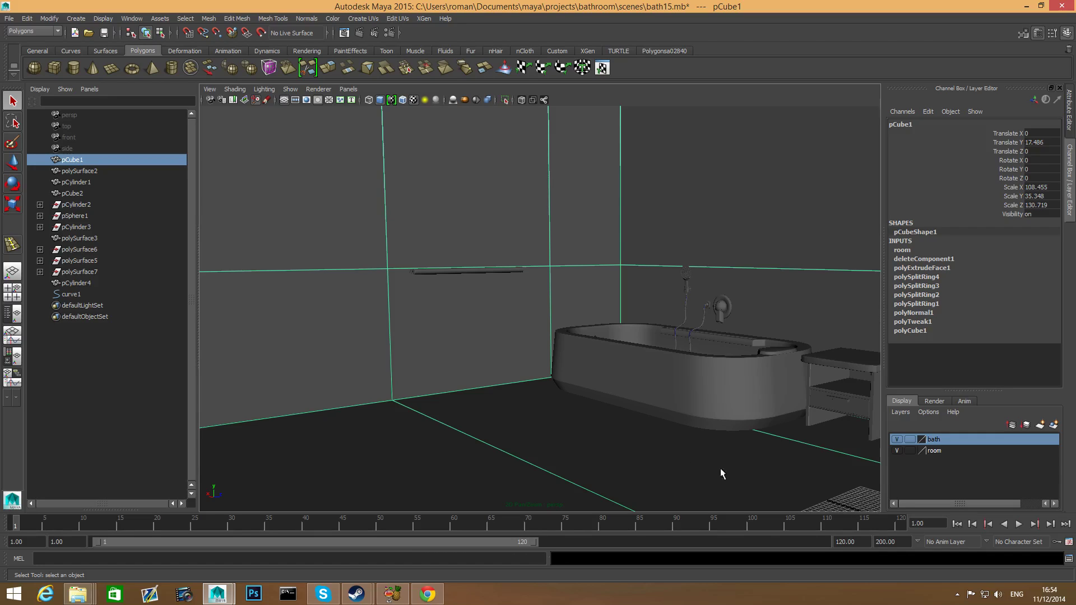
Step: Add the hose pieces above the bathtub, pCylinder4 and curve1, to the bath display layer
alt+middle_drag(520, 440, 538, 434)
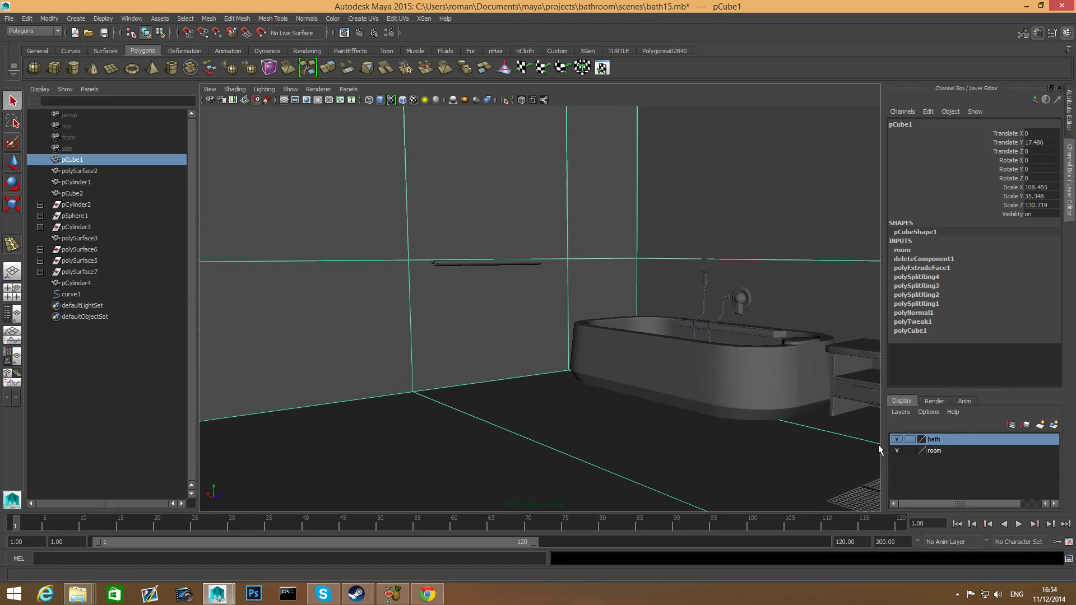
click(896, 440)
click(896, 439)
drag(695, 297, 727, 314)
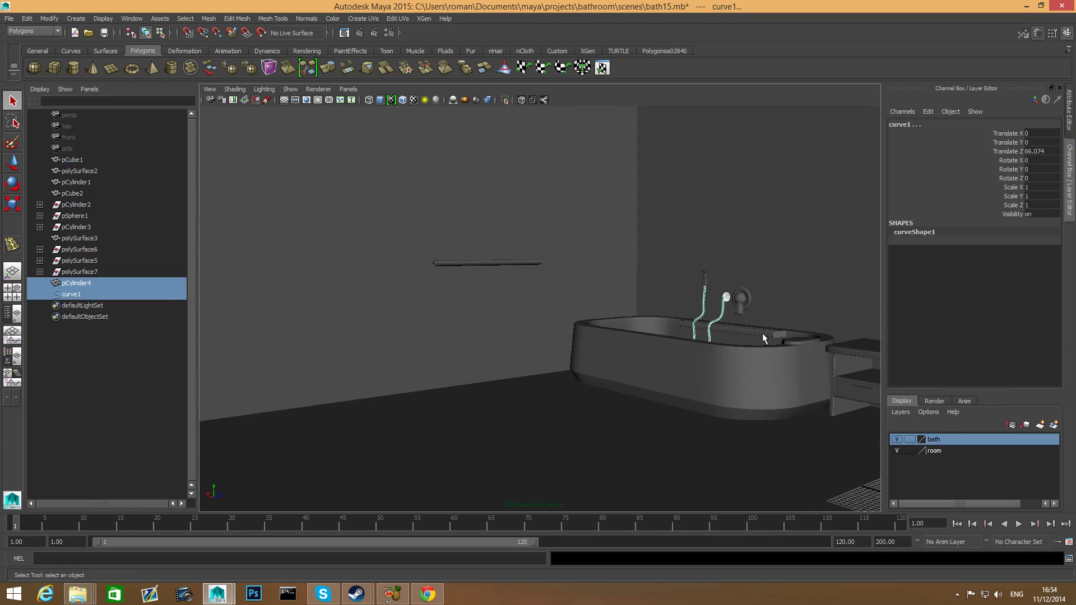
right_click(962, 439)
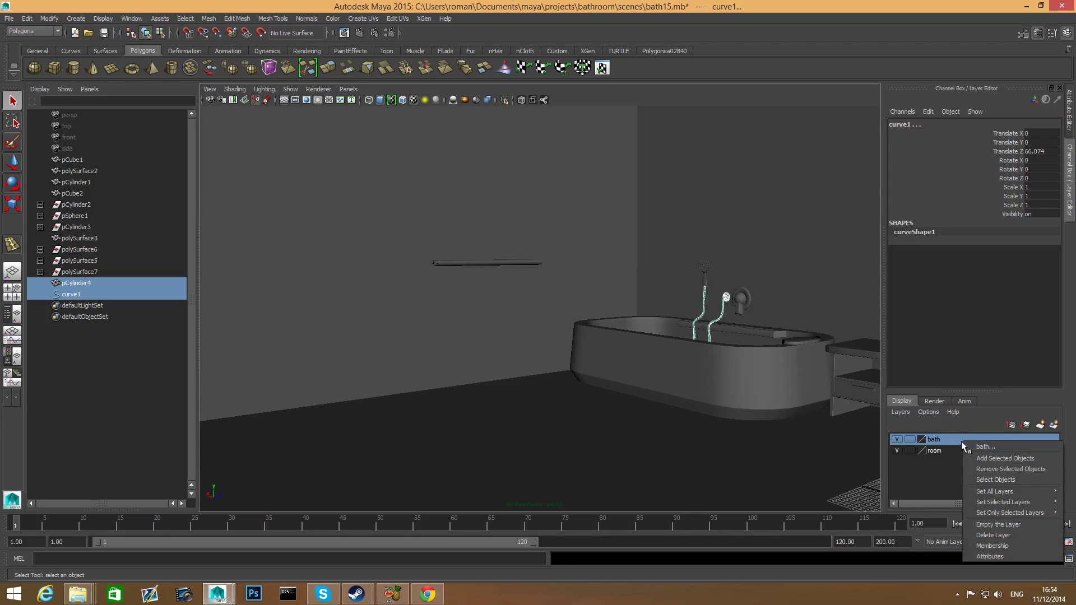
click(970, 461)
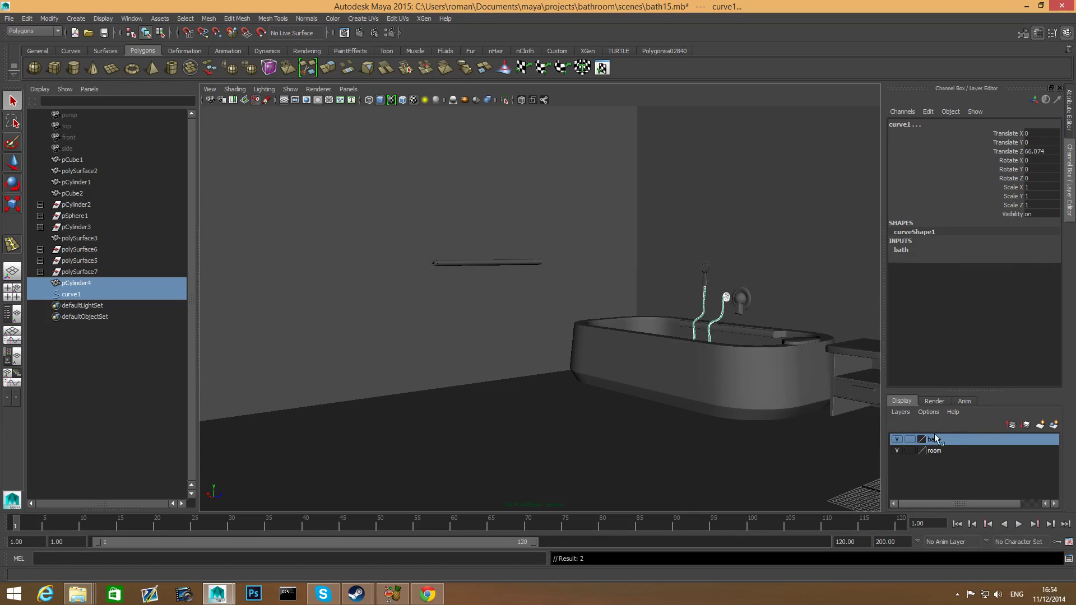
Step: Hide the bath and room layers and create a polygon cube at the origin
click(896, 440)
click(897, 451)
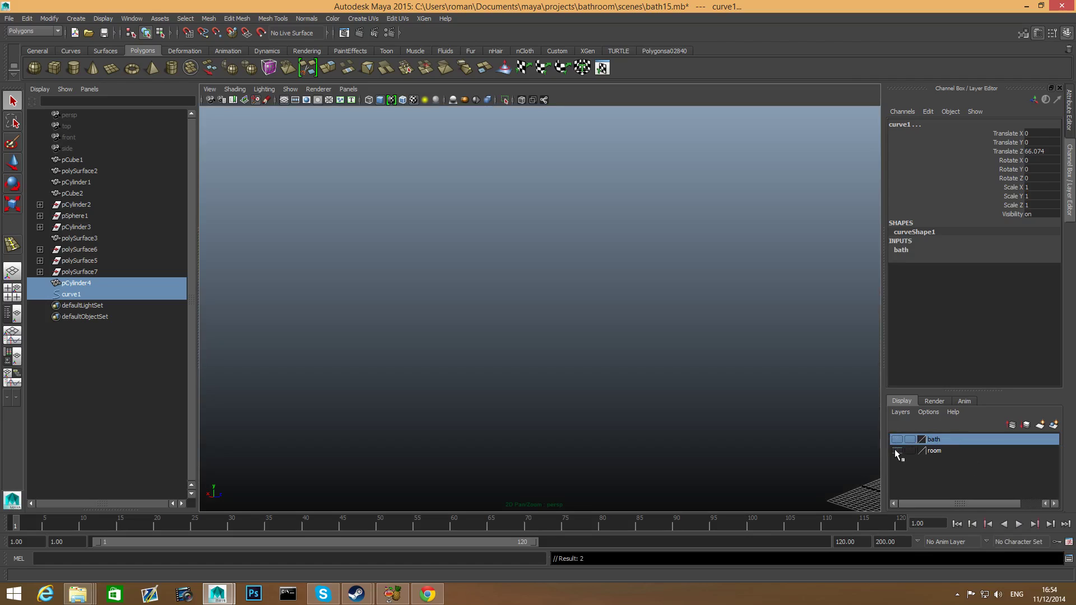
alt+drag(633, 399, 567, 355)
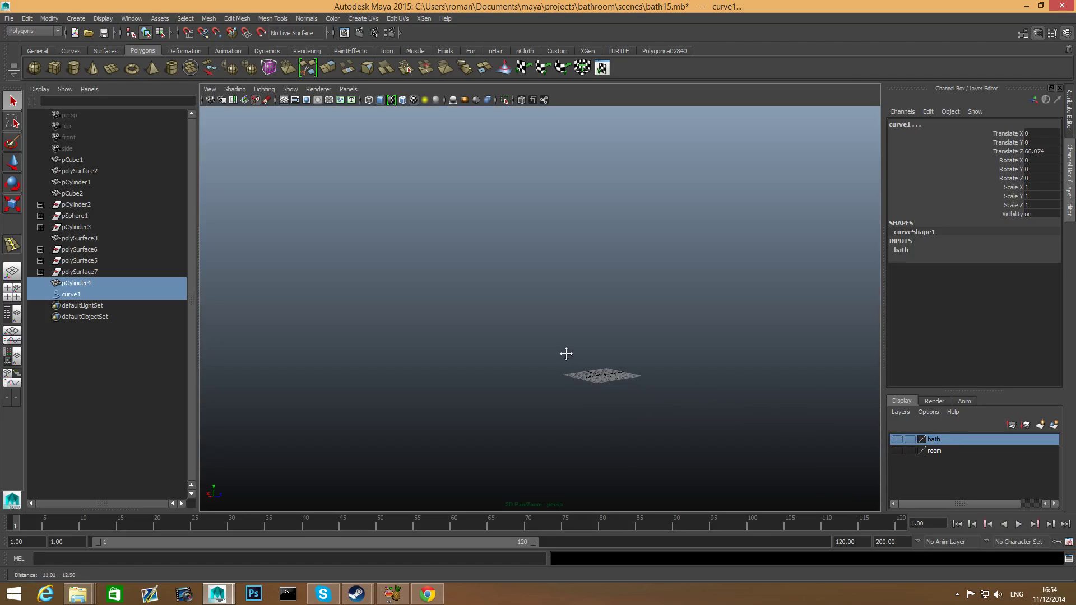
click(53, 67)
alt+right_drag(557, 413, 563, 389)
alt+drag(562, 389, 538, 407)
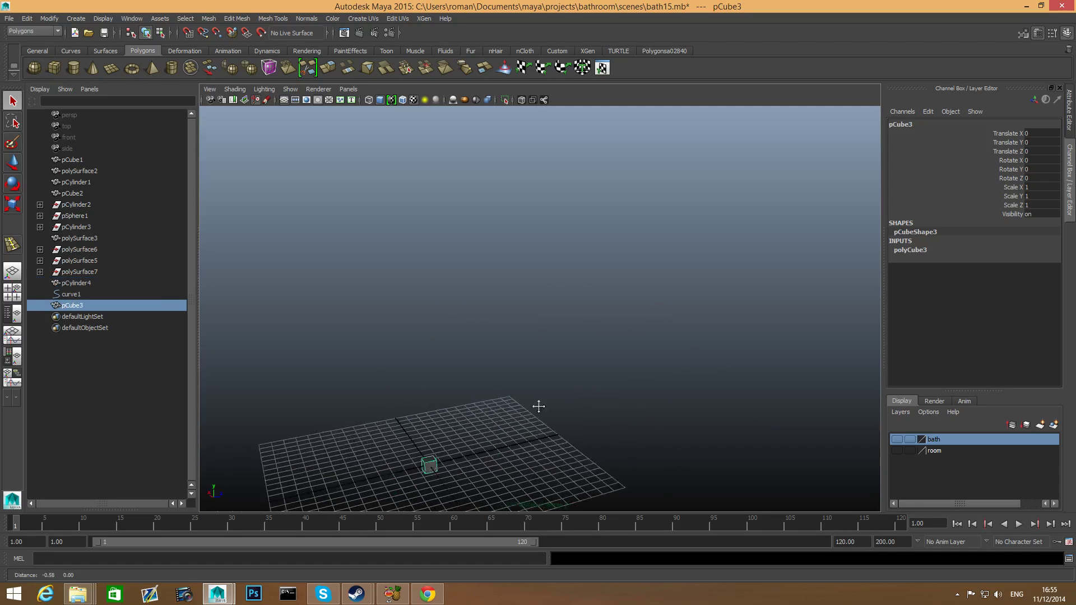
alt+middle_drag(538, 406, 574, 368)
Step: Scale the cube into an elongated box of about 9.6 in X and Y and 20.7 in Z
key(r)
drag(558, 341, 732, 333)
alt+drag(613, 339, 449, 365)
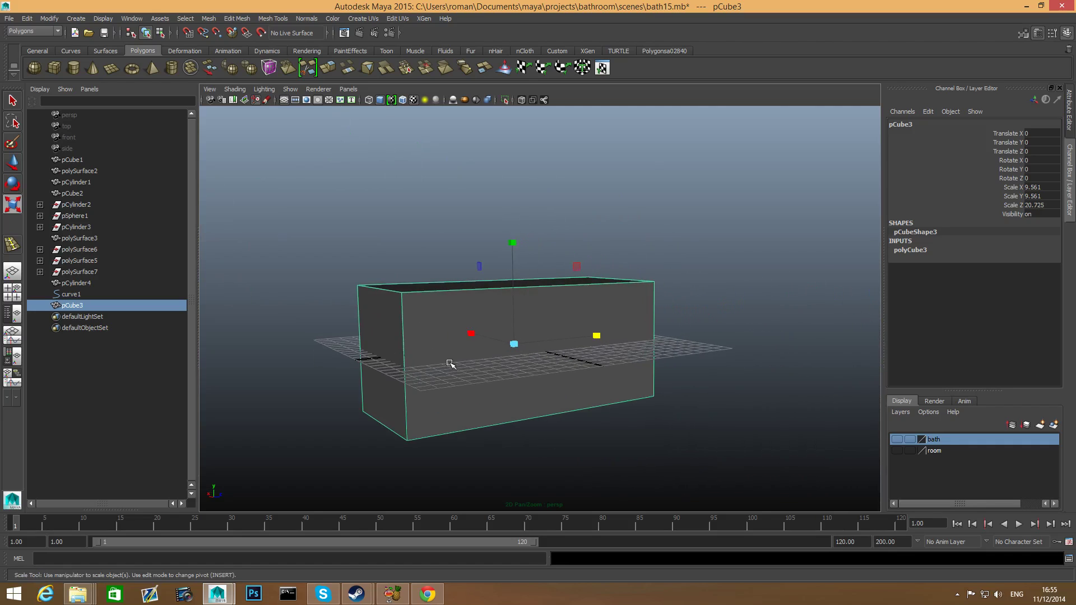
Step: Show the room layer and move the box up and over to the wall, to about X 132.6 and Y 9.4
click(896, 452)
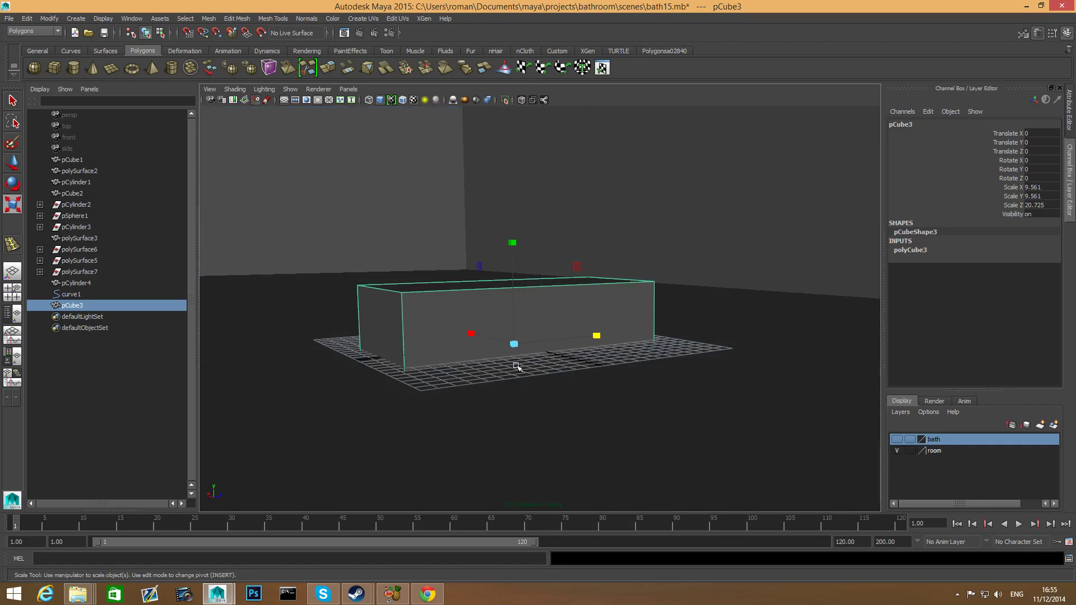
key(w)
drag(512, 237, 513, 118)
scroll(492, 283, down, 5)
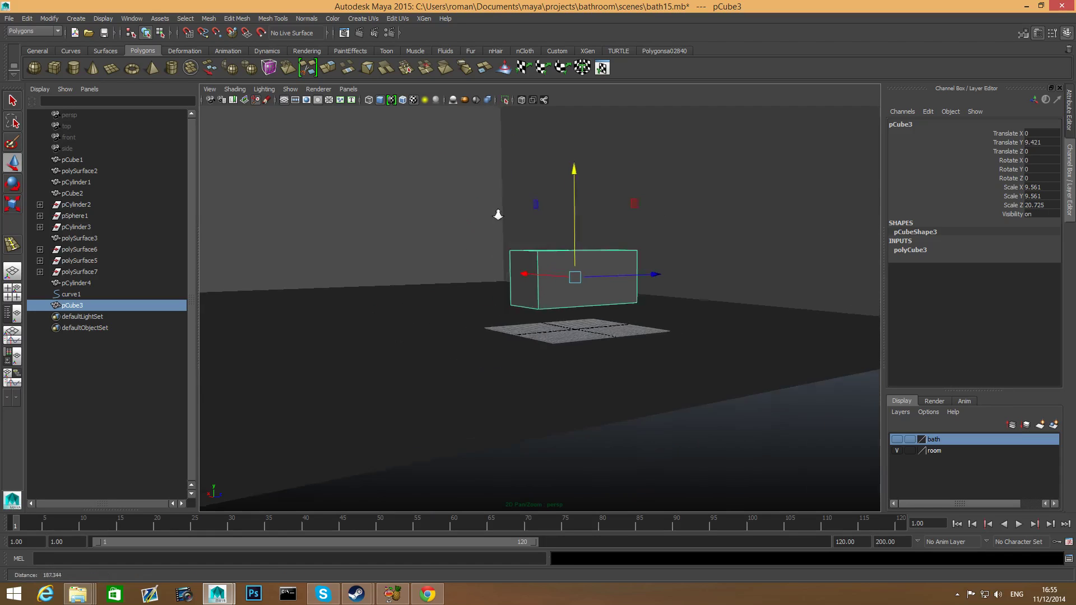
alt+middle_drag(492, 283, 607, 333)
drag(615, 325, 310, 295)
Step: Show the bath layer and enlarge the box uniformly to a scale of about 28.7, 28.7, 62.3
click(895, 440)
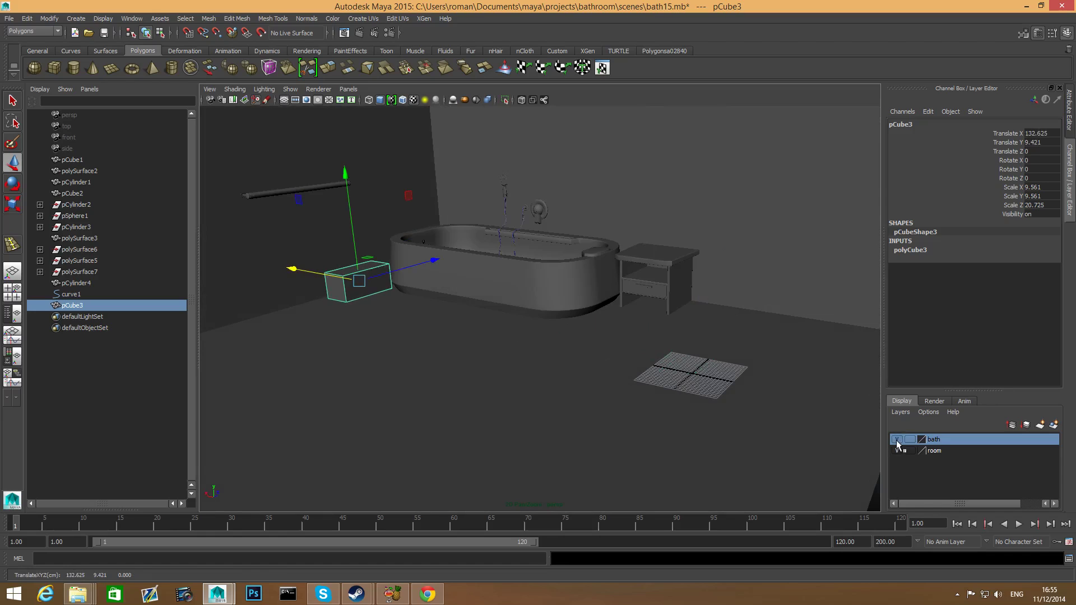
alt+middle_drag(465, 367, 595, 408)
alt+drag(595, 408, 522, 346)
key(r)
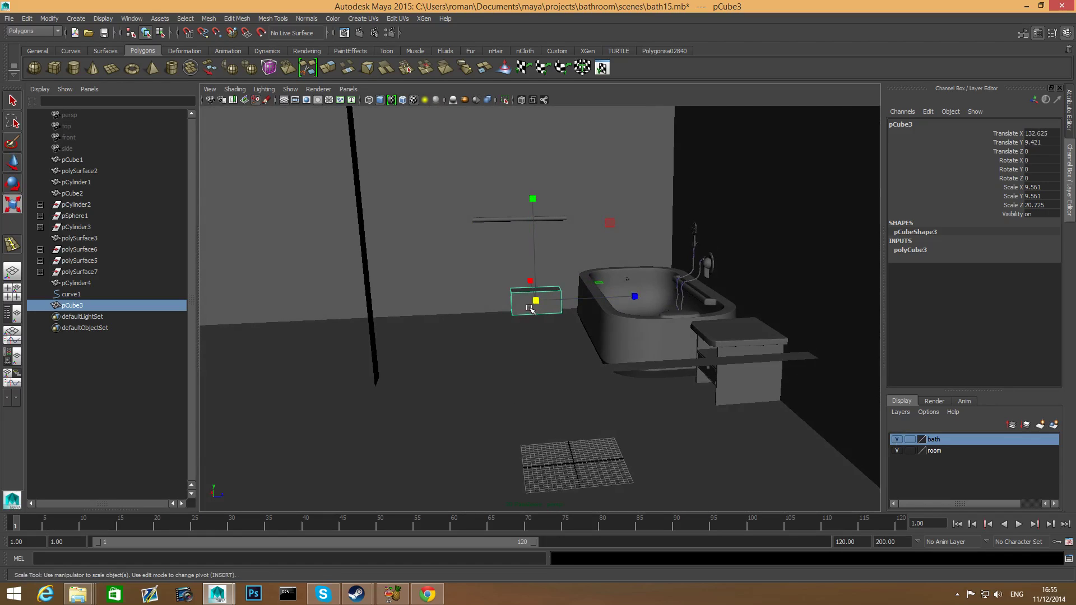
drag(536, 301, 609, 362)
Step: Place the box on the floor against the wall beside the bathtub, at about X 140.2, Y 19.4, Z -59.4
key(w)
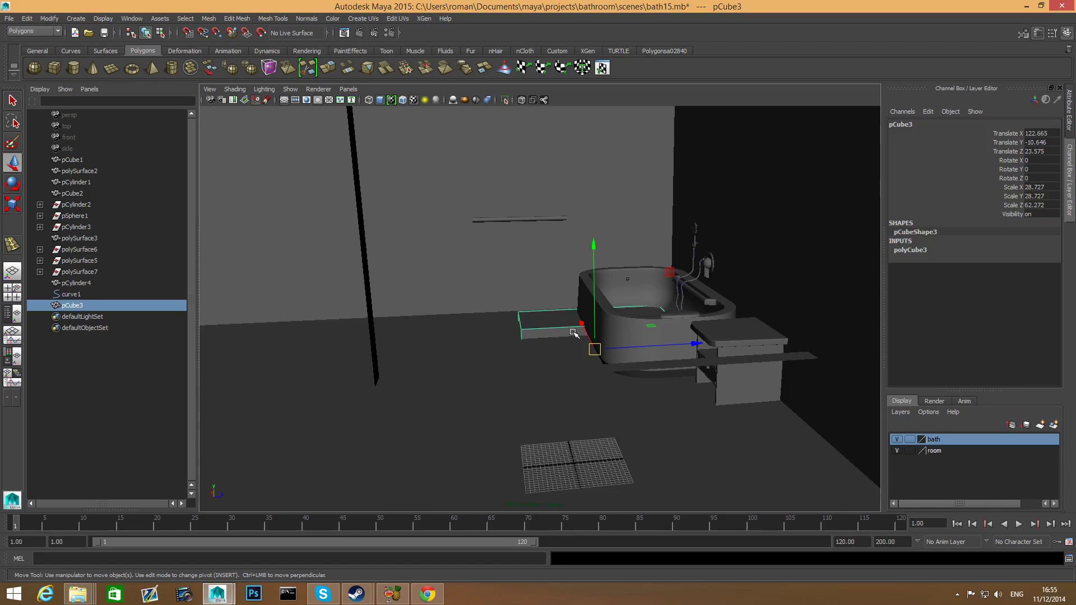
key(ctrl+z)
drag(635, 298, 404, 363)
alt+right_drag(403, 363, 563, 403)
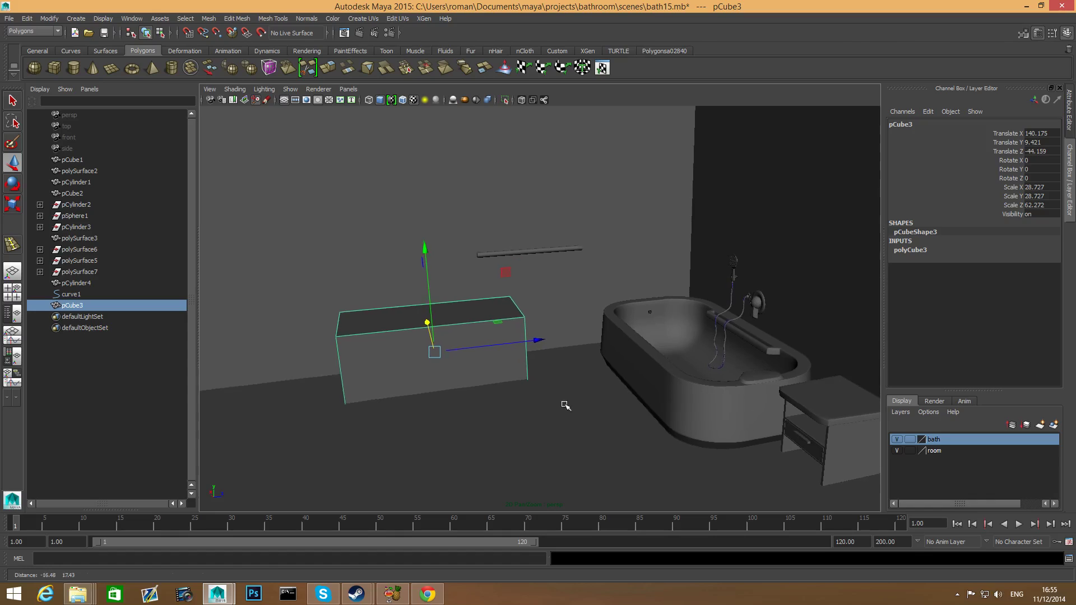
drag(533, 343, 496, 355)
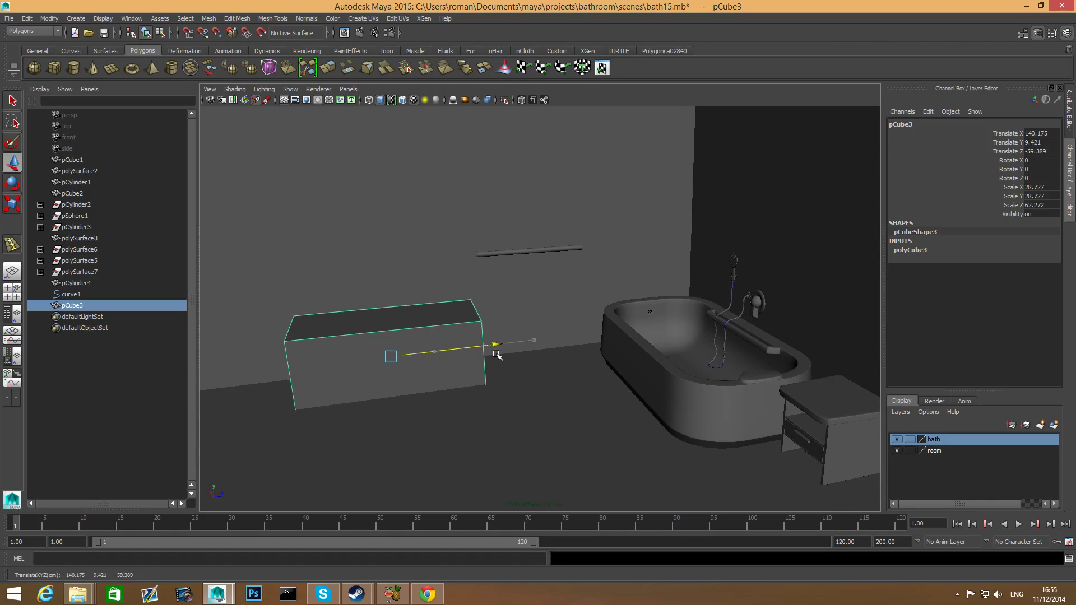
alt+drag(406, 411, 572, 376)
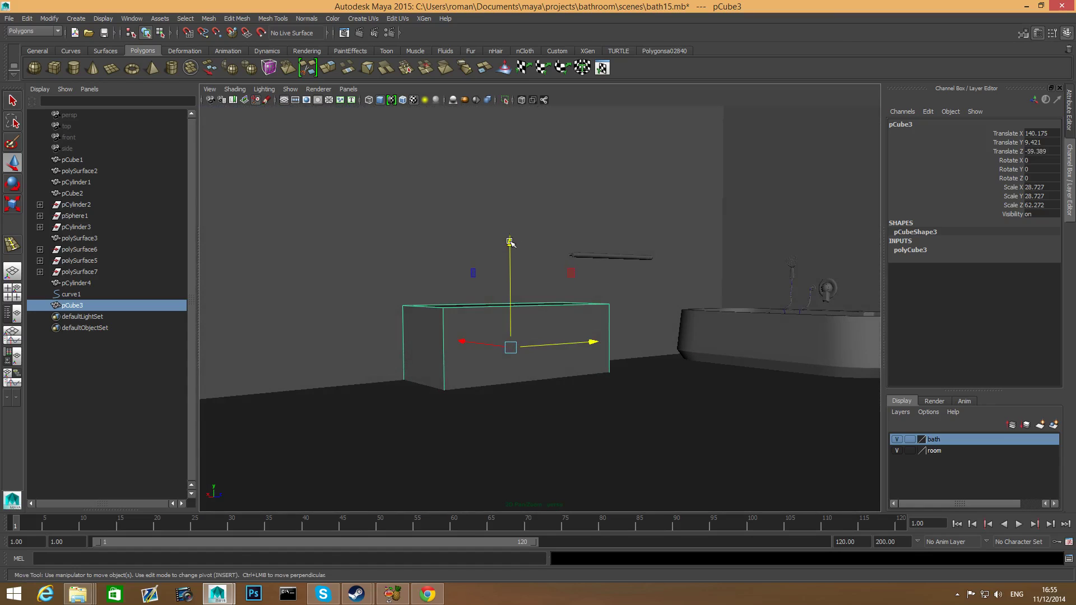
drag(509, 243, 487, 314)
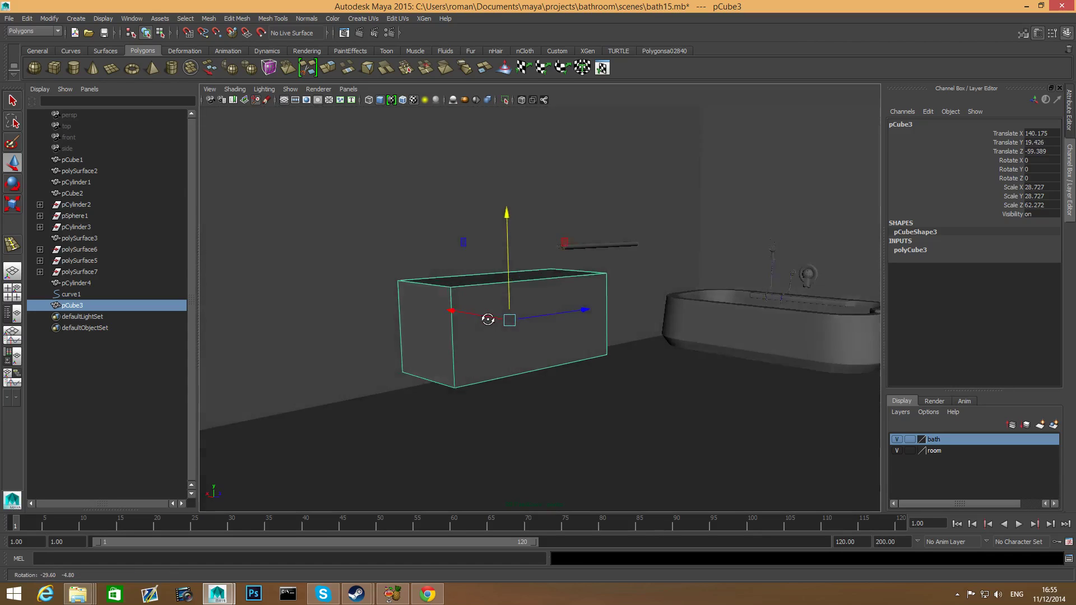
Step: Hide the bath and room layers and split the box with an edge loop across the middle of its length
click(897, 440)
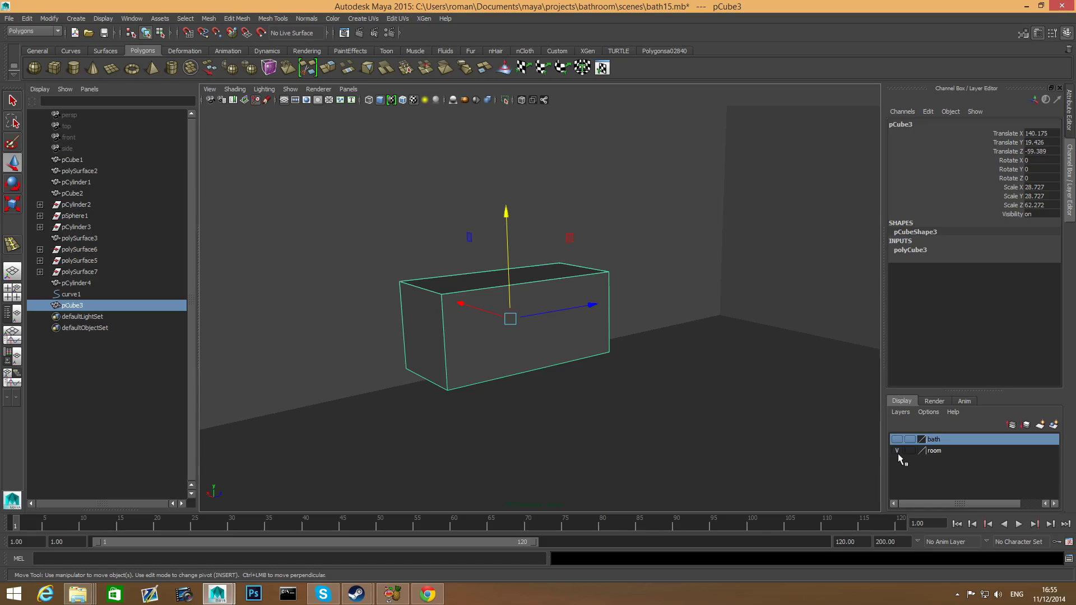
click(896, 452)
alt+drag(796, 446, 598, 425)
scroll(611, 389, up, 5)
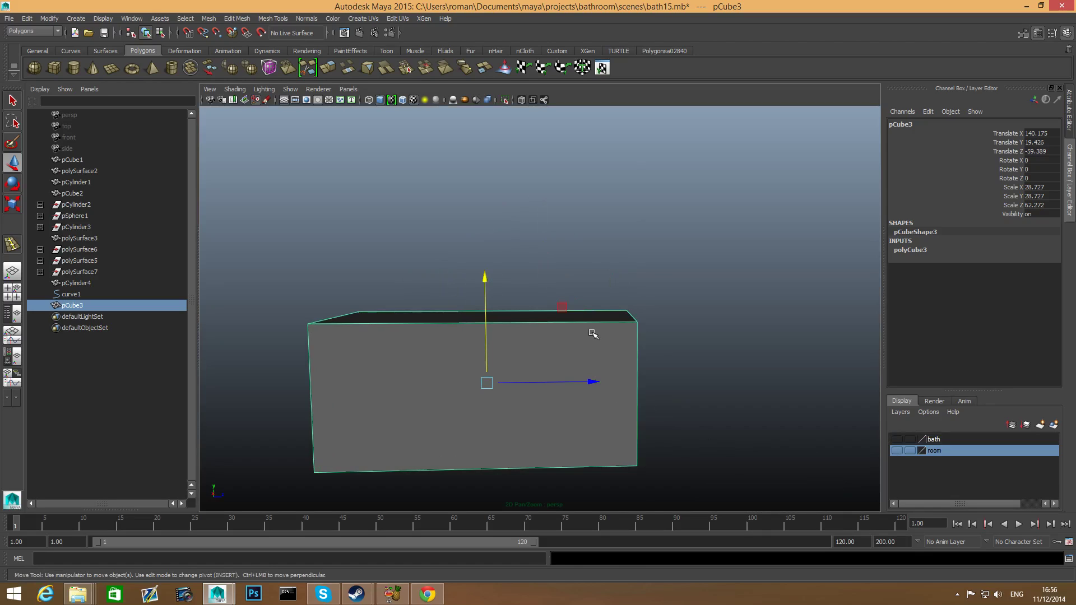
right_drag(593, 334, 592, 307)
click(537, 323)
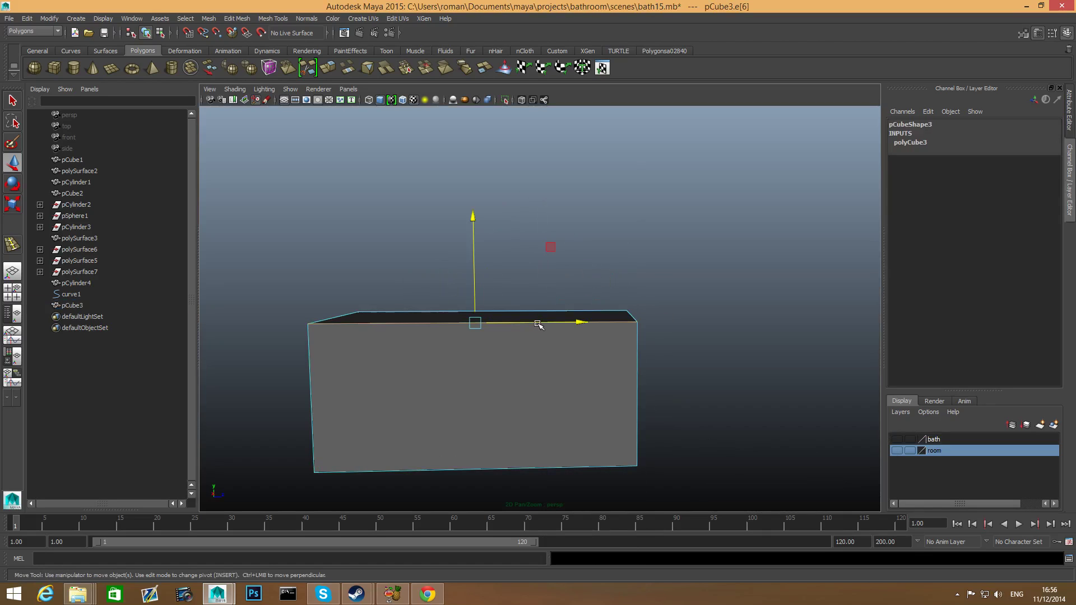
shift+right_drag(527, 314, 548, 352)
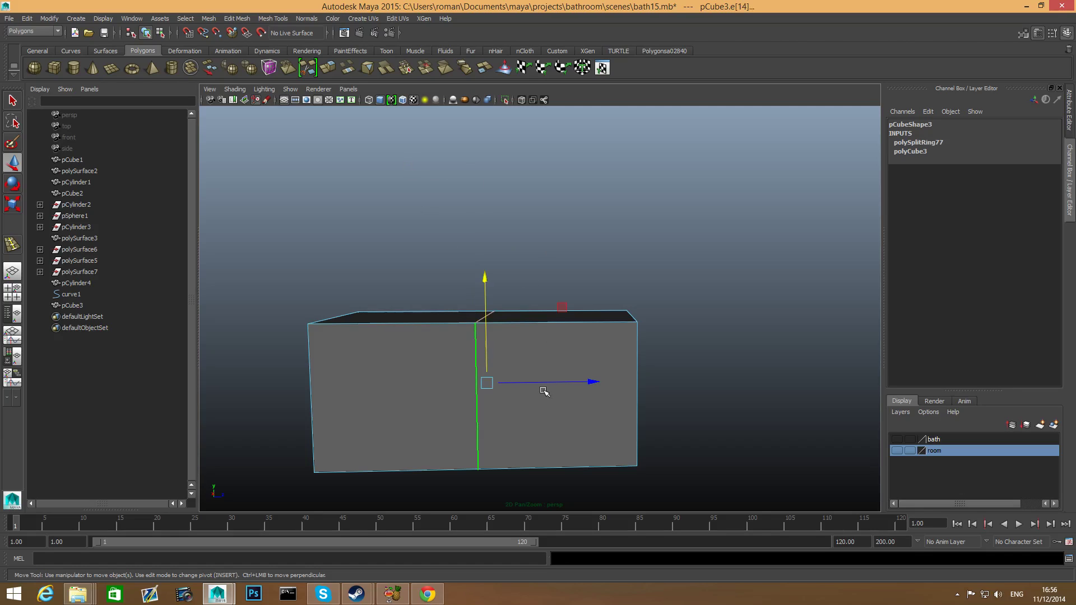
Step: Duplicate the box's middle edge loop to both sides, placing the copies near the two ends
key(F8)
shift+right_drag(532, 357, 521, 377)
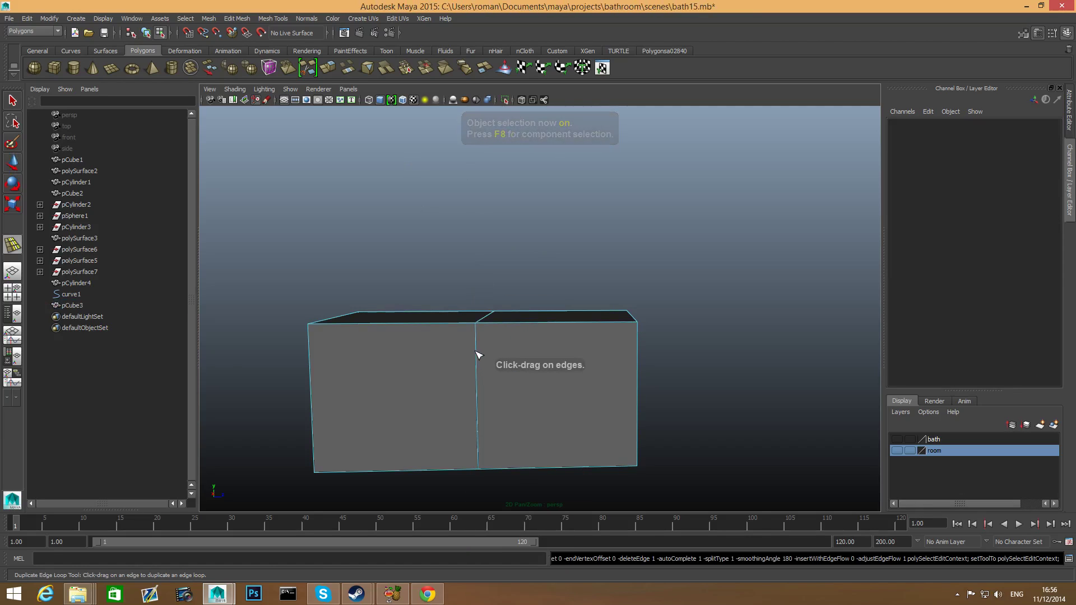
drag(478, 355, 413, 424)
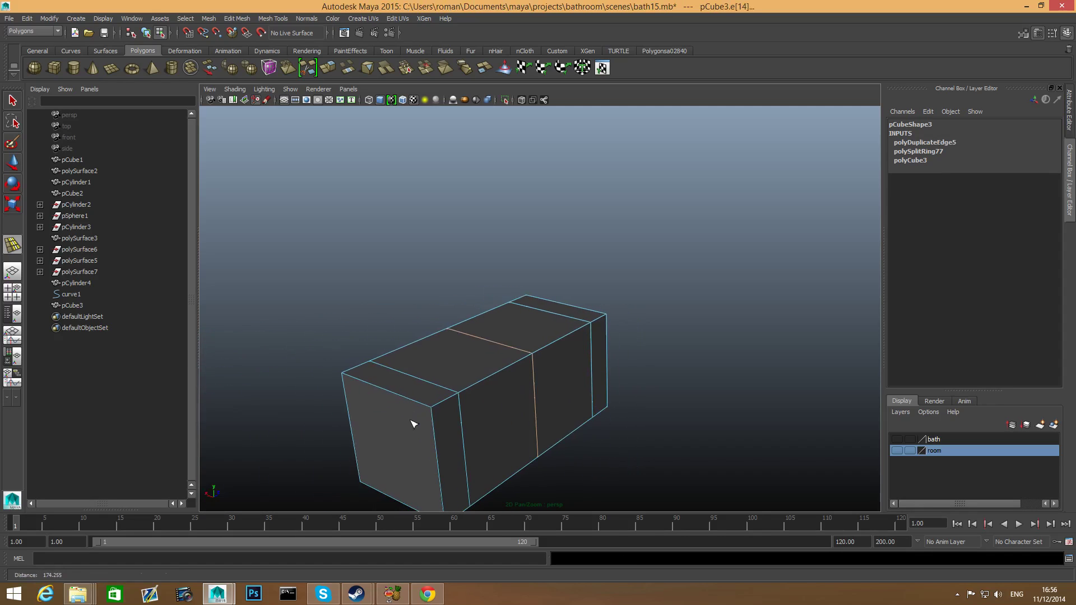
key(ctrl+z)
alt+drag(485, 401, 448, 360)
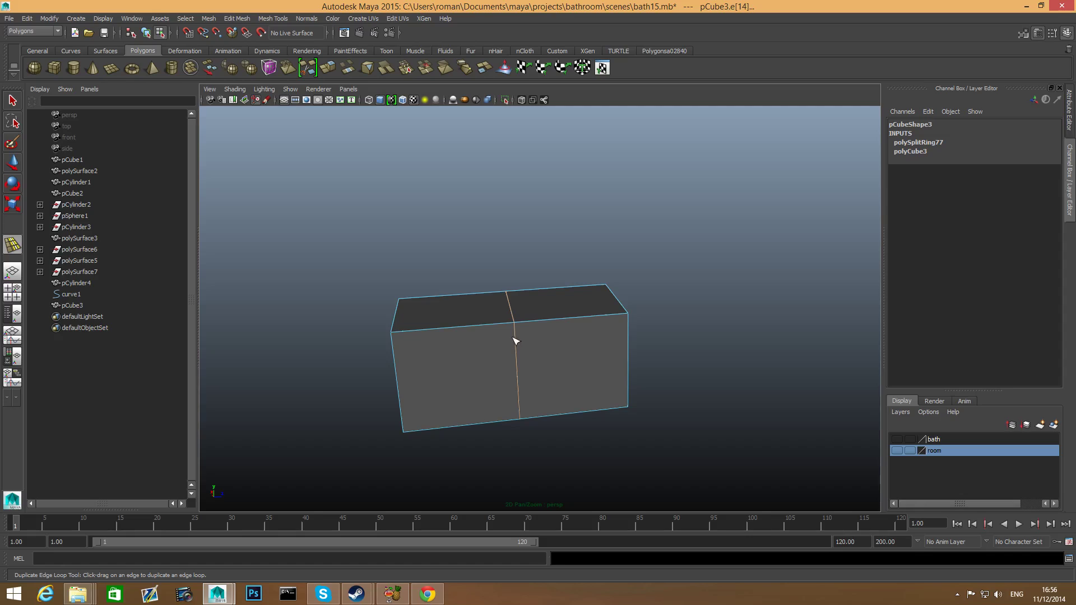
drag(516, 352, 516, 339)
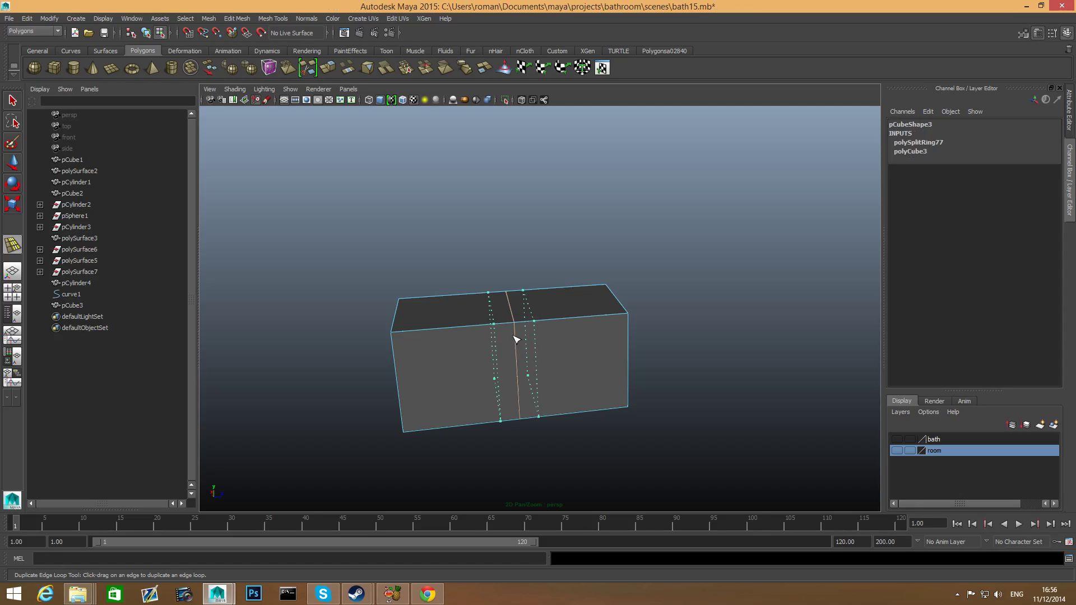
mouse_move(518, 392)
mouse_down()
mouse_move(523, 377)
mouse_move(534, 383)
mouse_up()
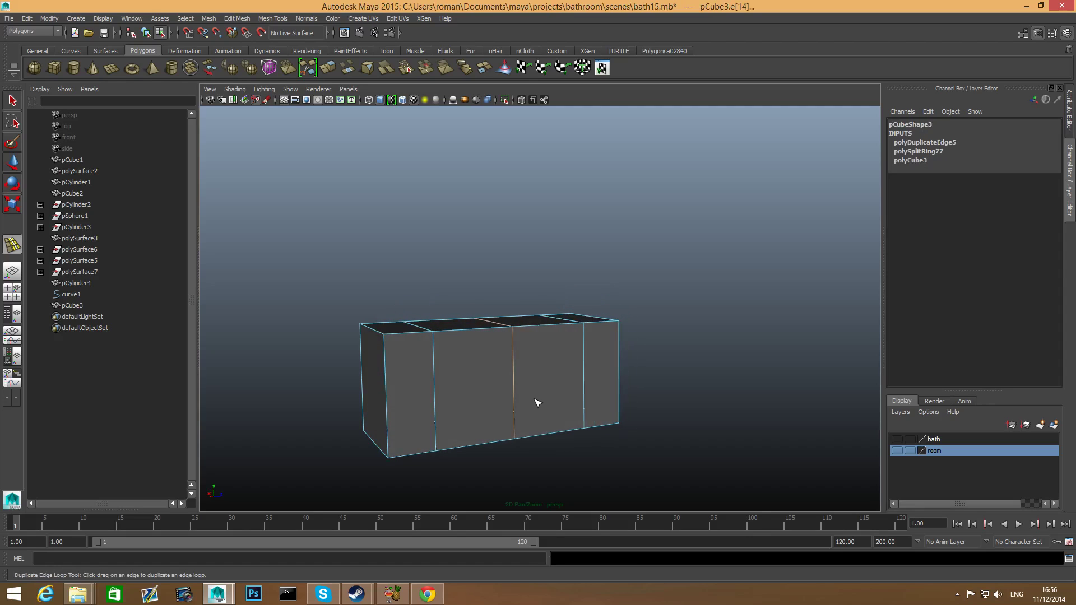
Step: Insert a lengthwise edge loop close to the box's rear edge, running across its top
key(F8)
key(q)
click(472, 360)
alt+drag(472, 360, 517, 385)
shift+right_drag(518, 329, 463, 346)
alt+drag(473, 426, 451, 365)
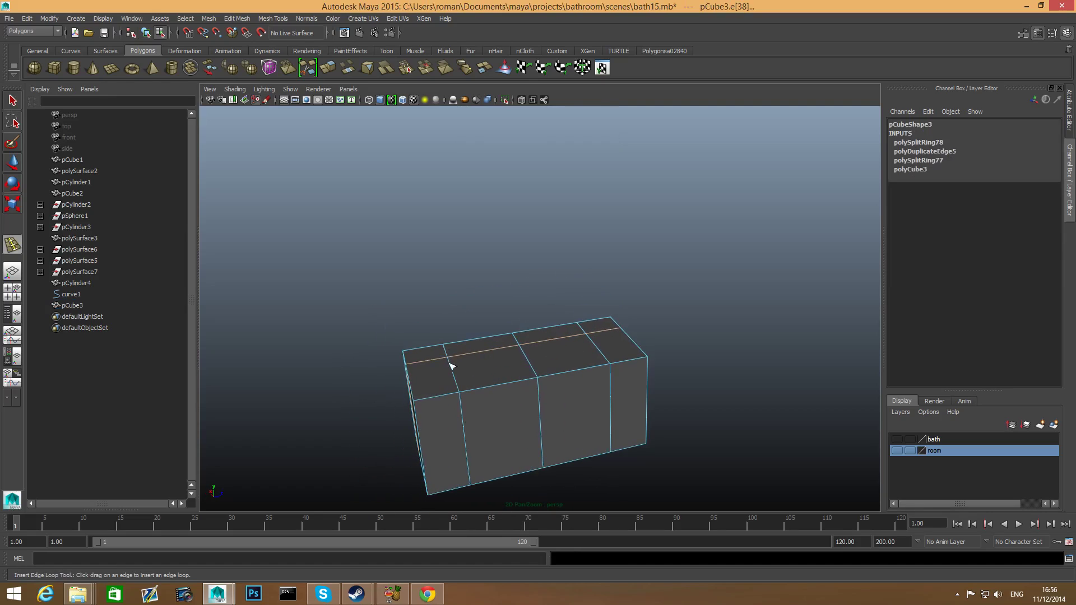
Step: Extrude the two rear corner faces on the box's top upward by about 75.9 to form two posts
right_drag(548, 336, 605, 329)
click(595, 326)
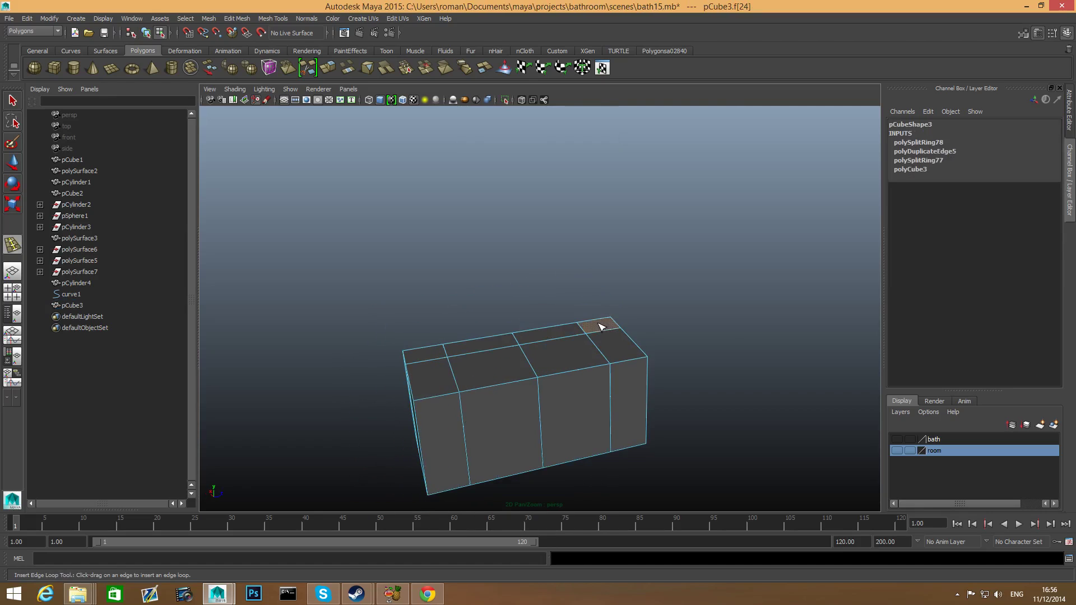
shift+click(423, 356)
alt+drag(485, 368, 505, 365)
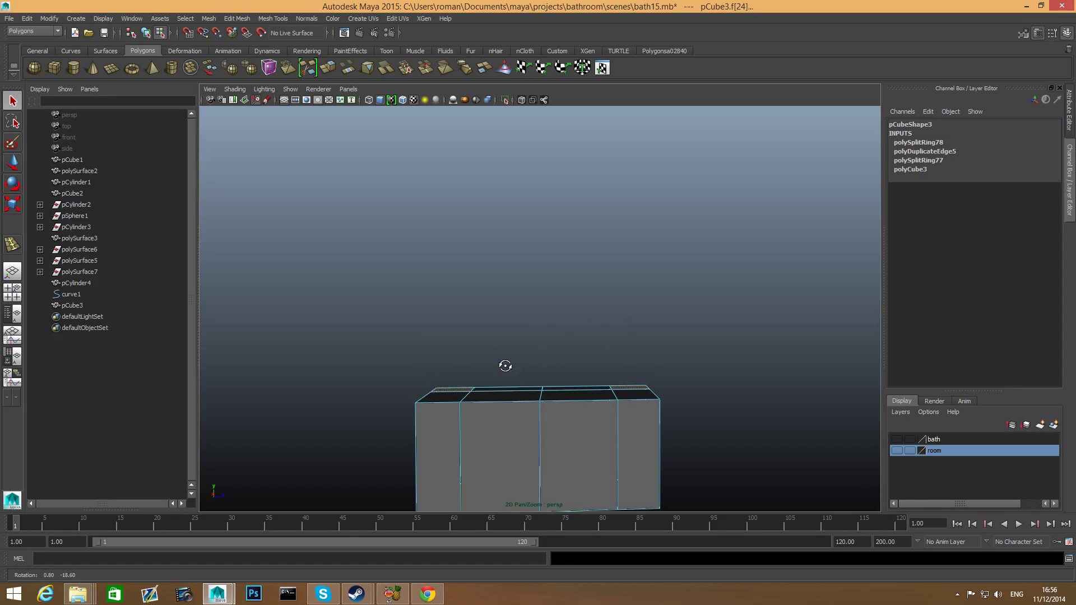
click(328, 68)
drag(630, 317, 627, 58)
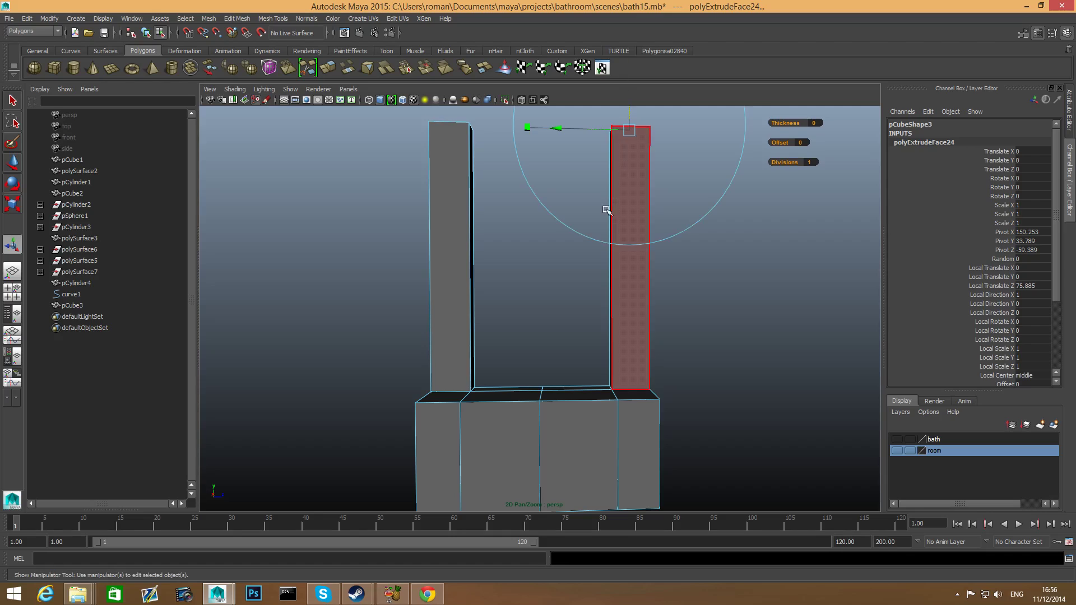
alt+middle_drag(601, 235, 592, 307)
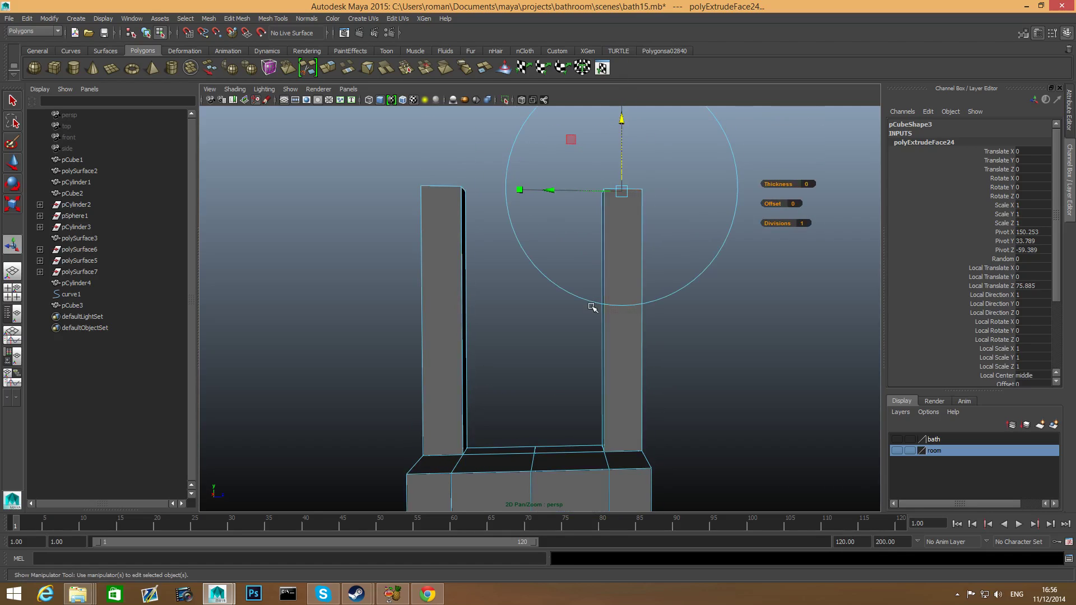
Step: Check the two posts against the room's height and adjust their extrusion to a local Translate Z of about 68.6
click(897, 452)
alt+drag(746, 426, 633, 304)
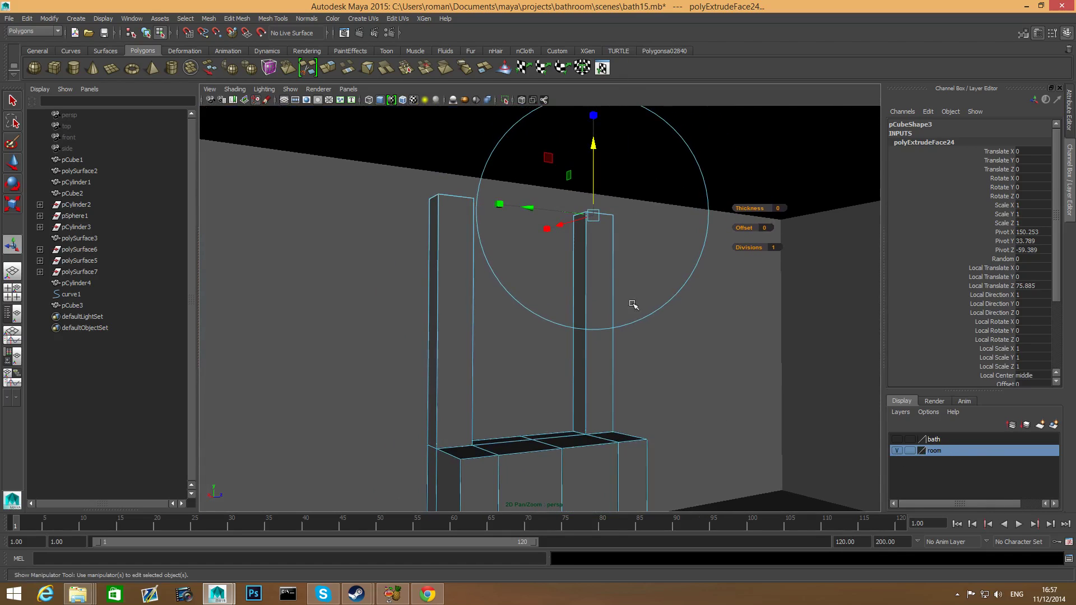
drag(594, 148, 610, 125)
alt+drag(659, 278, 623, 280)
click(896, 452)
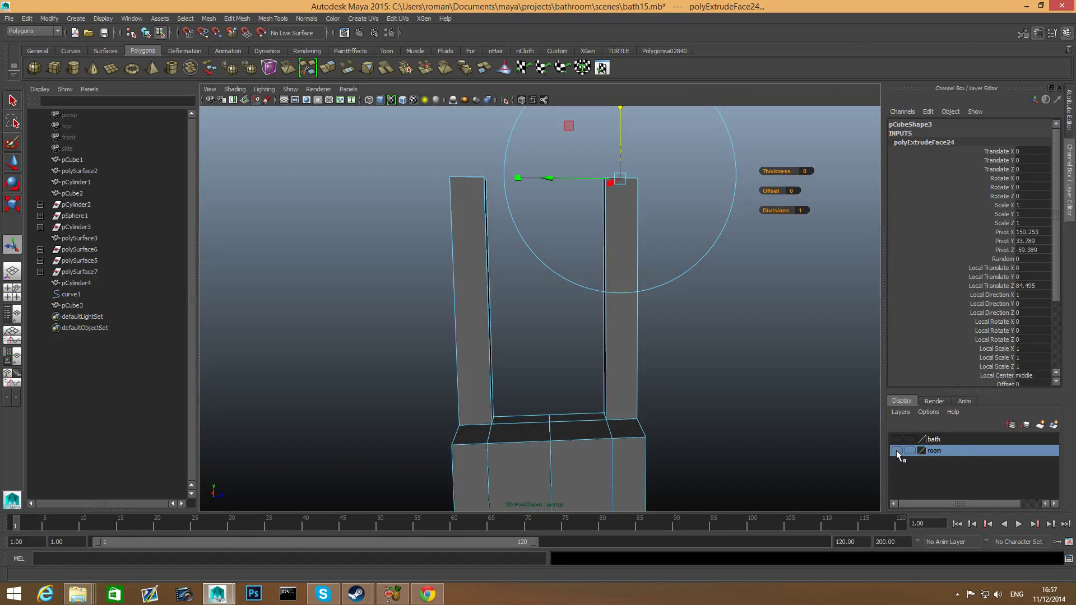
alt+drag(661, 314, 566, 336)
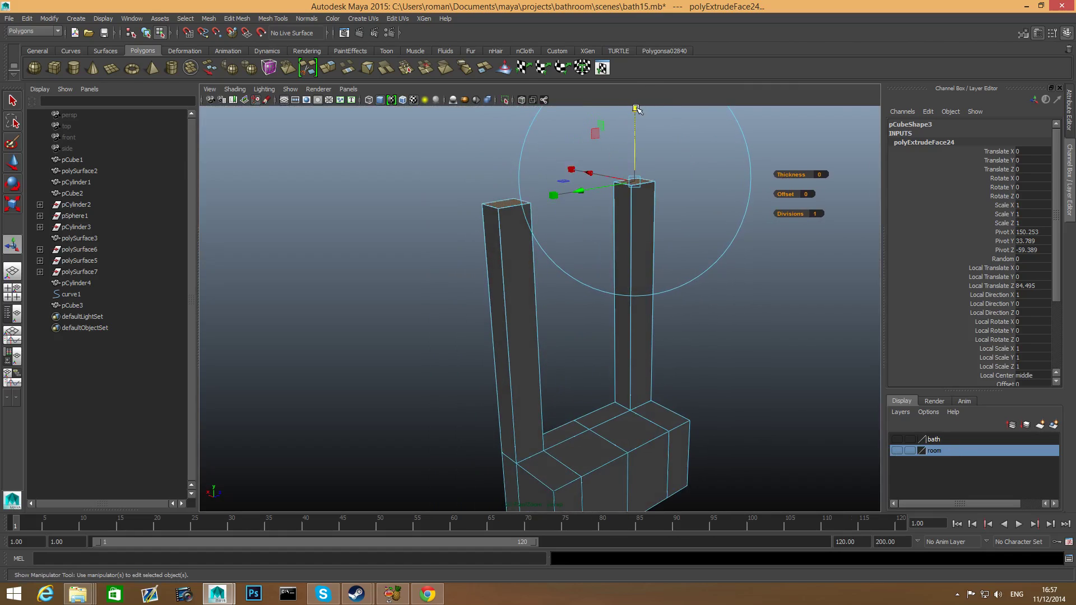
drag(636, 109, 611, 196)
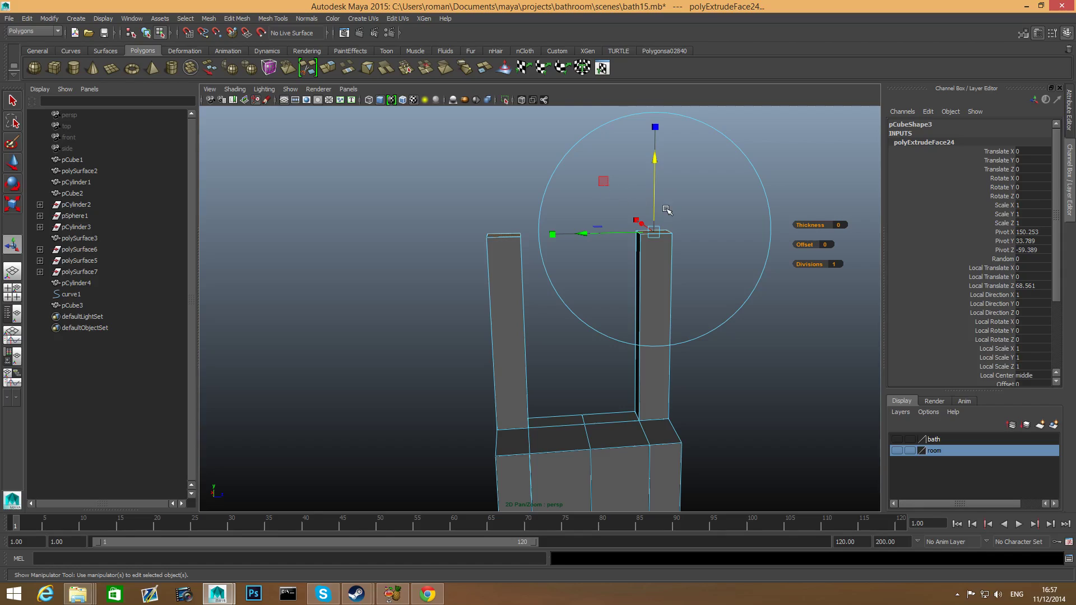
Step: Raise the two posts' extrusion to a local Translate Z of about 84.5, matching the room wall's height
alt+drag(647, 241, 639, 231)
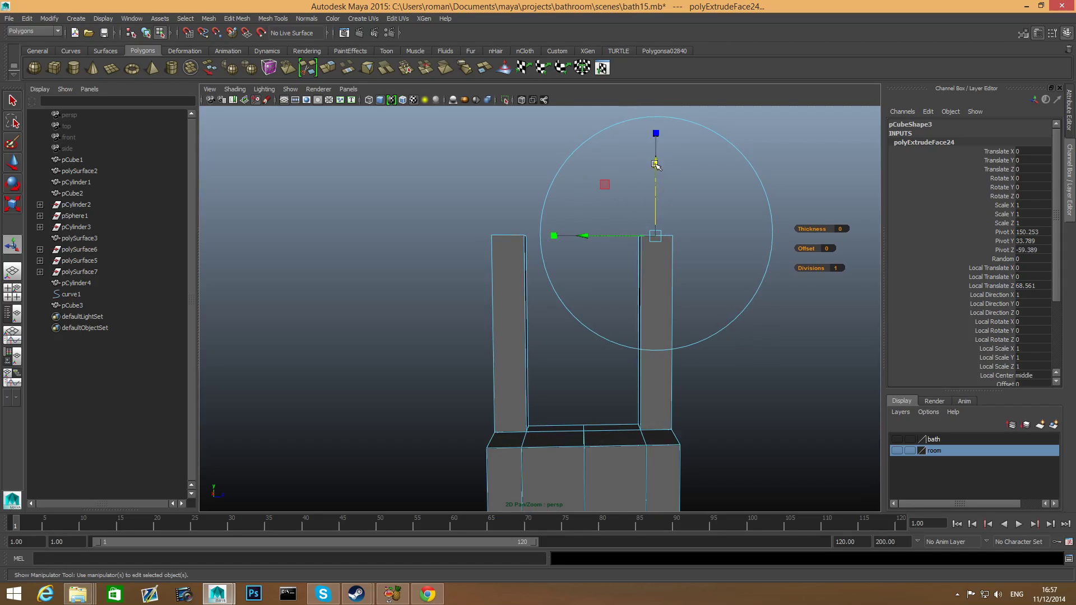
drag(656, 164, 655, 103)
click(897, 450)
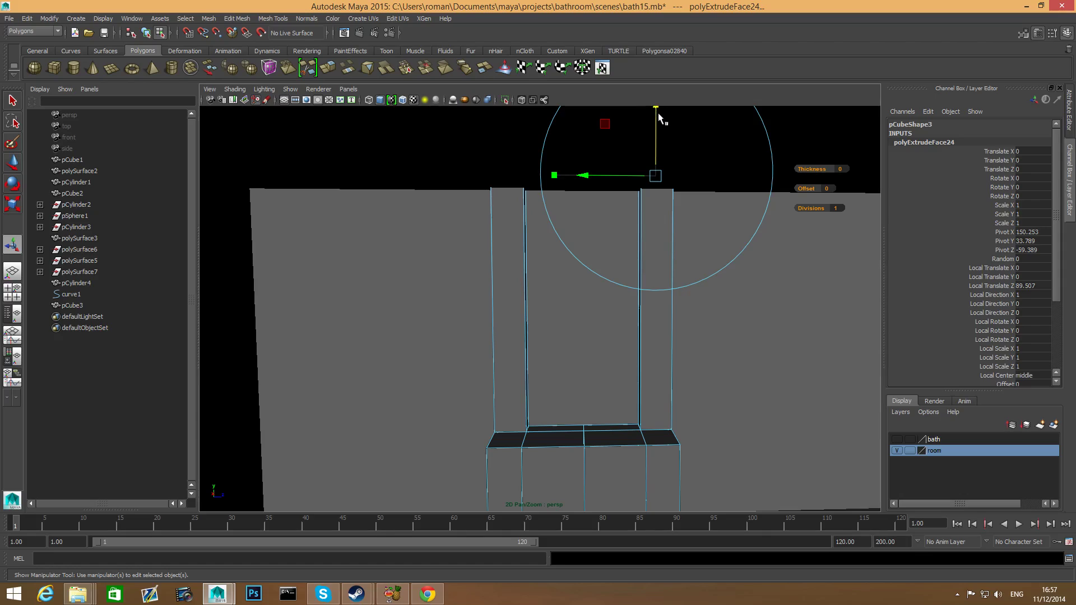
drag(656, 108, 655, 123)
click(897, 451)
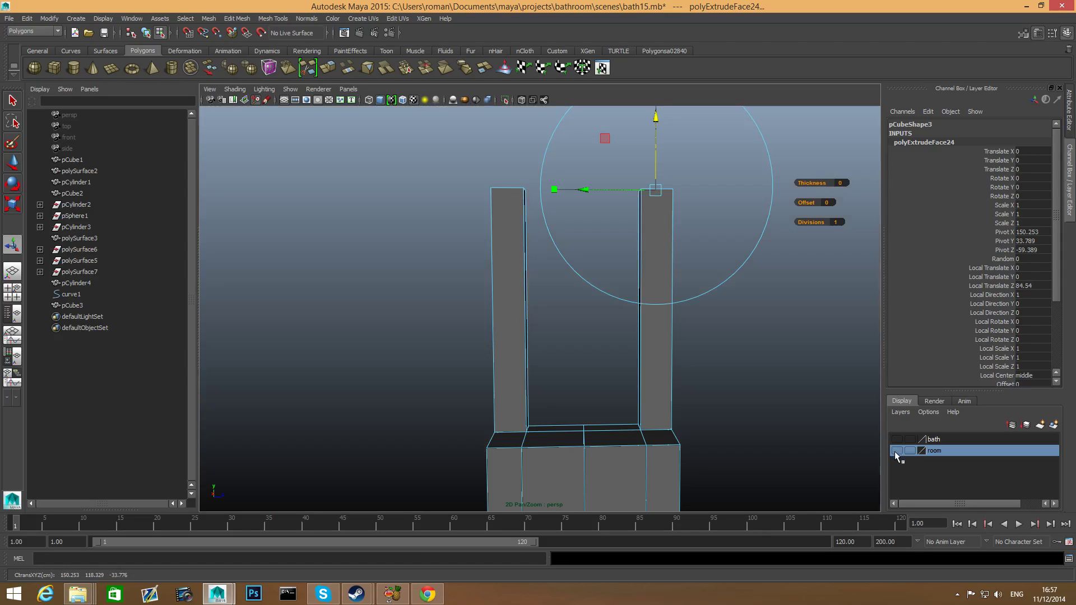
Step: Lower the top faces of both posts together to a height of about Y 108, below the wall's upper edge
alt+drag(645, 372, 625, 372)
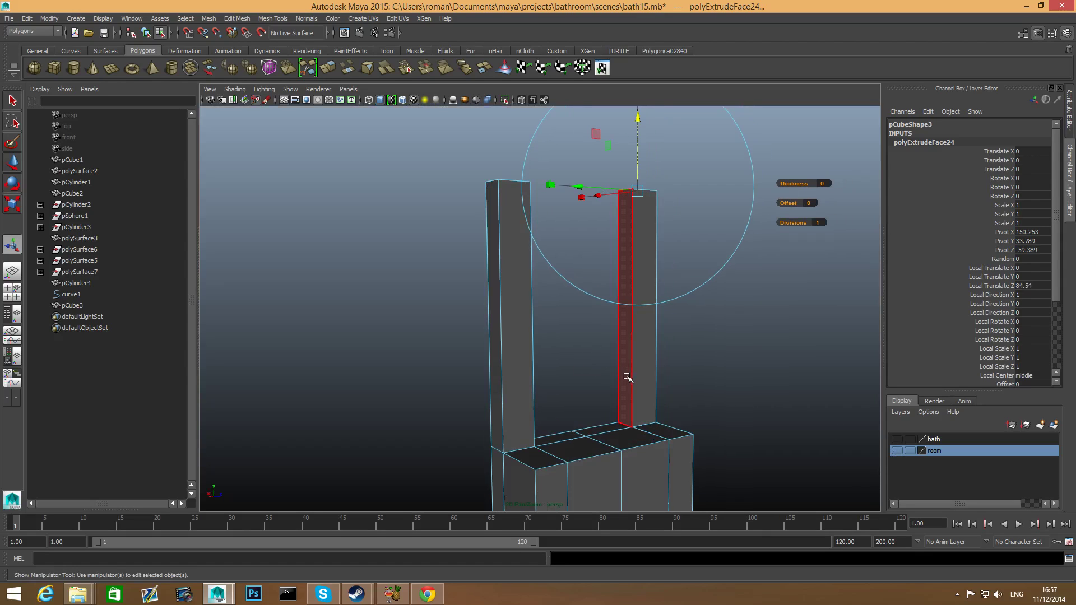
key(F8)
alt+drag(656, 267, 600, 341)
right_drag(515, 267, 514, 290)
click(509, 250)
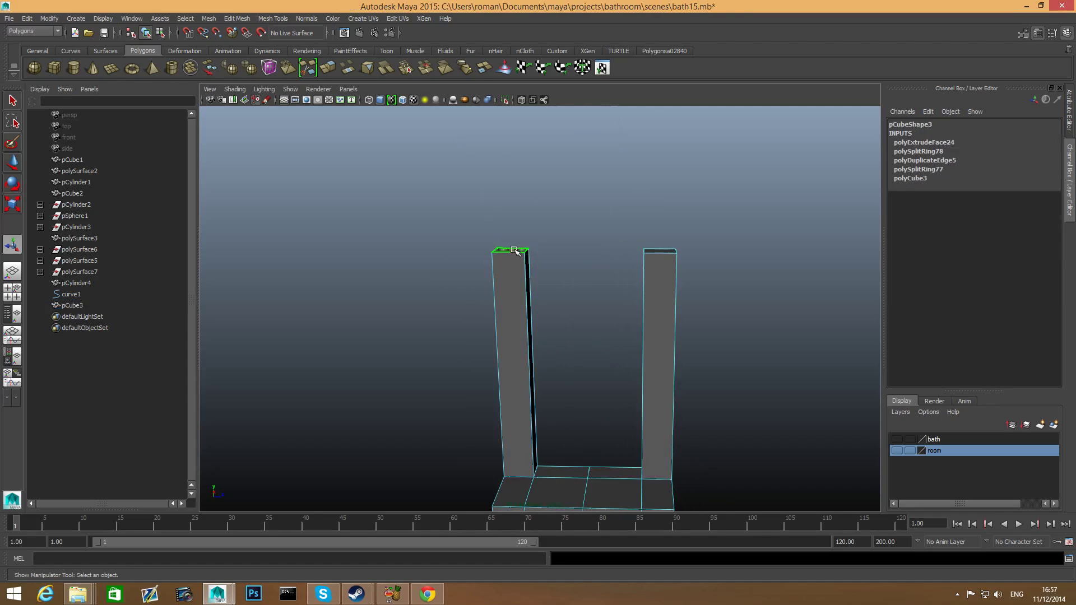
shift+click(662, 252)
click(896, 451)
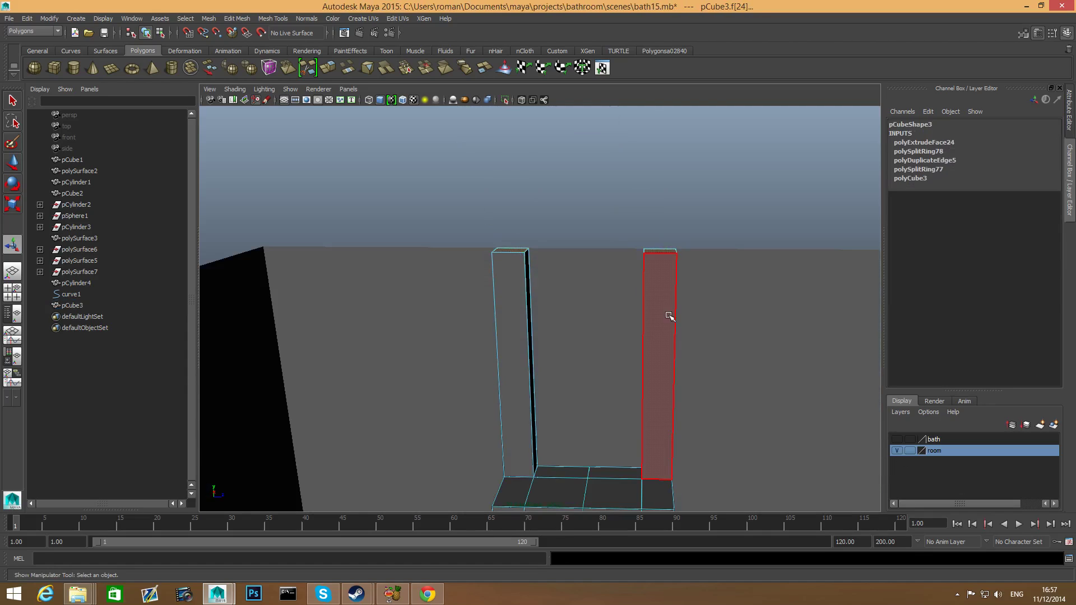
key(w)
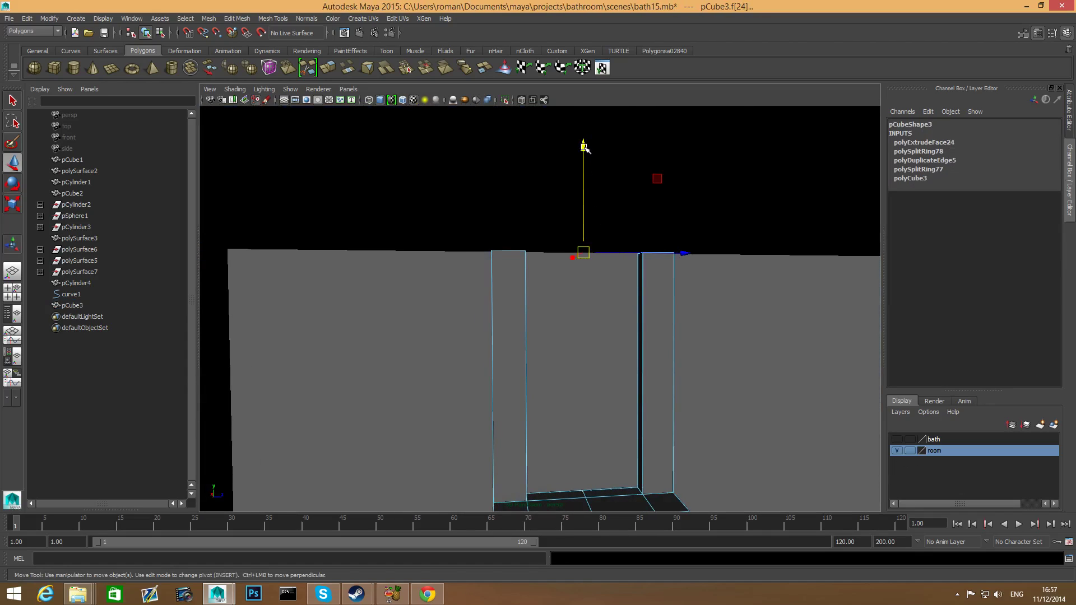
drag(583, 147, 583, 177)
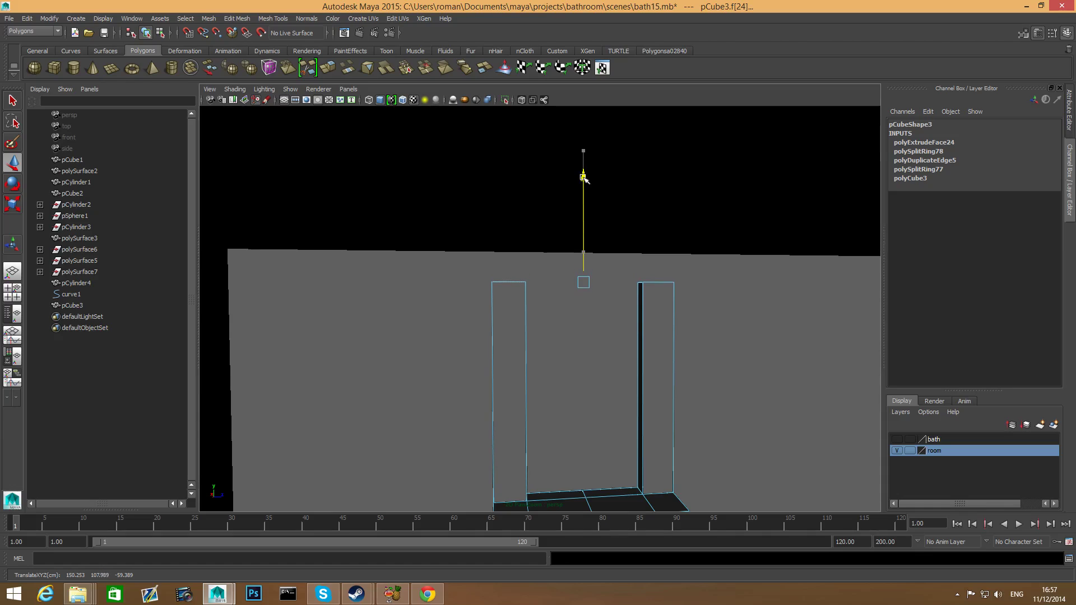
Step: Extrude both posts' top faces upward by about 10.2 to form end blocks, and hide the room layer
click(328, 67)
drag(652, 197, 656, 182)
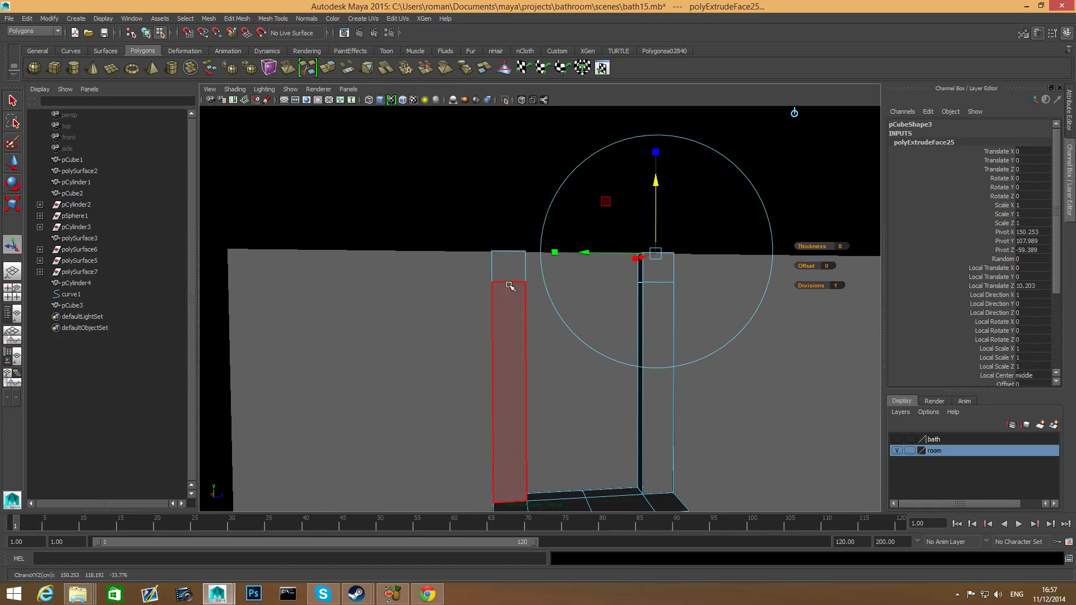
click(897, 450)
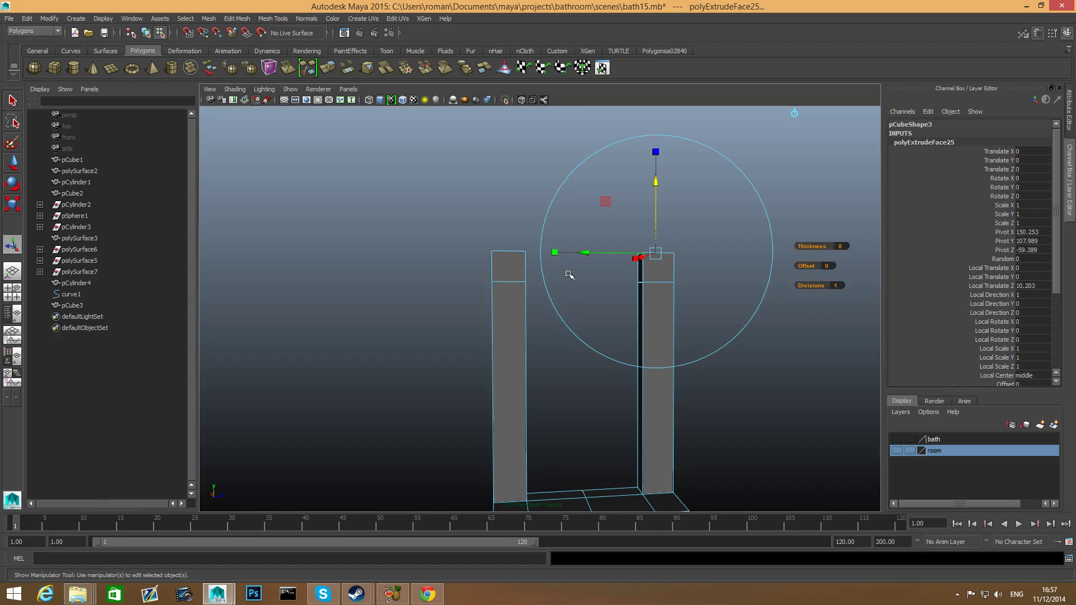
Step: Bridge the facing inner sides of the two posts' top blocks into a crossbar, using a linear path and 0 divisions
alt+drag(568, 276, 680, 281)
click(638, 261)
shift+click(547, 261)
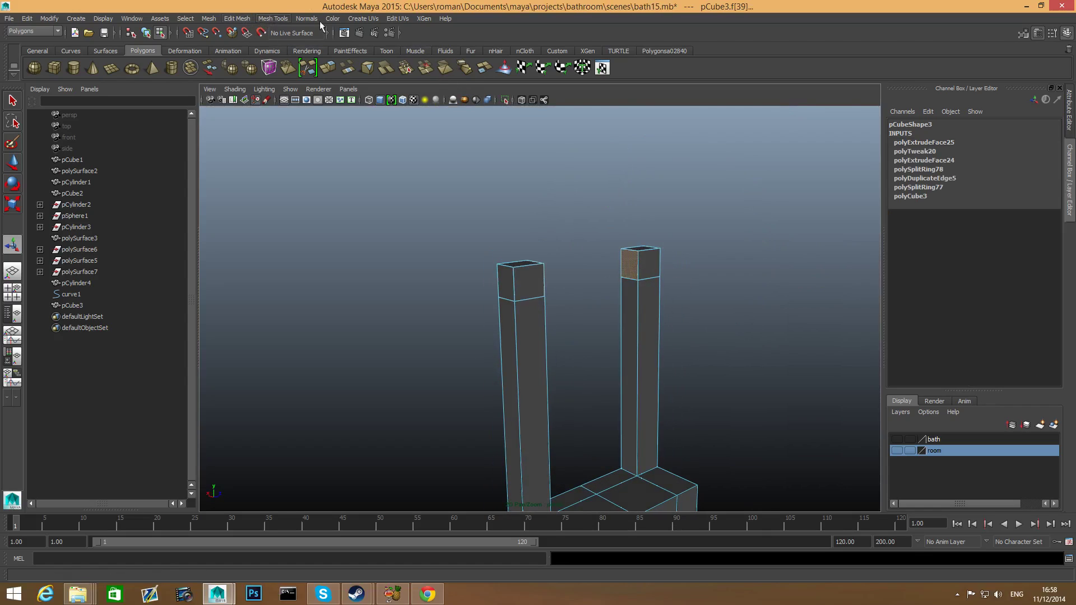
click(273, 19)
mouse_move(234, 21)
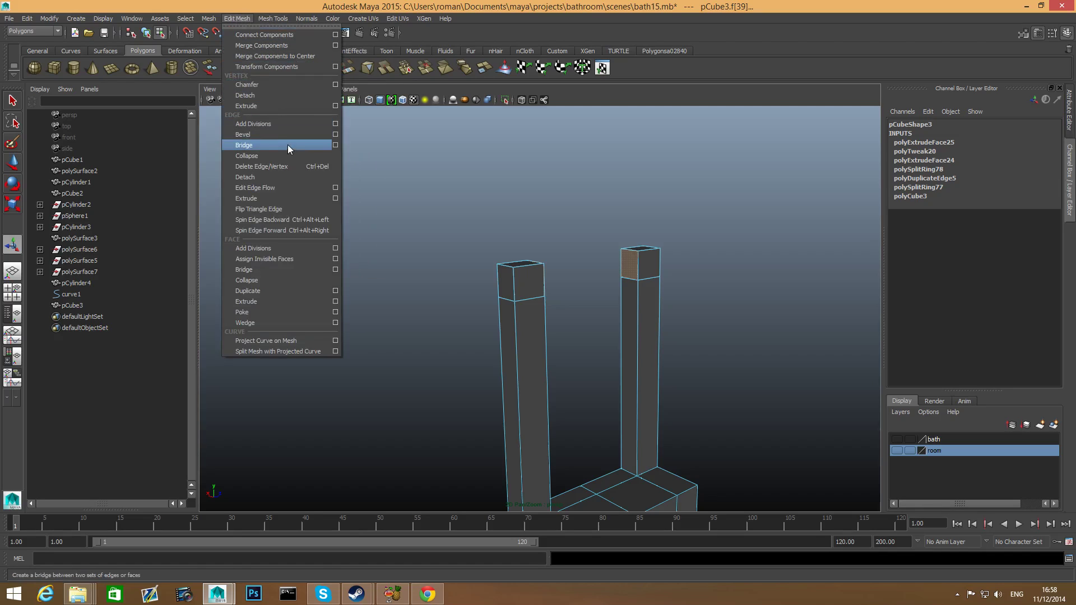
click(335, 146)
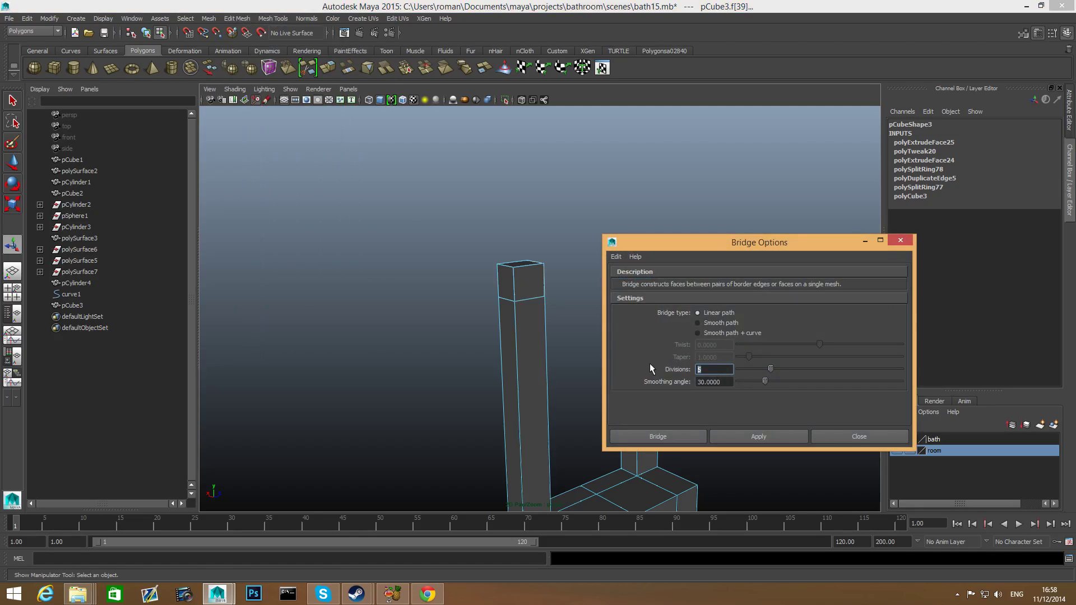
key(Return)
click(760, 436)
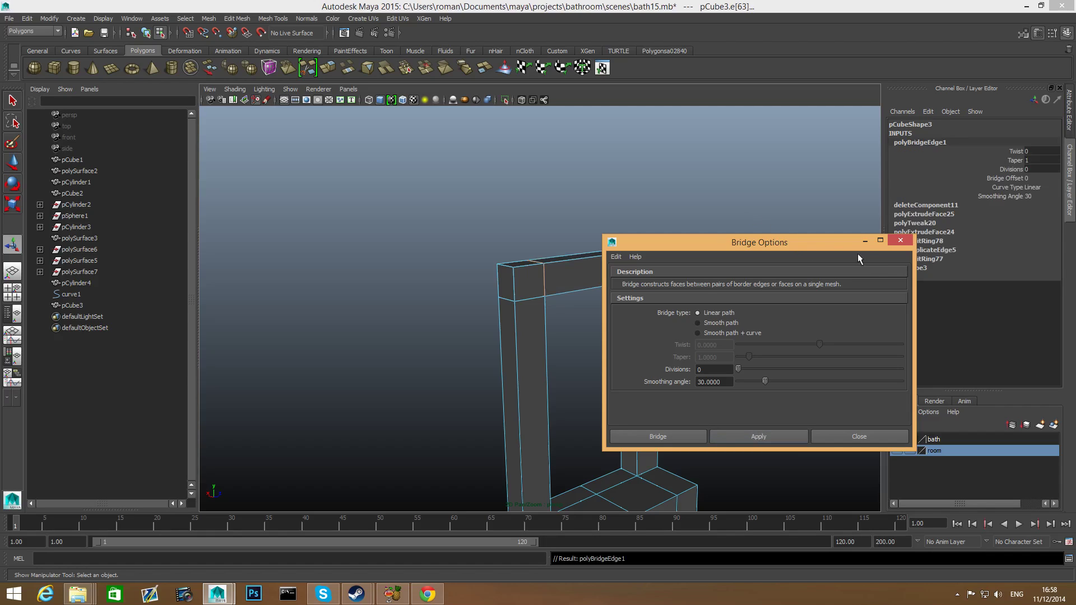
drag(857, 248, 474, 409)
alt+drag(569, 260, 595, 245)
alt+middle_drag(561, 276, 582, 326)
alt+drag(581, 326, 586, 319)
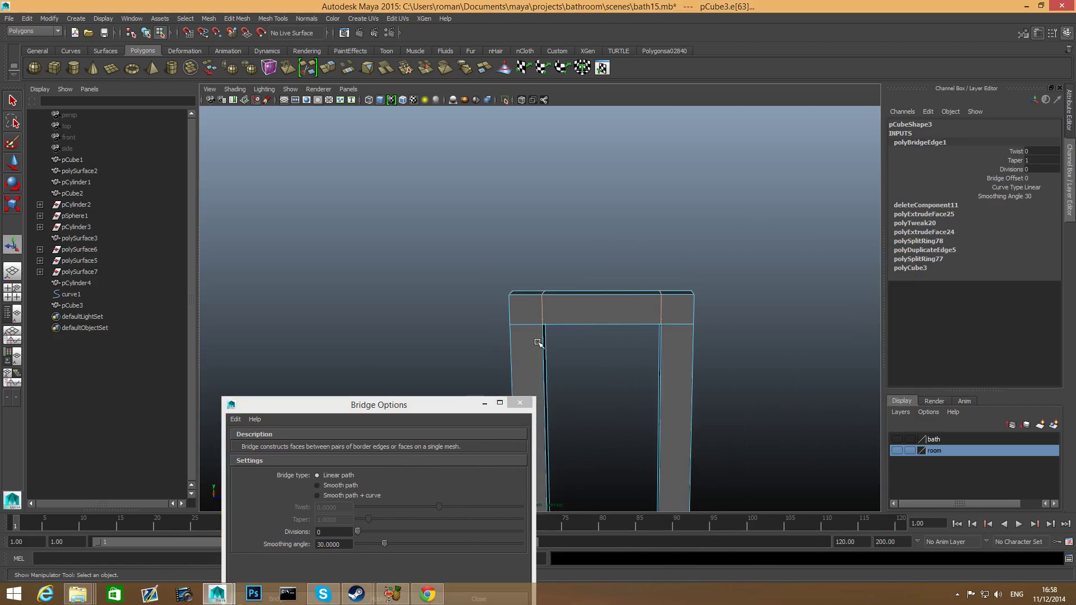
click(519, 402)
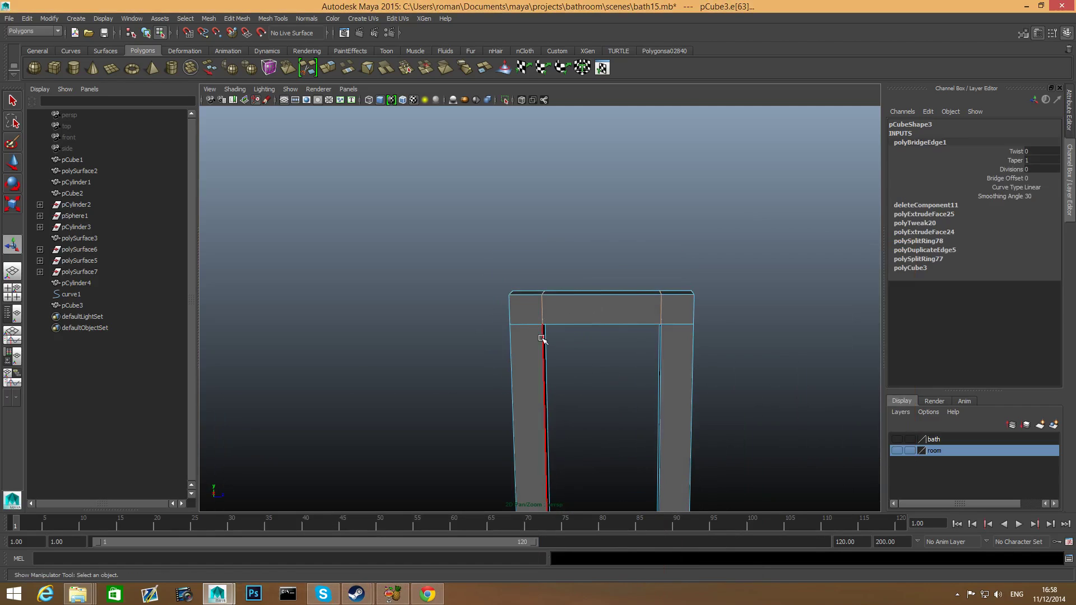
Step: Examine the crossbar and its joints with the two posts from several angles
scroll(541, 338, down, 2)
alt+middle_drag(633, 386, 611, 331)
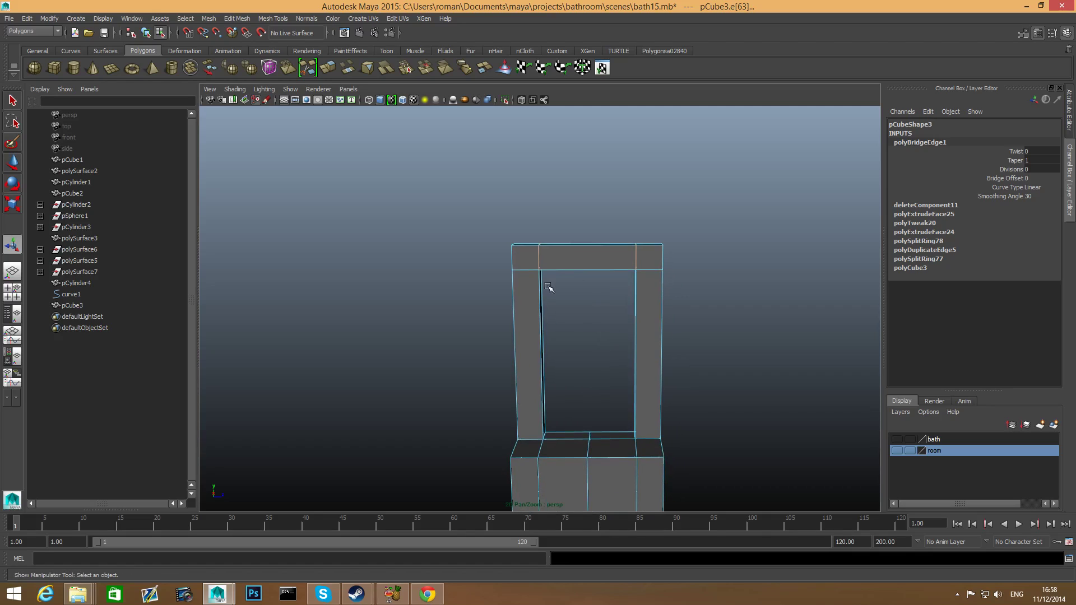
mouse_move(597, 371)
alt+mouse_down()
mouse_move(593, 392)
mouse_move(560, 388)
mouse_move(641, 387)
mouse_move(541, 219)
alt+mouse_up()
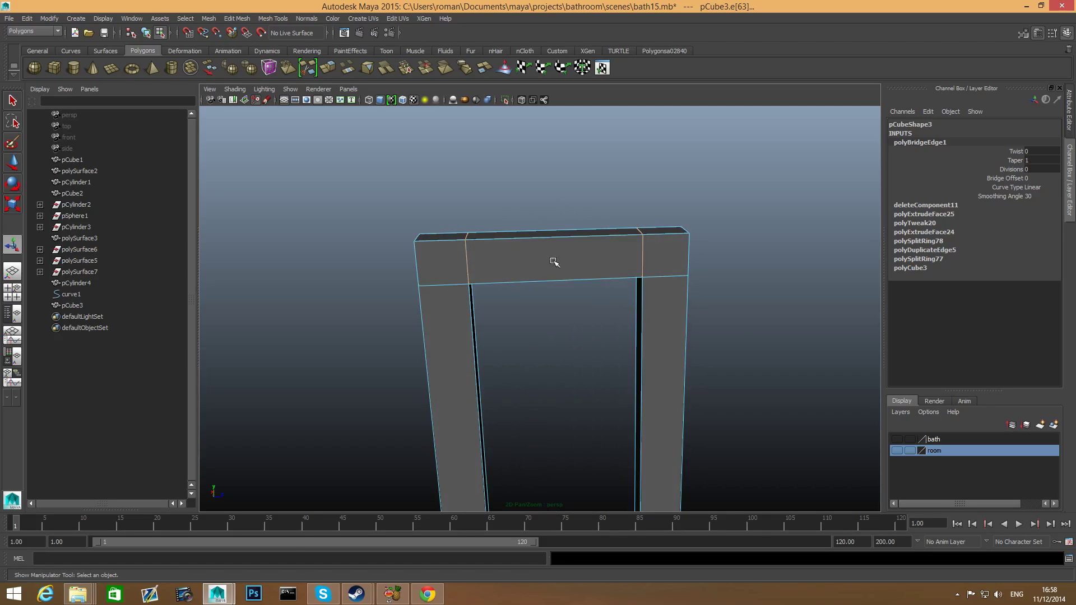
alt+drag(565, 252, 588, 280)
alt+drag(533, 240, 530, 244)
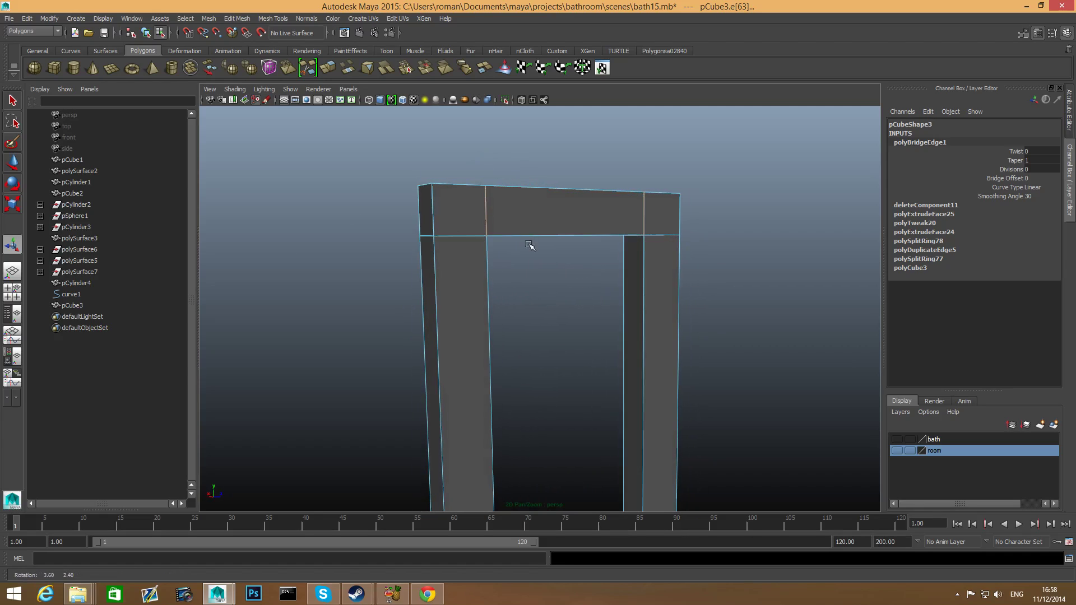
alt+drag(477, 214, 435, 214)
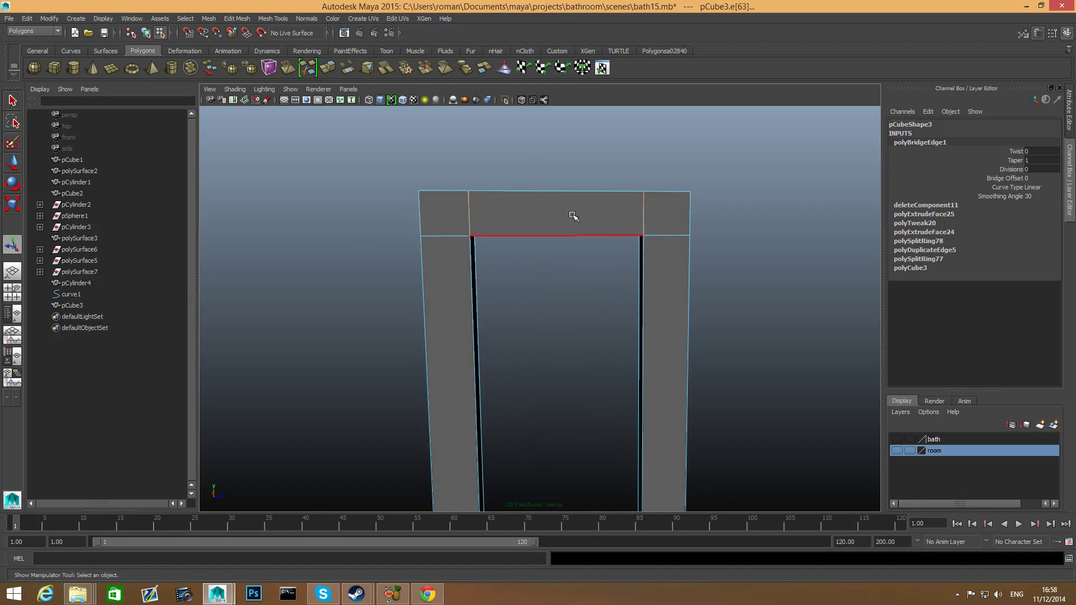
alt+drag(573, 216, 611, 236)
Step: Turn on X-Ray shading and inspect the inside of the joints between the crossbar and the posts
click(238, 89)
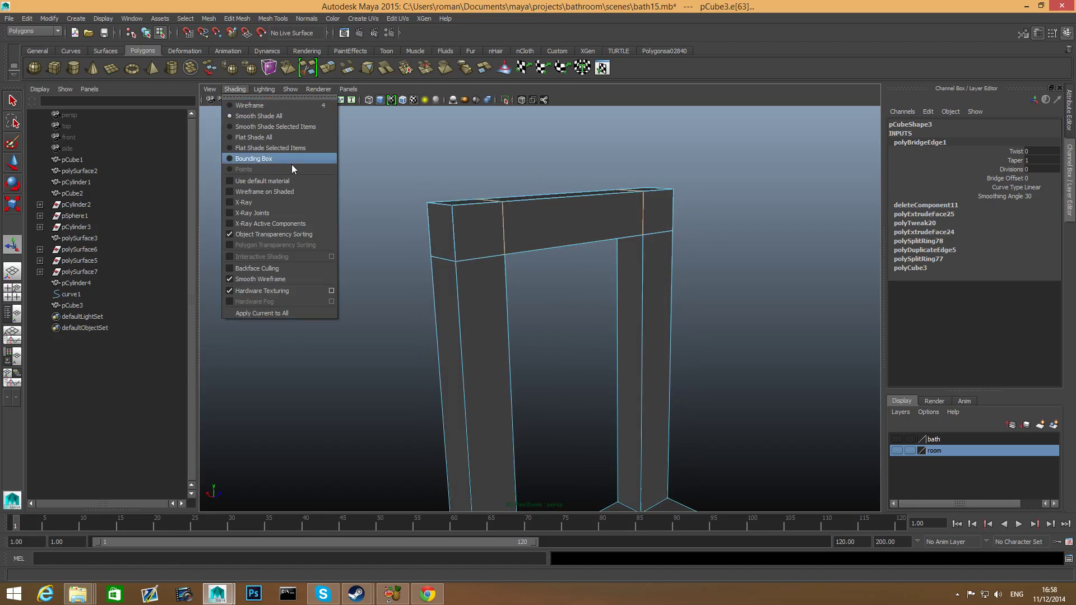
click(274, 203)
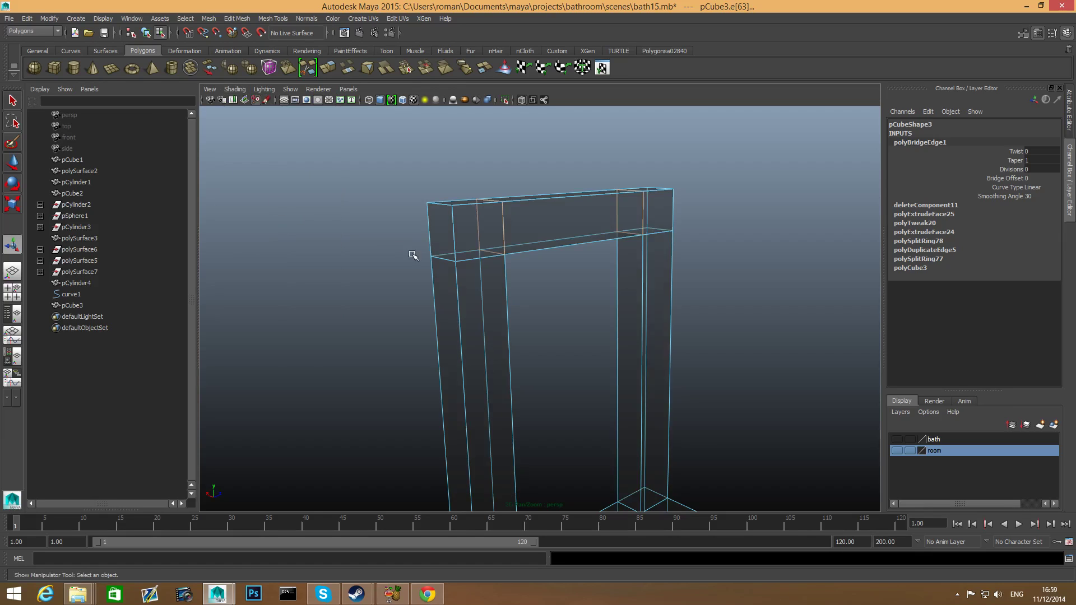
alt+right_drag(412, 255, 634, 284)
alt+middle_drag(491, 266, 627, 334)
alt+drag(521, 325, 606, 329)
alt+middle_drag(606, 328, 634, 341)
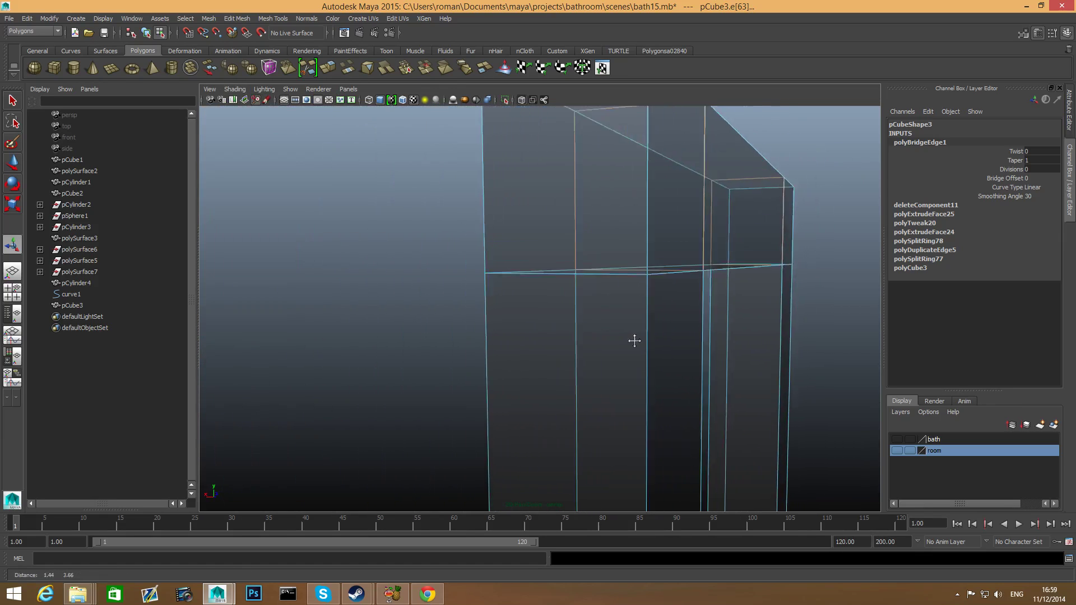
alt+drag(635, 340, 593, 351)
alt+right_drag(594, 351, 637, 380)
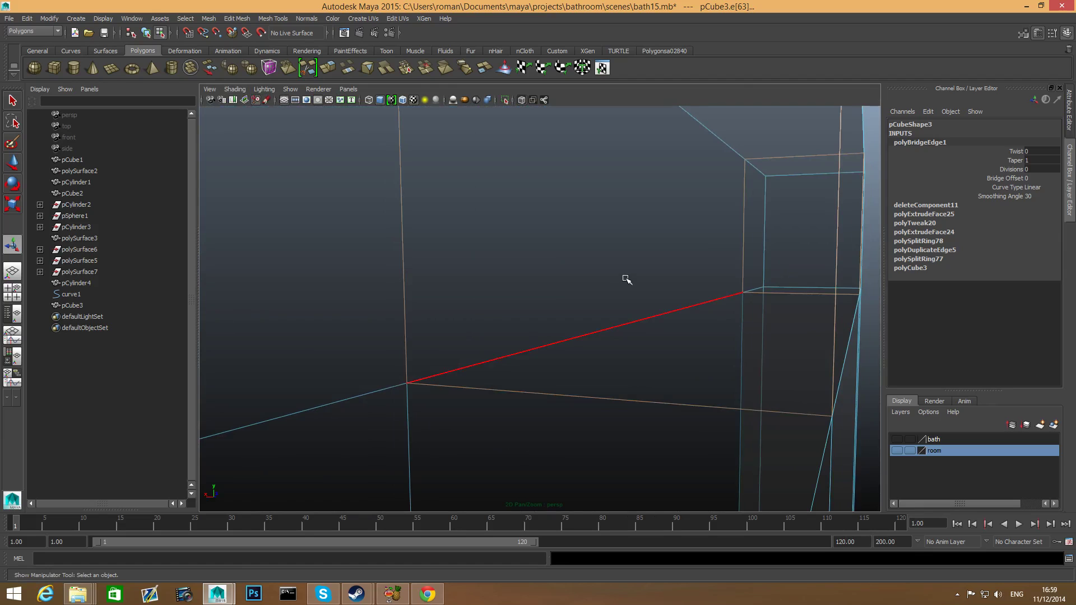
alt+drag(639, 281, 693, 262)
Step: Delete the leftover internal face between the crossbar and one post's top block
right_drag(693, 263, 688, 288)
click(757, 285)
alt+drag(758, 291, 470, 251)
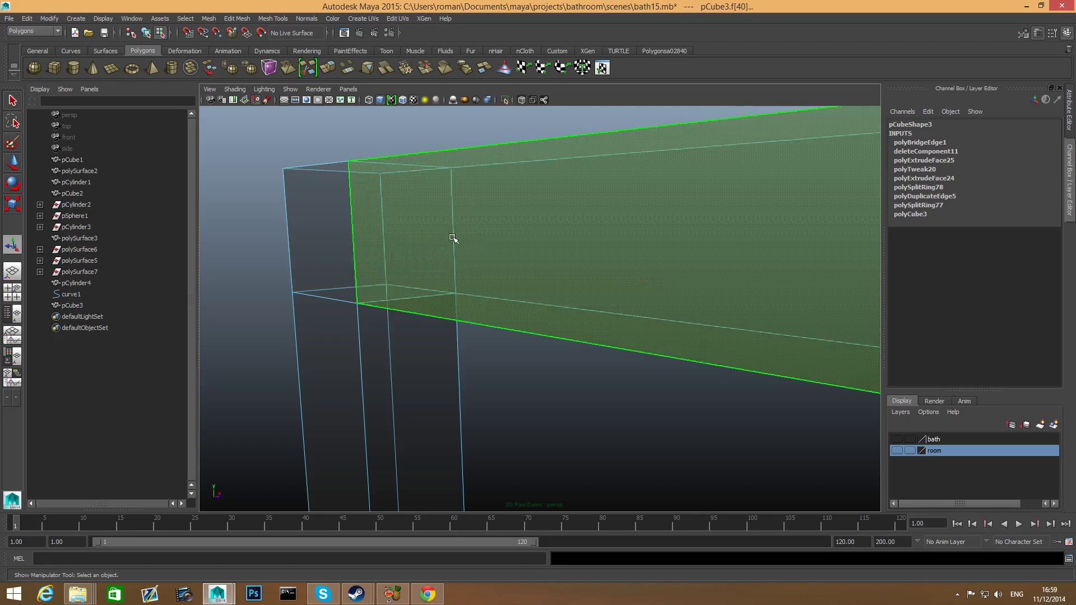
click(371, 248)
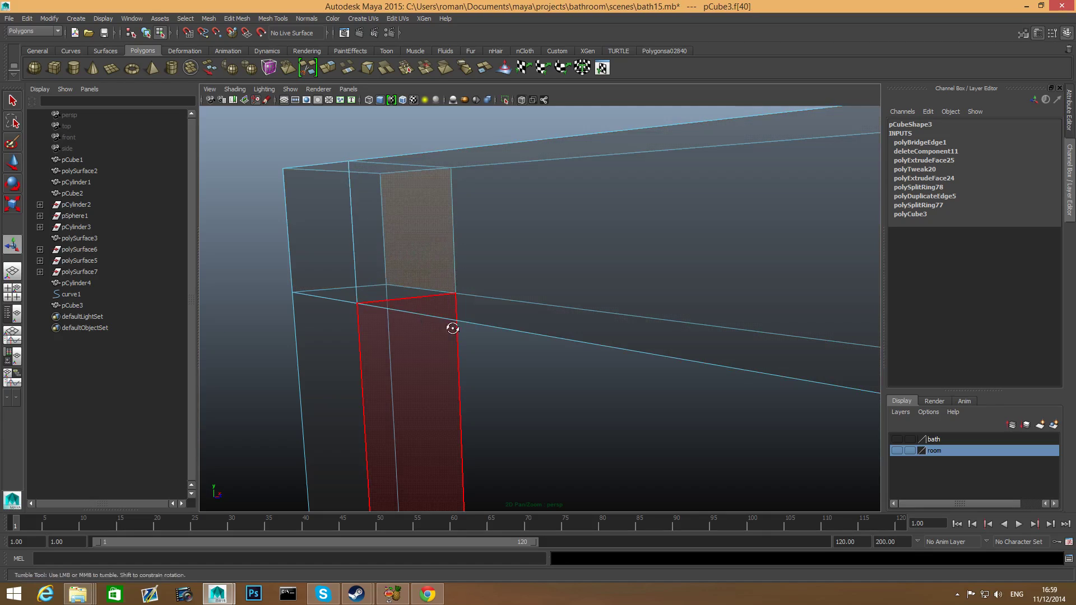
alt+drag(452, 327, 500, 319)
scroll(499, 319, down, 3)
key(Delete)
scroll(422, 326, down, 4)
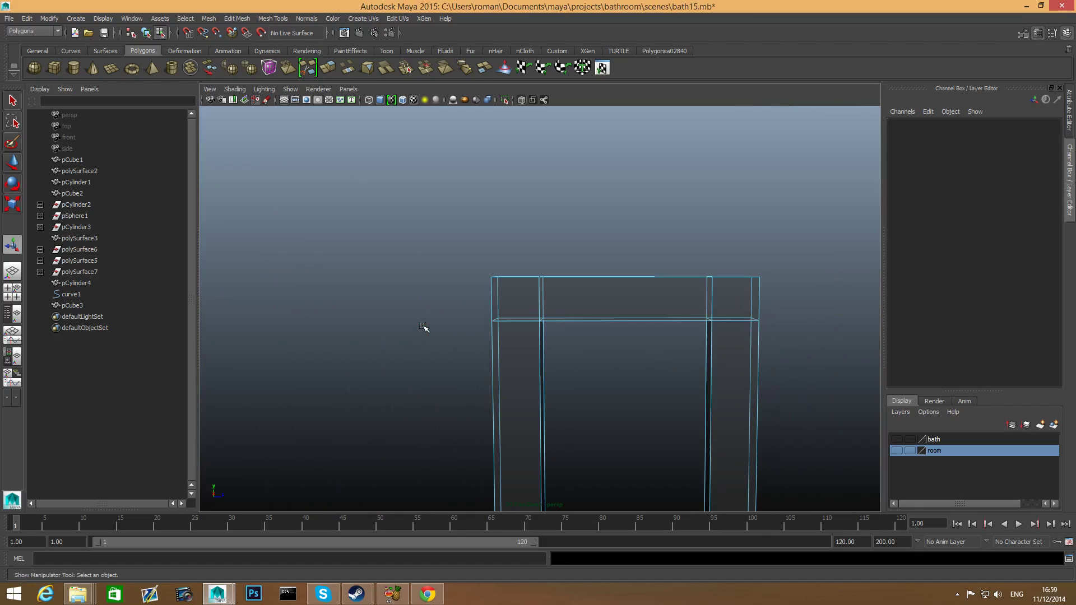
Step: Turn off X-Ray shading and check the whole box and frame from different angles
click(237, 89)
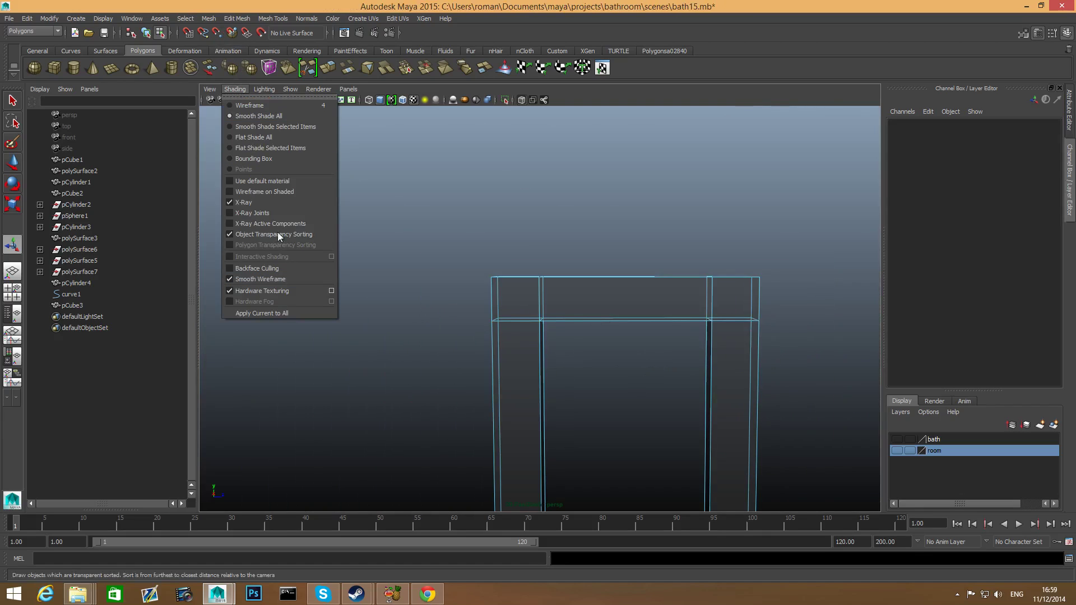
click(264, 204)
scroll(687, 374, down, 5)
alt+middle_drag(687, 389, 624, 332)
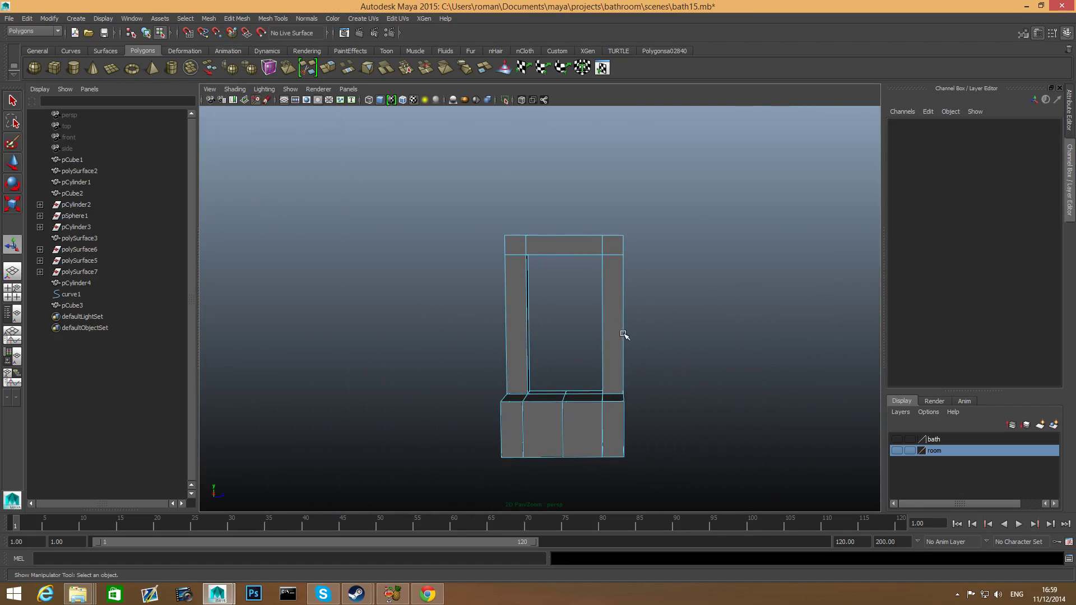
alt+drag(624, 333, 655, 387)
alt+middle_drag(562, 396, 555, 373)
scroll(555, 372, up, 4)
alt+middle_drag(638, 359, 600, 363)
alt+drag(601, 363, 564, 378)
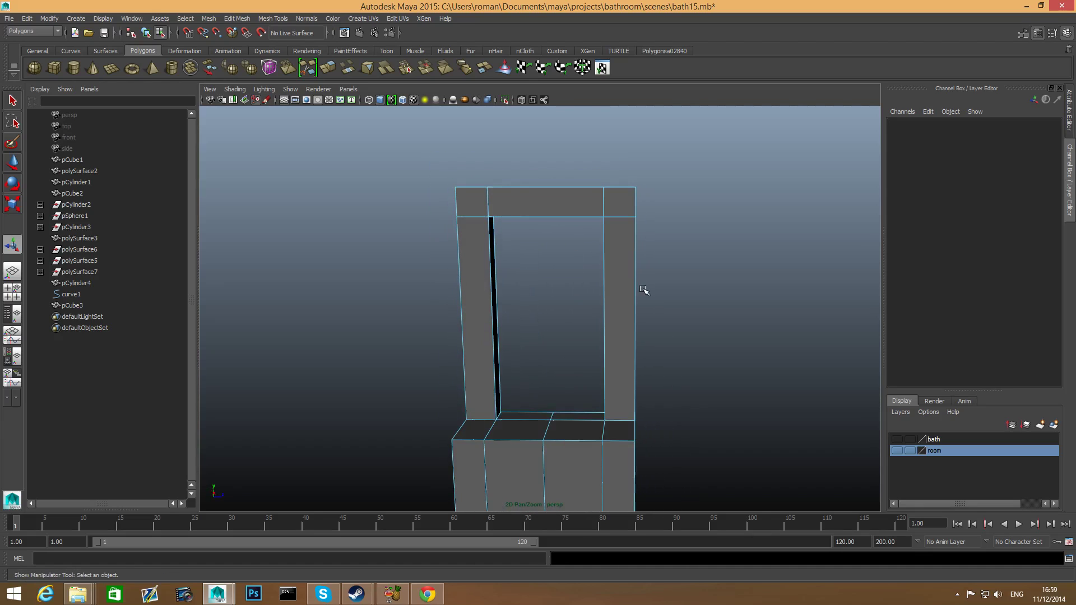
alt+drag(644, 290, 610, 237)
right_drag(610, 240, 610, 265)
alt+drag(609, 265, 639, 269)
scroll(588, 305, up, 4)
scroll(620, 313, down, 3)
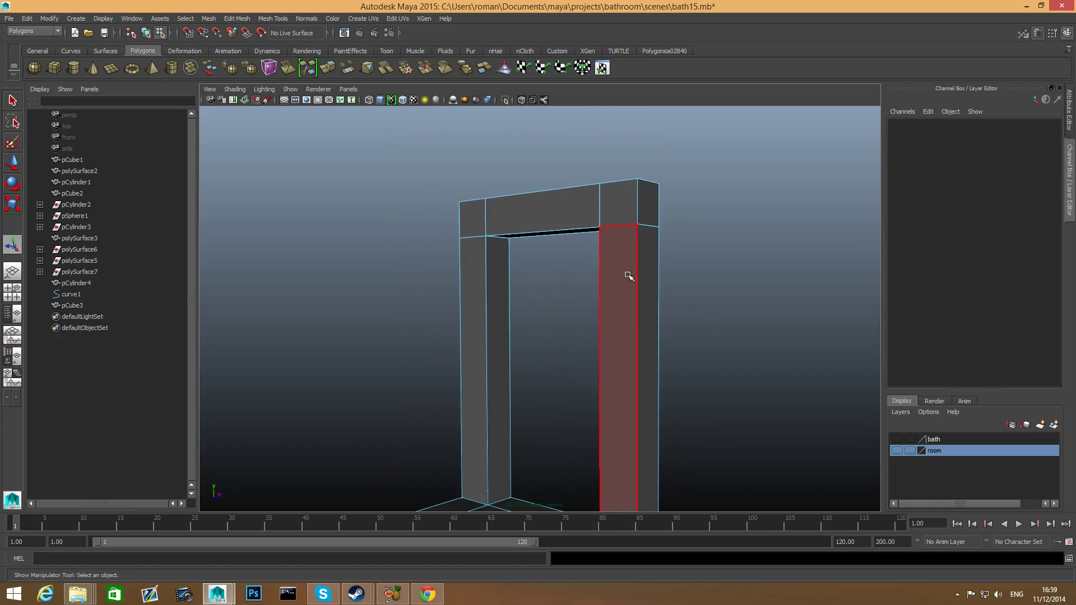
click(629, 277)
scroll(645, 350, down, 2)
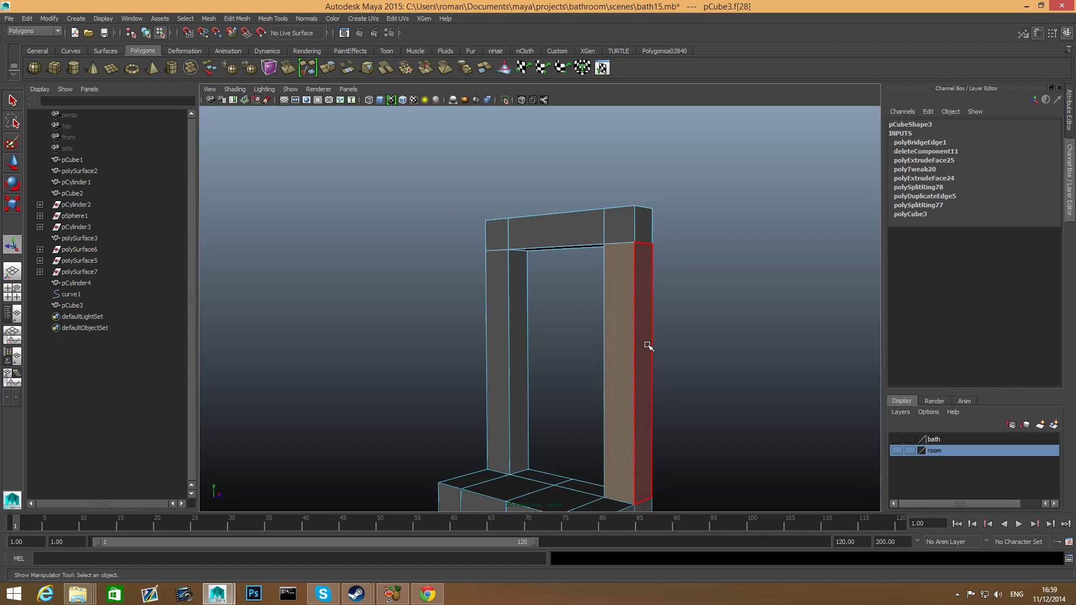
Step: Set the Insert Edge Loop Tool to multiple edge loops with 4 loops per insertion
key(F8)
shift+right_drag(647, 330, 647, 343)
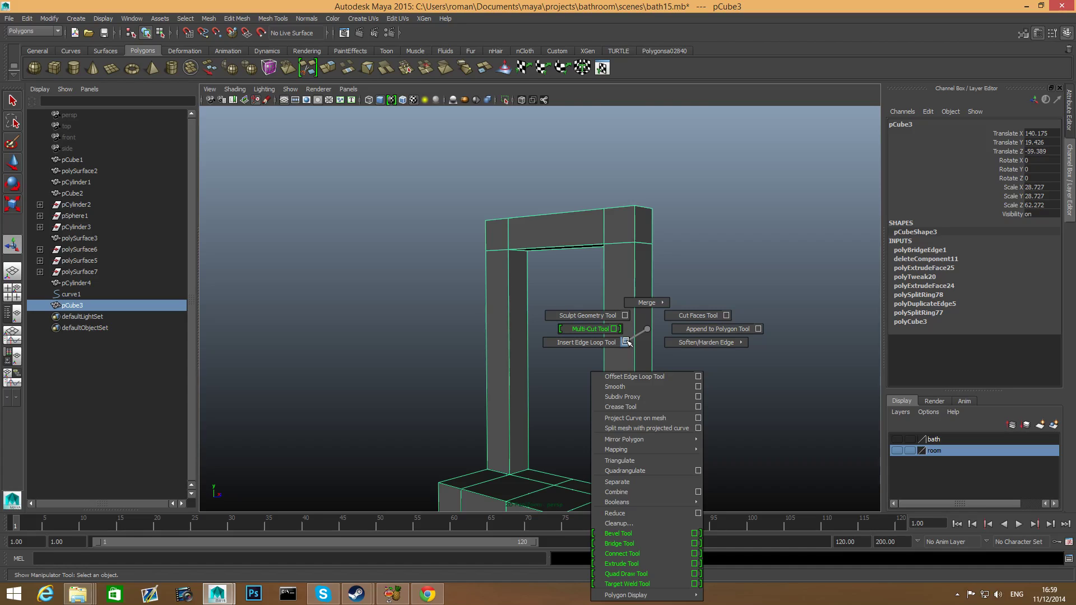
click(626, 342)
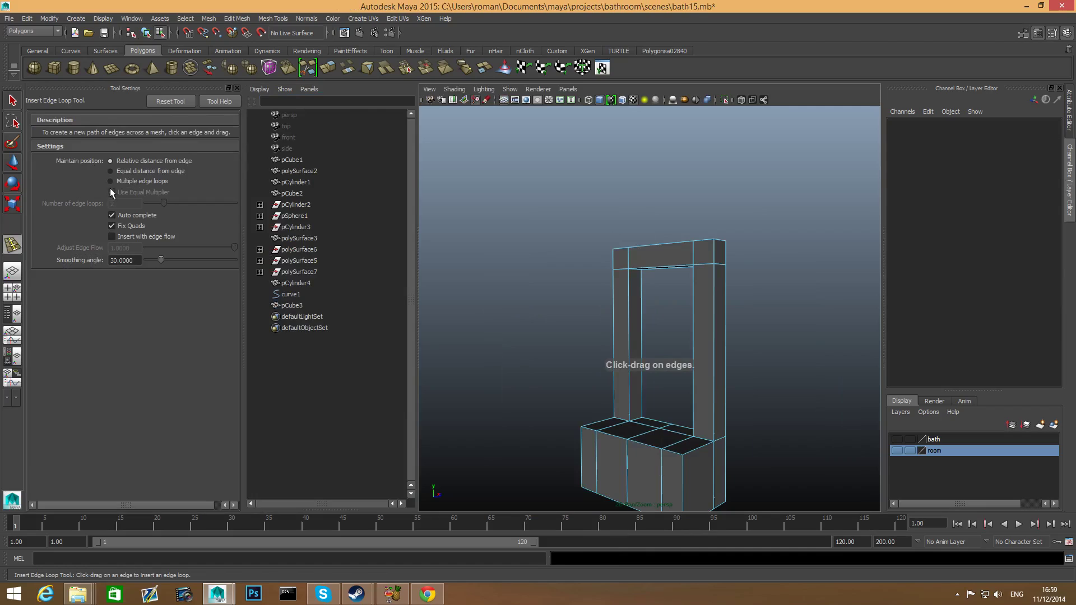
click(110, 181)
drag(117, 203, 93, 203)
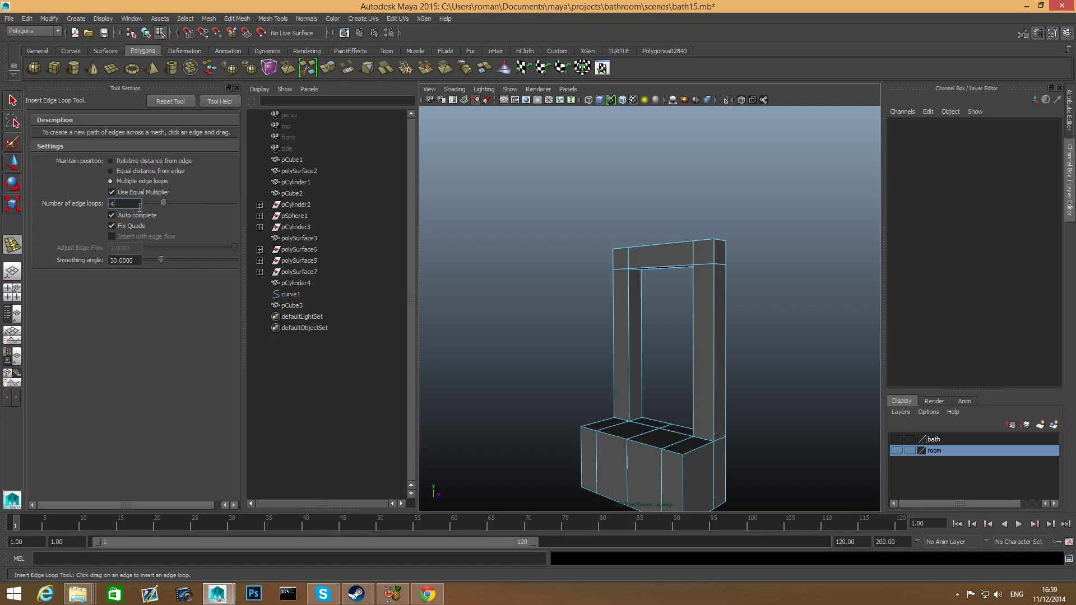
text(4)
key(Return)
Step: Insert four evenly spaced horizontal edge loops across each of the frame's two posts
click(720, 360)
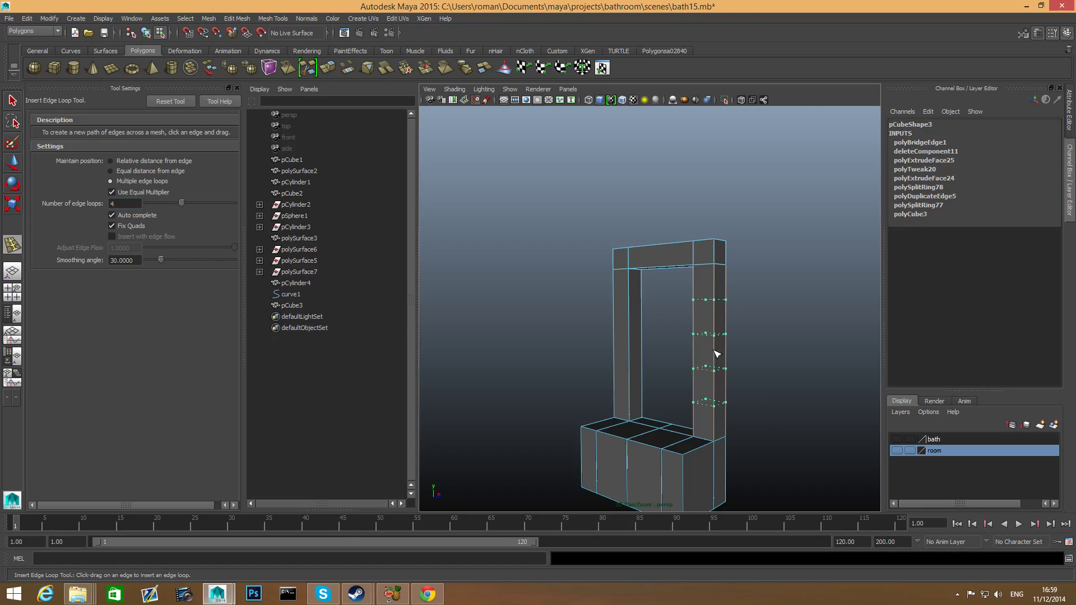
alt+drag(684, 367, 599, 331)
click(615, 337)
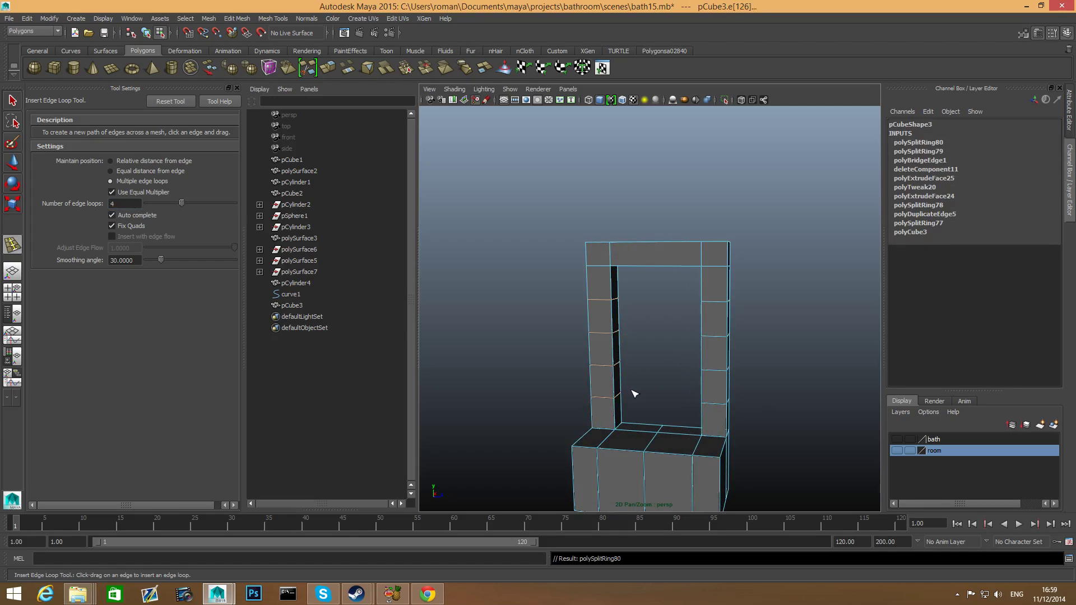
alt+drag(632, 392, 615, 284)
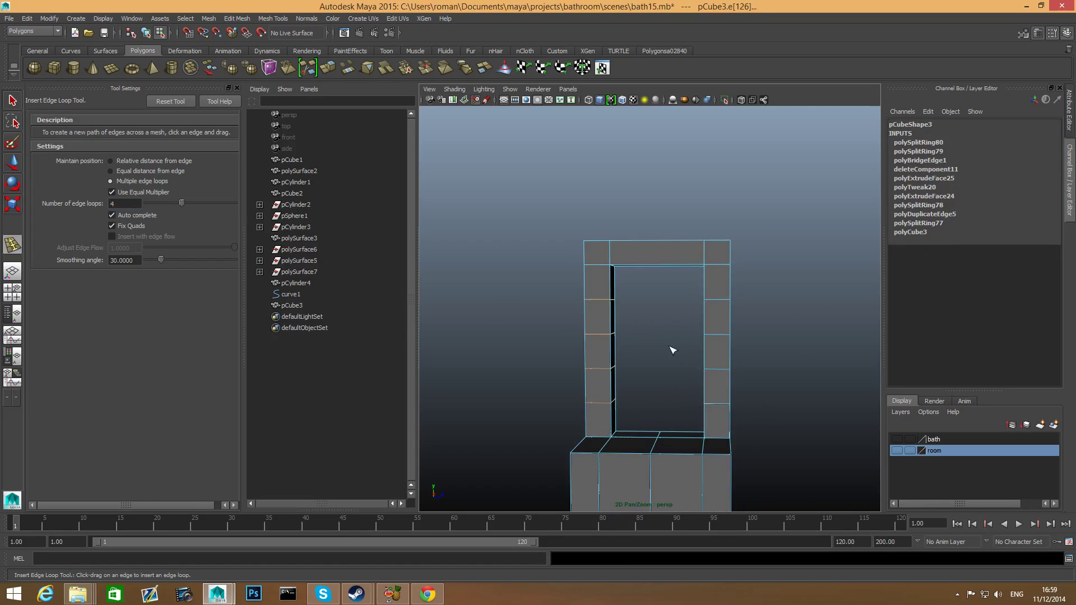
Step: Split the frame's right-hand post lengthwise down its middle with an edge ring split
key(q)
right_drag(708, 304, 713, 328)
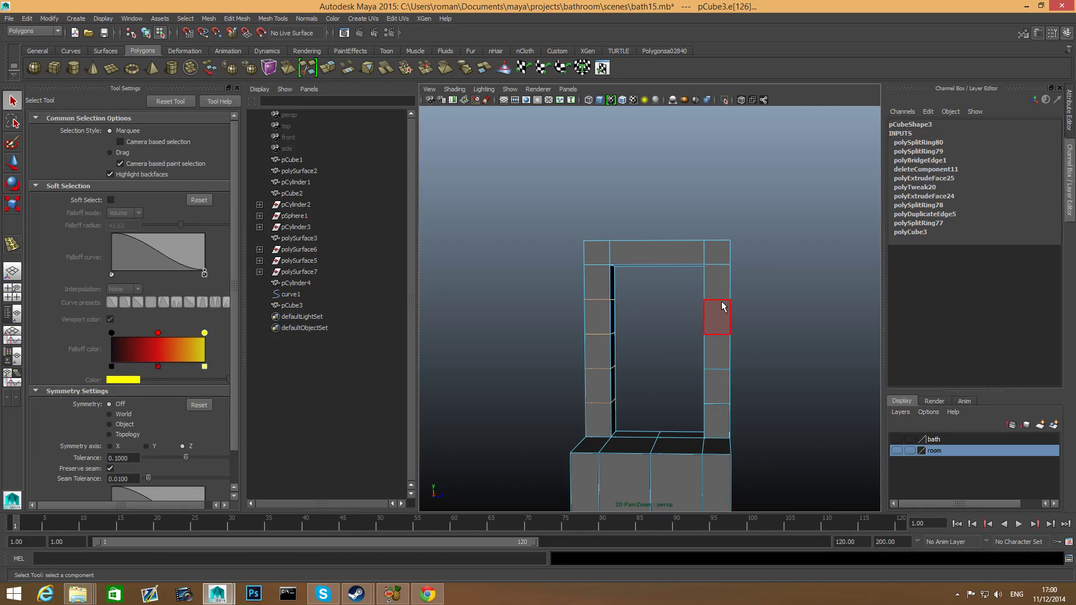
key(F8)
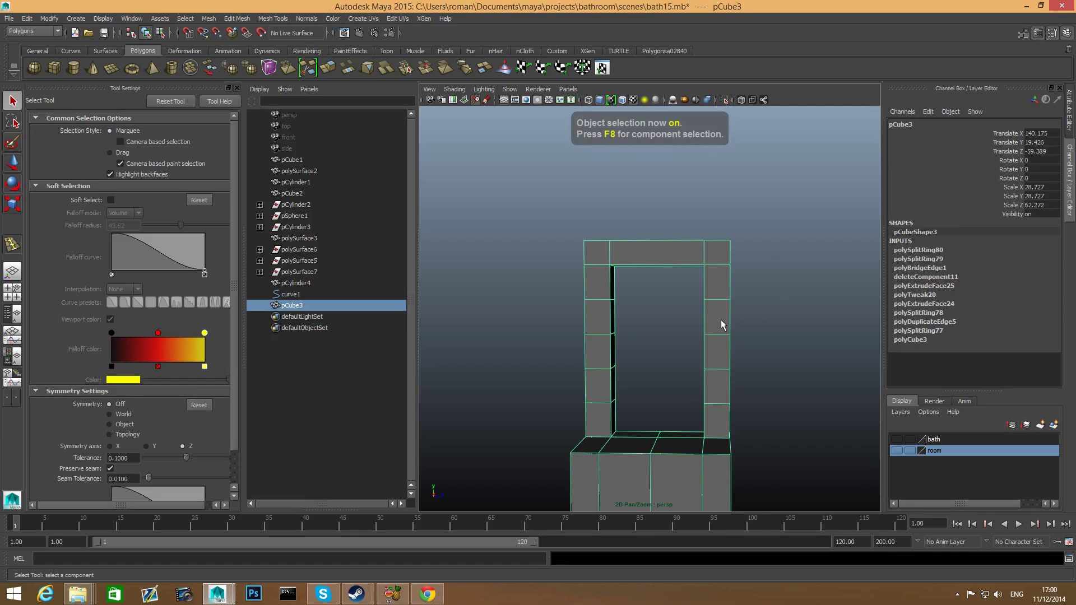
alt+middle_drag(720, 318, 701, 298)
alt+right_drag(701, 298, 793, 303)
alt+middle_drag(700, 278, 723, 358)
alt+right_drag(723, 358, 745, 310)
click(728, 286)
Step: Split the frame's left-hand post lengthwise down its middle by repeating the edge ring split
alt+middle_drag(575, 291, 697, 283)
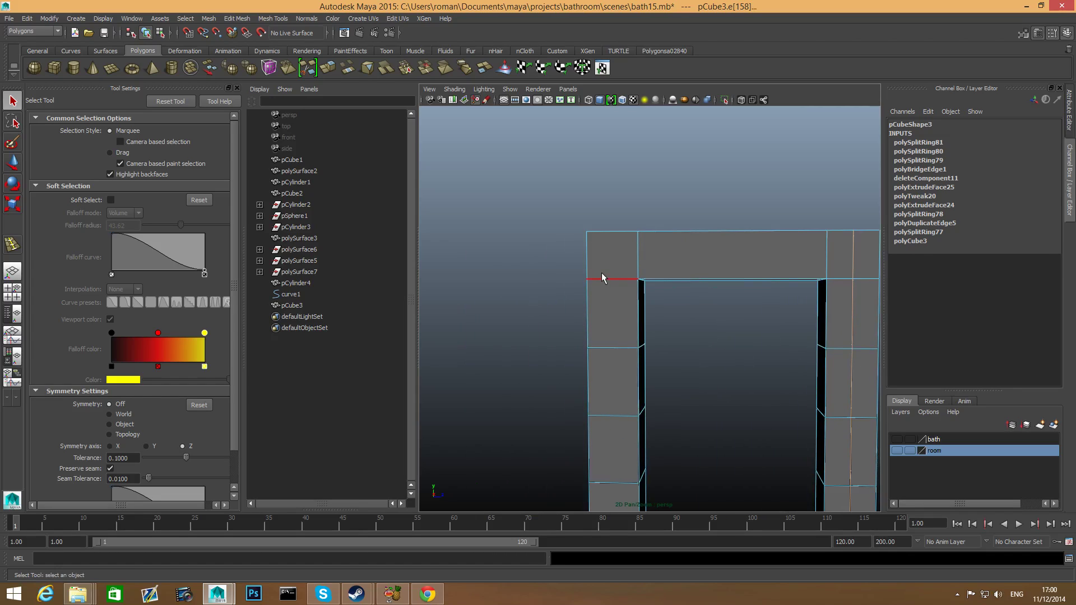
click(610, 279)
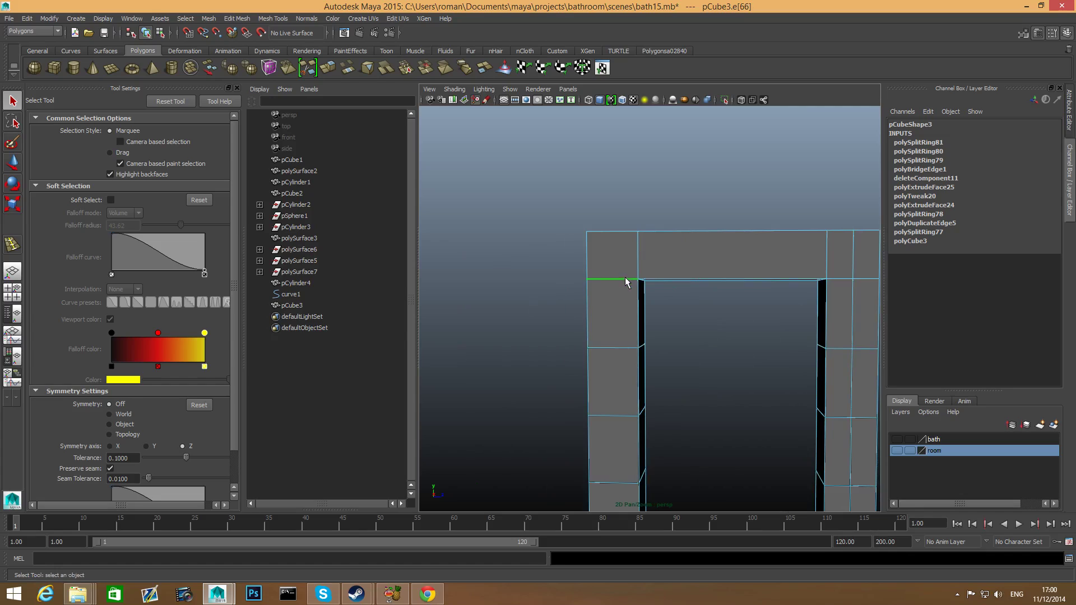
key(g)
alt+right_drag(731, 376, 617, 363)
alt+middle_drag(650, 366, 596, 372)
alt+right_drag(596, 372, 654, 383)
alt+drag(654, 382, 657, 381)
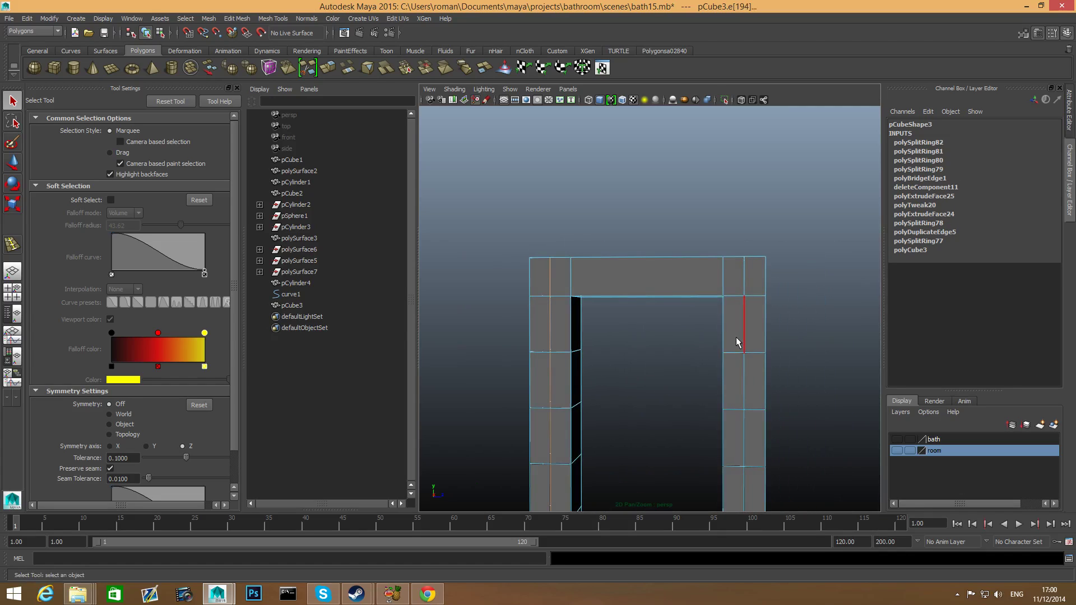
key(F8)
shift+right_drag(751, 333, 718, 316)
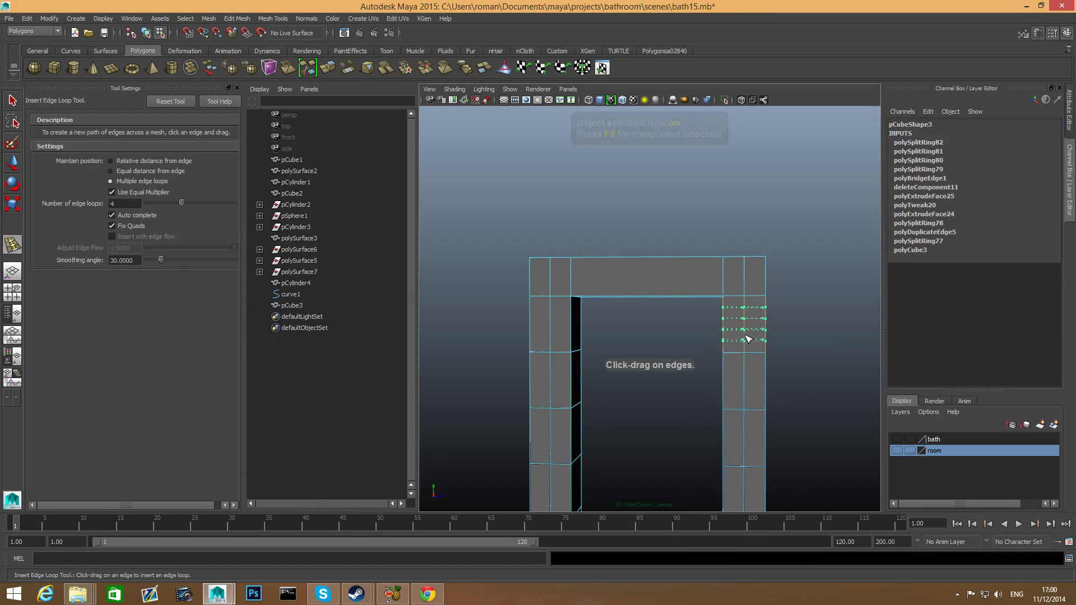
click(746, 331)
key(ctrl+z)
Step: With the Duplicate Edge Loop Tool, offset loops from each post's vertical centre line to just inside the post's outer edges
shift+right_drag(748, 327, 740, 388)
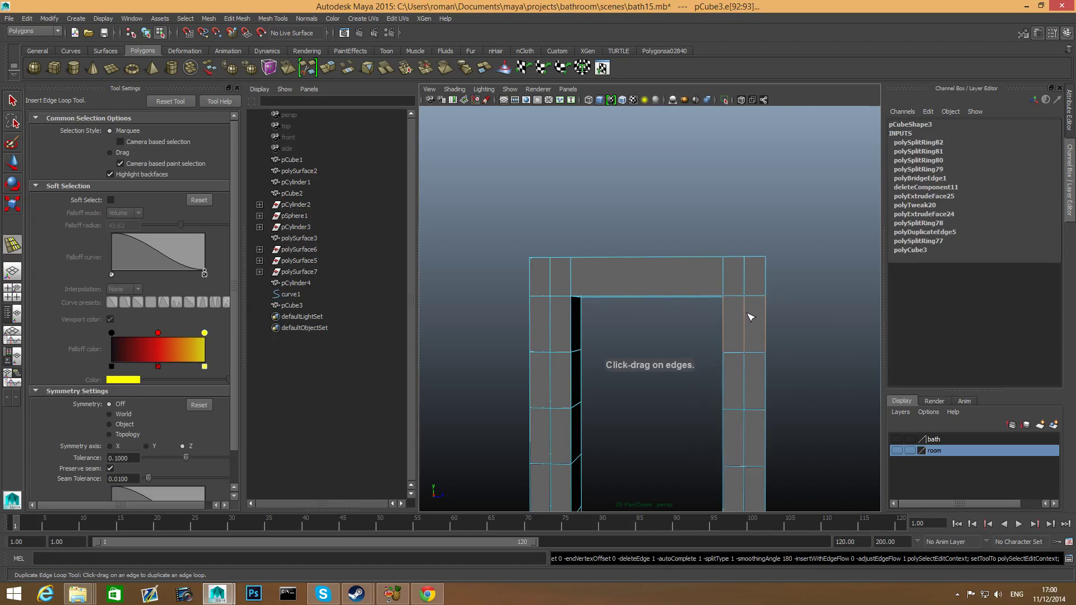
drag(750, 320, 752, 349)
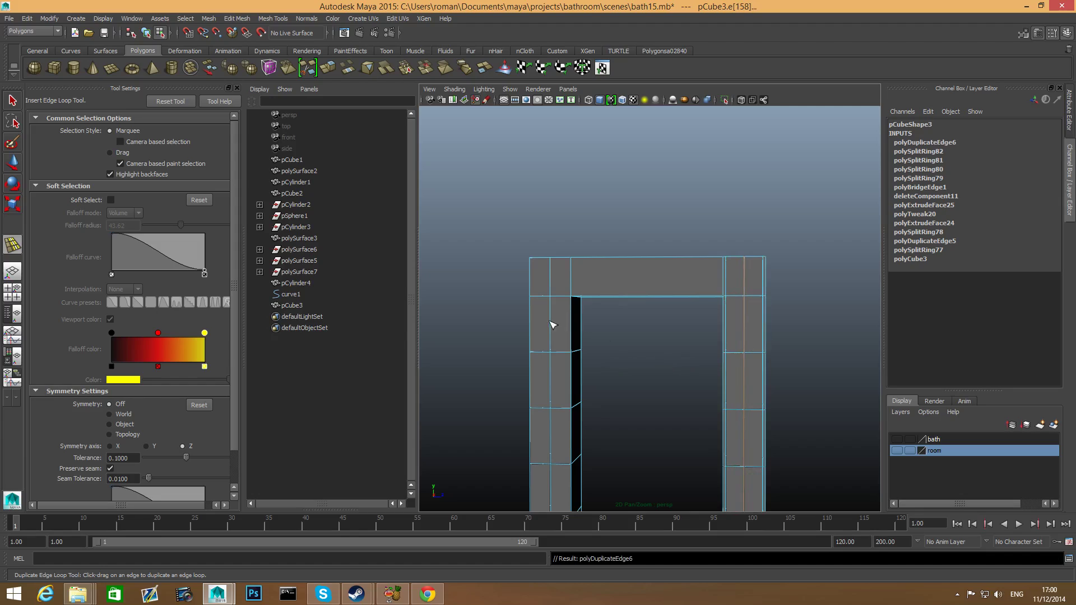
drag(553, 323, 559, 337)
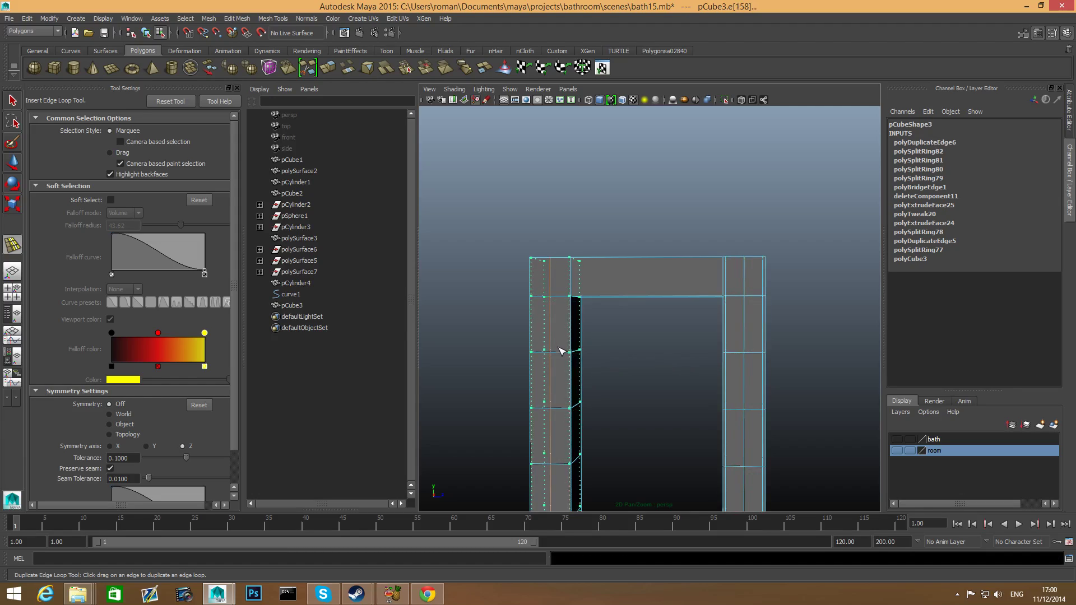
drag(562, 348, 605, 370)
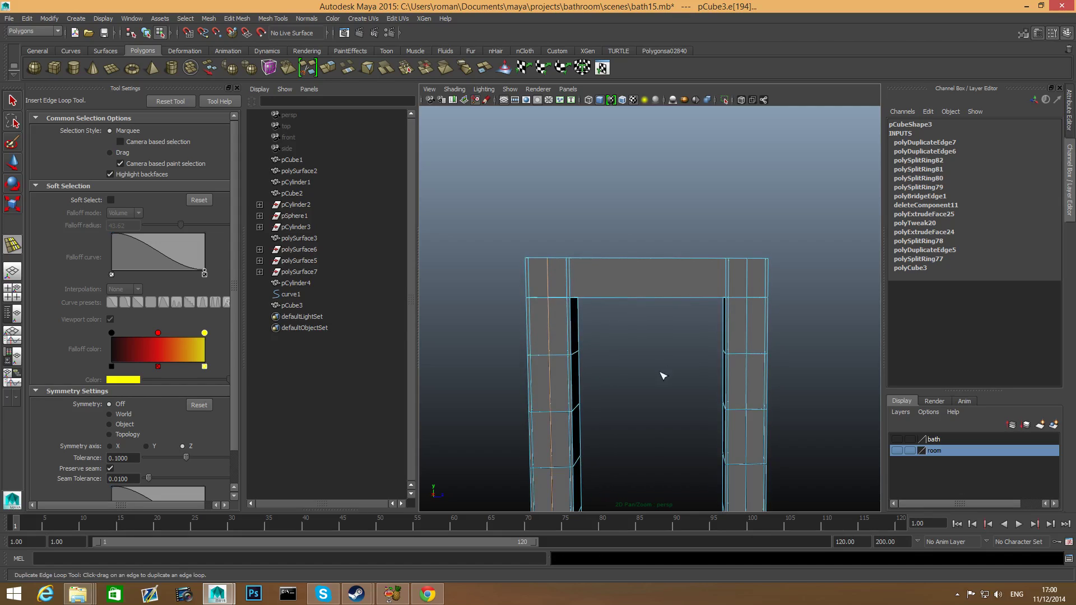
alt+middle_drag(706, 358, 732, 353)
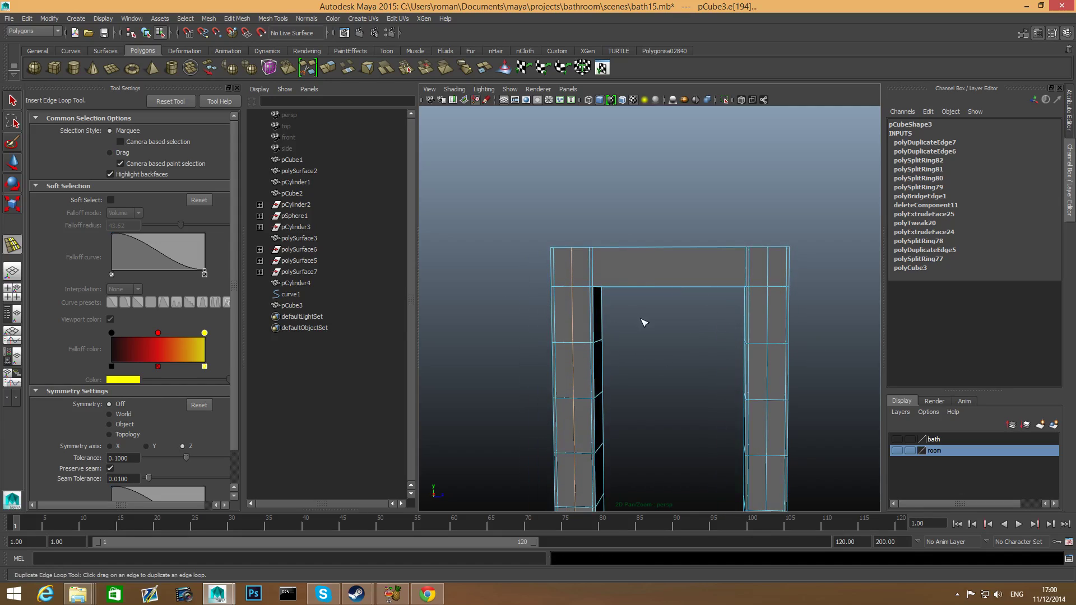
scroll(670, 356, down, 3)
alt+drag(670, 377, 658, 339)
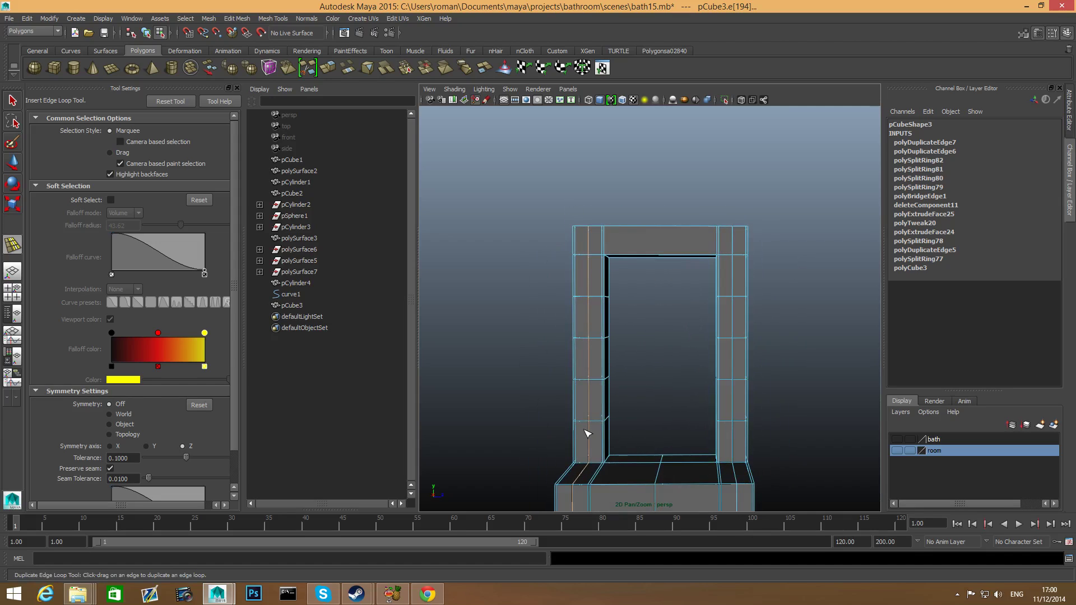
Step: Duplicate the upper two horizontal edge loops of the right-hand post into closely spaced loops above and below each one
alt+drag(735, 397, 680, 392)
alt+middle_drag(626, 390, 685, 346)
alt+middle_drag(595, 280, 579, 336)
alt+right_drag(578, 336, 710, 362)
alt+right_drag(766, 313, 740, 367)
drag(740, 368, 755, 369)
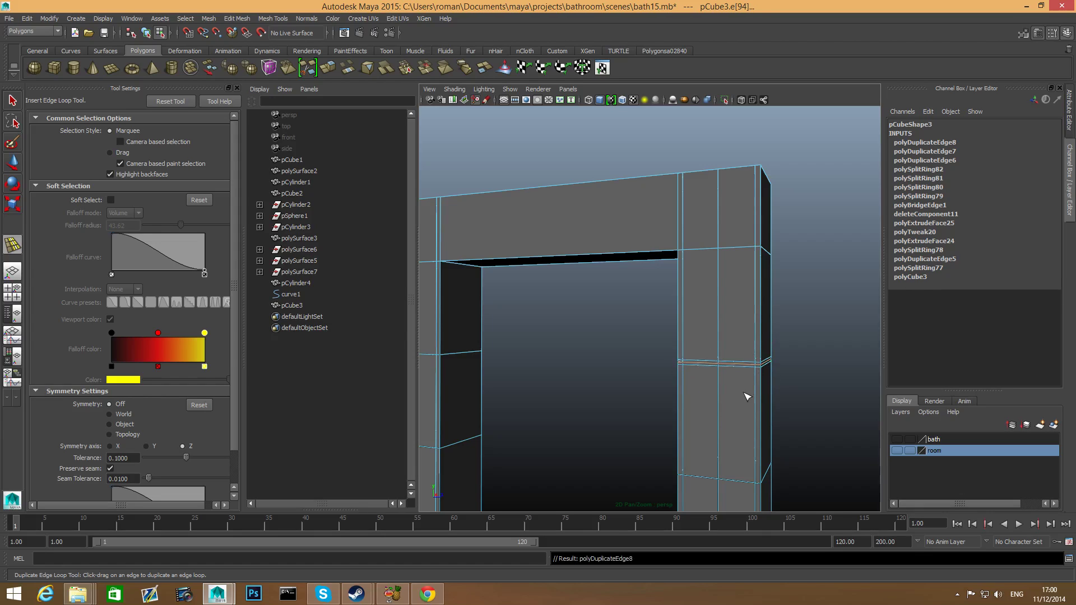
alt+middle_drag(744, 396, 757, 317)
drag(764, 396, 773, 396)
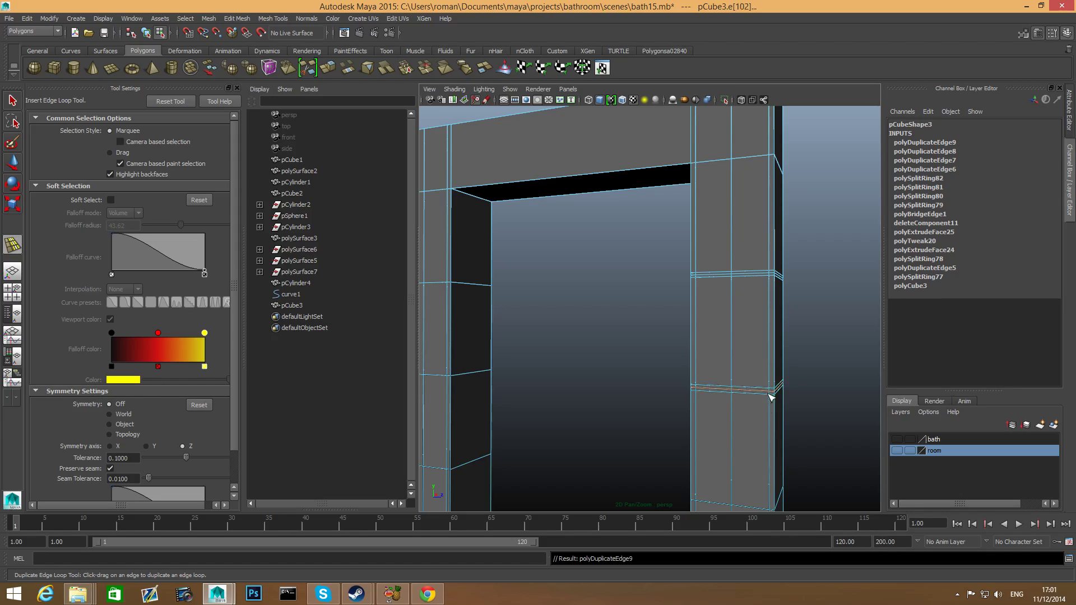
Step: Duplicate the lower two horizontal edge loops of the right-hand post into closely spaced loops on both sides of each one
alt+middle_drag(773, 397, 744, 333)
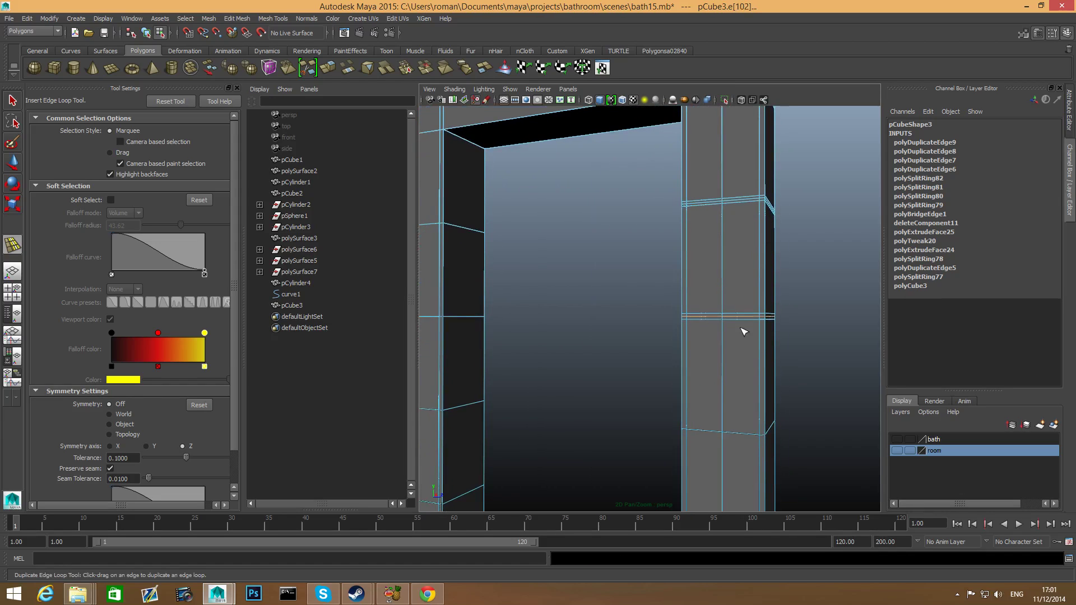
alt+middle_drag(754, 282, 723, 354)
drag(732, 362, 752, 364)
alt+middle_drag(746, 401, 737, 352)
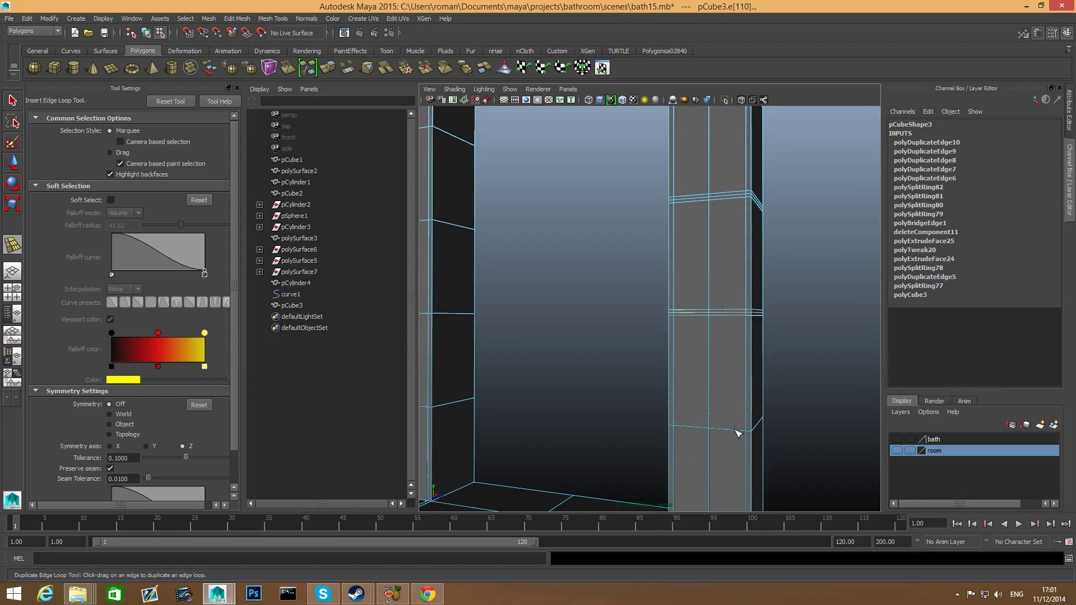
drag(737, 433, 747, 428)
scroll(748, 428, down, 5)
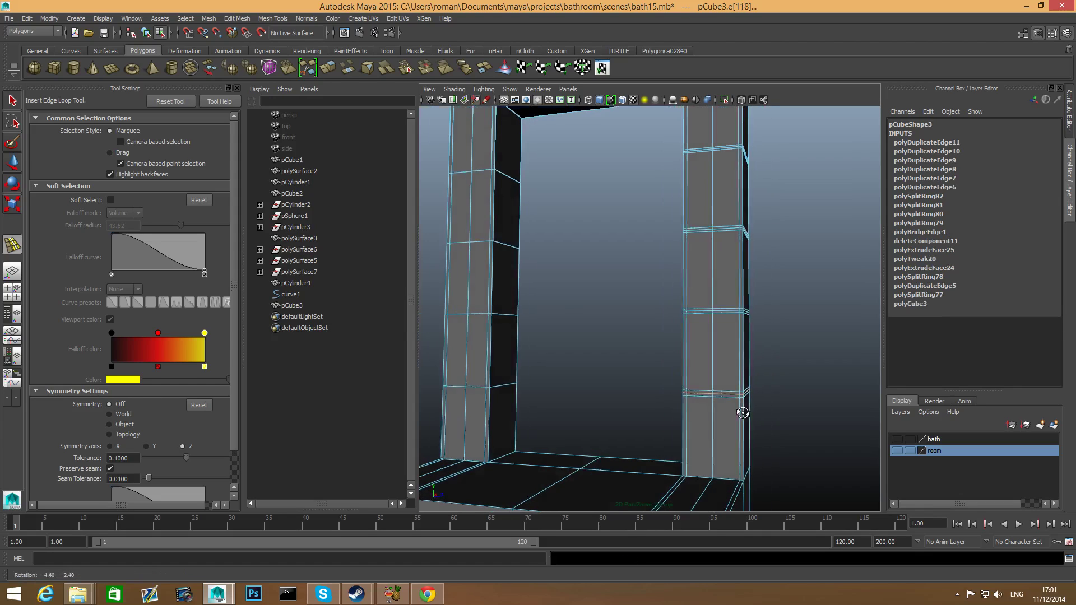
scroll(748, 407, down, 3)
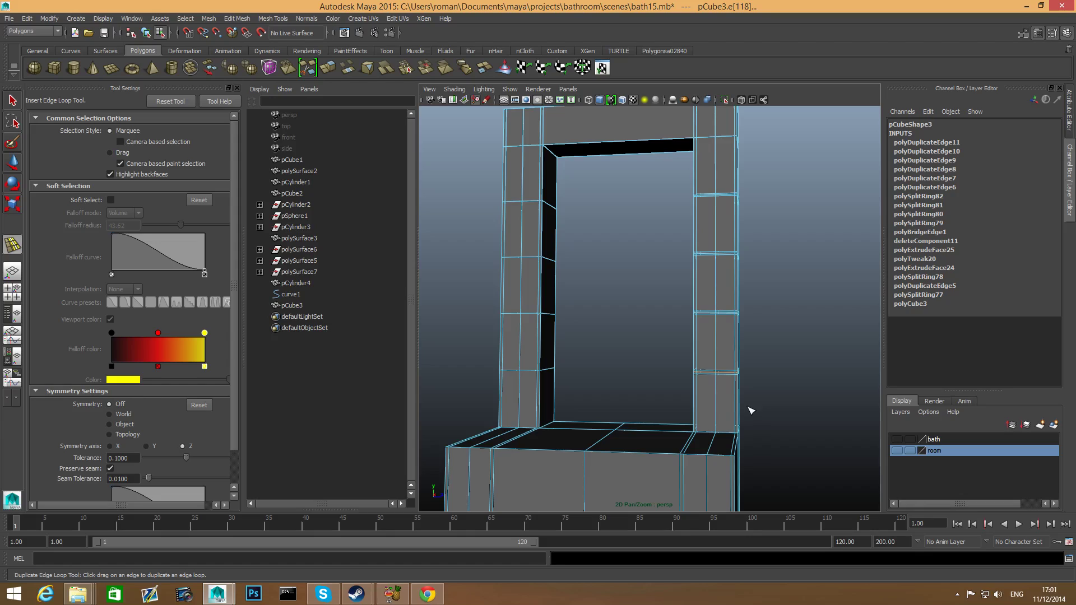
Step: Split the crossbar vertically at its middle using To Edge Ring and Split on its upper front edge
alt+middle_drag(677, 324, 692, 424)
alt+middle_drag(714, 297, 709, 383)
scroll(705, 411, down, 3)
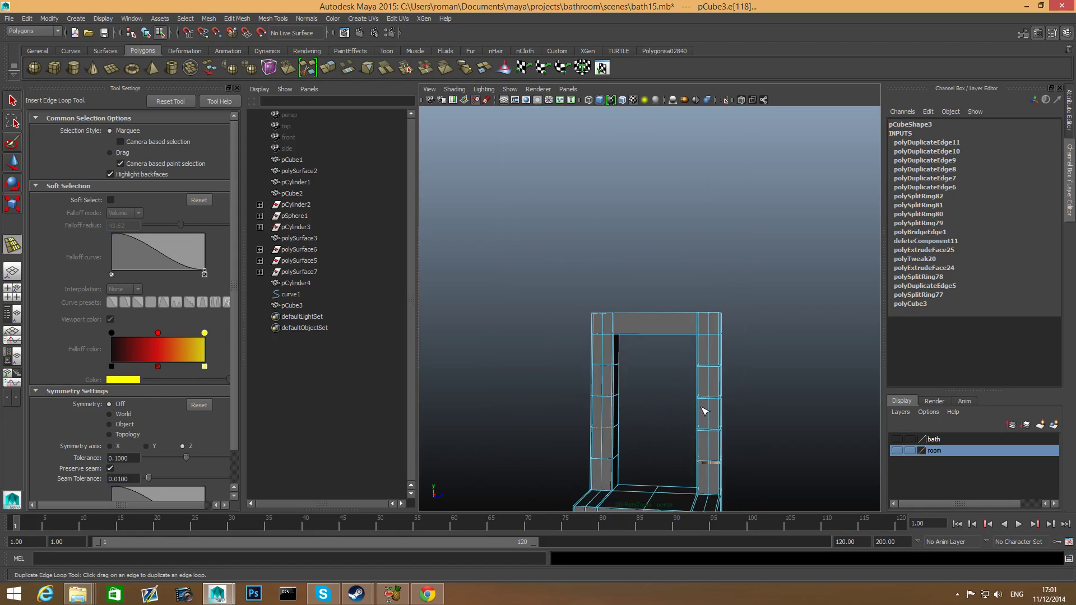
key(q)
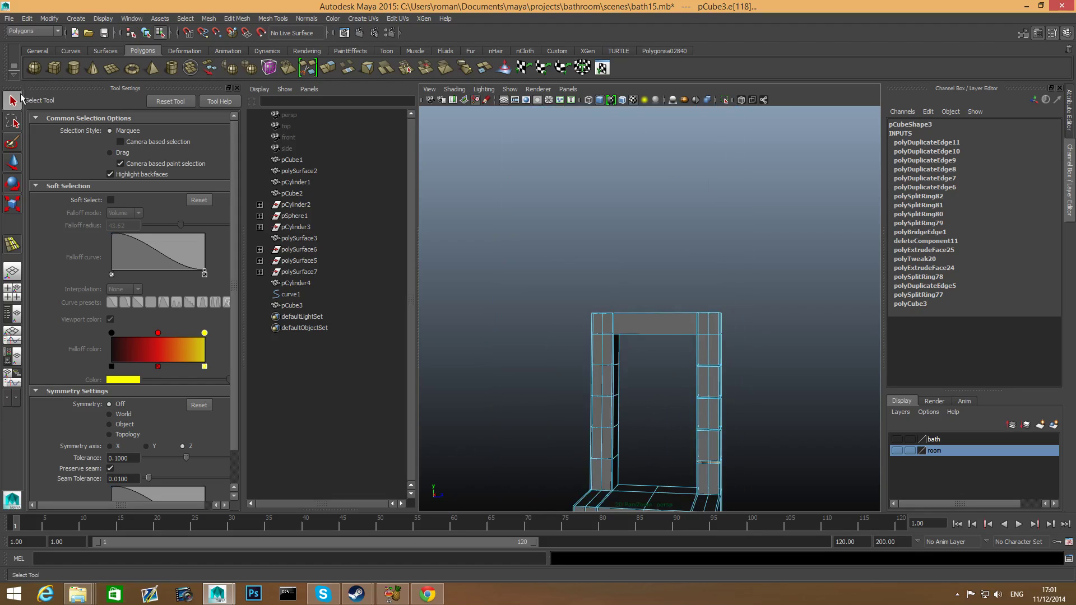
click(660, 322)
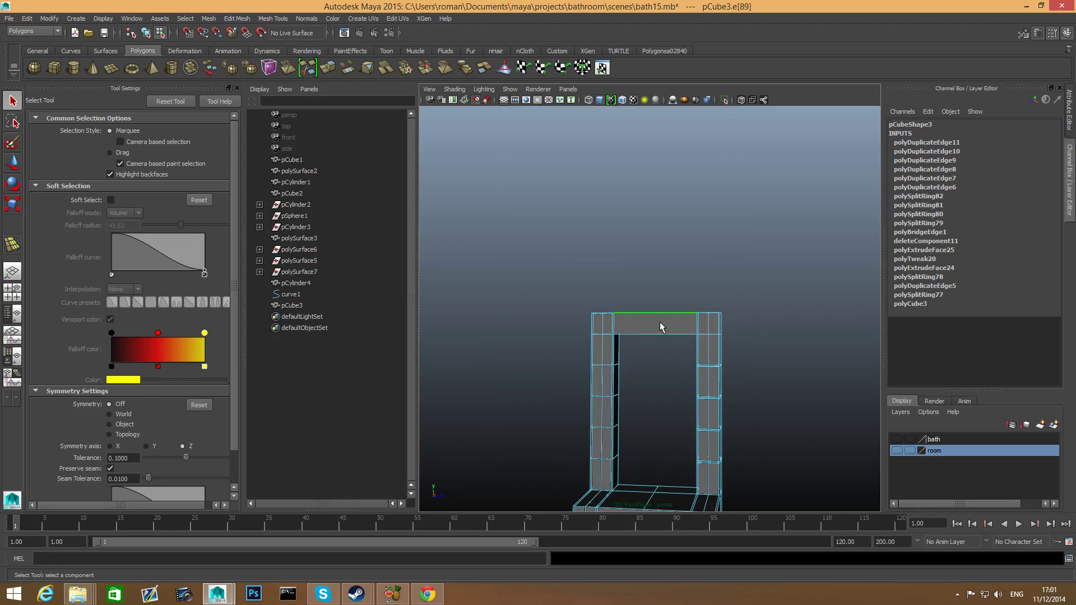
key(F8)
right_drag(660, 324, 667, 298)
scroll(590, 308, up, 5)
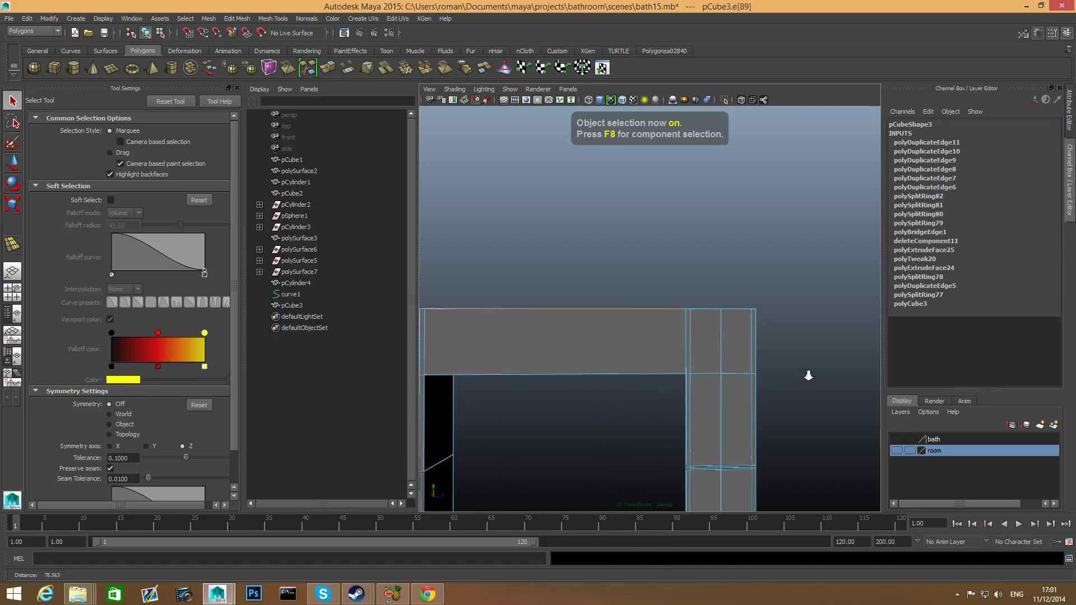
click(589, 309)
shift+right_click(603, 309)
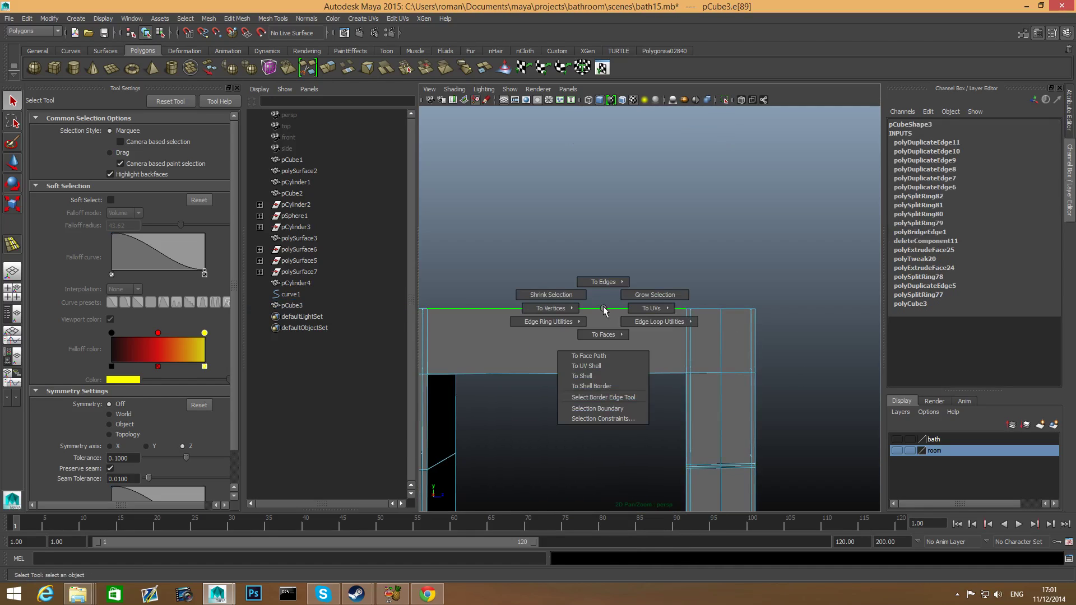
mouse_move(548, 322)
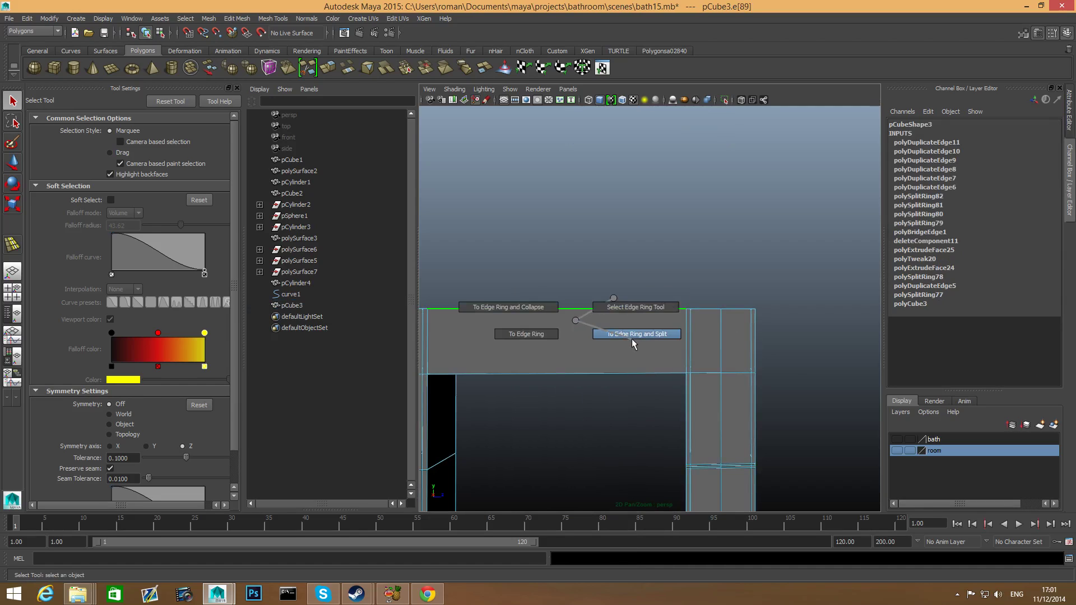
click(631, 338)
scroll(637, 367, down, 5)
alt+middle_drag(648, 470, 625, 279)
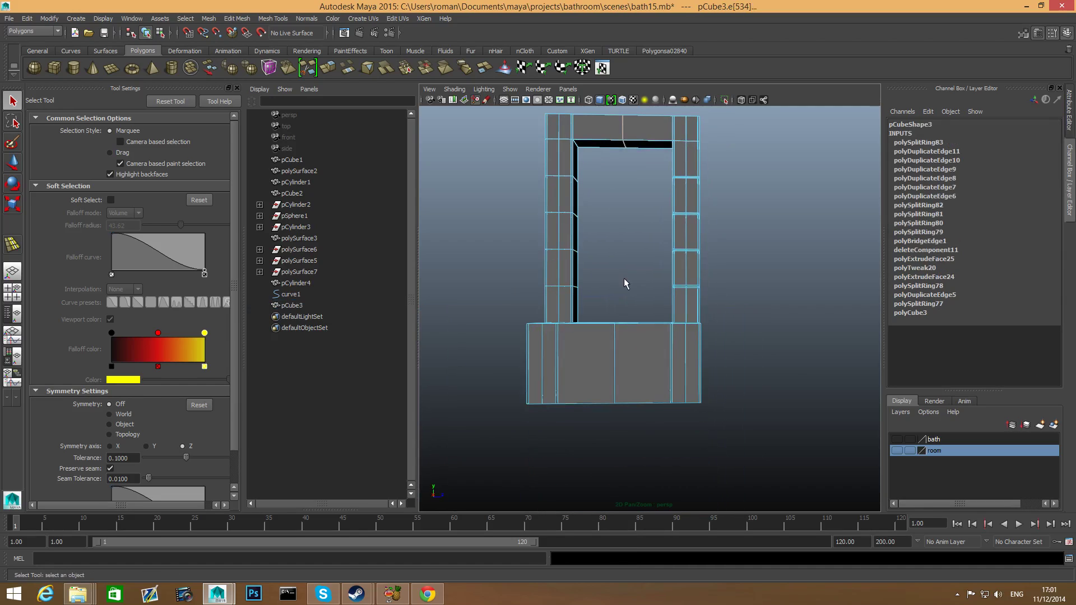
Step: Delete all faces of the left half of the box and frame, and select the remaining half as an object
alt+middle_drag(626, 319, 653, 365)
right_drag(687, 421, 620, 243)
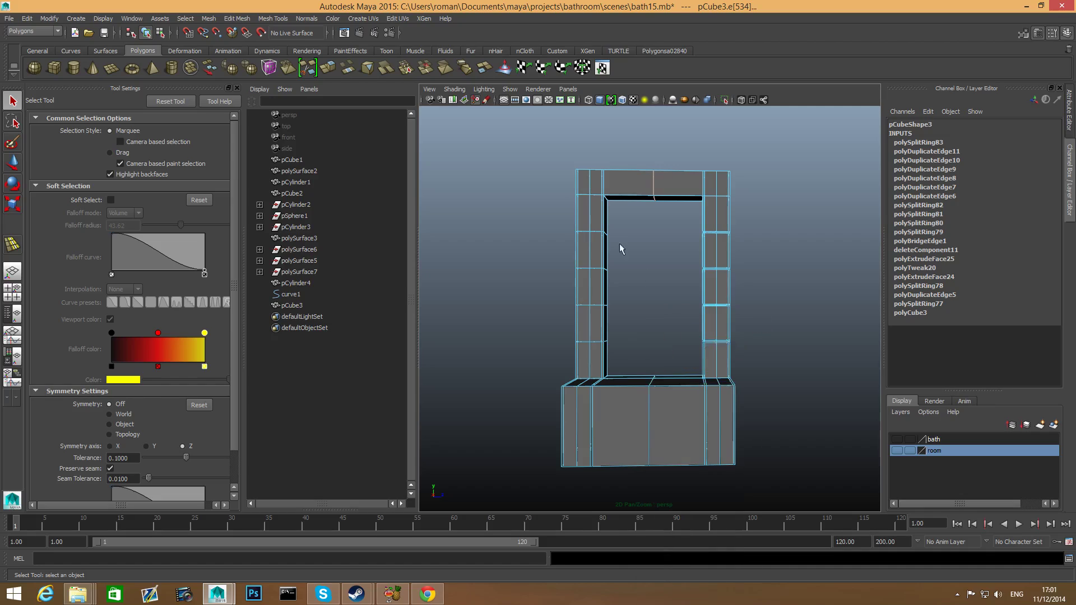
drag(554, 180, 623, 476)
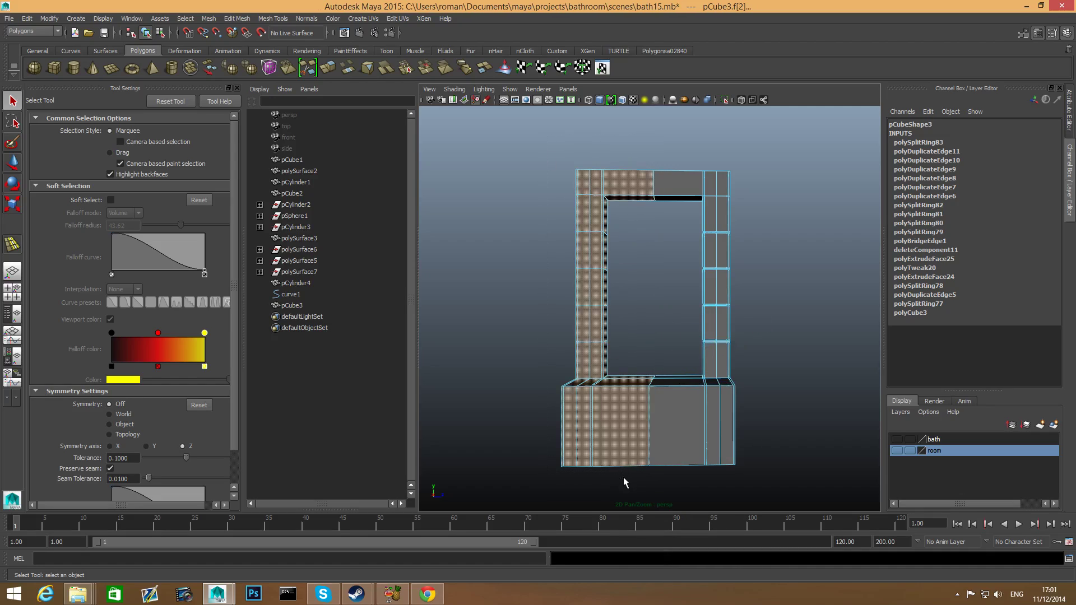
key(Delete)
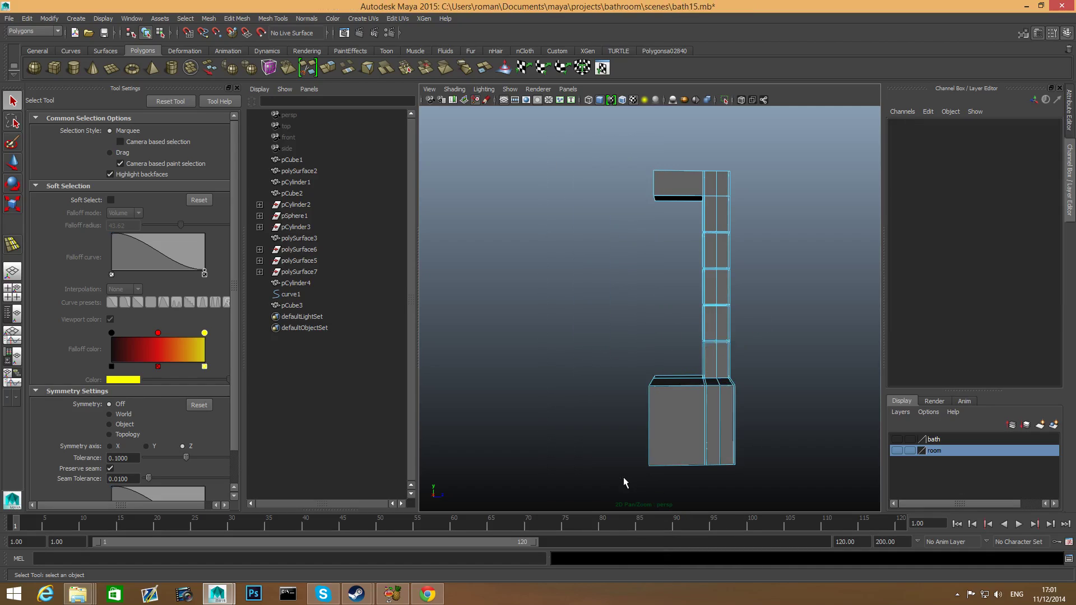
key(F8)
click(651, 463)
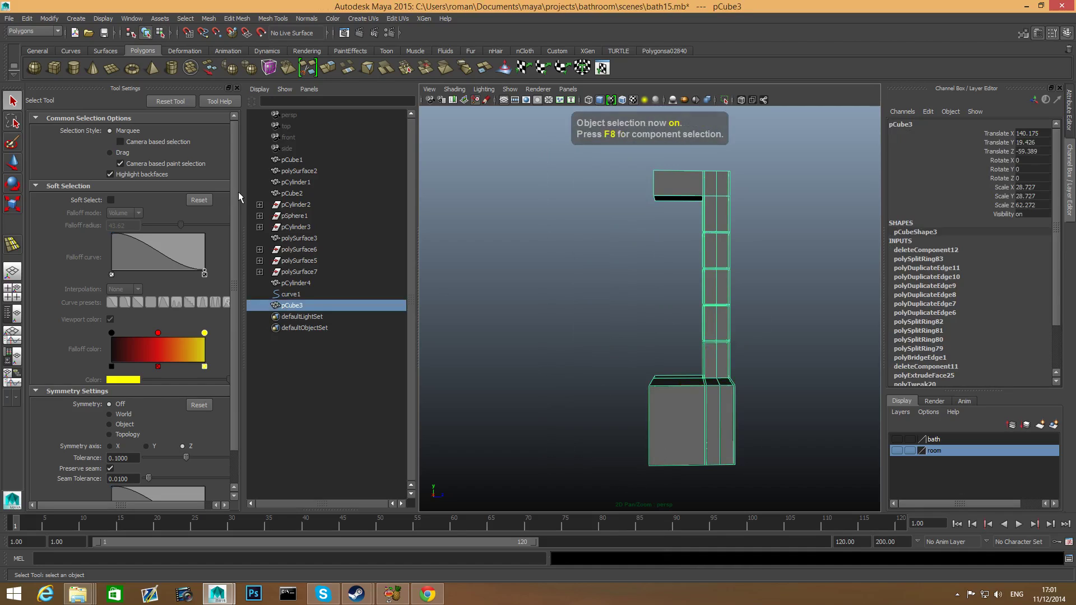
Step: Mirror the remaining half of the box and frame in the -Z direction without merging it with the original
key(w)
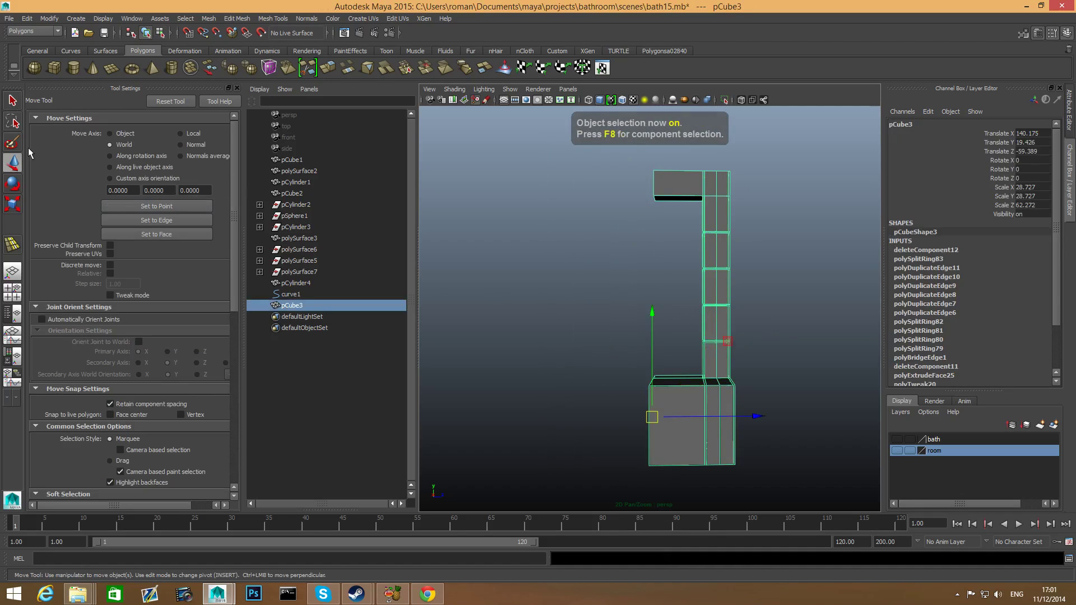
alt+middle_drag(742, 393, 710, 394)
mouse_move(710, 394)
alt+mouse_down()
mouse_move(742, 398)
mouse_move(727, 404)
alt+mouse_up()
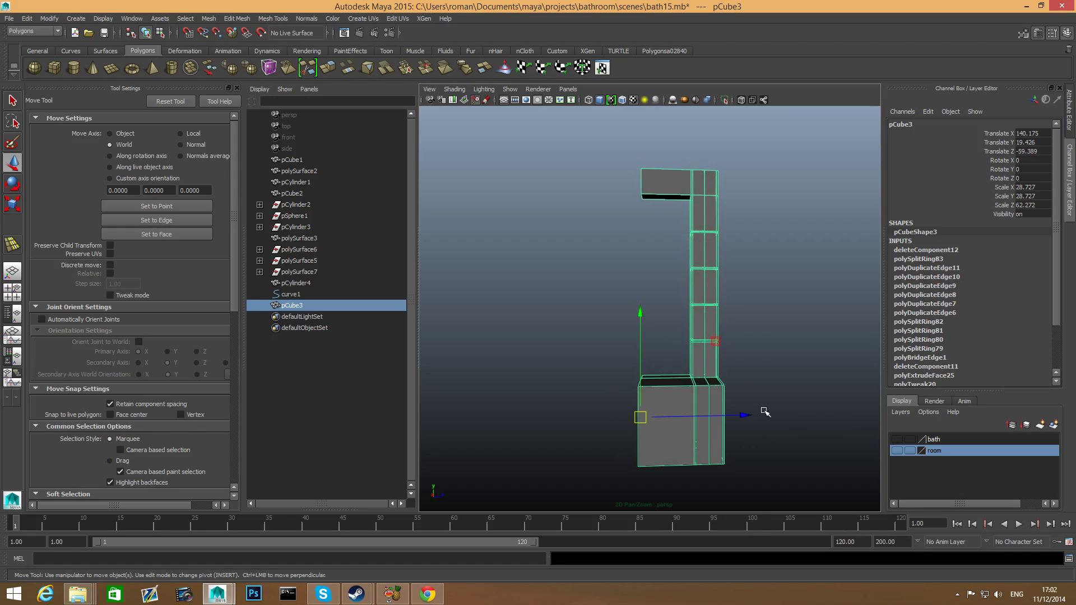
alt+drag(764, 413, 775, 407)
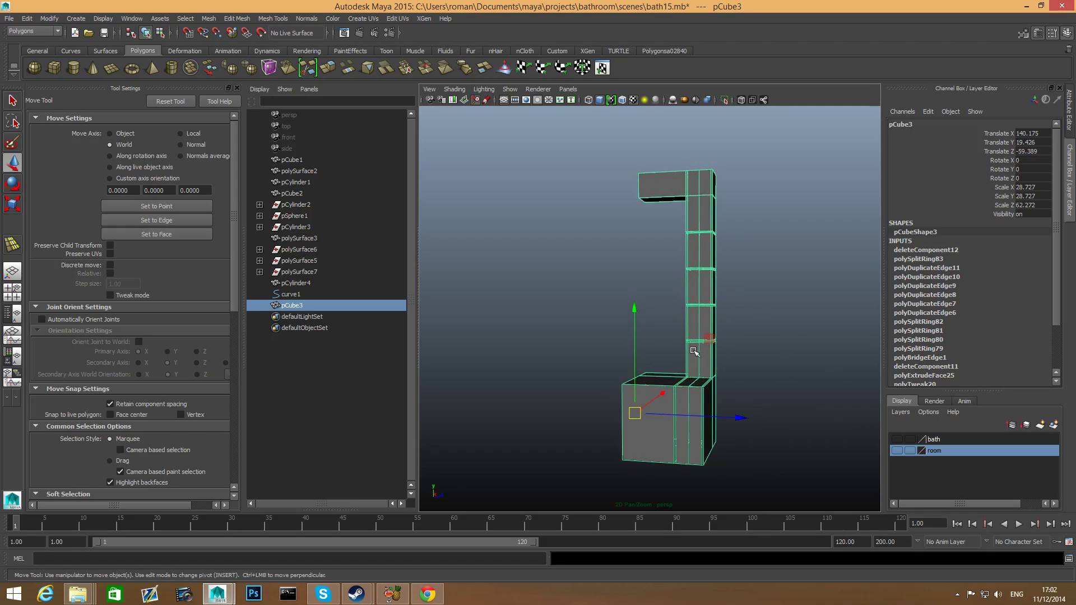
alt+drag(705, 357, 730, 377)
alt+middle_drag(730, 377, 773, 373)
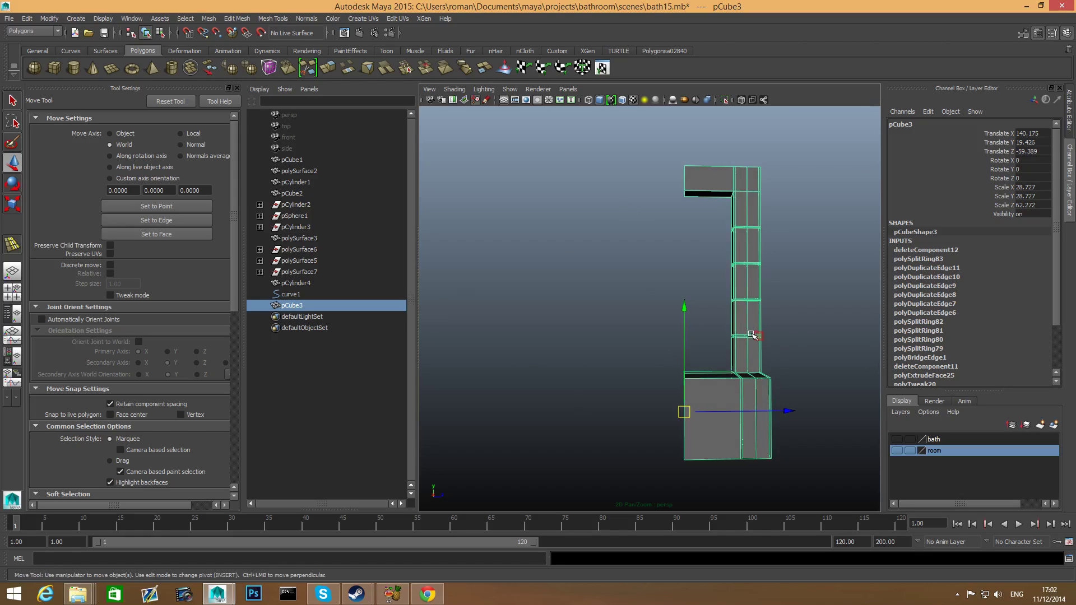
alt+drag(752, 335, 721, 351)
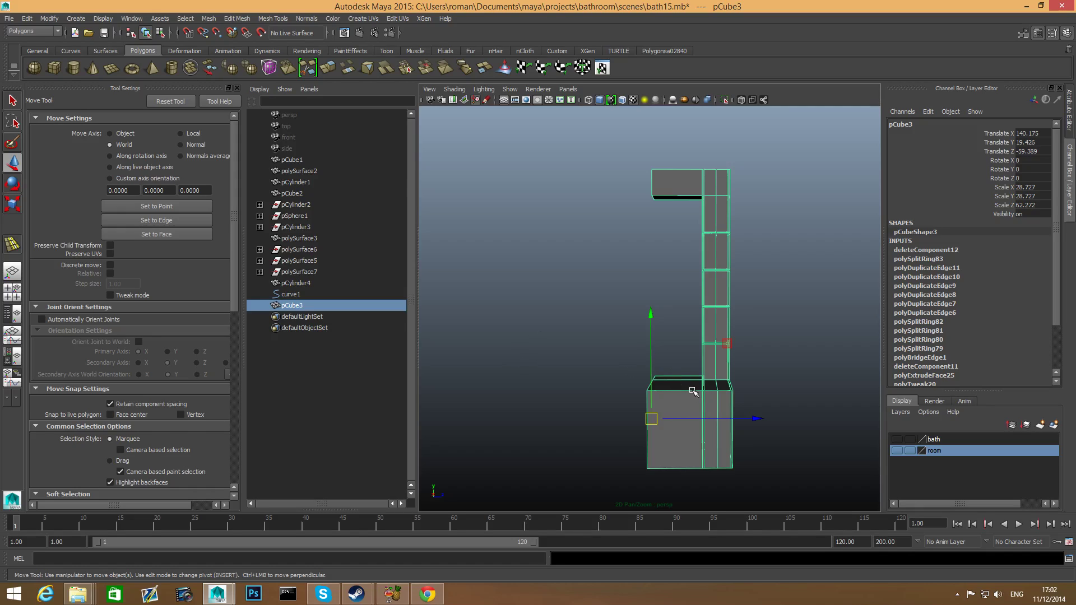
shift+right_drag(693, 391, 795, 501)
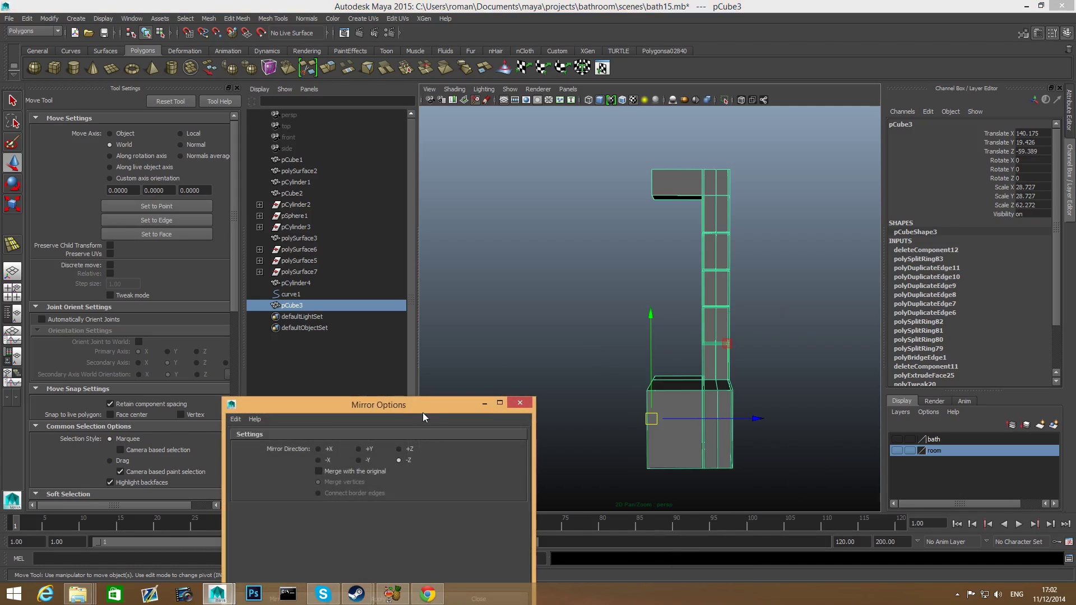
drag(423, 413, 433, 315)
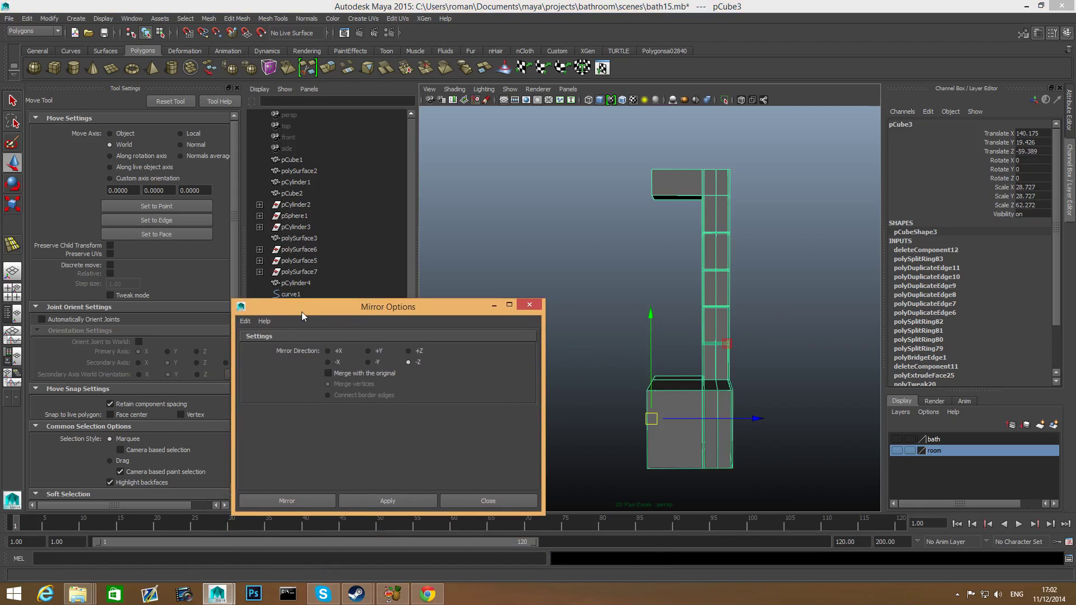
drag(302, 310, 295, 287)
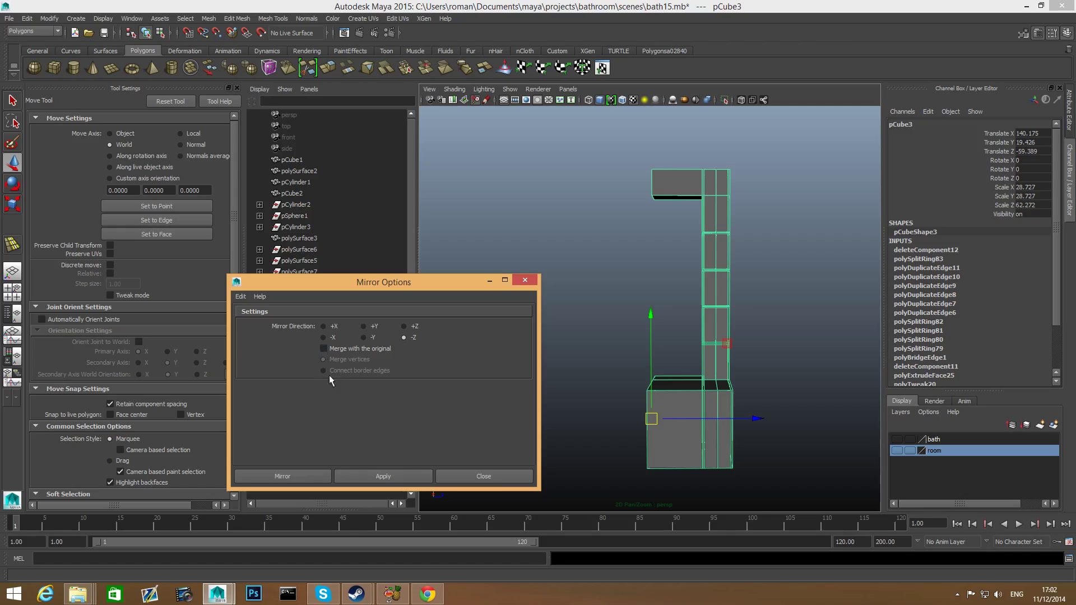
click(392, 475)
click(527, 282)
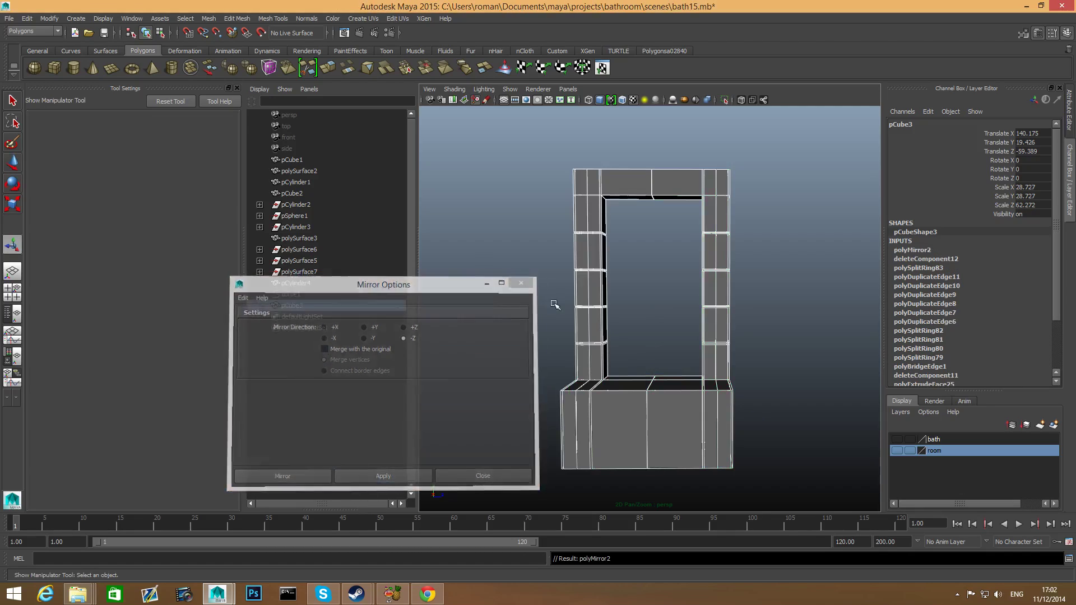
Step: Merge the doubled vertices along the centre seam of the crossbar and box
scroll(644, 399, up, 6)
alt+middle_drag(631, 350, 680, 421)
scroll(627, 306, down, 2)
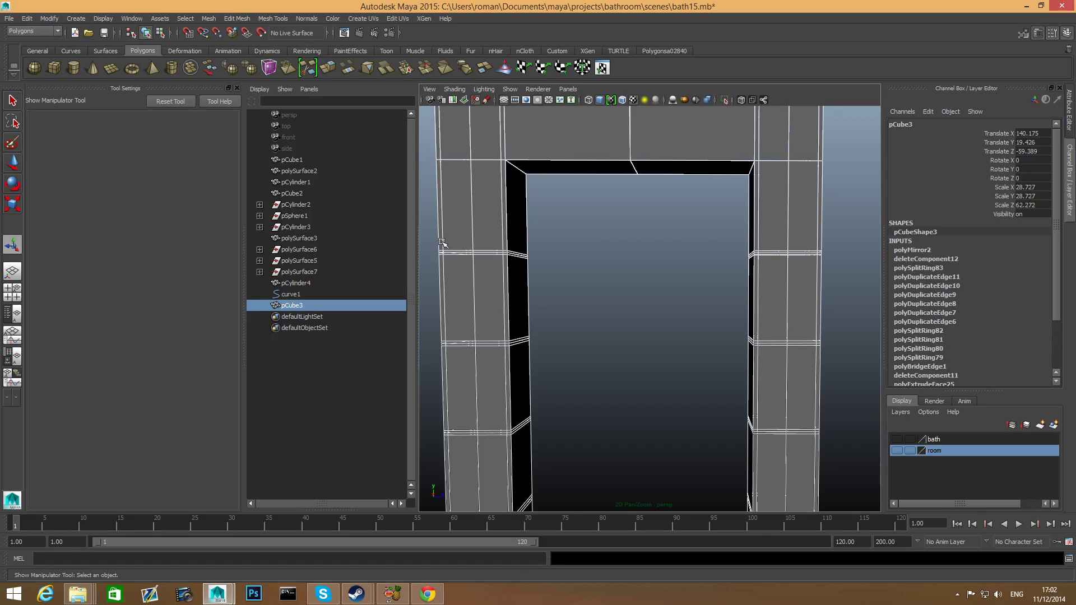
key(f)
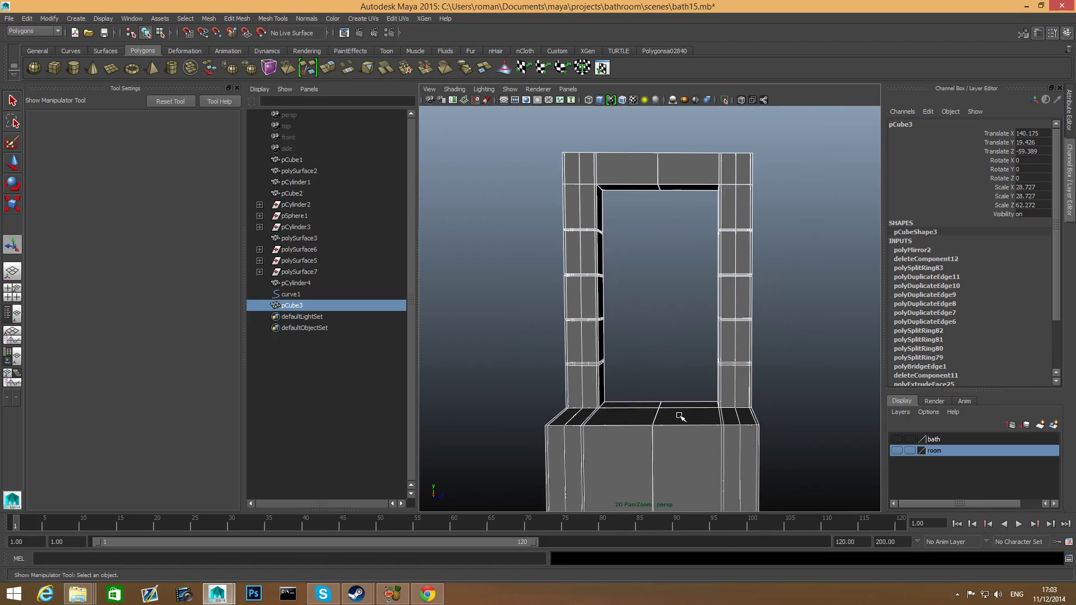
right_drag(680, 415, 647, 340)
scroll(646, 394, down, 3)
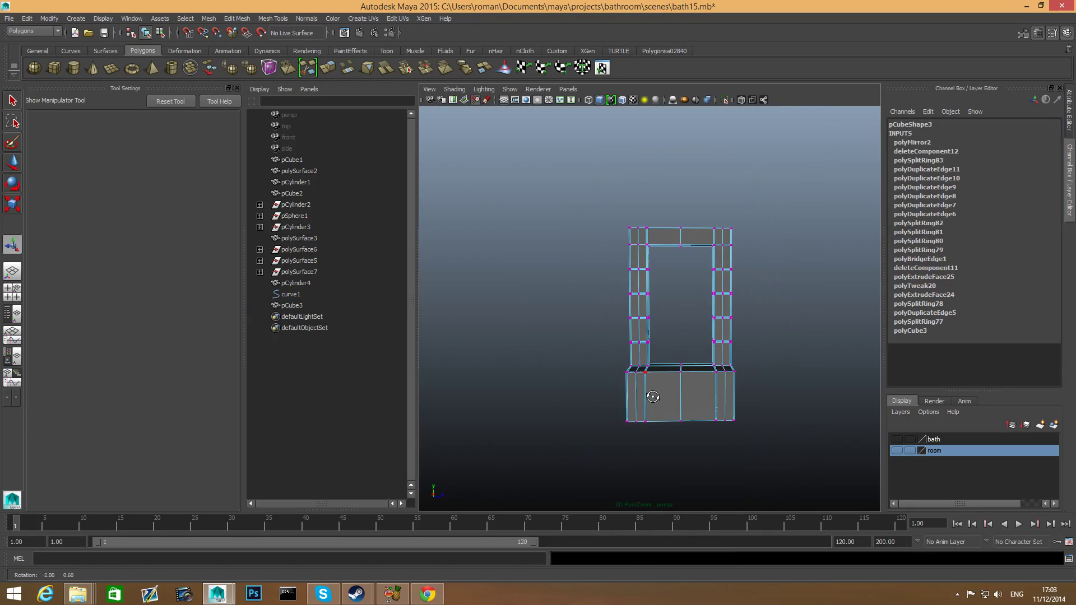
drag(668, 210, 691, 458)
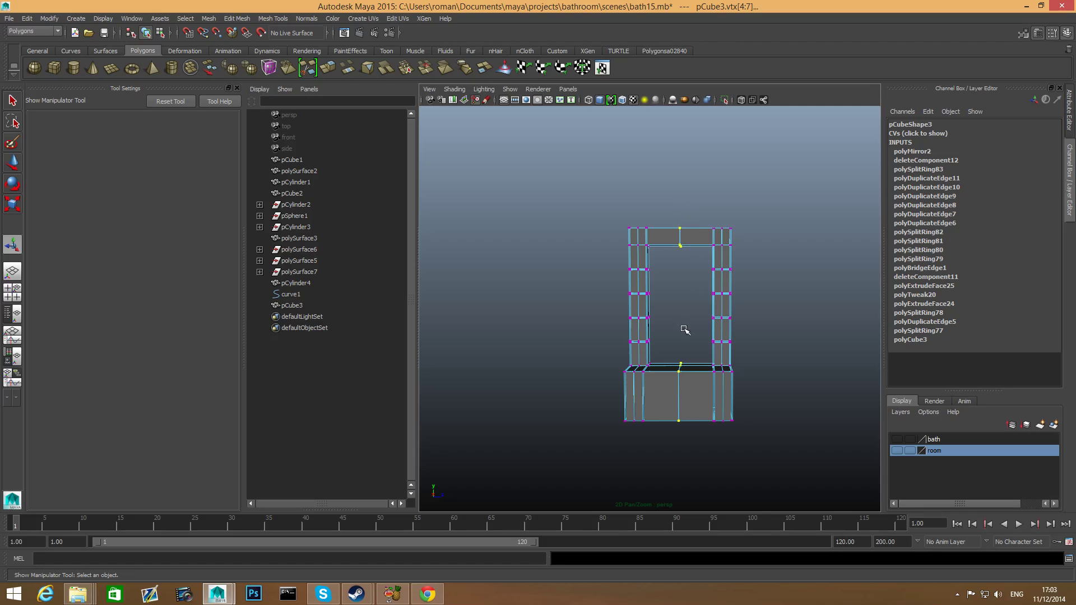
scroll(647, 314, up, 5)
alt+middle_drag(665, 259, 667, 396)
scroll(662, 392, up, 4)
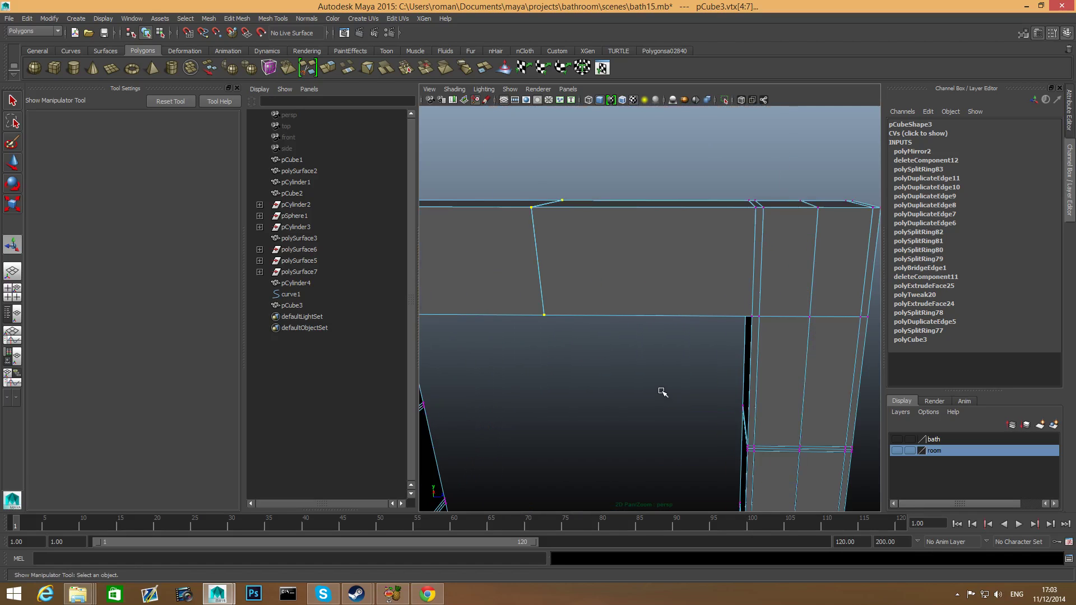
alt+right_drag(678, 372, 562, 374)
alt+middle_drag(675, 434, 680, 259)
alt+right_drag(680, 260, 583, 255)
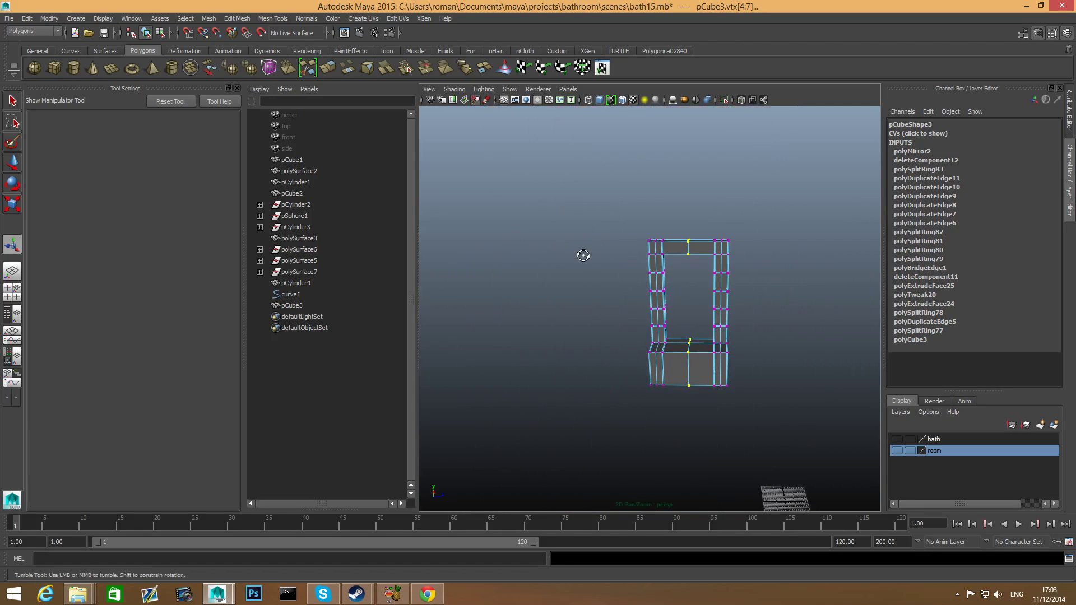
key(f)
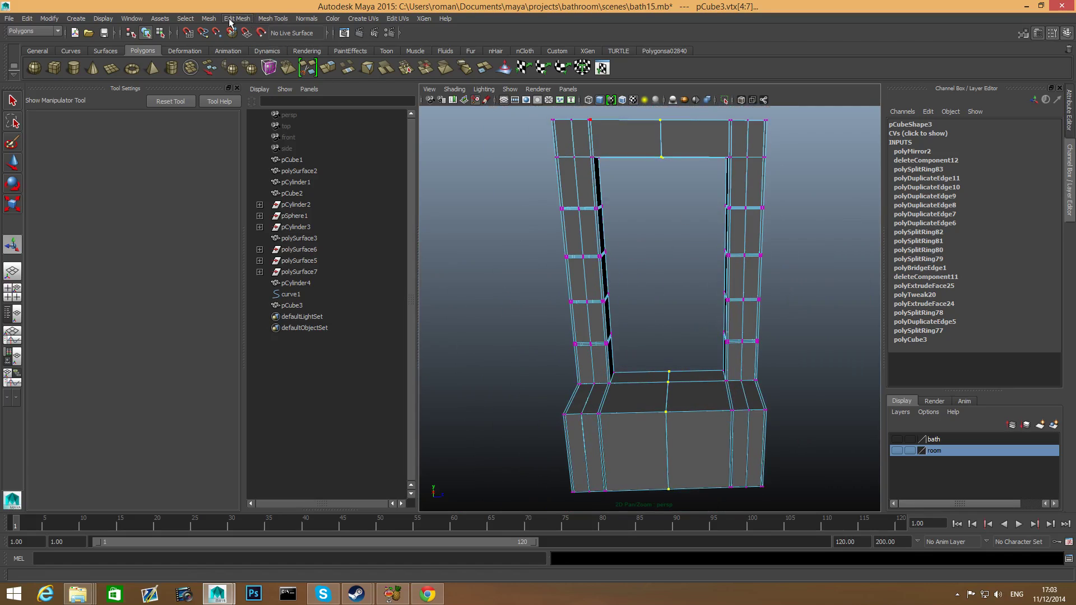
click(229, 20)
click(243, 41)
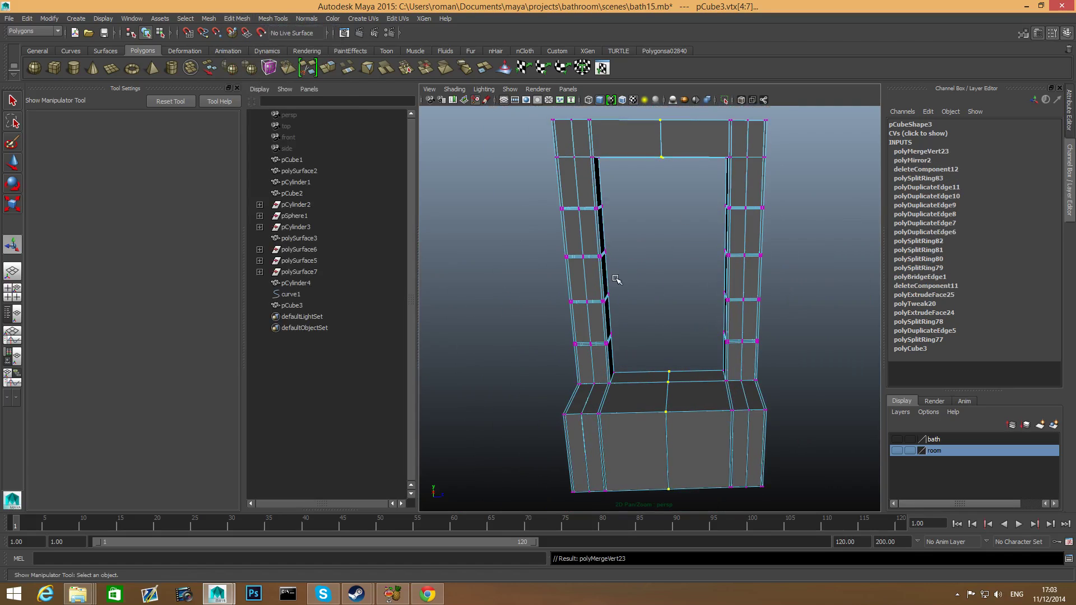
Step: Test the merged seam by moving the middle vertex of the box's upper front edge sideways, and undo the move
key(F8)
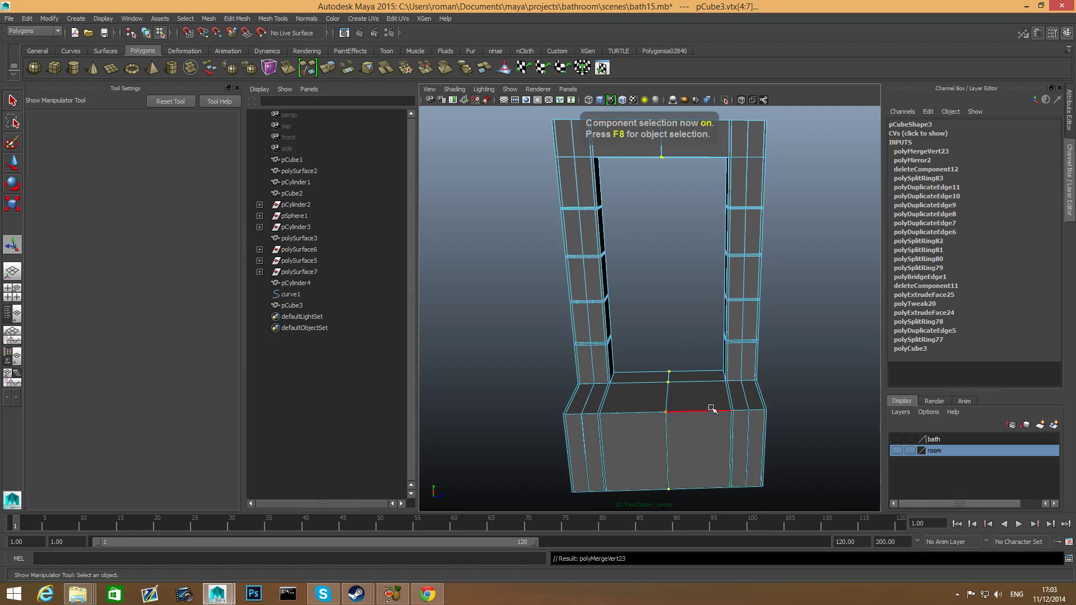
key(F8)
right_drag(672, 338, 625, 341)
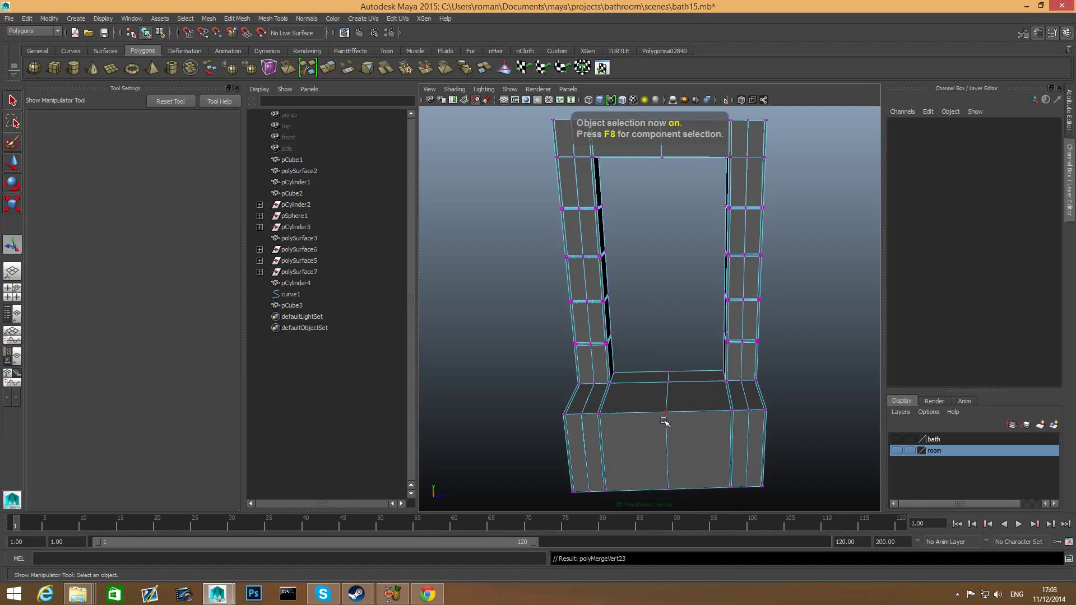
click(666, 412)
key(w)
drag(720, 412, 794, 430)
key(ctrl+z)
key(ctrl+z)
key(ctrl+z)
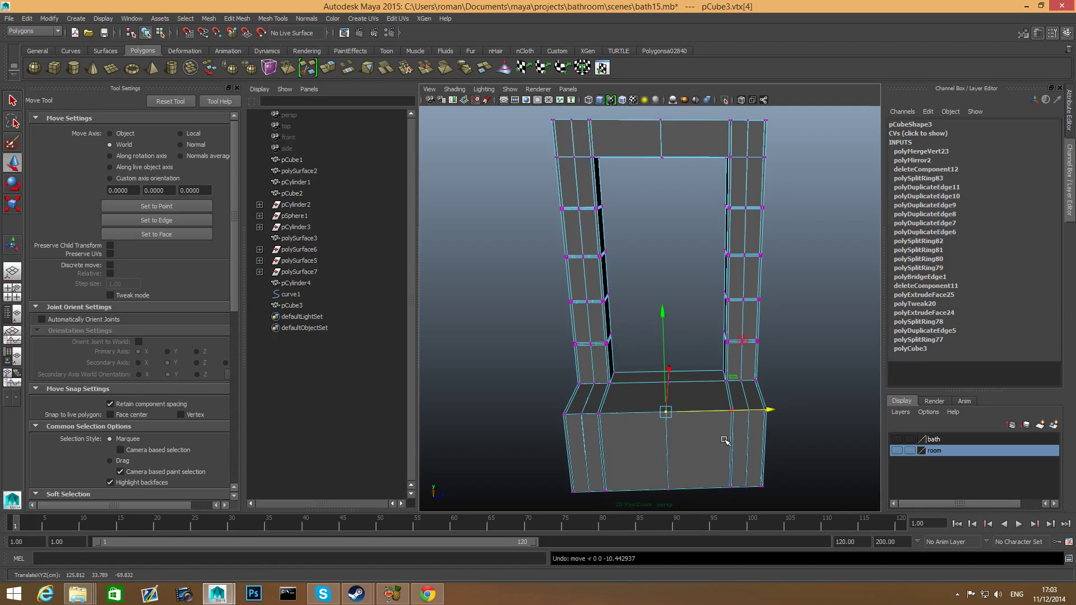
key(F8)
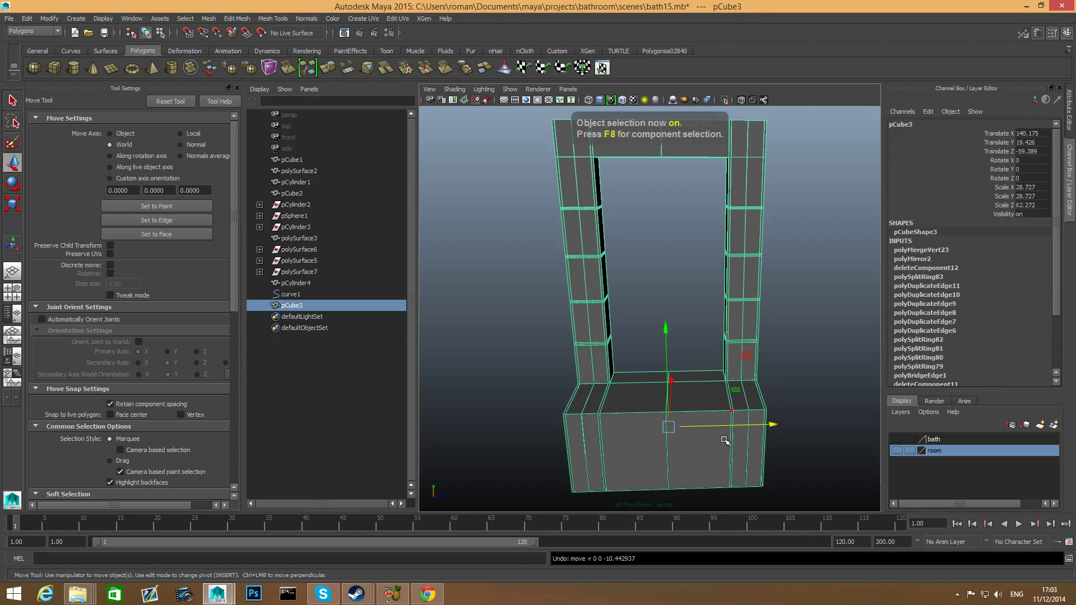
Step: Insert a horizontal edge loop near the top of each post, just below the crossbar's underside
scroll(723, 420, down, 3)
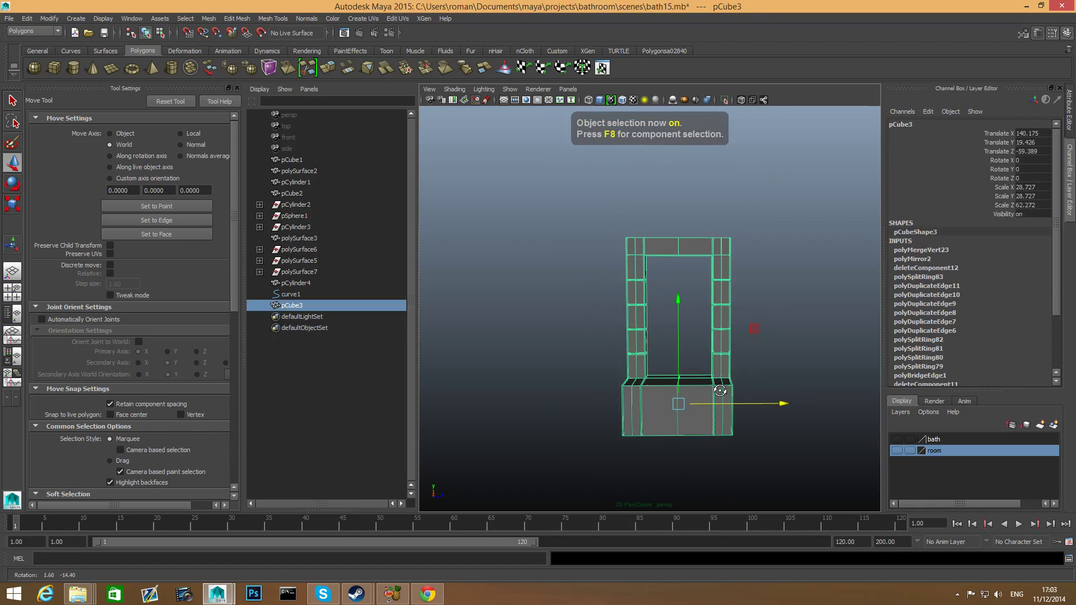
scroll(749, 401, up, 6)
alt+middle_drag(749, 401, 736, 449)
alt+middle_drag(715, 283, 702, 333)
alt+right_drag(702, 333, 734, 357)
shift+right_drag(759, 298, 681, 302)
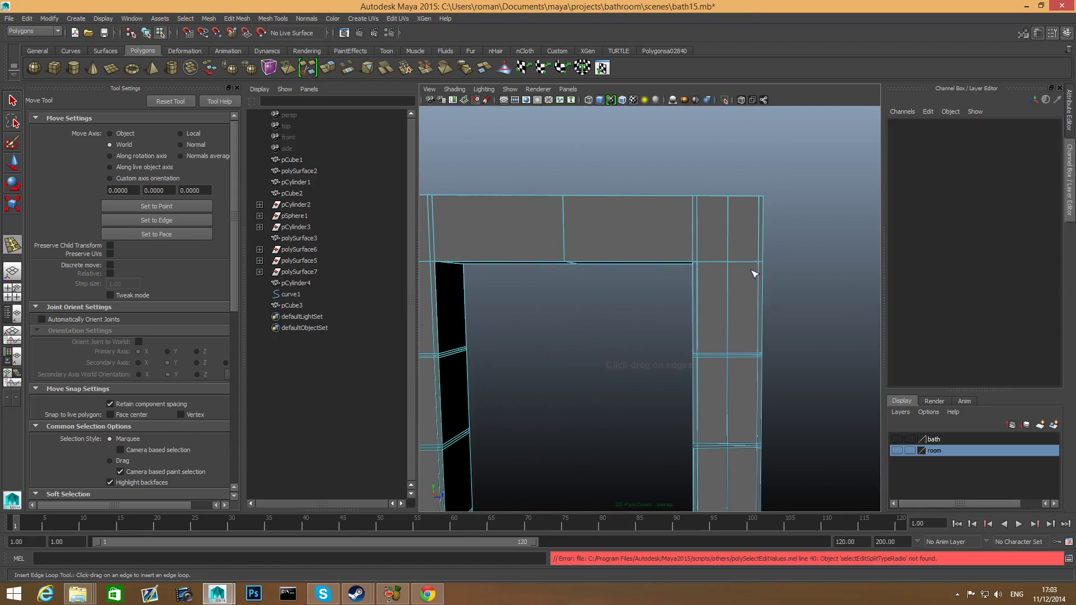
drag(763, 269, 762, 263)
alt+middle_drag(658, 313, 744, 316)
drag(523, 272, 526, 267)
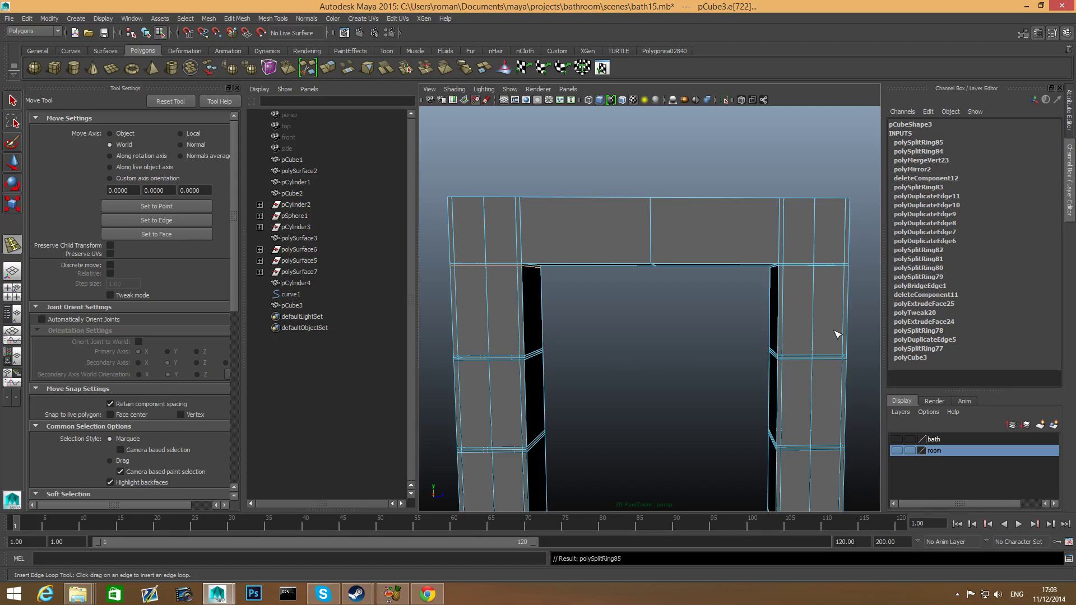
Step: Select the ten large front faces of the right-hand post, two in each of its five segments below the crossbar
alt+drag(837, 334, 740, 361)
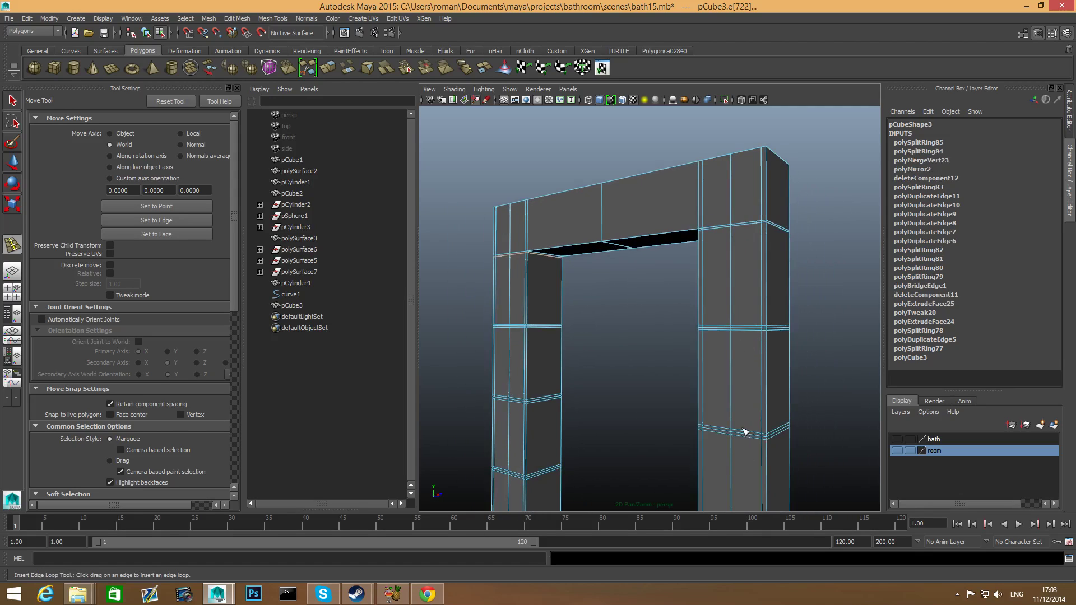
alt+middle_drag(728, 450, 725, 420)
scroll(583, 383, down, 3)
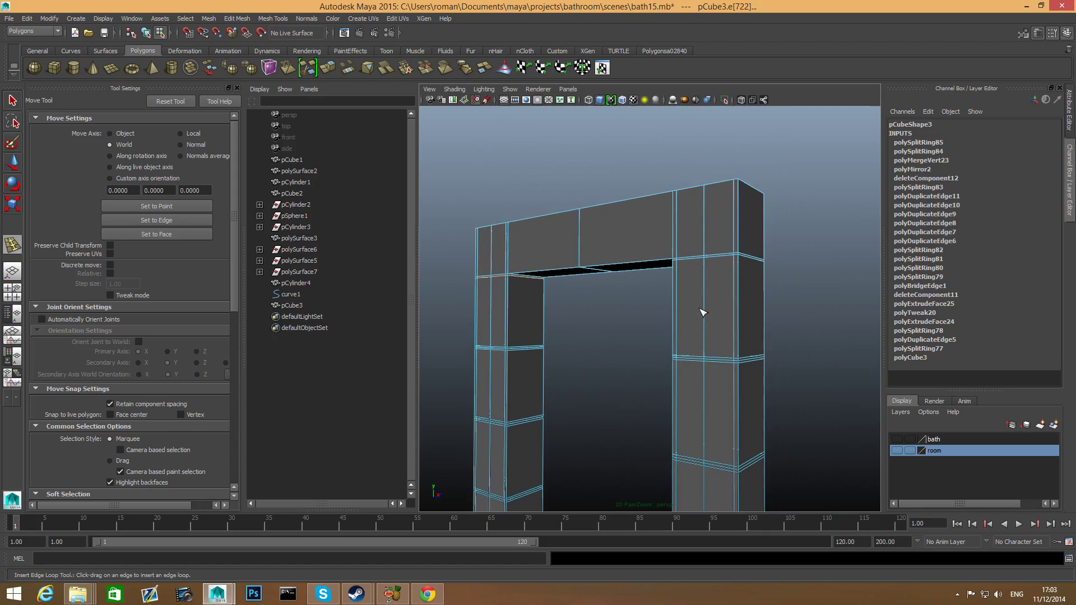
right_drag(699, 291, 702, 315)
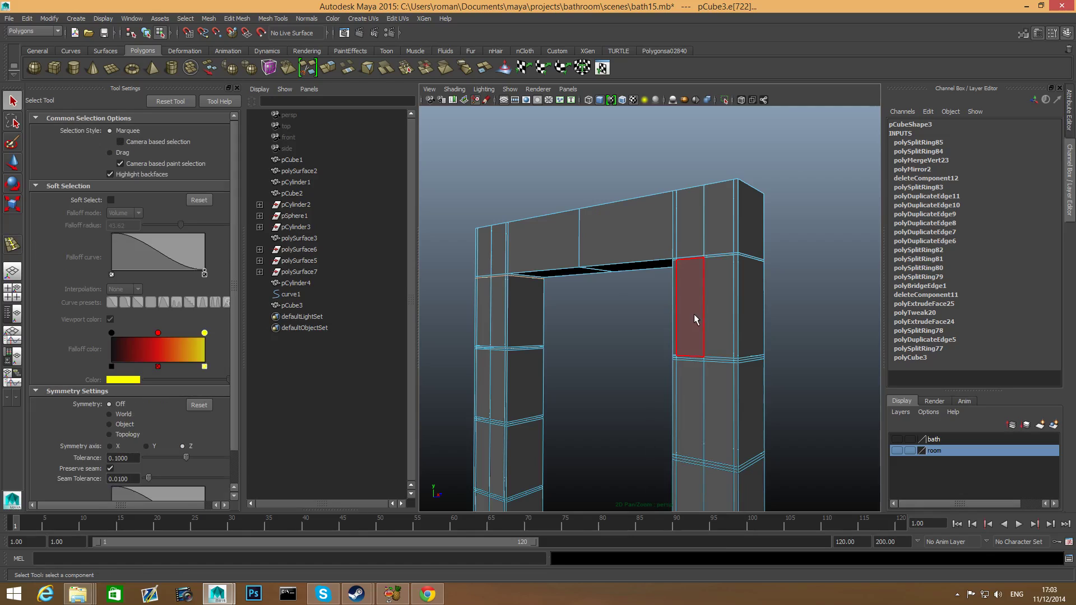
click(694, 315)
shift+click(718, 312)
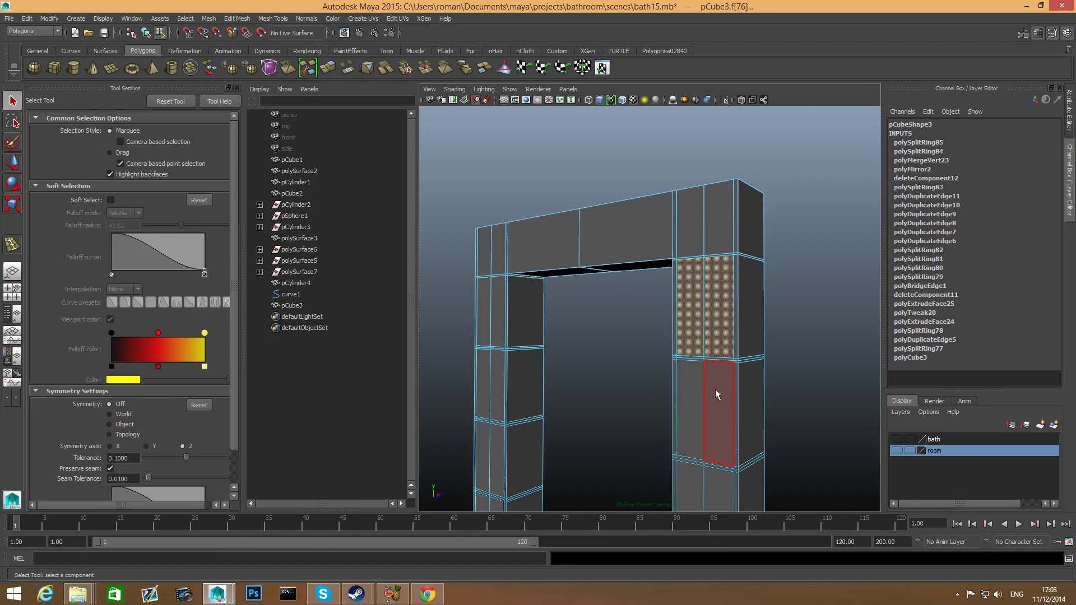
shift+click(715, 389)
shift+click(695, 391)
alt+middle_drag(707, 393, 692, 248)
shift+click(707, 372)
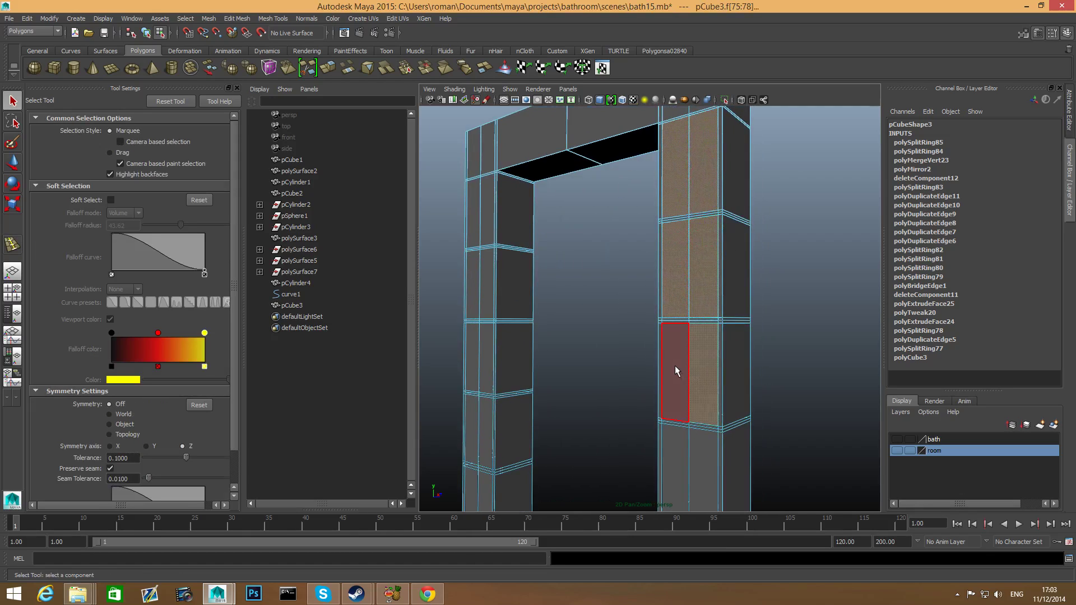
shift+click(675, 365)
alt+middle_drag(678, 399, 681, 332)
shift+click(698, 392)
shift+click(687, 417)
alt+middle_drag(691, 420, 696, 311)
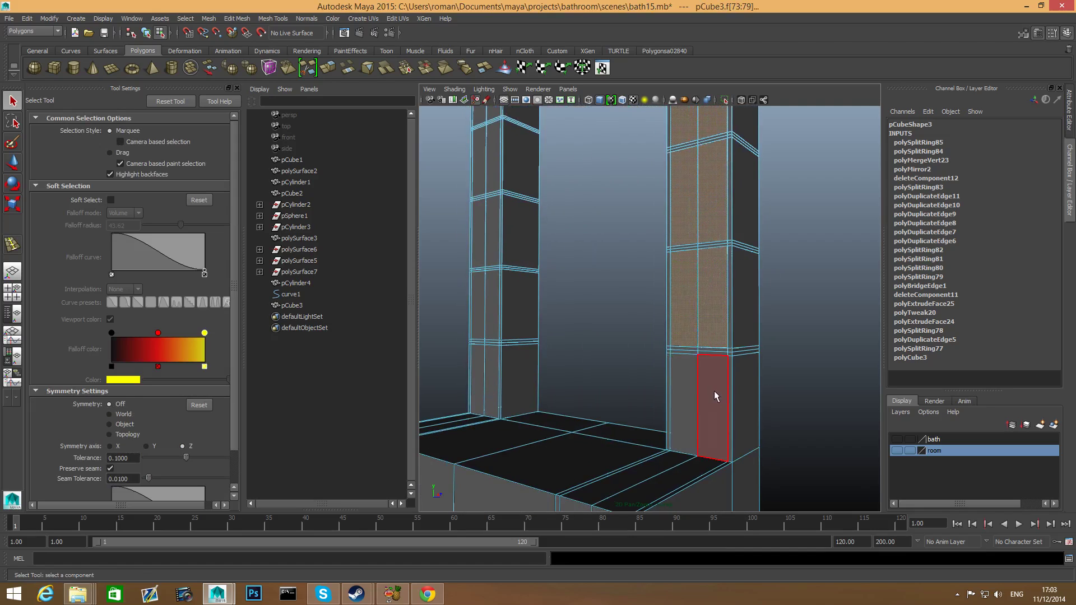
shift+click(714, 396)
shift+click(674, 392)
Step: Add the ten matching front faces of the left-hand post to the face selection
alt+drag(674, 392, 642, 384)
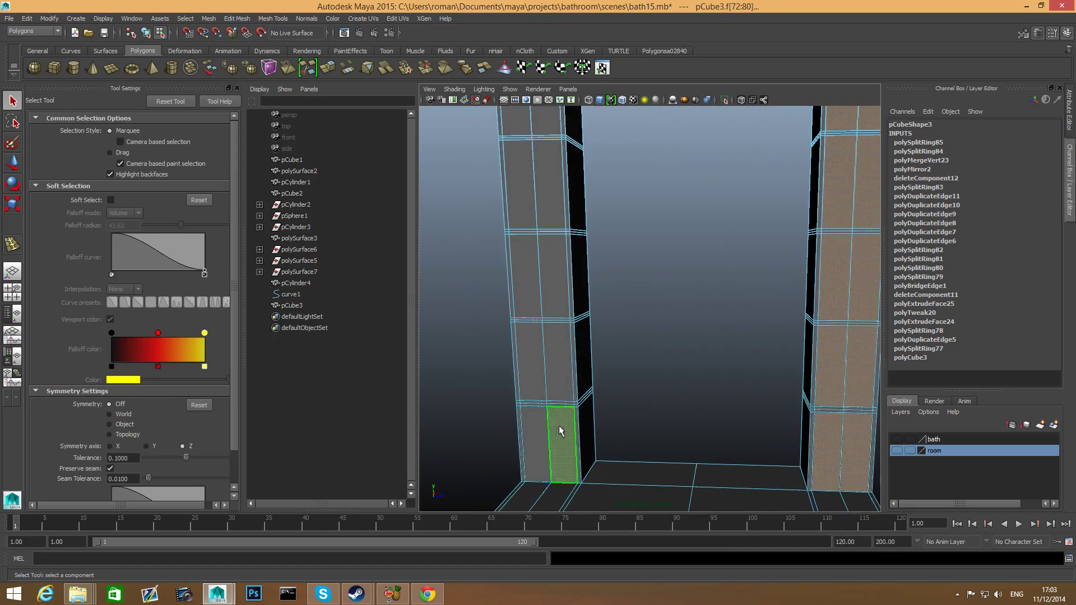
shift+click(539, 424)
shift+click(542, 387)
shift+click(560, 378)
shift+click(562, 292)
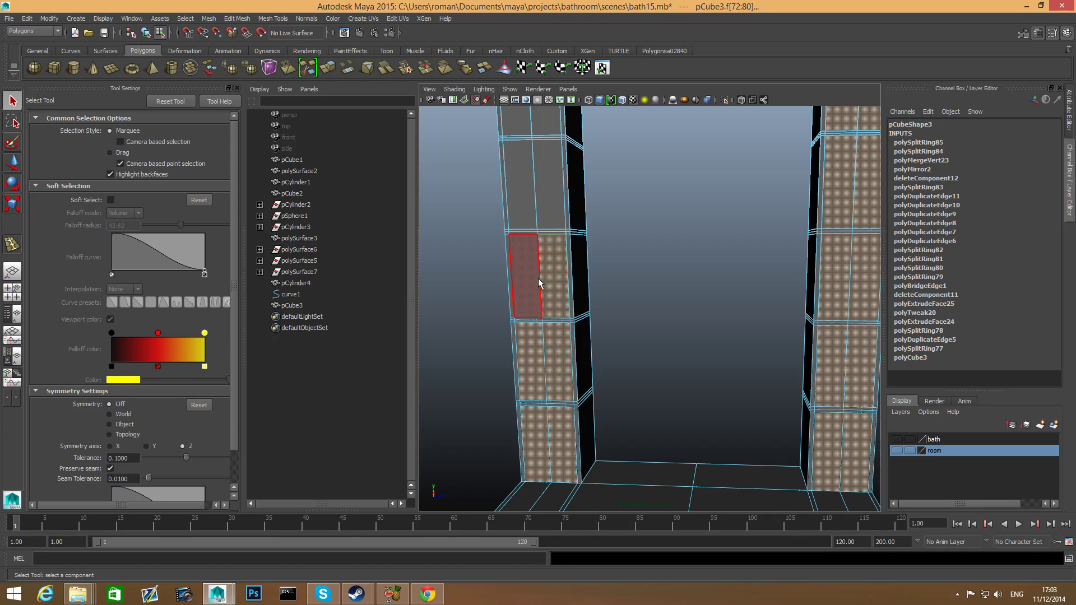
shift+click(540, 283)
shift+click(524, 179)
shift+click(550, 180)
alt+middle_drag(547, 160, 571, 245)
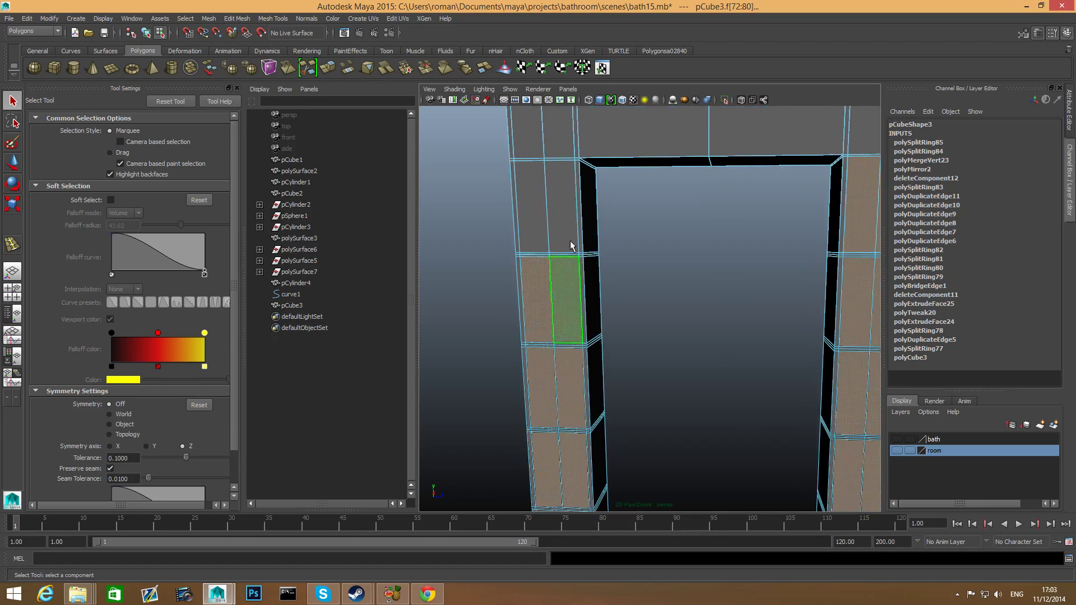
shift+click(565, 224)
shift+click(538, 200)
scroll(844, 283, down, 5)
alt+drag(785, 286, 663, 304)
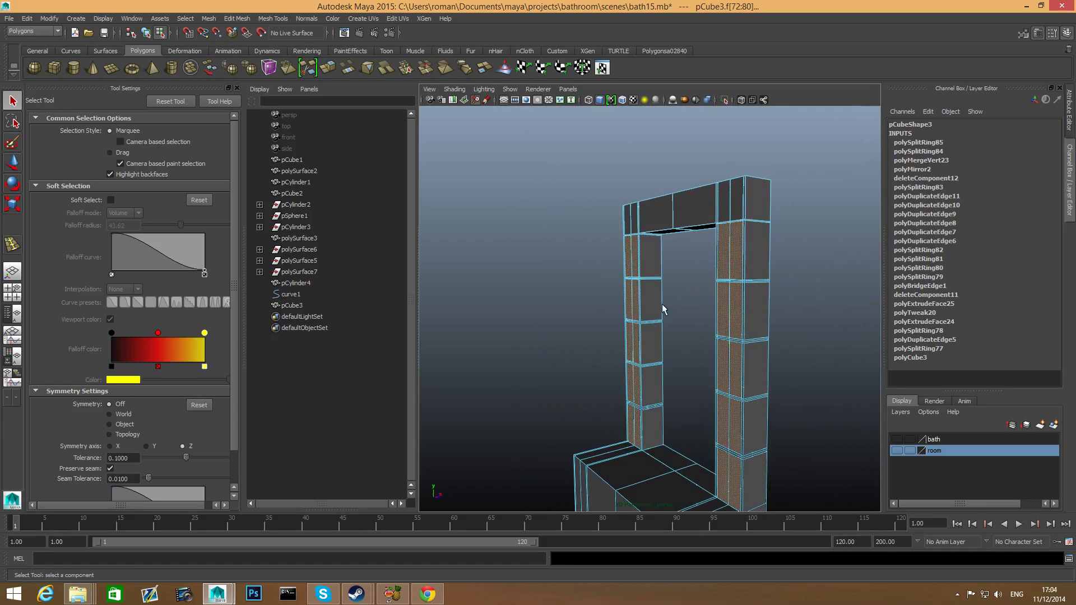
click(328, 68)
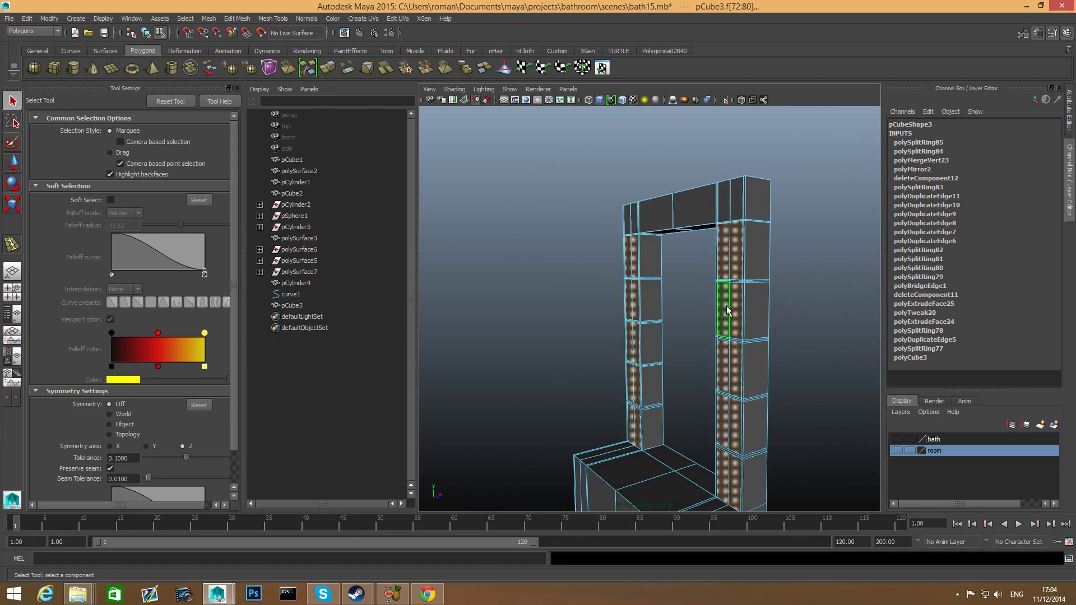
Step: Extrude the selected front faces of both posts inward, to a local Z translation of about -8.4, forming the shelf recesses
alt+drag(767, 321, 742, 334)
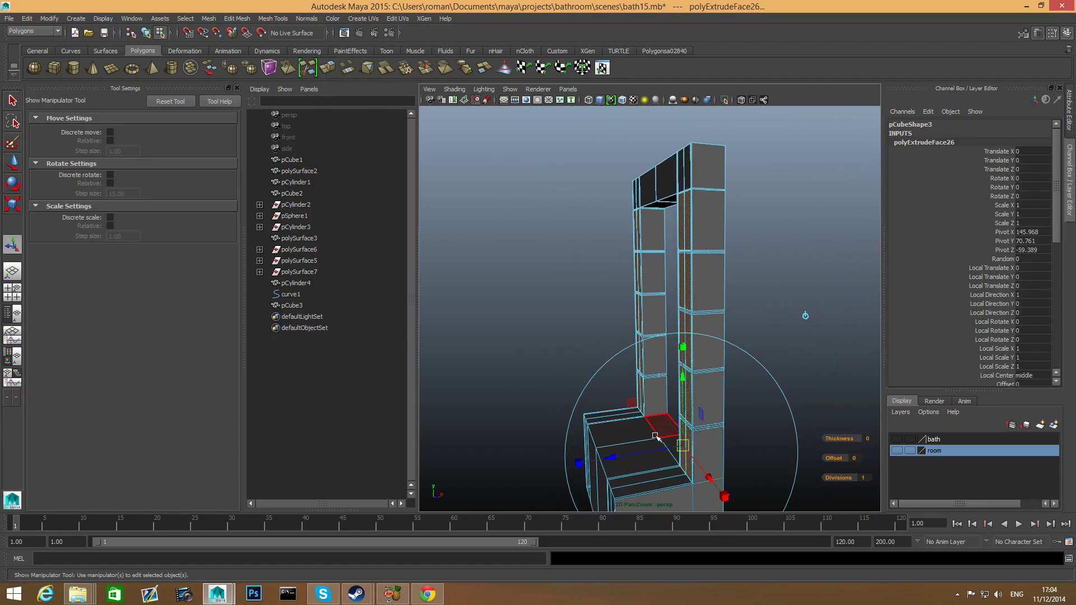
mouse_move(613, 457)
alt+mouse_down()
mouse_move(589, 448)
mouse_move(590, 436)
mouse_move(610, 437)
alt+mouse_up()
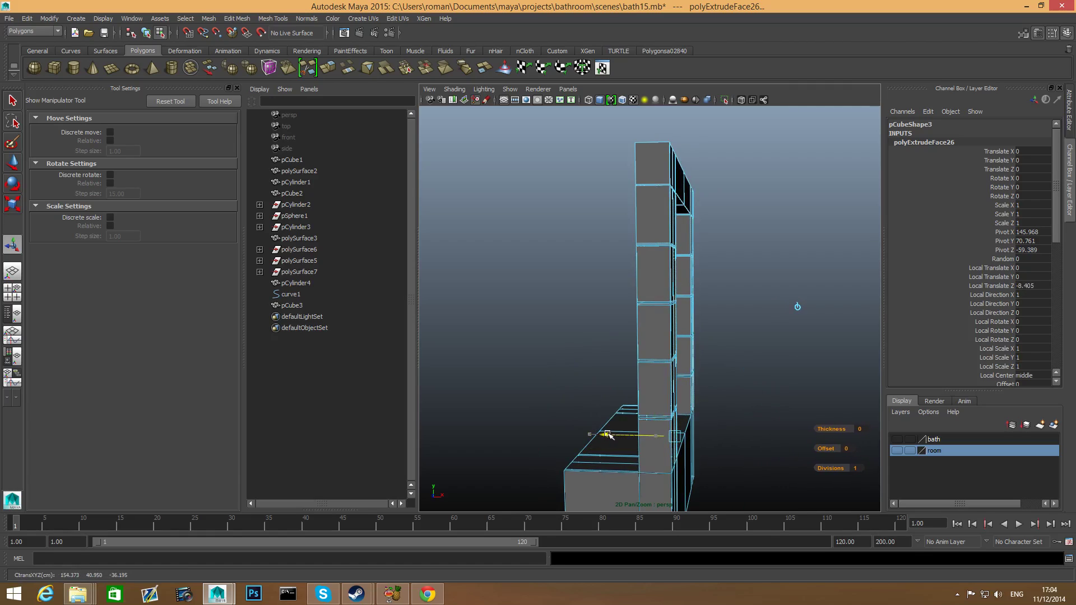
alt+drag(609, 436, 738, 449)
key(F8)
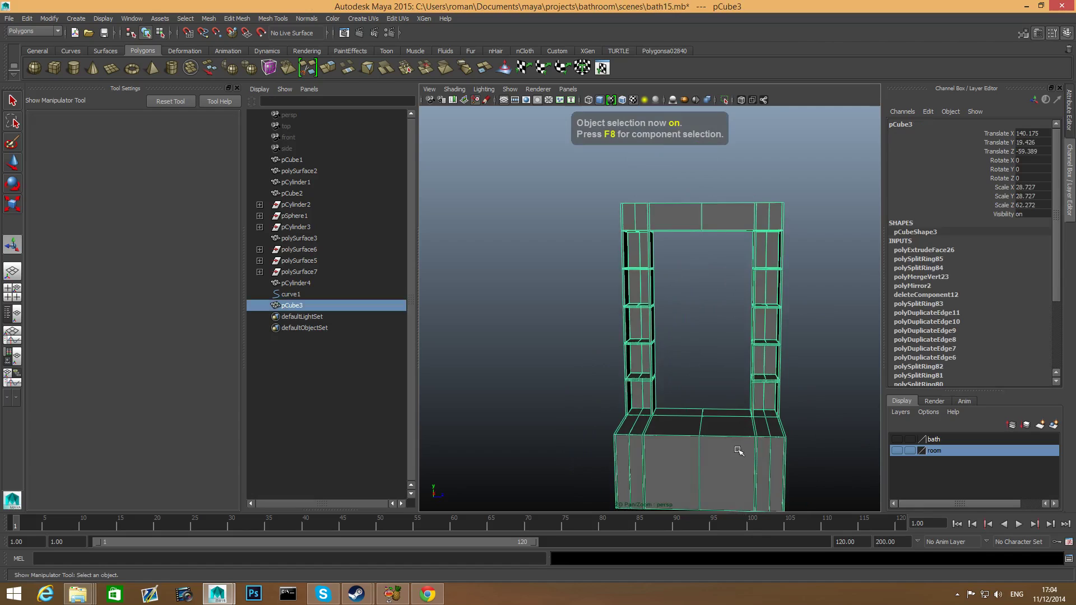
Step: Select the loop of inner faces around the frame's opening, including the posts' inner sides, the box top strip and the crossbar's underside
alt+right_drag(738, 448, 751, 435)
alt+middle_drag(751, 435, 661, 392)
alt+drag(655, 480, 687, 402)
alt+drag(767, 348, 737, 392)
alt+drag(739, 445, 717, 449)
right_drag(719, 448, 703, 405)
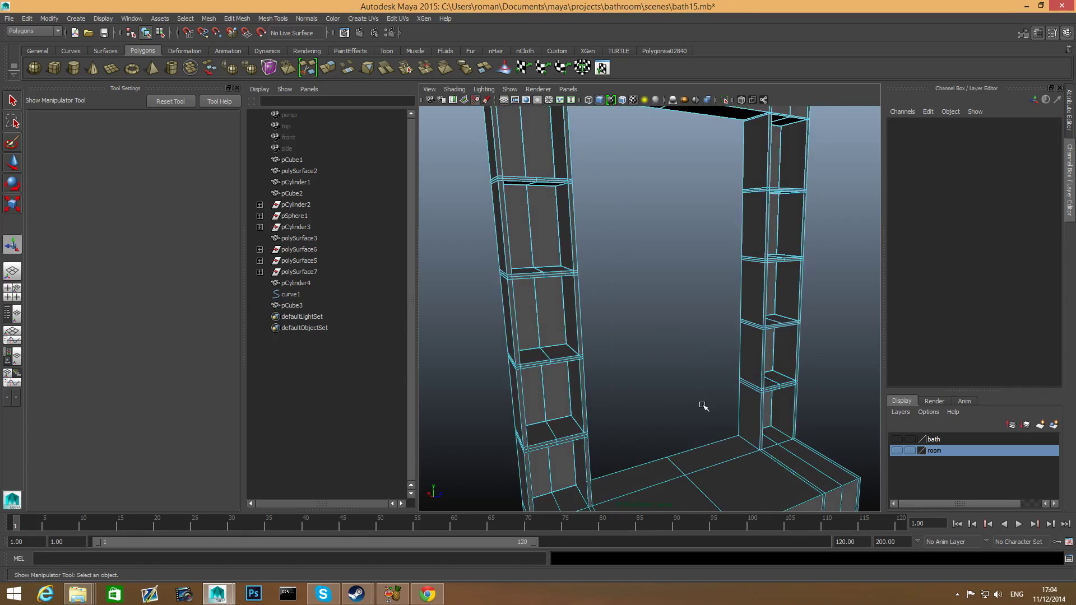
scroll(708, 437, up, 3)
click(736, 489)
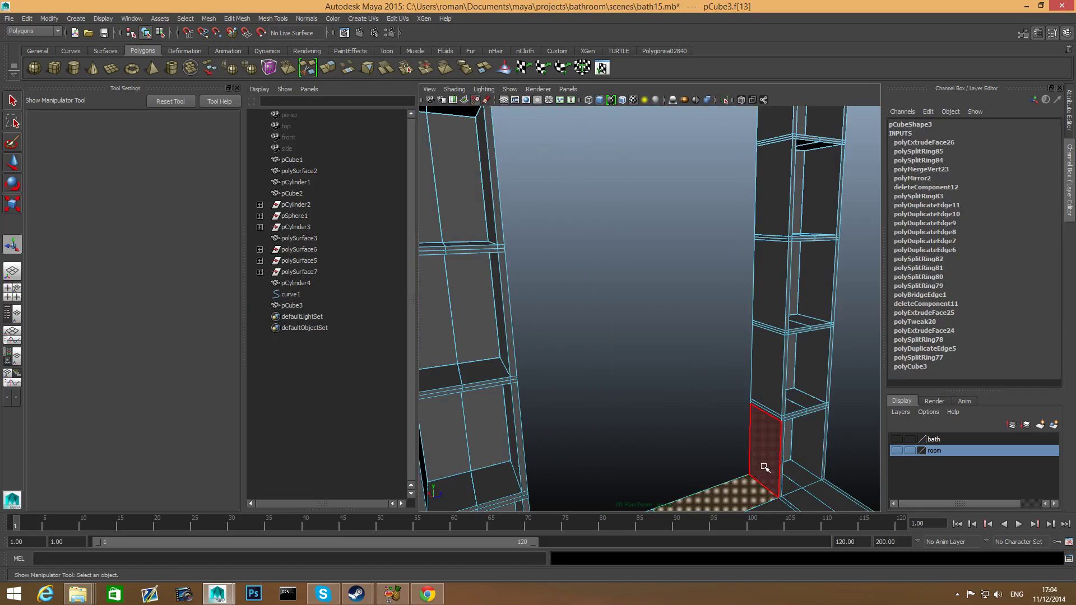
shift+double_click(765, 462)
scroll(766, 461, down, 5)
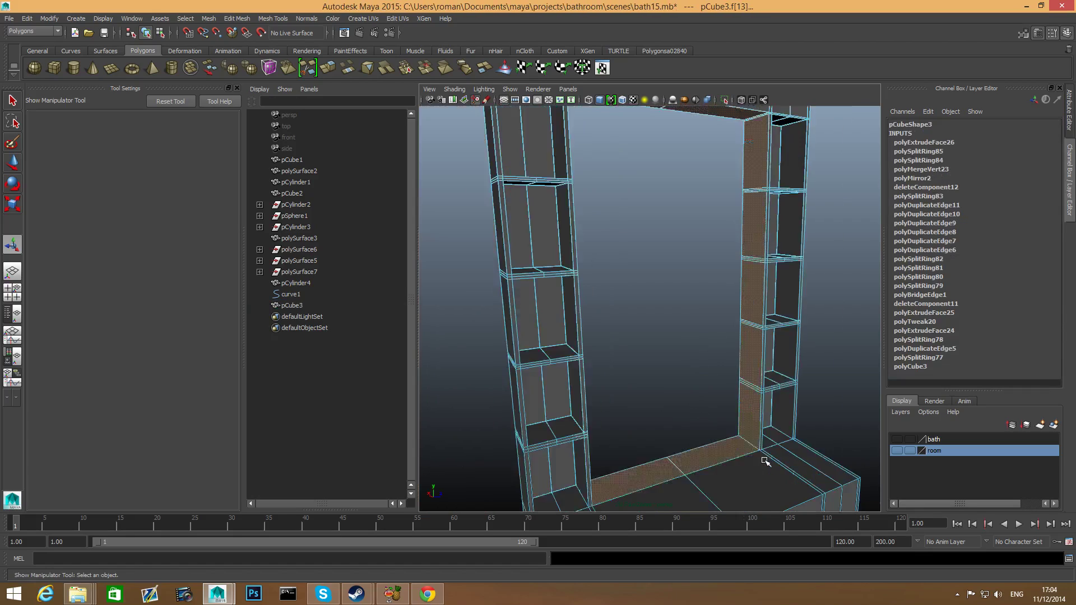
alt+drag(766, 461, 672, 461)
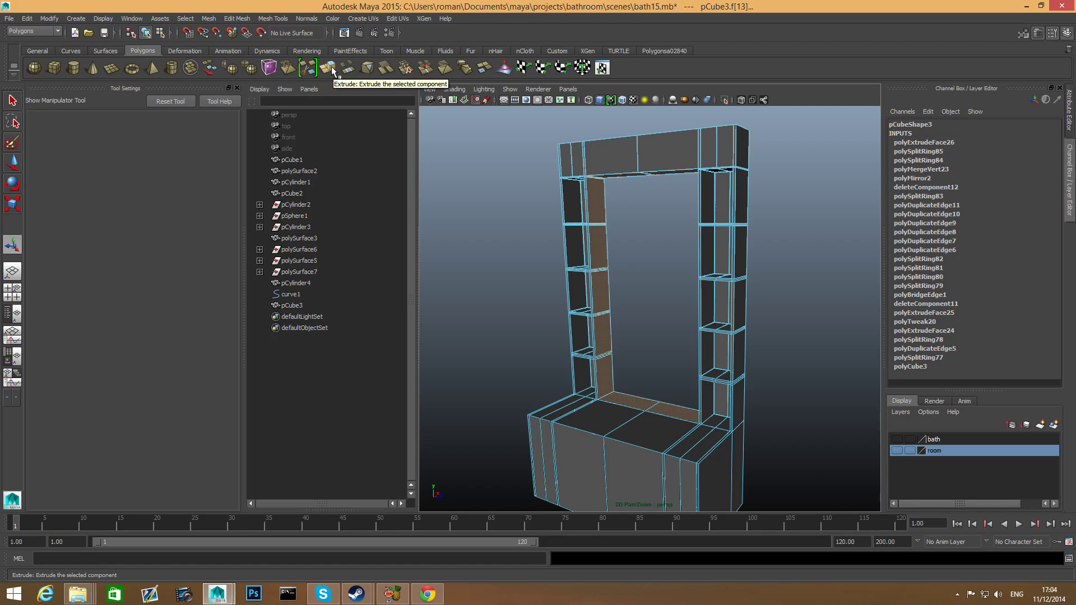
Step: Duplicate the selected opening faces as a separate object, and select only that duplicate for moving
shift+right_drag(581, 281, 591, 433)
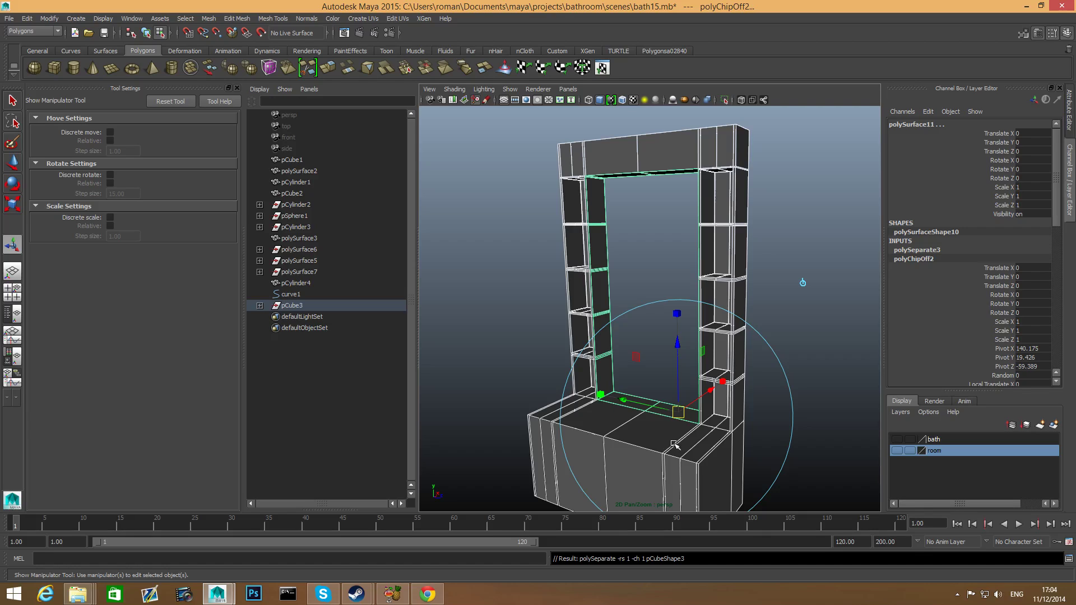
key(F8)
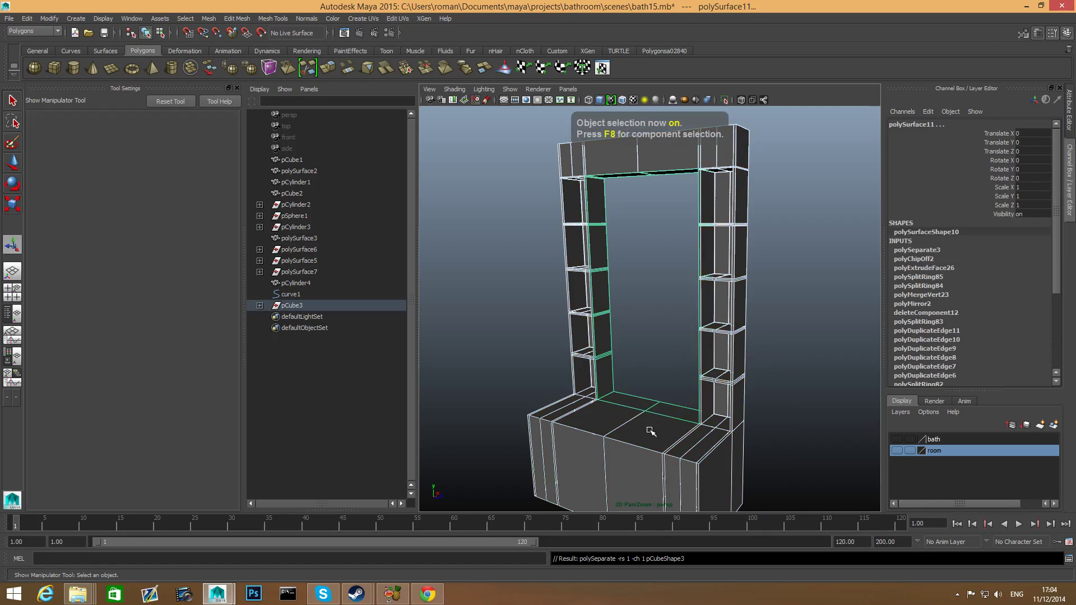
shift+click(720, 468)
alt+drag(676, 425, 631, 382)
key(w)
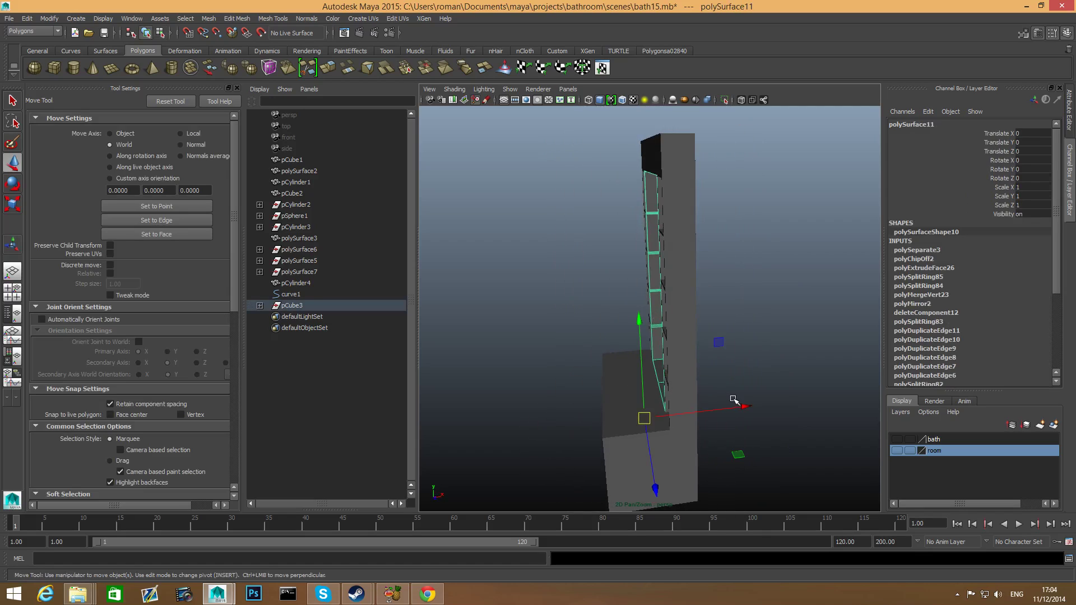
Step: Center the duplicated frame's pivot and move the frame forward out of the opening, to a Translate X of -1.259
click(49, 18)
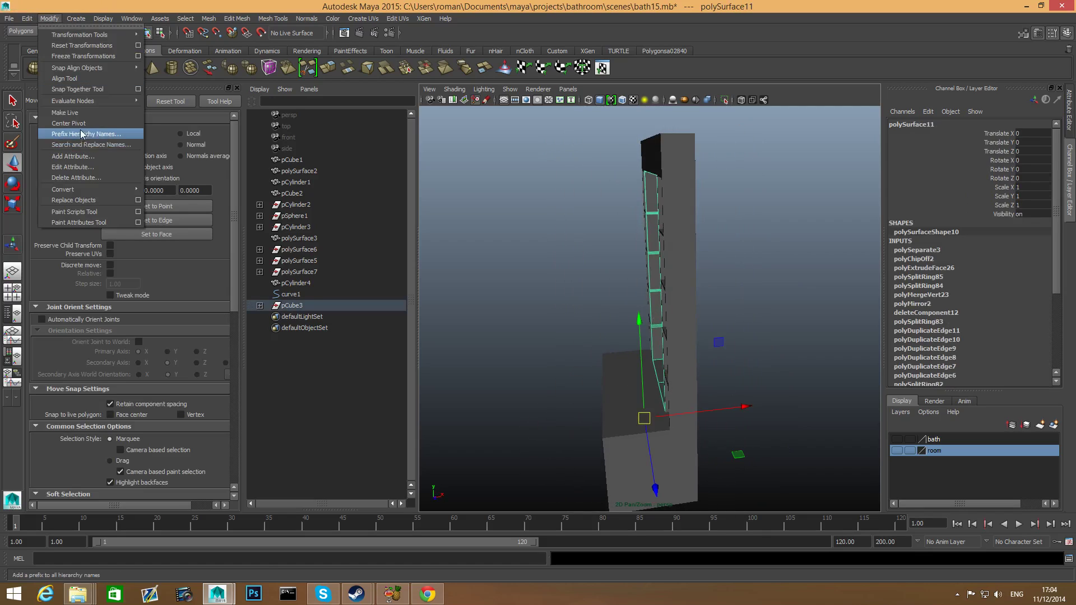
click(62, 130)
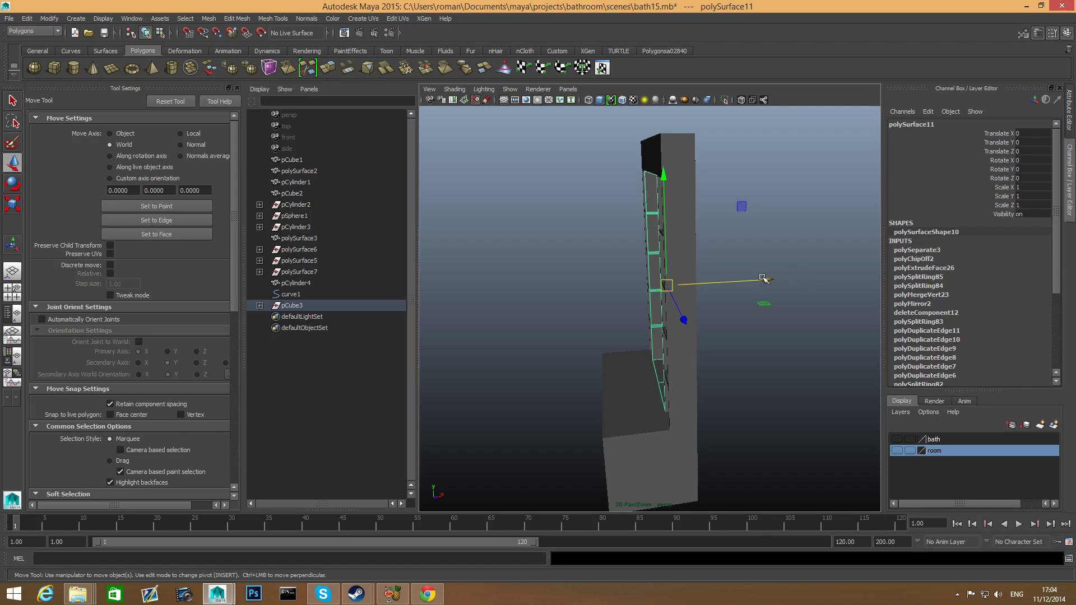
drag(763, 278, 605, 342)
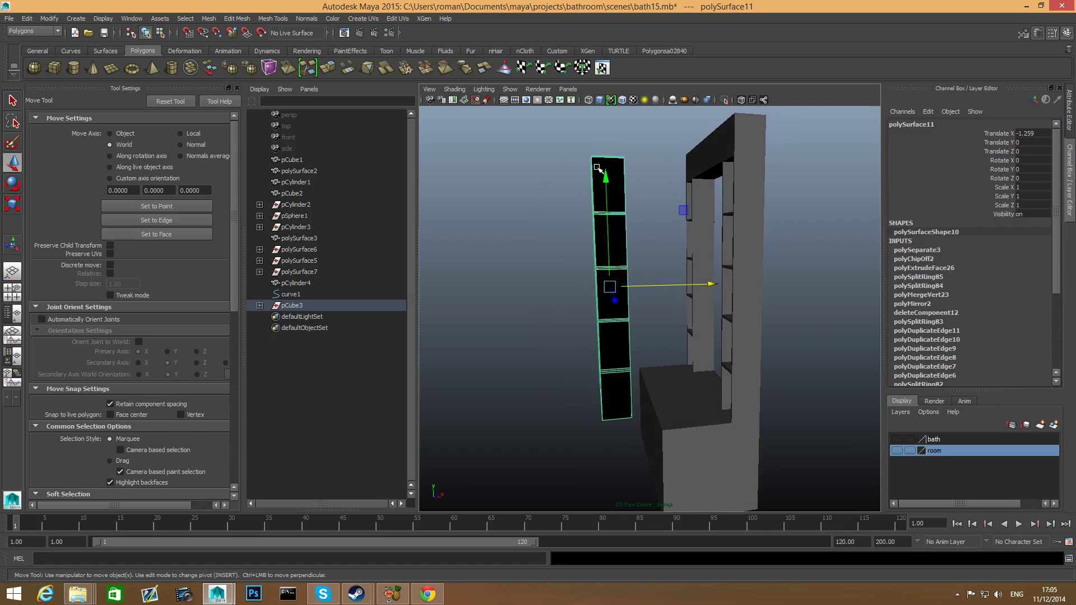
Step: Try to delete the intermediate vertices at the shelf divisions on both upright sides of the duplicated frame
right_drag(597, 168, 534, 164)
alt+drag(622, 232, 550, 215)
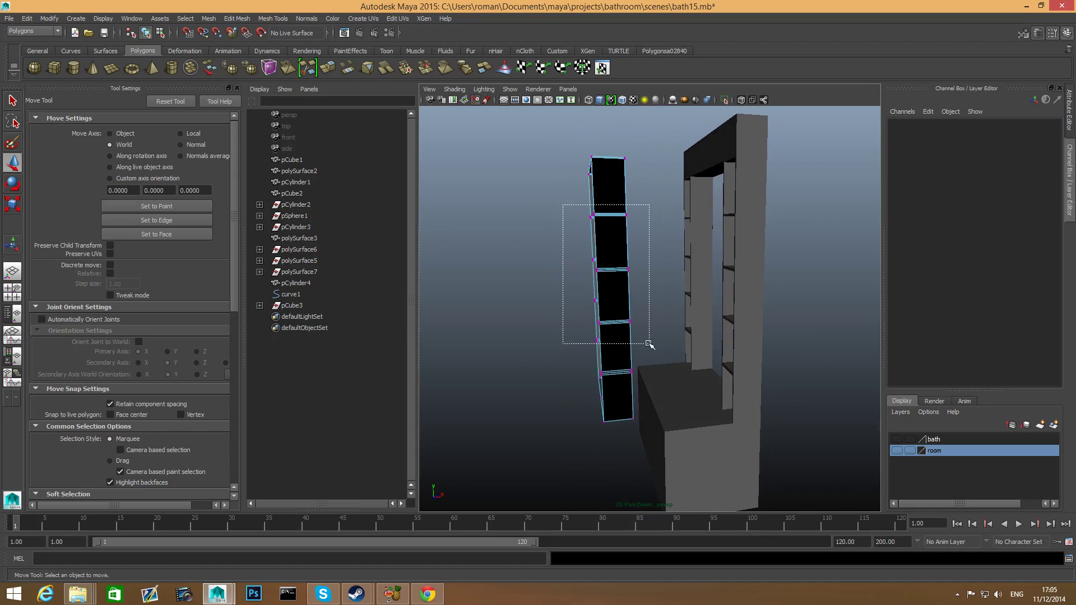
drag(641, 381, 410, 295)
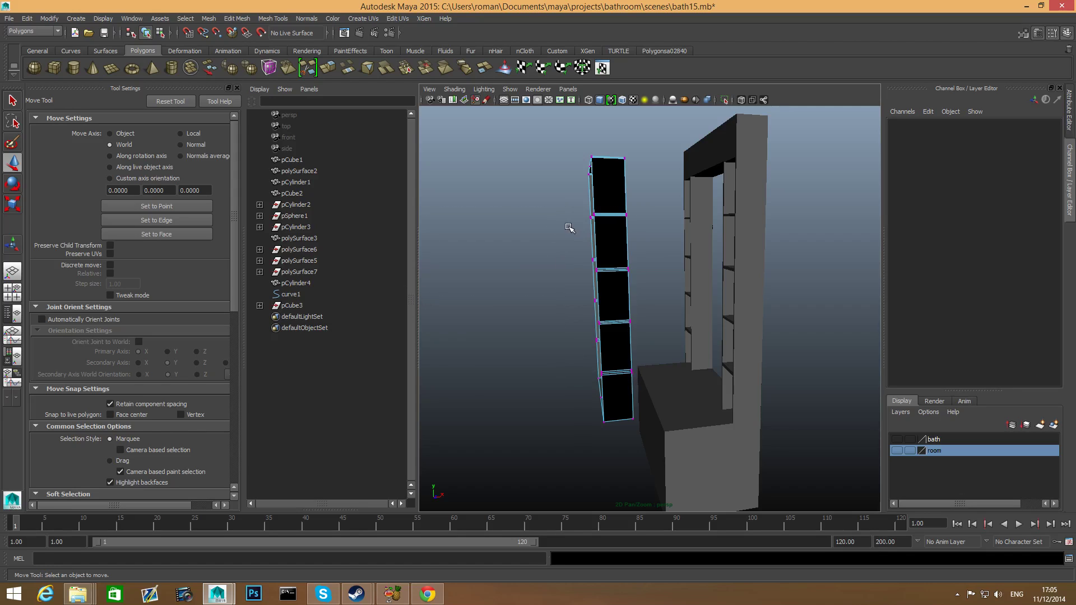
alt+drag(579, 256, 511, 191)
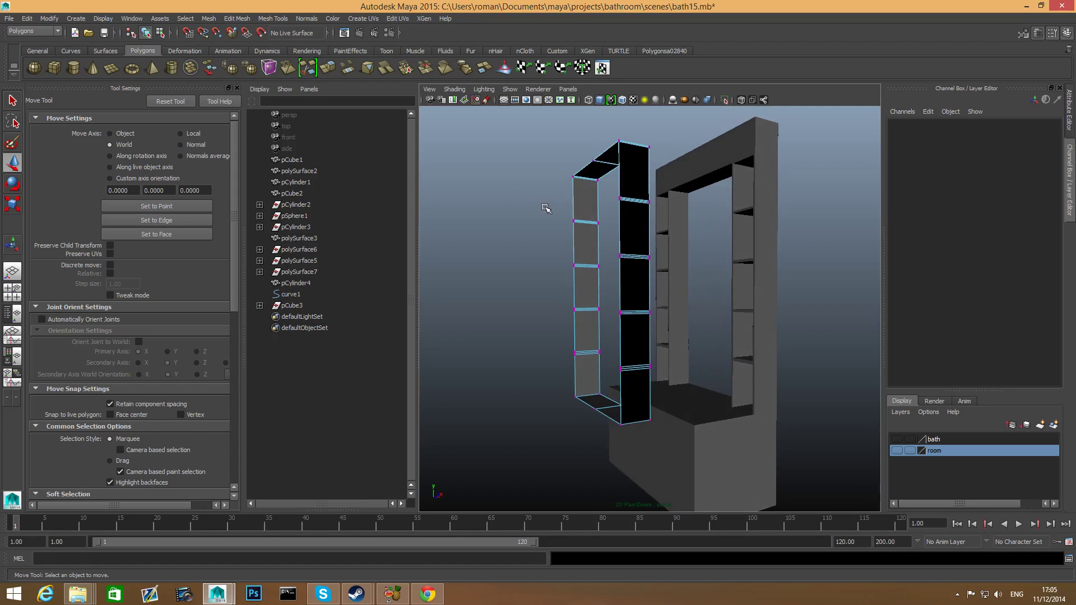
drag(671, 377, 671, 376)
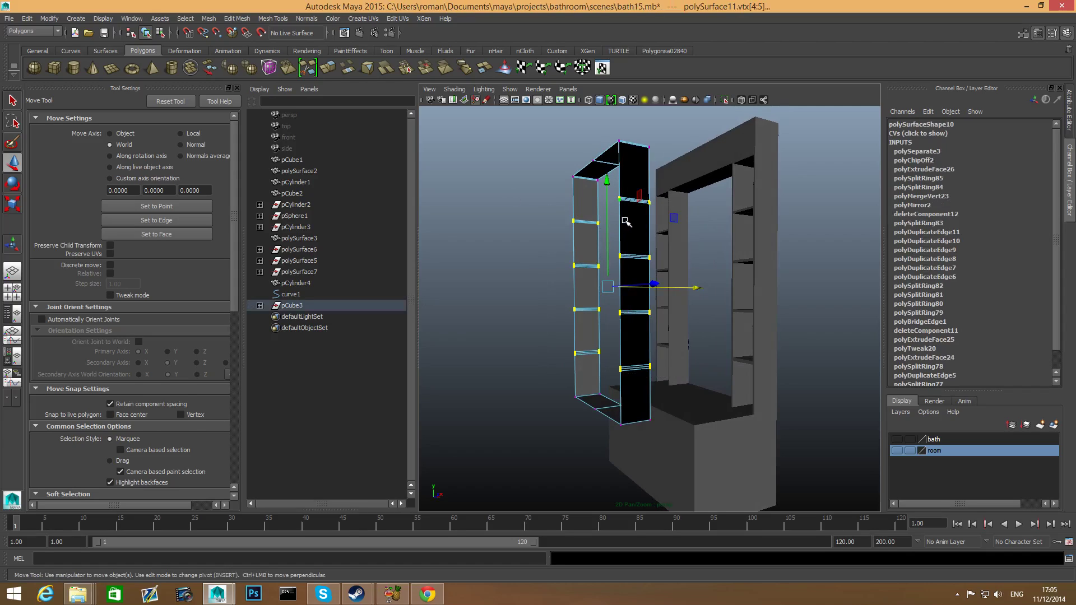
key(Delete)
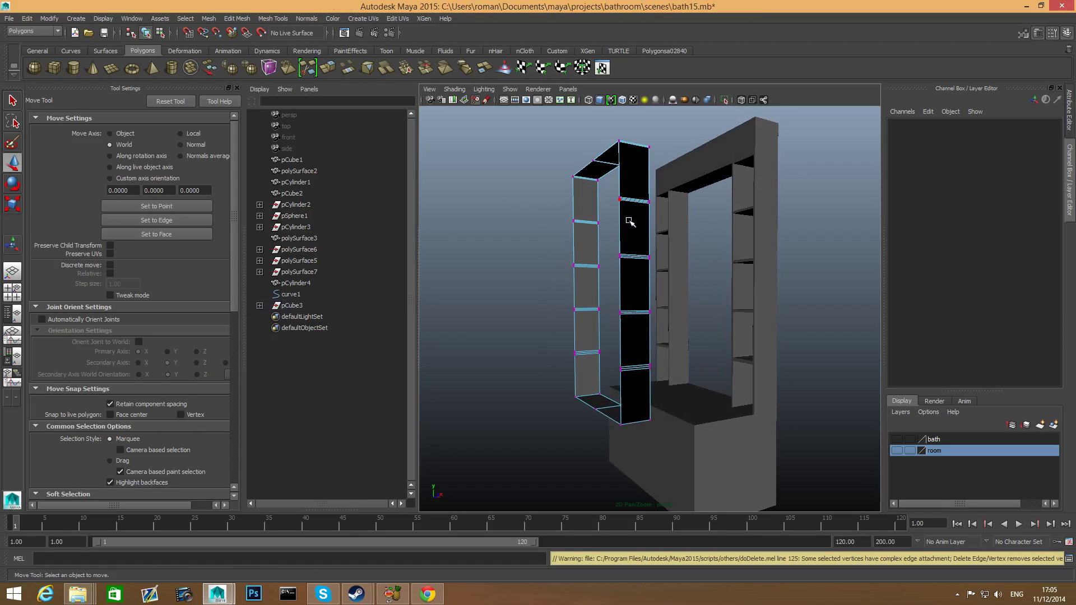
Step: Delete the horizontal shelf-division edges across both upright sides of the duplicated frame
scroll(628, 220, up, 4)
scroll(617, 217, down, 2)
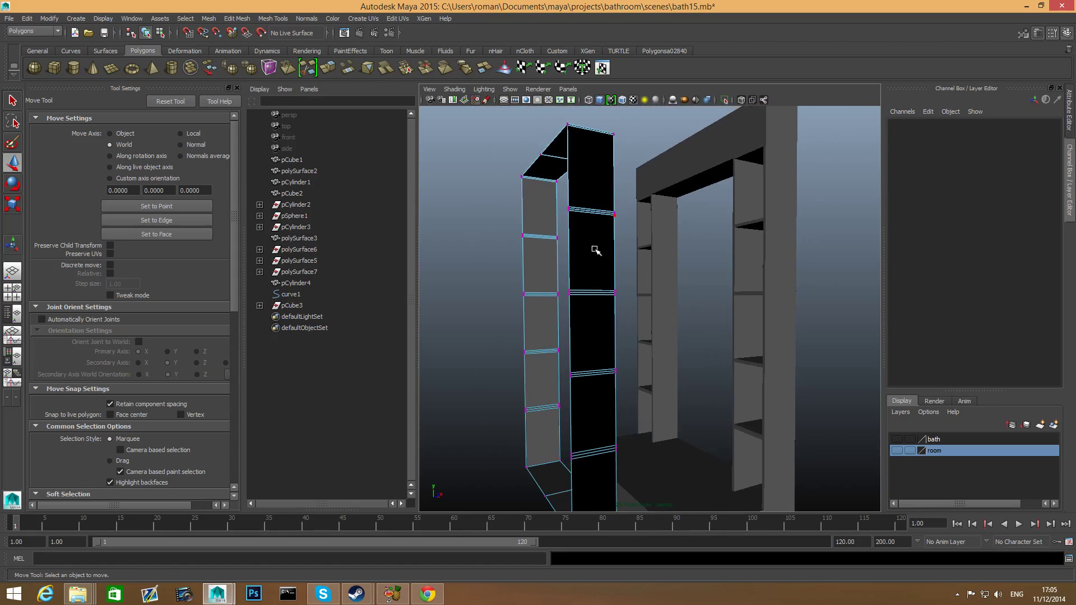
right_drag(595, 249, 596, 212)
click(595, 213)
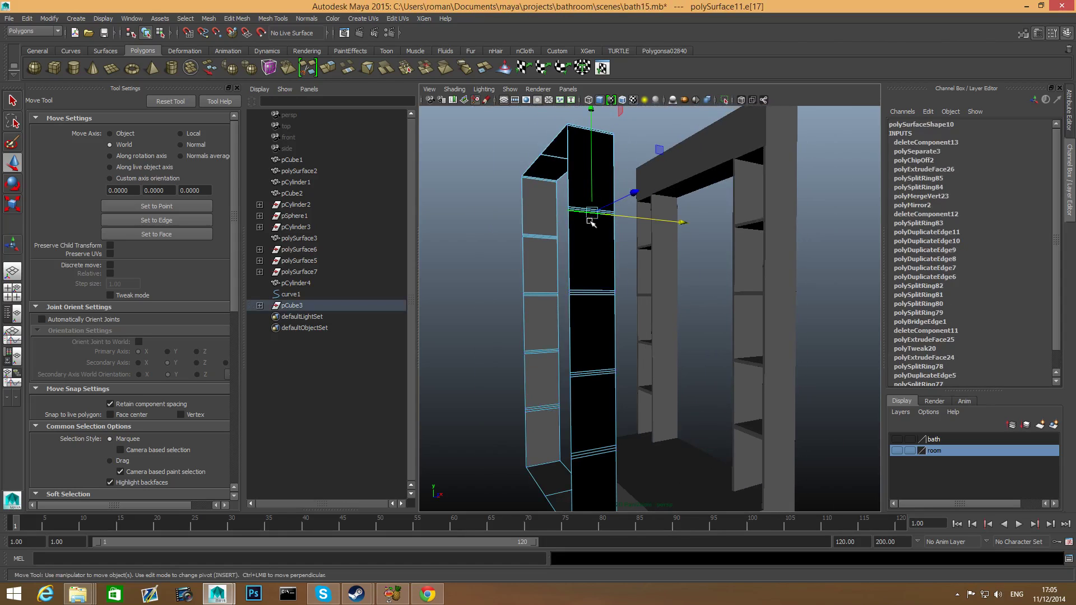
alt+drag(591, 222, 607, 336)
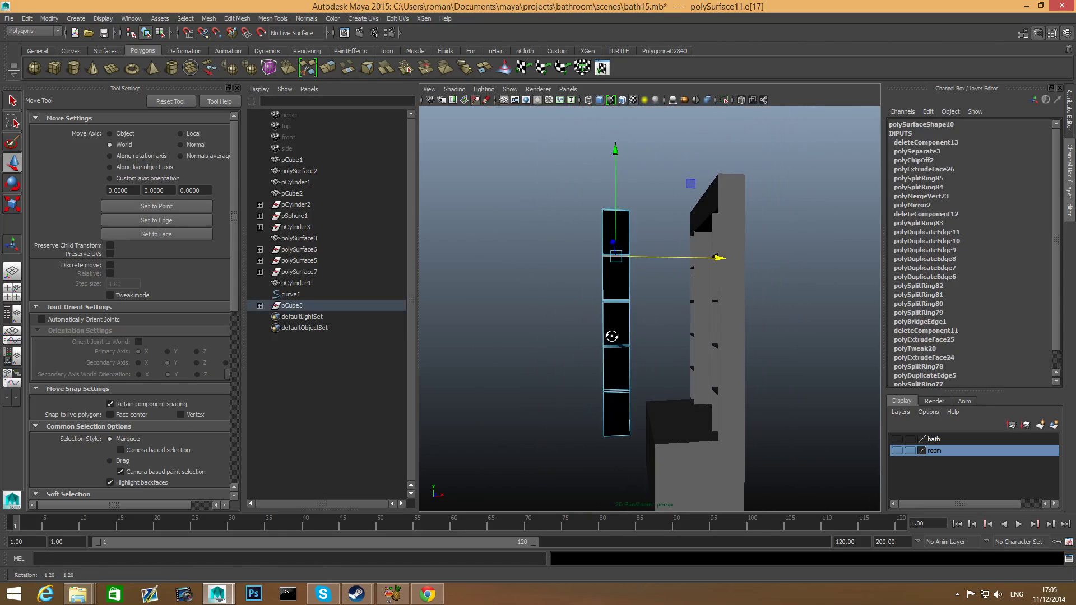
click(599, 321)
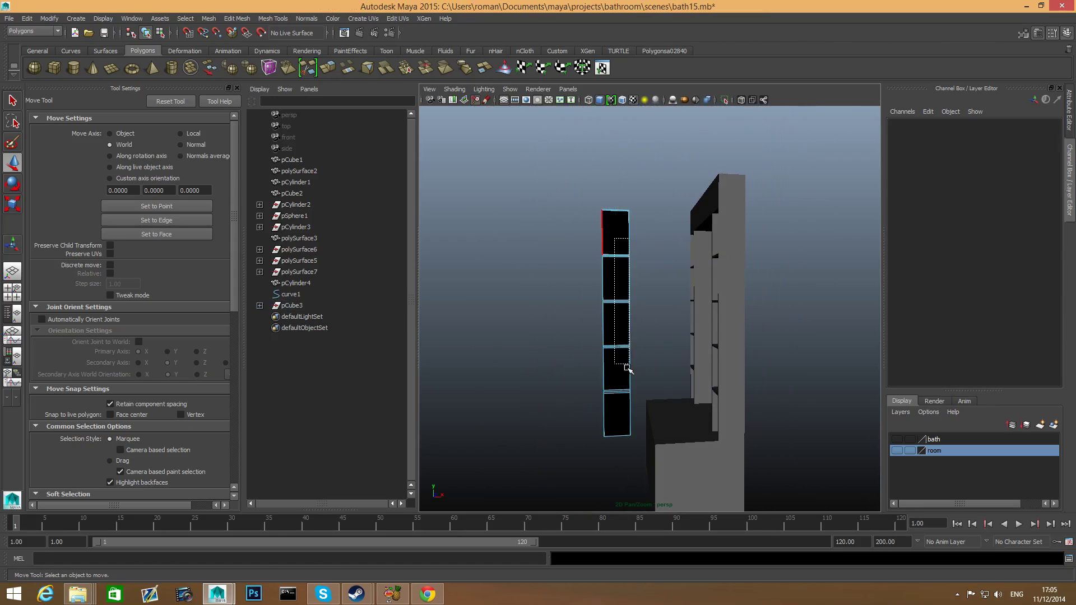
click(621, 409)
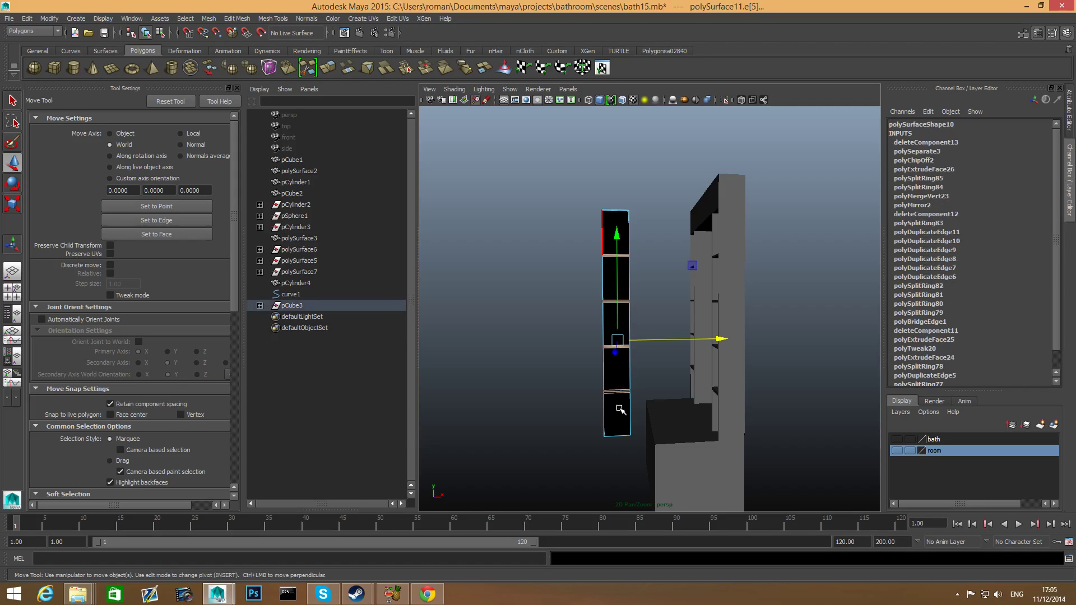
alt+drag(621, 410, 608, 434)
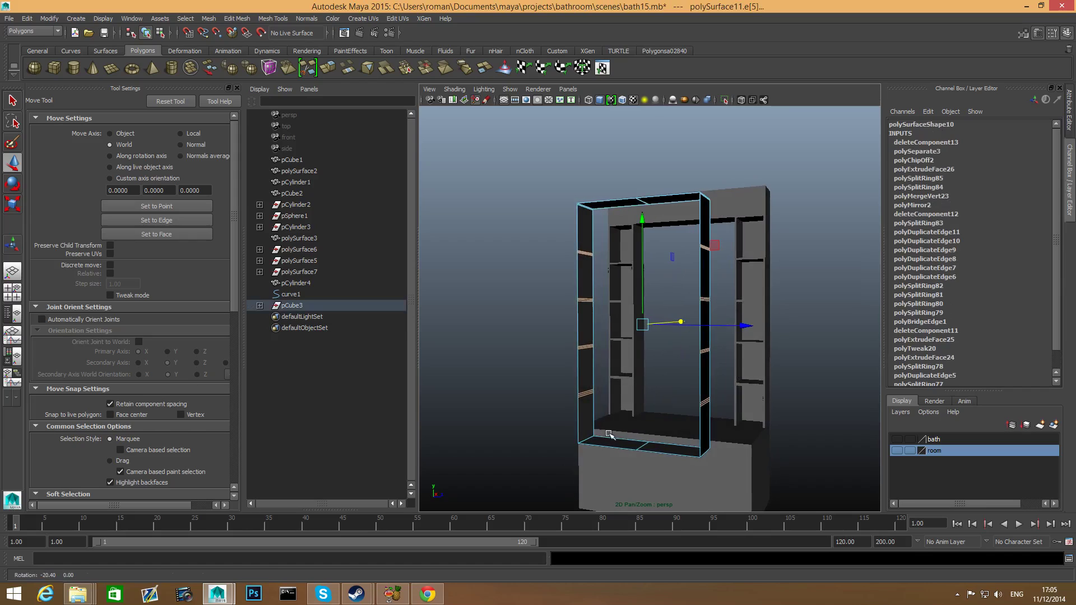
shift+right_click(700, 356)
click(653, 370)
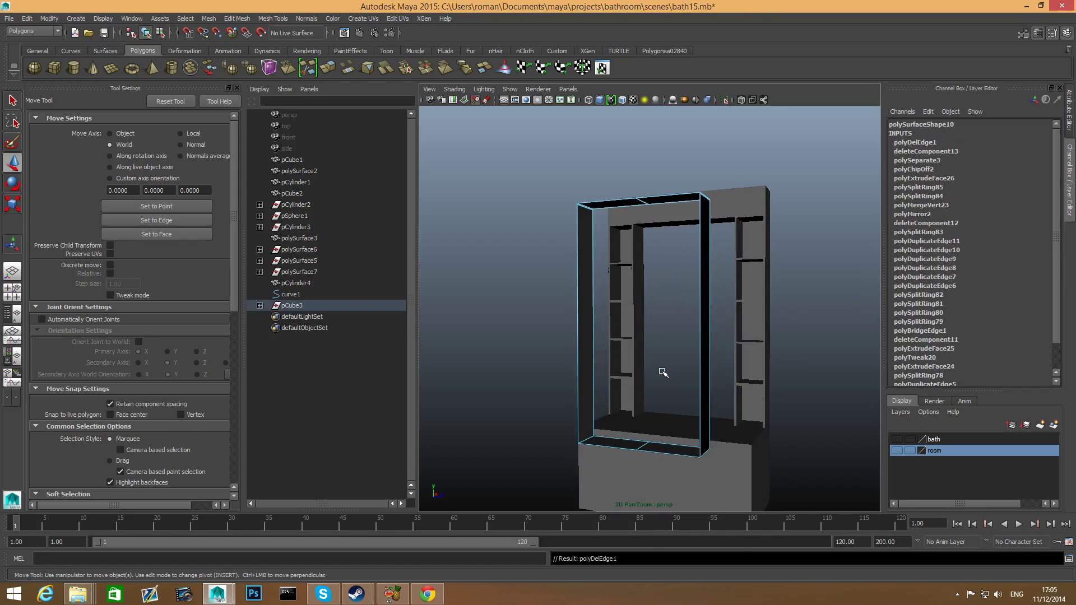
alt+drag(661, 372, 602, 390)
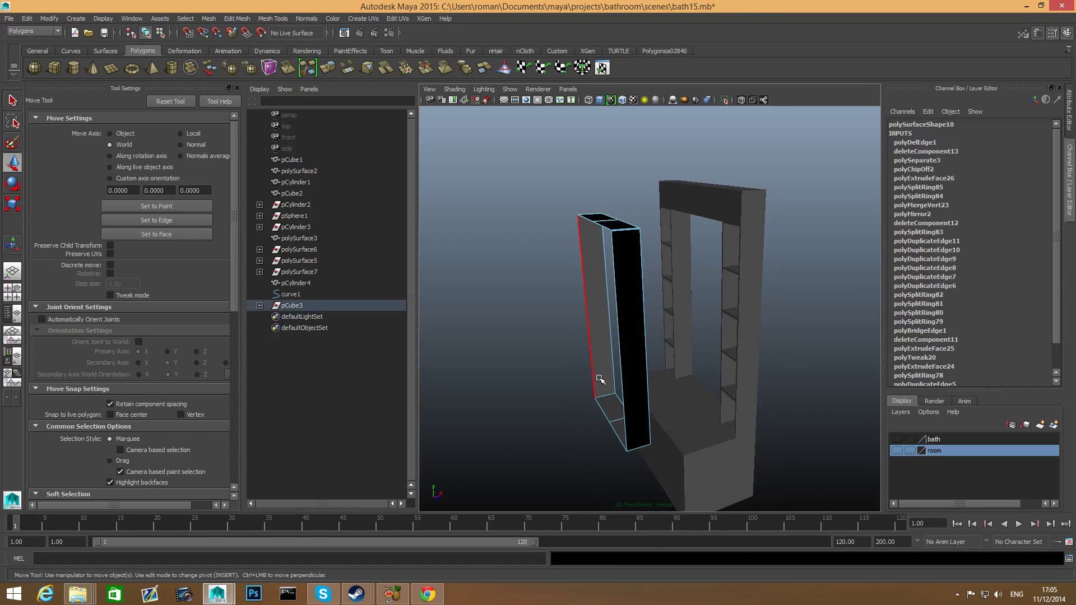
key(F8)
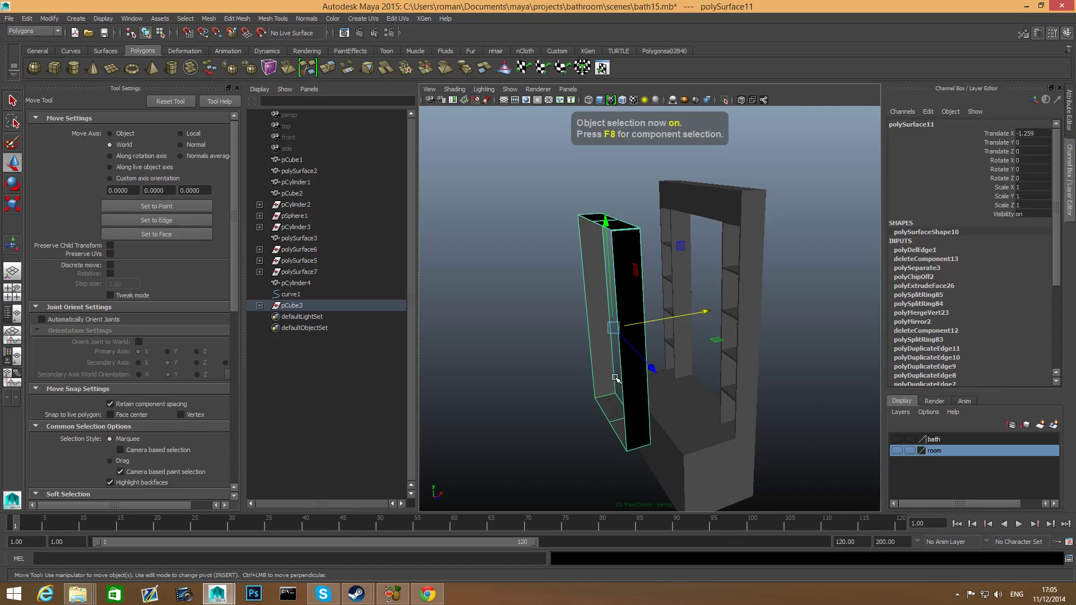
Step: Delete the leftover extra edges close to the upper corners of the duplicated frame
scroll(616, 387, down, 3)
alt+drag(619, 391, 707, 416)
alt+middle_drag(700, 442, 691, 295)
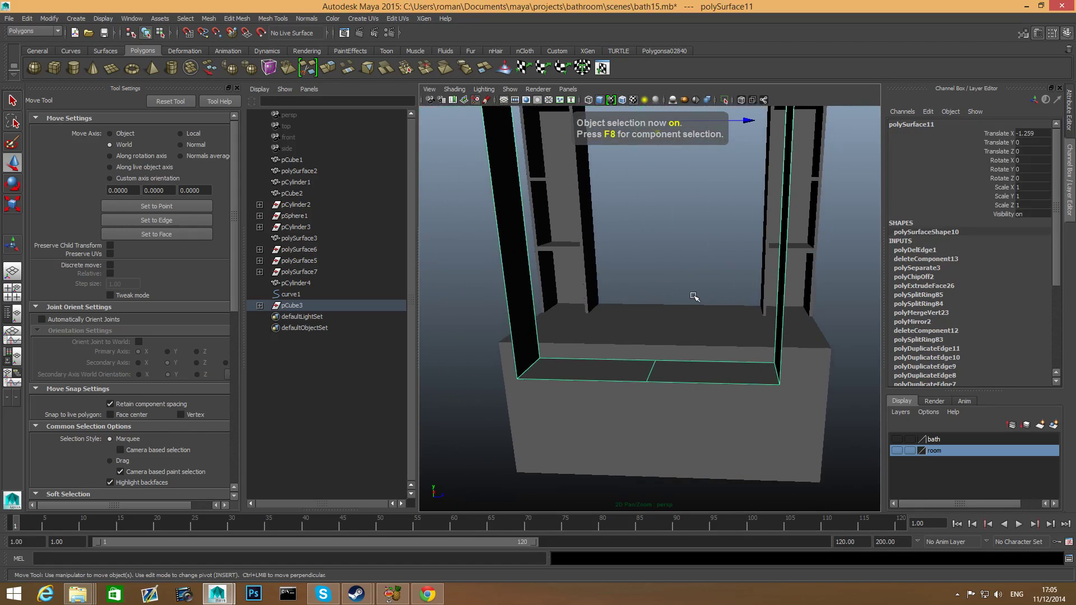
alt+drag(659, 367, 538, 339)
right_drag(538, 329, 542, 296)
click(552, 327)
mouse_move(552, 326)
alt+mouse_down()
mouse_move(557, 355)
mouse_move(596, 346)
mouse_move(511, 312)
mouse_move(546, 308)
alt+mouse_up()
scroll(664, 330, down, 6)
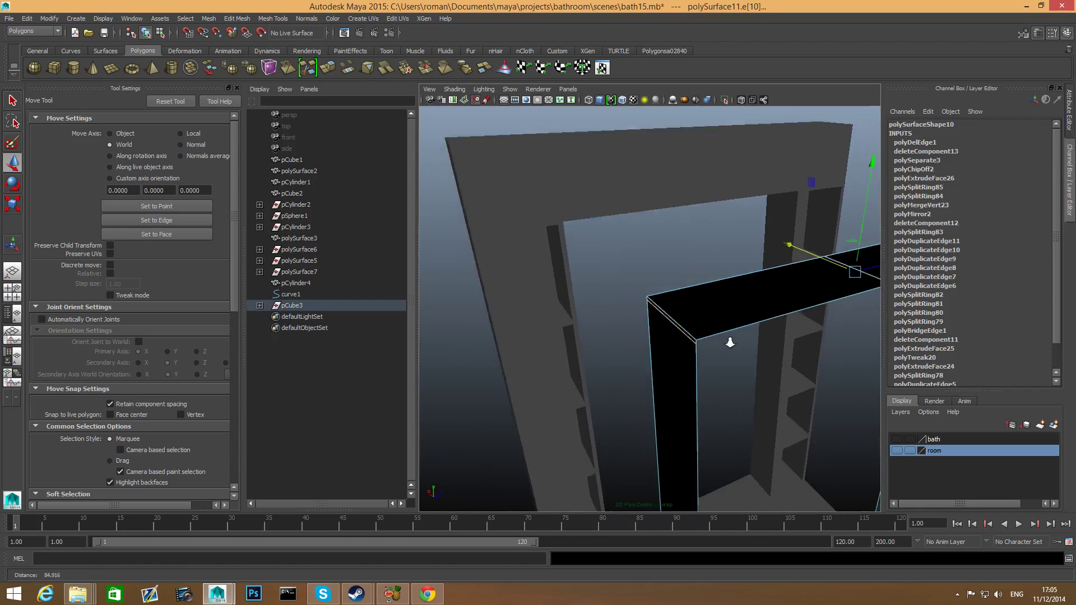
shift+right_click(696, 335)
click(670, 347)
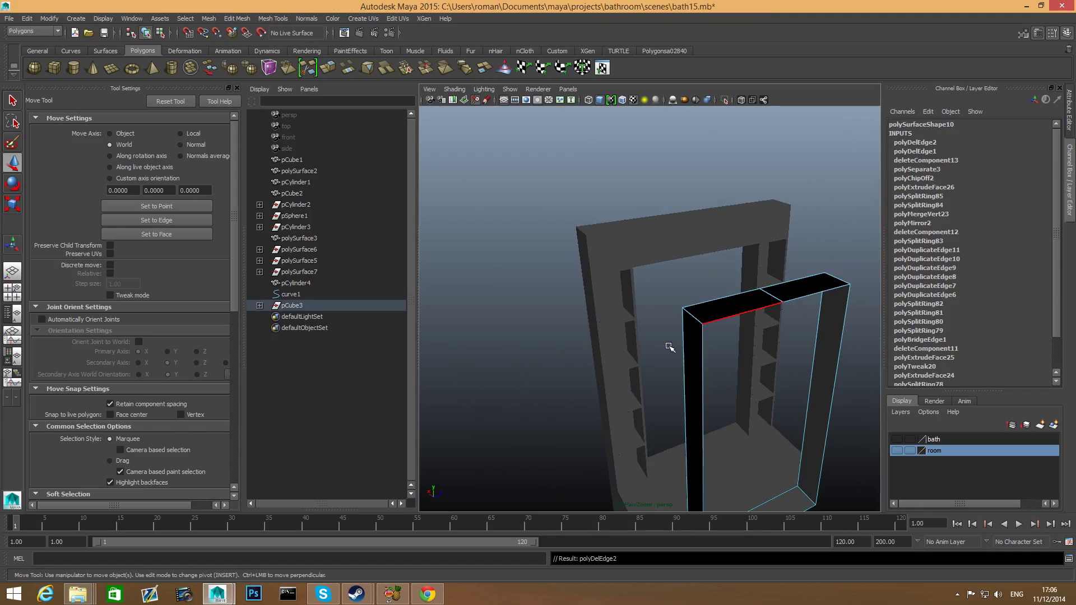
alt+drag(668, 344, 580, 386)
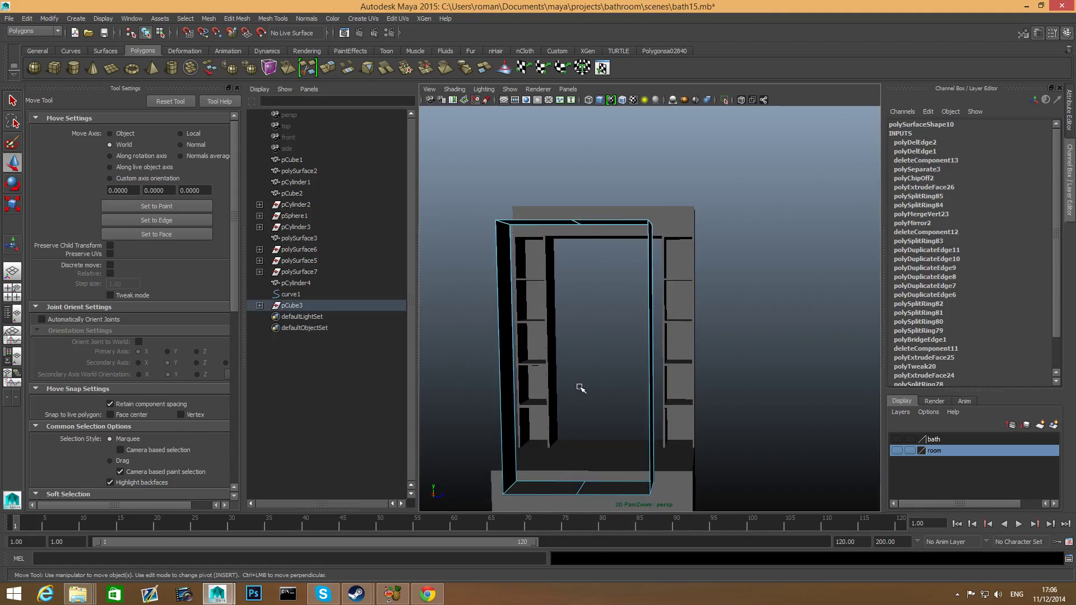
key(F8)
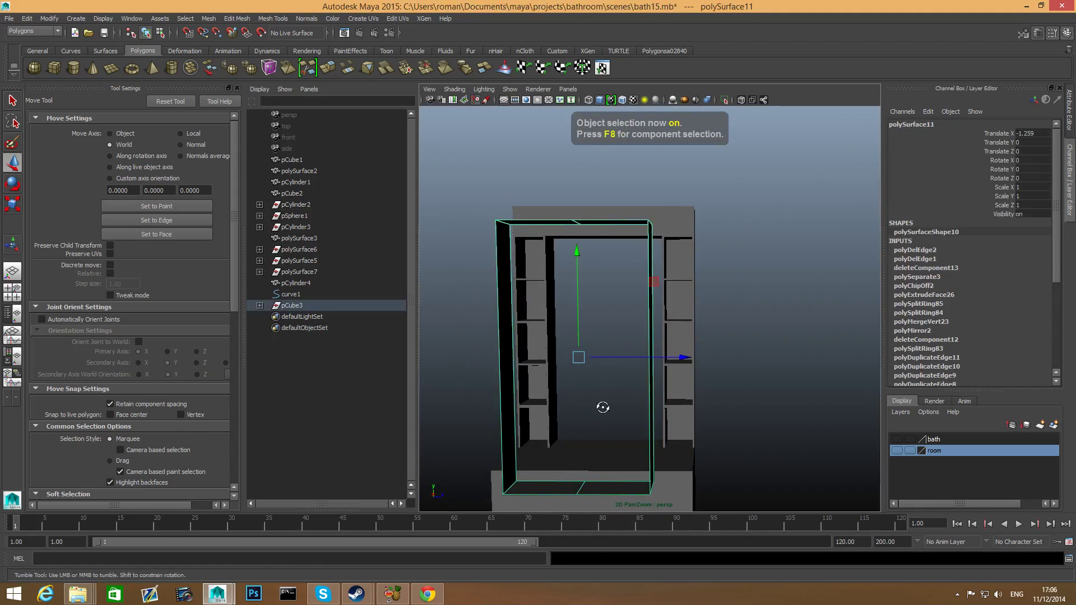
Step: Select all front vertices of the duplicated frame and move them back toward the furniture, making the frame shallower
alt+drag(580, 388, 530, 385)
right_drag(643, 305, 644, 277)
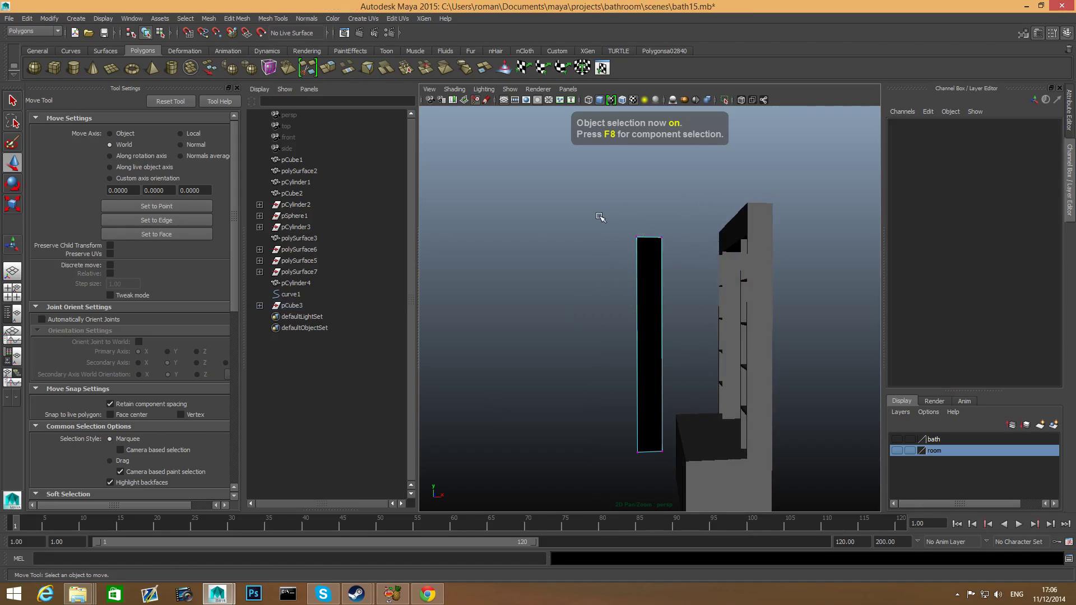
drag(603, 220, 657, 448)
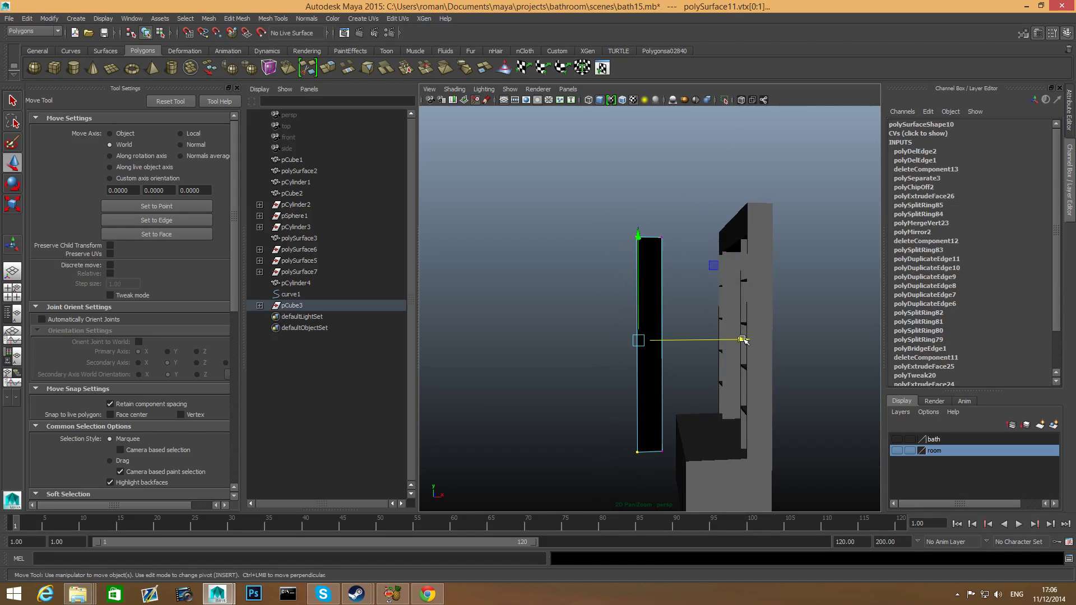
drag(742, 339, 624, 409)
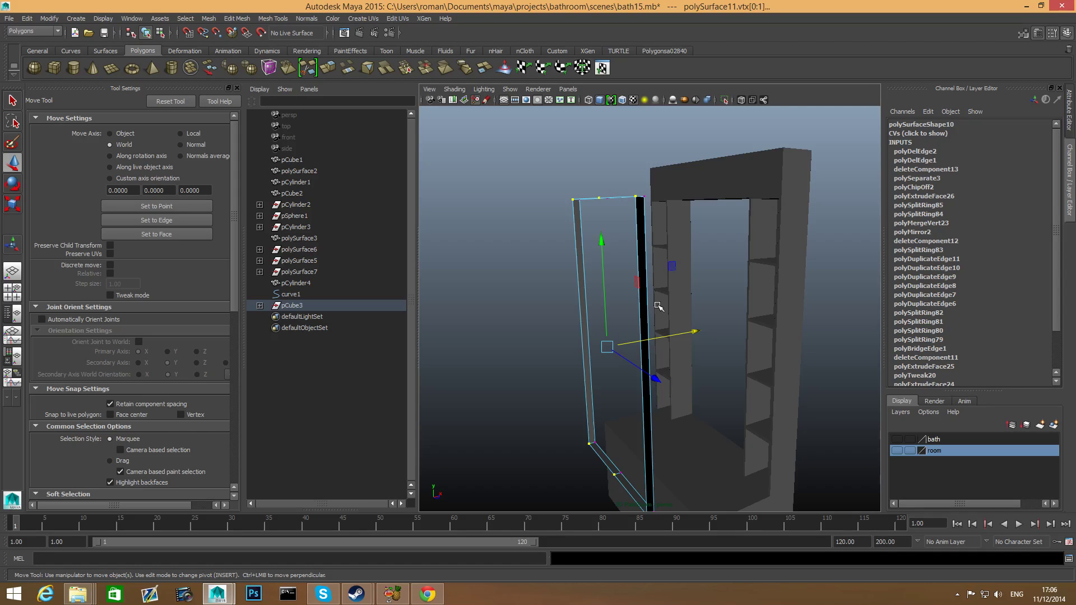
Step: Fill the hole along the border edges of the separated inner frame so it becomes a solid panel
alt+drag(658, 306, 646, 333)
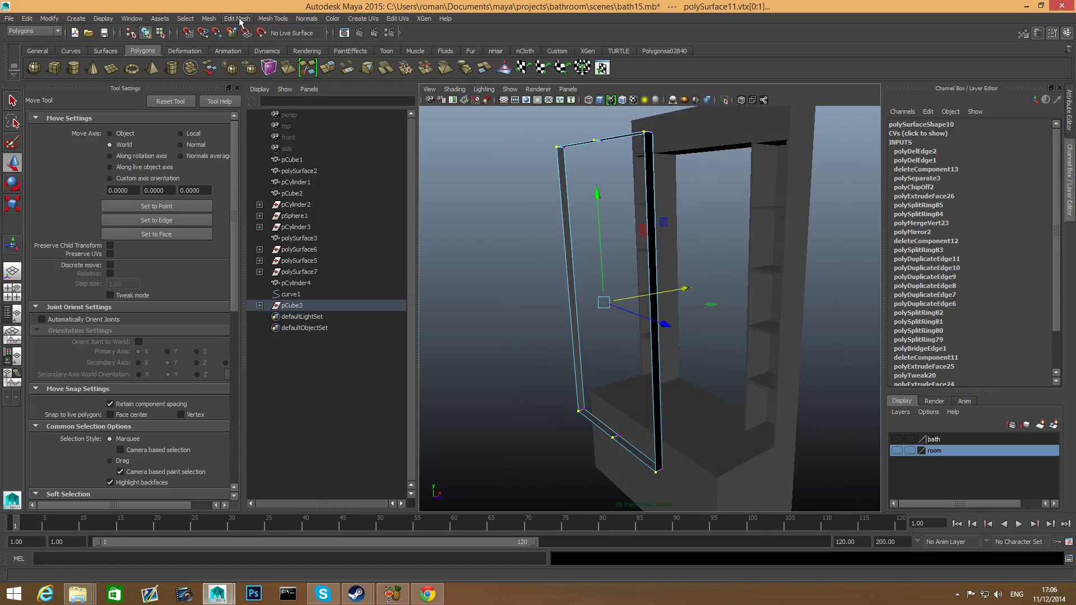
right_drag(644, 157, 645, 143)
click(650, 210)
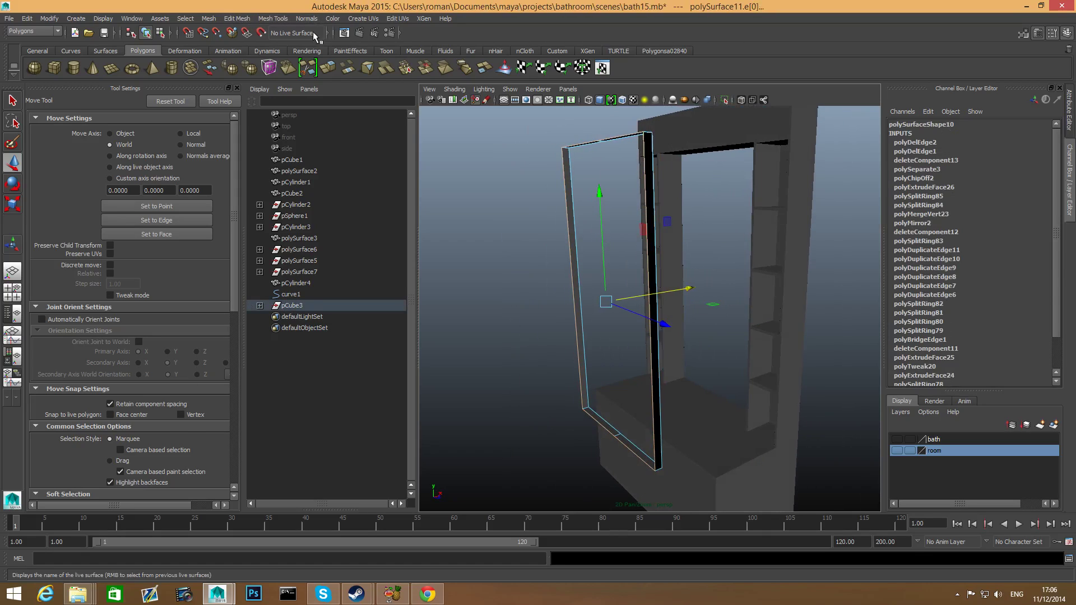
click(209, 18)
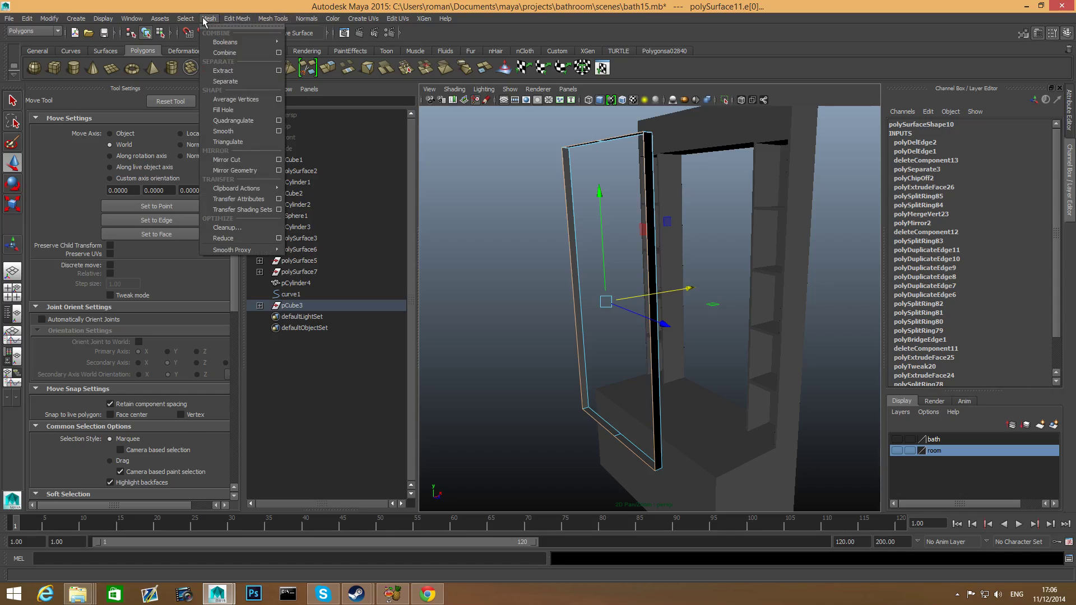
click(224, 110)
alt+drag(666, 275, 641, 276)
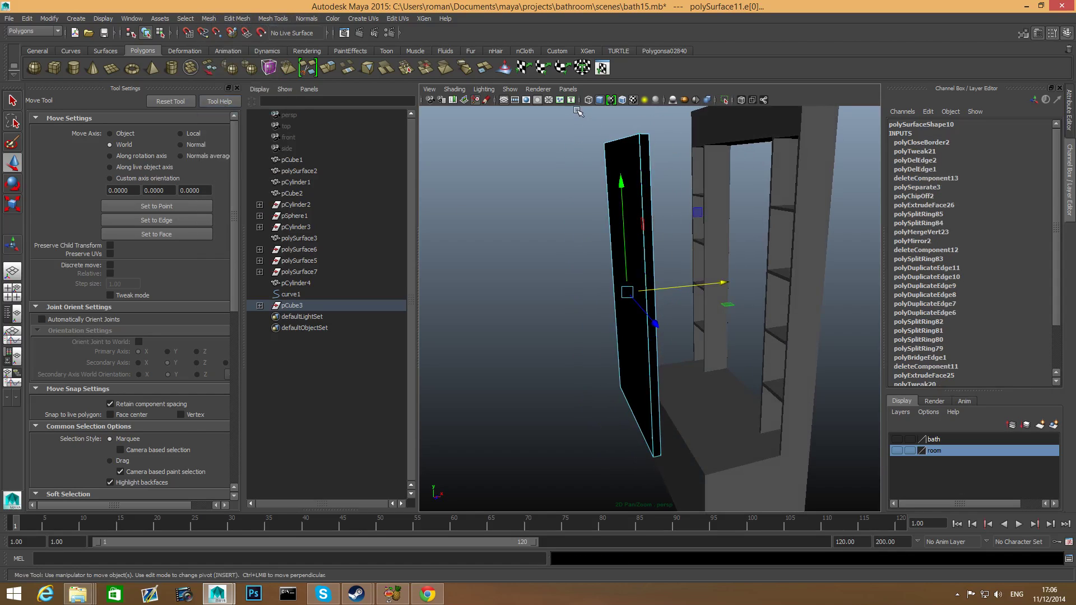
Step: Select all faces of the filled panel and reverse their normals
drag(576, 110, 672, 236)
right_click(650, 205)
click(651, 232)
drag(557, 137, 659, 305)
scroll(603, 235, down, 3)
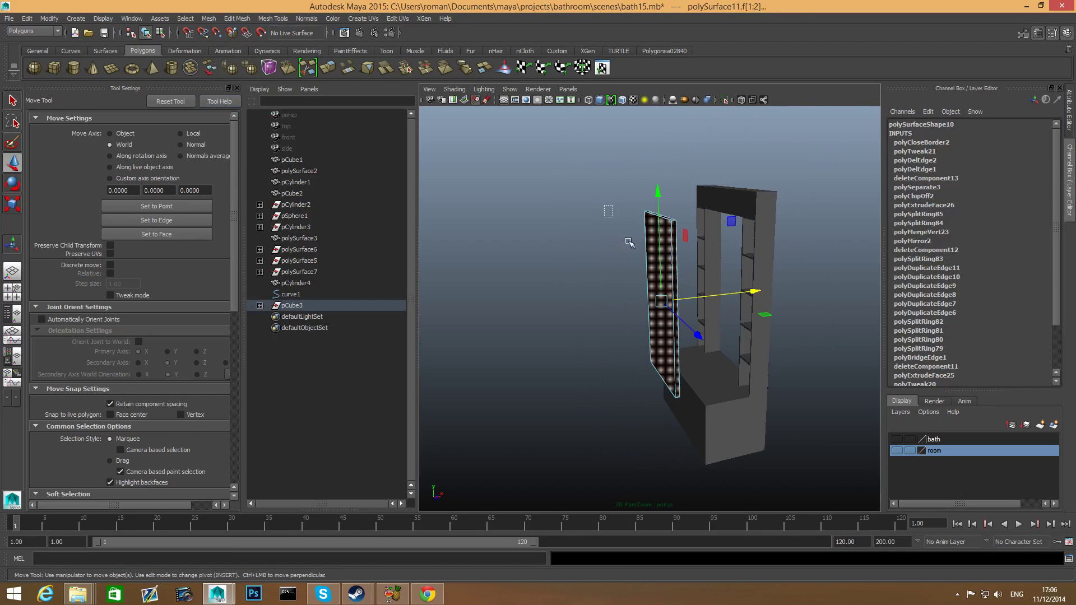
drag(604, 206, 763, 485)
click(307, 18)
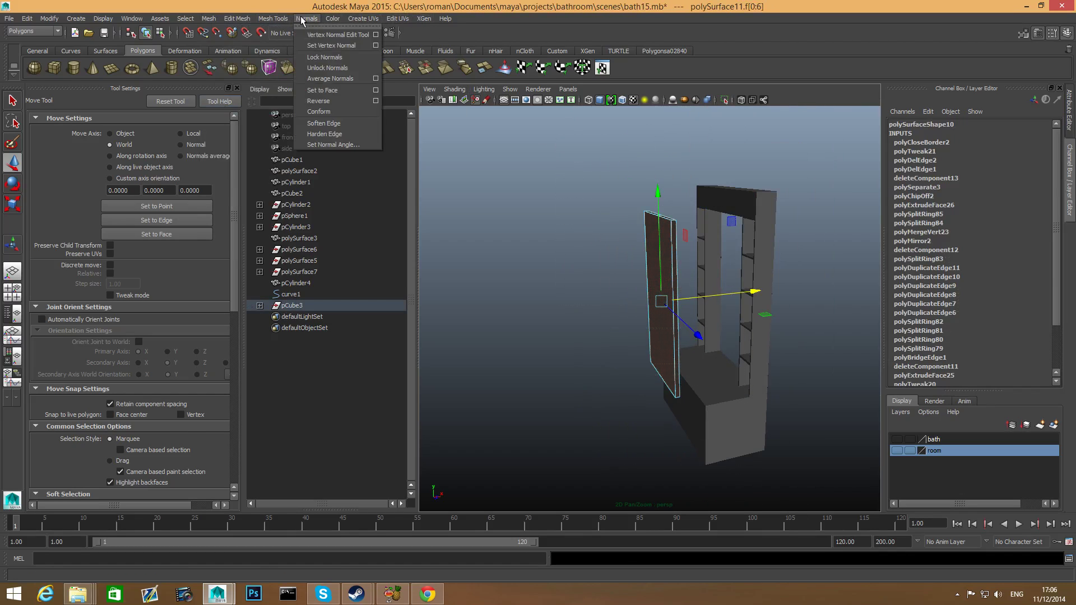
click(327, 100)
click(594, 273)
scroll(632, 325, up, 6)
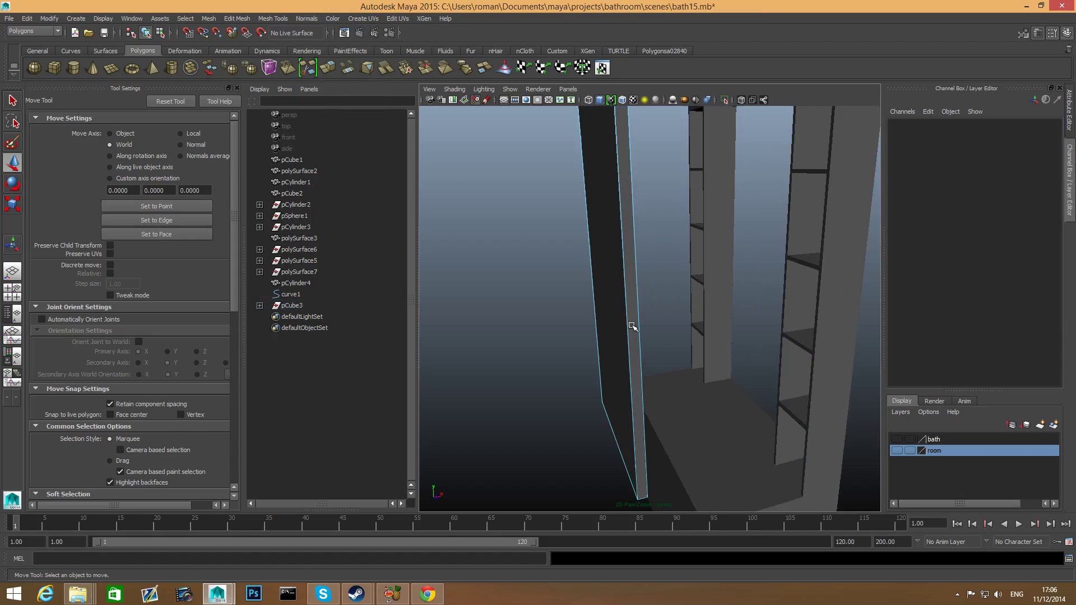
scroll(666, 298, down, 5)
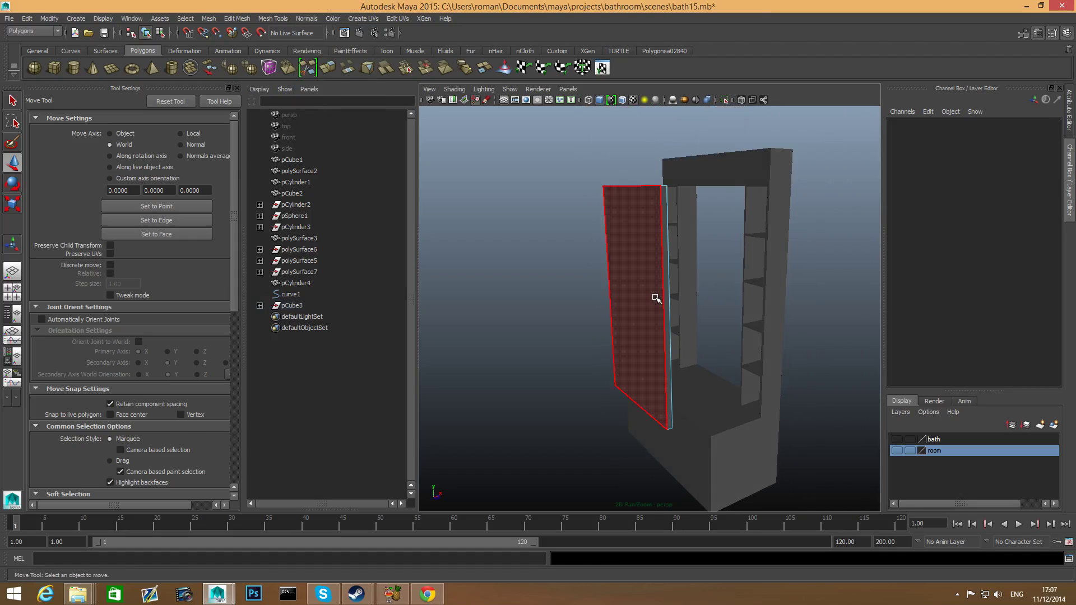
Step: Move the whole panel back along X into the furniture's opening, to a Translate X of about -0.01
key(F8)
click(655, 298)
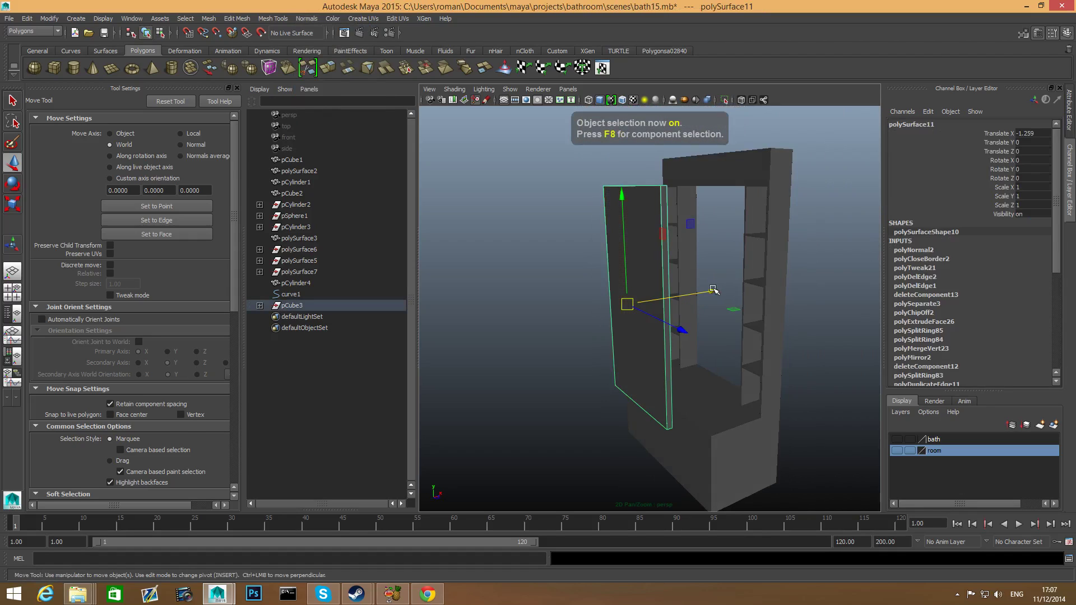
drag(713, 289, 686, 260)
alt+middle_drag(742, 284, 678, 274)
alt+right_drag(678, 274, 787, 334)
alt+middle_drag(787, 334, 754, 334)
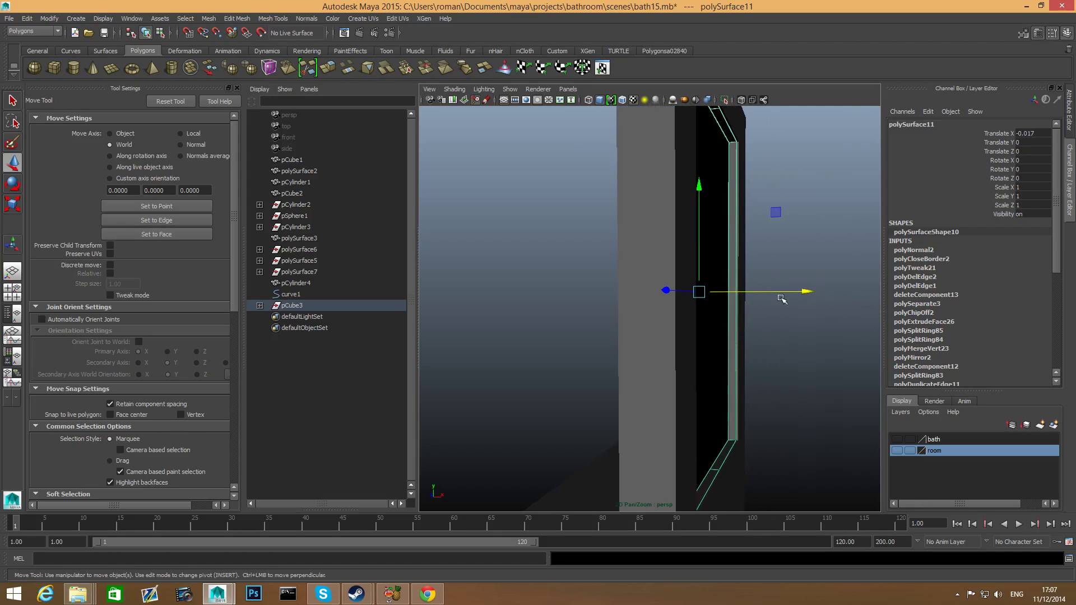
drag(810, 290, 726, 315)
alt+middle_drag(725, 315, 723, 206)
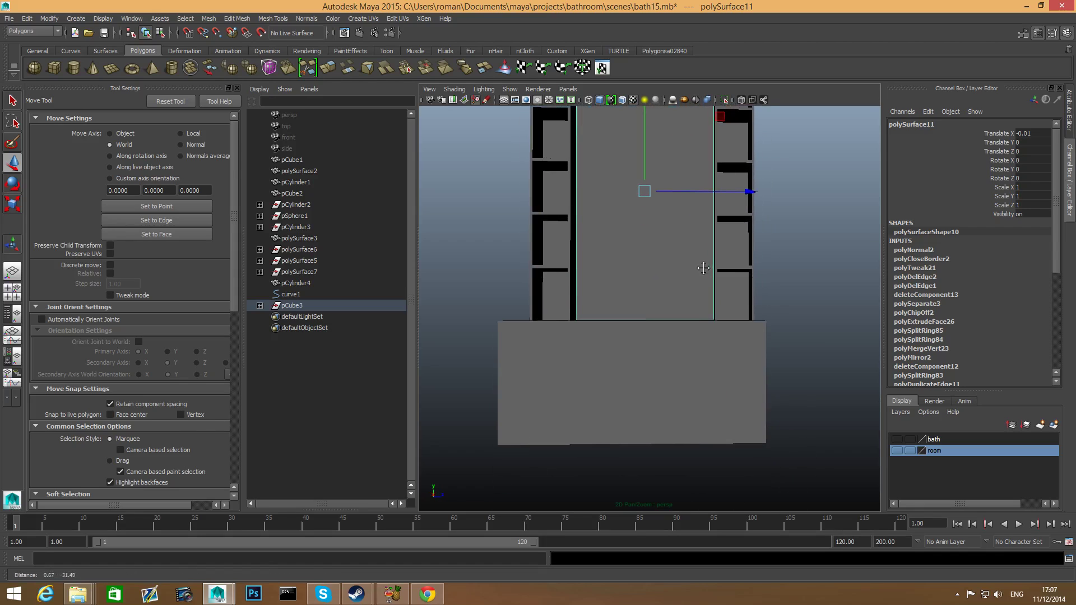
Step: Split the vertical edge ring of the furniture's base with a horizontal edge loop at mid-height
click(675, 367)
alt+drag(725, 351, 697, 373)
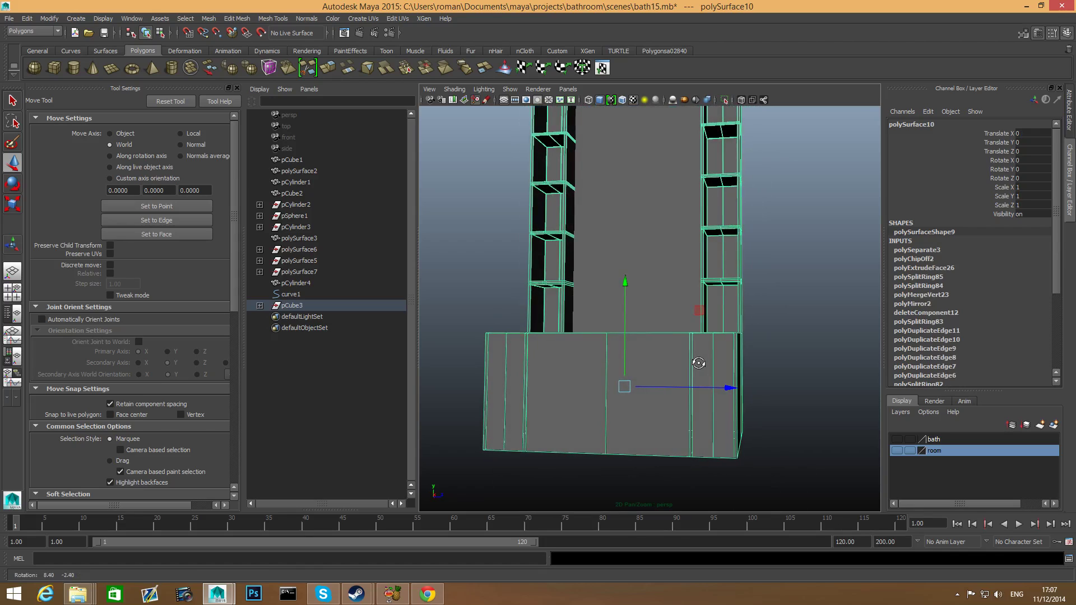
right_drag(669, 338, 670, 372)
right_drag(677, 308, 677, 310)
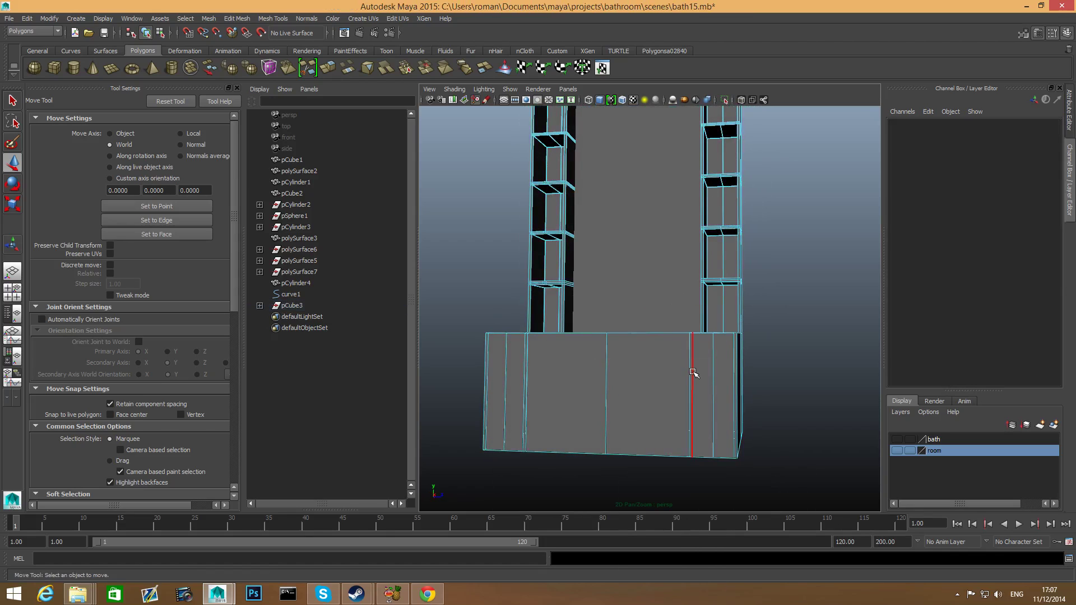
click(688, 383)
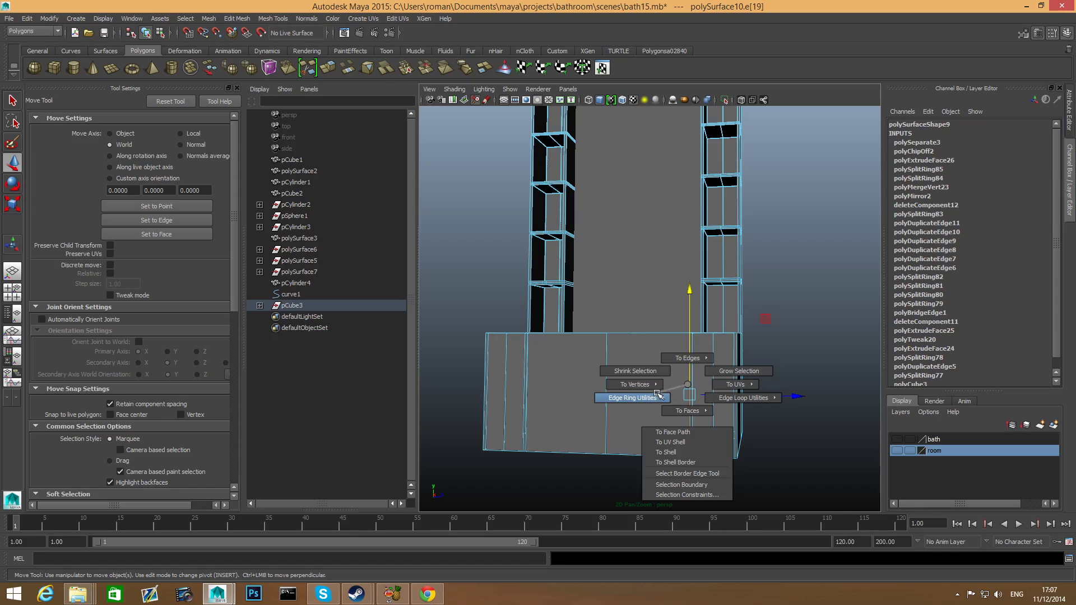
shift+right_drag(653, 397, 693, 402)
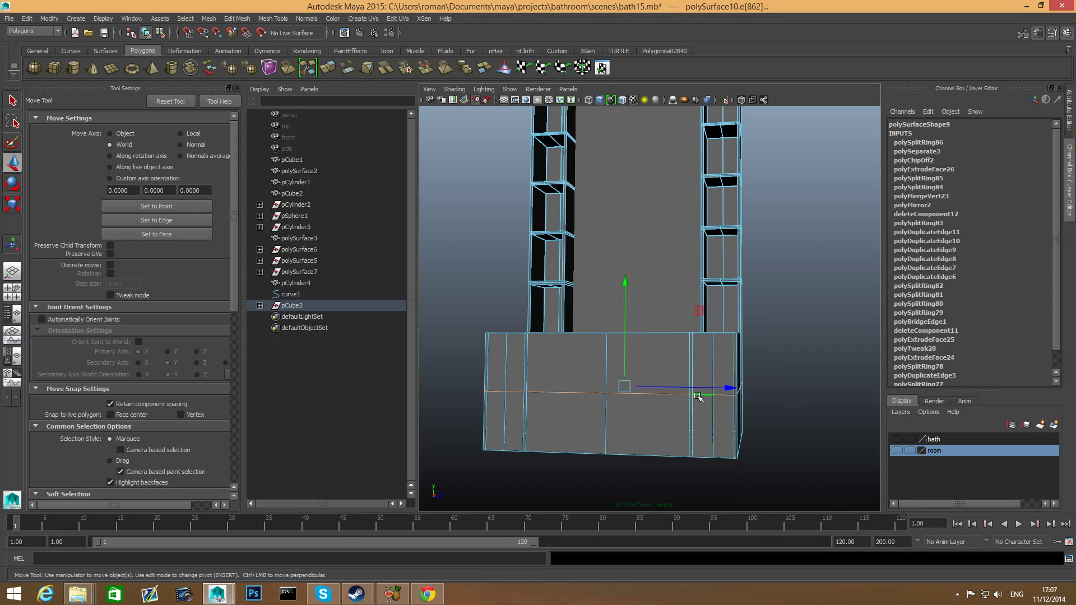
Step: Insert a horizontal edge loop around the base, just below its upper edge, with the Insert Edge Loop tool
alt+drag(699, 397, 728, 394)
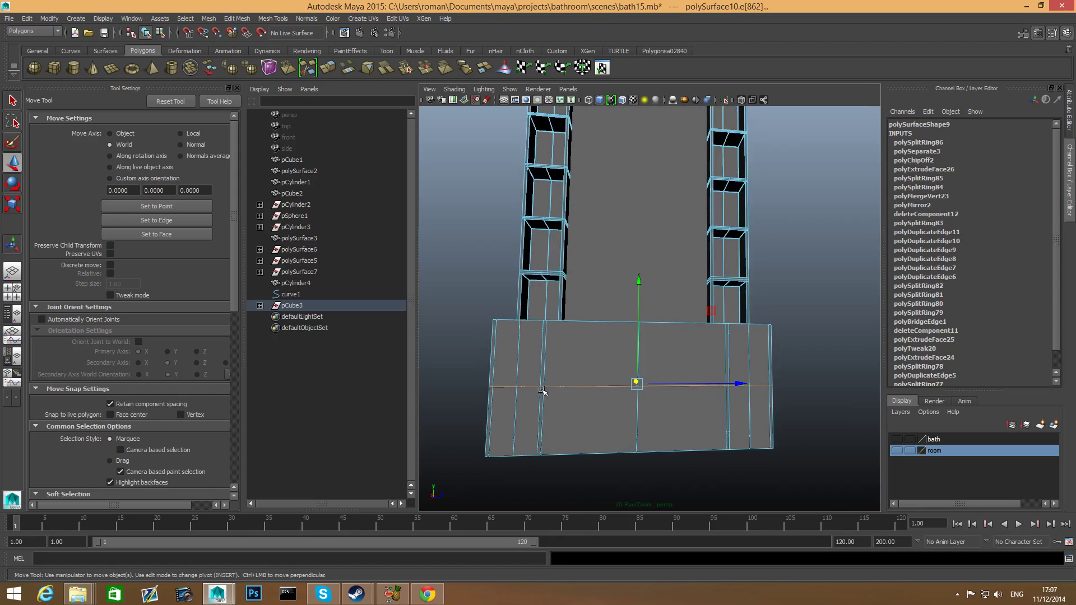
alt+drag(650, 382, 620, 384)
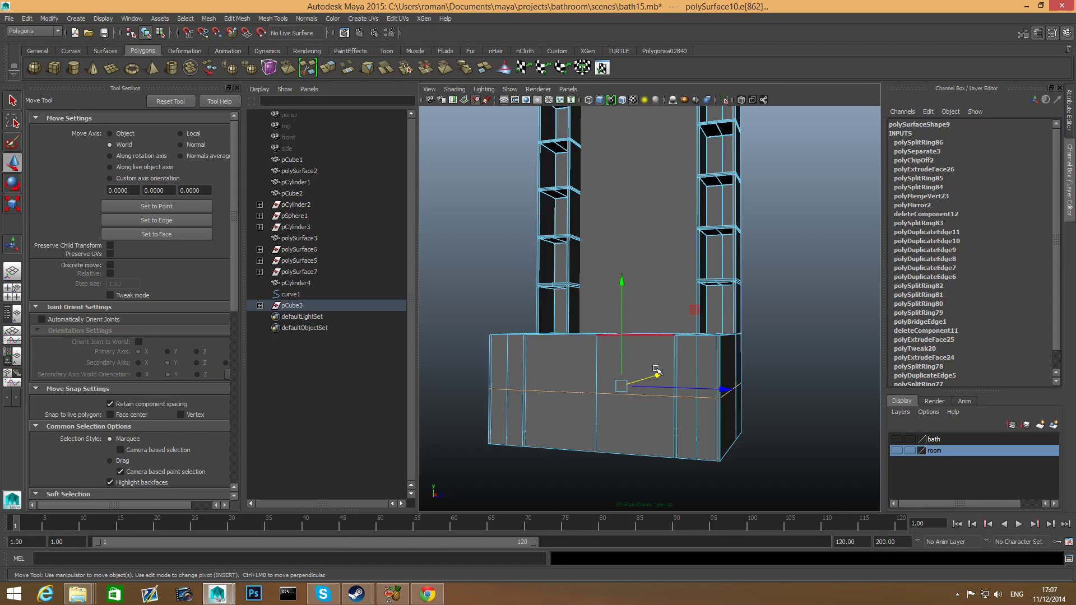
alt+drag(648, 407, 667, 404)
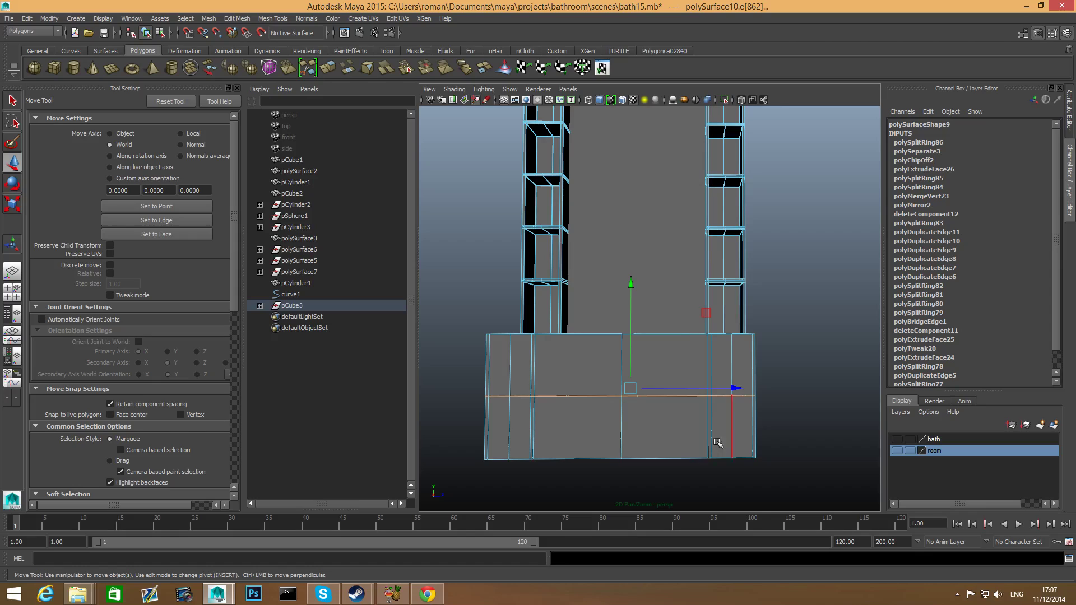
alt+drag(653, 422, 591, 418)
alt+middle_drag(613, 416, 620, 402)
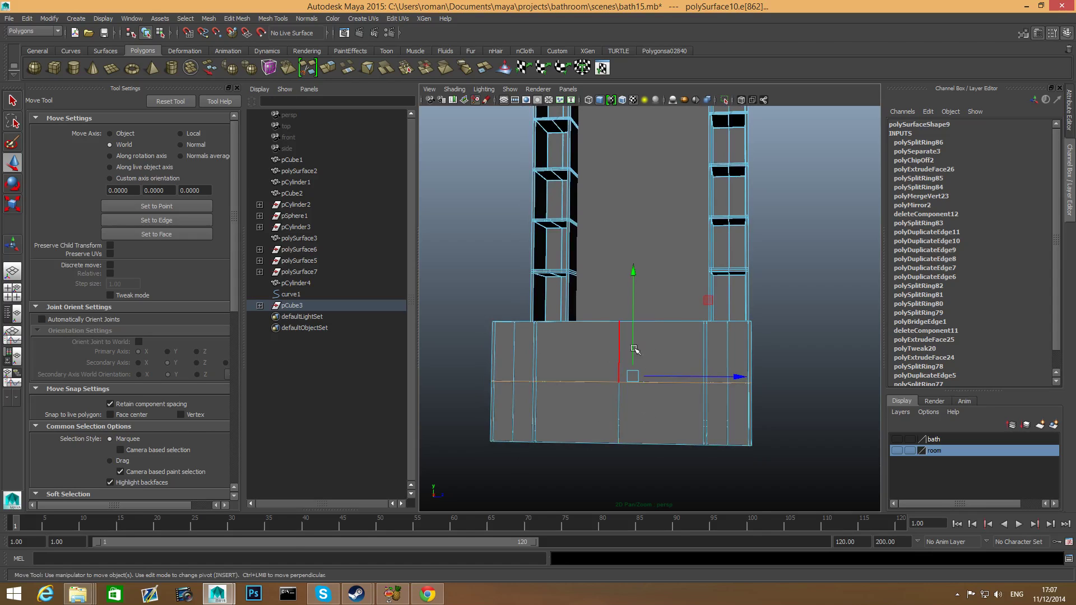
alt+drag(635, 376, 702, 396)
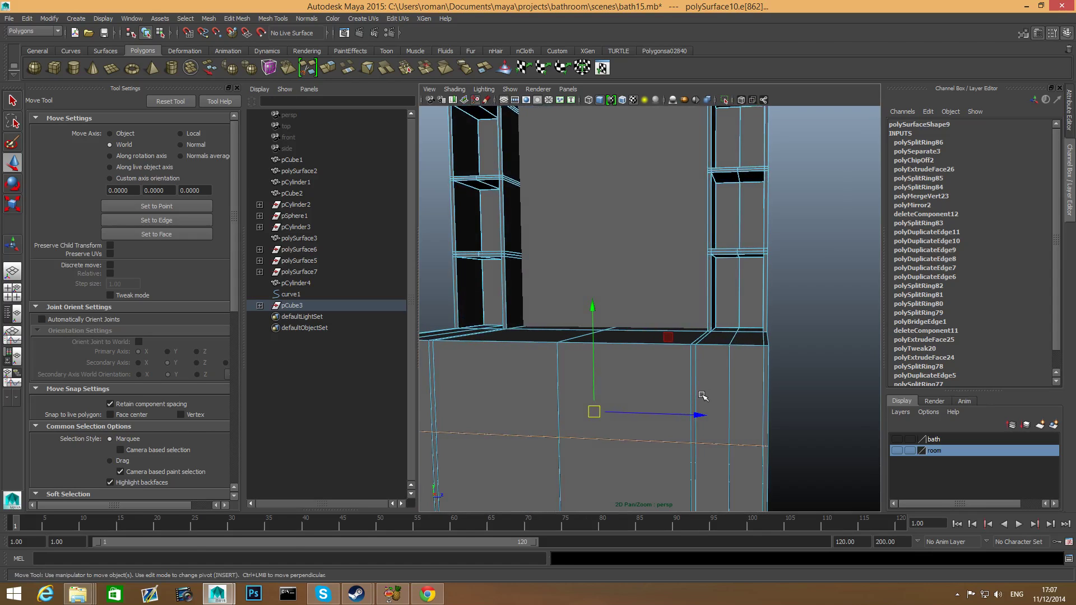
right_drag(751, 393, 752, 370)
click(752, 375)
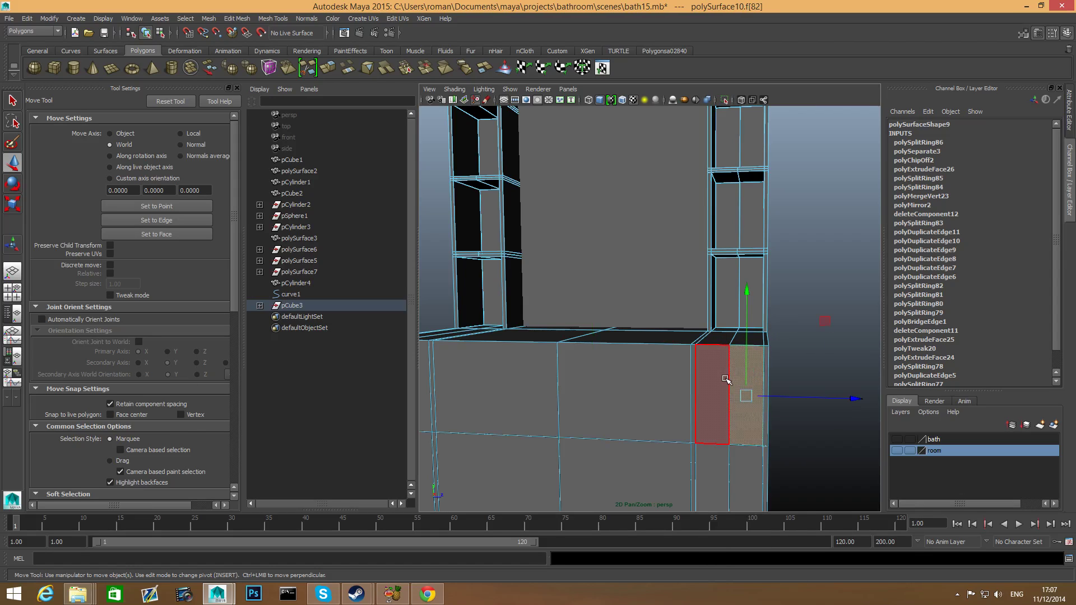
key(F8)
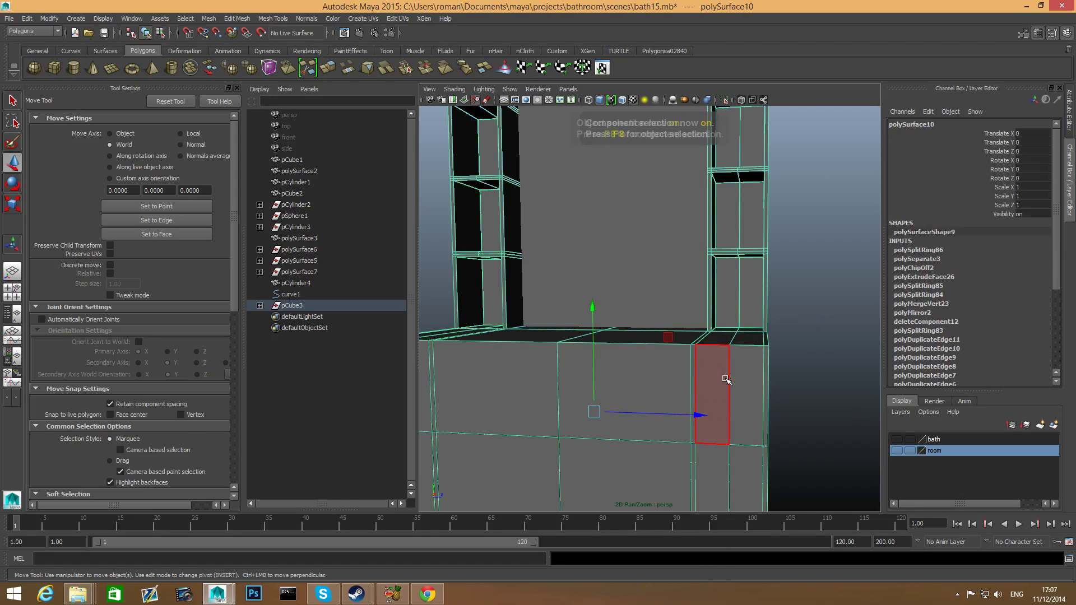
shift+right_drag(745, 329, 700, 342)
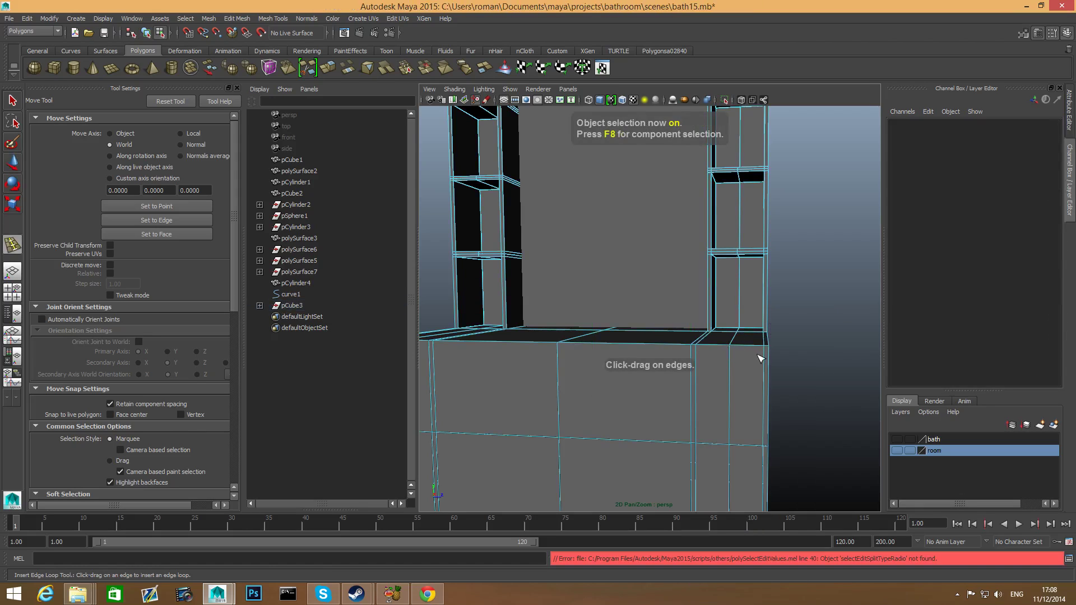
click(766, 349)
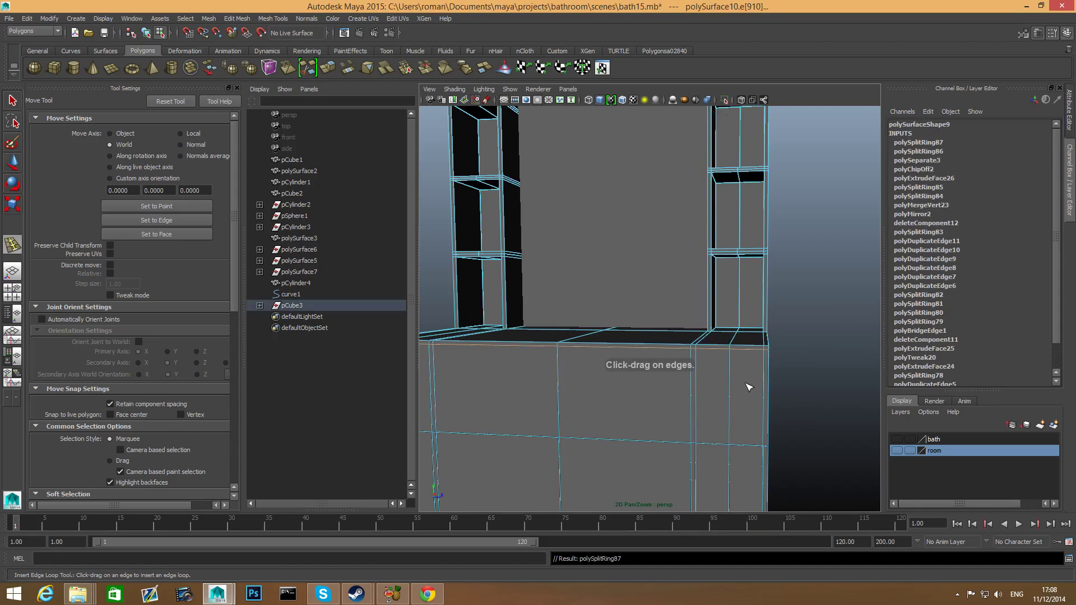
Step: Insert two more edge loops around the base, one just above and one just below the mid-height division
alt+drag(745, 382, 732, 355)
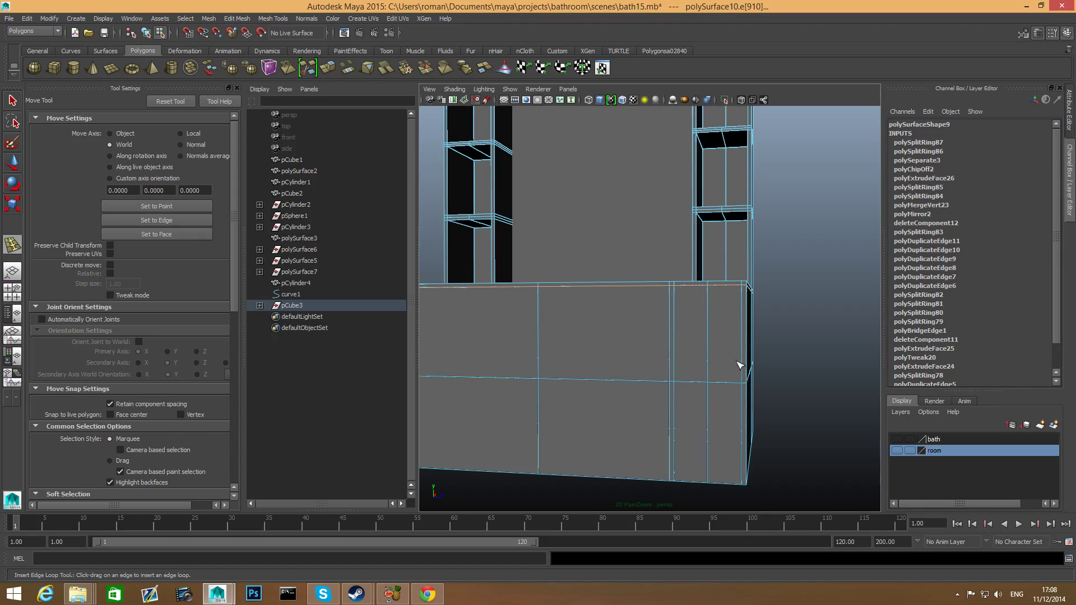
click(749, 383)
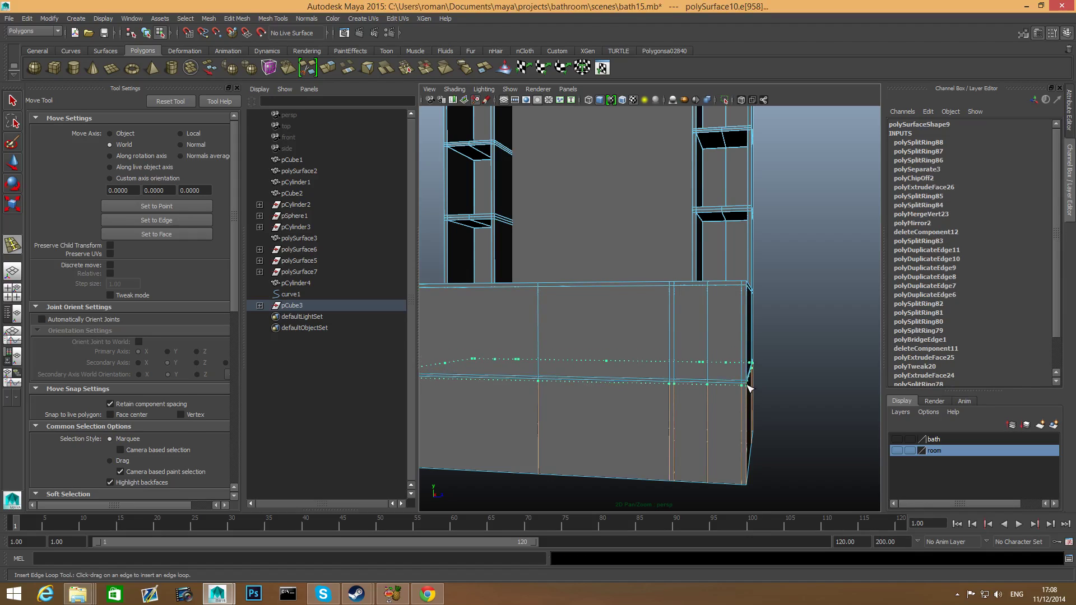
click(749, 387)
mouse_move(713, 410)
alt+mouse_down()
mouse_move(753, 420)
mouse_move(705, 416)
alt+mouse_up()
alt+middle_drag(704, 416, 663, 401)
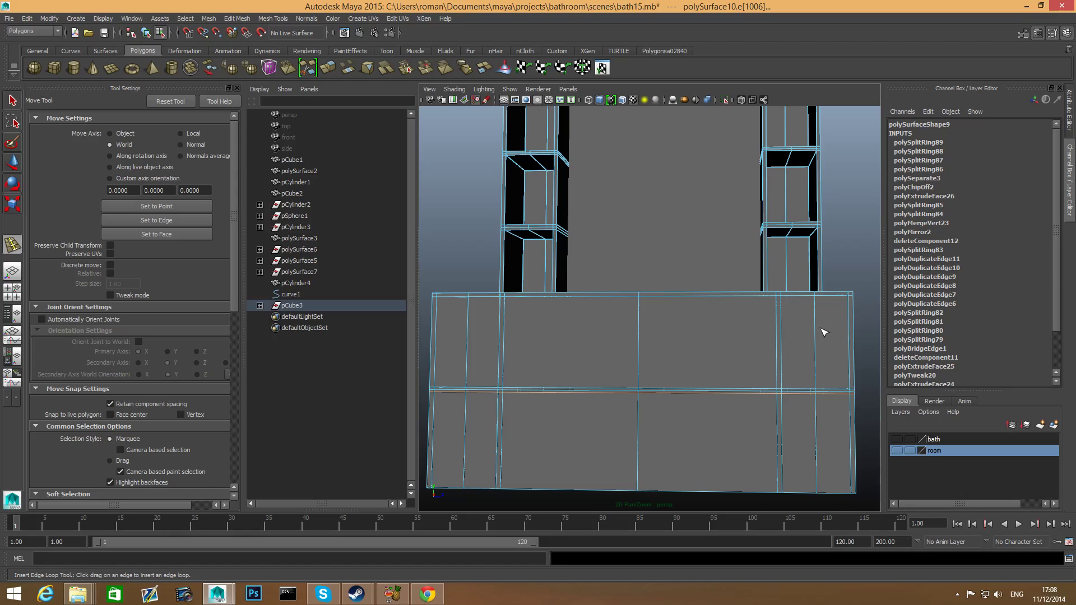
Step: Extrude the two upper front faces at each end of the base inward to form side compartments
right_drag(634, 345, 629, 361)
key(q)
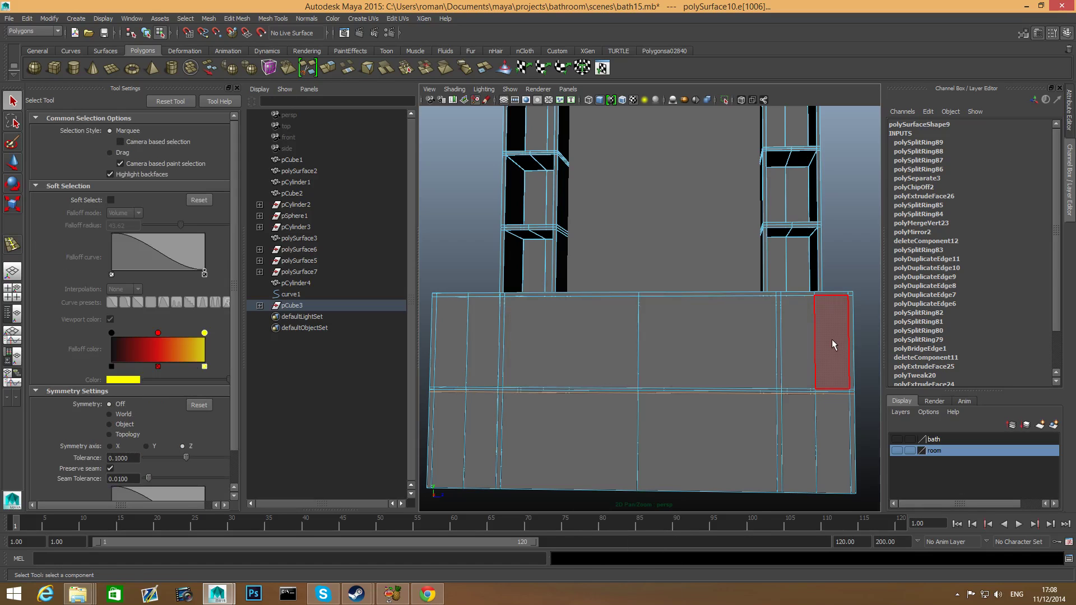
click(829, 344)
shift+click(806, 347)
shift+click(482, 351)
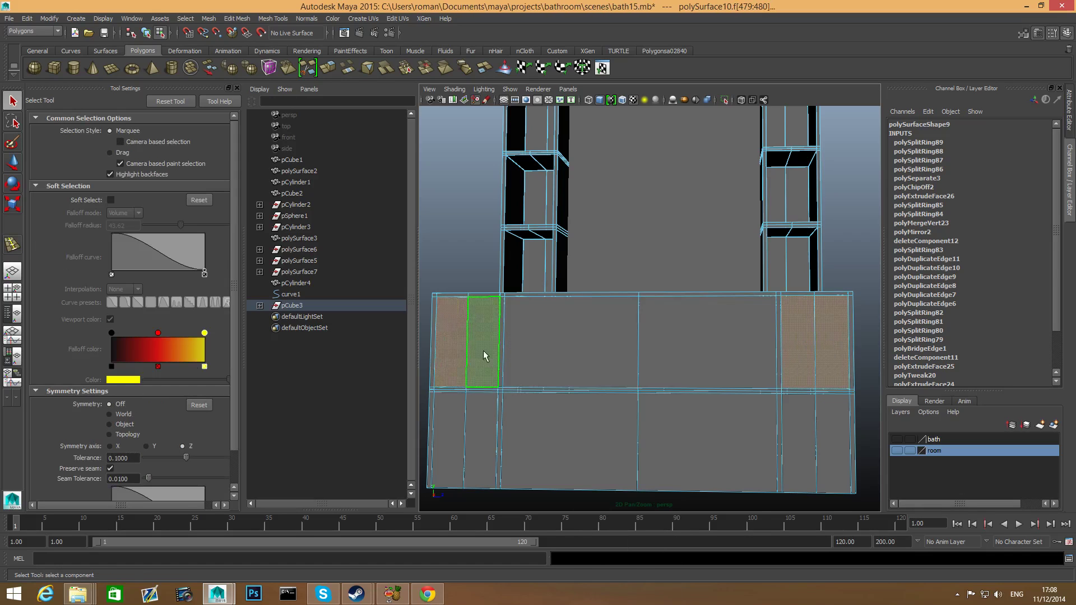
alt+drag(485, 356, 505, 374)
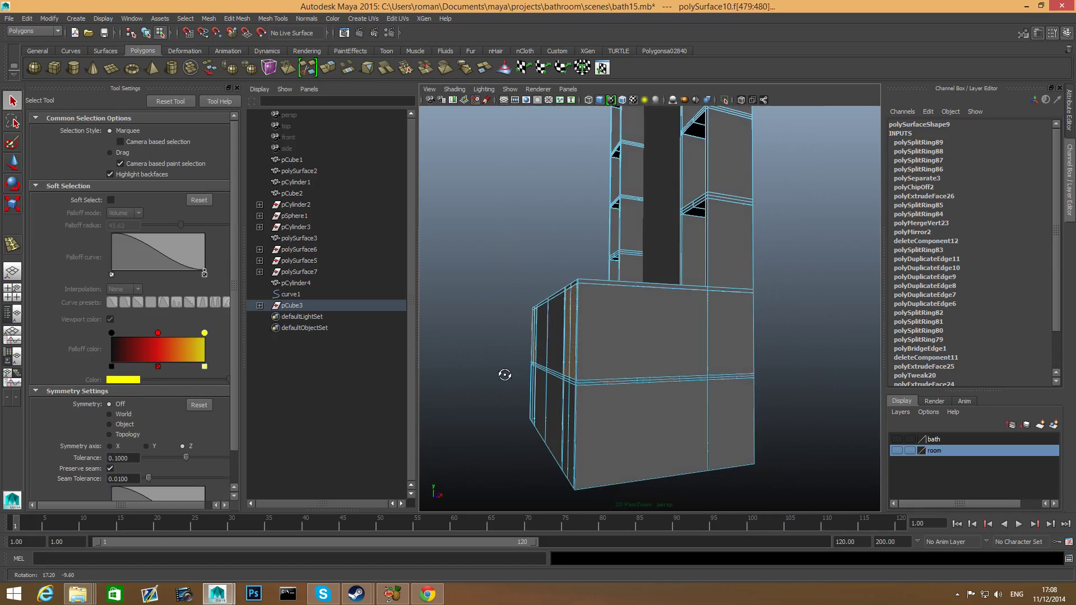
key(ctrl+e)
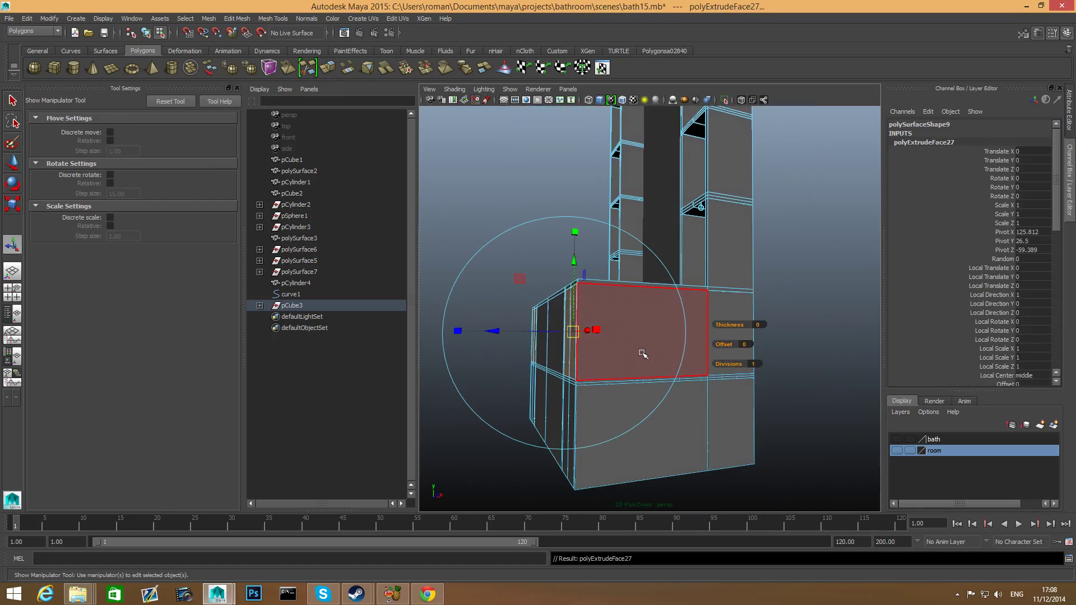
alt+drag(641, 353, 563, 385)
alt+middle_drag(563, 385, 662, 372)
drag(487, 373, 643, 386)
key(F8)
Step: Extrude the two middle upper front faces of the base inward, to a Local Translate Z of about -28.5
scroll(538, 394, down, 5)
scroll(650, 381, up, 4)
right_drag(684, 339, 685, 366)
click(672, 370)
shift+click(597, 386)
scroll(601, 395, down, 3)
alt+drag(565, 409, 584, 389)
alt+middle_drag(584, 389, 609, 396)
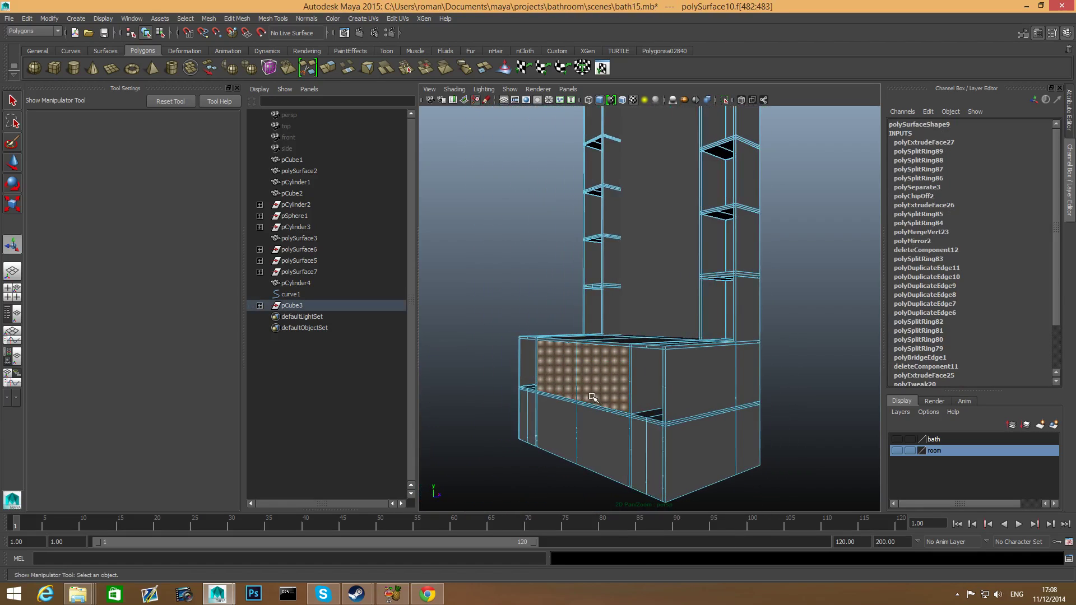
alt+drag(593, 396, 620, 392)
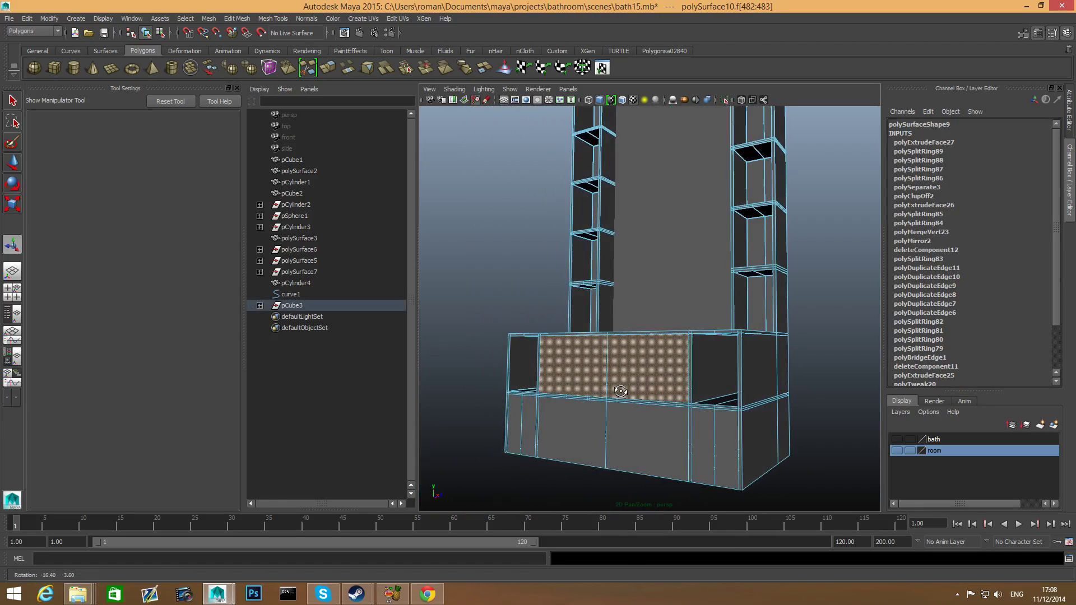
click(326, 67)
alt+drag(497, 206, 577, 388)
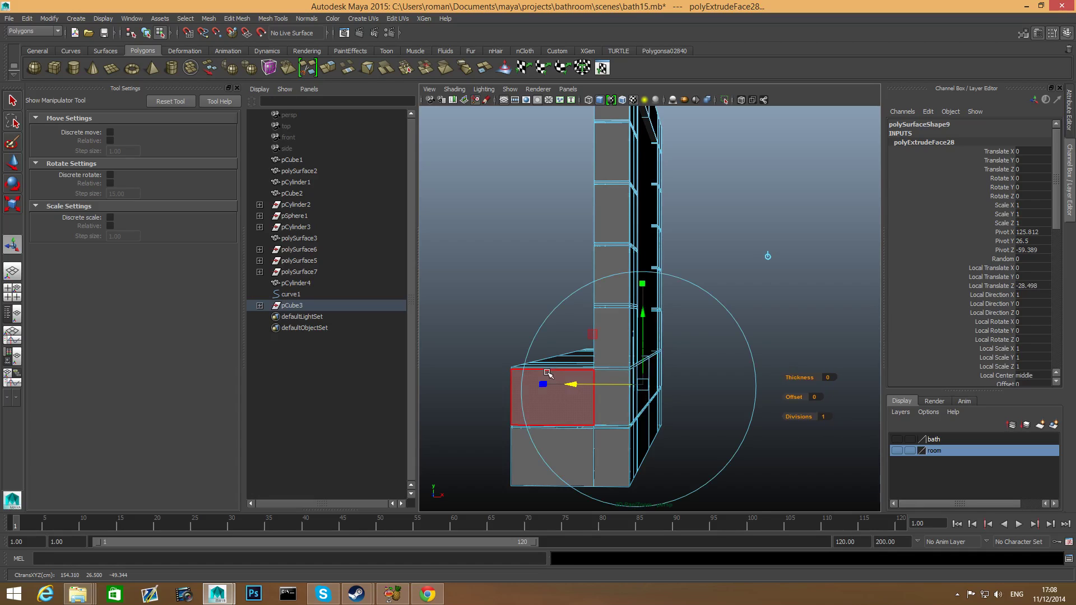
key(F8)
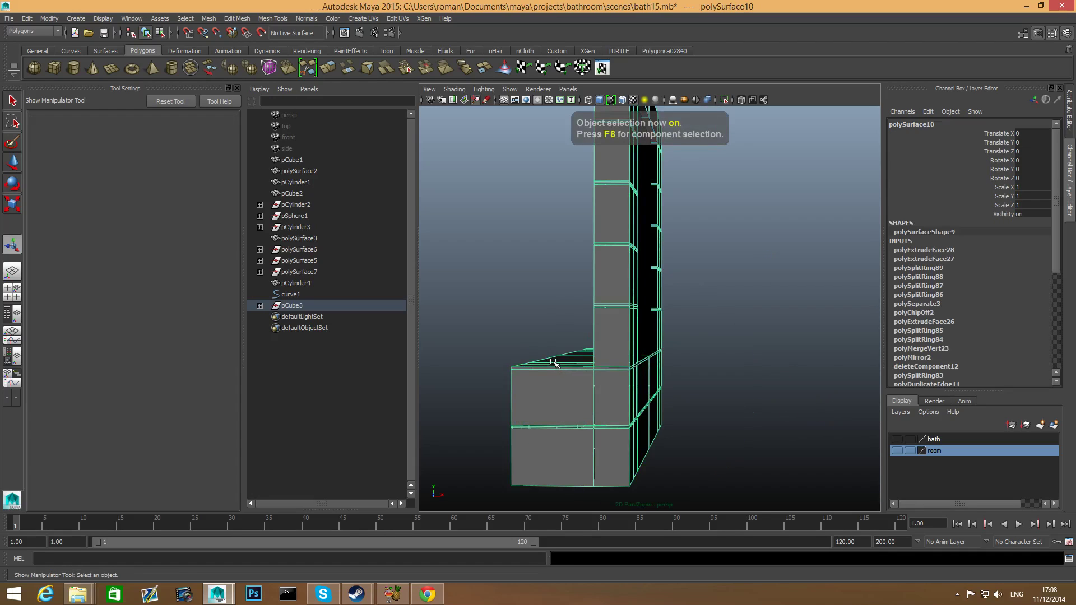
Step: Extract all inner faces of the base's middle compartment as a separate piece with Extract Faces
alt+drag(556, 365, 650, 348)
right_click(696, 333)
right_drag(697, 332, 697, 357)
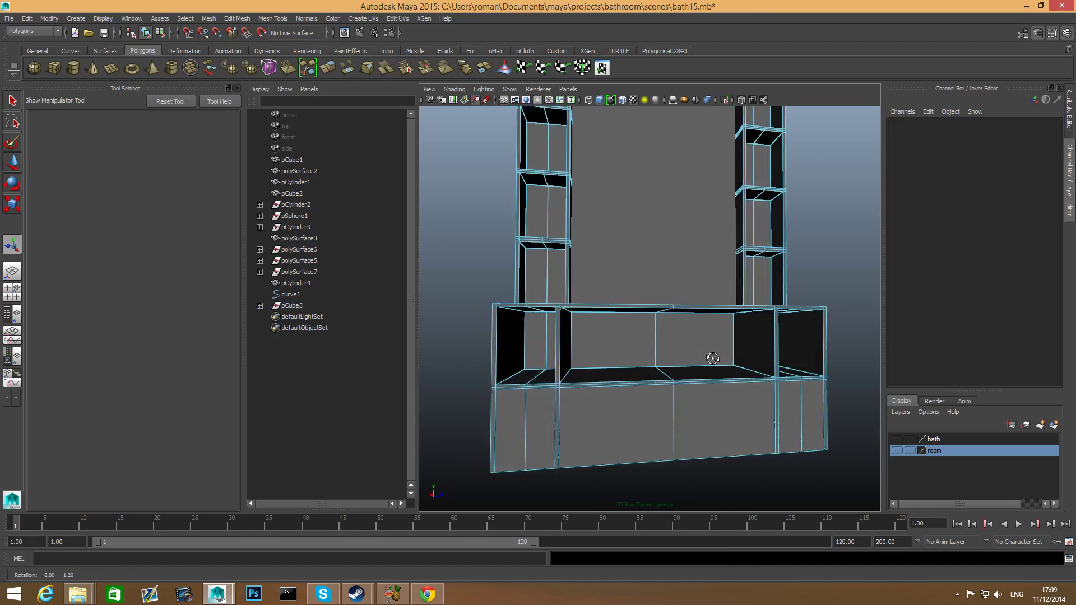
click(700, 334)
alt+drag(700, 335, 689, 373)
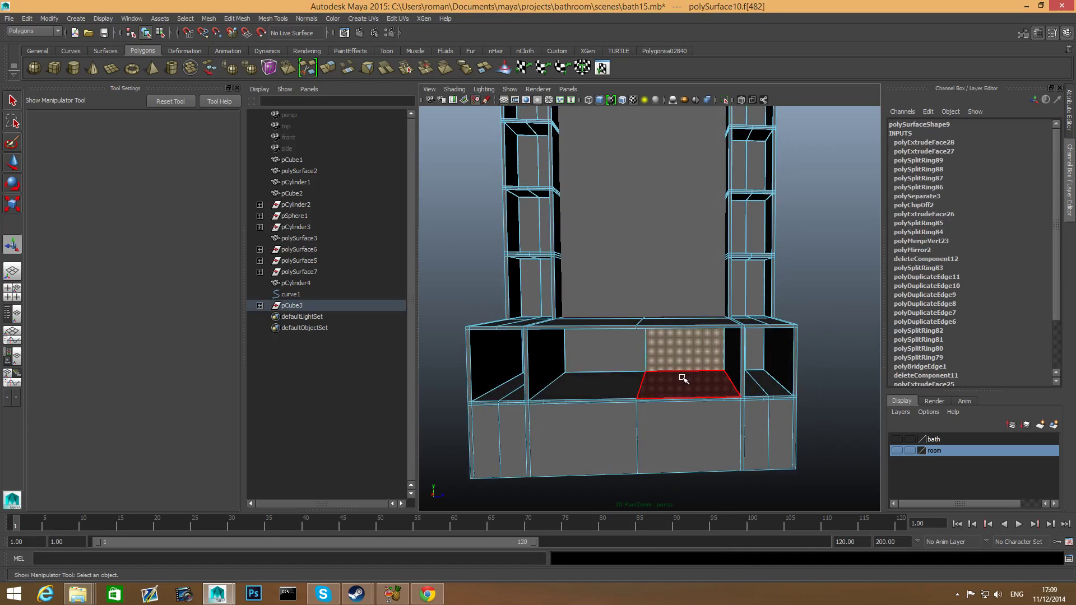
shift+click(681, 380)
shift+click(639, 381)
shift+click(613, 359)
alt+drag(575, 360, 579, 286)
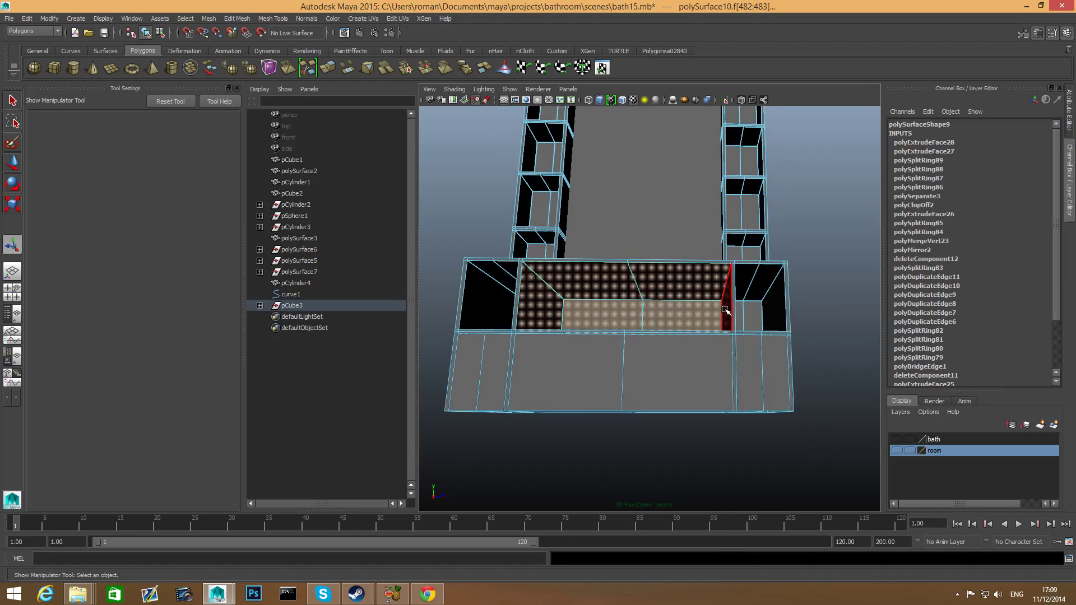
alt+drag(682, 335, 700, 353)
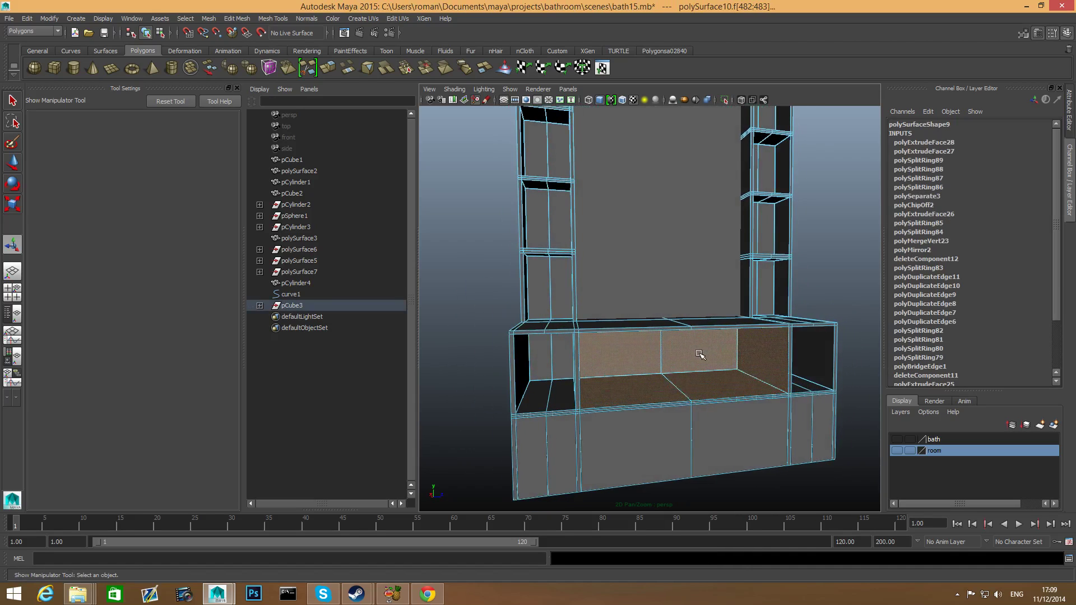
shift+right_click(700, 353)
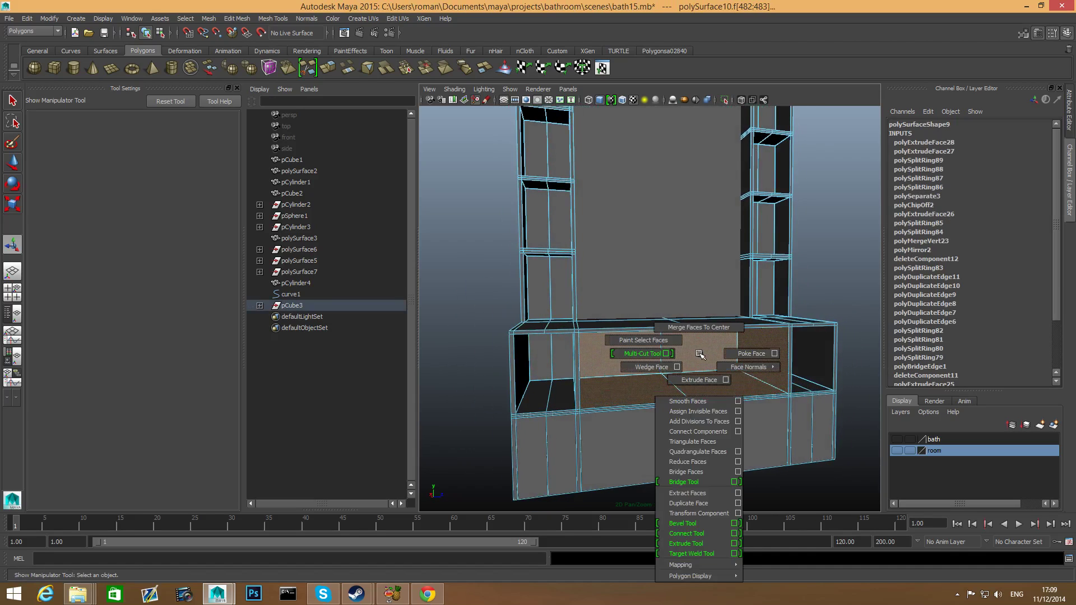
click(716, 495)
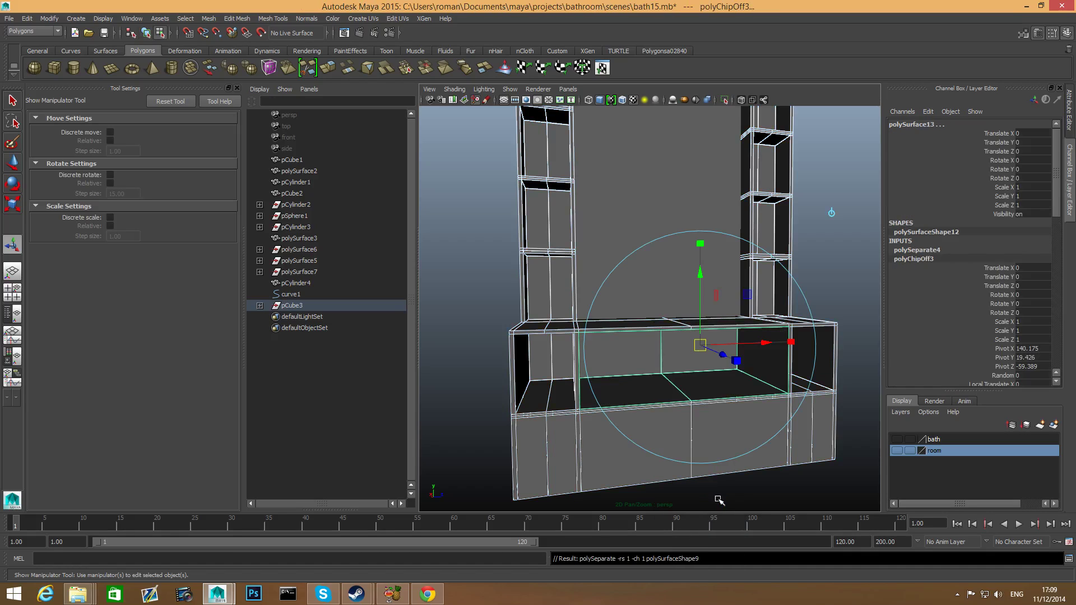
key(F8)
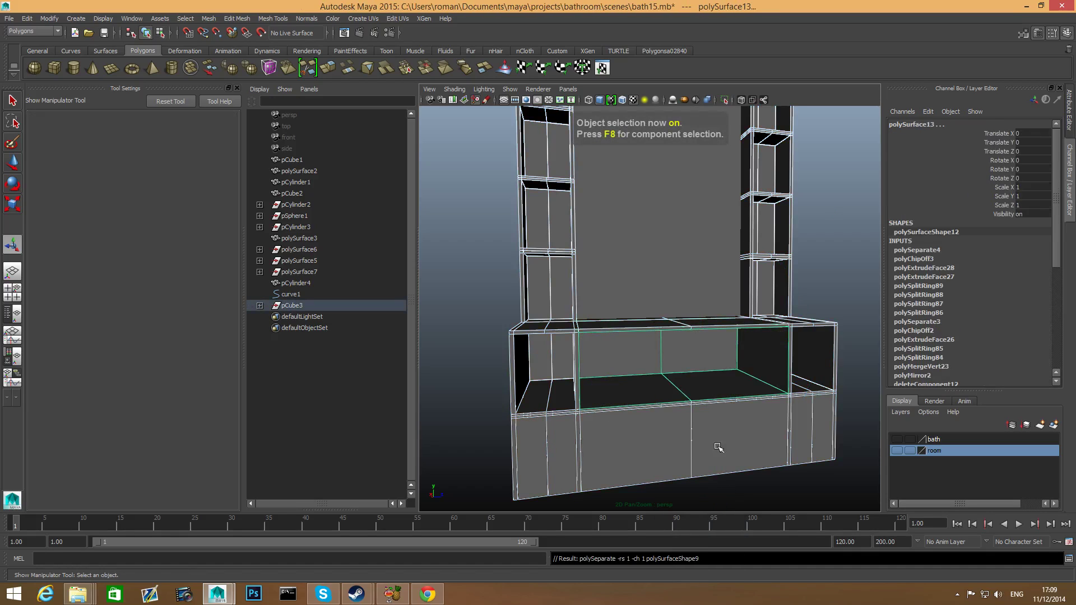
Step: Move the extracted compartment piece along X until it stands out in front of the base as a drawer
ctrl+drag(510, 449, 666, 487)
scroll(684, 451, down, 3)
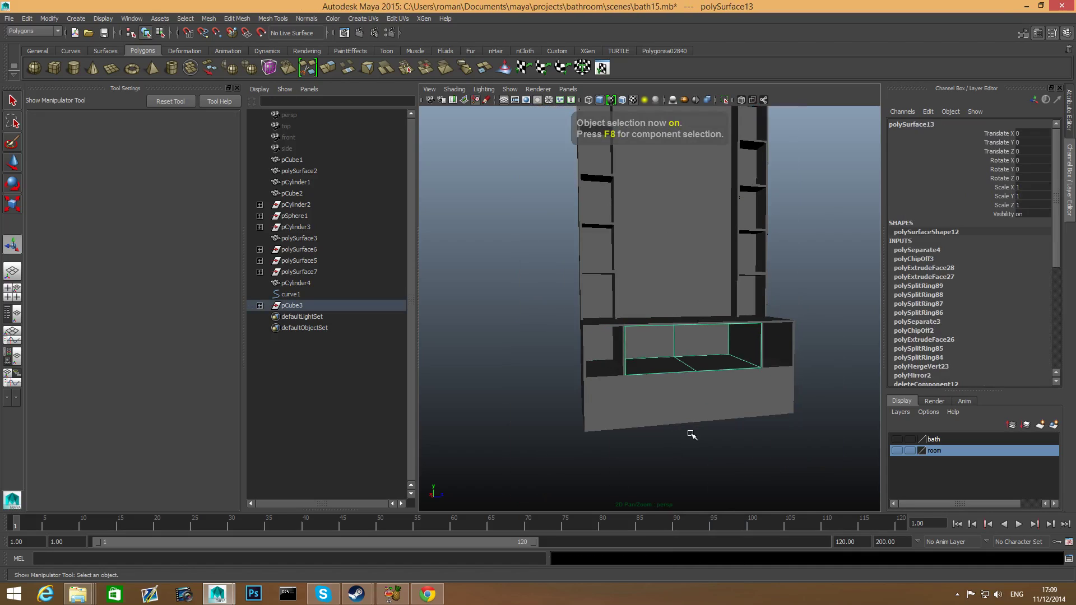
alt+drag(691, 434, 640, 436)
key(w)
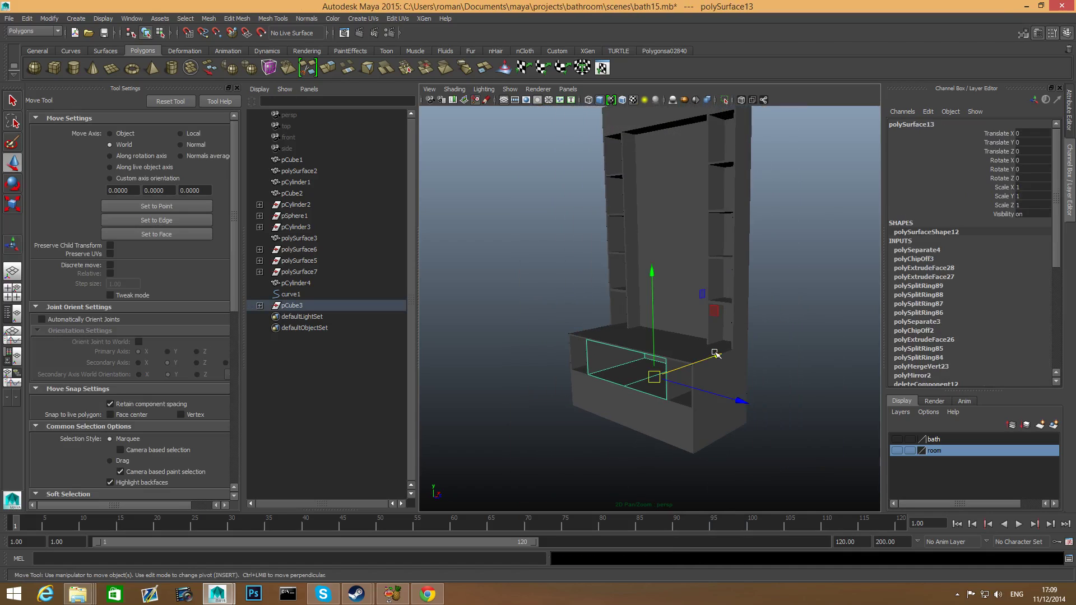
drag(715, 353, 665, 386)
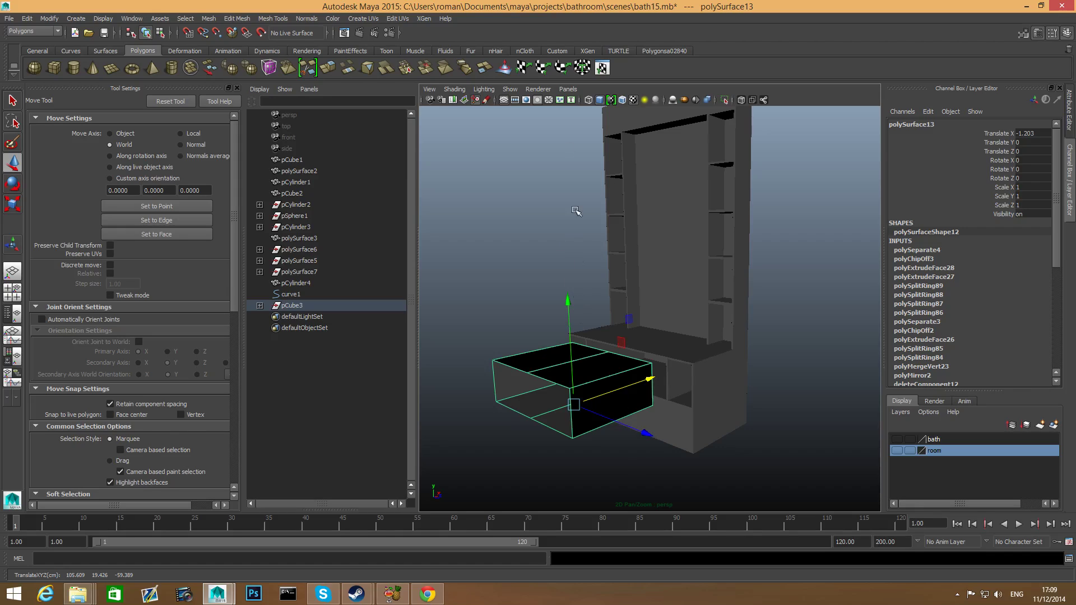
Step: Reverse the face normals of the extracted drawer piece so that its faces point outward
click(308, 19)
click(318, 102)
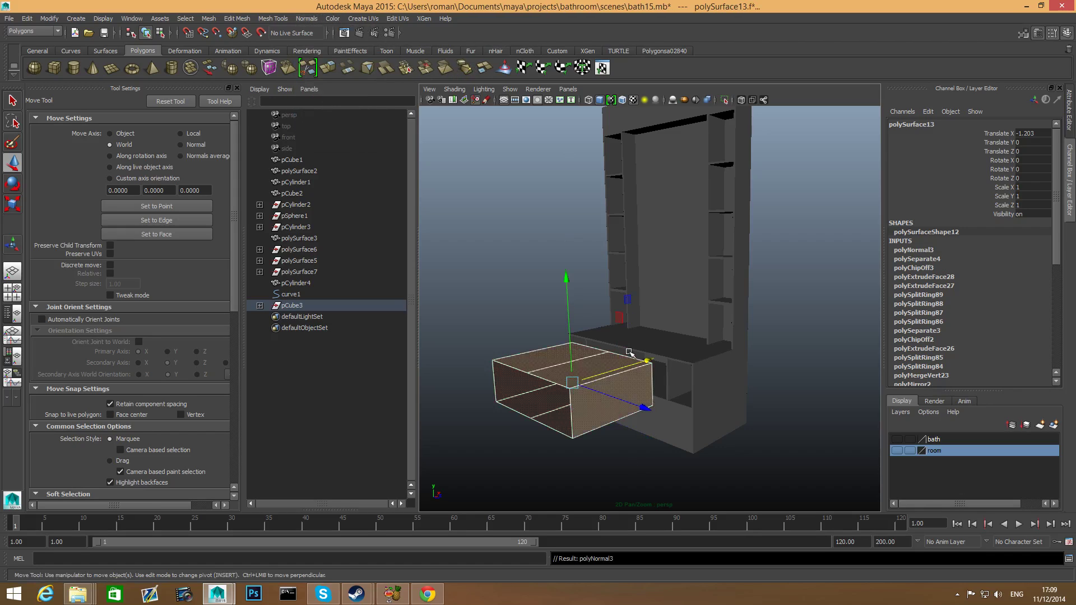
key(F8)
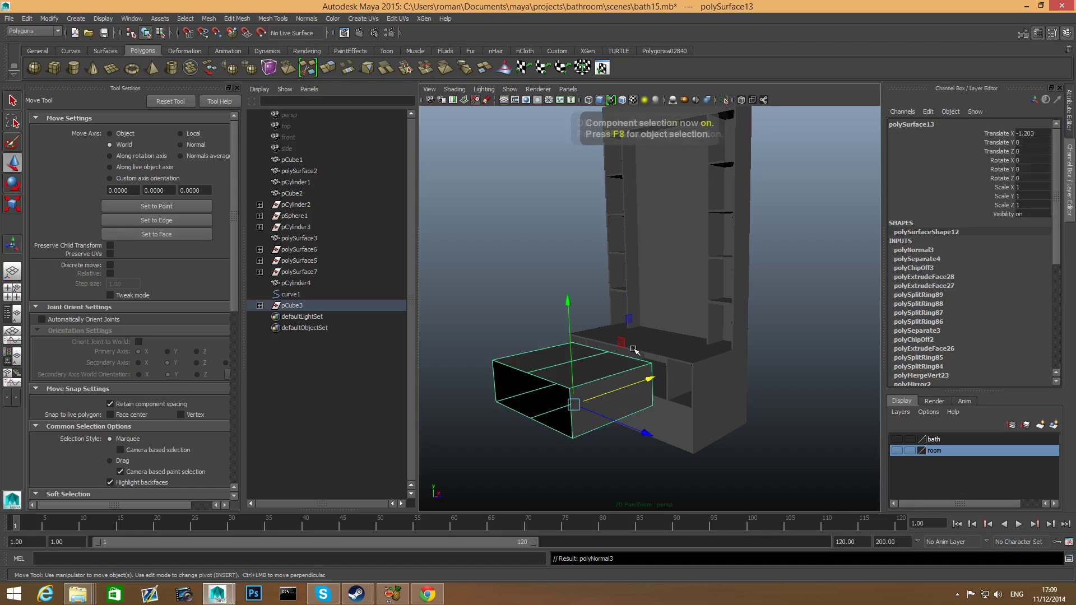
Step: Close the drawer piece's open front by selecting its border edges and applying Fill Hole
scroll(557, 409, up, 3)
alt+middle_drag(557, 410, 599, 410)
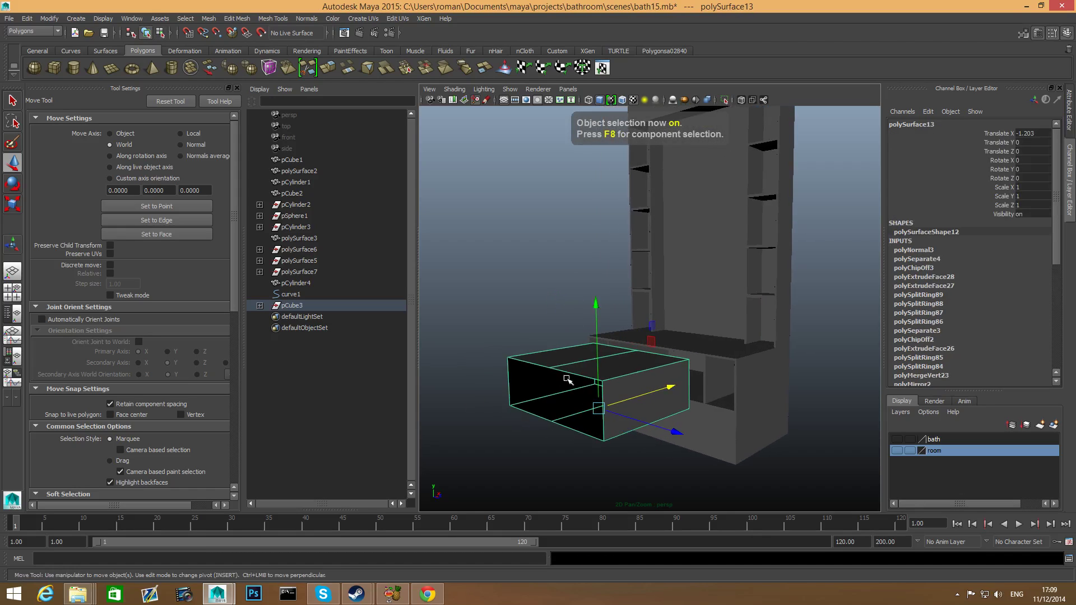
right_drag(566, 372, 568, 314)
click(582, 368)
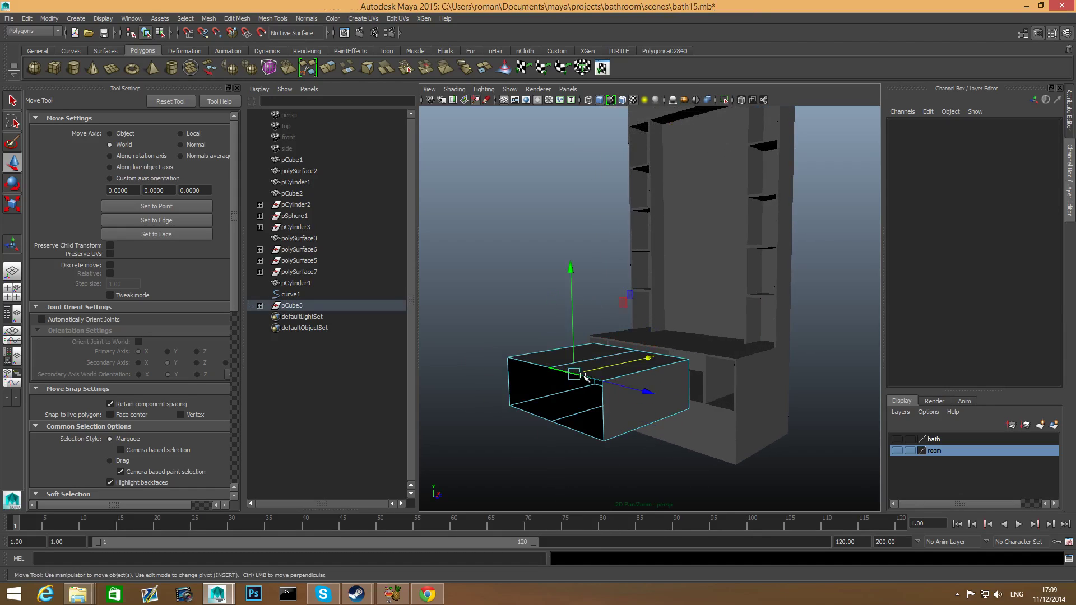
alt+drag(620, 432, 605, 430)
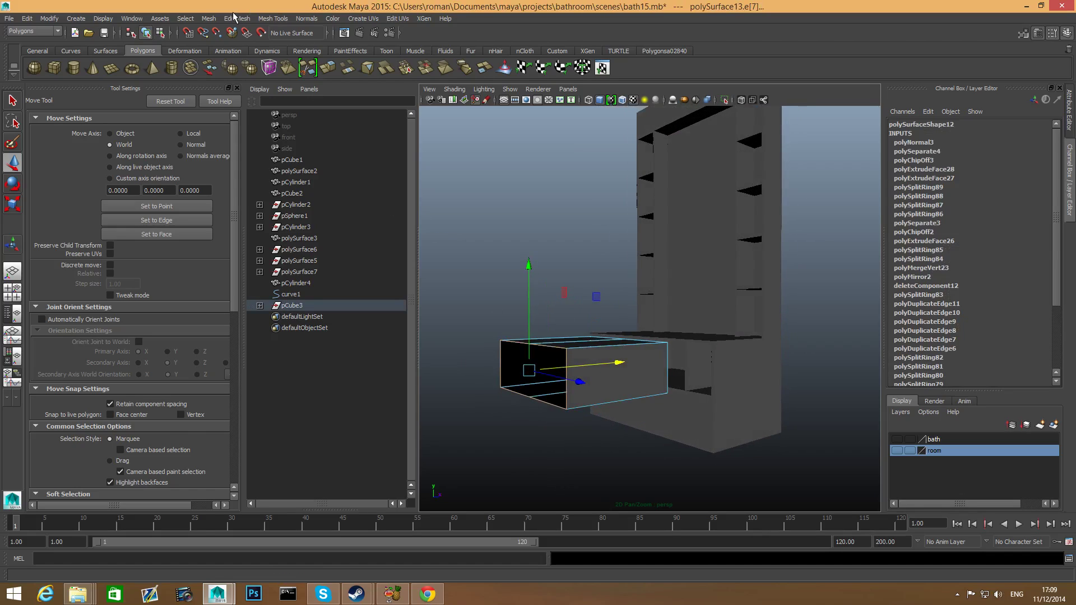
click(209, 18)
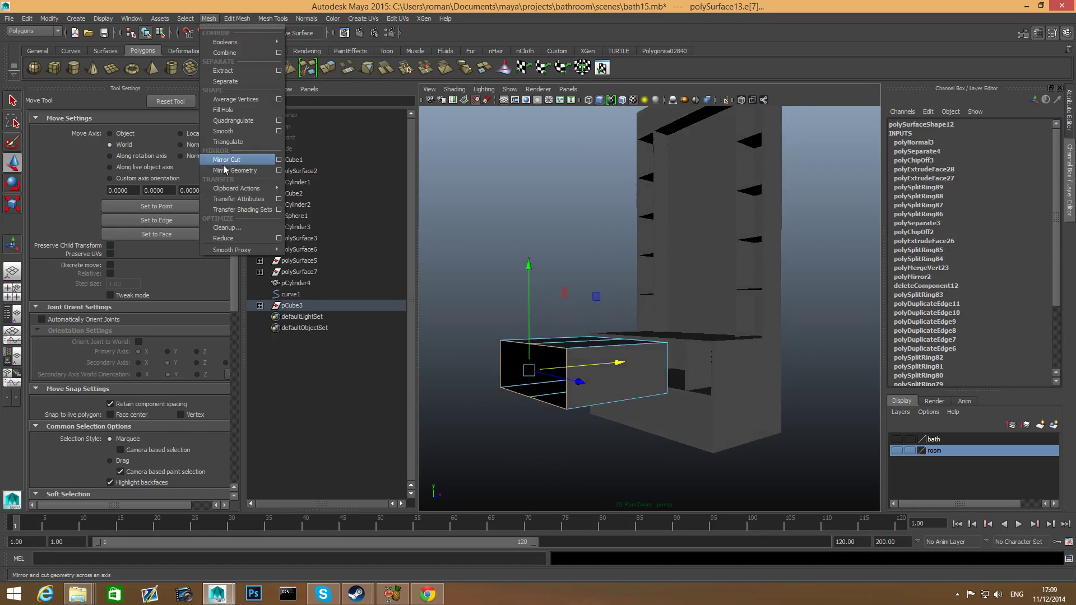
click(221, 114)
Step: Delete the drawer's existing centre edges and split it with a complete vertical loop through its middle
alt+drag(563, 336, 577, 391)
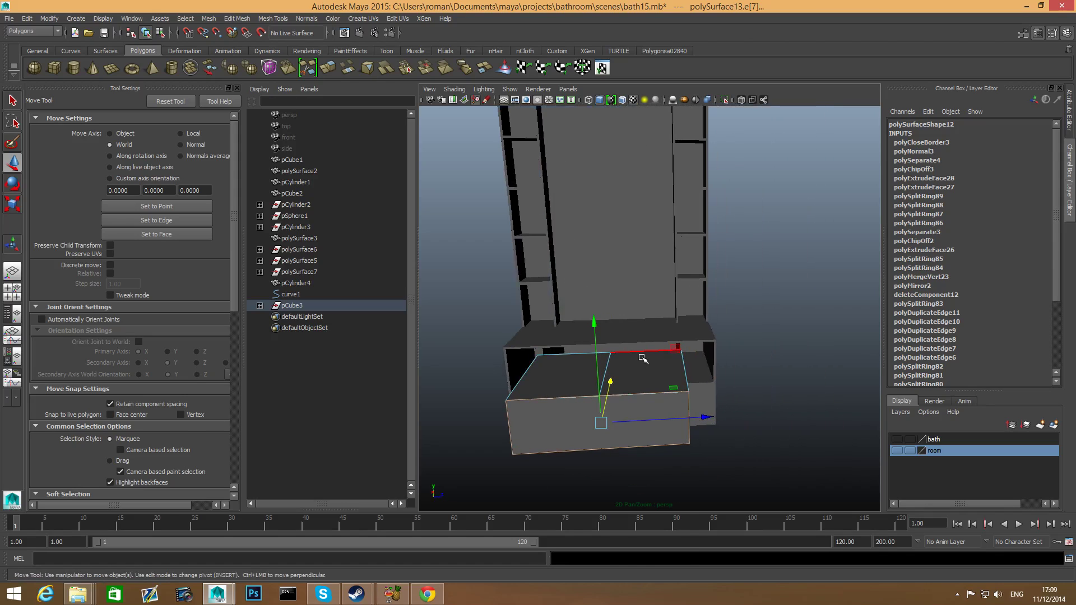
right_drag(642, 340, 642, 315)
double_click(606, 372)
alt+drag(636, 431, 618, 344)
shift+right_drag(618, 343, 602, 381)
click(593, 357)
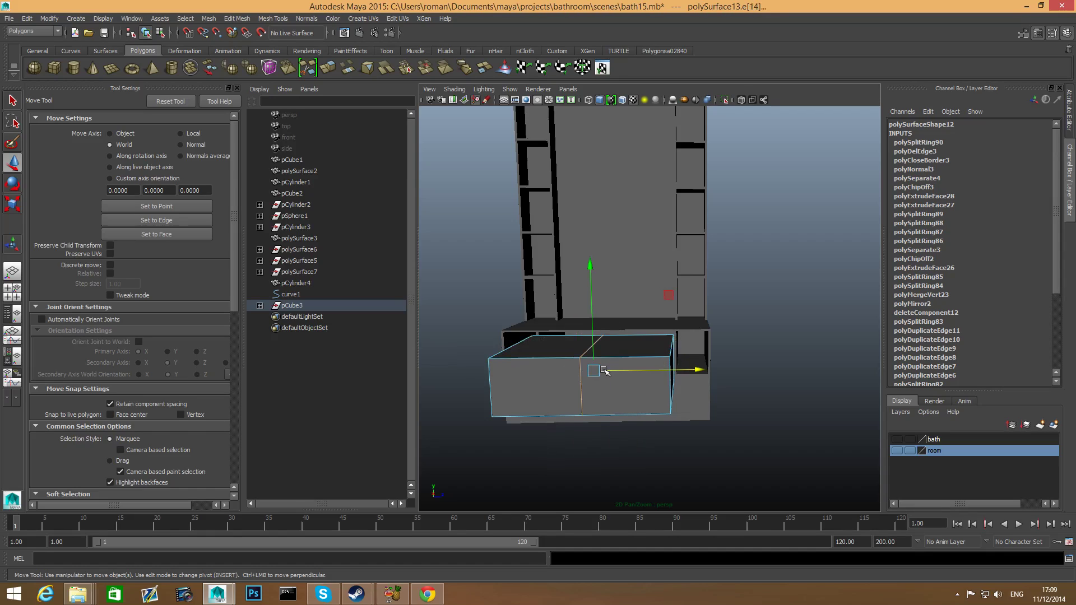
Step: Split the drawer horizontally at mid-height and duplicate that loop out close to the upper and lower edges with the Duplicate Edge Loop tool
click(669, 377)
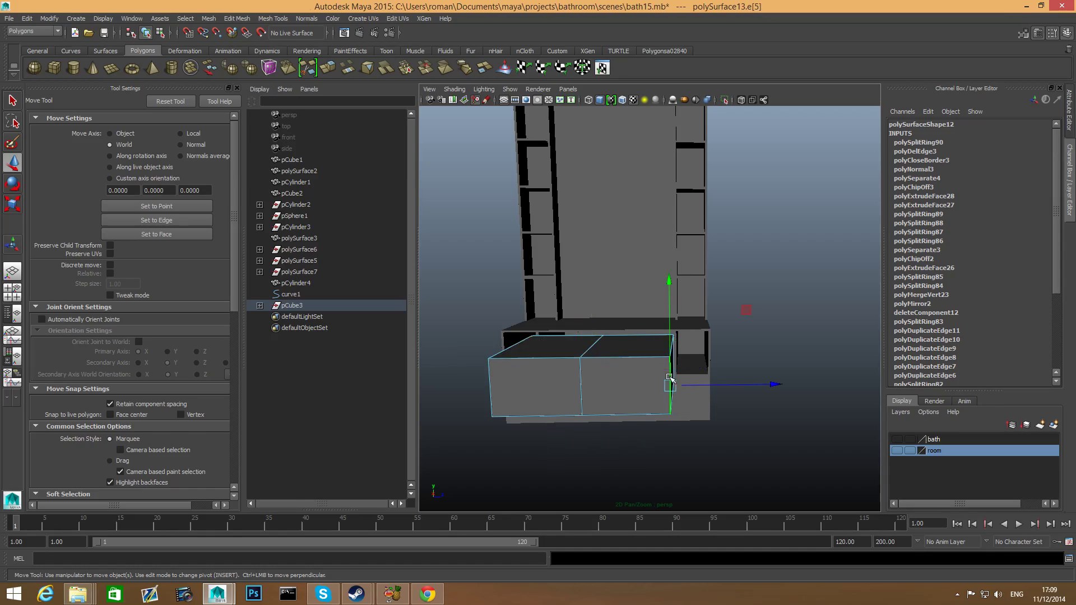
shift+right_drag(670, 377, 672, 412)
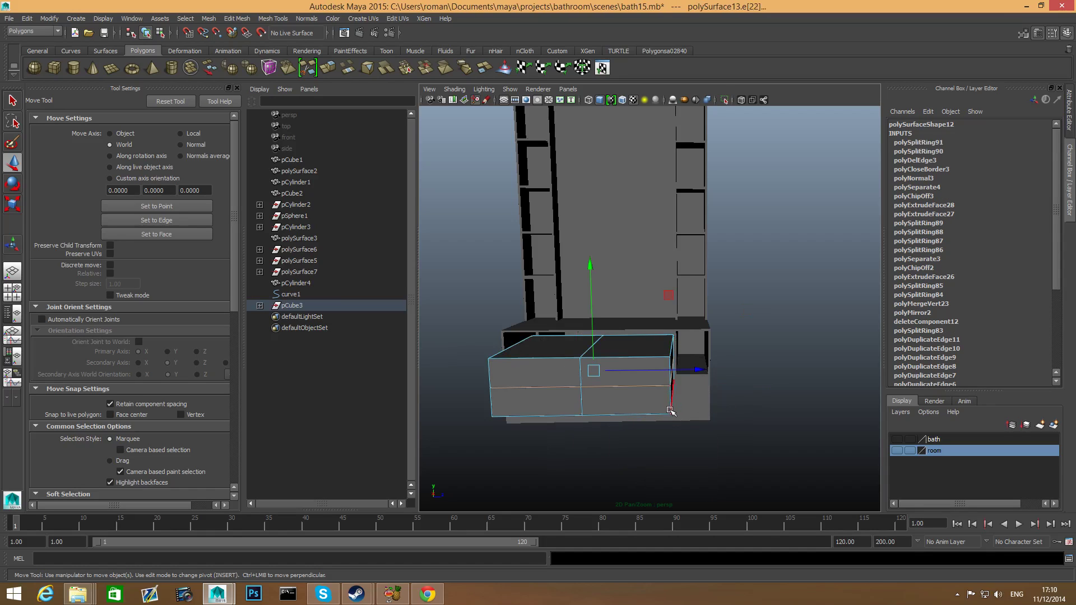
alt+drag(673, 412, 611, 400)
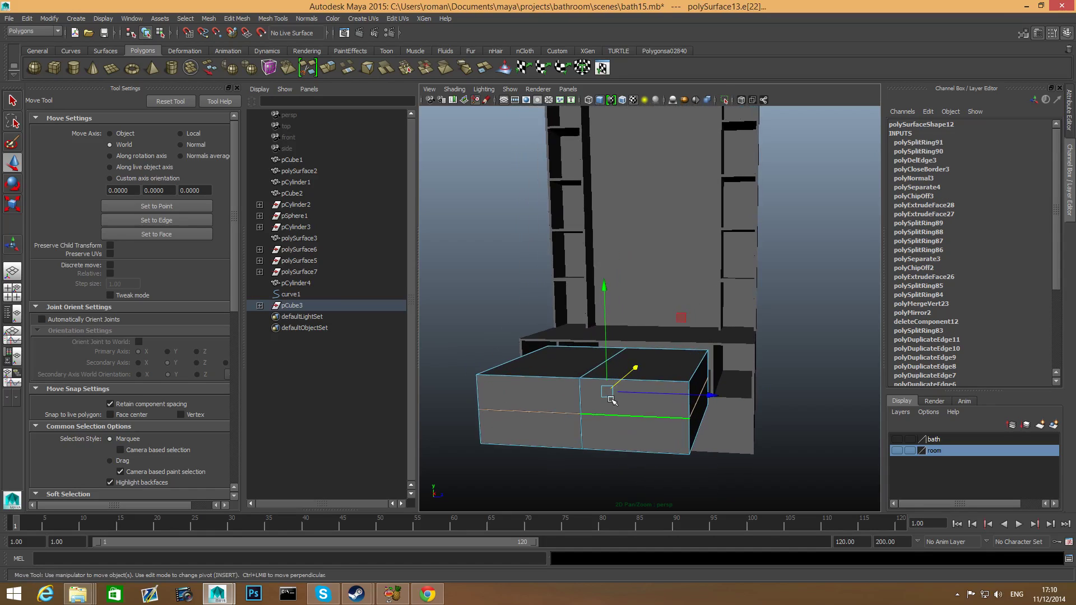
shift+right_drag(610, 405, 611, 451)
drag(616, 420, 687, 427)
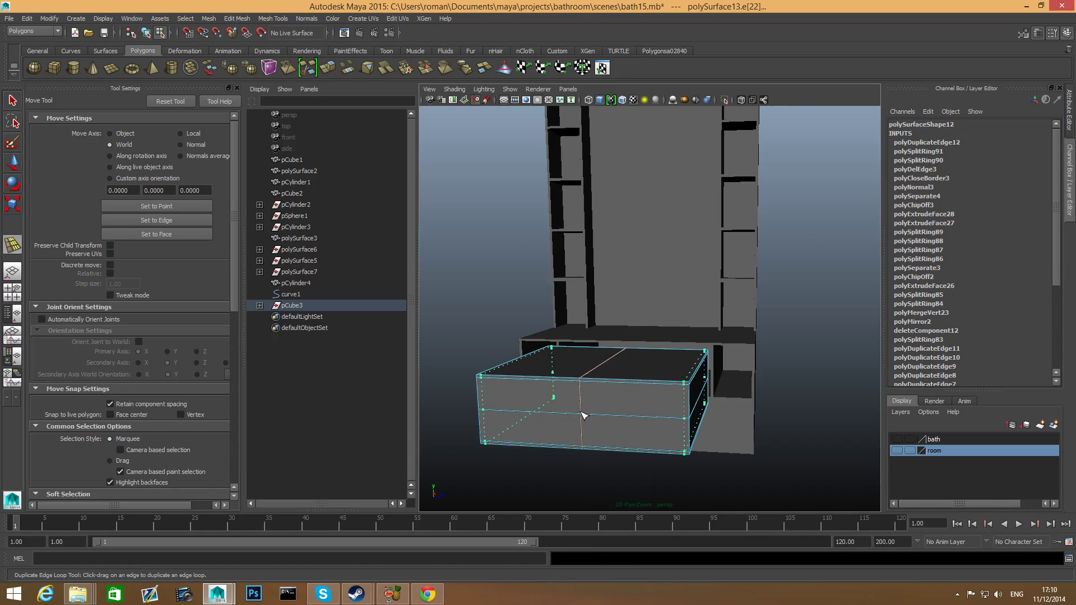
Step: Duplicate the drawer's vertical centre loop outward to place a loop close to each end
click(583, 415)
alt+drag(583, 415, 685, 437)
key(q)
Step: Split the drawer midway along its depth and duplicate that loop out close to the front and back edges
click(741, 439)
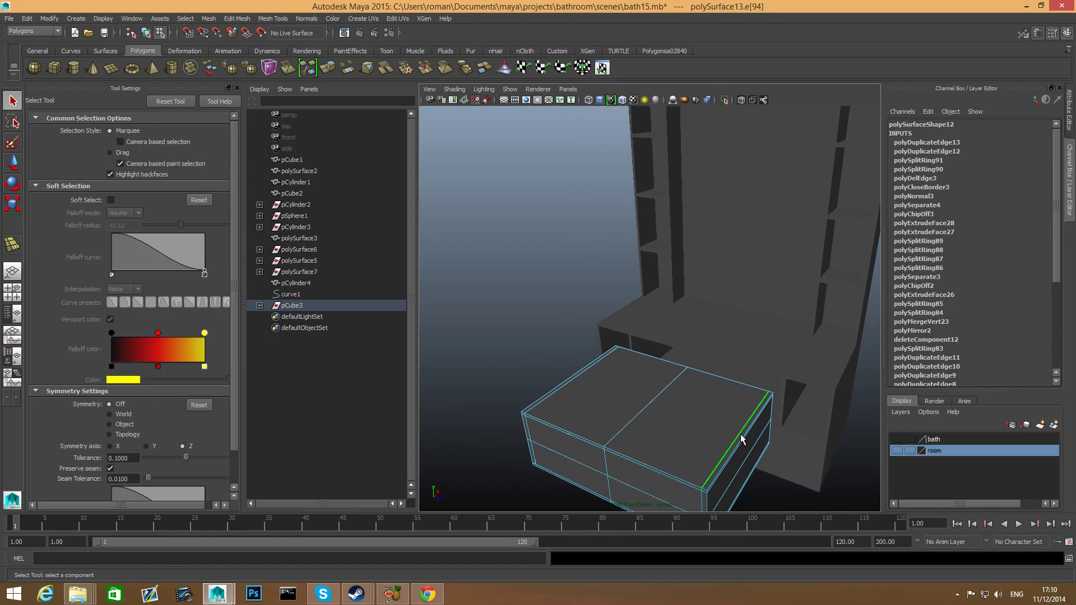
shift+right_drag(736, 445, 723, 468)
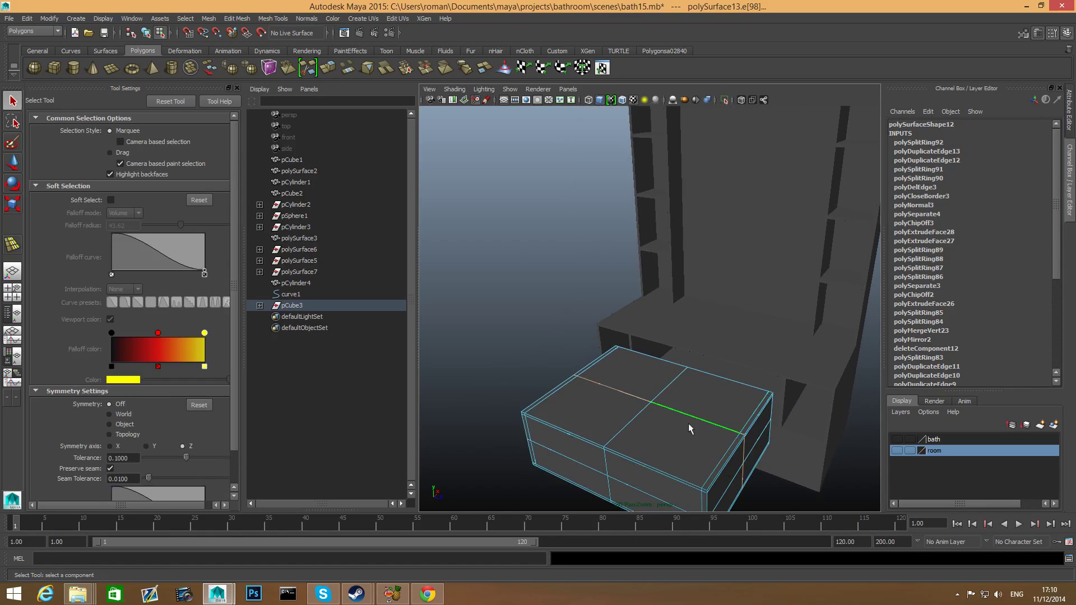
shift+right_drag(631, 393, 630, 408)
shift+right_drag(632, 456, 633, 455)
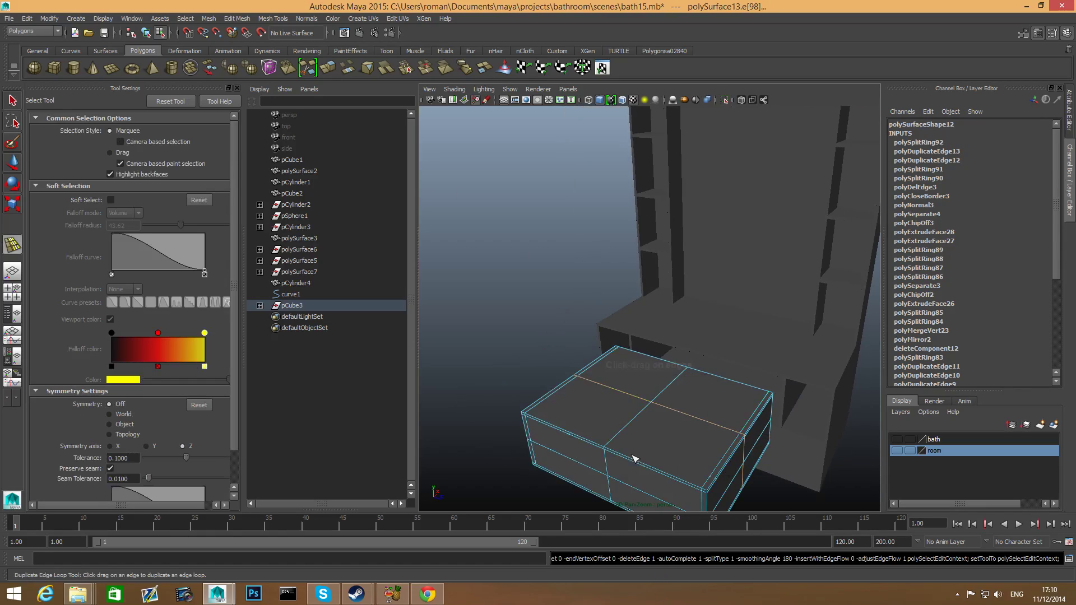
drag(690, 415, 717, 372)
Step: Extrude the four large faces on the drawer's upper side downward to hollow out its interior
right_click(668, 416)
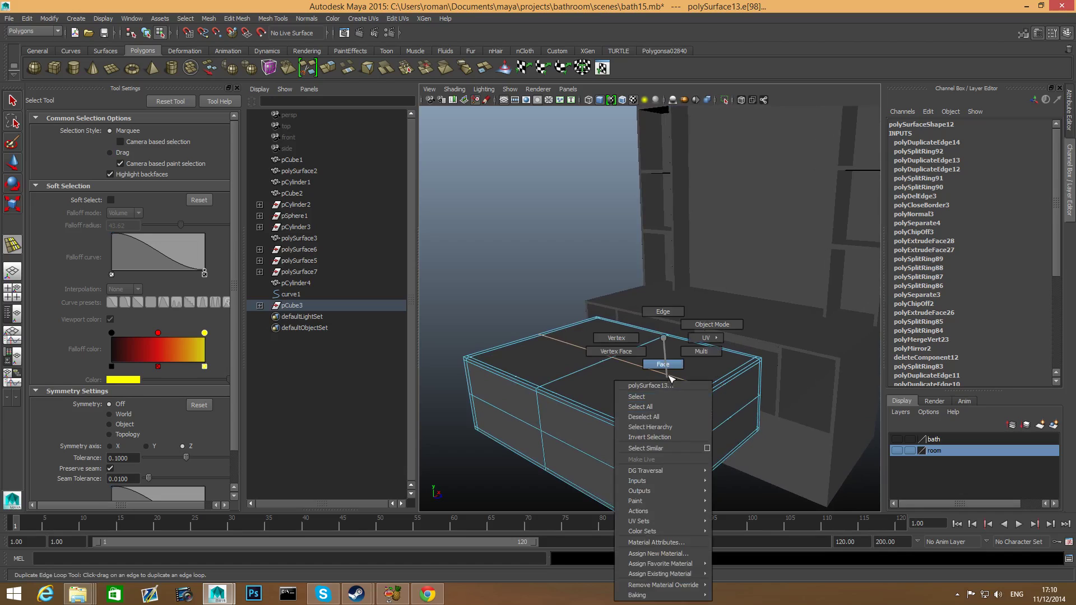
click(664, 365)
click(675, 364)
shift+click(622, 348)
shift+click(555, 363)
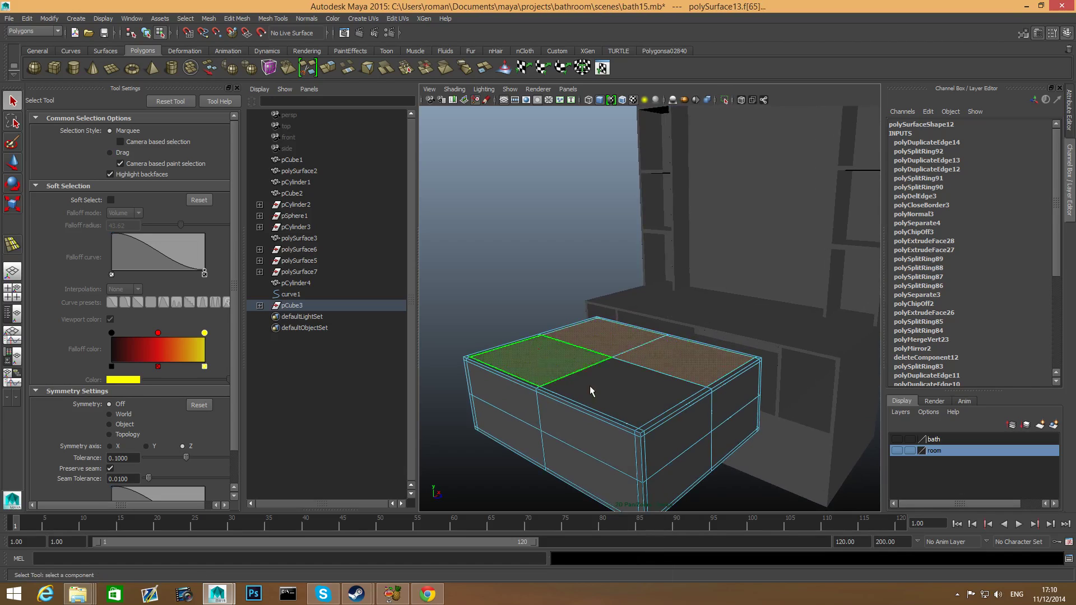
shift+click(619, 396)
alt+drag(656, 438, 696, 443)
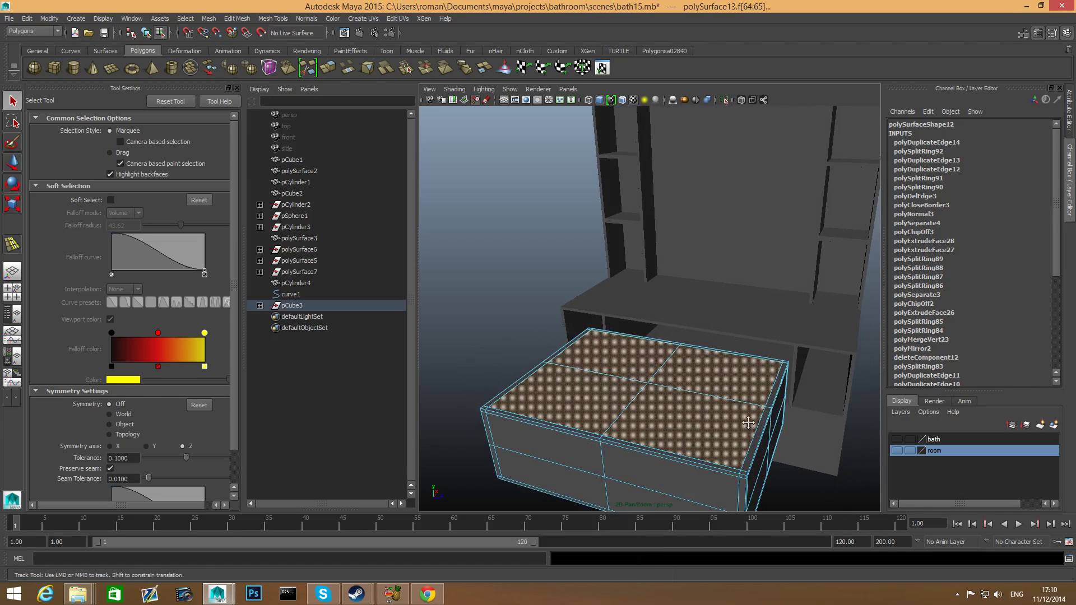
alt+middle_drag(748, 423, 752, 392)
click(330, 68)
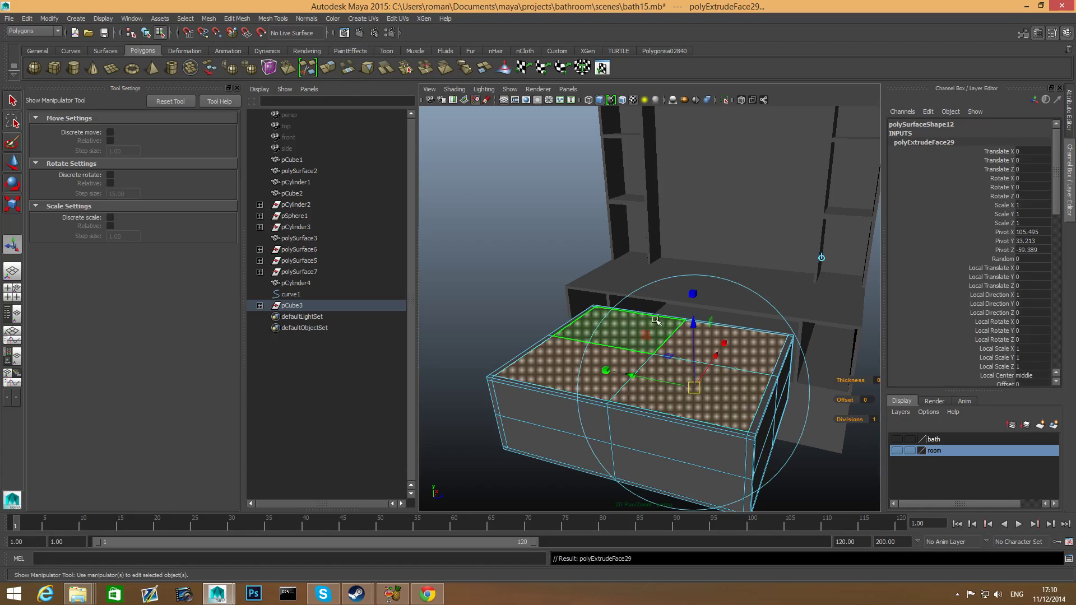
drag(693, 325, 695, 361)
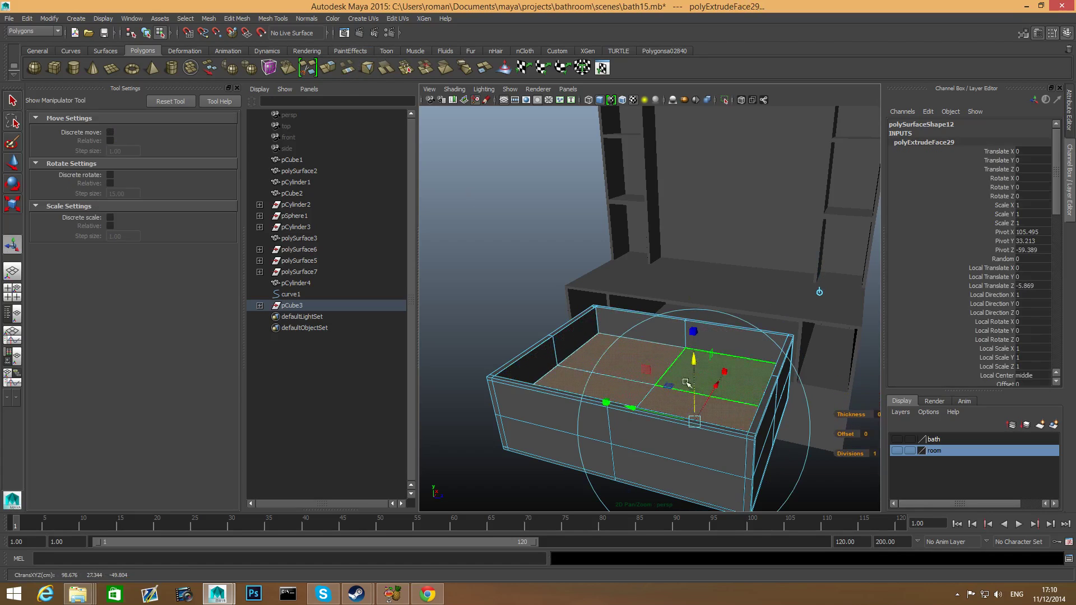
alt+drag(659, 420, 712, 314)
drag(733, 242, 735, 355)
key(F8)
Step: Extrude the drawer's four large front faces and scale them inward to 0.95, with the vertical scale at 0.831
right_drag(735, 337, 732, 371)
click(703, 376)
shift+click(606, 367)
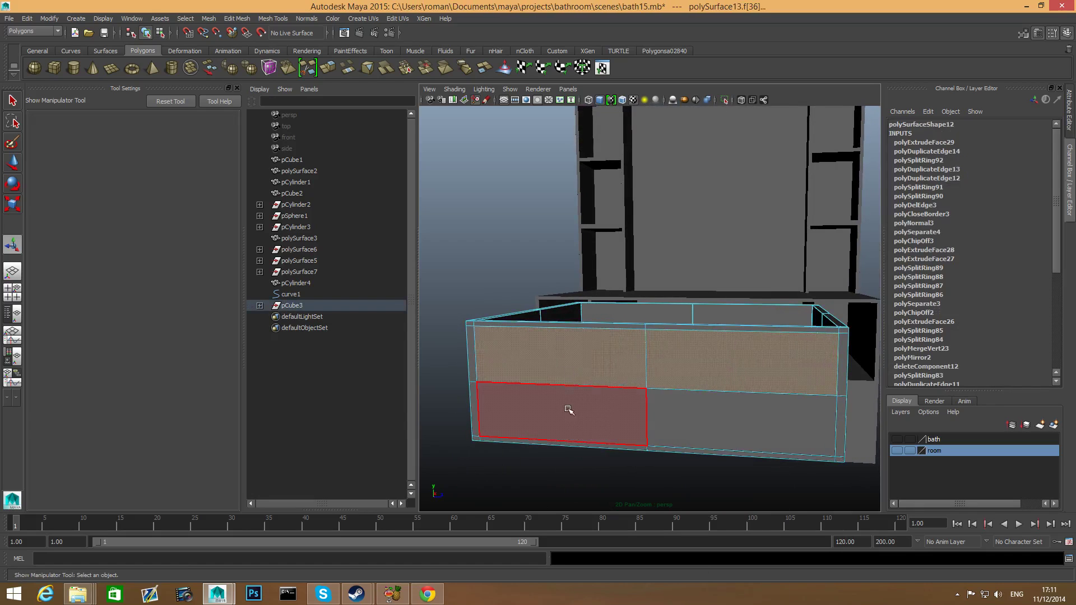
shift+click(569, 411)
shift+click(679, 414)
alt+drag(673, 416, 646, 410)
alt+middle_drag(646, 410, 670, 408)
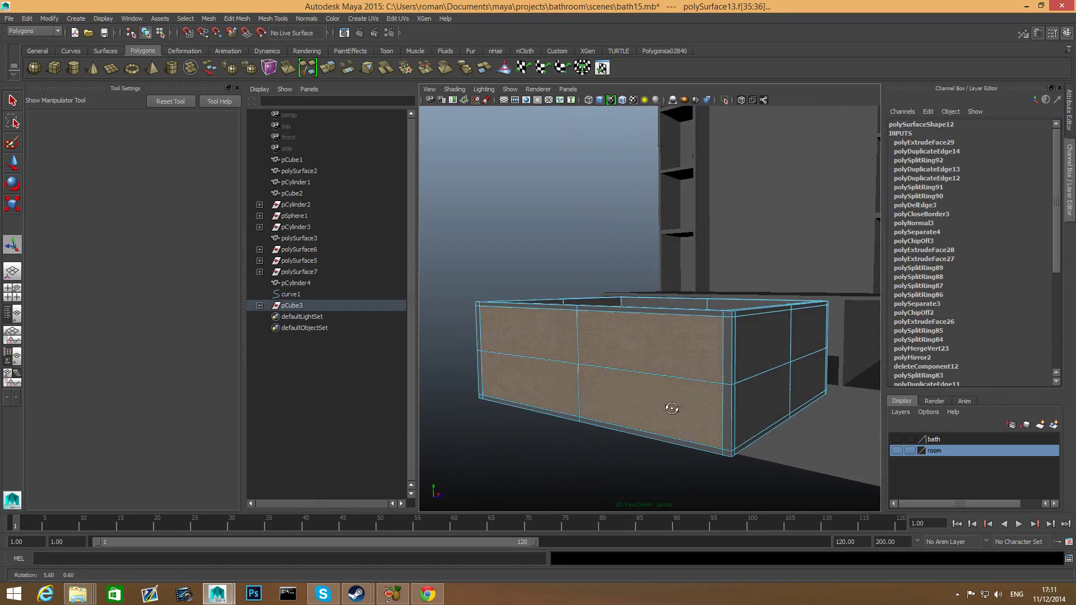
click(334, 69)
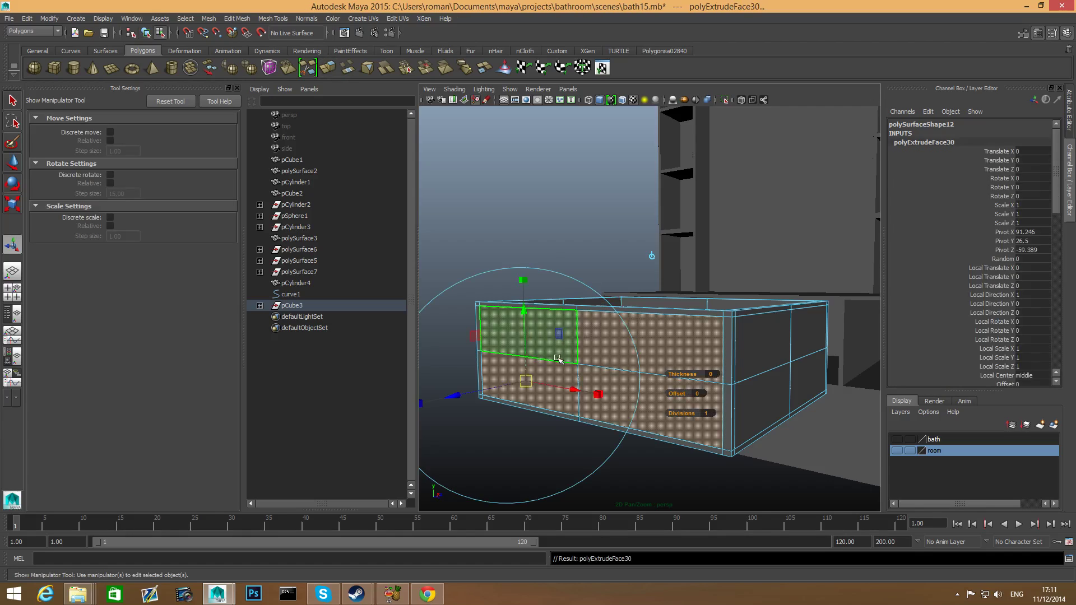
alt+middle_drag(558, 359, 595, 356)
click(568, 376)
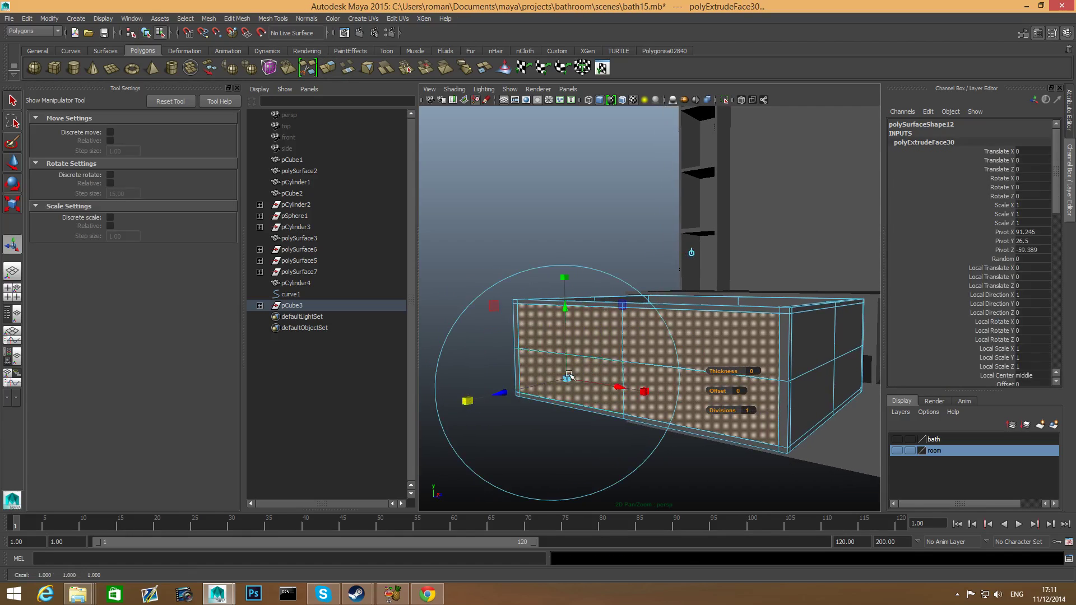
click(568, 376)
drag(567, 377, 563, 378)
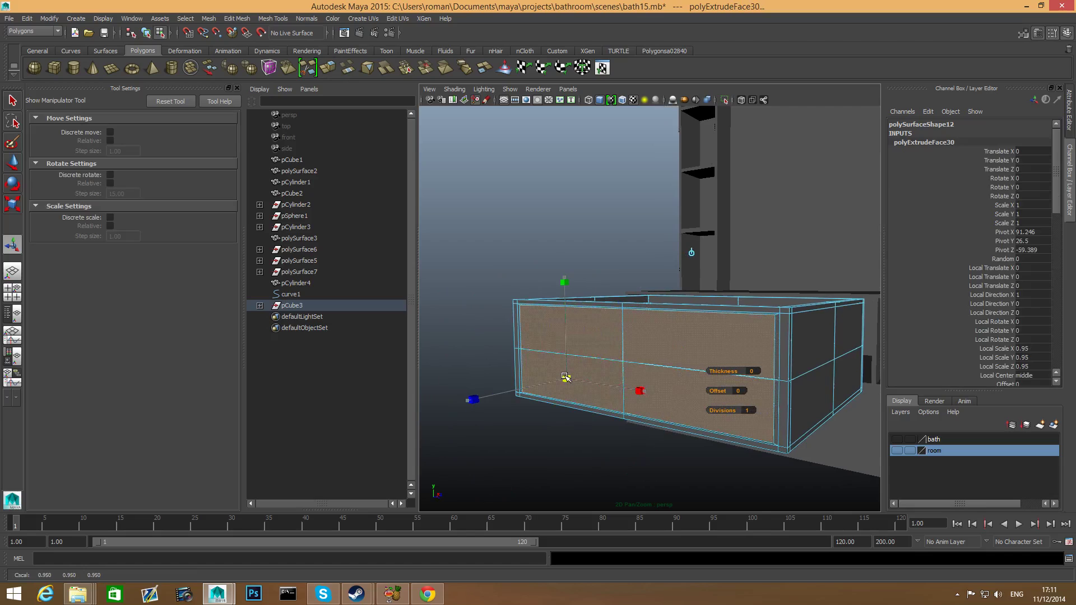
drag(564, 278, 590, 302)
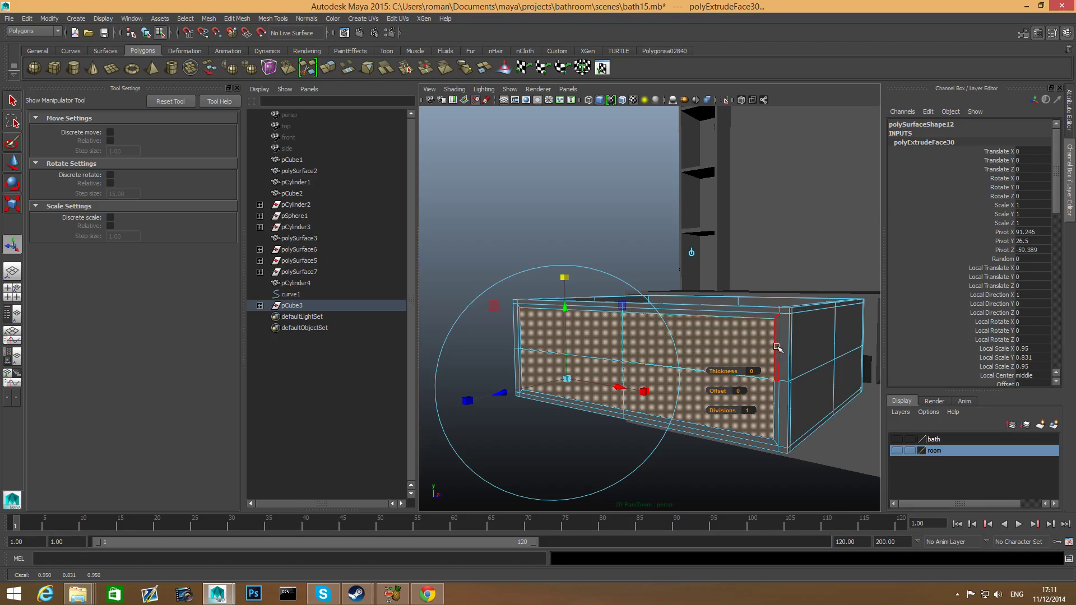
Step: Extrude the narrow border faces framing the drawer's front panel outward by 0.288 to form a raised rim
click(778, 347)
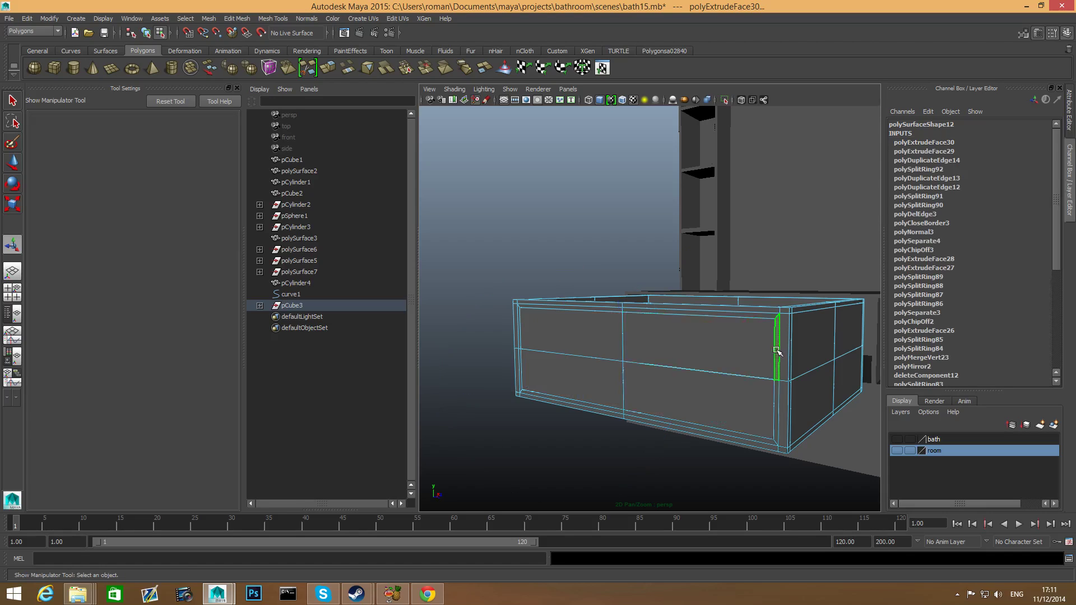
shift+double_click(766, 445)
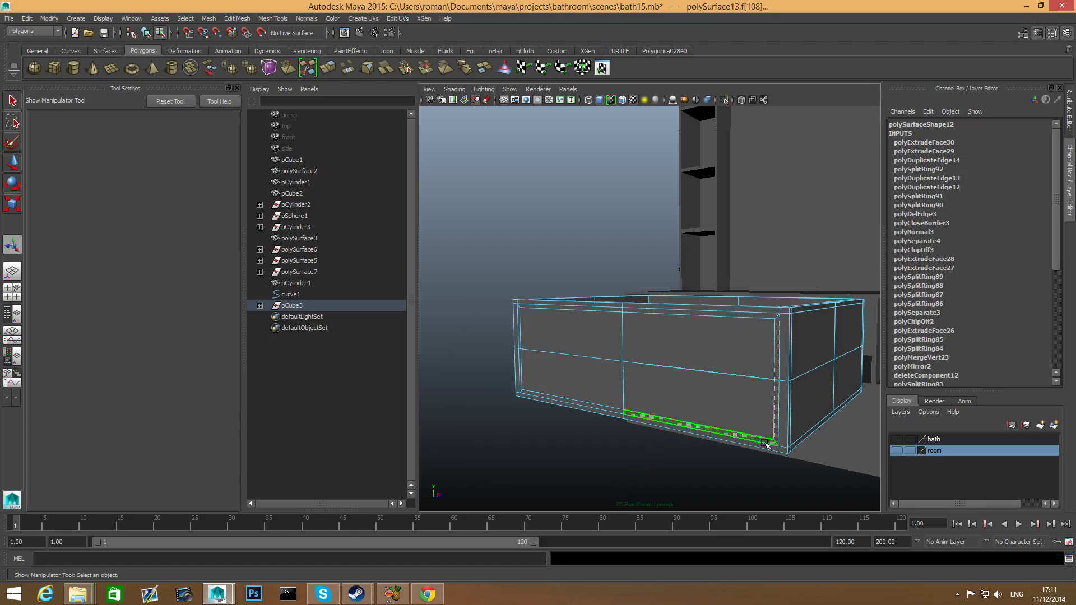
click(332, 70)
alt+drag(747, 401, 704, 404)
alt+middle_drag(704, 404, 828, 413)
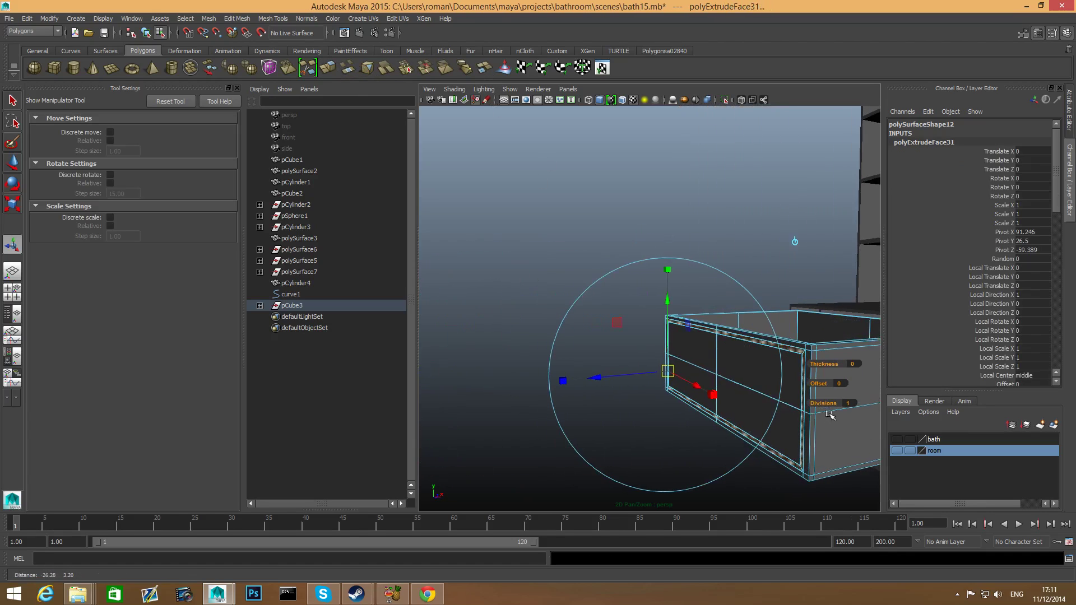
drag(596, 377, 595, 378)
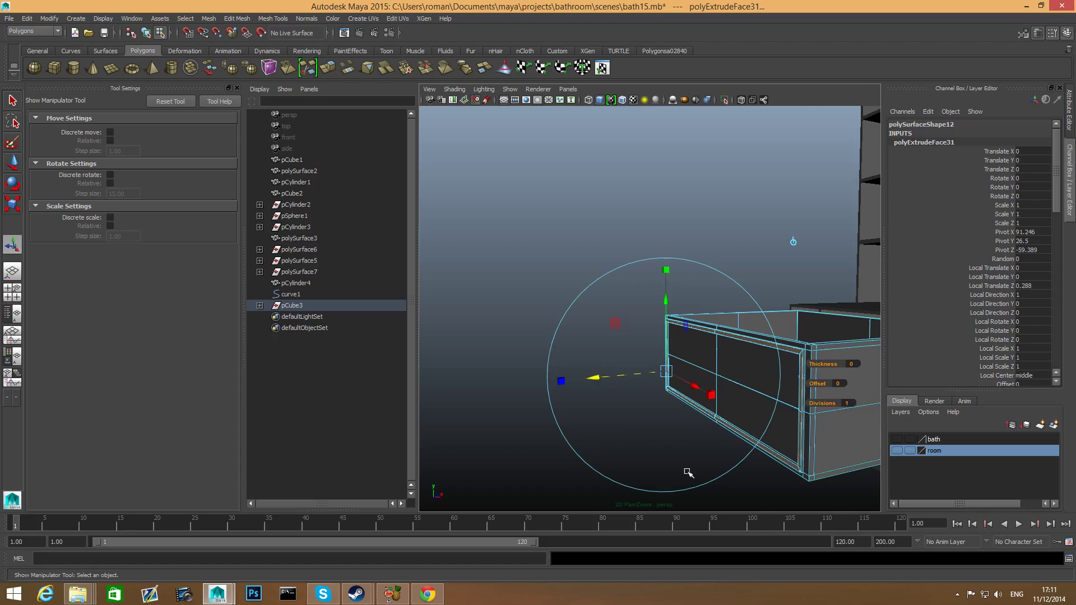
key(F8)
Step: Move the whole drawer back along X into the base's middle compartment, to Translate X -0.003
alt+drag(769, 410, 748, 424)
alt+right_drag(687, 408, 734, 416)
alt+drag(735, 415, 688, 404)
alt+drag(765, 363, 656, 372)
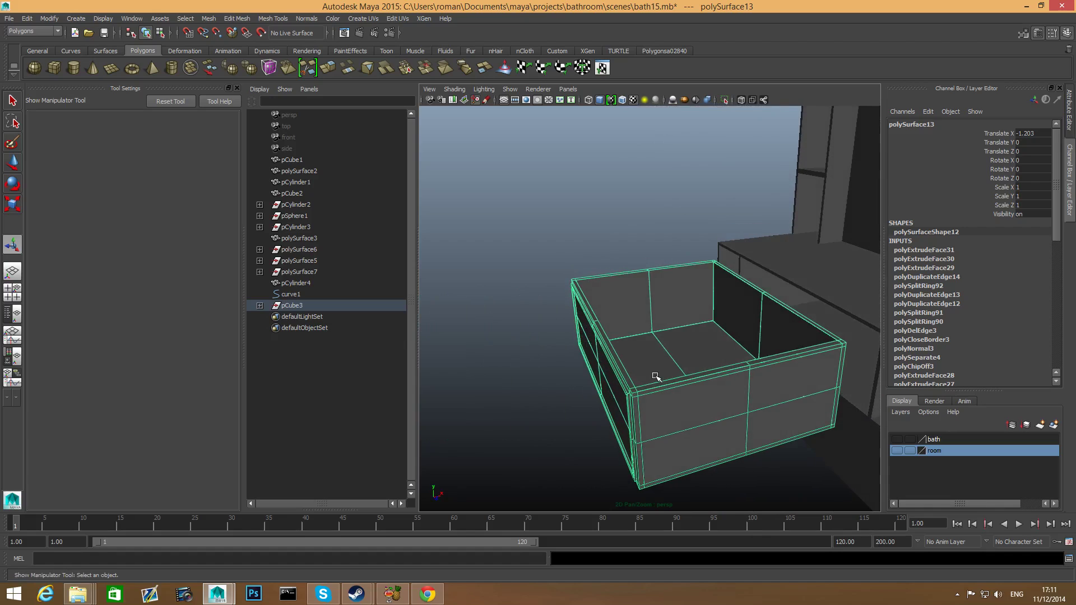
key(w)
drag(788, 371, 918, 330)
alt+middle_drag(784, 360, 691, 372)
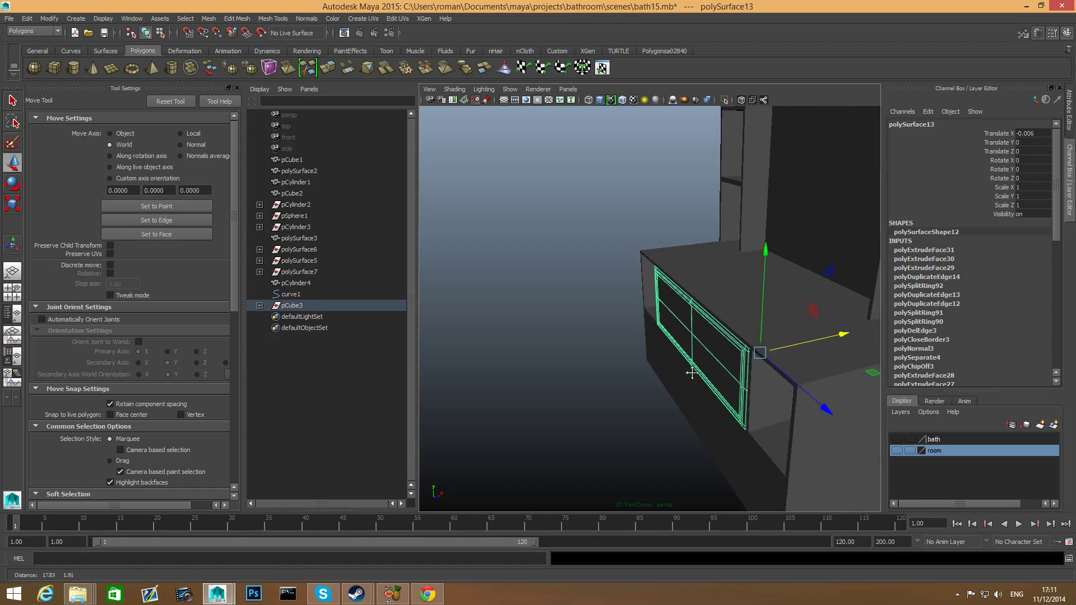
alt+drag(692, 372, 667, 354)
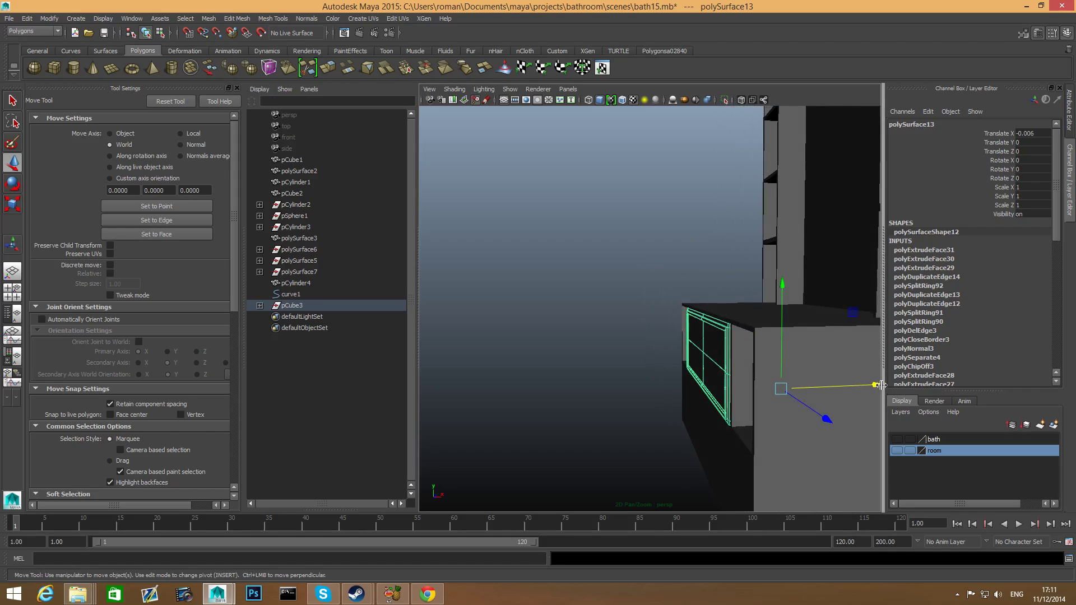
drag(875, 386, 877, 386)
alt+drag(816, 412, 726, 422)
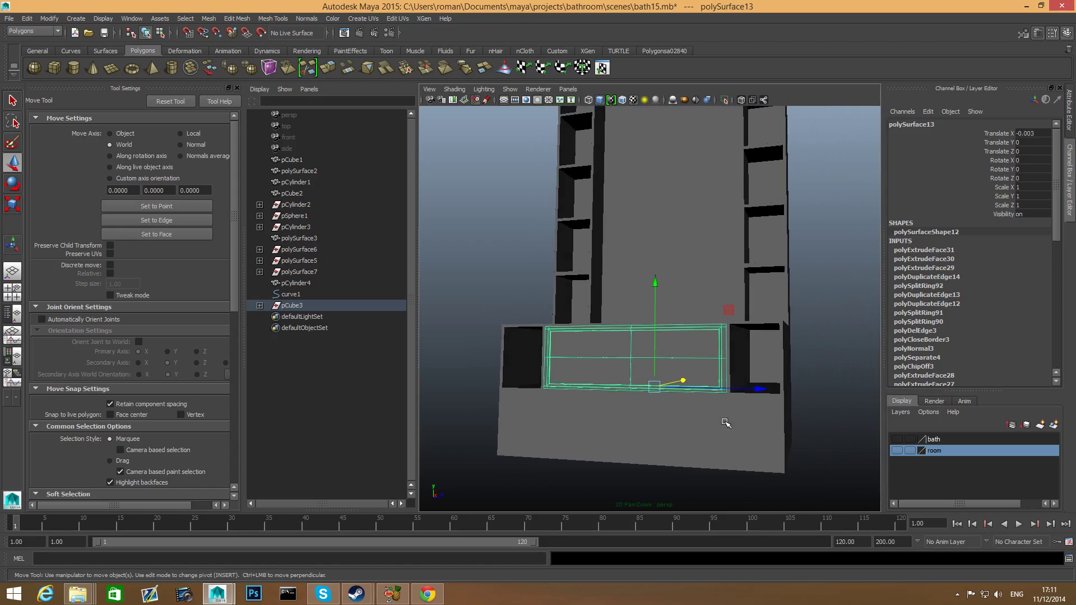
Step: Duplicate the interior faces of the base's right side compartment as a separate object
click(764, 409)
alt+middle_drag(765, 420, 766, 439)
alt+drag(766, 439, 746, 387)
right_drag(752, 338, 755, 367)
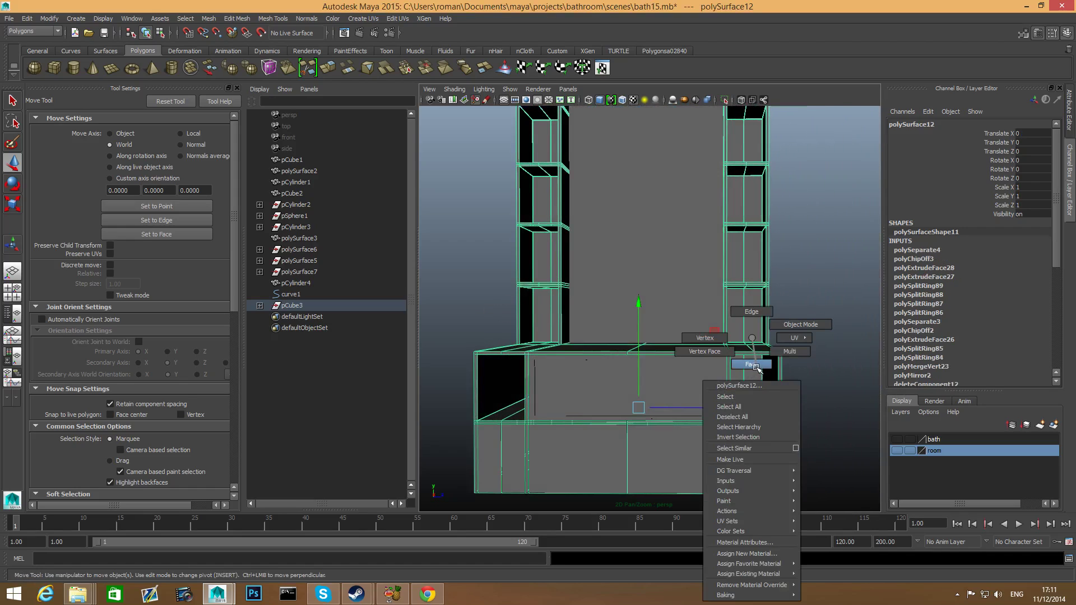
click(751, 405)
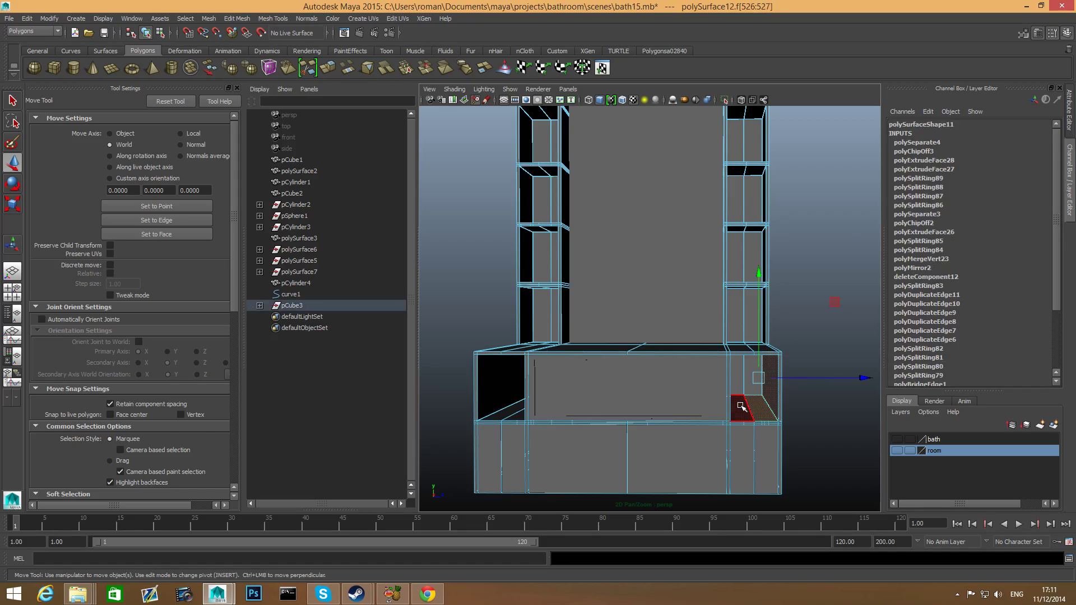
alt+drag(741, 406, 780, 410)
click(761, 420)
shift+click(769, 403)
alt+middle_drag(632, 438, 684, 433)
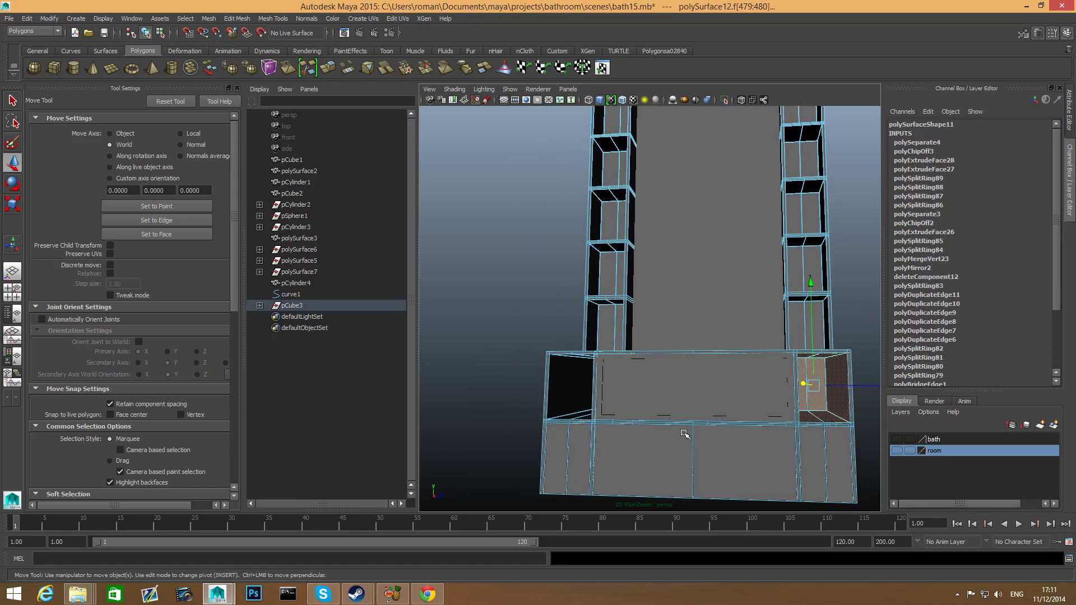
mouse_move(684, 433)
alt+mouse_down()
mouse_move(711, 435)
mouse_move(764, 407)
mouse_move(700, 424)
alt+mouse_up()
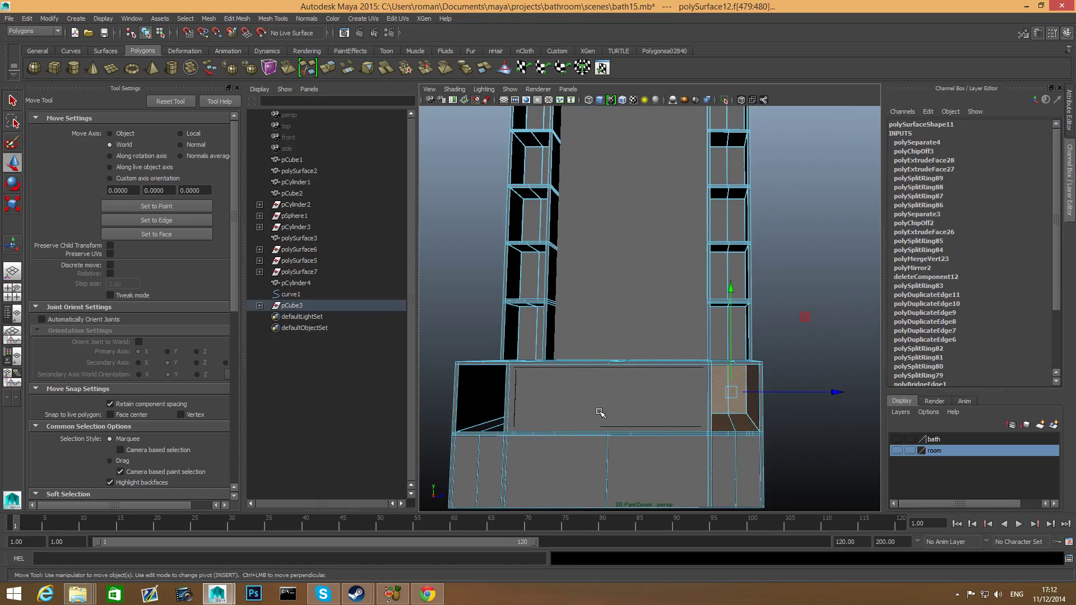
alt+drag(599, 413, 533, 403)
alt+drag(647, 412, 538, 269)
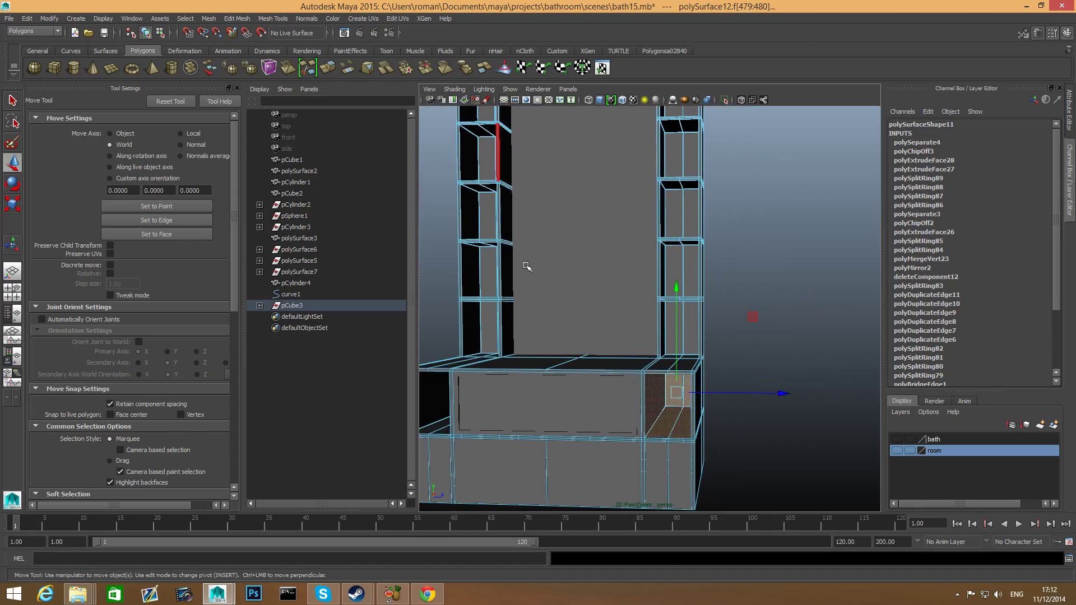
shift+right_drag(669, 373, 687, 510)
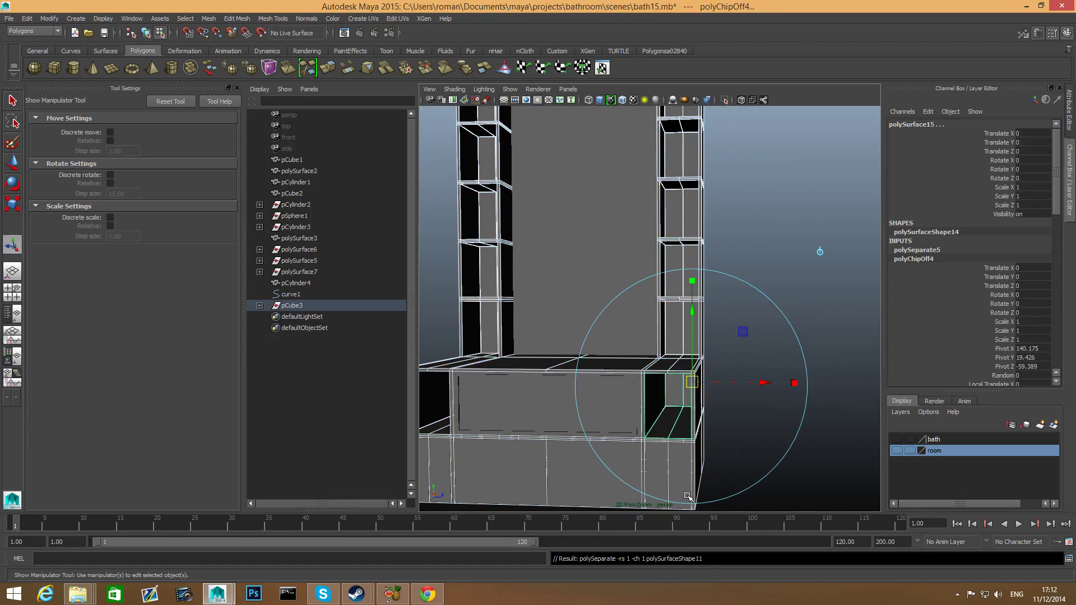
key(F8)
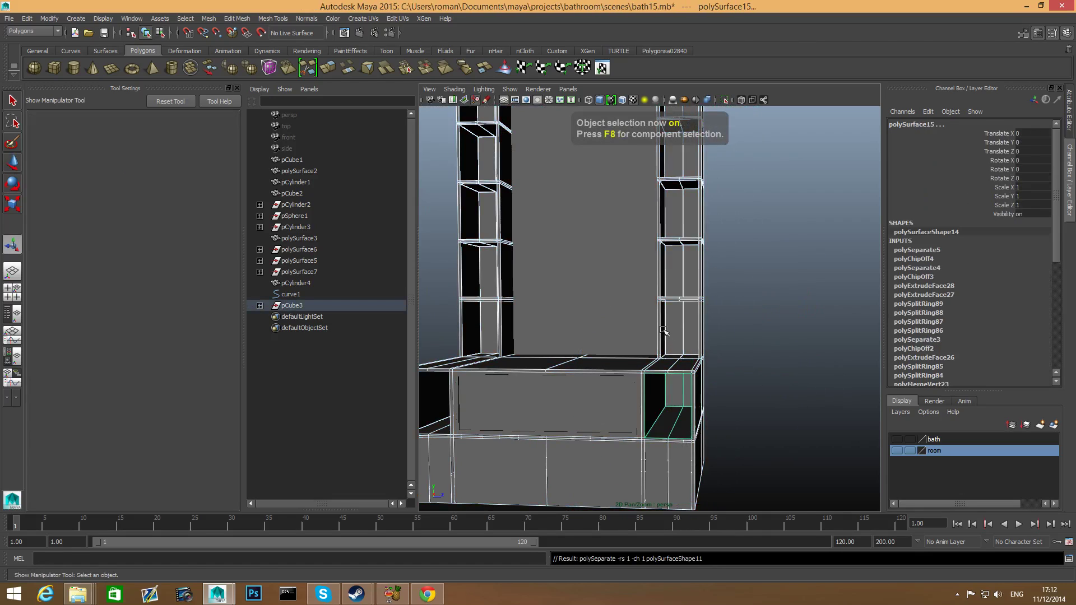
Step: Select only the separated compartment shell, center its pivot and pull it out in front of the cabinet to Translate X -1.374
ctrl+drag(643, 282, 719, 308)
alt+drag(779, 430, 723, 429)
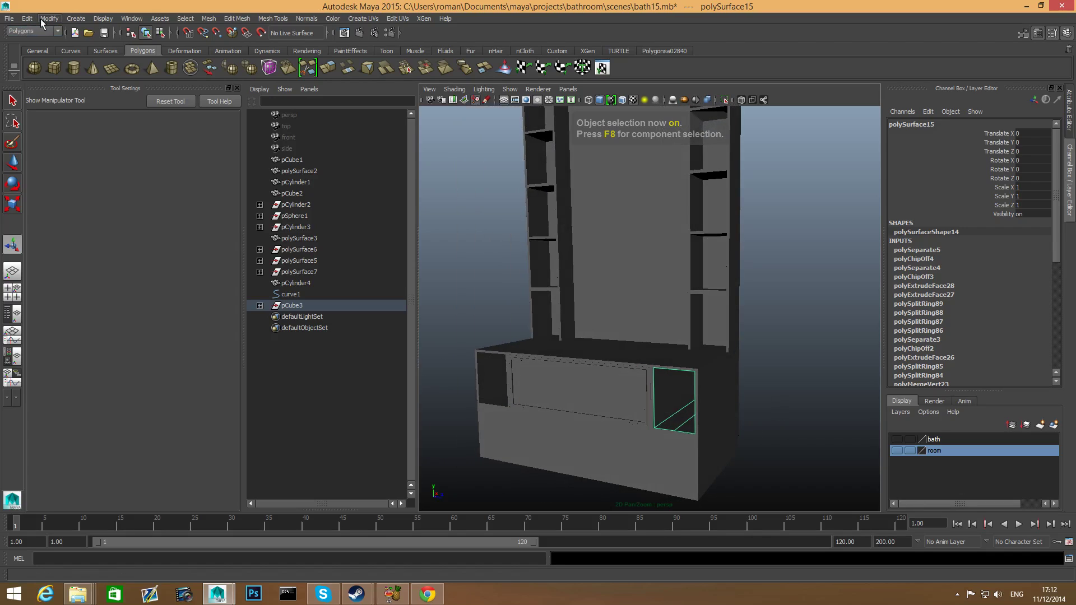
click(48, 19)
click(66, 118)
key(w)
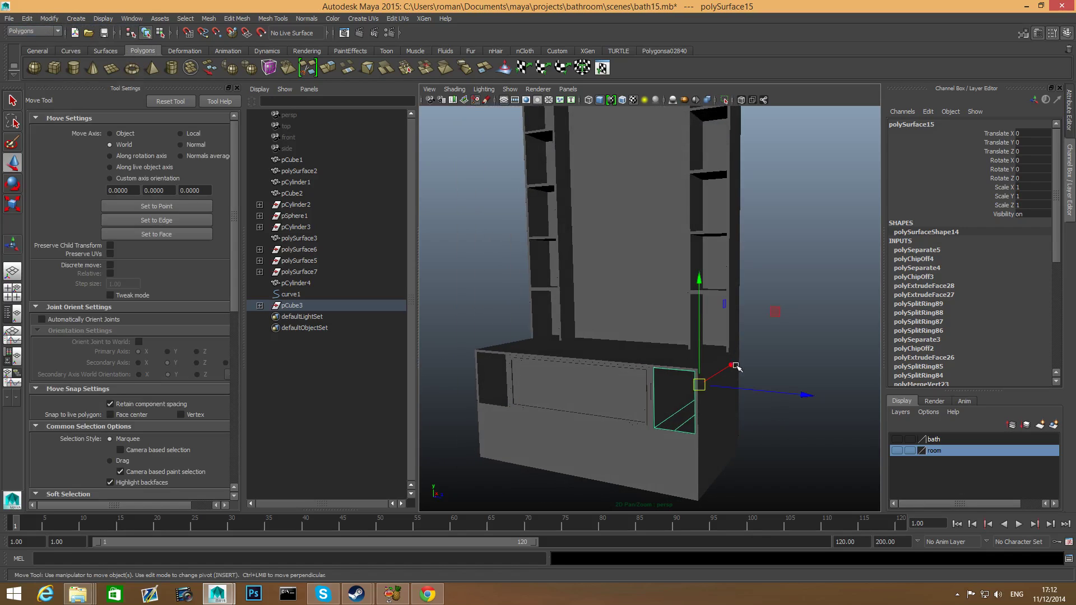
drag(731, 363, 635, 393)
Step: Close the open front of the separated compartment shell by filling the hole along its border edges
alt+drag(684, 421, 627, 414)
right_drag(619, 392, 586, 355)
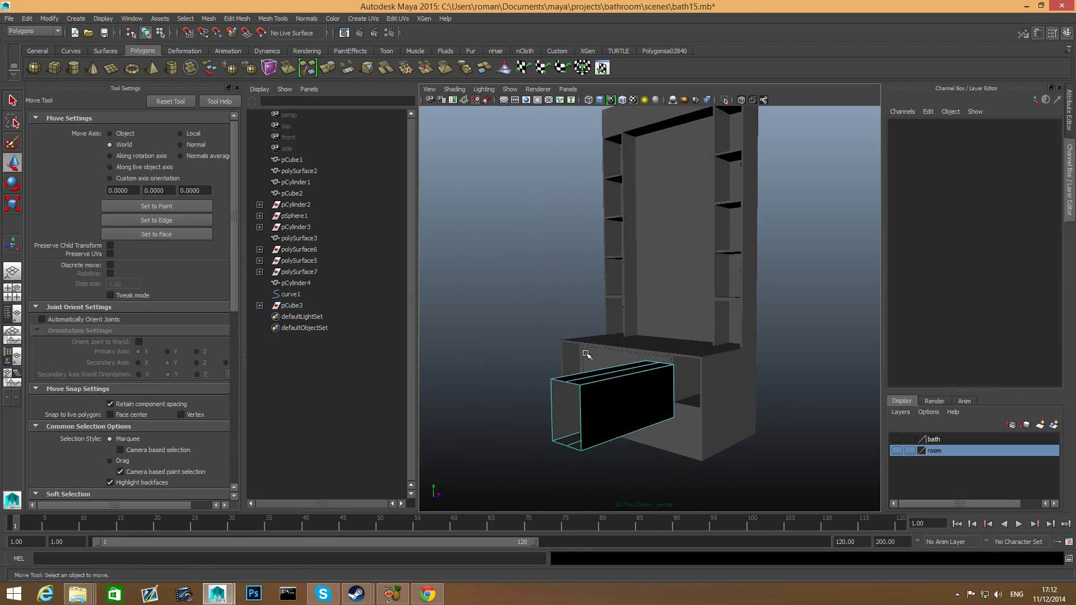
click(583, 404)
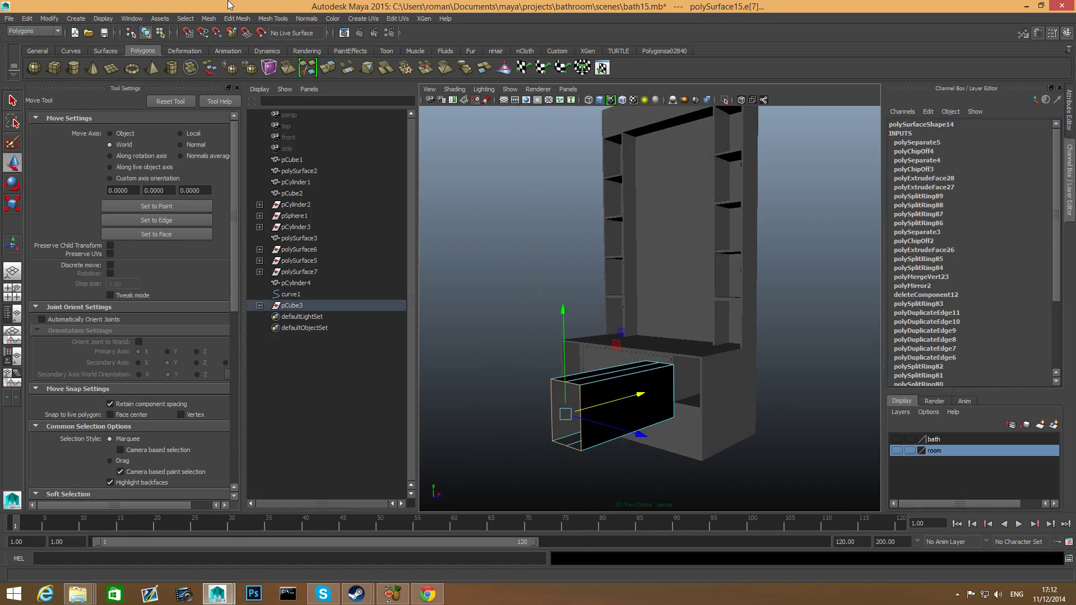
click(208, 19)
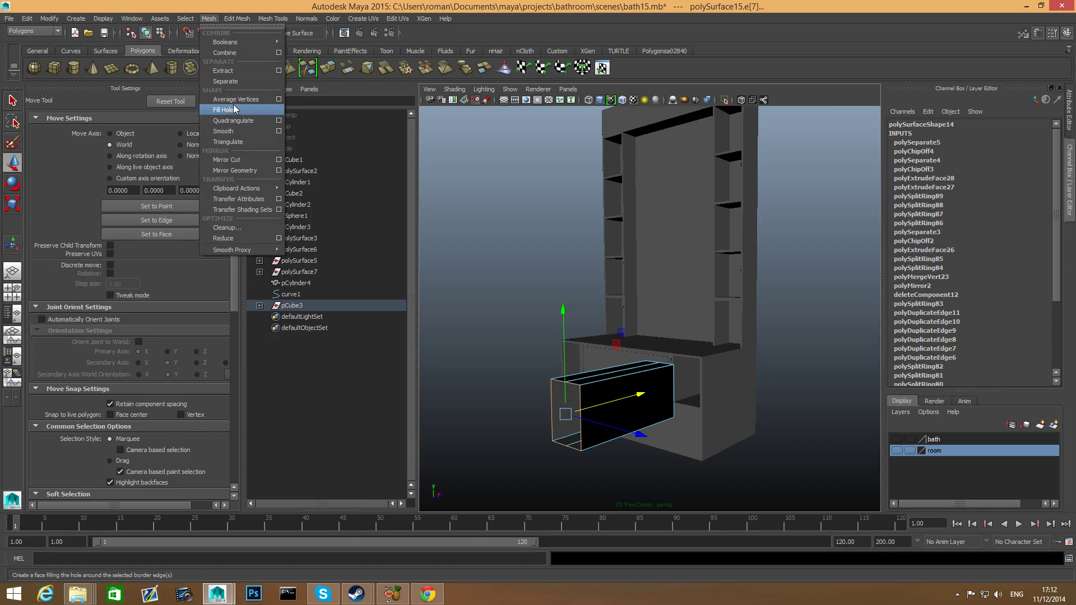
click(236, 111)
alt+drag(581, 393, 603, 399)
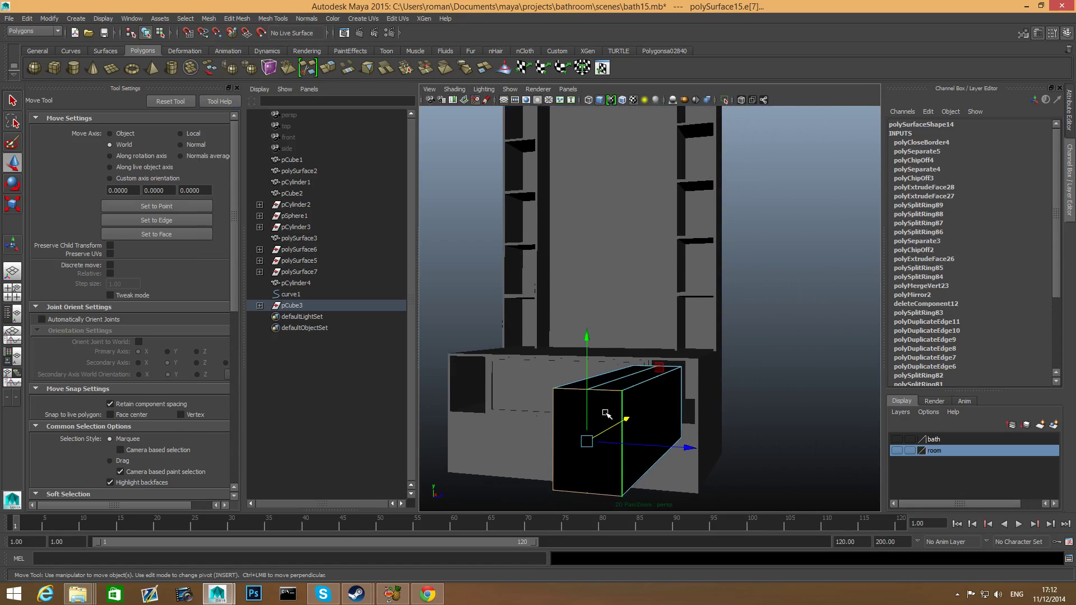
Step: Cut the shell's new front face vertically between its middle upper and lower vertices with the Multi-Cut tool
click(283, 22)
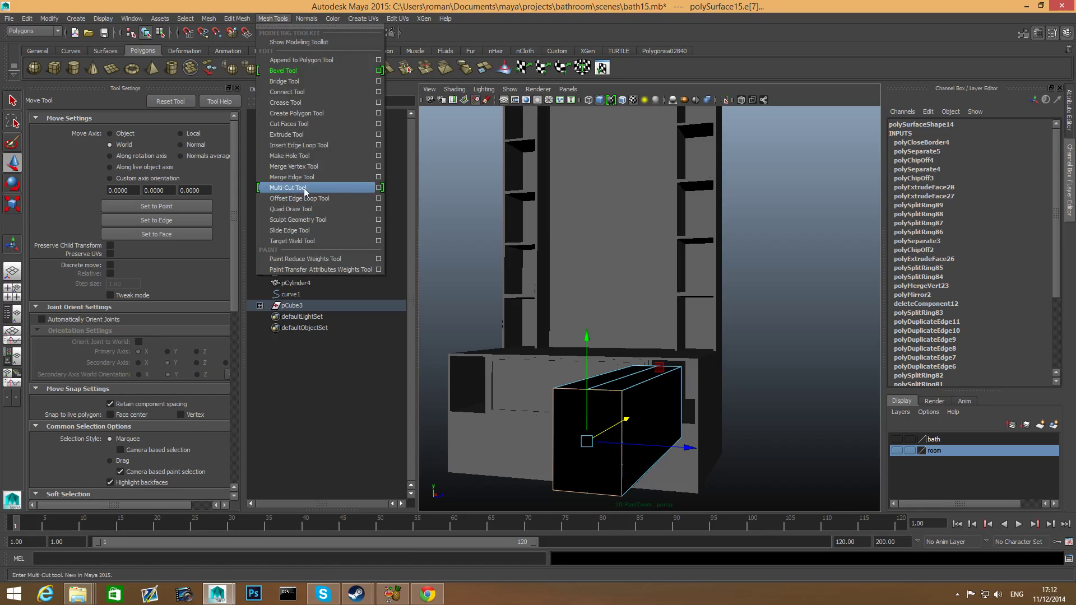
click(310, 189)
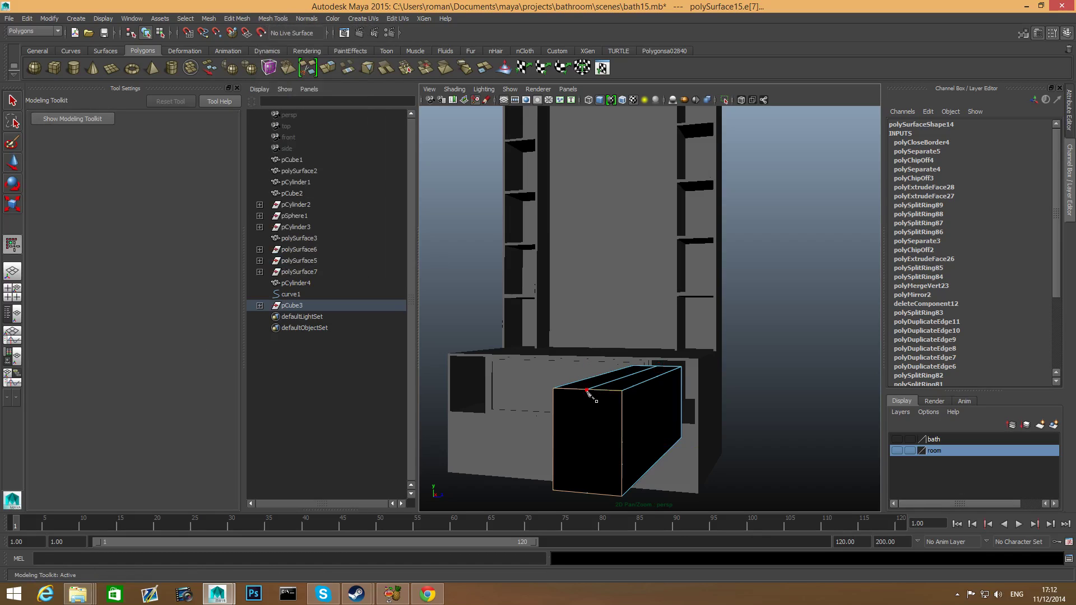
alt+drag(596, 428, 526, 380)
click(595, 447)
key(Return)
click(576, 387)
key(Return)
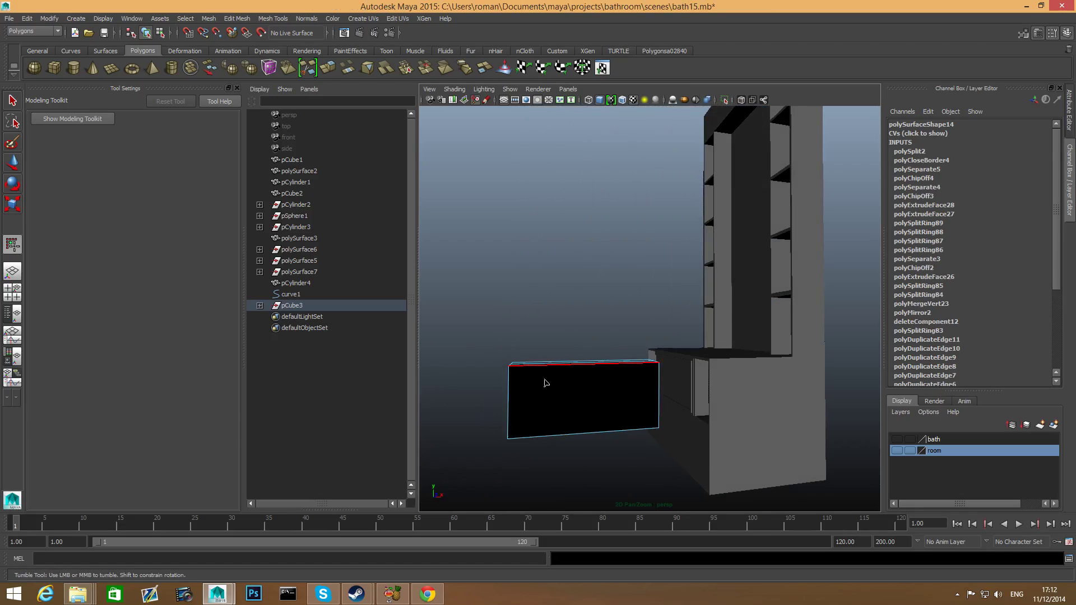
Step: Reverse the normals of the whole compartment shell and return to the Select Tool
key(F8)
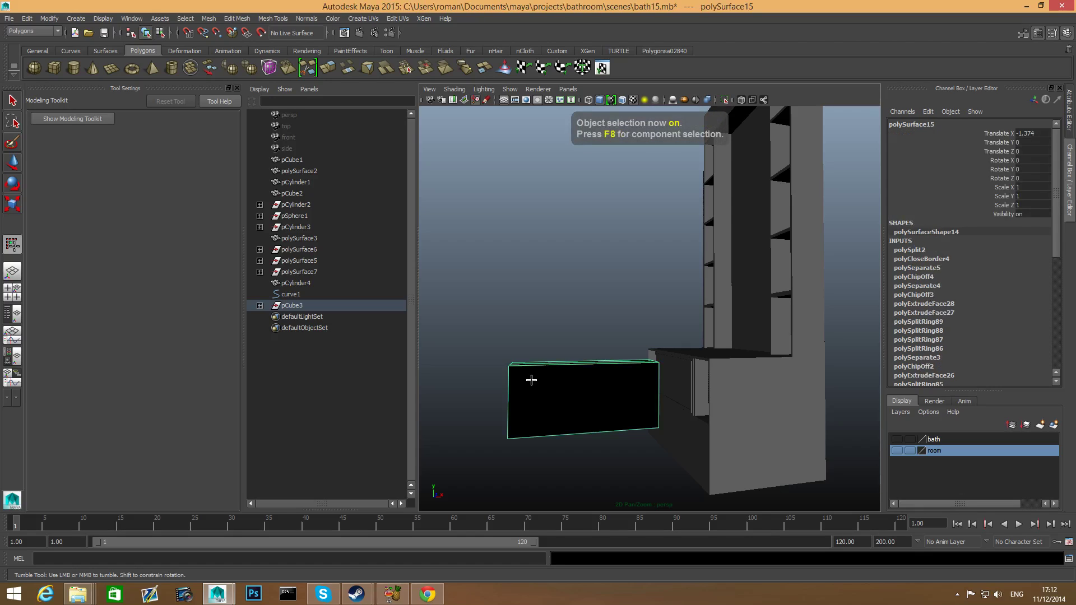
mouse_move(531, 380)
alt+mouse_down()
mouse_move(564, 368)
mouse_move(545, 379)
alt+mouse_up()
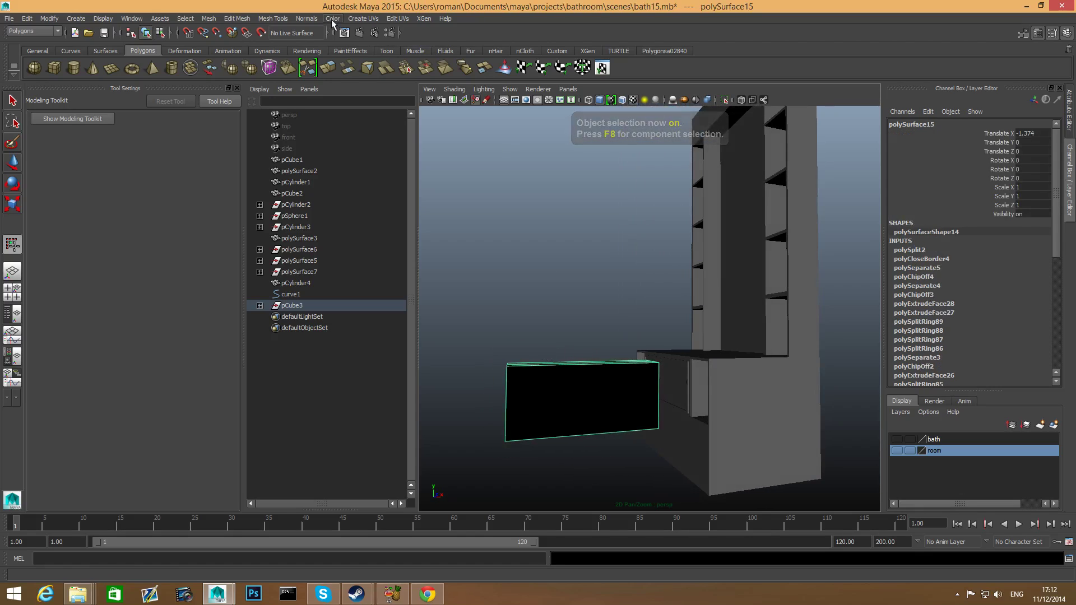
click(306, 19)
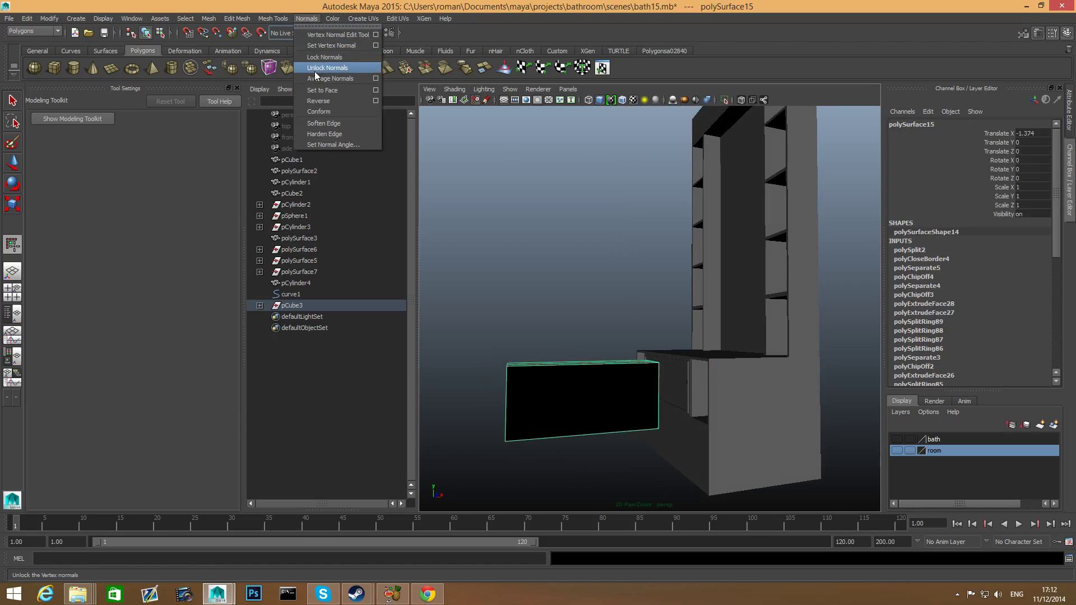
click(318, 101)
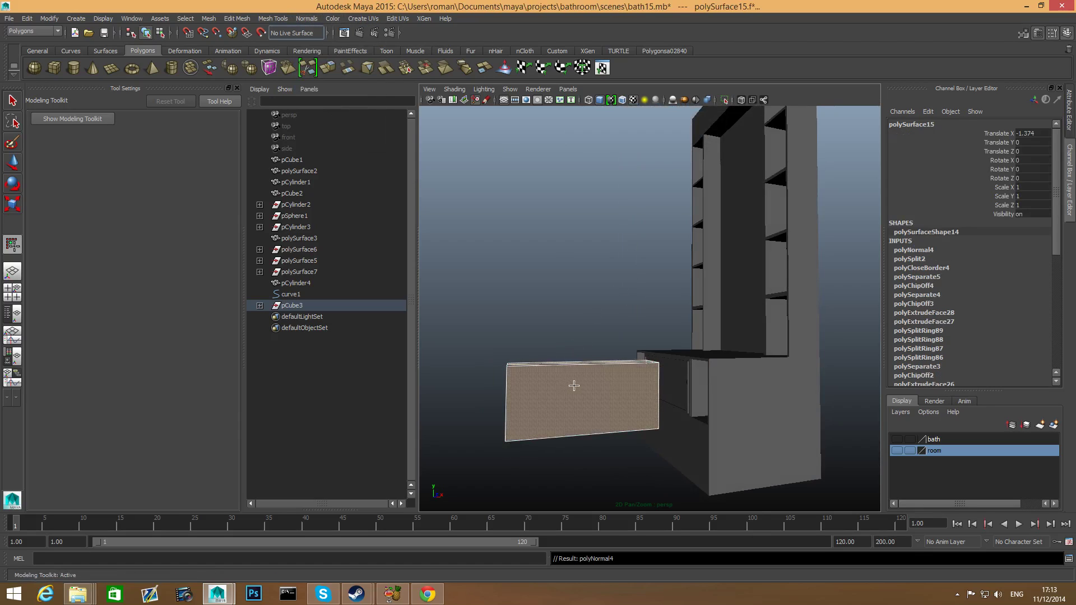
alt+drag(574, 385, 607, 386)
click(15, 104)
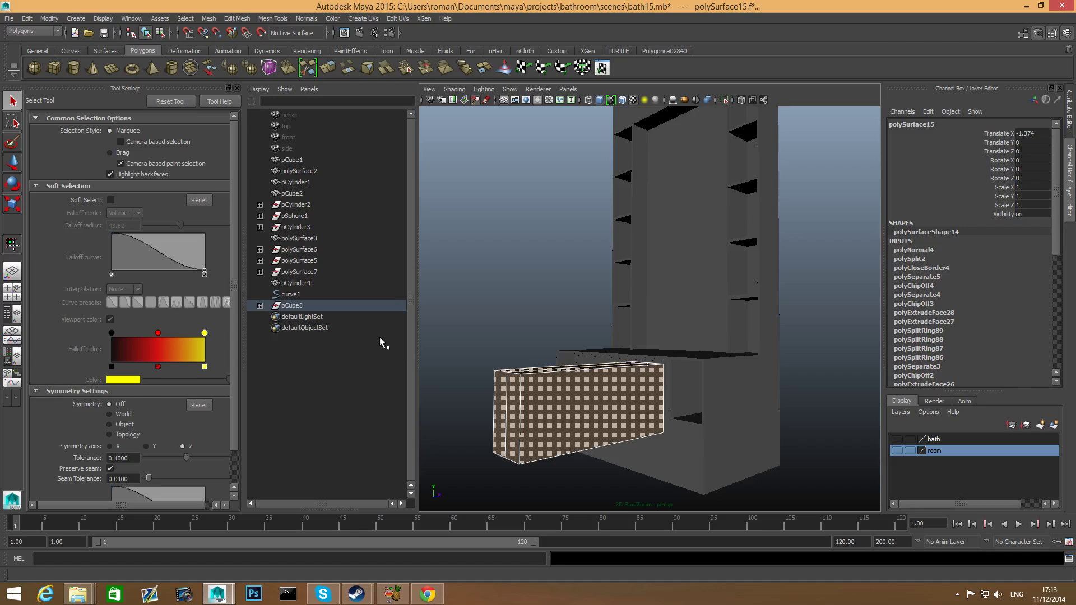
Step: Split the shell's vertical and lengthwise edge rings to add a horizontal loop and a crosswise loop through its middle
right_drag(544, 387, 535, 304)
click(521, 423)
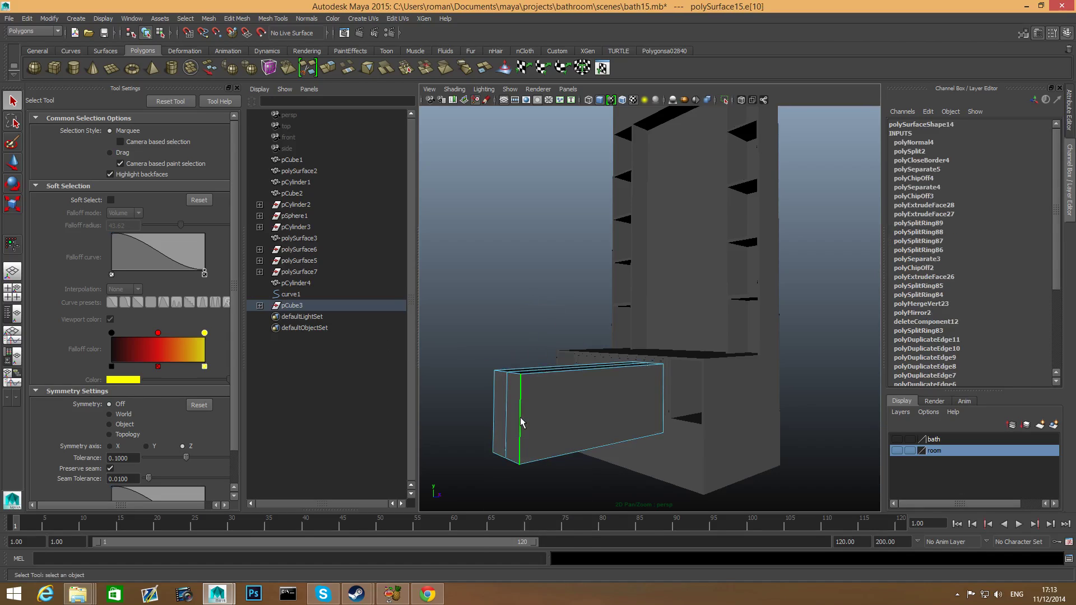
ctrl+right_drag(520, 422, 531, 448)
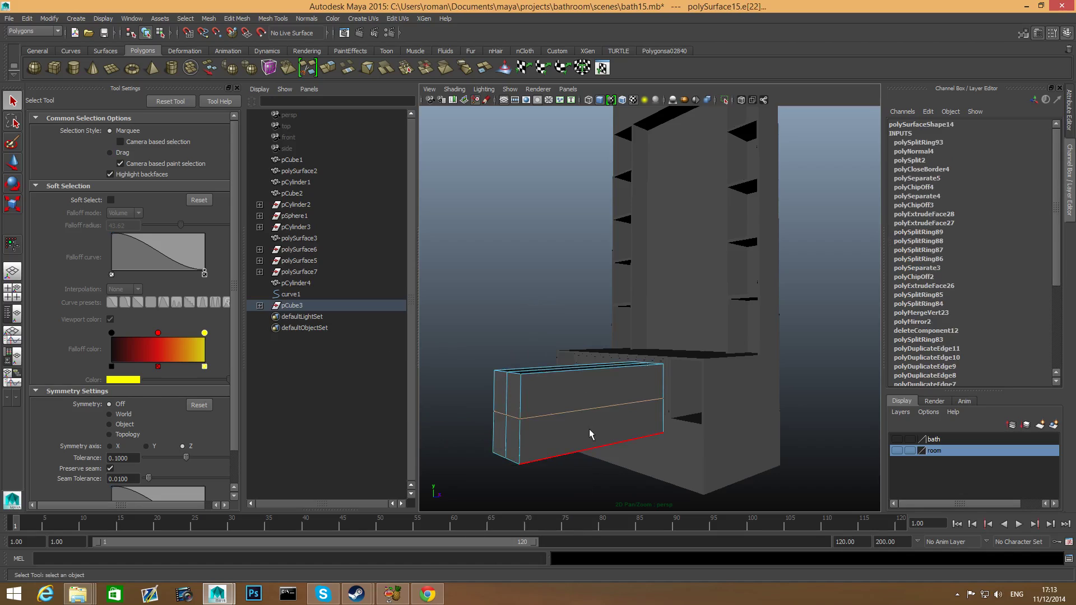
mouse_move(590, 435)
alt+mouse_down()
mouse_move(562, 435)
mouse_move(593, 428)
alt+mouse_up()
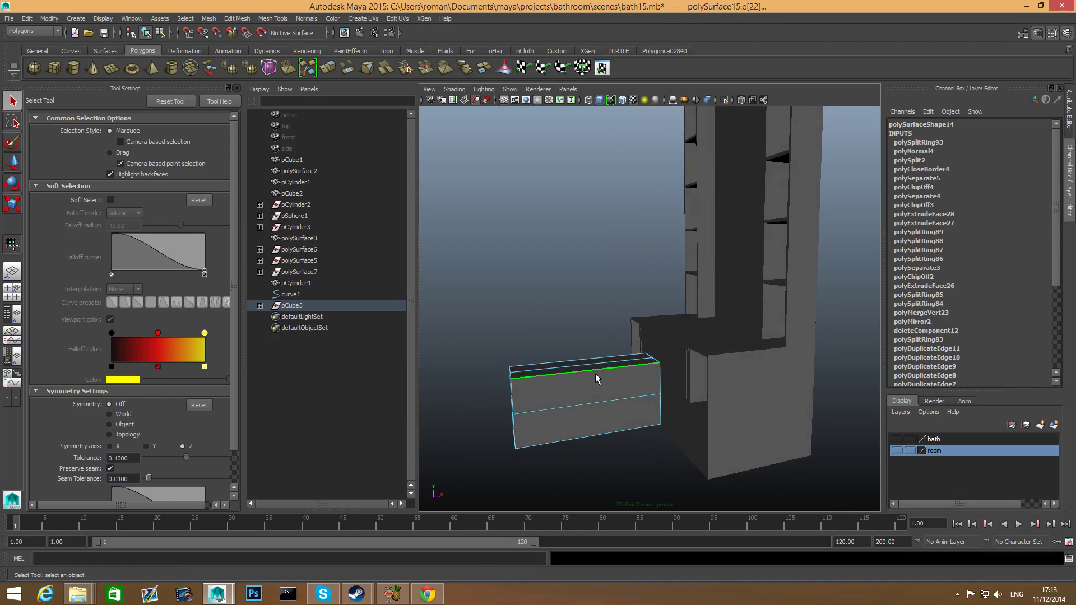
key(g)
alt+drag(582, 418, 643, 408)
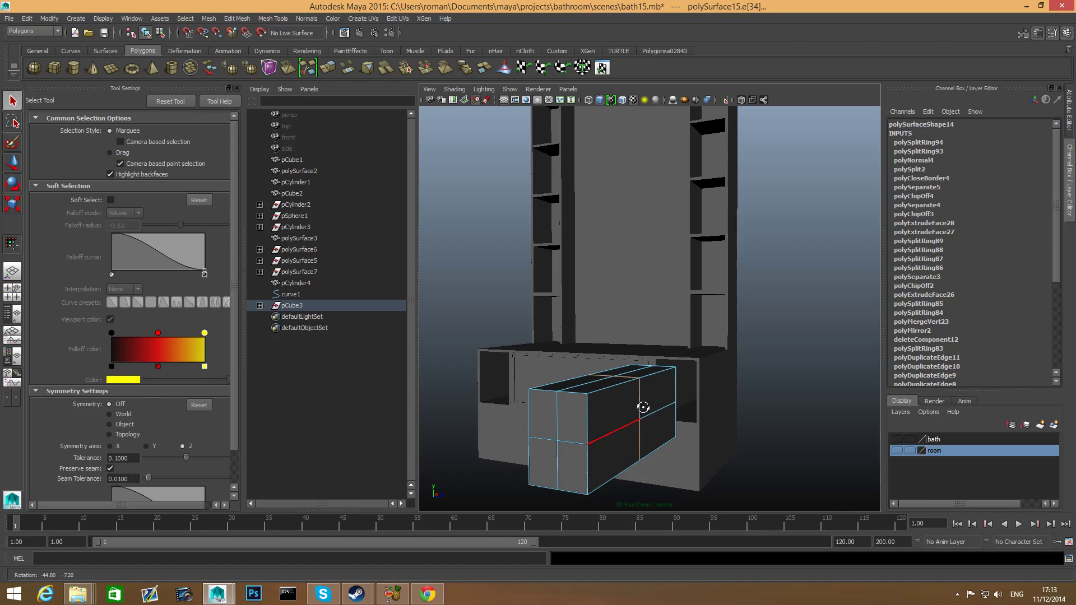
Step: Duplicate the shell's lengthwise, crosswise and horizontal middle edge loops, offsetting each pair outward close to the shell's outer edges
shift+right_drag(597, 413, 596, 452)
drag(560, 426, 581, 448)
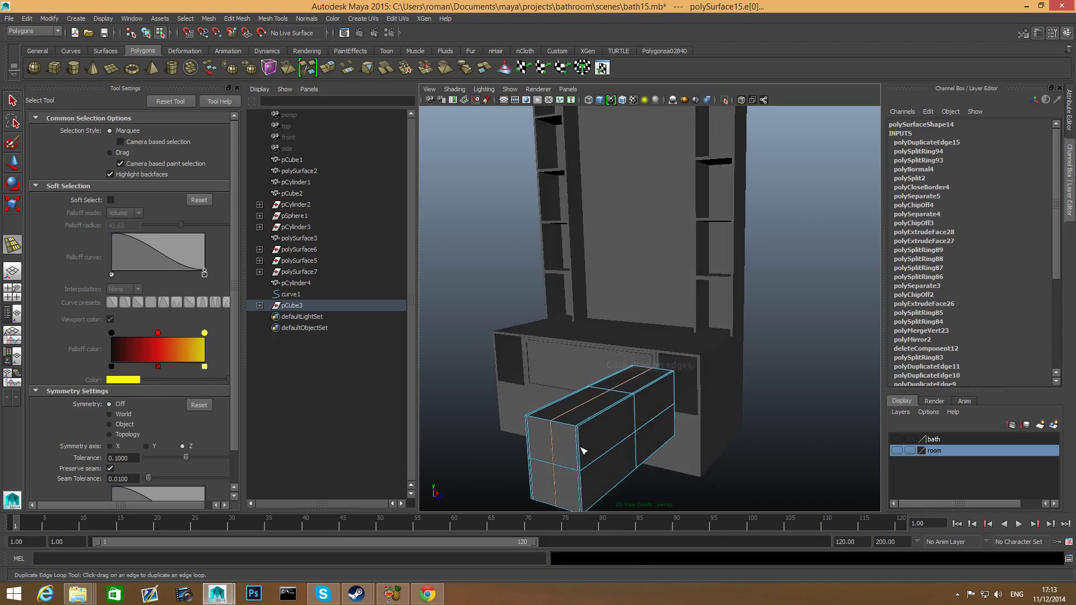
key(ctrl+z)
alt+middle_drag(585, 448, 603, 413)
scroll(603, 413, up, 3)
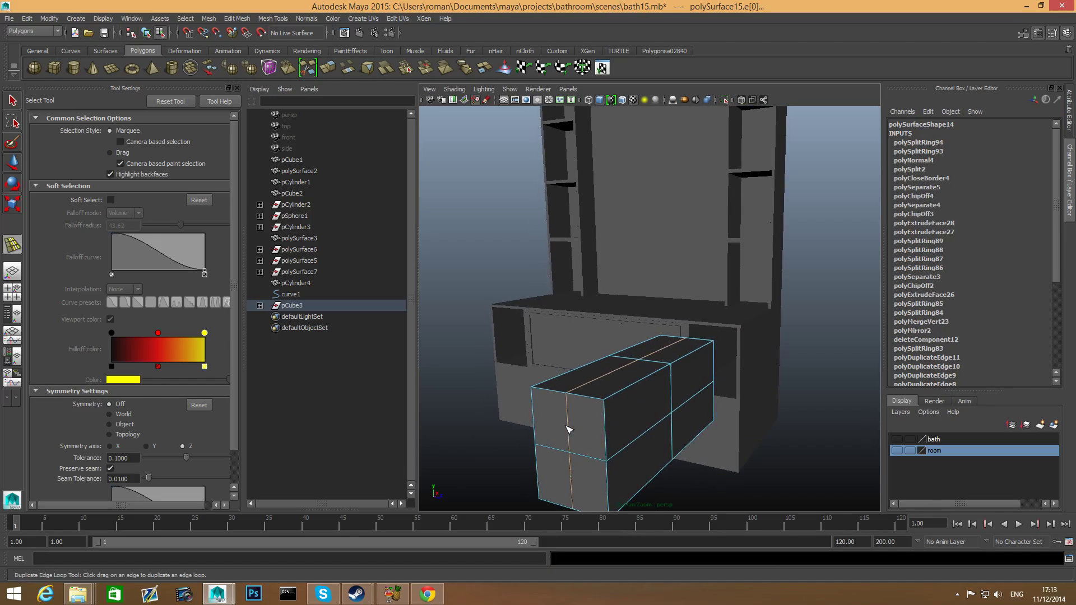
drag(571, 435, 596, 454)
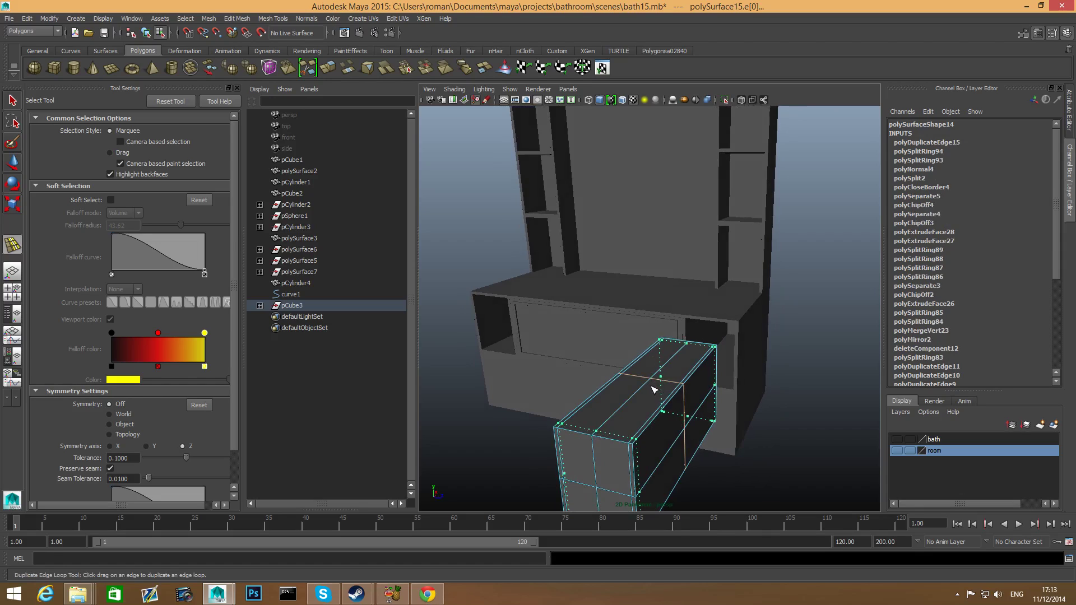
mouse_move(653, 390)
mouse_down()
mouse_move(617, 449)
mouse_move(637, 403)
mouse_up()
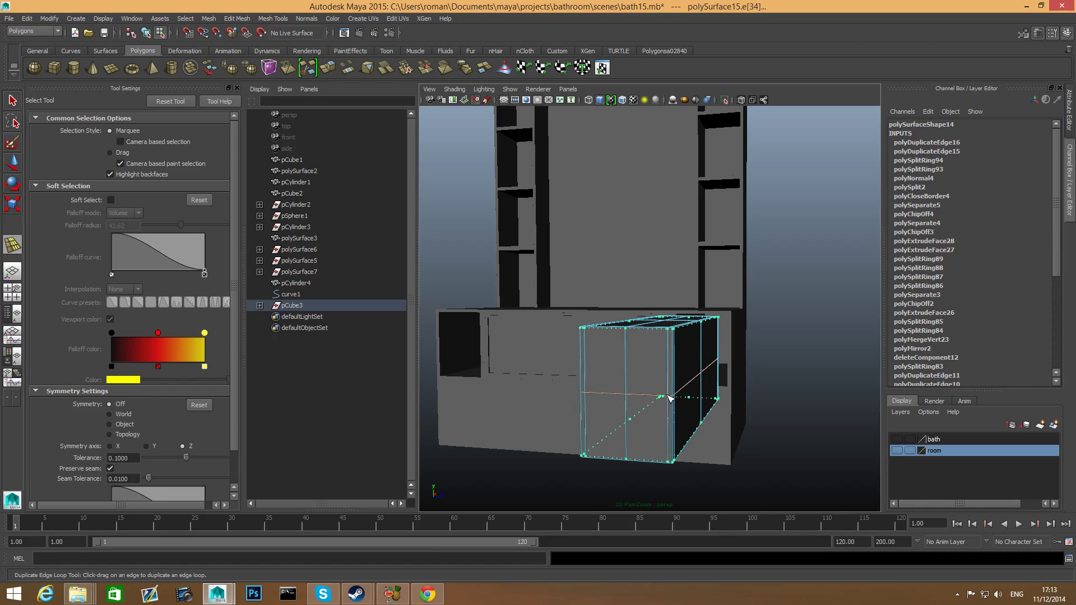
mouse_move(668, 398)
mouse_down()
mouse_move(660, 414)
mouse_move(669, 412)
mouse_up()
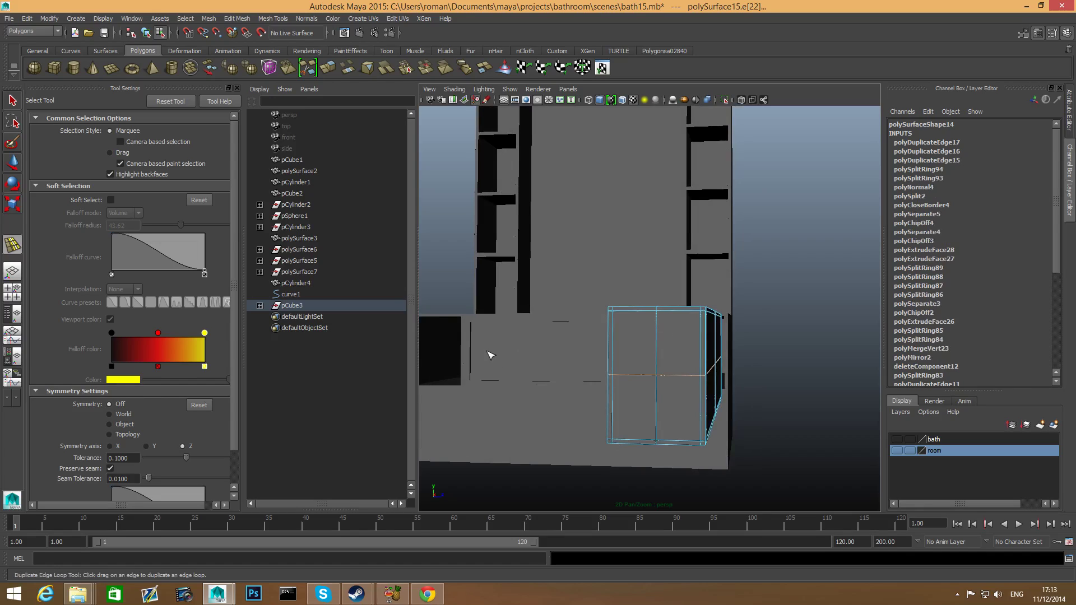
Step: Extrude the four large front faces of the shell and inset them to Local Scale 0.869, 0.905, 0.836
right_drag(662, 339, 667, 364)
click(666, 352)
shift+click(625, 347)
shift+click(648, 424)
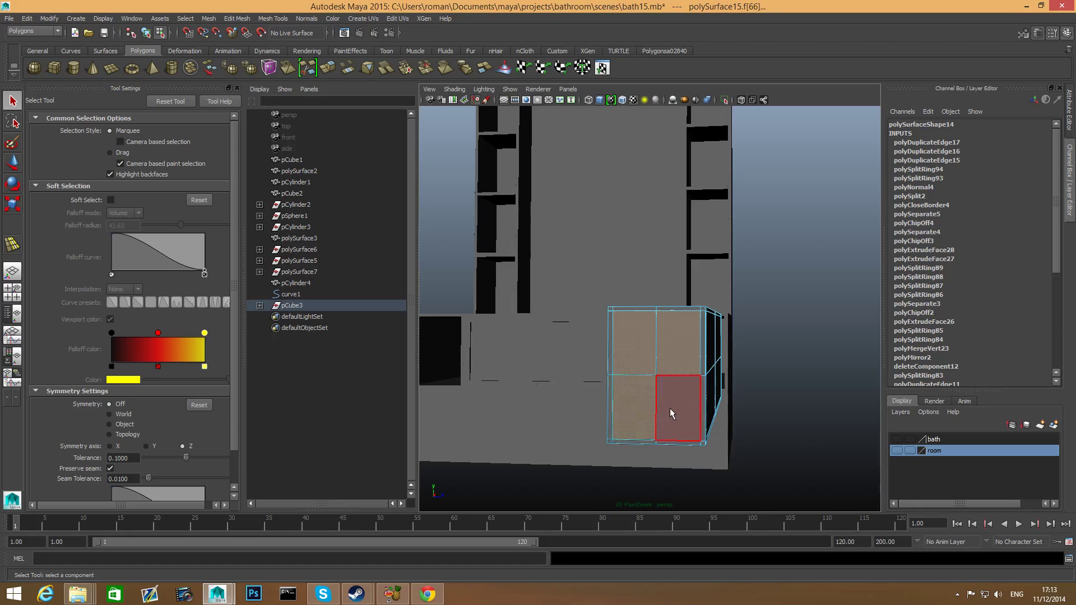
shift+click(667, 415)
alt+drag(654, 422, 455, 203)
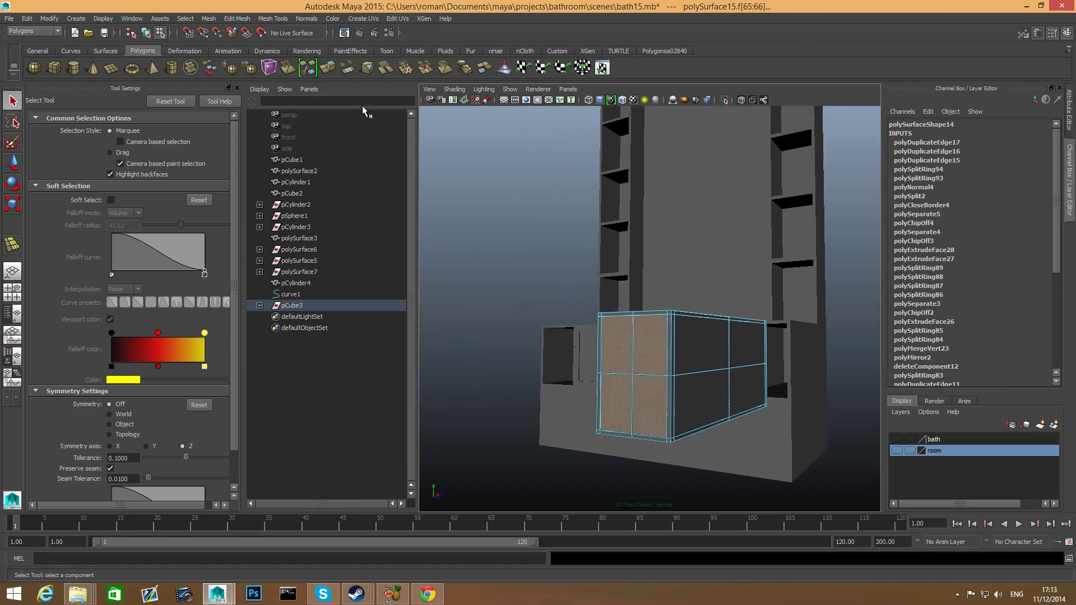
click(329, 67)
alt+right_drag(624, 432, 663, 449)
alt+middle_drag(663, 449, 664, 407)
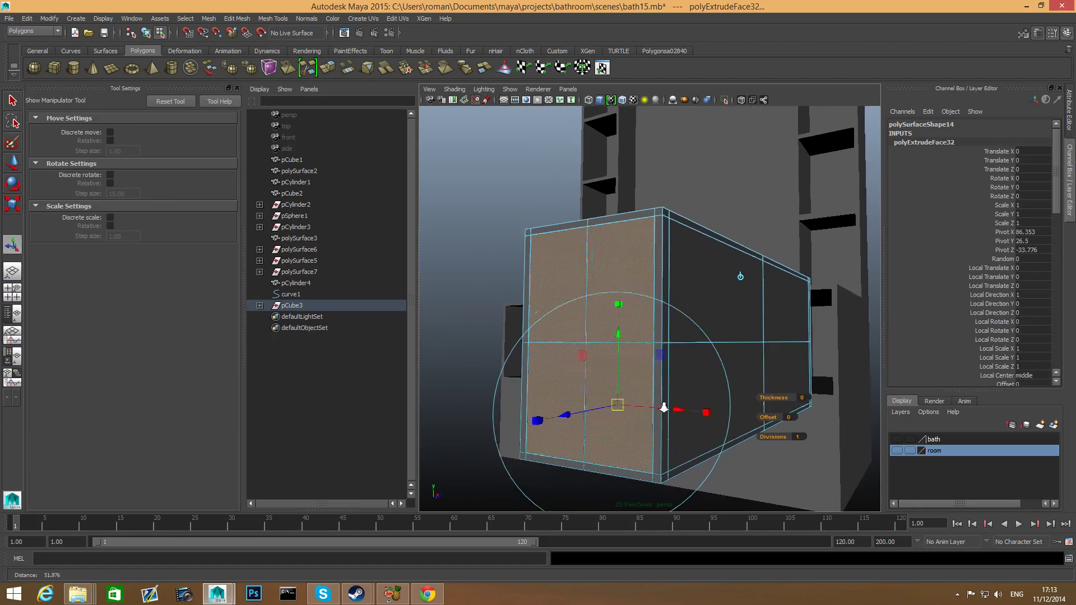
alt+right_drag(664, 407, 639, 409)
drag(549, 409, 553, 408)
alt+drag(626, 405, 662, 360)
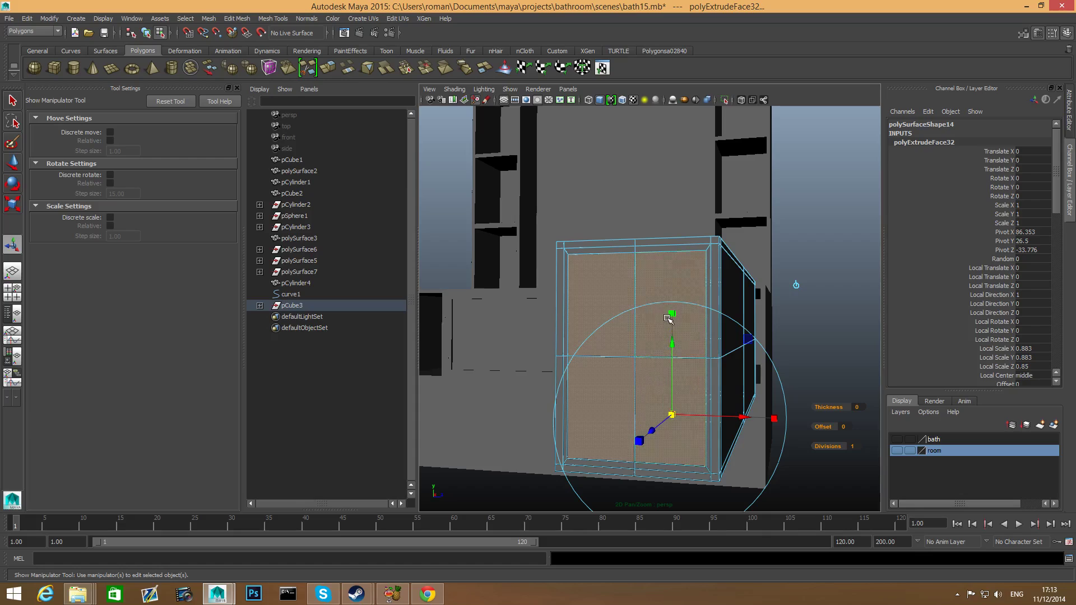
drag(669, 318, 672, 308)
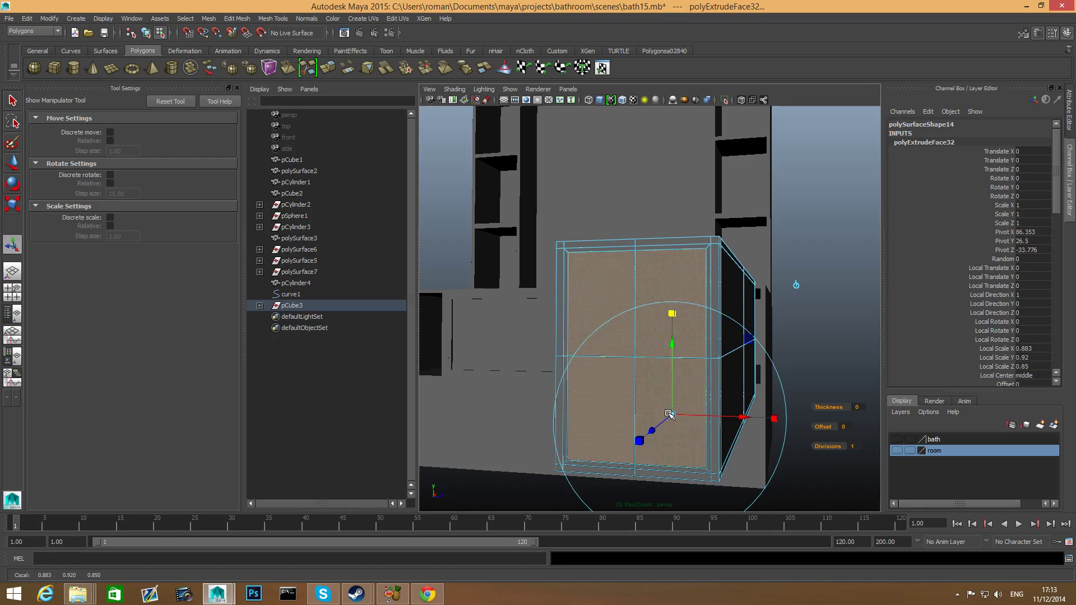
drag(670, 414, 669, 413)
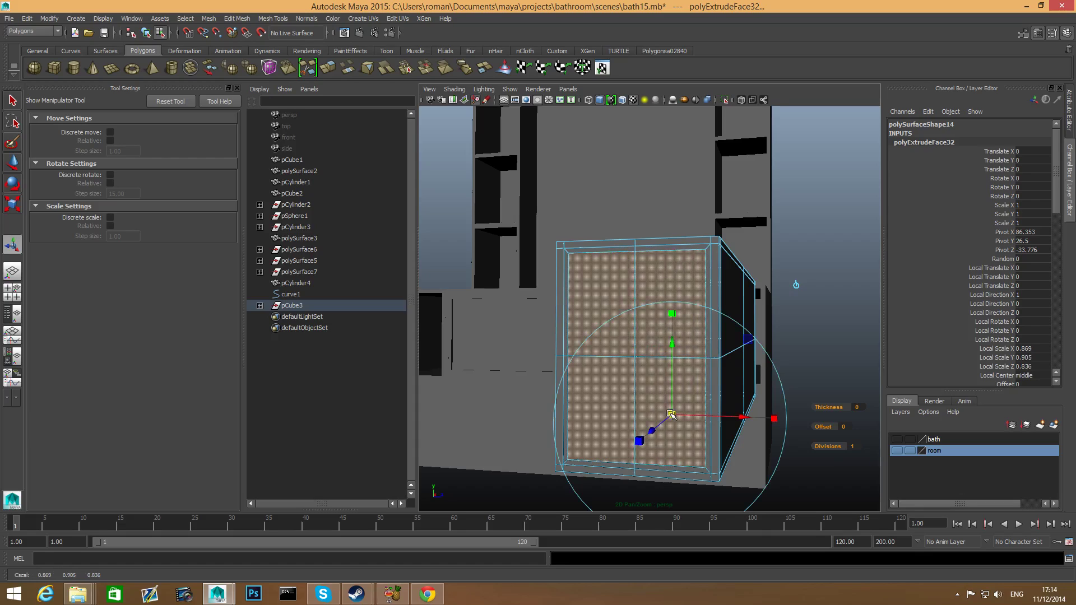
Step: Extrude the narrow ring of faces around the shell's front panel to Local Translate Z 0.206 and return to object selection
alt+drag(709, 332, 701, 337)
click(698, 287)
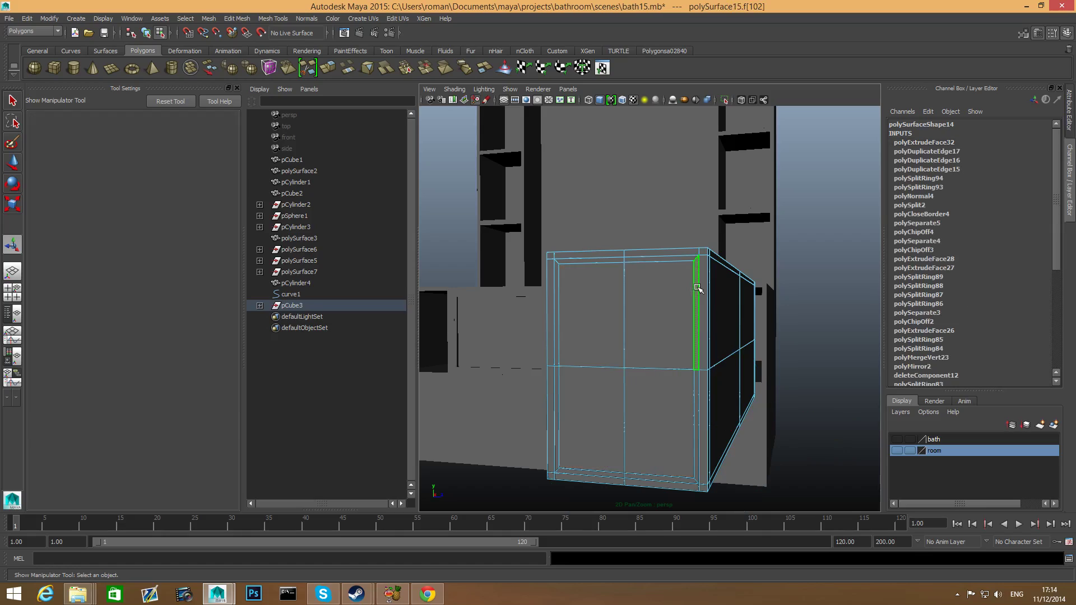
shift+click(664, 254)
click(567, 272)
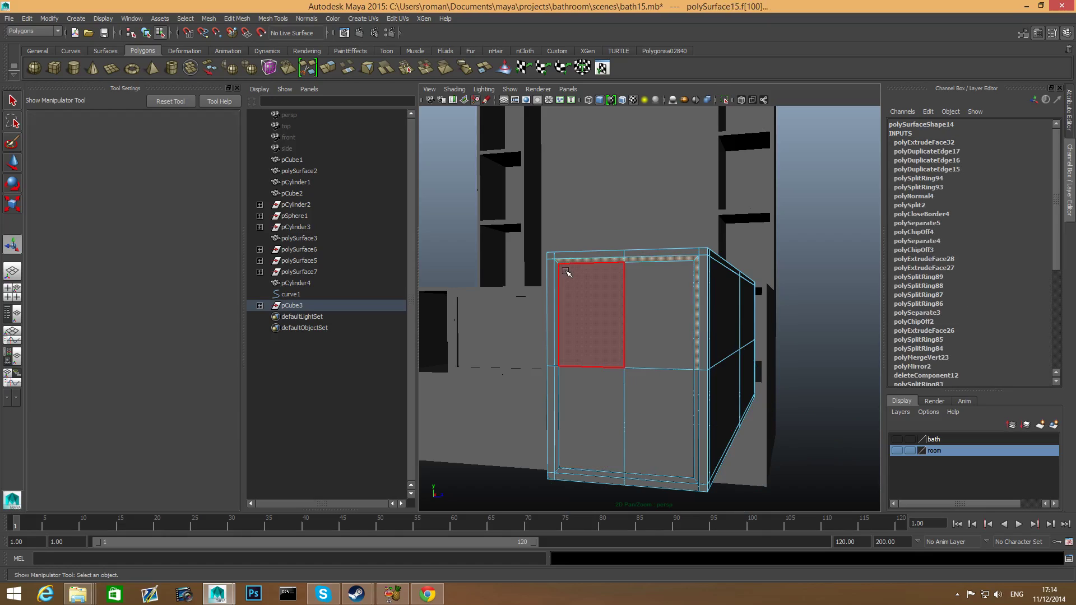
shift+click(557, 277)
shift+click(557, 412)
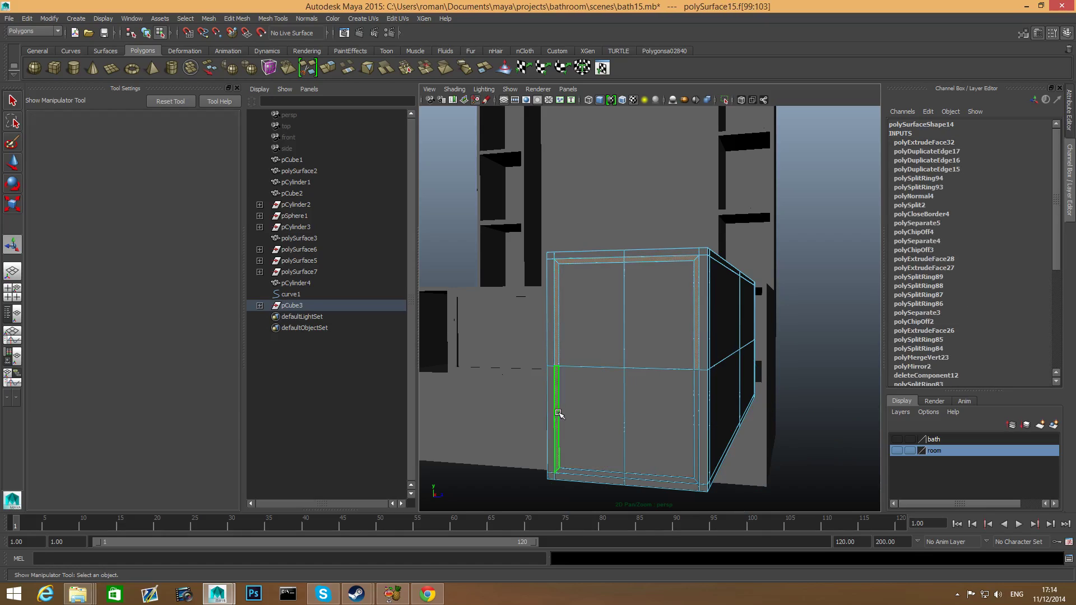
shift+click(581, 471)
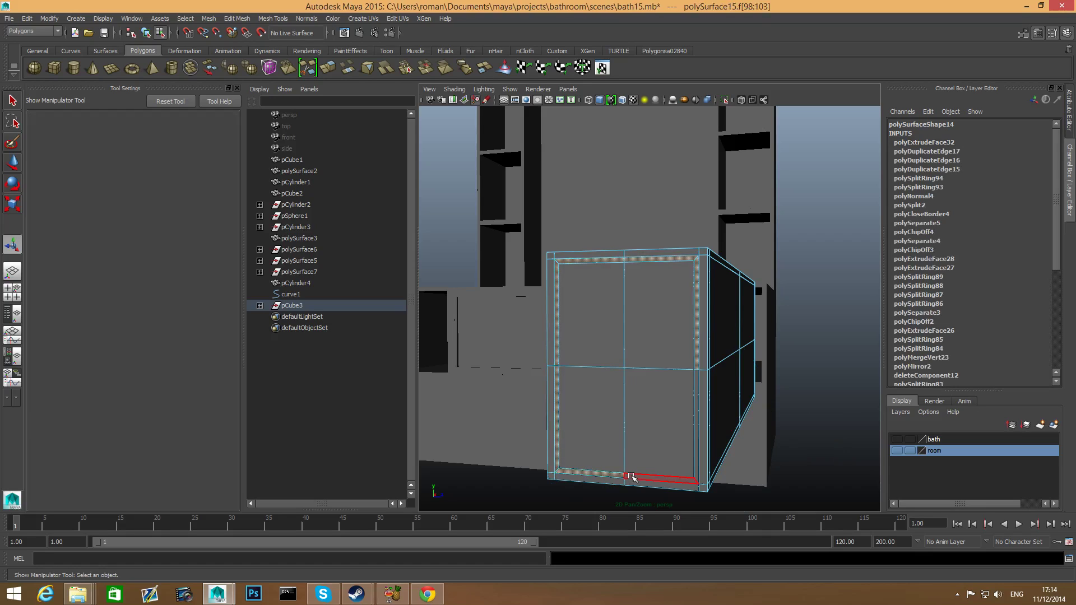
shift+click(635, 476)
shift+click(697, 461)
alt+drag(685, 447, 637, 443)
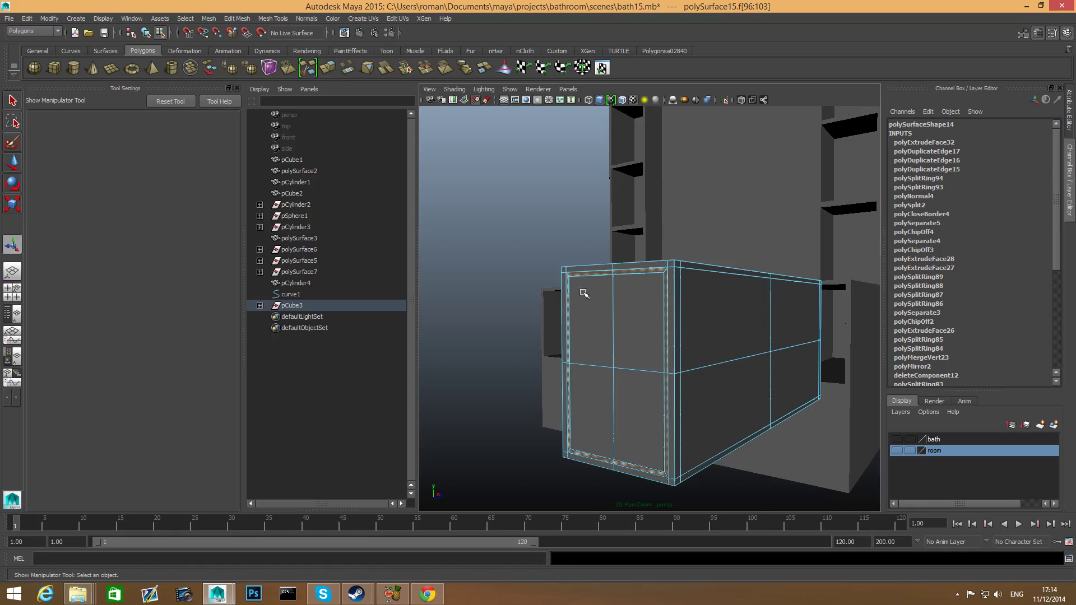
key(ctrl+e)
drag(577, 496, 581, 493)
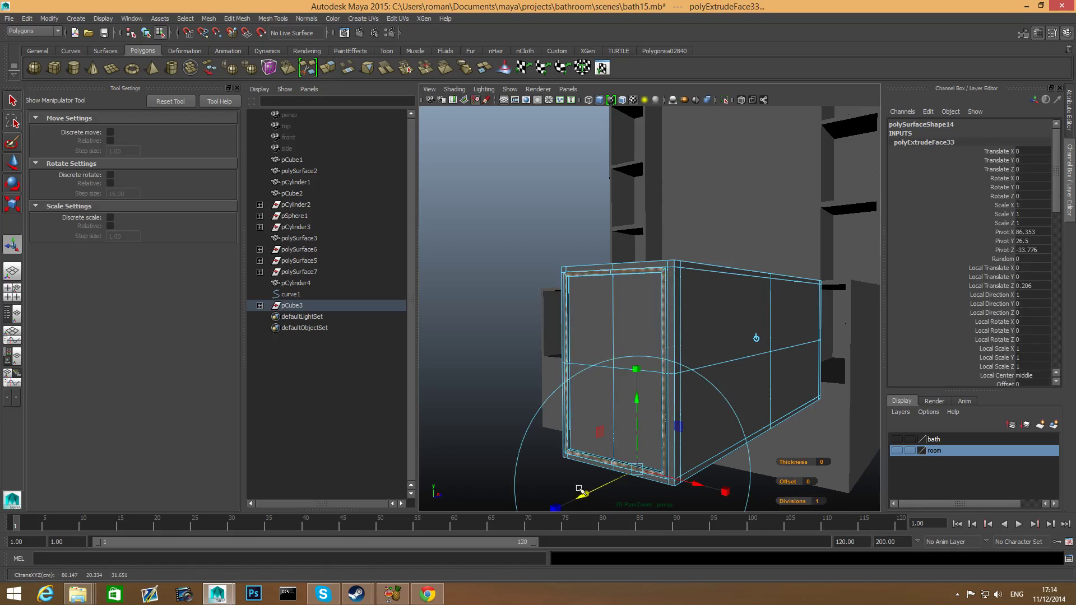
key(F8)
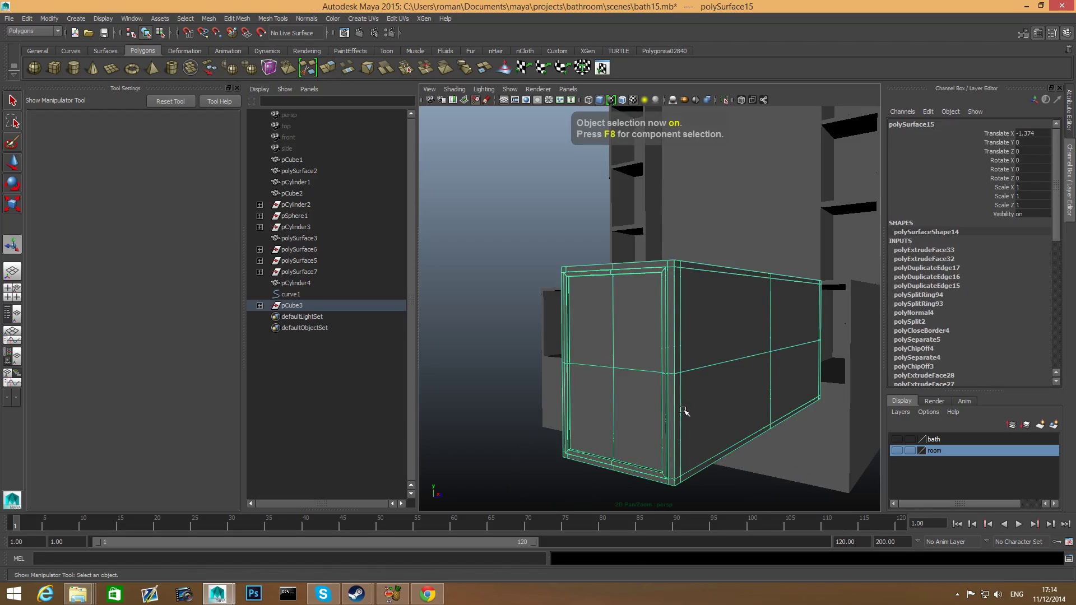
Step: Extrude the four large top faces down into the shell to hollow out the drawer, and return to object selection
alt+drag(684, 411, 629, 439)
right_drag(577, 344, 577, 358)
click(578, 359)
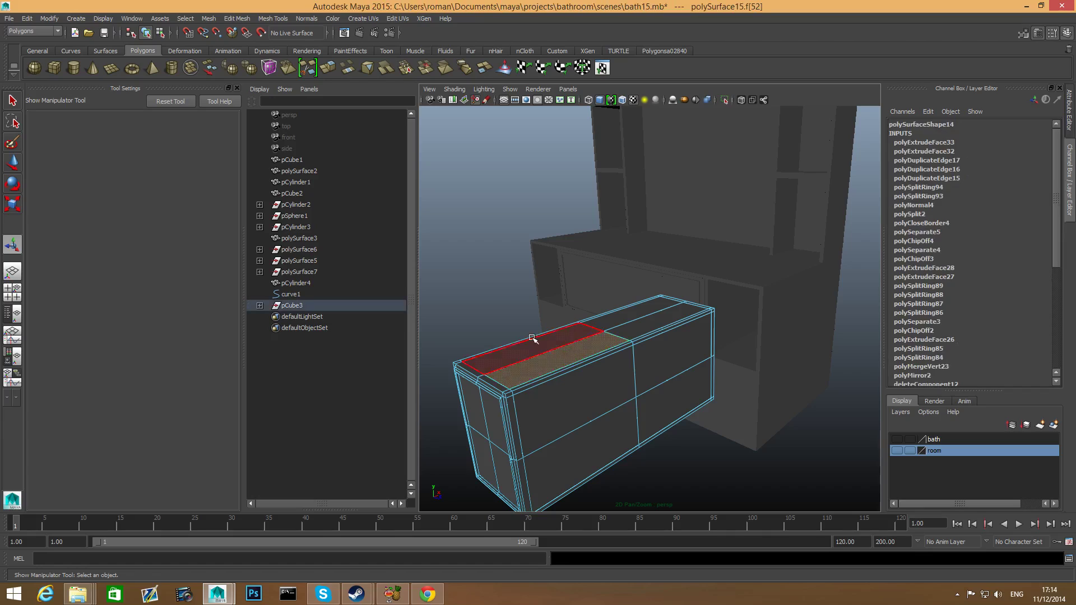
click(560, 338)
shift+click(573, 355)
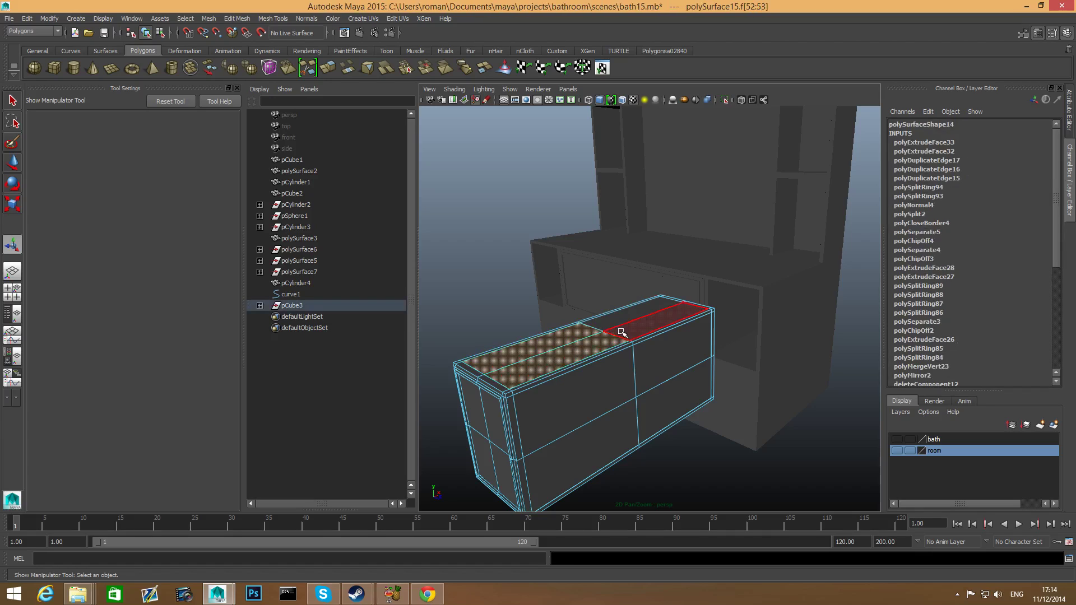
shift+click(623, 331)
shift+click(615, 320)
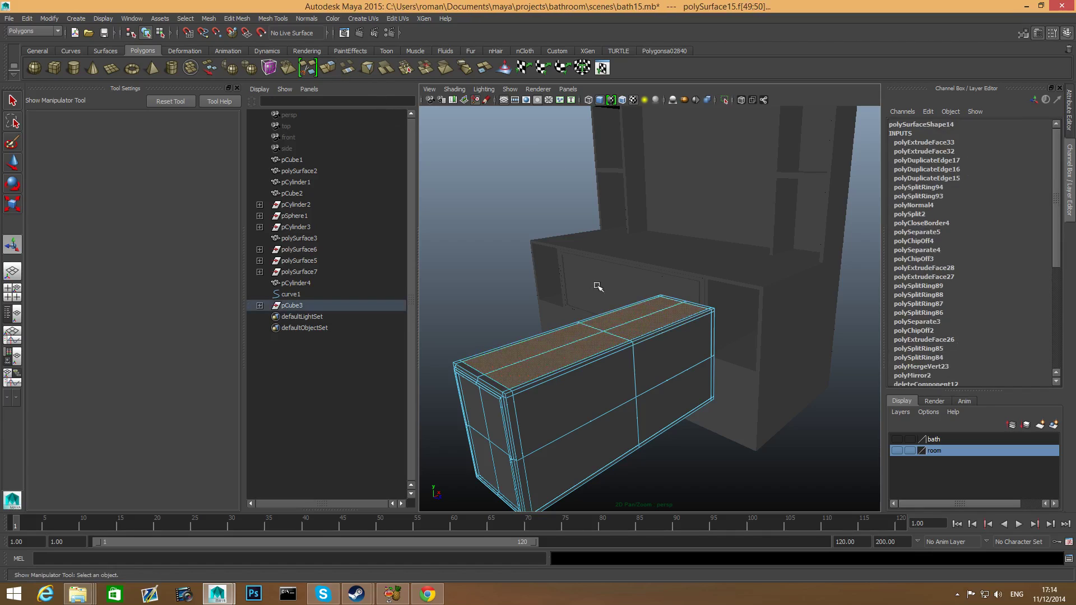
shift+right_drag(599, 287, 600, 343)
alt+drag(650, 403, 615, 363)
drag(644, 236, 647, 419)
key(F8)
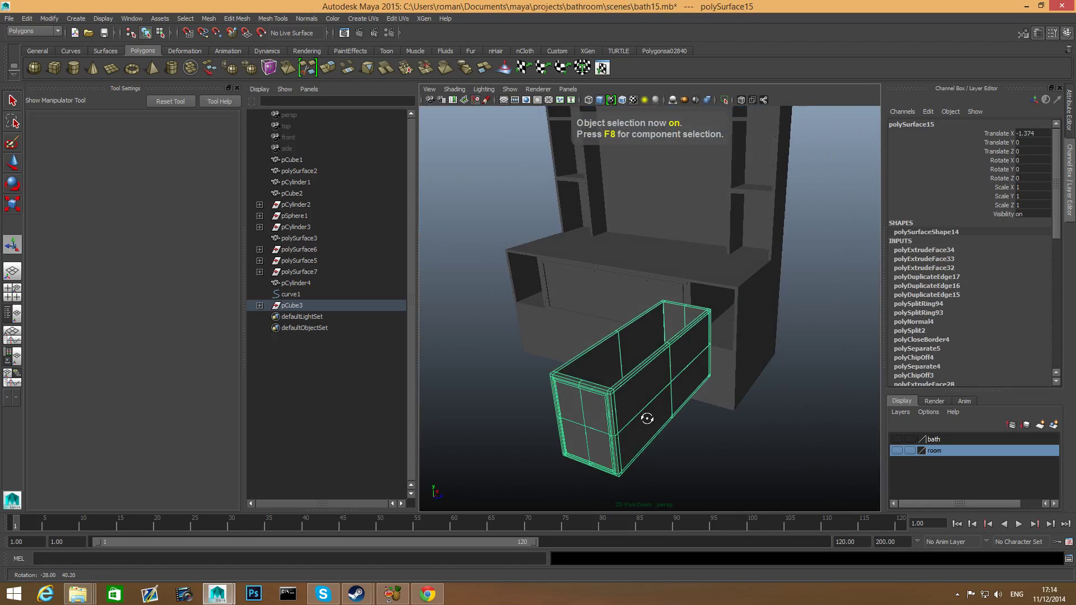
Step: Preview the hollow drawer smoothed, restore its unsmoothed display, and examine its rim, corners and front panel from several angles
alt+drag(556, 448, 629, 427)
alt+right_drag(630, 427, 654, 431)
alt+drag(653, 431, 622, 435)
key(3)
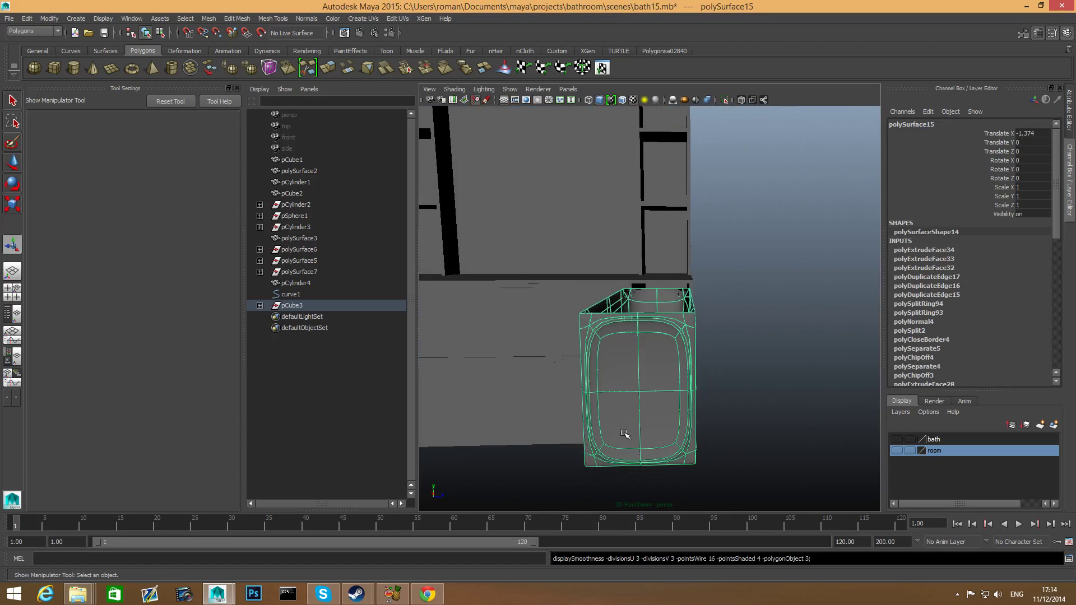
key(1)
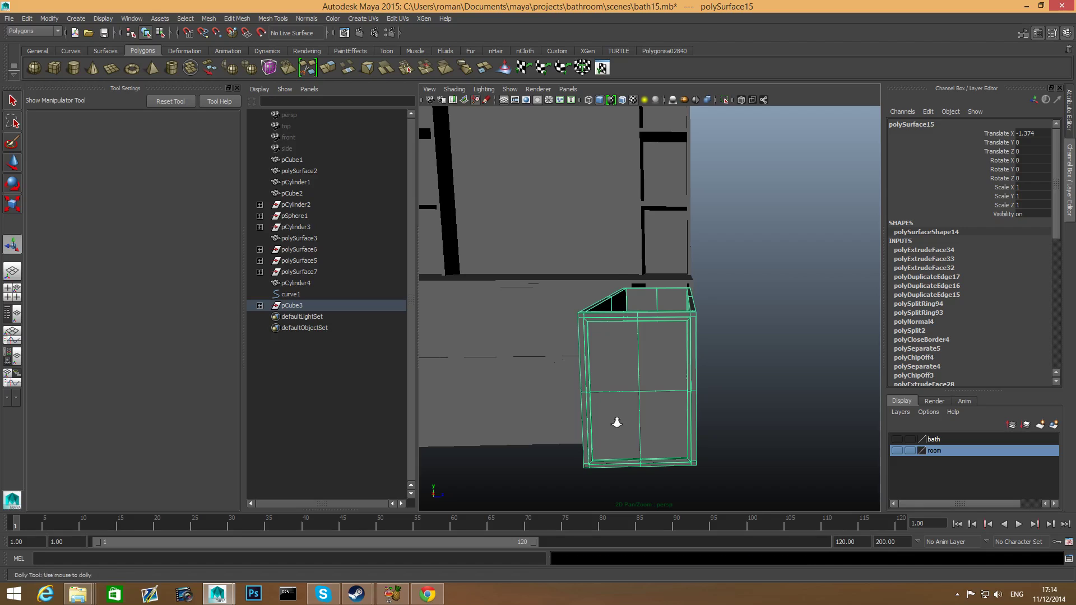
alt+drag(615, 425, 655, 448)
alt+right_drag(656, 448, 702, 454)
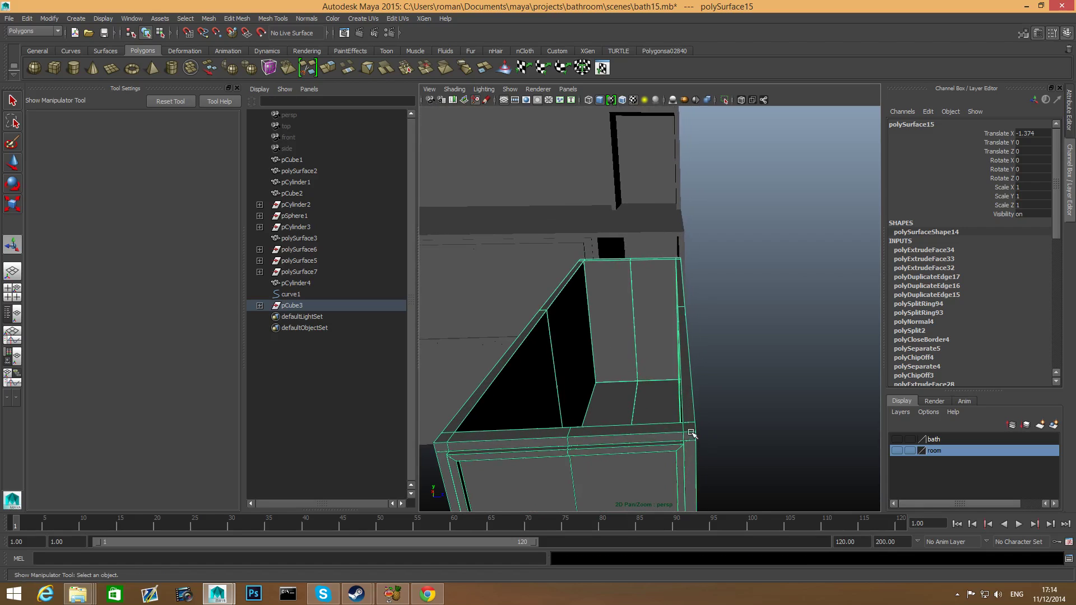
alt+drag(691, 433, 658, 413)
alt+right_drag(658, 413, 603, 398)
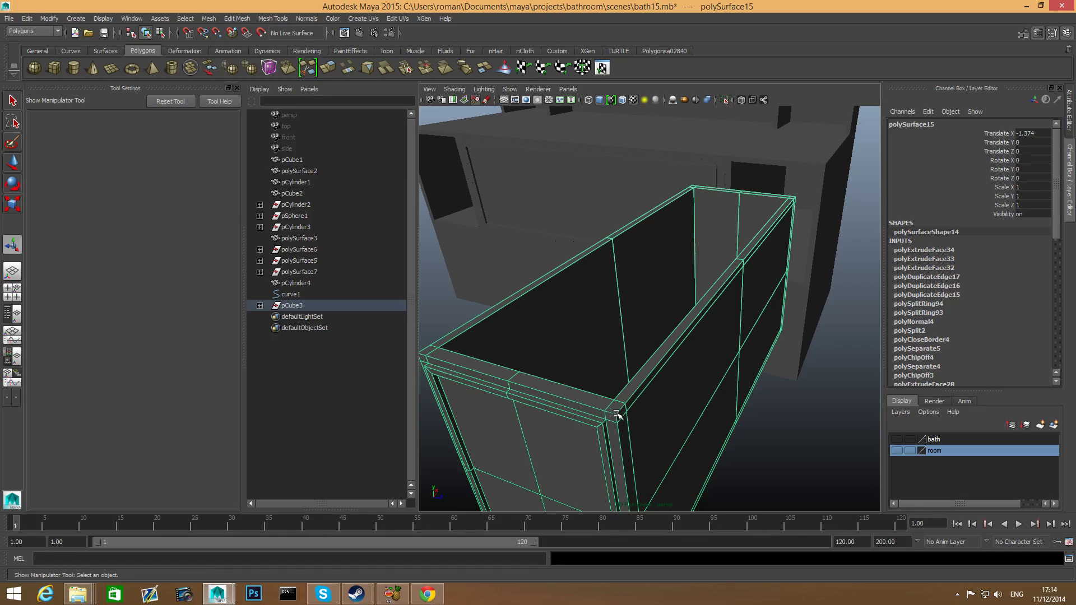
key(f)
alt+drag(648, 428, 785, 420)
alt+middle_drag(721, 312, 588, 350)
alt+drag(588, 350, 503, 301)
alt+drag(695, 267, 580, 379)
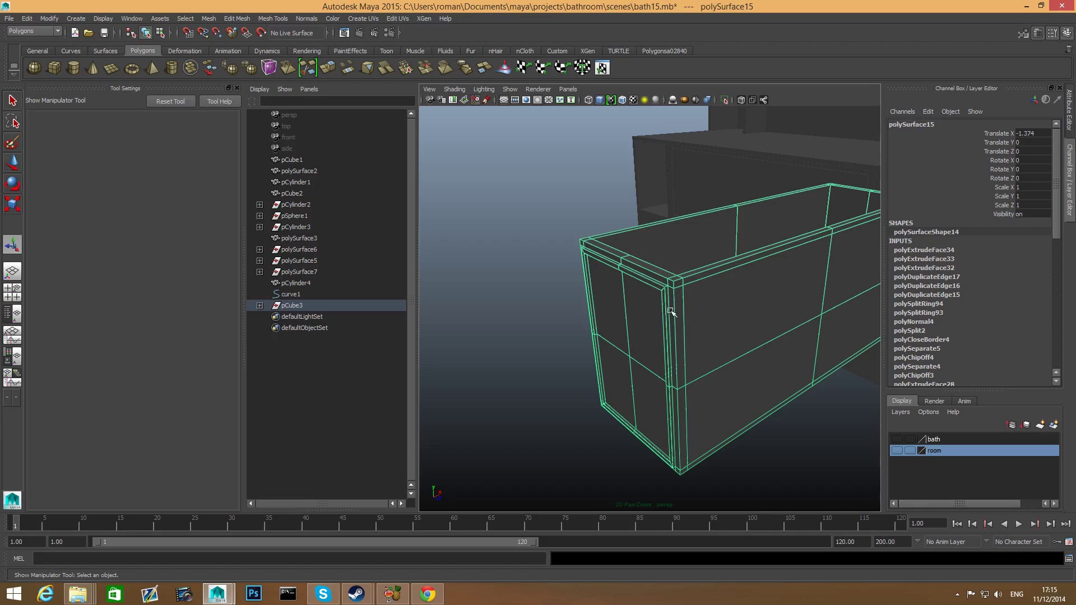
alt+drag(671, 311, 628, 401)
alt+drag(709, 364, 708, 411)
Step: Slide the finished drawer back into its cabinet compartment, to Translate X -0.008
key(w)
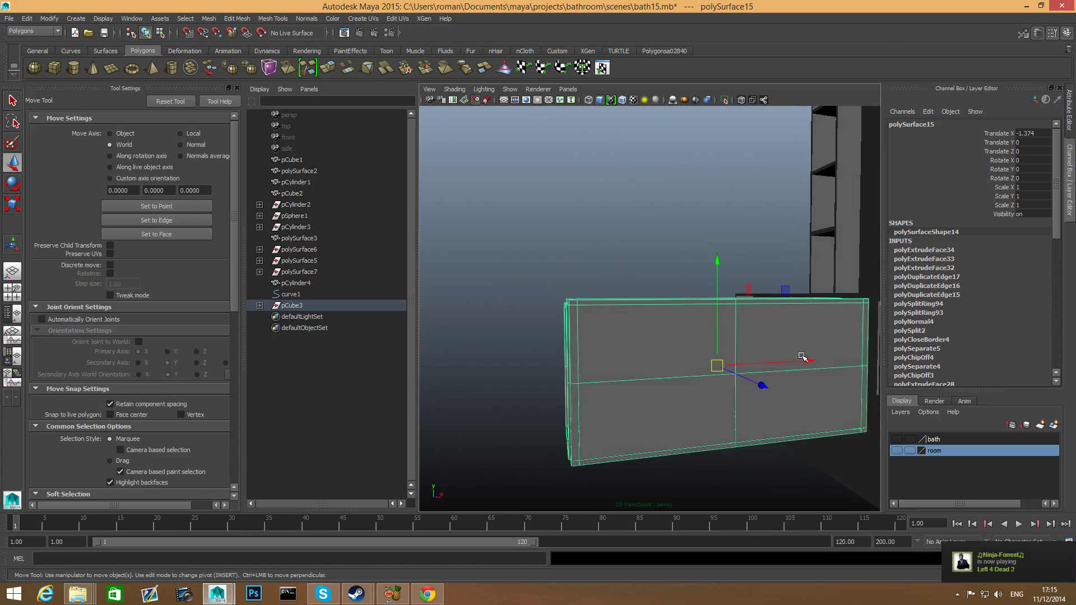
drag(805, 364, 904, 364)
alt+middle_drag(722, 395, 489, 433)
drag(718, 388, 893, 391)
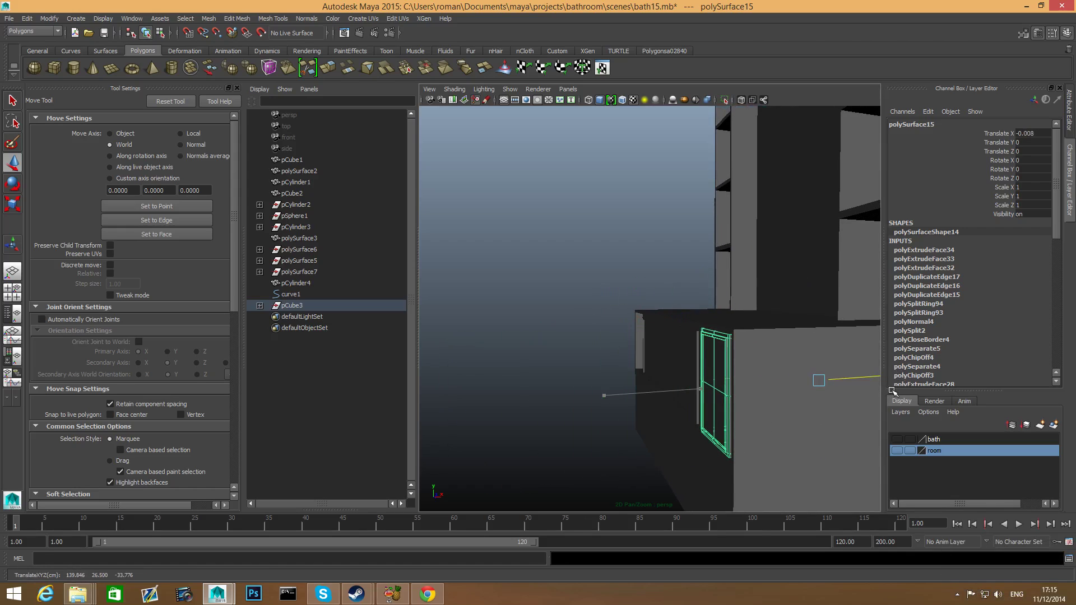
Step: Turn on Wireframe on Shaded in the viewport to show the edges of the drawer and cabinet
alt+drag(825, 397, 728, 382)
click(455, 89)
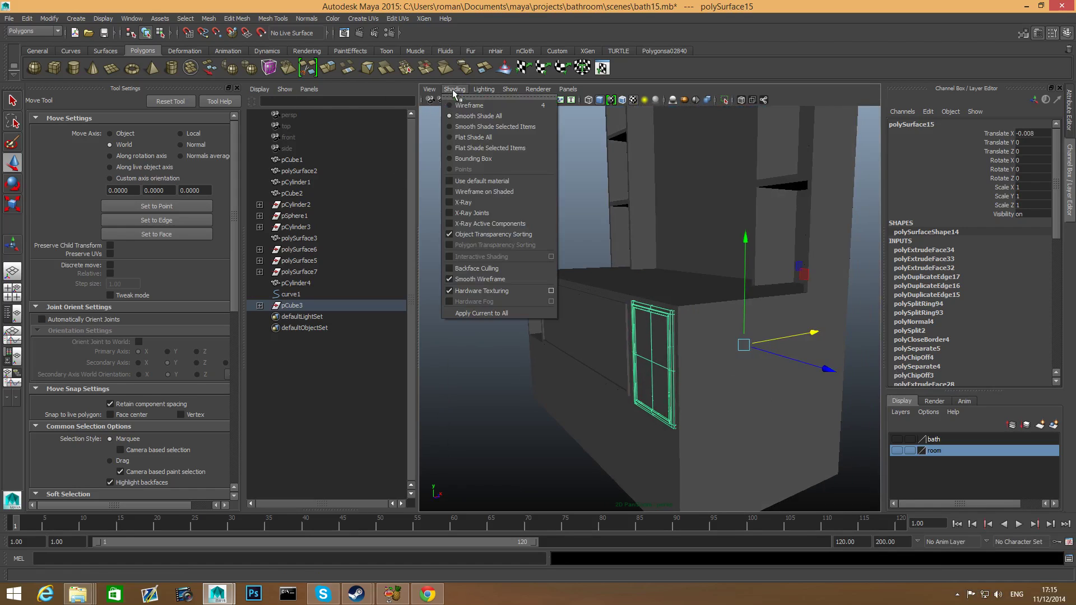
click(476, 196)
mouse_move(571, 314)
alt+mouse_down()
mouse_move(652, 365)
mouse_move(574, 355)
alt+mouse_up()
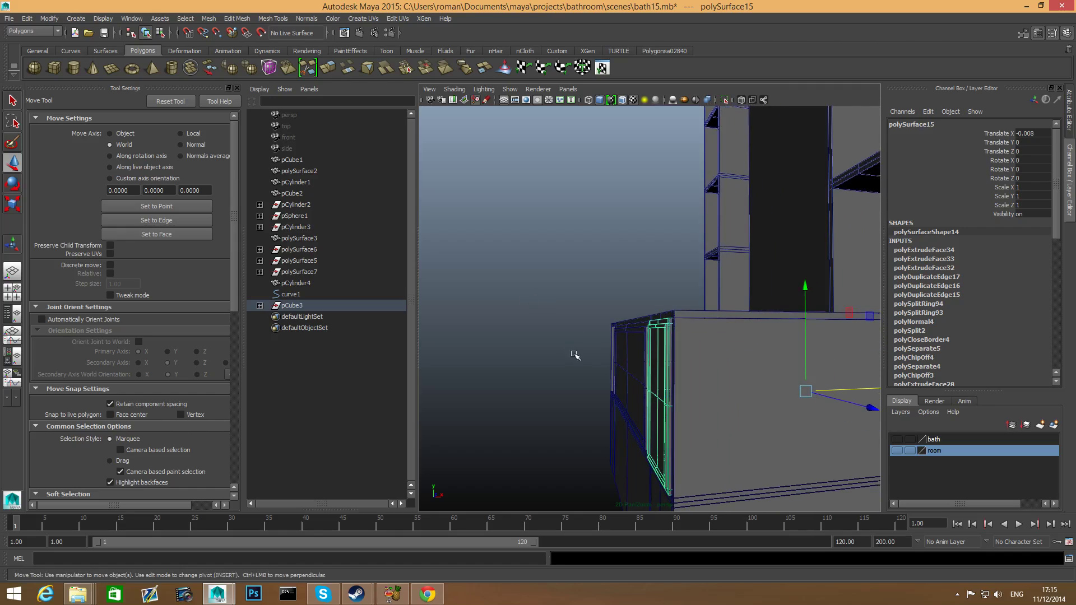
Step: Adjust the side drawer's depth in its compartment to Translate X -0.003 and check its fit from the front
alt+right_drag(574, 355, 739, 366)
drag(857, 383, 858, 378)
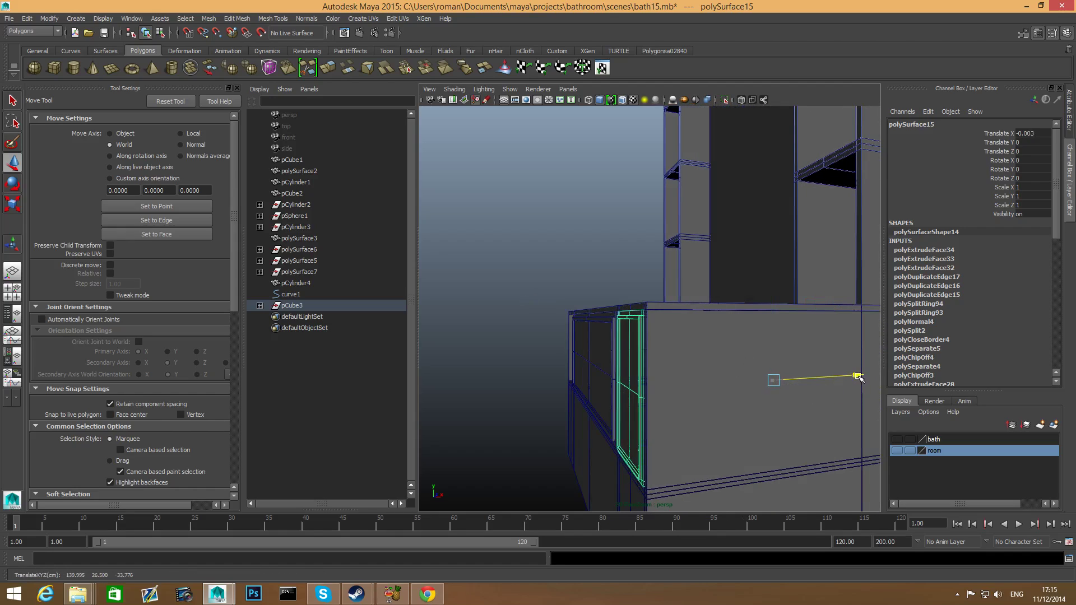
alt+drag(671, 385, 771, 365)
alt+drag(686, 368, 711, 368)
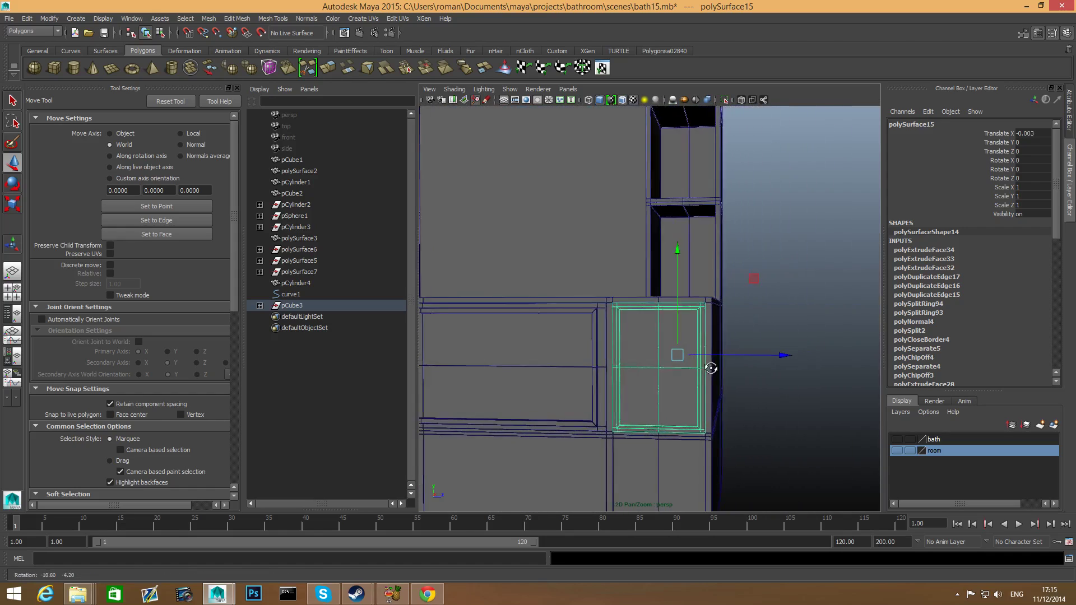
alt+middle_drag(699, 376, 730, 382)
alt+right_drag(729, 383, 624, 379)
alt+middle_drag(652, 345, 678, 335)
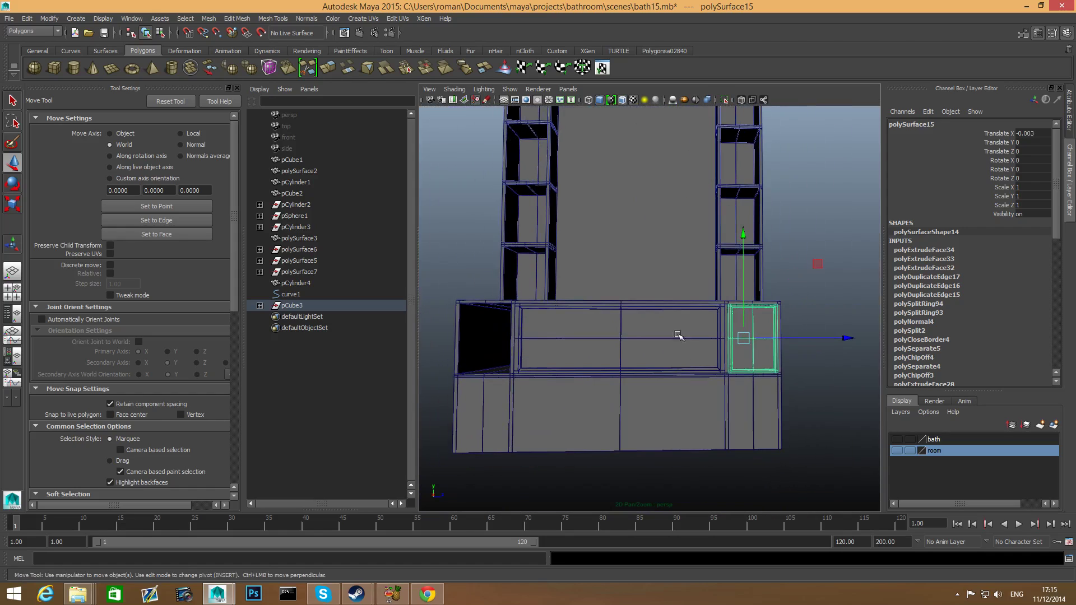
Step: Try raising the side drawer slightly to Translate Y 0.003, and undo that move
alt+drag(692, 344, 615, 372)
alt+right_drag(614, 372, 725, 394)
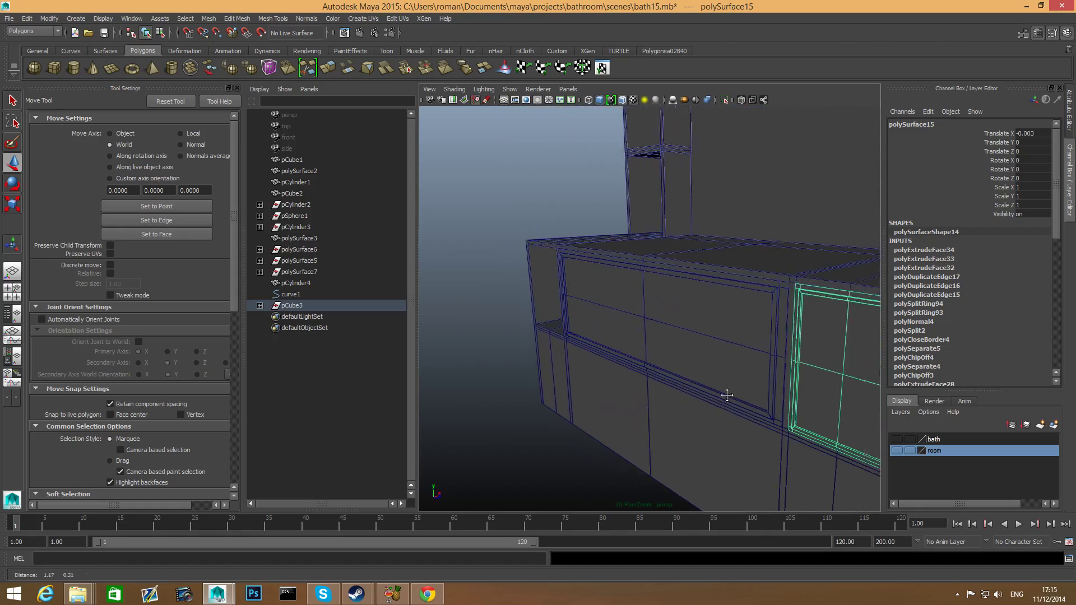
alt+middle_drag(725, 394, 661, 415)
alt+right_drag(661, 415, 703, 421)
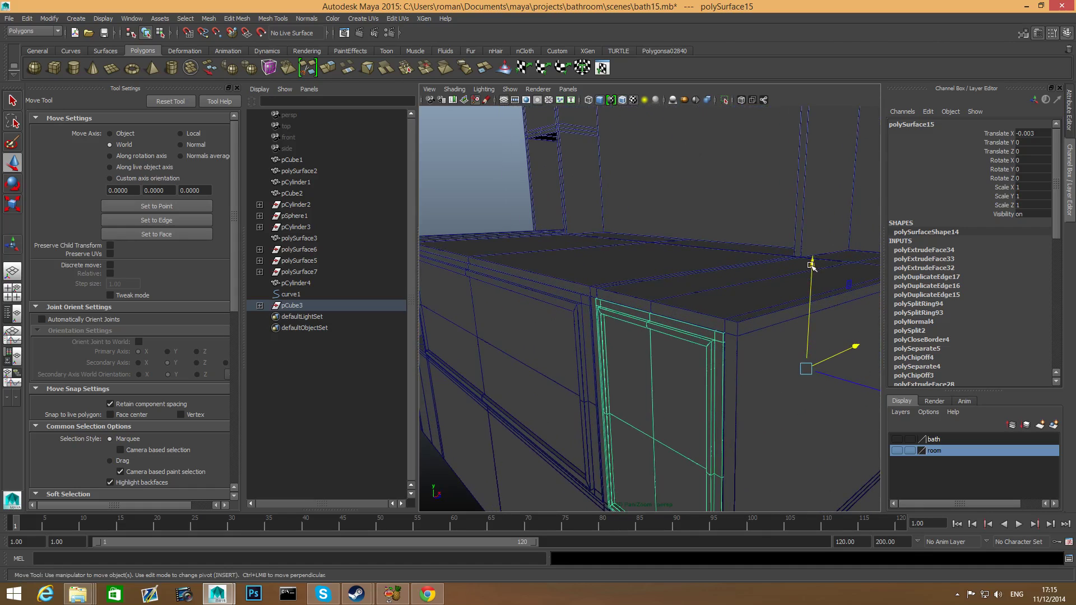
drag(811, 265, 812, 265)
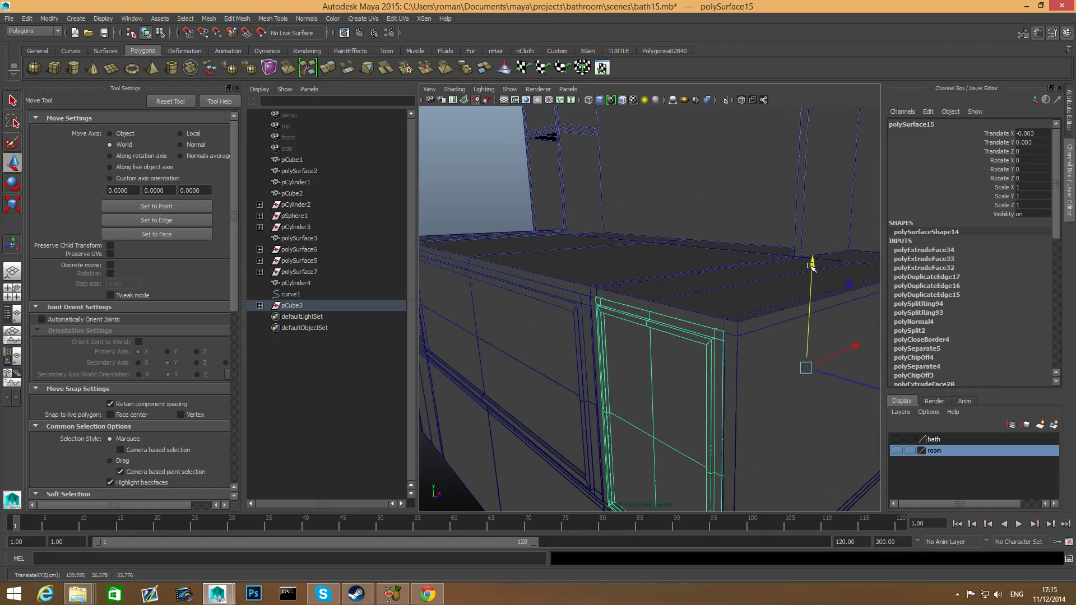
key(ctrl+z)
Step: Compare the placement of the middle drawer and the side drawer by selecting each in turn from the front
alt+drag(735, 339, 771, 329)
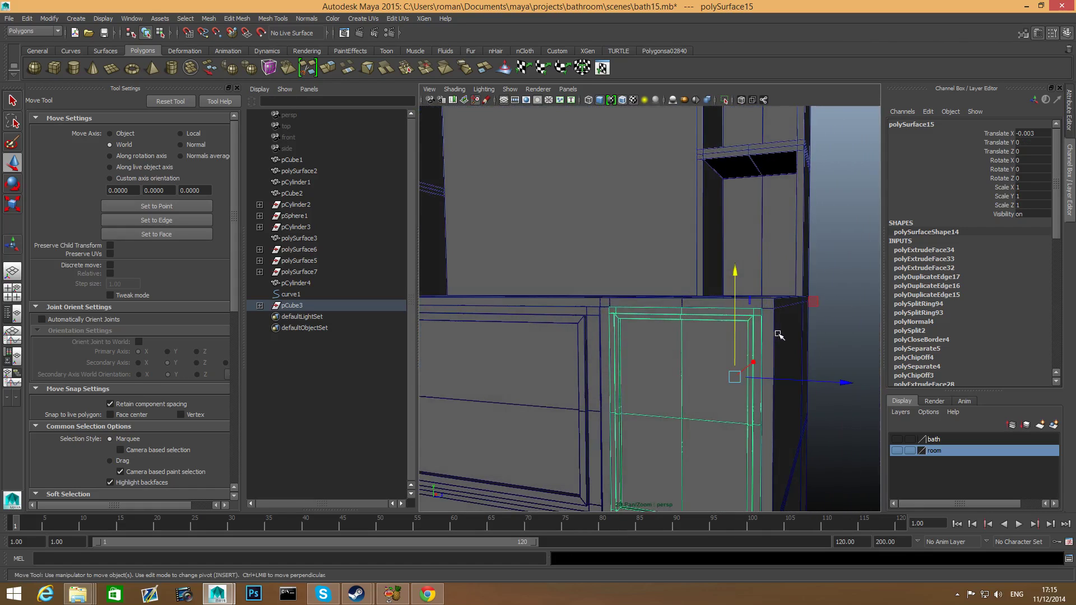
alt+right_drag(793, 333, 648, 340)
alt+drag(647, 340, 673, 342)
alt+middle_drag(584, 358, 662, 354)
click(649, 355)
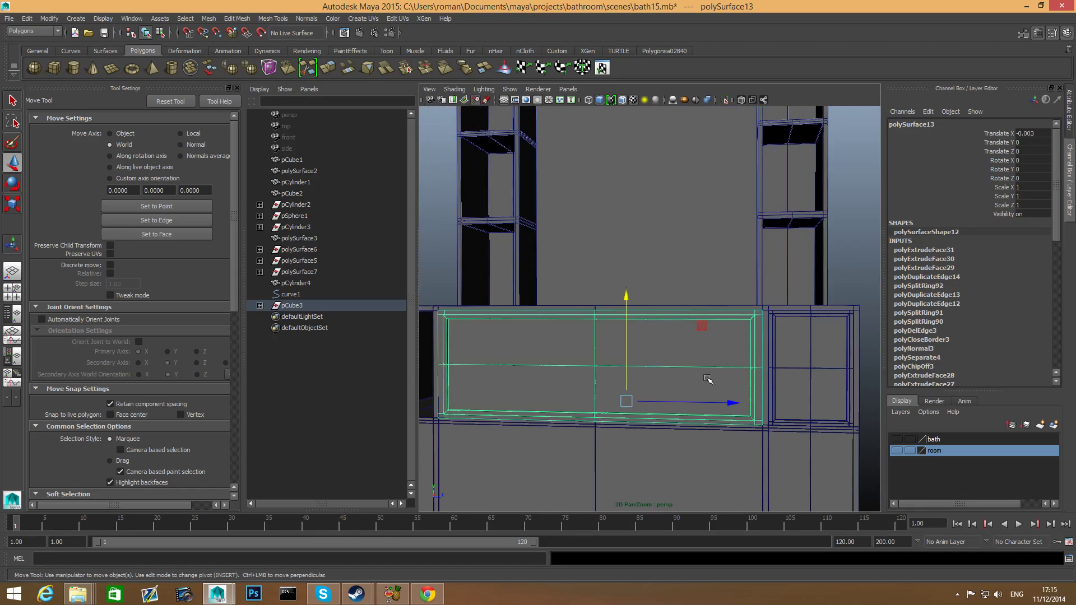
click(805, 387)
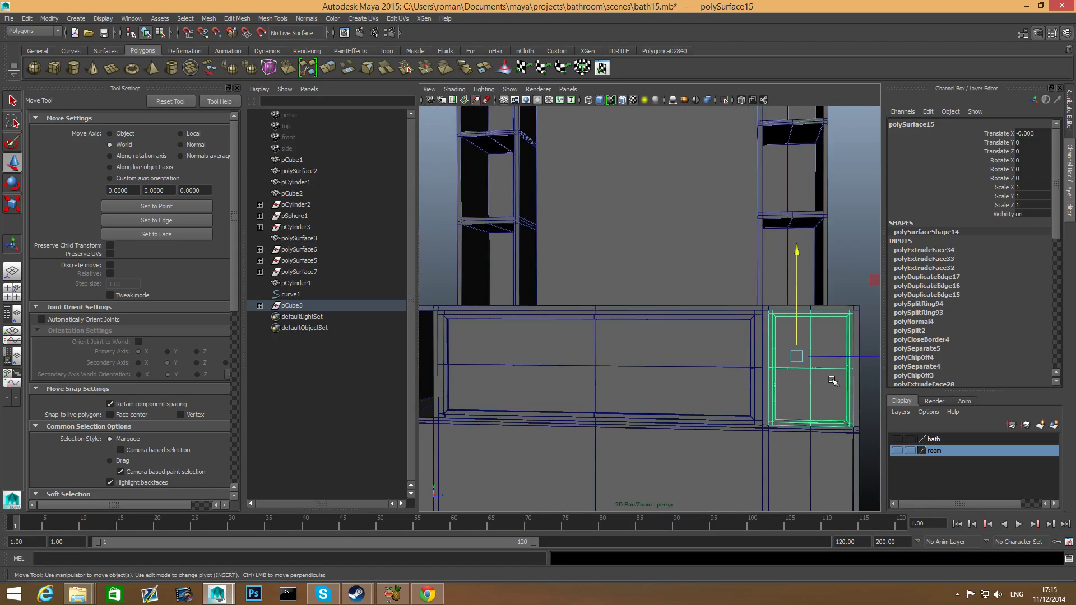
Step: Duplicate the side drawer and move the copy into the empty compartment at the cabinet's opposite end, to Translate Z -0.823
alt+middle_drag(837, 381, 750, 403)
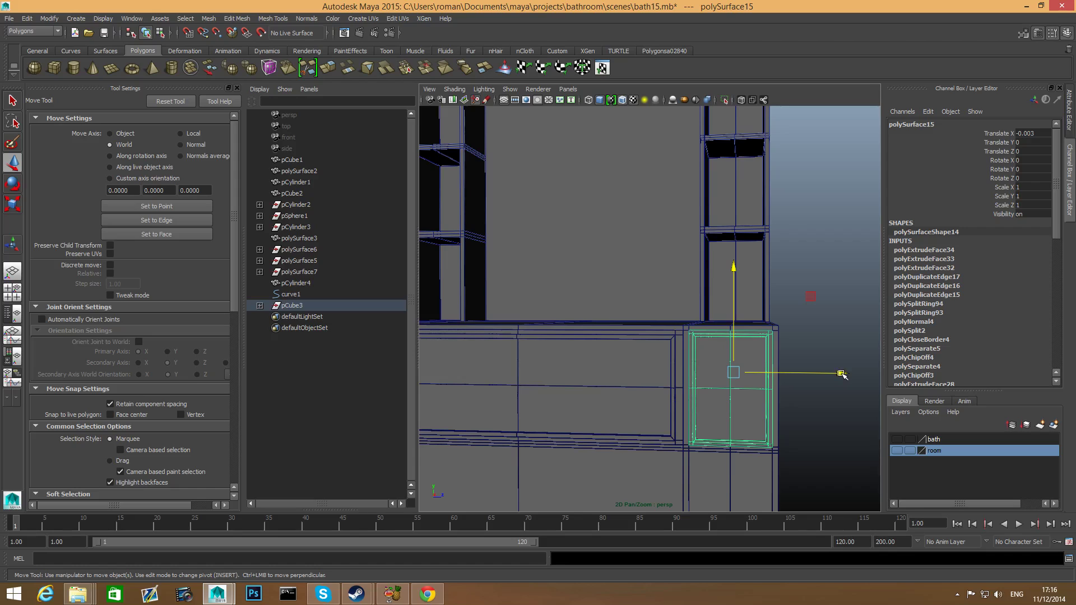
key(ctrl+d)
drag(841, 374, 630, 384)
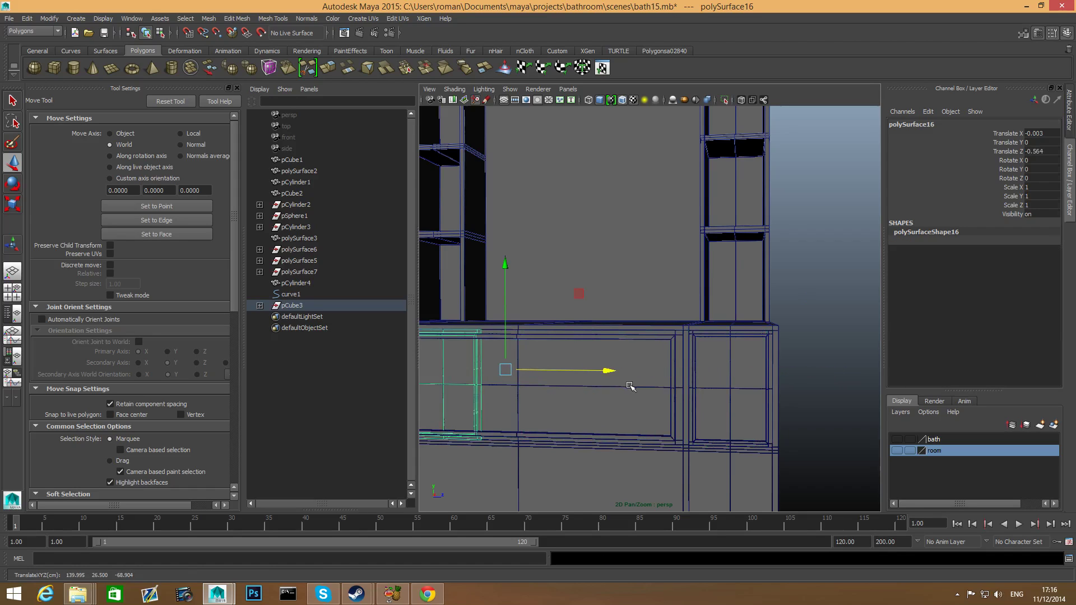
alt+middle_drag(630, 383, 763, 387)
drag(764, 375, 661, 374)
scroll(695, 402, down, 2)
alt+middle_drag(694, 401, 590, 405)
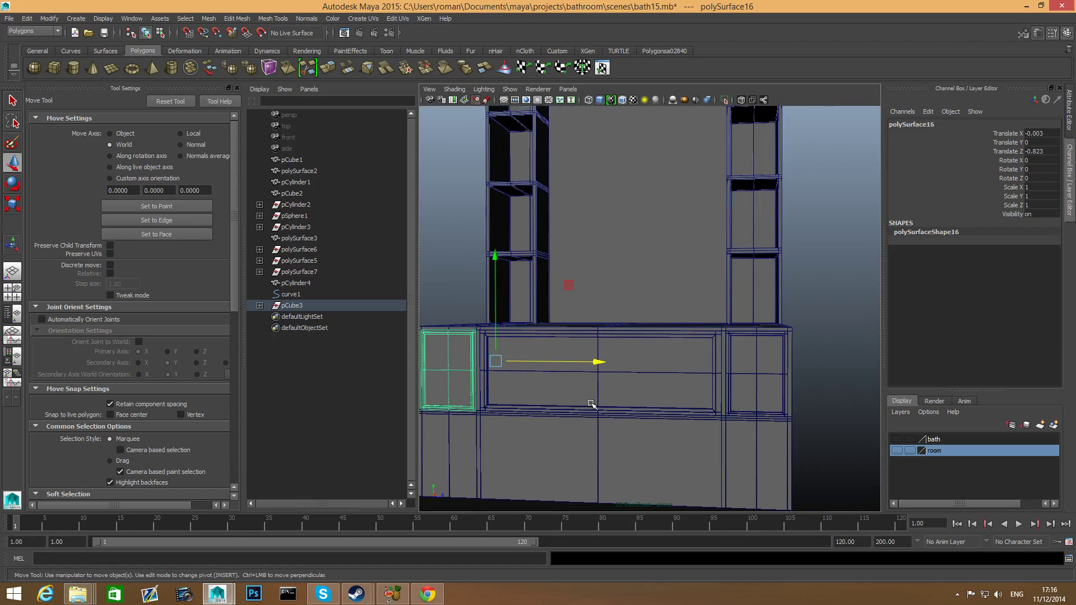
alt+drag(591, 406, 526, 421)
alt+drag(667, 420, 593, 382)
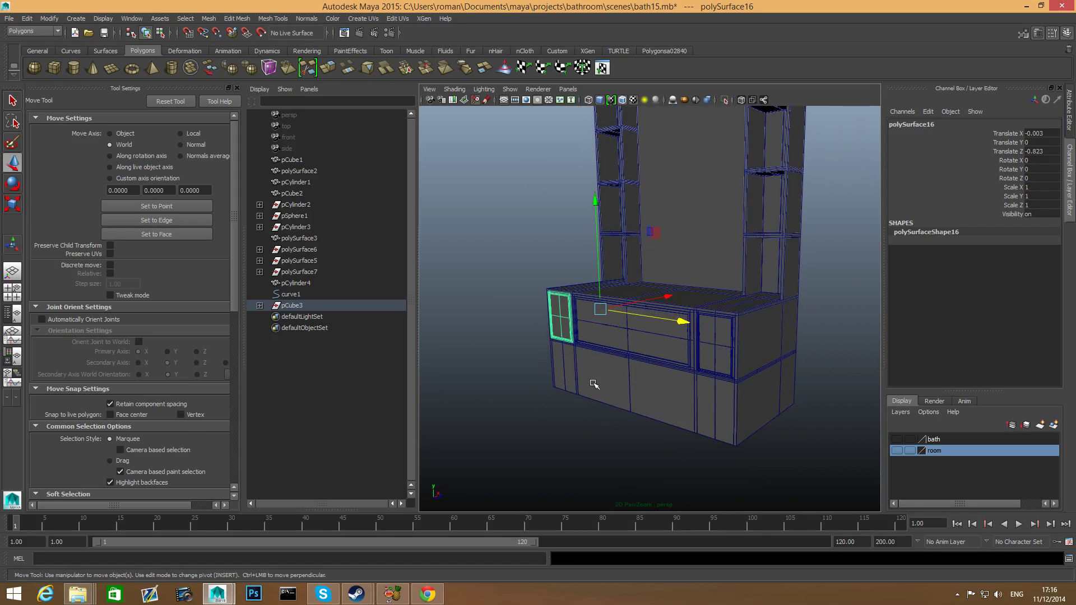
Step: Insert two edge loops around the cabinet's lower section, one just below the drawer row and one just above the base edge
alt+right_drag(594, 381, 655, 411)
alt+middle_drag(656, 410, 659, 381)
click(662, 418)
alt+drag(664, 421, 713, 404)
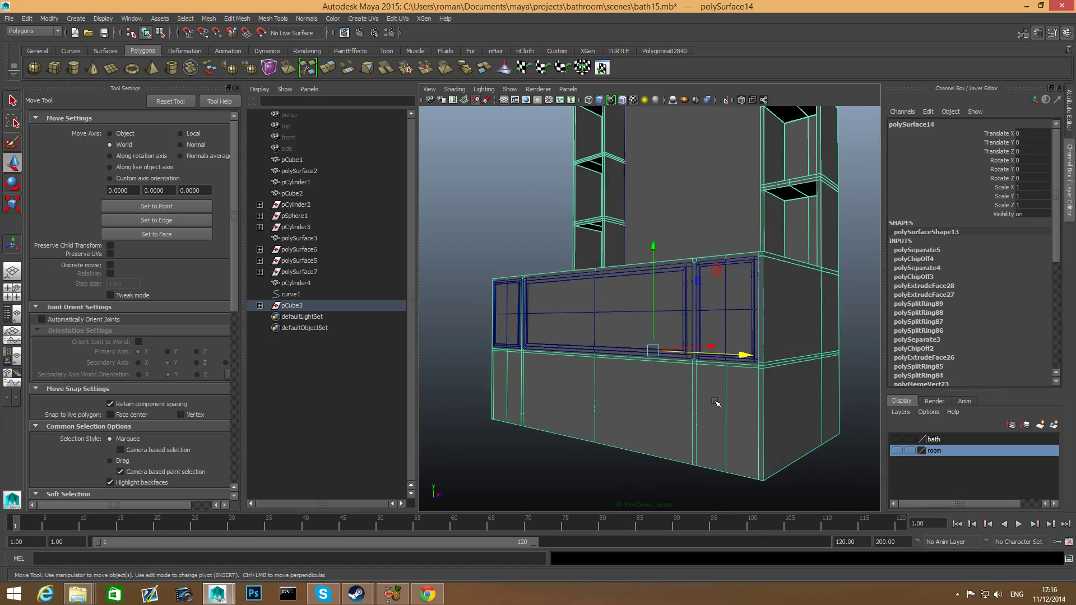
shift+right_drag(714, 403, 661, 345)
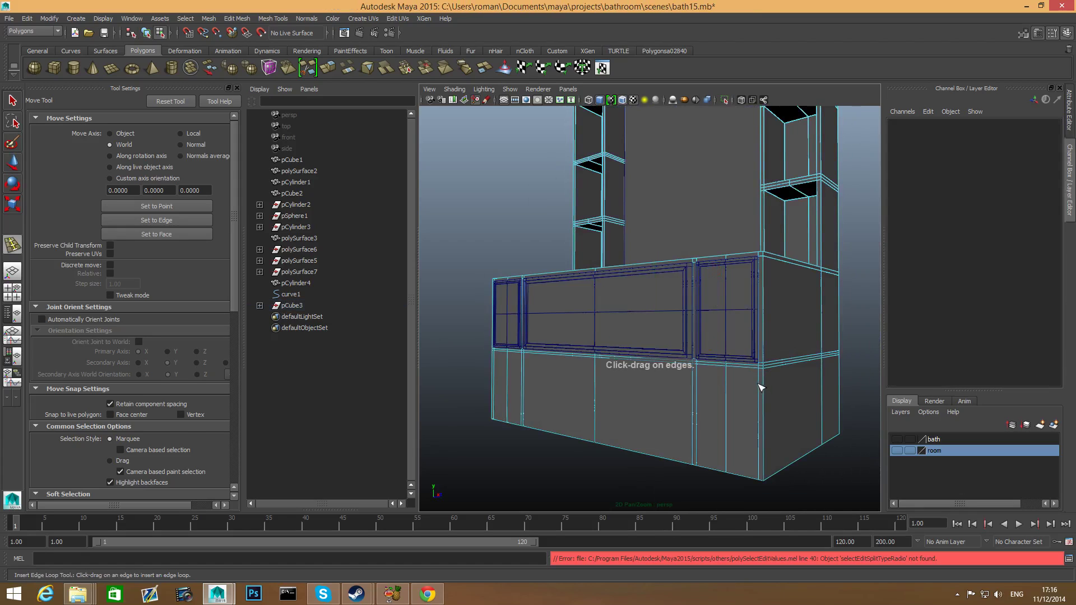
drag(760, 387, 762, 380)
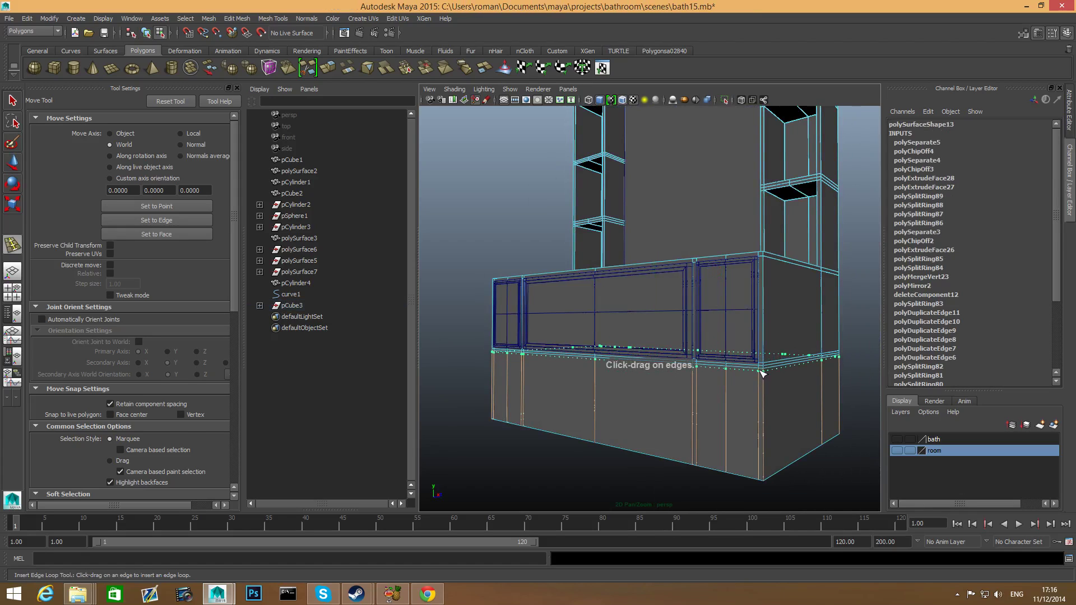
drag(762, 374, 658, 326)
scroll(744, 406, up, 5)
alt+drag(796, 425, 748, 442)
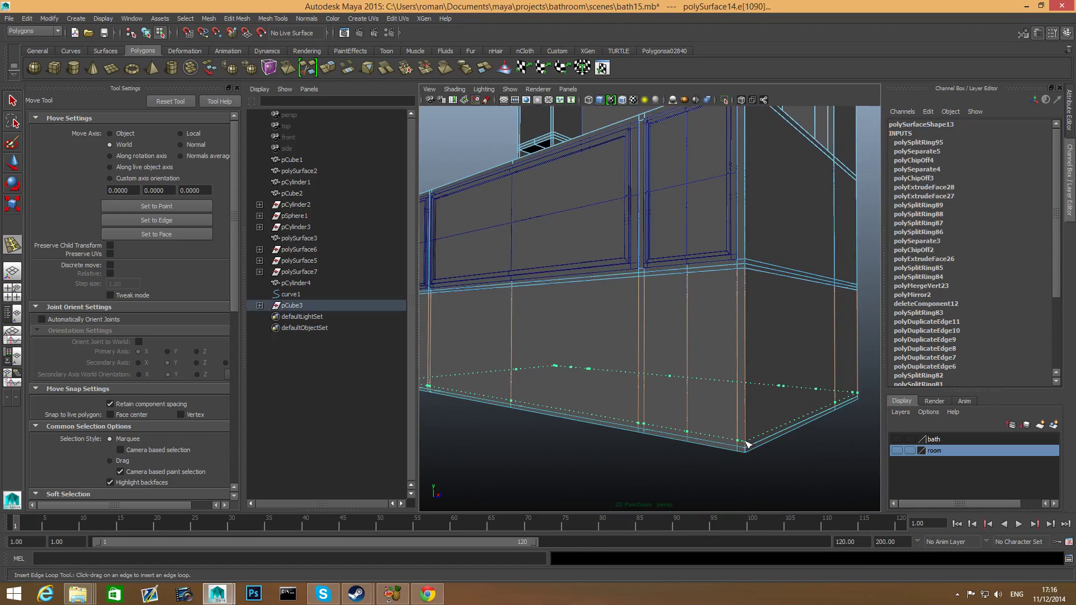
click(745, 444)
Step: Extrude the two middle front faces of the lower section inward to form an open central compartment, and return to object selection
right_drag(542, 305, 547, 326)
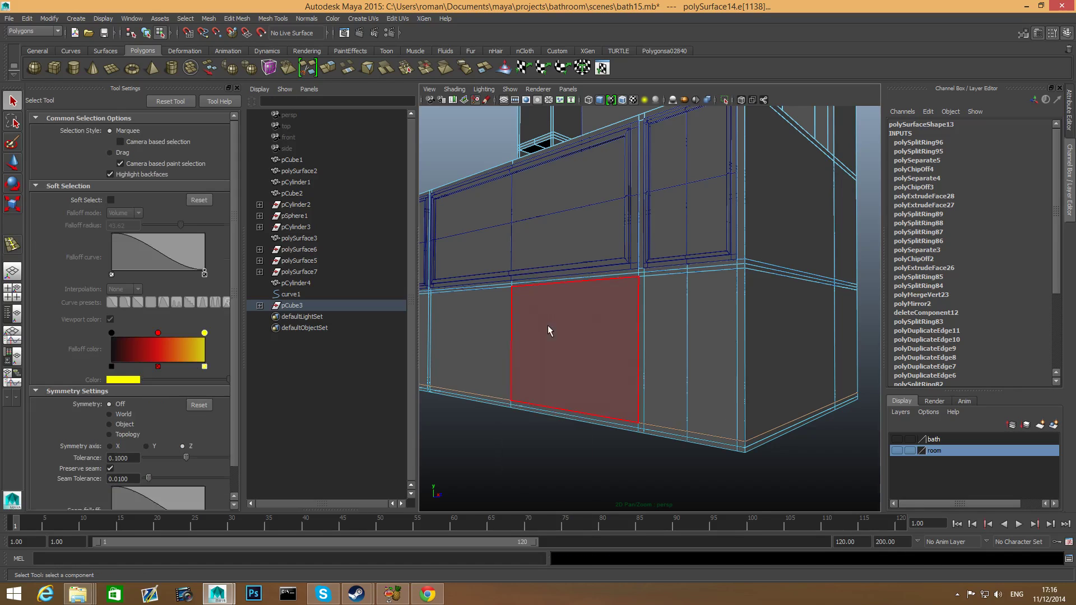
click(542, 334)
shift+click(496, 325)
alt+drag(497, 325, 701, 409)
click(334, 71)
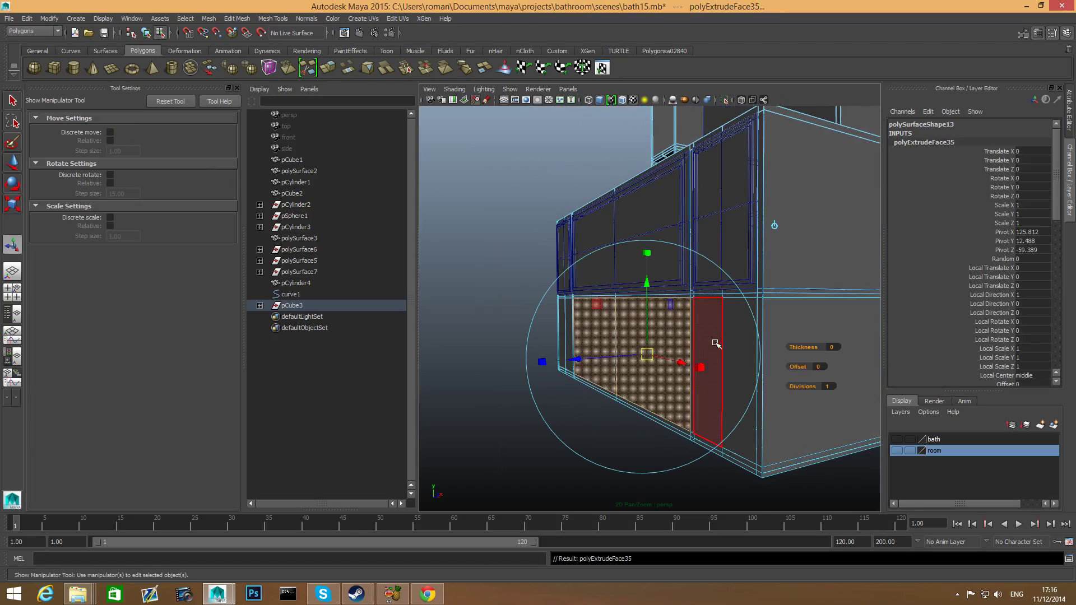
alt+drag(713, 343, 663, 374)
alt+drag(566, 374, 586, 413)
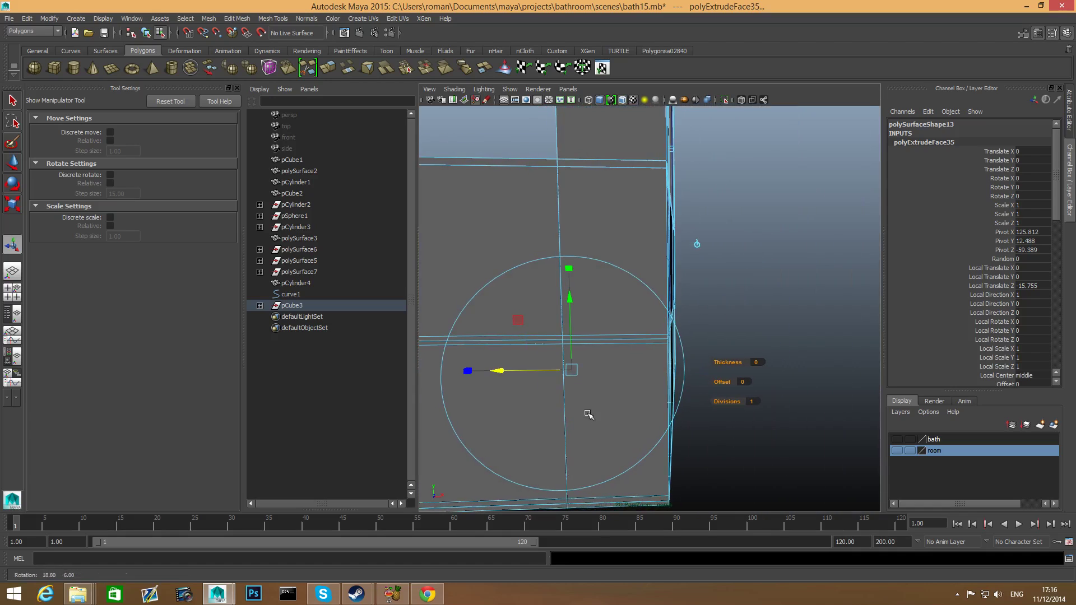
drag(499, 370, 644, 370)
key(F8)
key(f)
scroll(682, 380, up, 4)
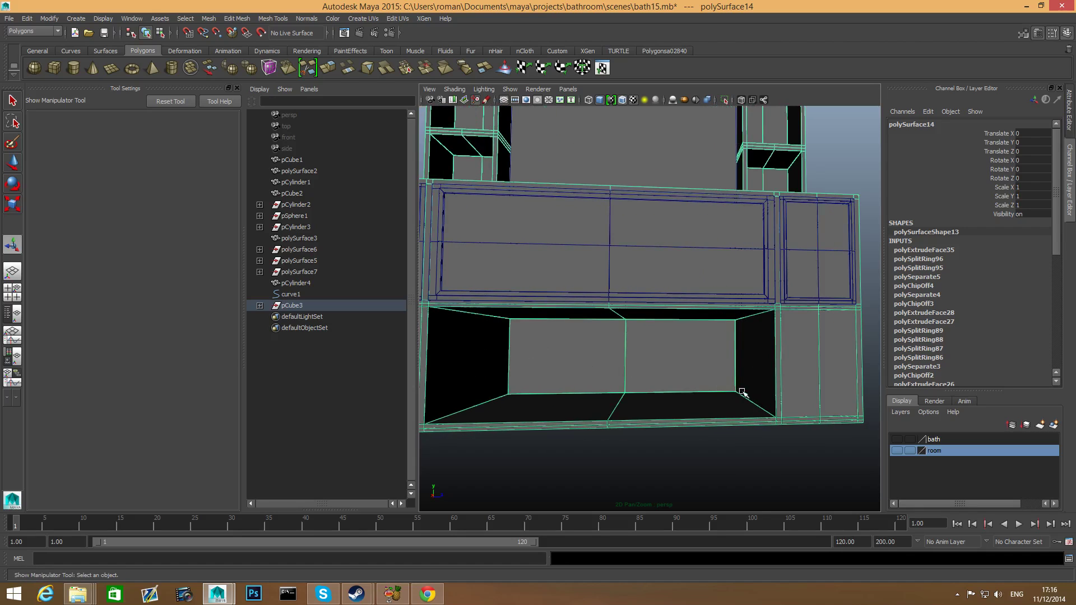
Step: Extrude the front faces at both ends of the lower section inward to Local Translate Z -28.51, and return to object selection
alt+drag(742, 392, 711, 385)
scroll(734, 374, up, 2)
right_drag(720, 338, 721, 369)
click(721, 368)
shift+click(703, 375)
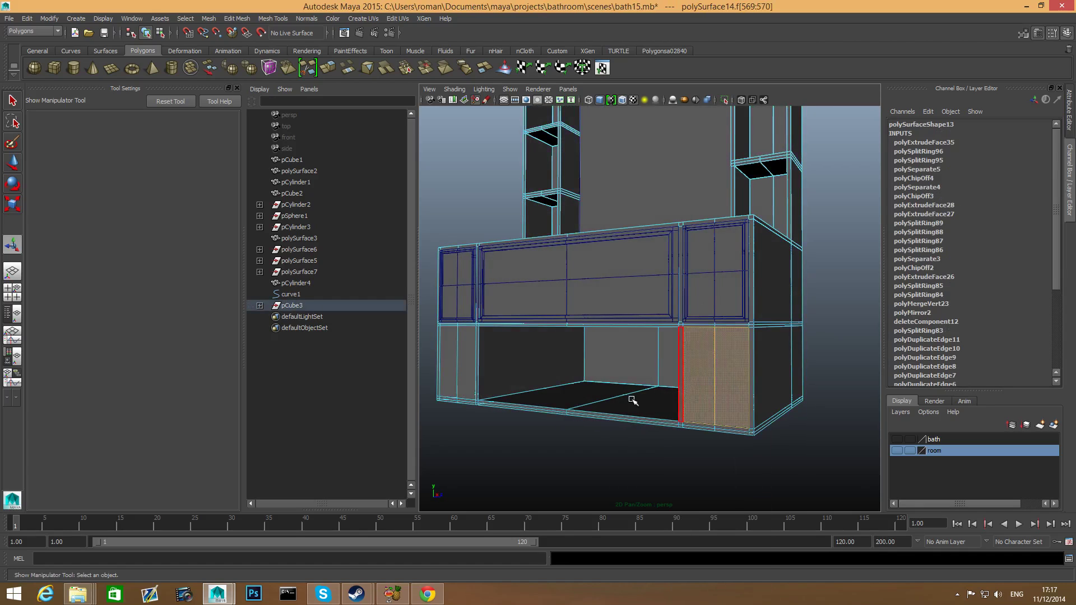
alt+drag(707, 413, 728, 412)
shift+click(563, 386)
shift+click(540, 380)
alt+drag(649, 410, 560, 387)
click(335, 70)
alt+drag(792, 301, 587, 407)
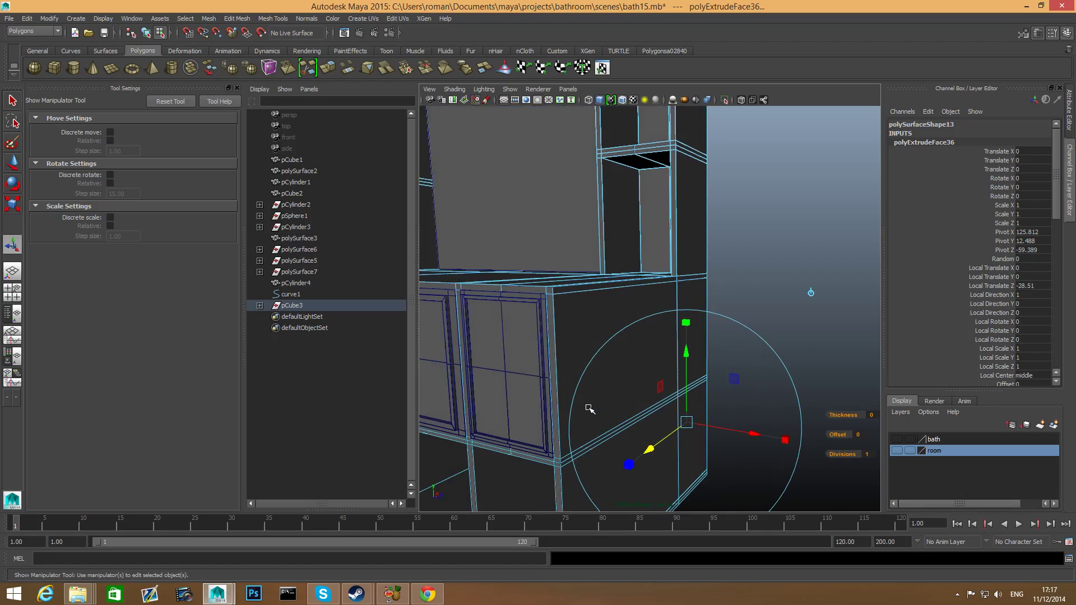
key(F9)
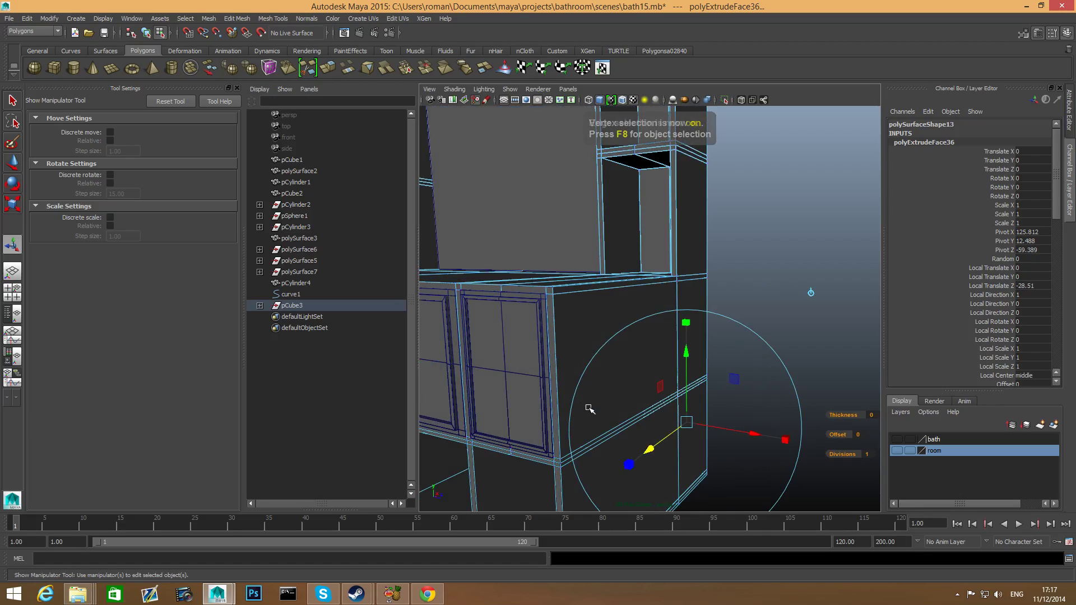
key(F10)
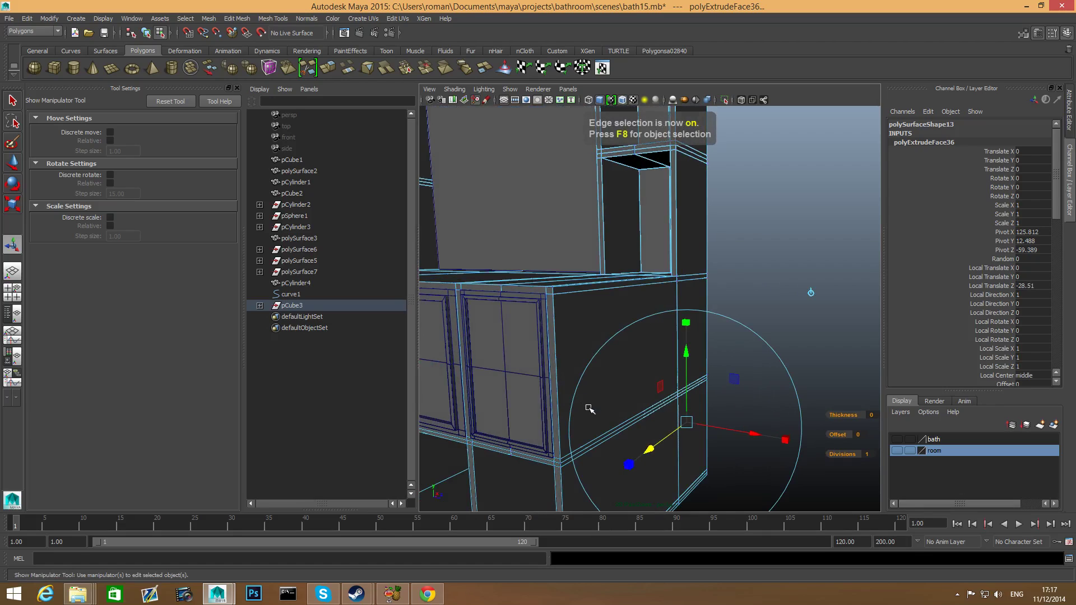
key(F8)
Step: Duplicate both side drawers and move the copies down into the lower side compartments, to Translate Y -0.484
scroll(588, 408, down, 3)
click(597, 366)
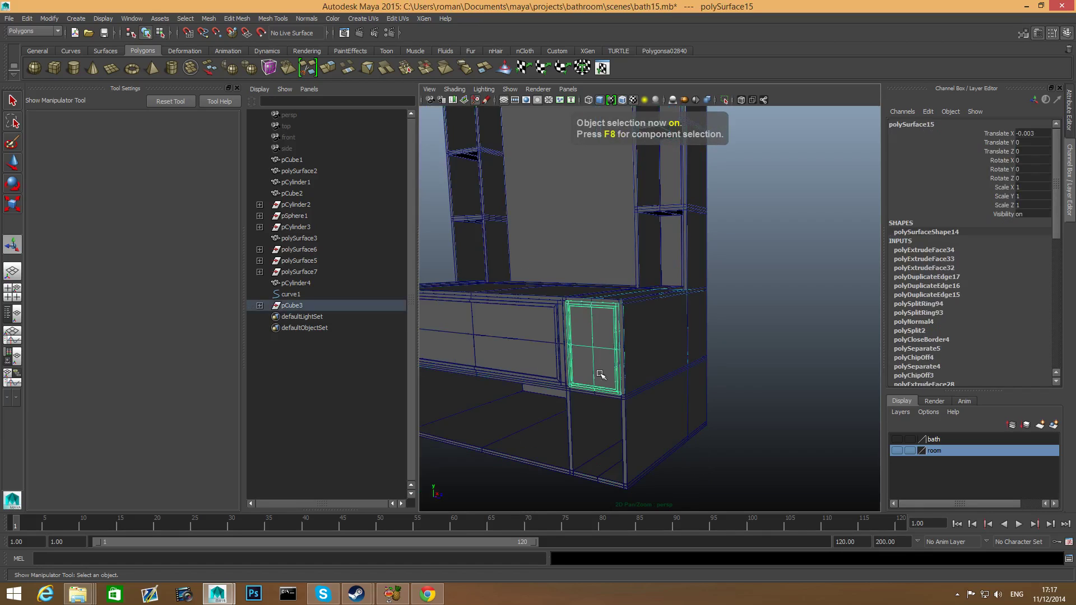
alt+middle_drag(601, 374, 766, 445)
alt+middle_drag(717, 400, 627, 382)
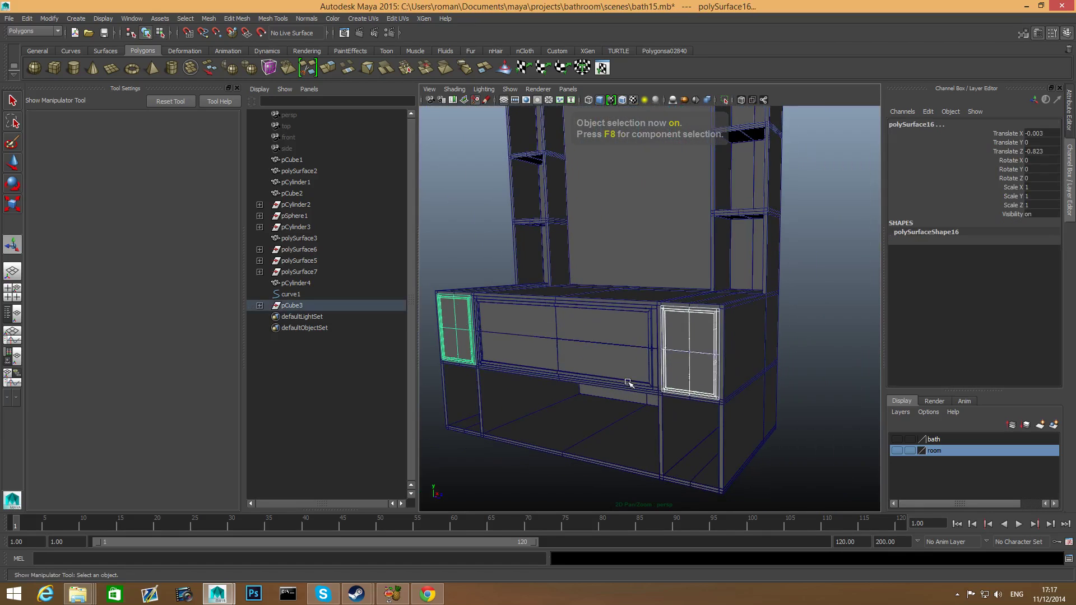
key(w)
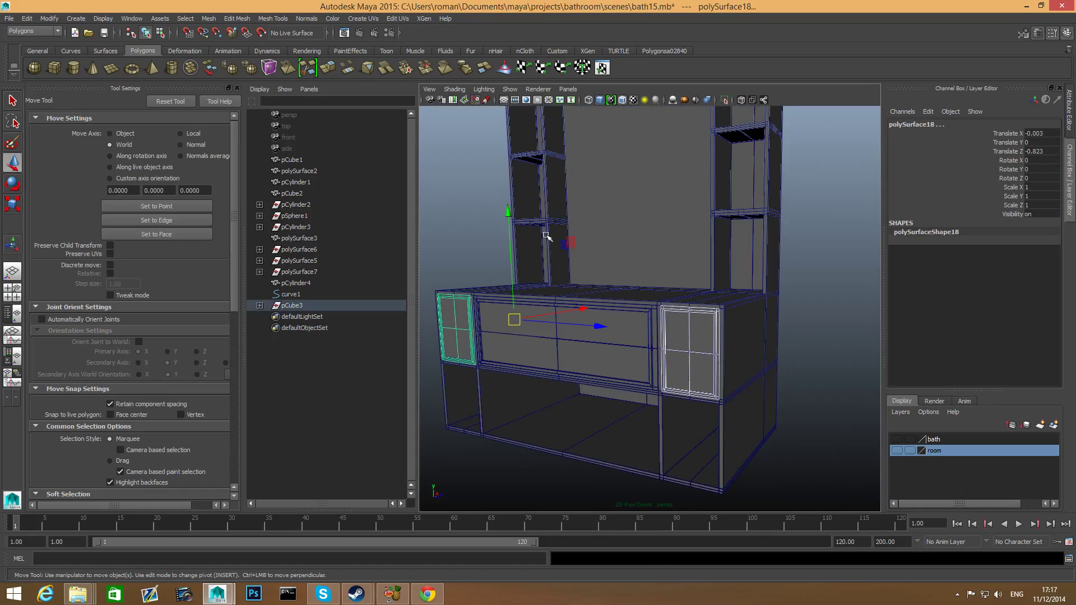
drag(508, 209, 523, 275)
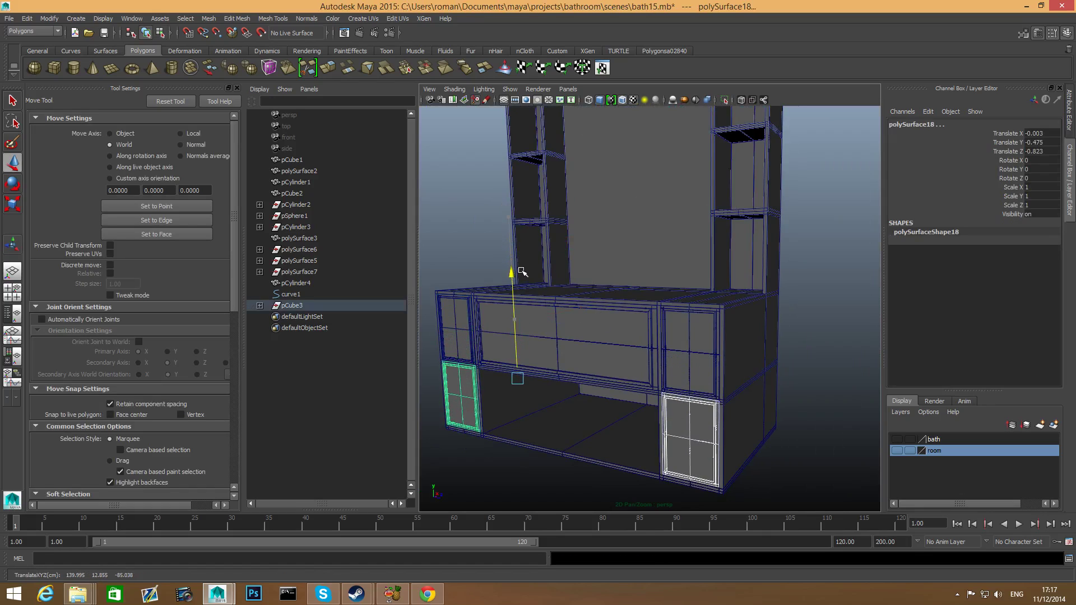
alt+drag(568, 331, 653, 334)
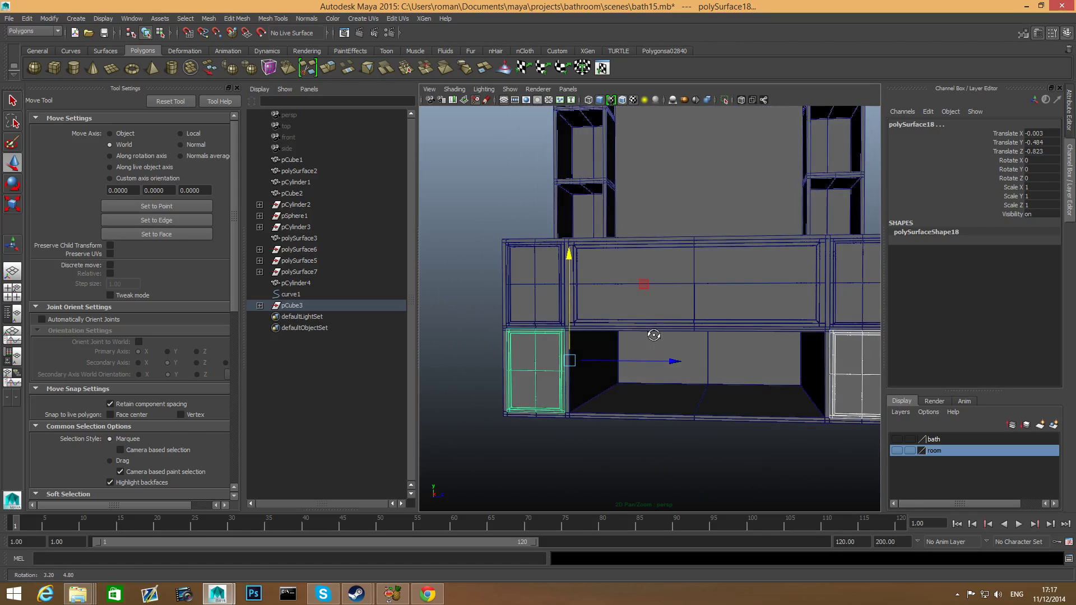
alt+middle_drag(679, 337, 593, 333)
alt+drag(715, 335, 807, 355)
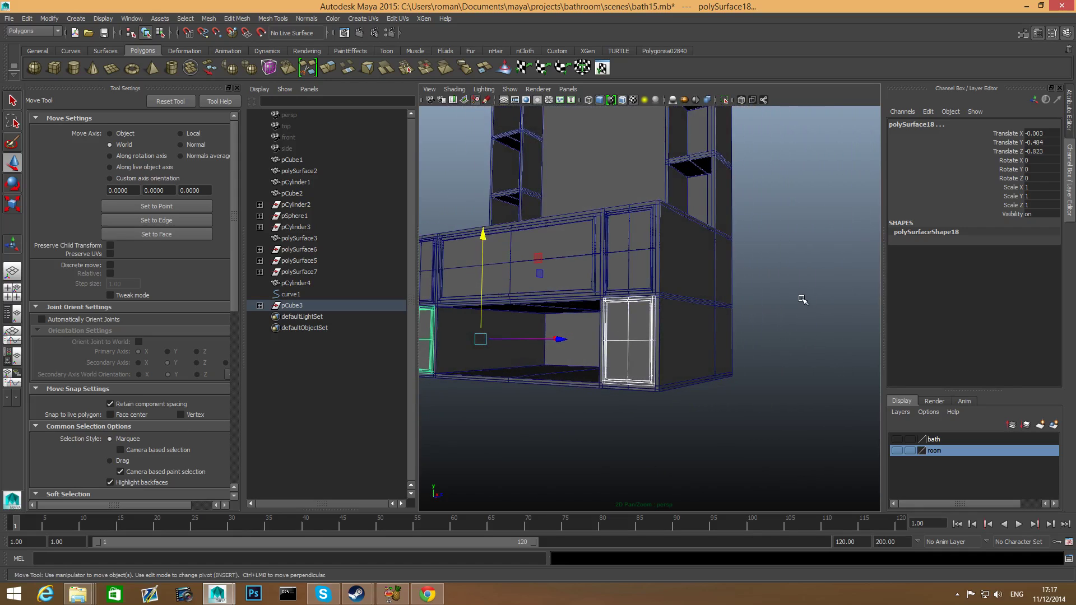
Step: Lower the top vertices of both lower side drawers slightly, to Y 18.702, and return to object selection with everything deselected
right_drag(628, 329, 603, 329)
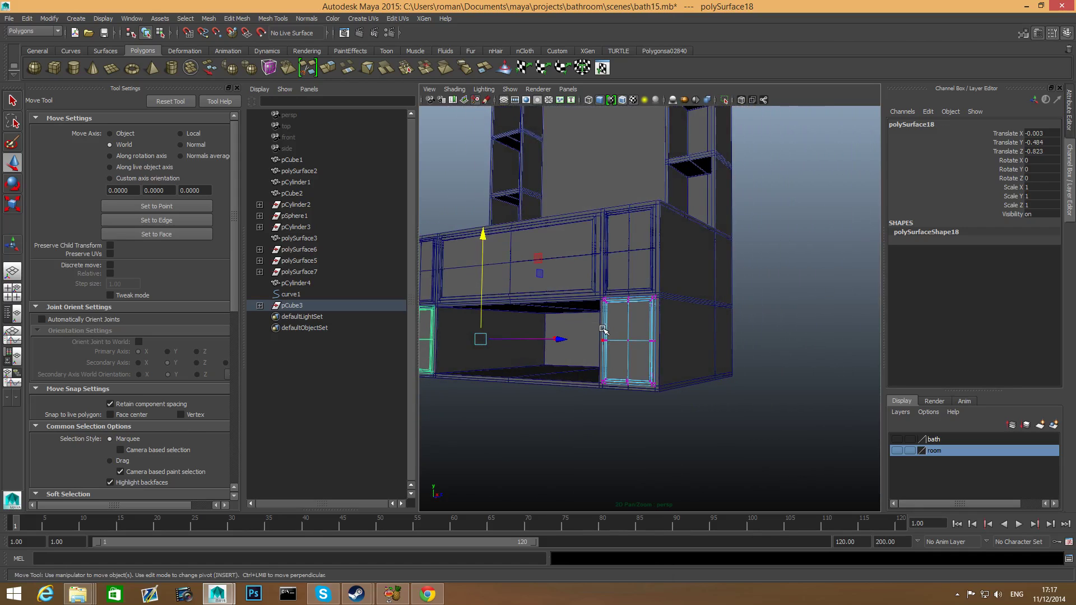
alt+drag(599, 358, 639, 358)
alt+middle_drag(497, 344, 620, 347)
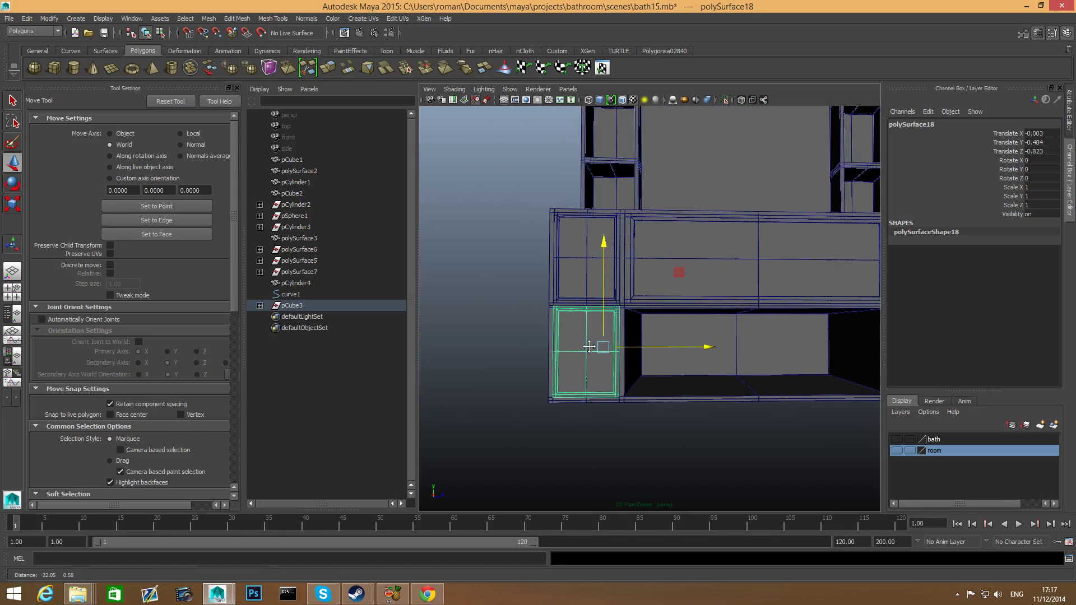
right_click(576, 330)
right_drag(571, 331, 546, 332)
alt+middle_drag(735, 389, 610, 404)
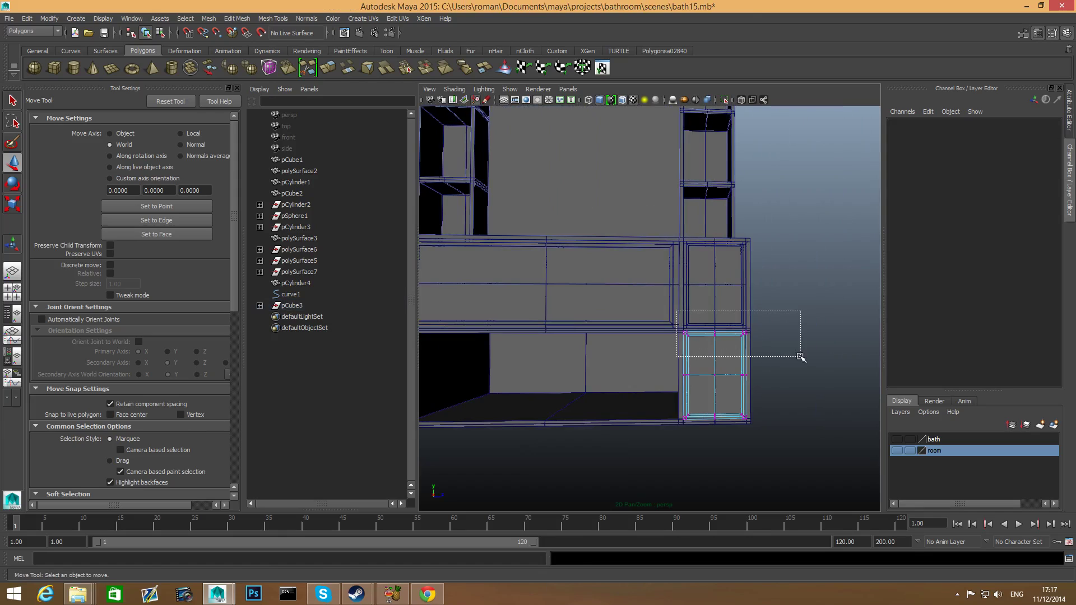
drag(800, 357, 802, 357)
alt+middle_drag(620, 389, 760, 386)
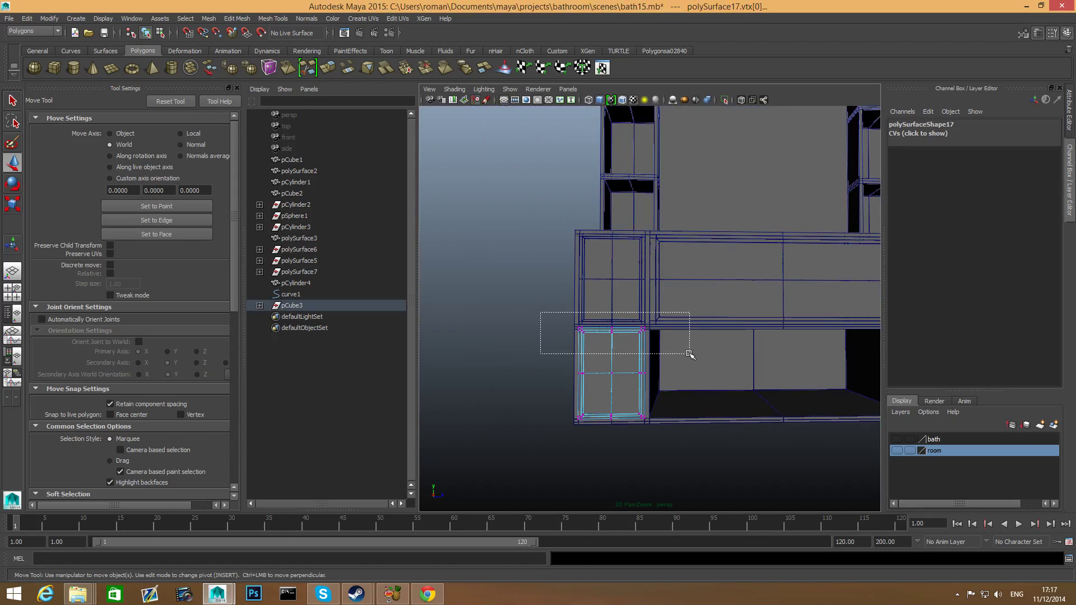
shift+drag(689, 353, 694, 363)
alt+middle_drag(764, 367, 648, 367)
alt+drag(694, 313, 659, 323)
alt+right_drag(659, 323, 759, 342)
alt+drag(639, 319, 697, 315)
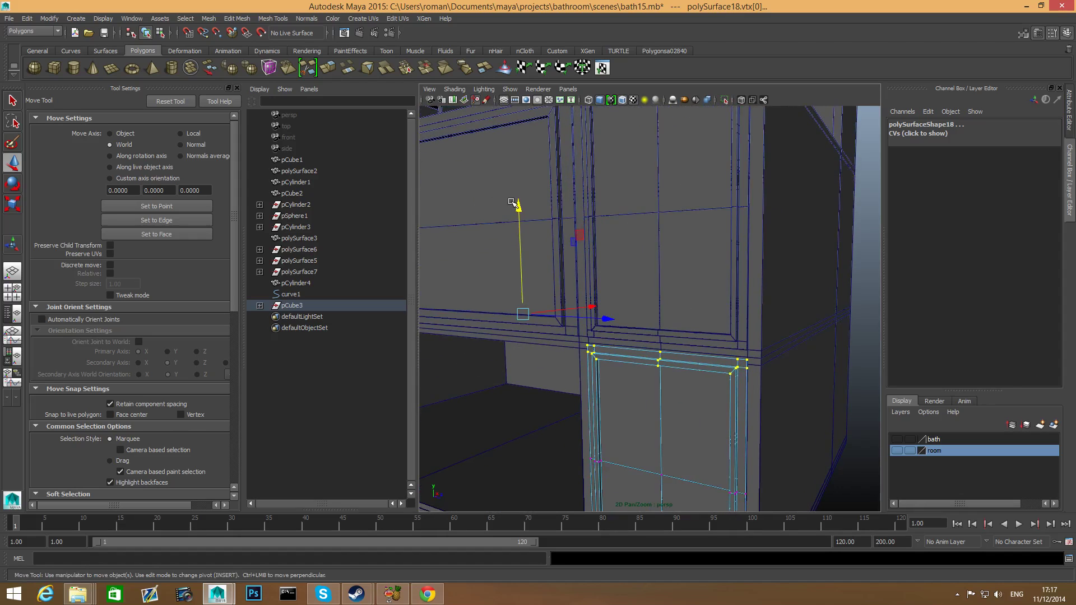
drag(516, 205, 523, 208)
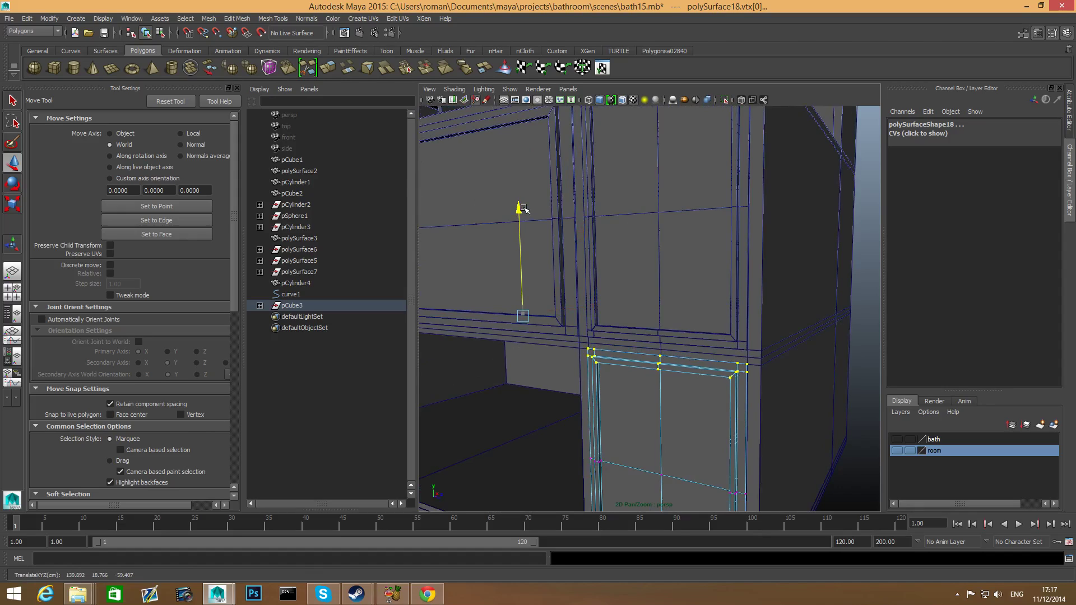
drag(521, 209, 521, 209)
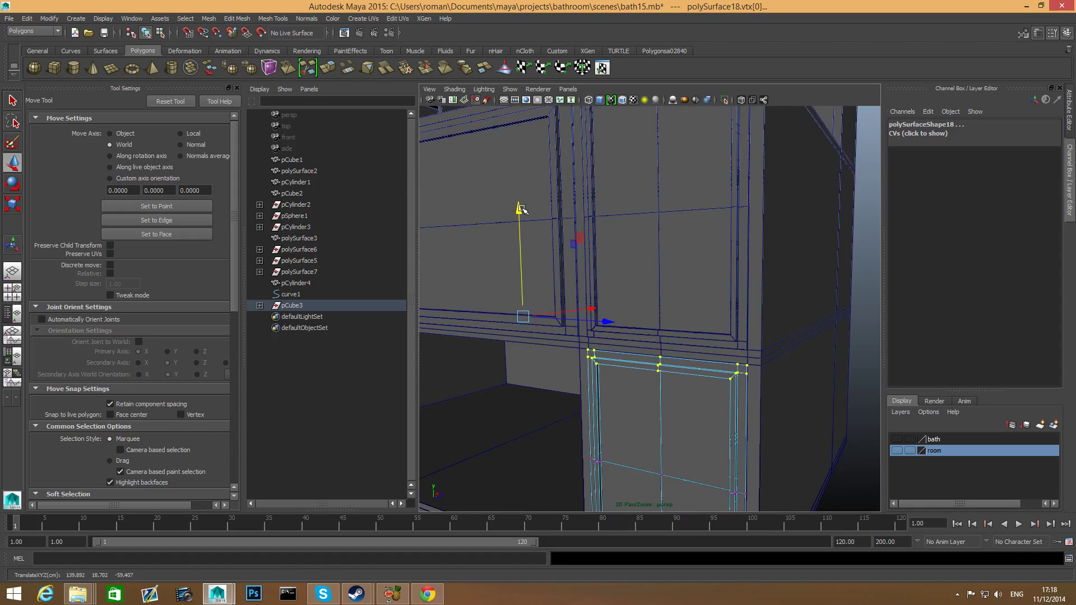
key(F8)
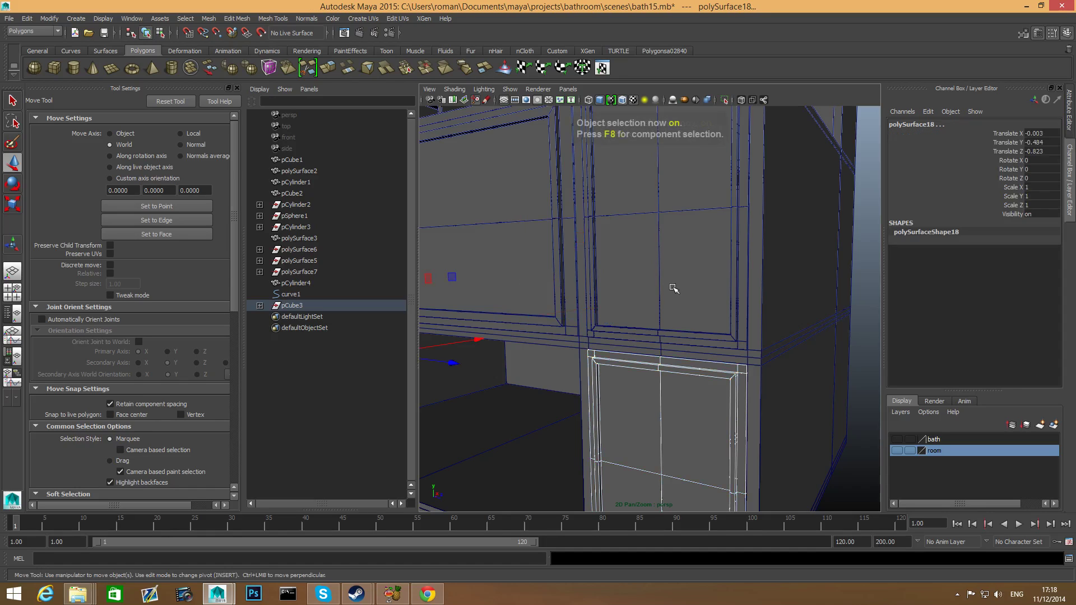
scroll(672, 287, down, 8)
alt+drag(673, 313, 707, 303)
click(800, 353)
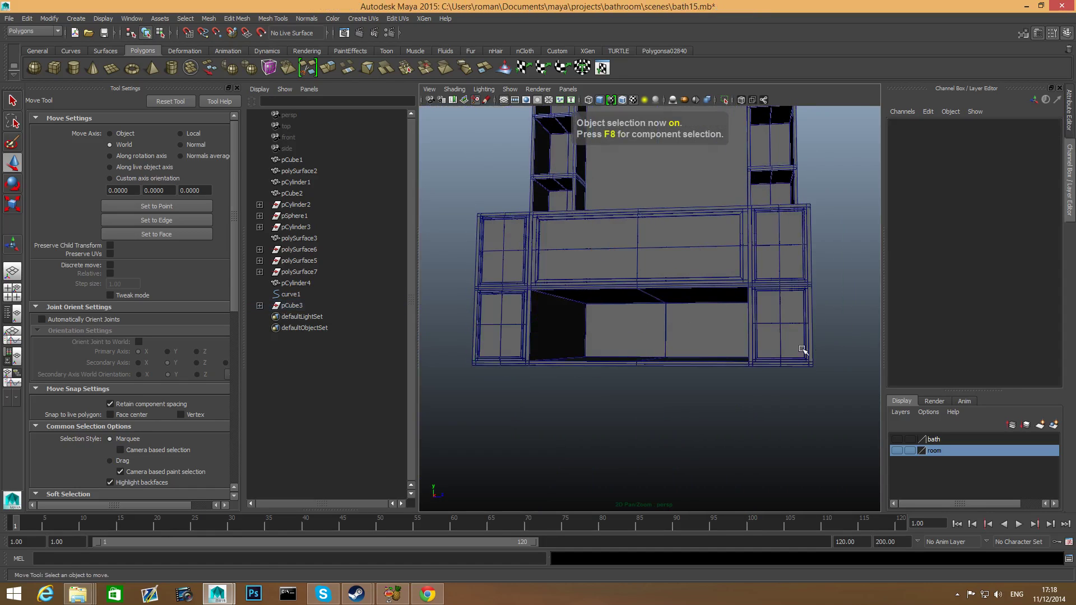
Step: Create a polygon cube, move it to Translate Z -34.807 and scale it uniformly to 27.57
alt+drag(799, 354, 767, 399)
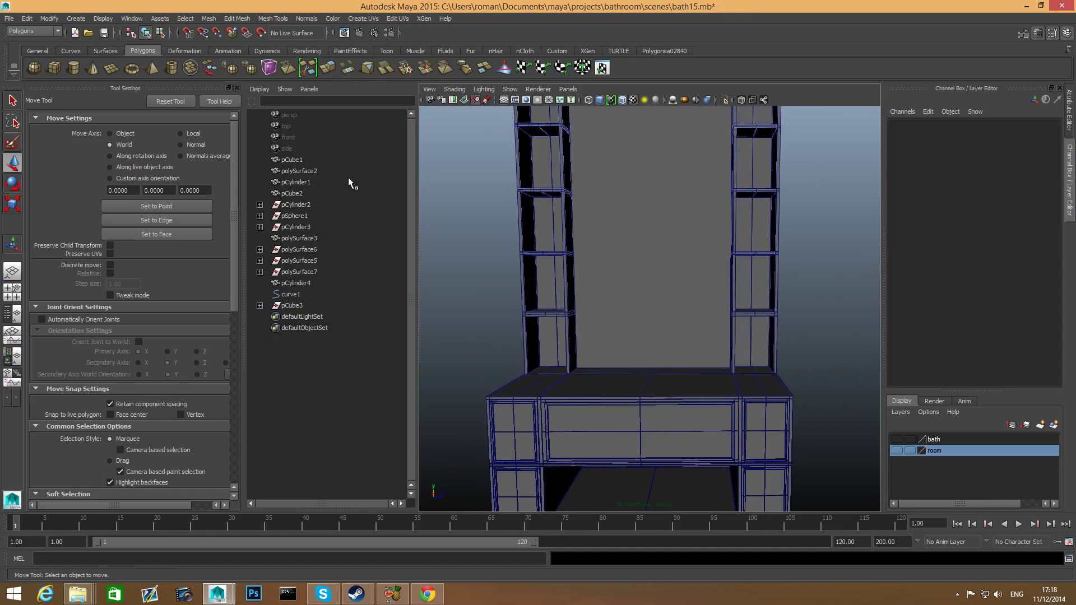
click(54, 68)
scroll(583, 354, down, 3)
alt+right_drag(583, 354, 725, 361)
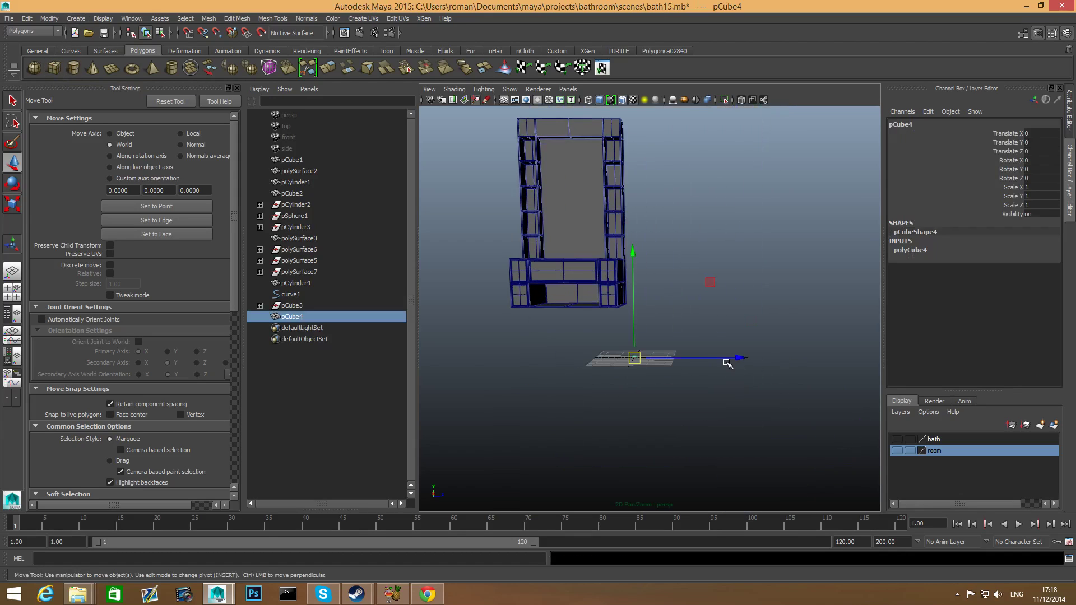
drag(727, 359, 621, 354)
alt+middle_drag(621, 356, 664, 367)
alt+drag(664, 367, 641, 372)
key(r)
drag(614, 408, 600, 358)
Step: Scale the cube's top vertices along Z to about twice their width for a tapered block, and return to object selection
right_drag(588, 338, 524, 338)
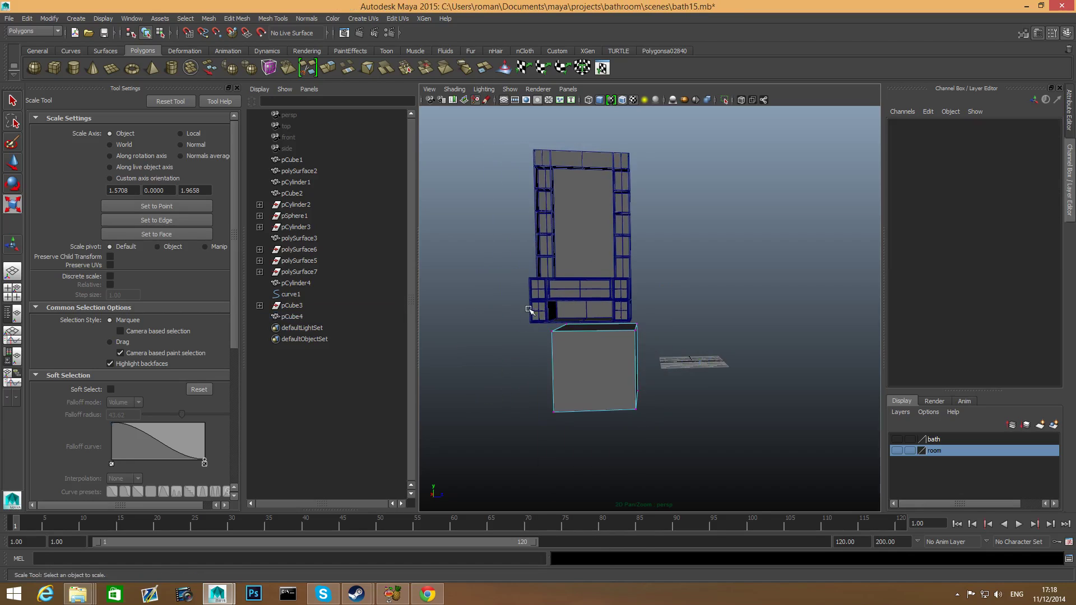
drag(652, 367, 653, 368)
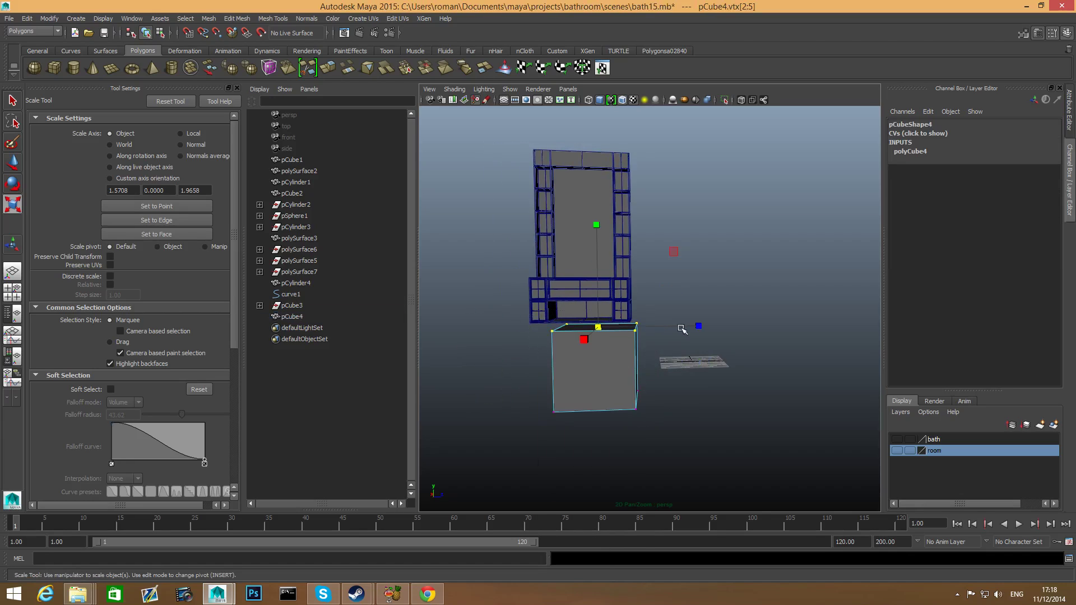
drag(697, 326, 793, 346)
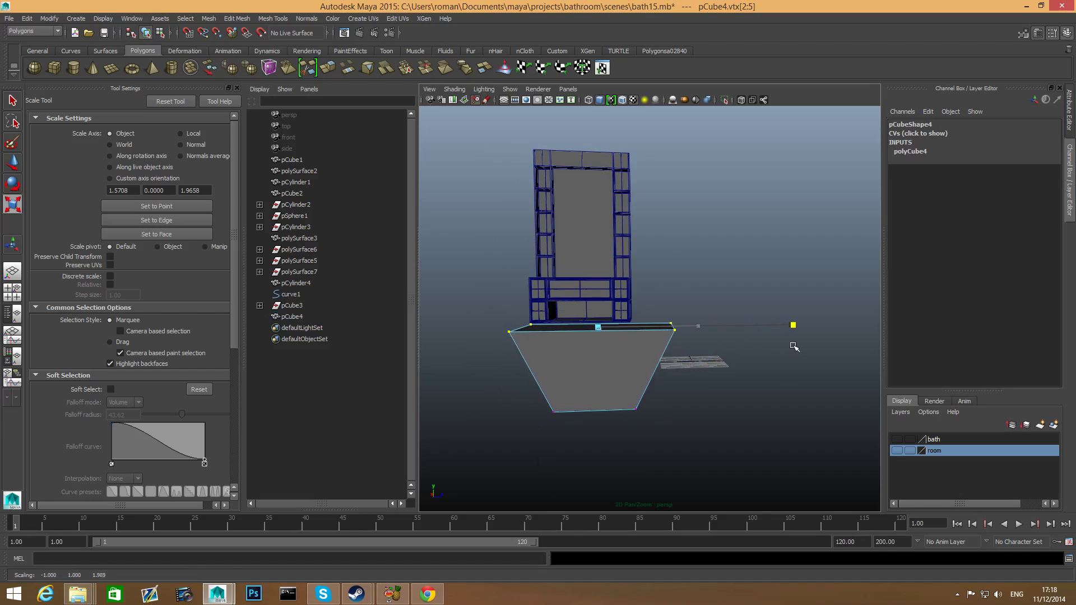
mouse_move(678, 385)
alt+mouse_down()
mouse_move(694, 377)
mouse_move(680, 378)
alt+mouse_up()
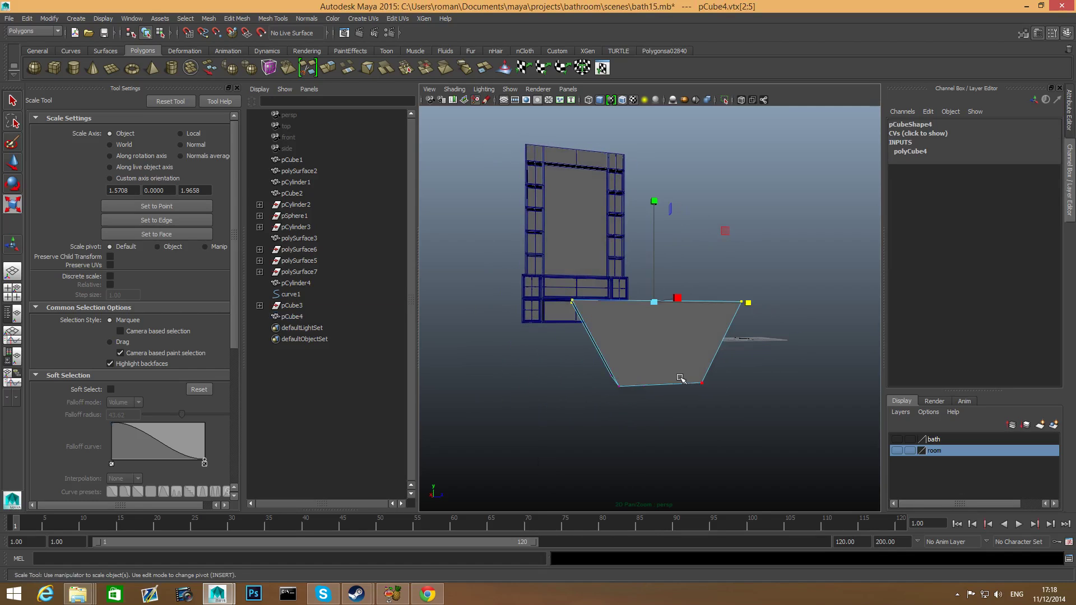
key(F8)
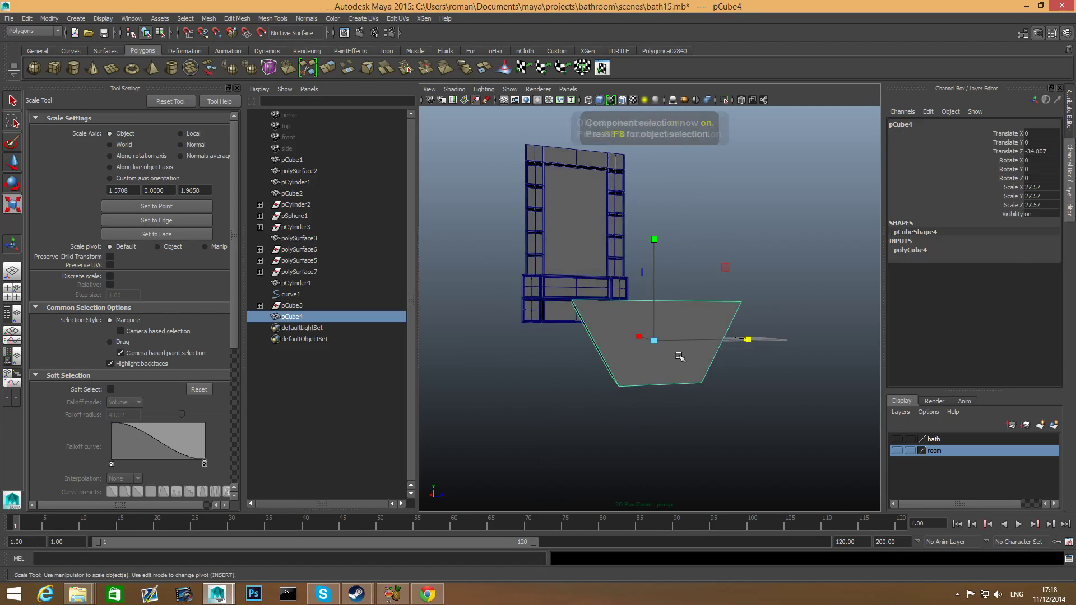
Step: Scale the tapered block to 18.528 and place it above the cabinet top at Translate X 140.692, Y 42.705, Z -59.245
drag(654, 343, 581, 292)
key(w)
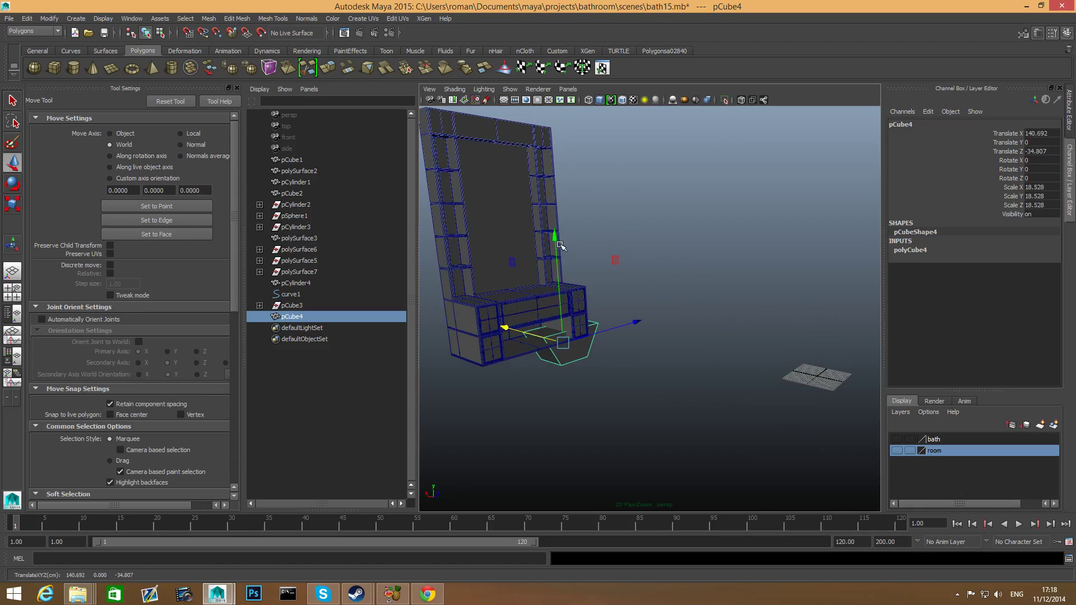
drag(559, 245, 523, 156)
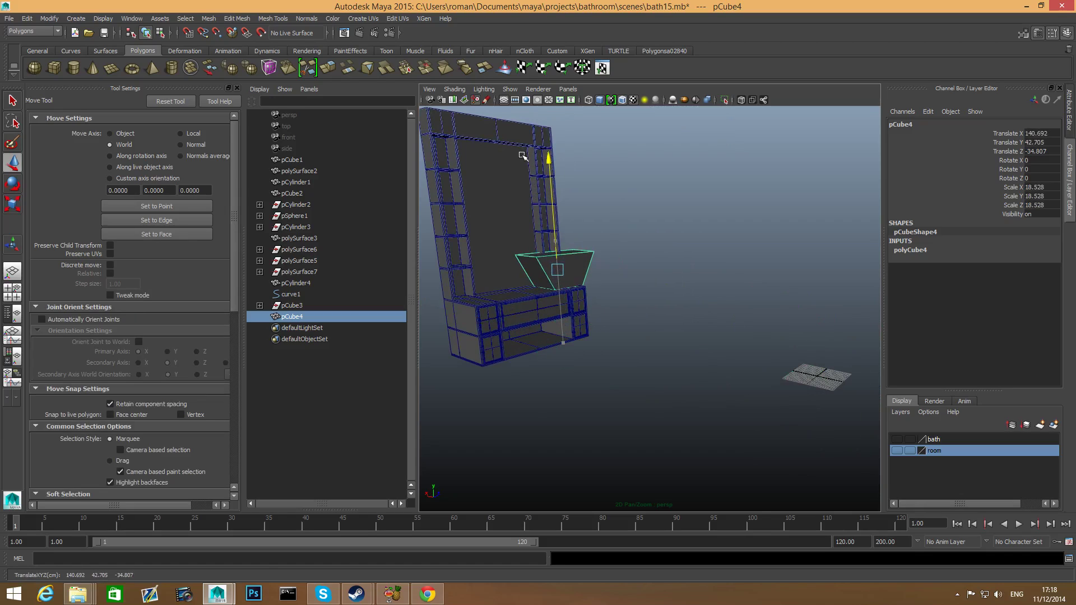
drag(629, 261, 552, 300)
scroll(624, 339, up, 4)
alt+middle_drag(585, 311, 676, 355)
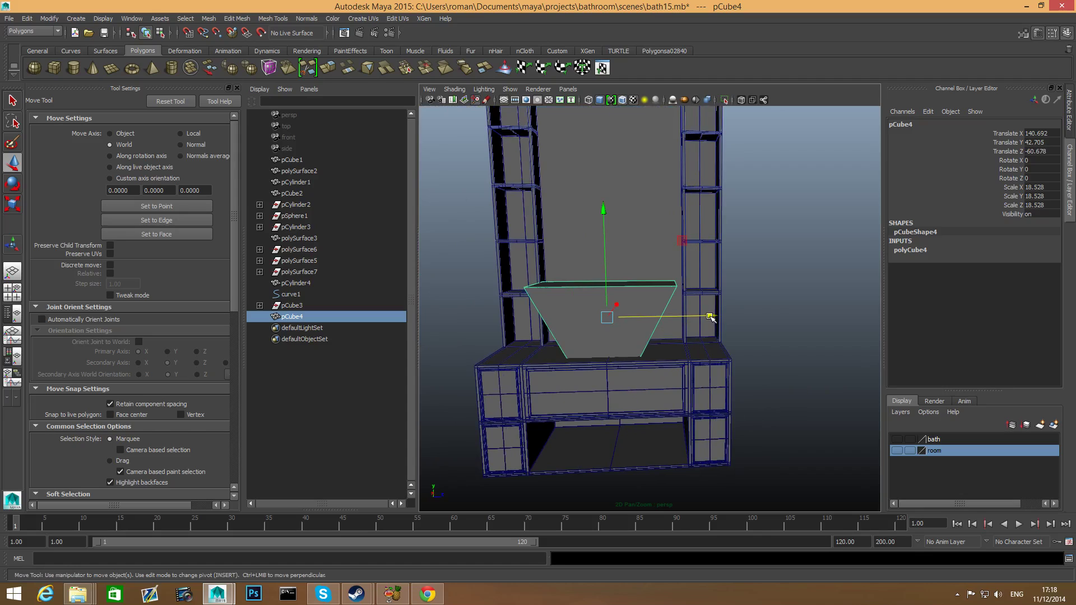
drag(710, 317, 713, 317)
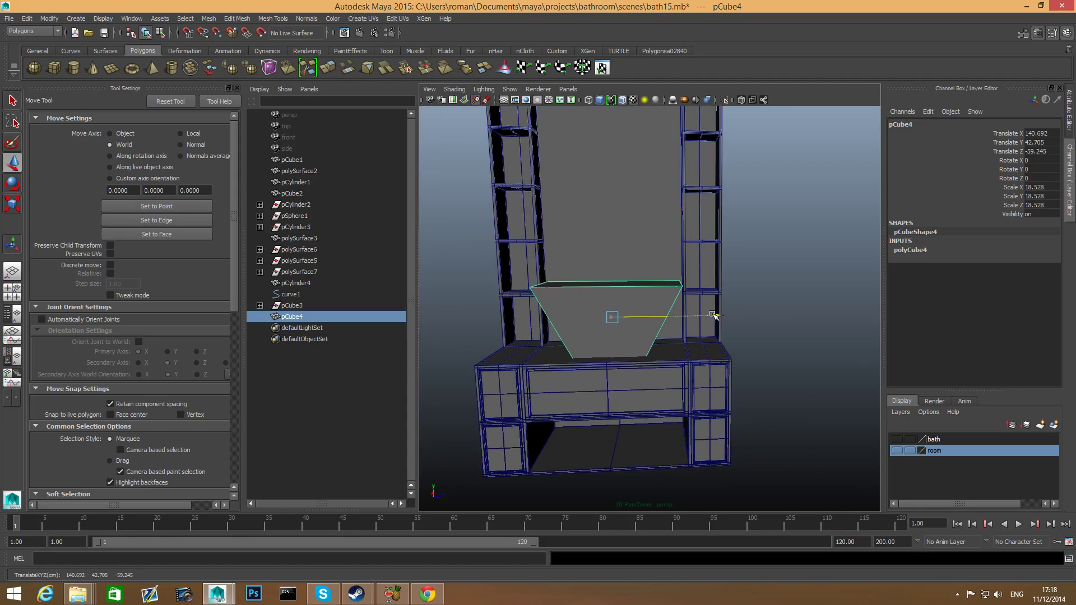
Step: Scale the tapered block down uniformly to 14.353 and adjust its height to sit on the cabinet top
alt+middle_drag(683, 322, 749, 338)
alt+drag(638, 253, 582, 336)
key(r)
key(w)
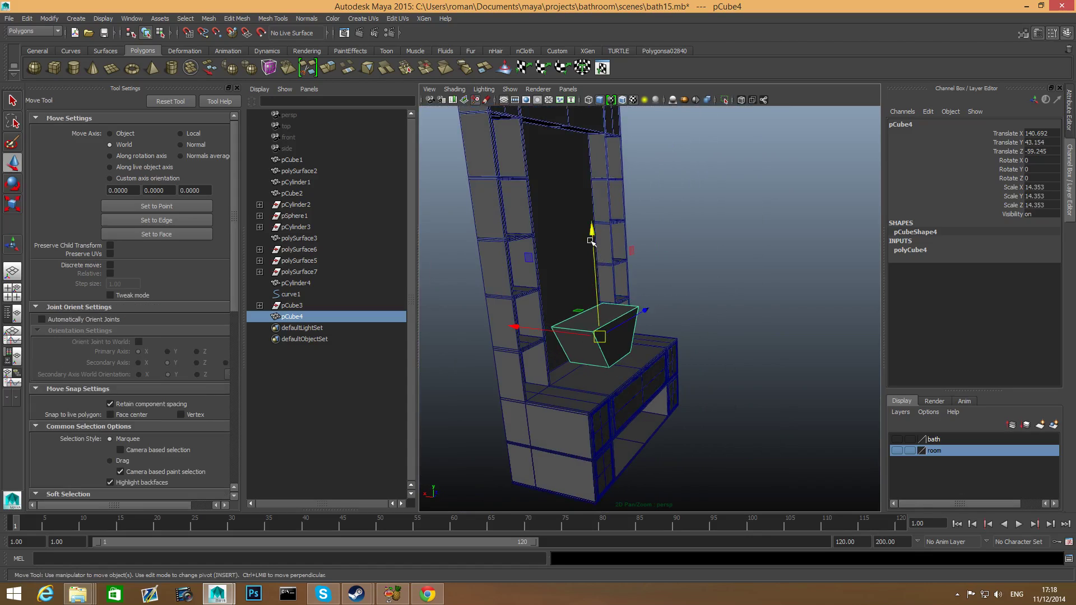
drag(590, 241, 592, 242)
Step: Bevel all edges of the tapered block, then return to object selection and display the block's attributes
alt+drag(592, 242, 676, 339)
right_drag(676, 340, 668, 319)
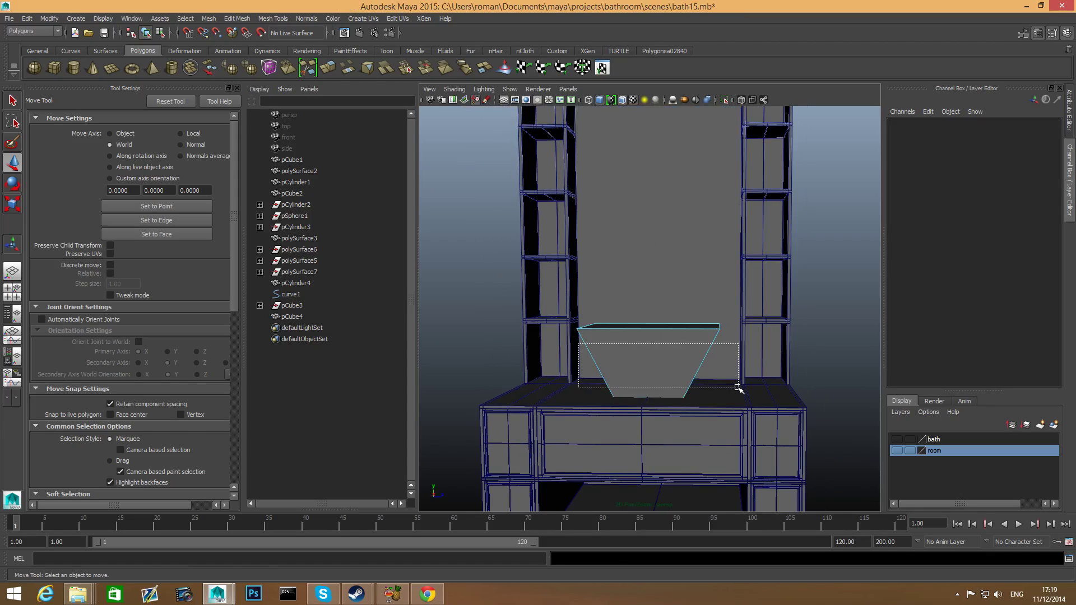
drag(737, 387, 738, 389)
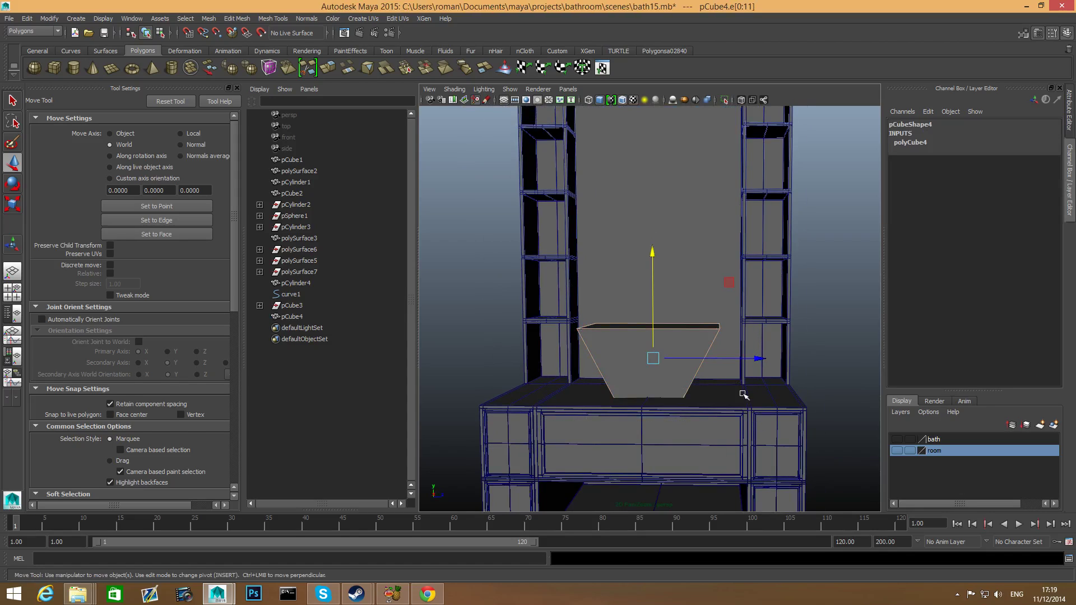
shift+right_drag(699, 344, 727, 351)
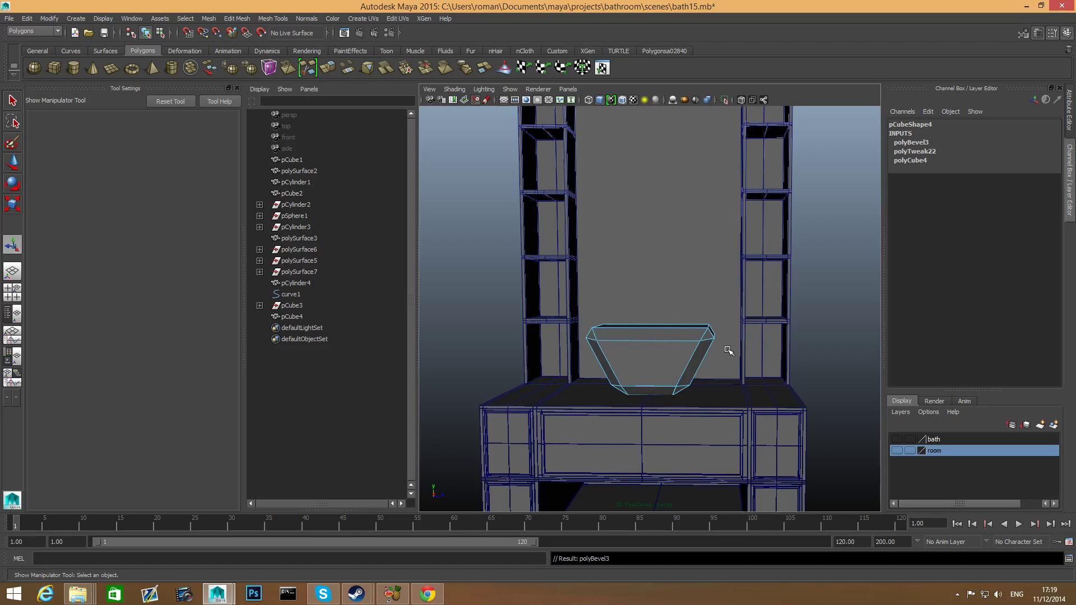
alt+drag(728, 353, 648, 397)
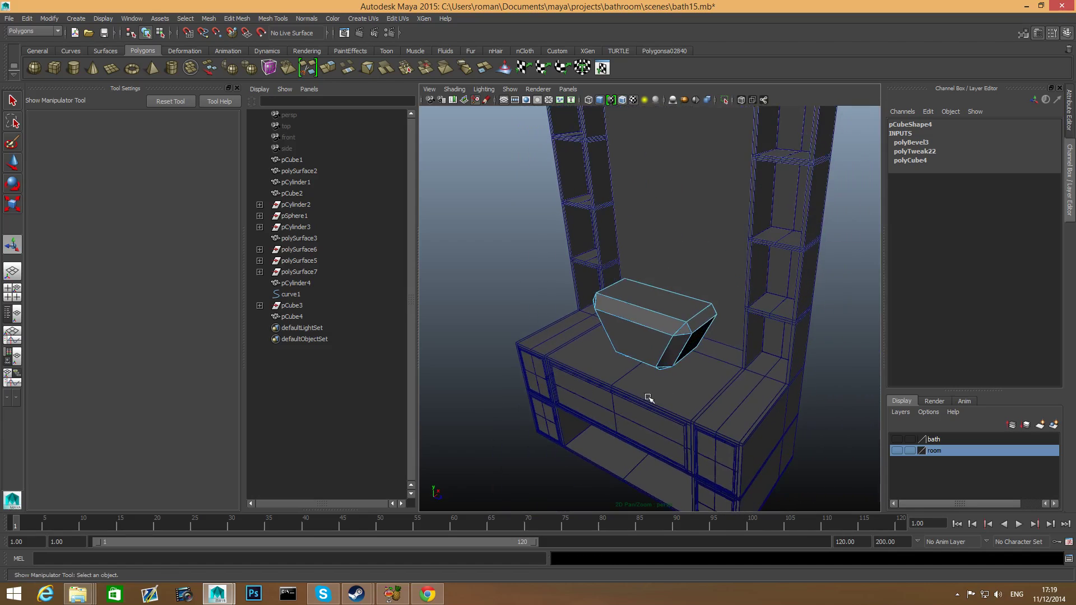
click(1039, 32)
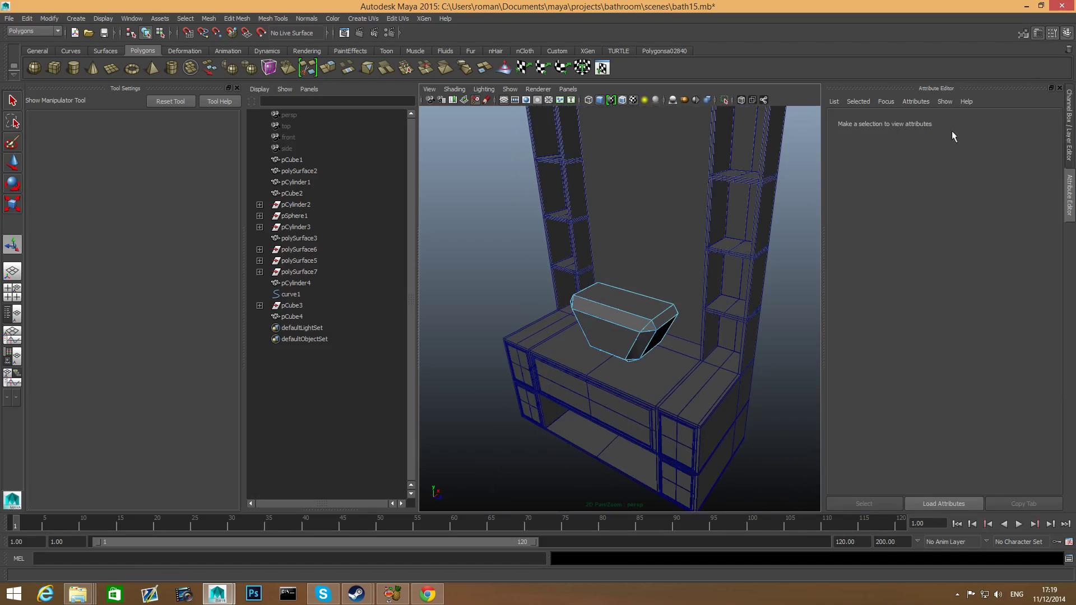
key(F8)
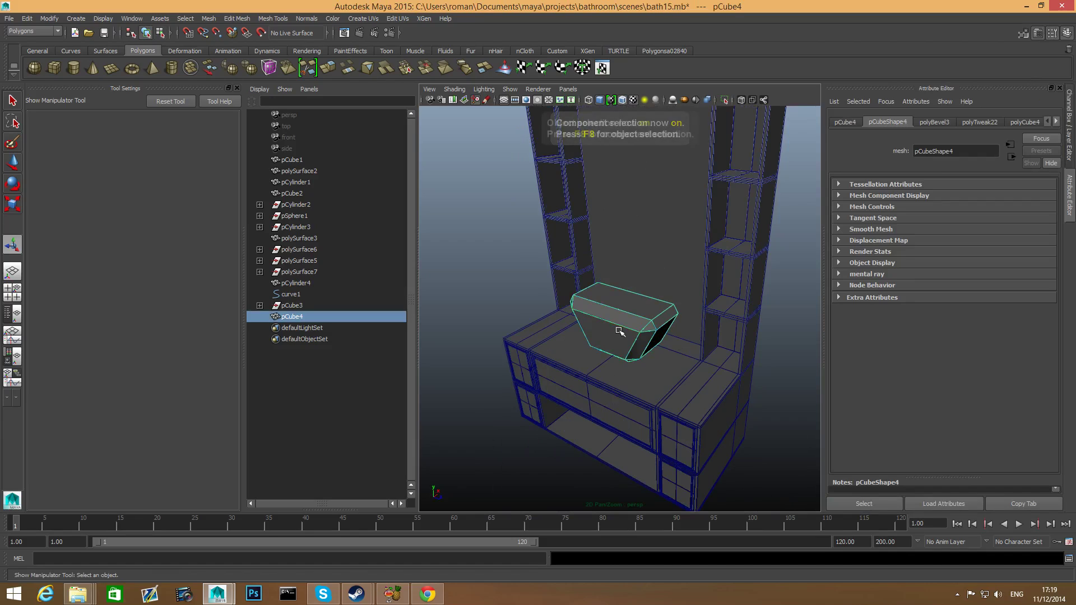
Step: Set the sink block's bevel to a fraction of 0.193 with 3 segments
click(943, 122)
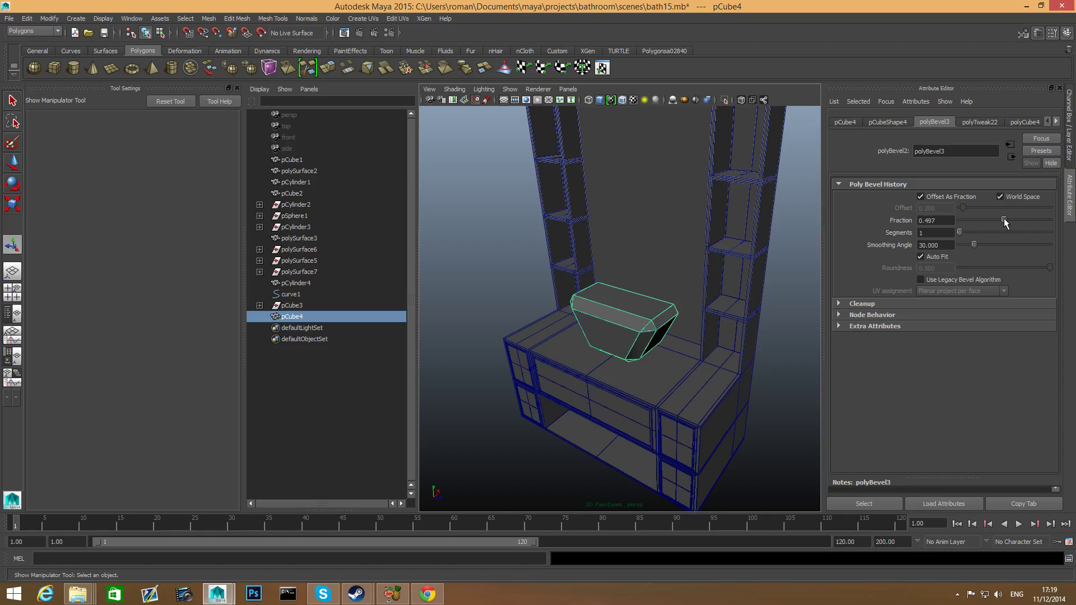
drag(1004, 219, 976, 232)
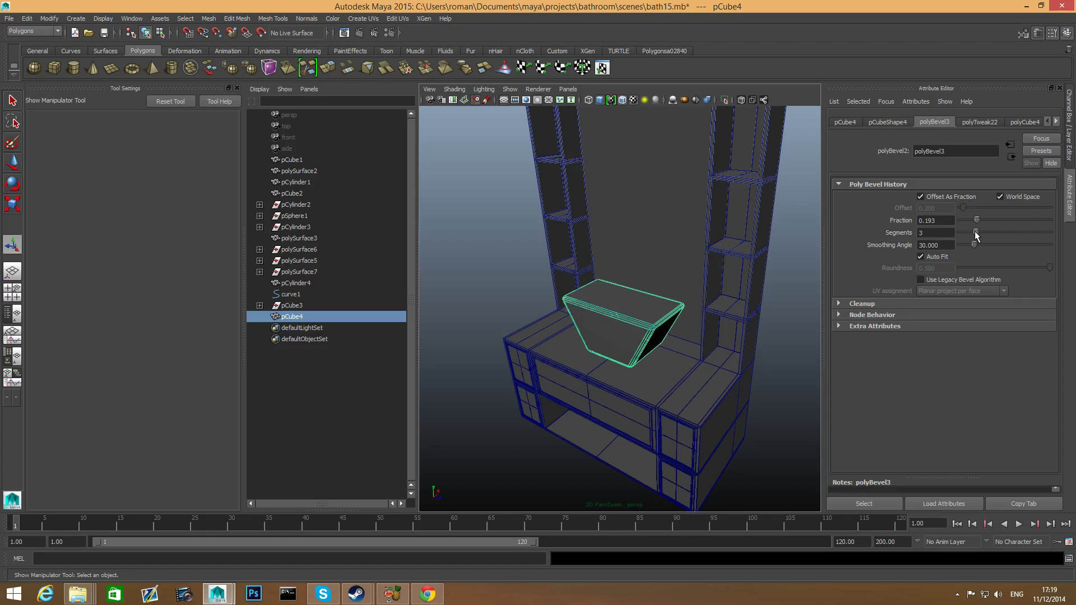
mouse_move(766, 307)
alt+mouse_down()
mouse_move(607, 354)
mouse_move(763, 325)
alt+mouse_up()
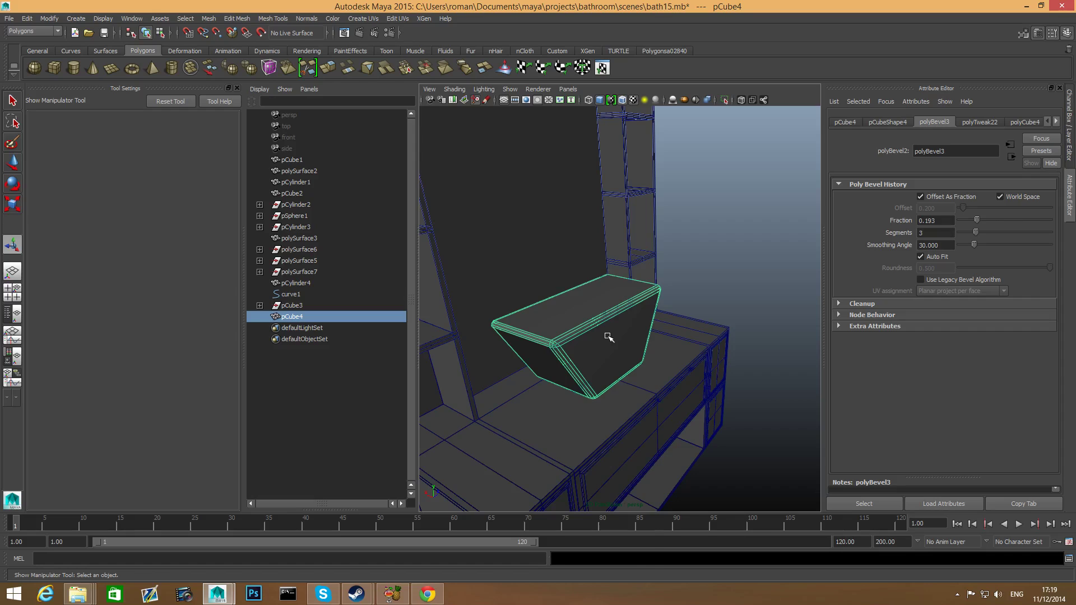
Step: Extrude the block's top face inward with a local Z translation of -13.904 and a local Y scale of about 0.499
right_drag(608, 336, 607, 363)
click(588, 302)
alt+drag(625, 331, 570, 348)
alt+middle_drag(632, 322, 605, 411)
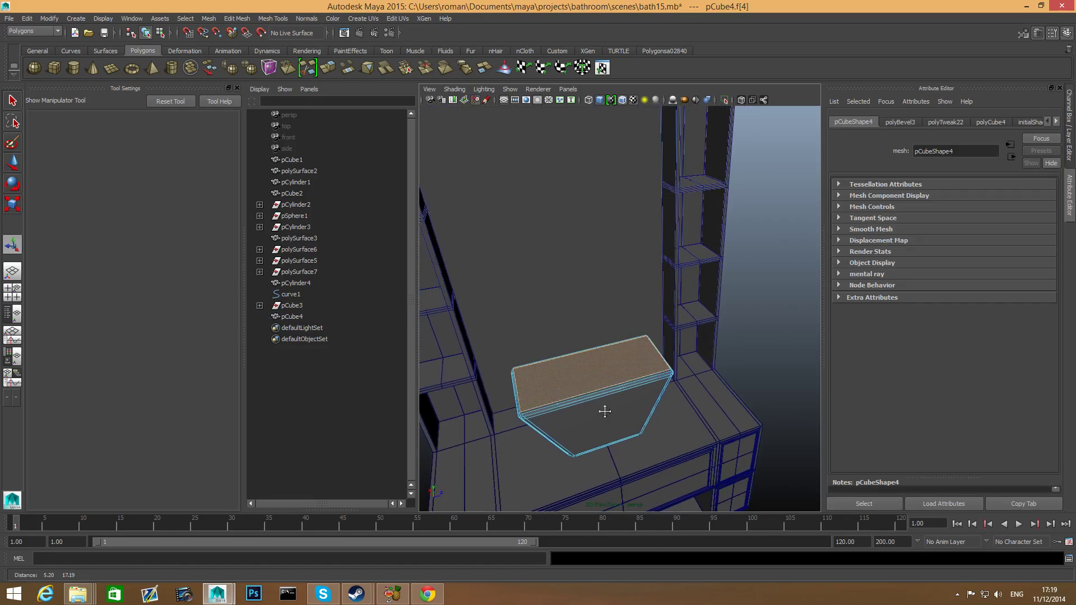
alt+drag(605, 411, 572, 400)
click(328, 68)
drag(609, 301, 635, 367)
alt+middle_drag(634, 366, 632, 320)
drag(505, 416, 540, 487)
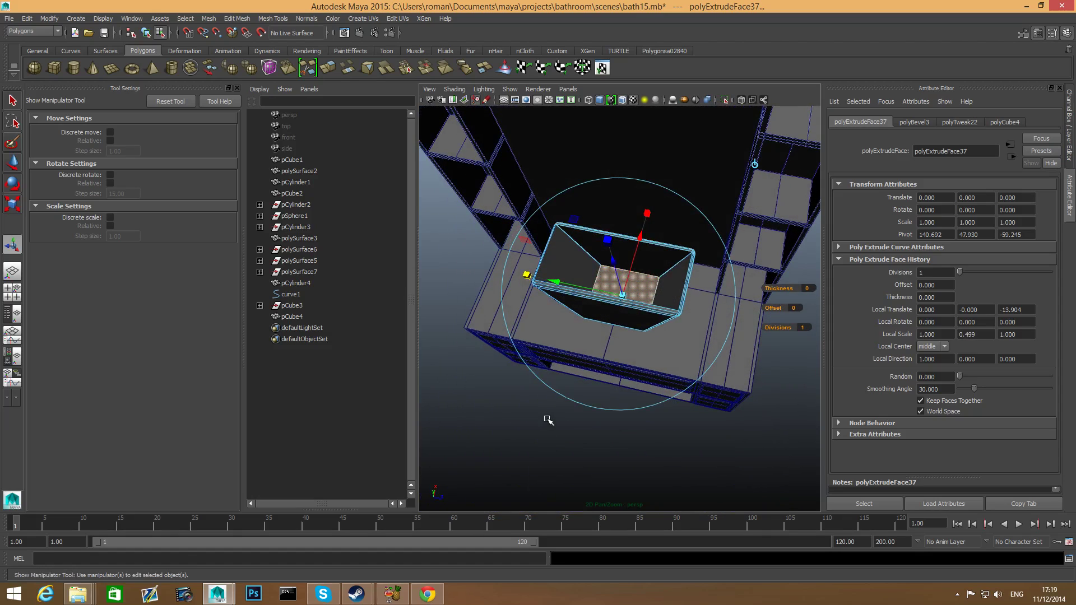
Step: Narrow the extruded basin floor to a local Y scale of about 0.468
alt+drag(548, 421, 538, 473)
alt+right_drag(622, 456, 695, 434)
alt+middle_drag(612, 344, 599, 401)
alt+drag(598, 400, 701, 343)
drag(531, 435, 531, 434)
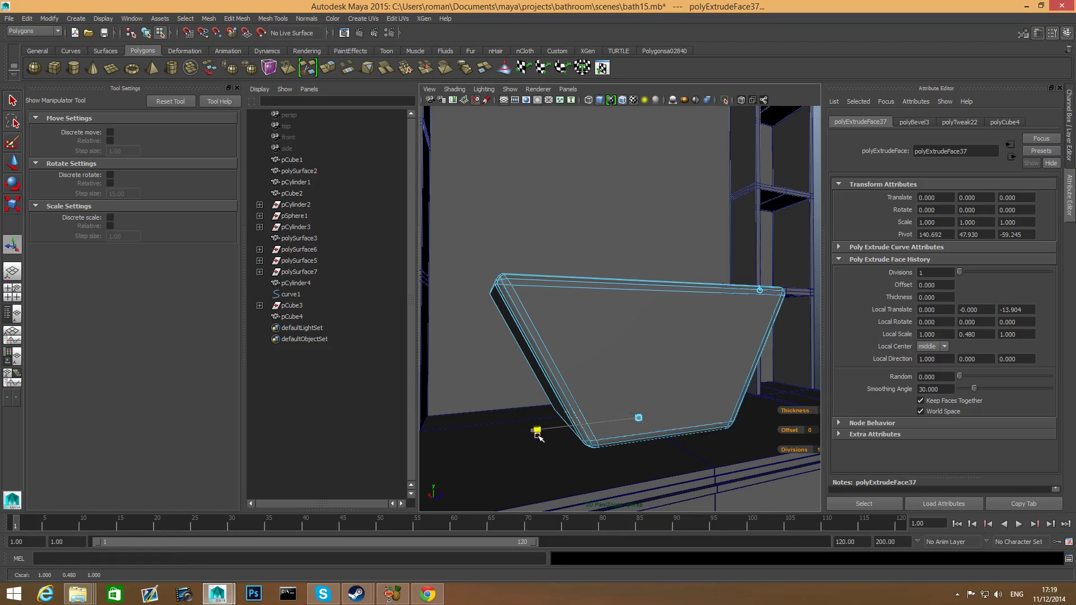
drag(540, 435, 540, 435)
alt+drag(540, 435, 510, 436)
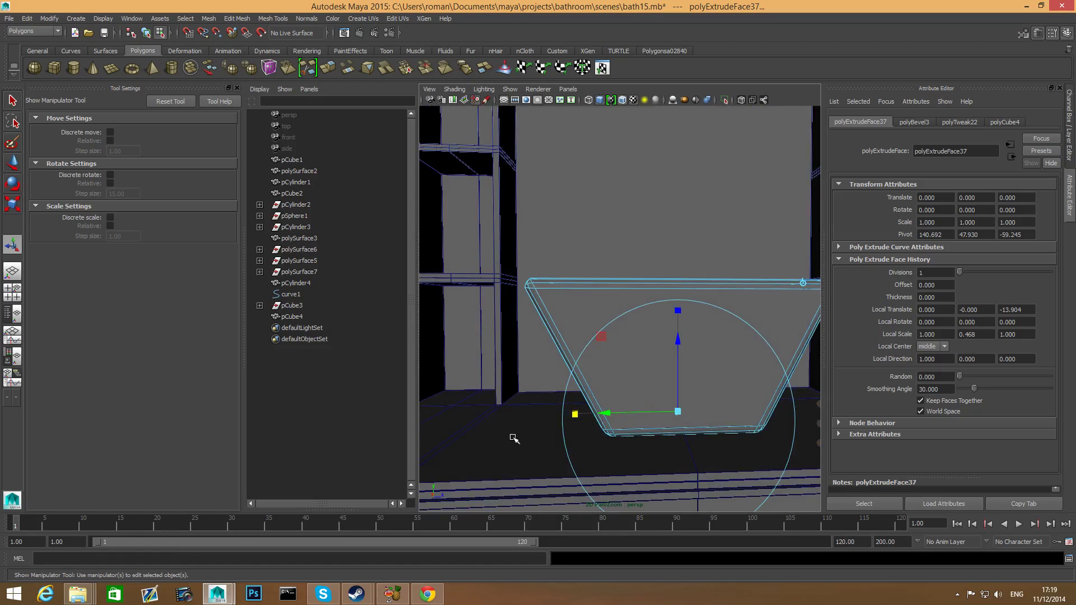
Step: Examine the basin's inner walls and floor in X-ray and smoothed display, and restore opaque shading
click(459, 91)
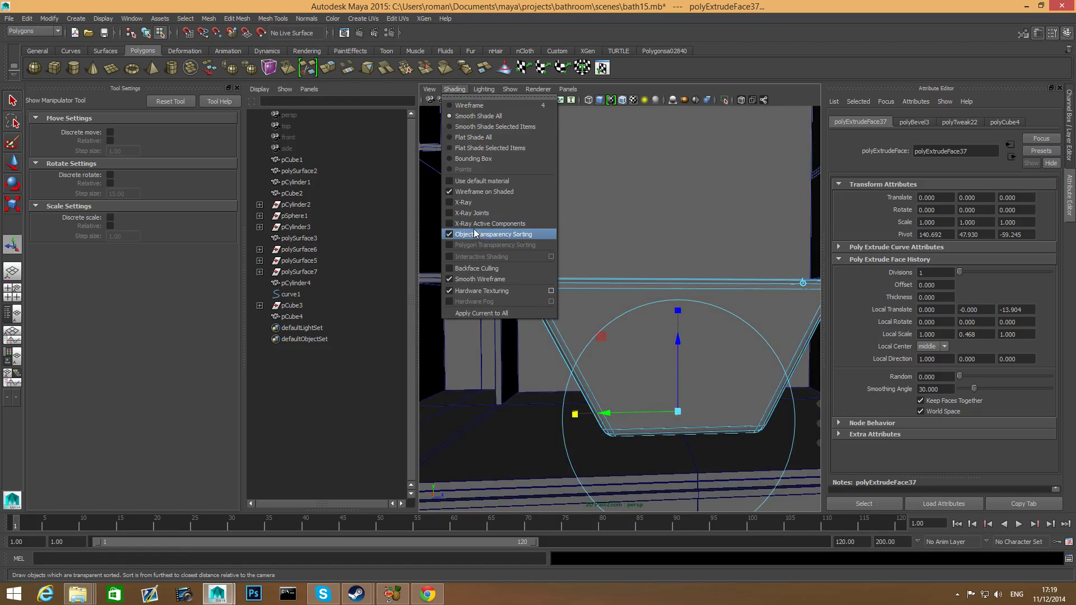
click(476, 201)
alt+middle_drag(603, 372, 581, 351)
alt+drag(582, 351, 617, 407)
key(F8)
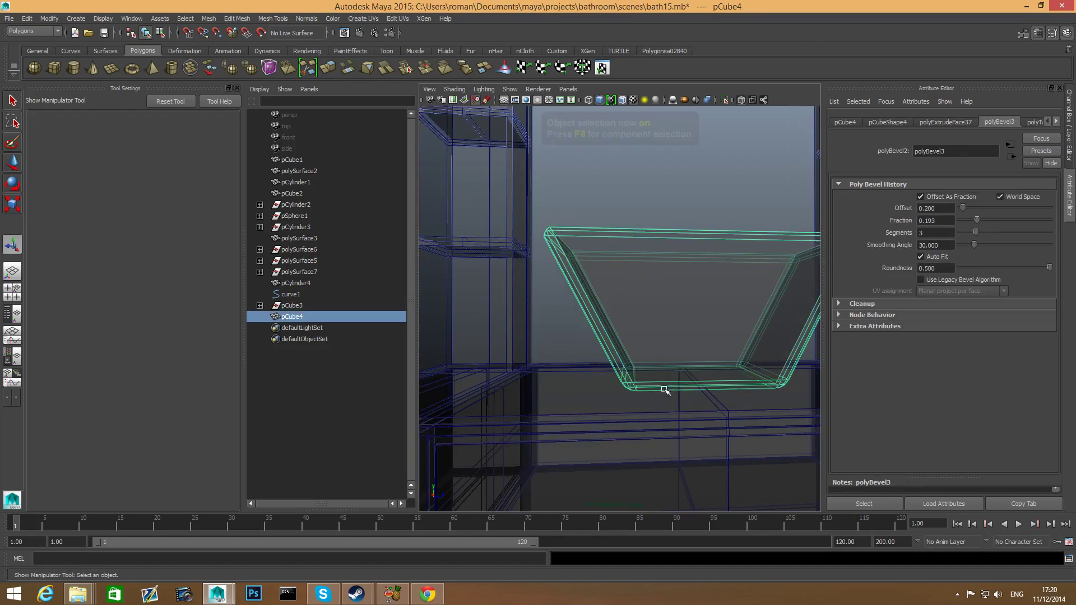
alt+drag(670, 383, 703, 352)
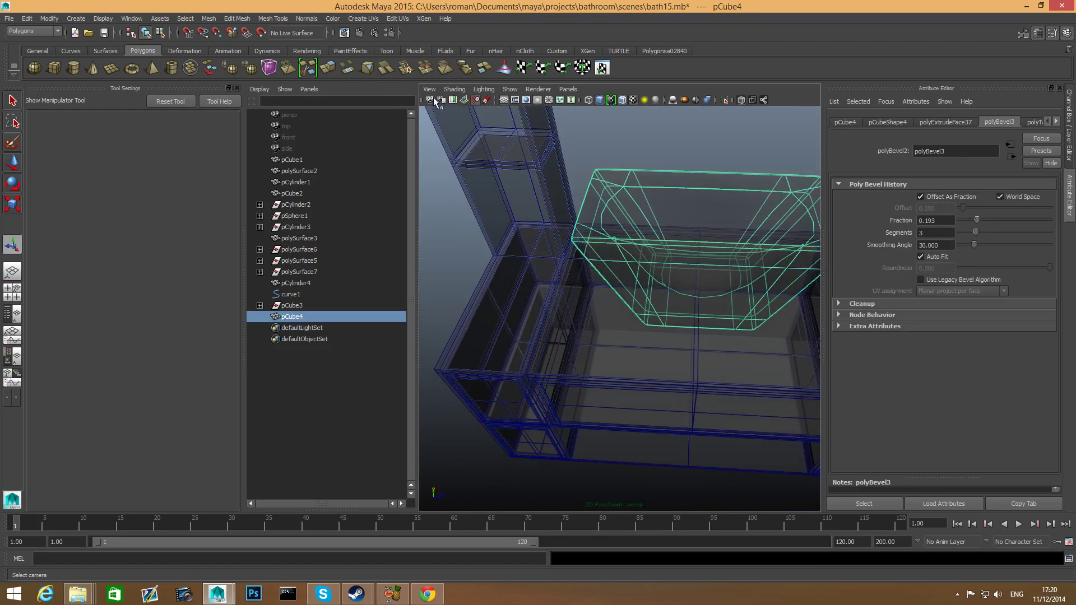
click(455, 90)
click(463, 202)
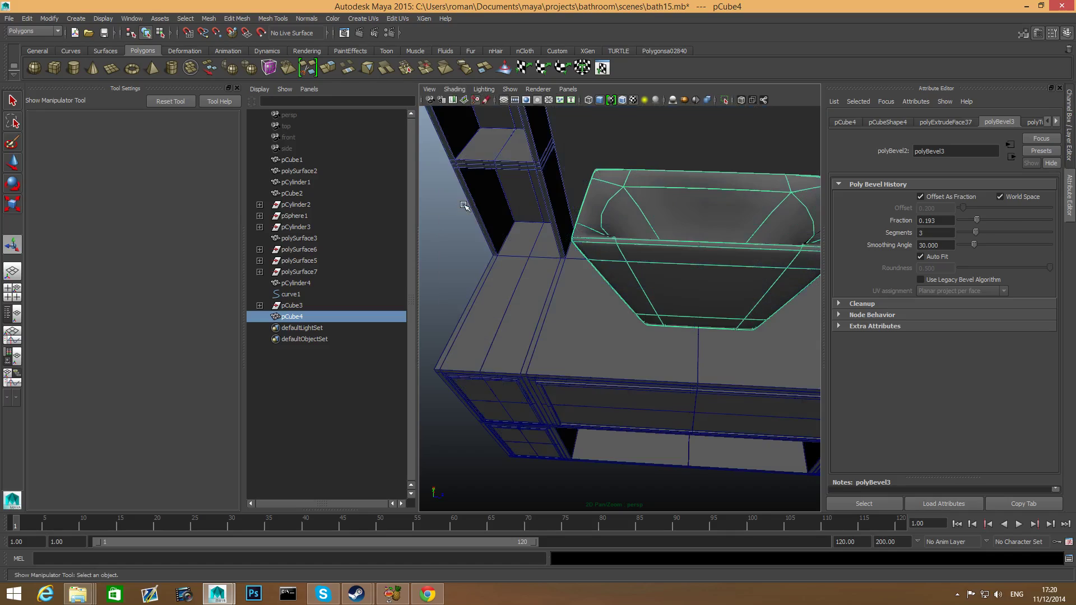
Step: Insert supporting edge loops close to the basin's inner corners and preview the smoothed shape
alt+drag(695, 288, 604, 280)
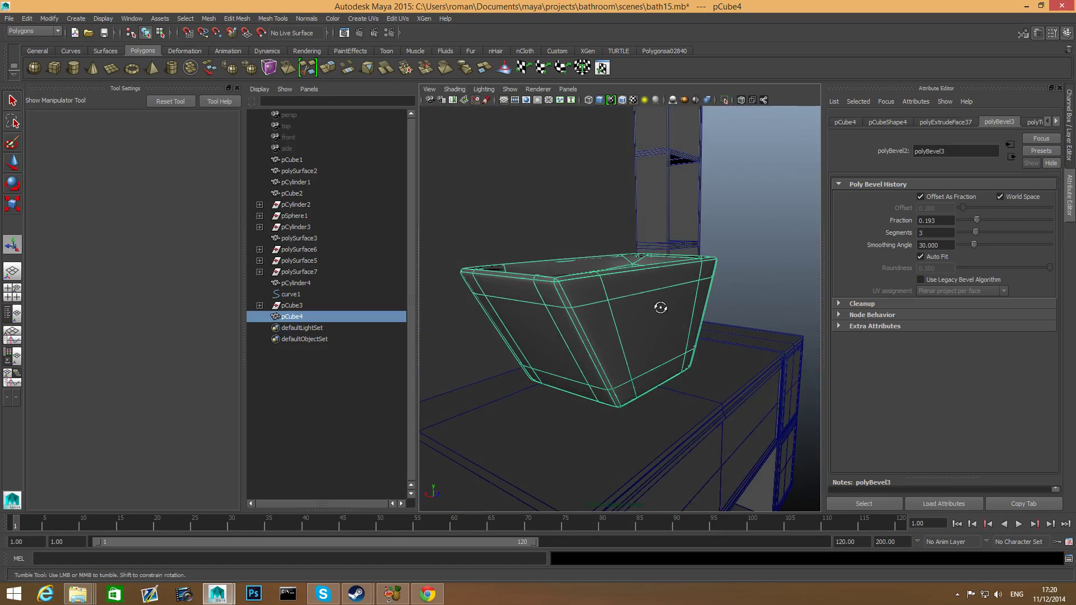
mouse_move(660, 307)
alt+mouse_down()
mouse_move(703, 302)
mouse_move(675, 404)
mouse_move(795, 361)
mouse_move(567, 392)
mouse_move(668, 341)
mouse_move(658, 312)
alt+mouse_up()
shift+right_drag(656, 293, 577, 291)
drag(562, 292, 560, 292)
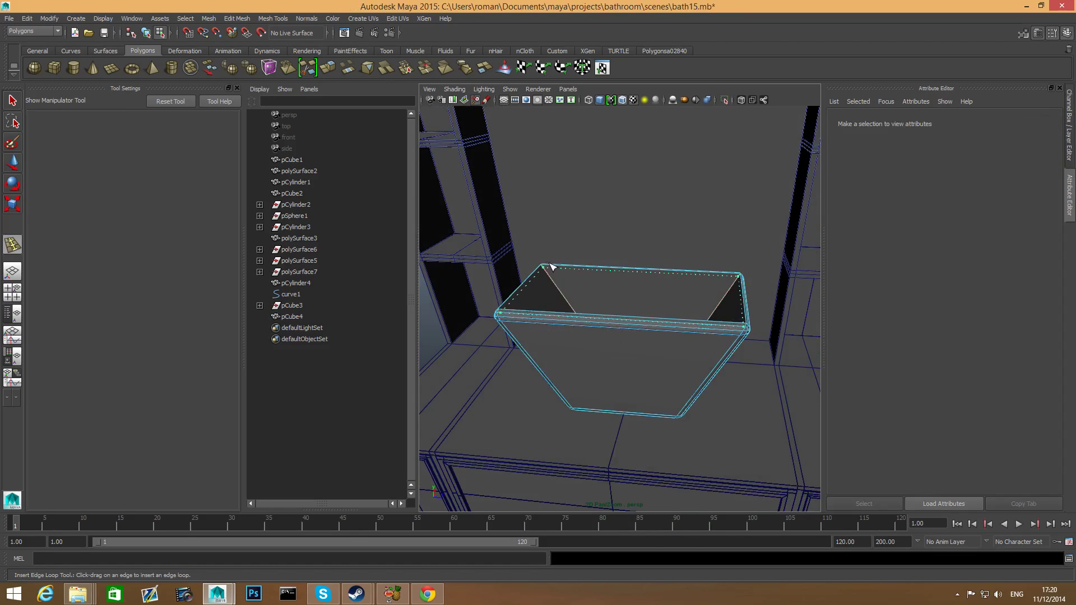
drag(550, 266, 681, 357)
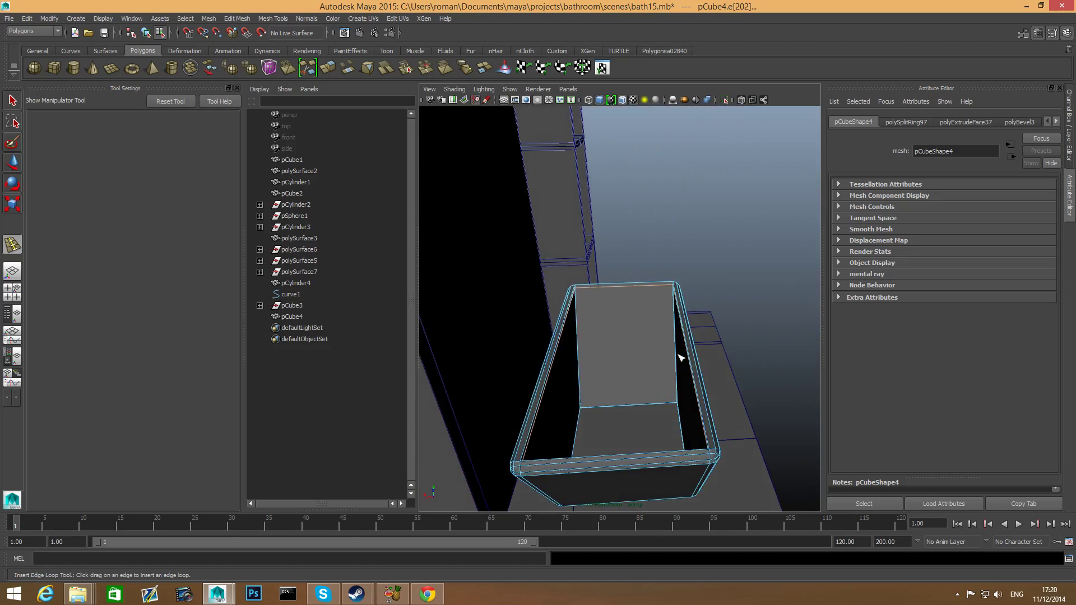
click(678, 406)
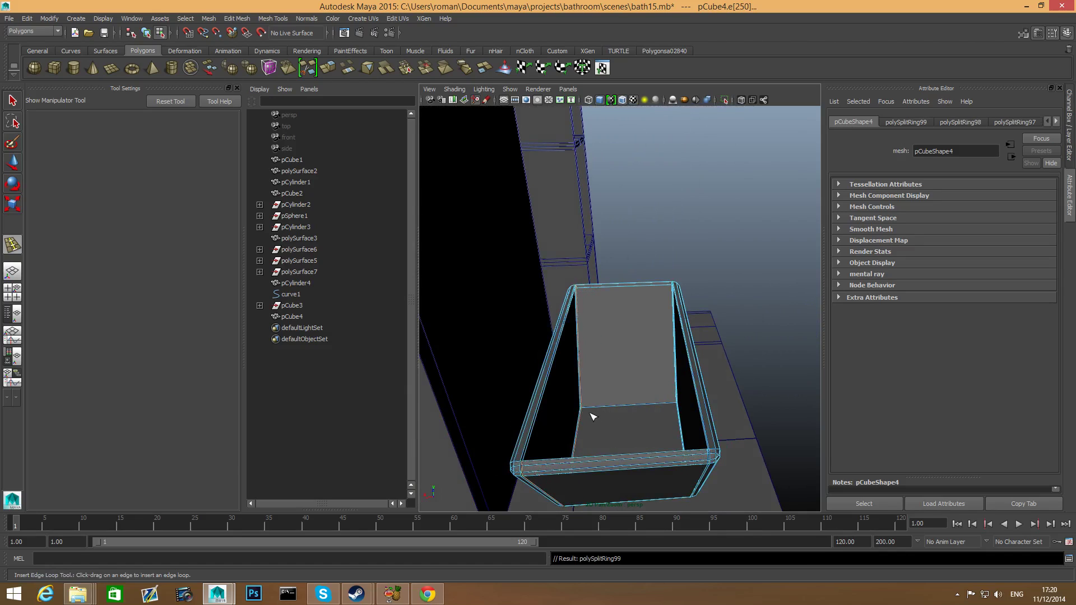
mouse_move(614, 418)
alt+mouse_down()
mouse_move(547, 415)
mouse_move(533, 384)
mouse_move(608, 439)
mouse_move(647, 417)
mouse_move(610, 421)
alt+mouse_up()
alt+drag(582, 448, 650, 297)
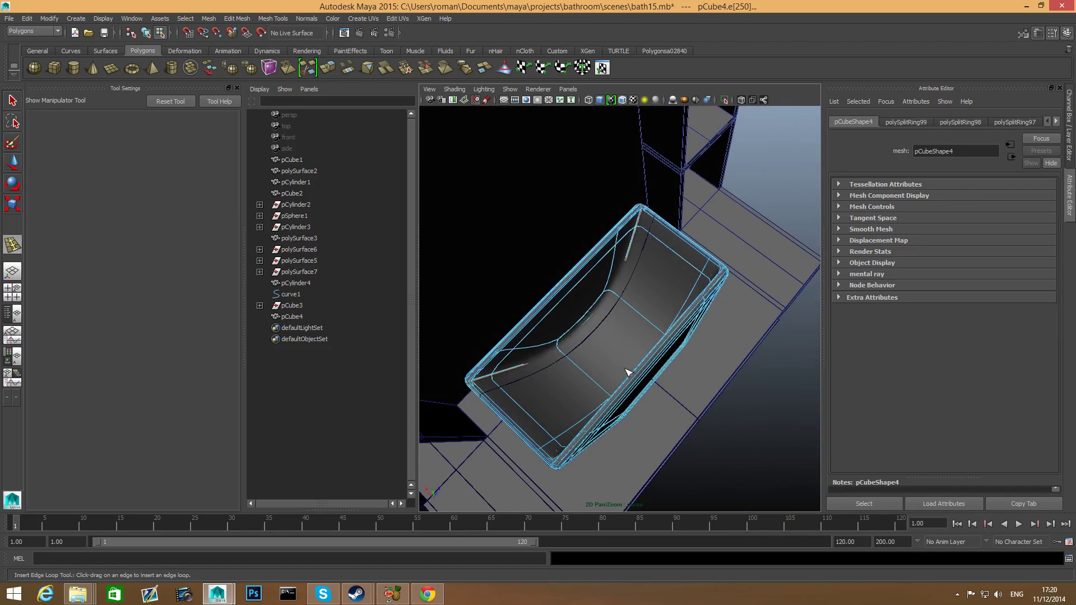
mouse_move(627, 373)
alt+mouse_down()
mouse_move(579, 312)
mouse_move(610, 348)
mouse_move(701, 380)
mouse_move(644, 380)
alt+mouse_up()
key(1)
Step: Insert one lengthwise and one crosswise edge loop through the middle of the basin floor
alt+middle_drag(644, 379, 675, 344)
mouse_move(675, 344)
alt+right_down()
mouse_move(701, 373)
mouse_move(663, 291)
mouse_move(680, 341)
alt+right_up()
click(683, 324)
key(ctrl+z)
key(q)
click(667, 322)
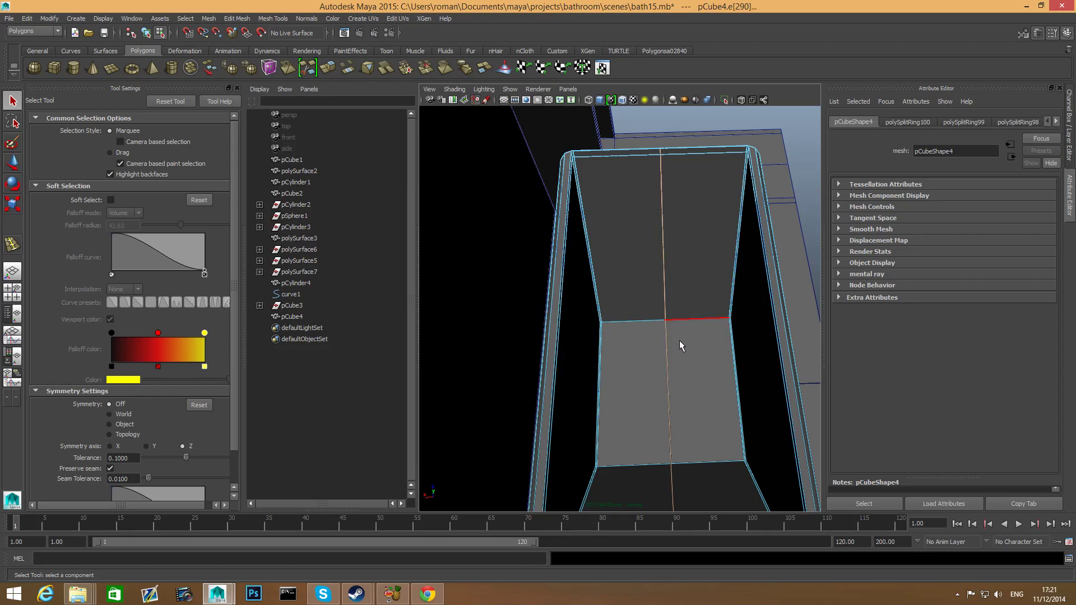
click(734, 386)
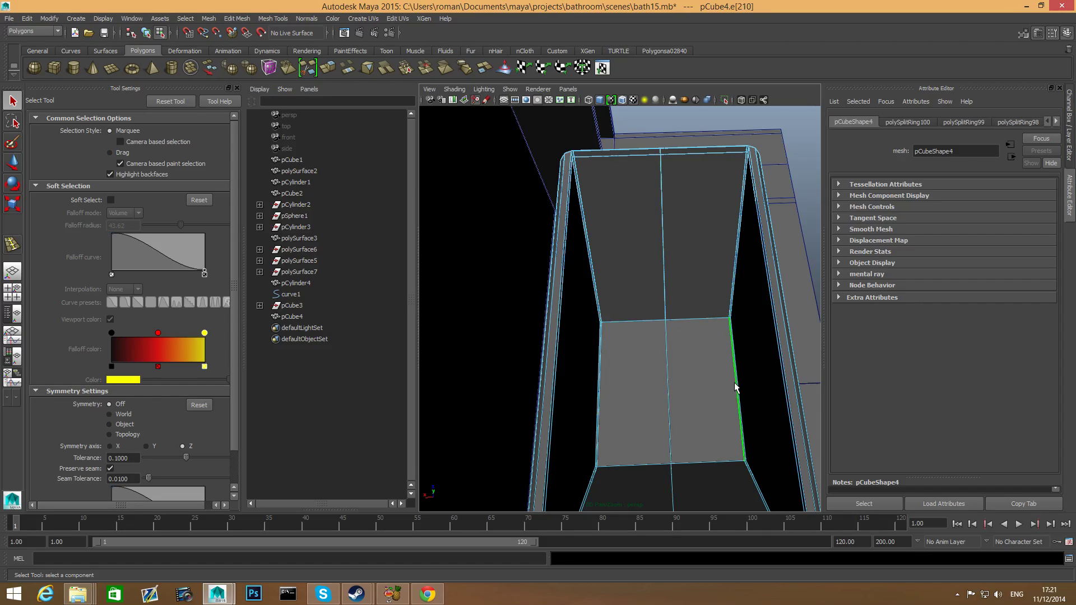
key(g)
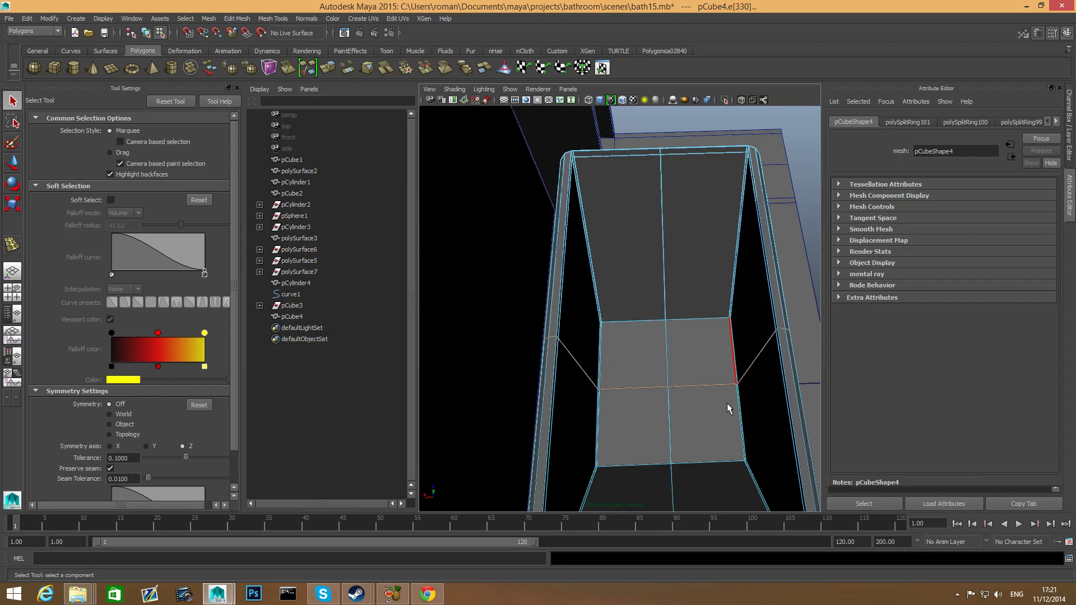
right_drag(697, 391, 652, 338)
click(667, 387)
mouse_move(667, 386)
shift+right_down()
mouse_move(700, 372)
mouse_move(667, 385)
shift+right_up()
scroll(665, 385, up, 5)
alt+drag(666, 385, 566, 369)
alt+middle_drag(629, 377, 555, 346)
mouse_move(555, 346)
alt+mouse_down()
mouse_move(548, 338)
mouse_move(554, 364)
mouse_move(545, 361)
alt+mouse_up()
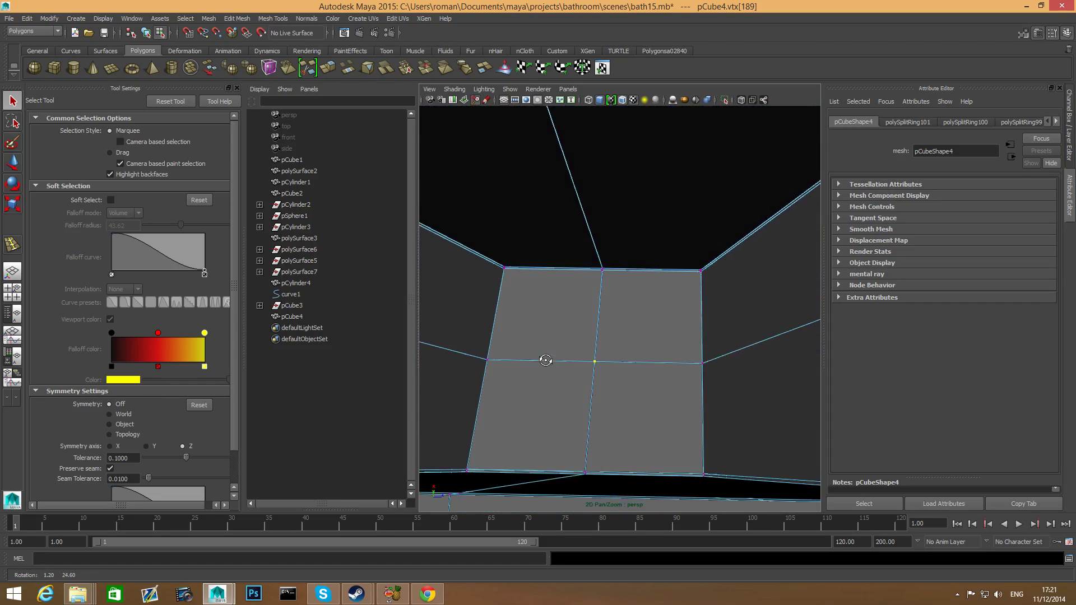
alt+middle_drag(639, 360, 706, 356)
alt+right_drag(706, 353, 649, 335)
alt+middle_drag(649, 335, 623, 364)
alt+drag(623, 364, 619, 344)
Step: Duplicate the crosswise centre edge loop to both sides across the basin and preview the smoothed result
key(F8)
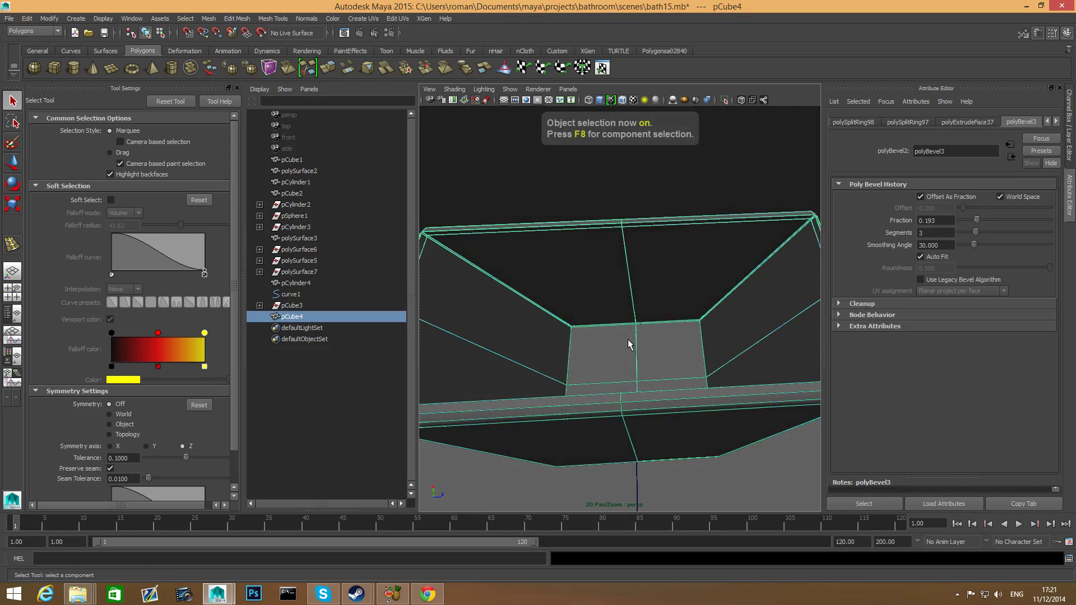
shift+right_drag(646, 329, 643, 380)
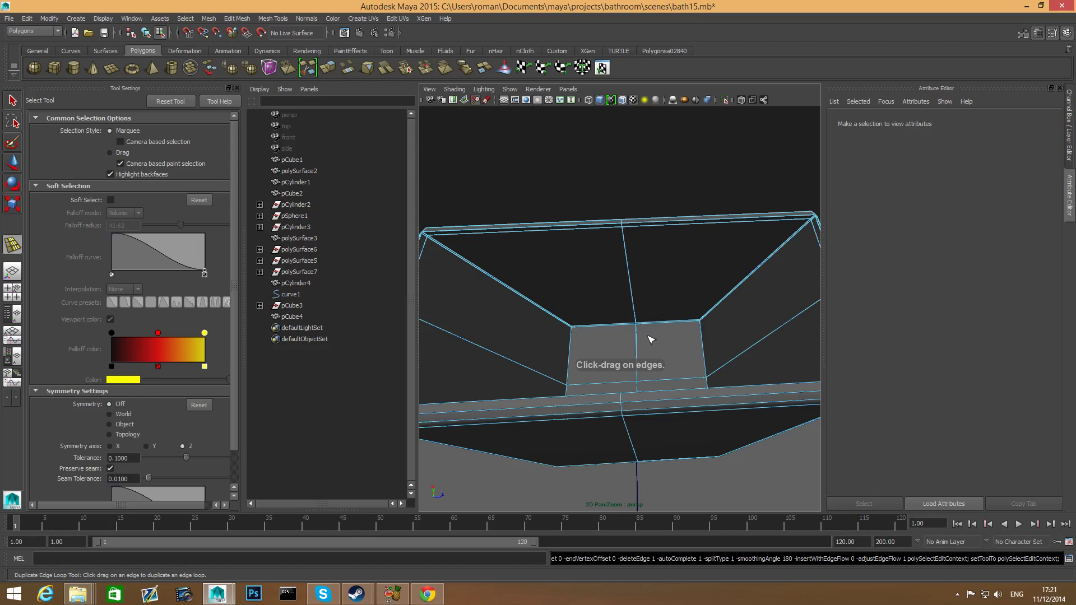
drag(639, 344, 650, 420)
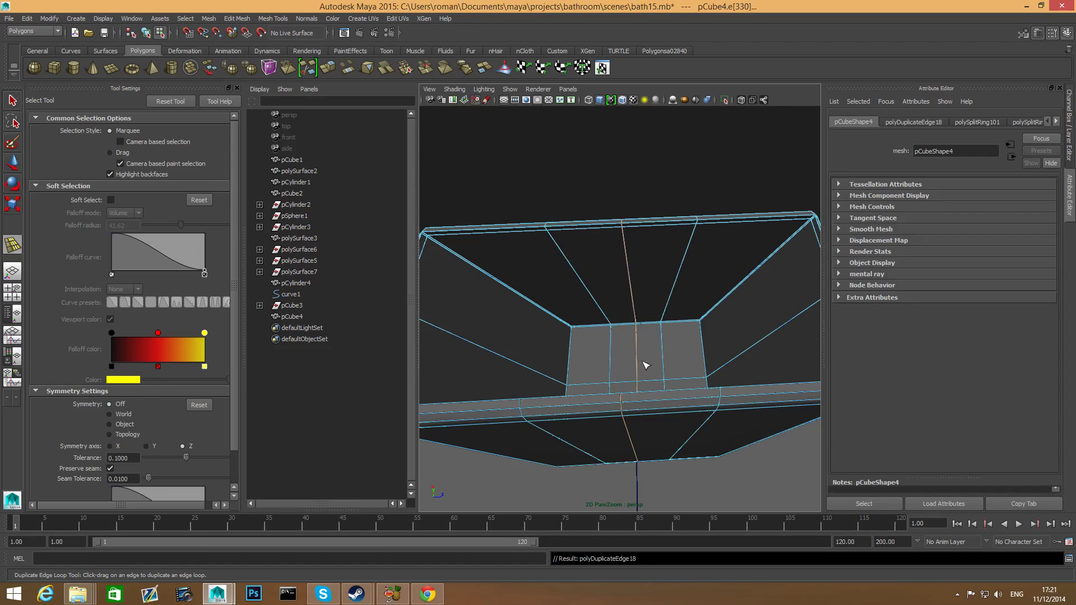
key(3)
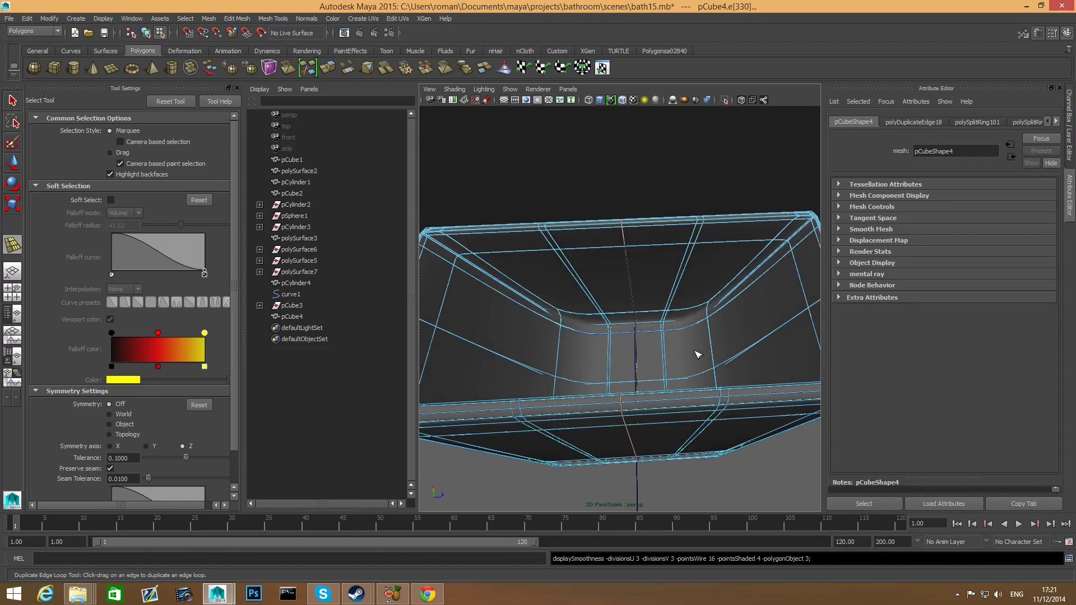
key(1)
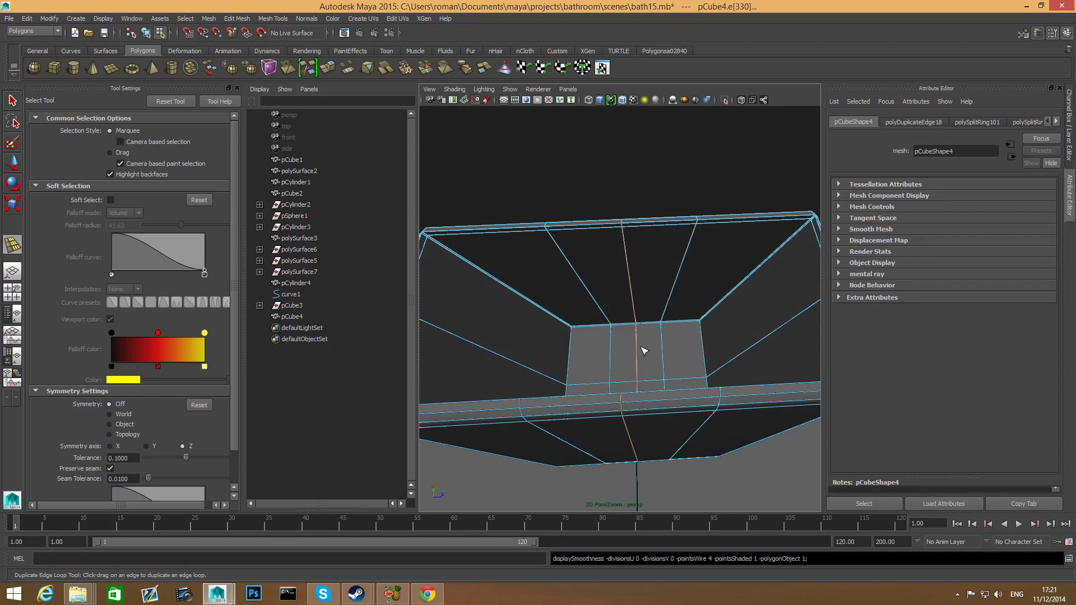
Step: Duplicate the lengthwise centre edge loop to both sides along the basin floor and compare the smoothed and unsmoothed shapes
alt+drag(651, 367, 603, 385)
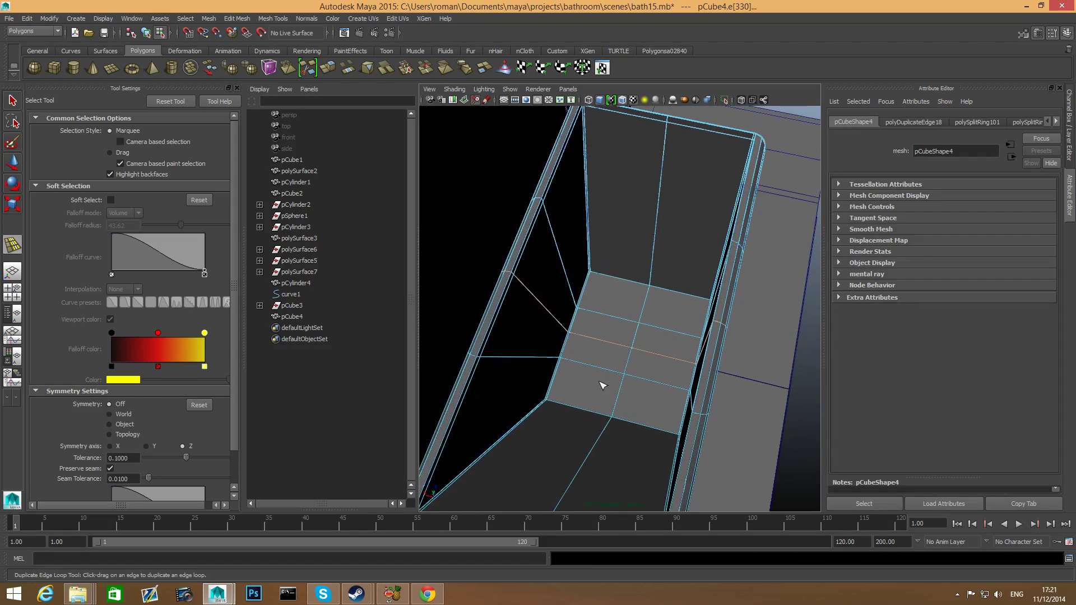
alt+right_drag(603, 385, 680, 432)
alt+drag(680, 432, 670, 387)
alt+right_drag(671, 386, 737, 392)
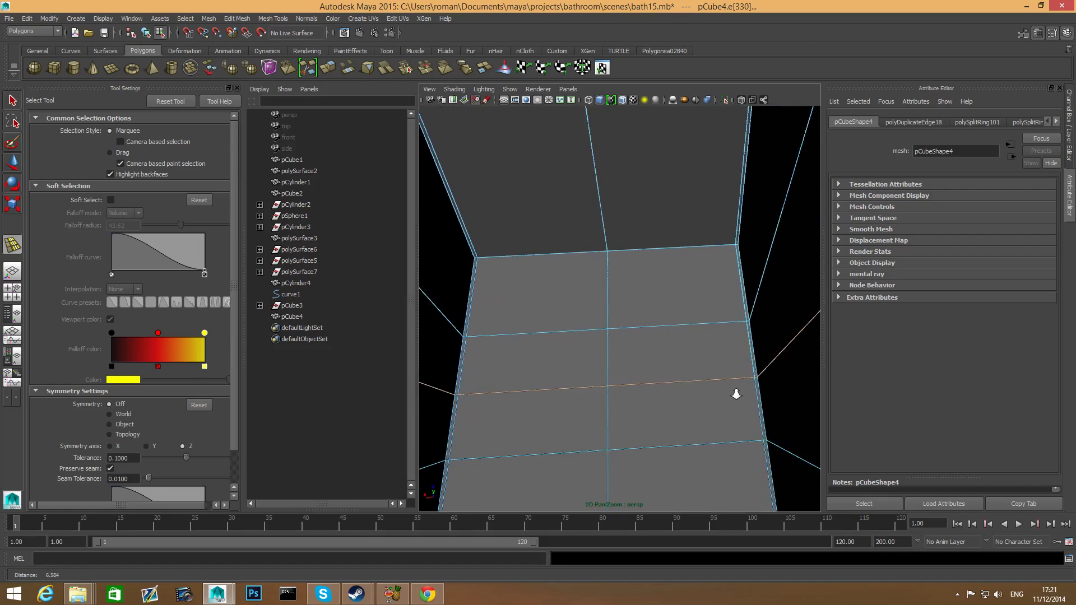
right_drag(671, 338, 630, 341)
drag(610, 351, 618, 368)
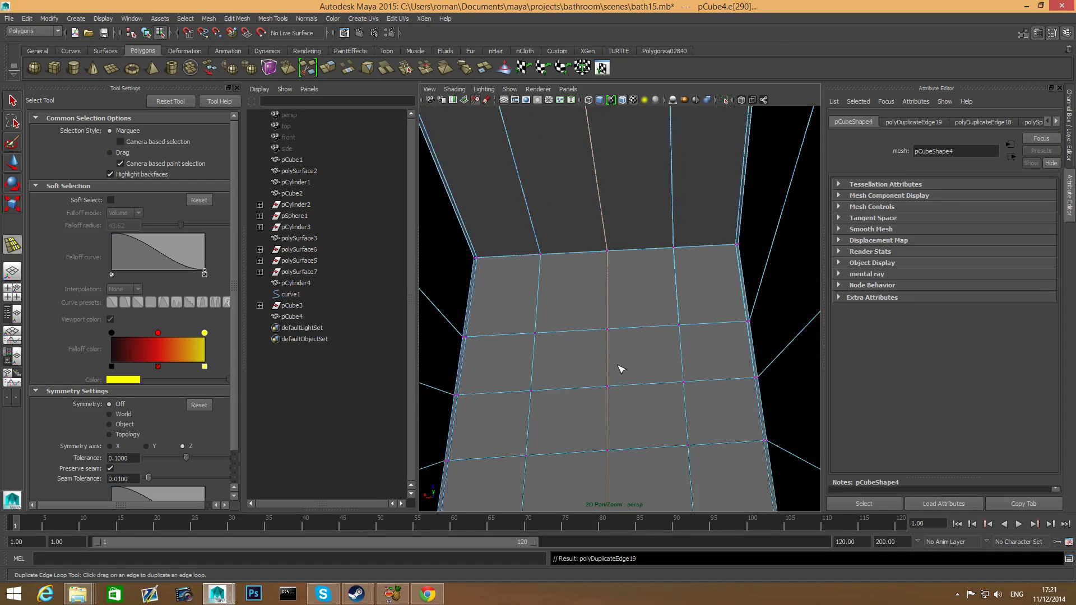
key(3)
scroll(632, 374, down, 4)
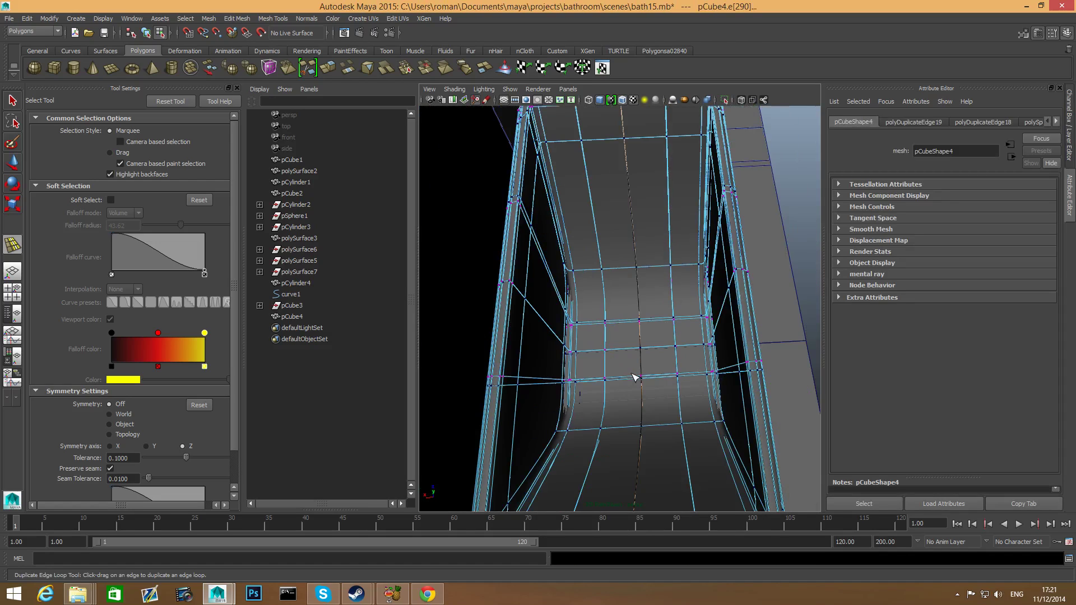
key(1)
key(3)
key(1)
scroll(622, 377, up, 5)
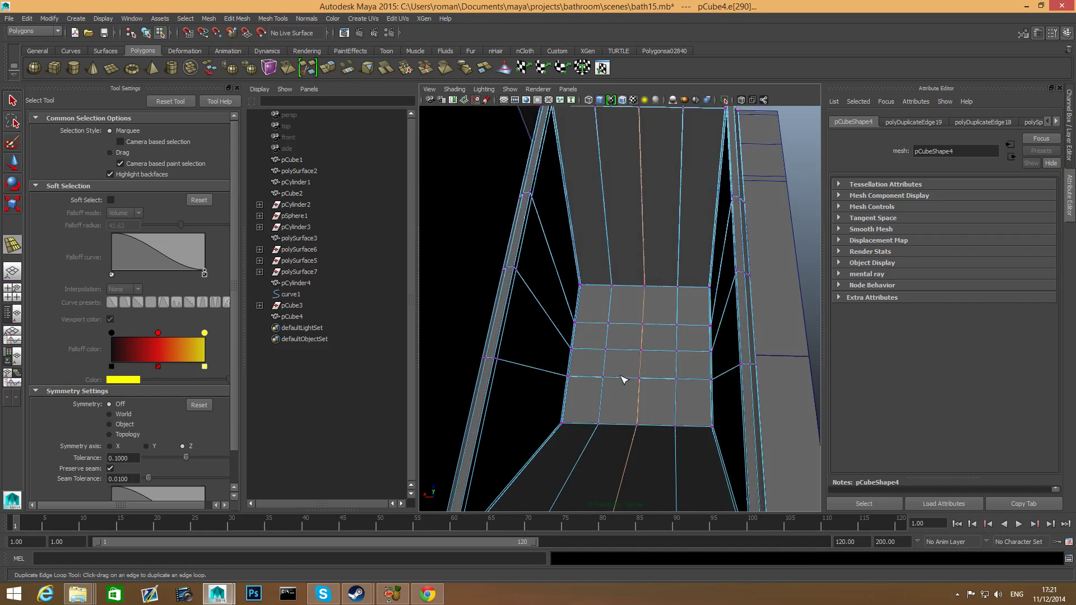
Step: Chamfer the vertex at the centre of the basin floor into a small diamond
alt+right_drag(696, 376, 704, 375)
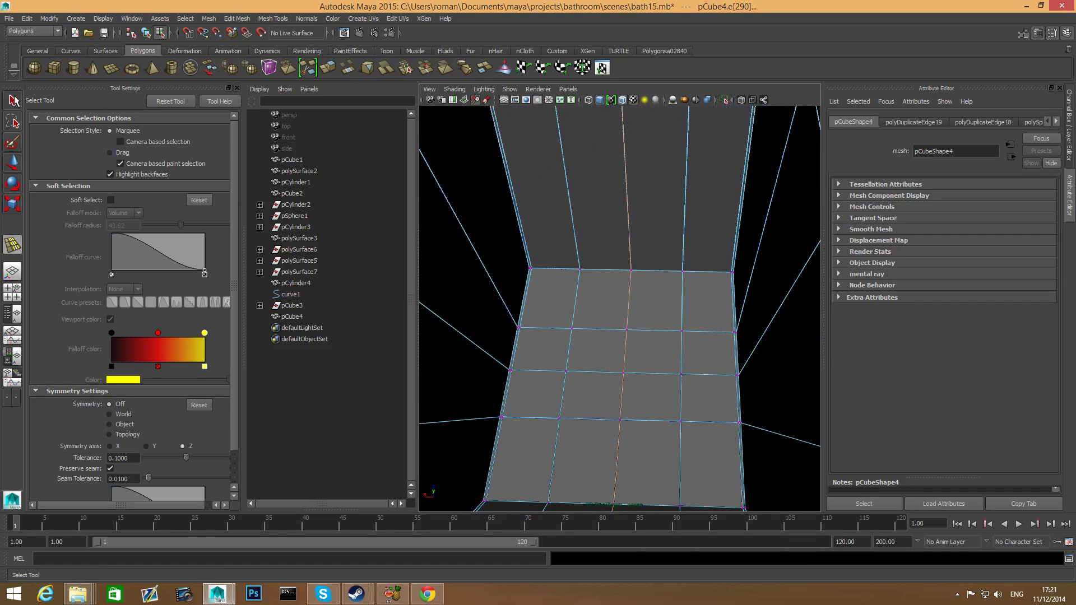
key(q)
click(624, 373)
shift+right_click(624, 372)
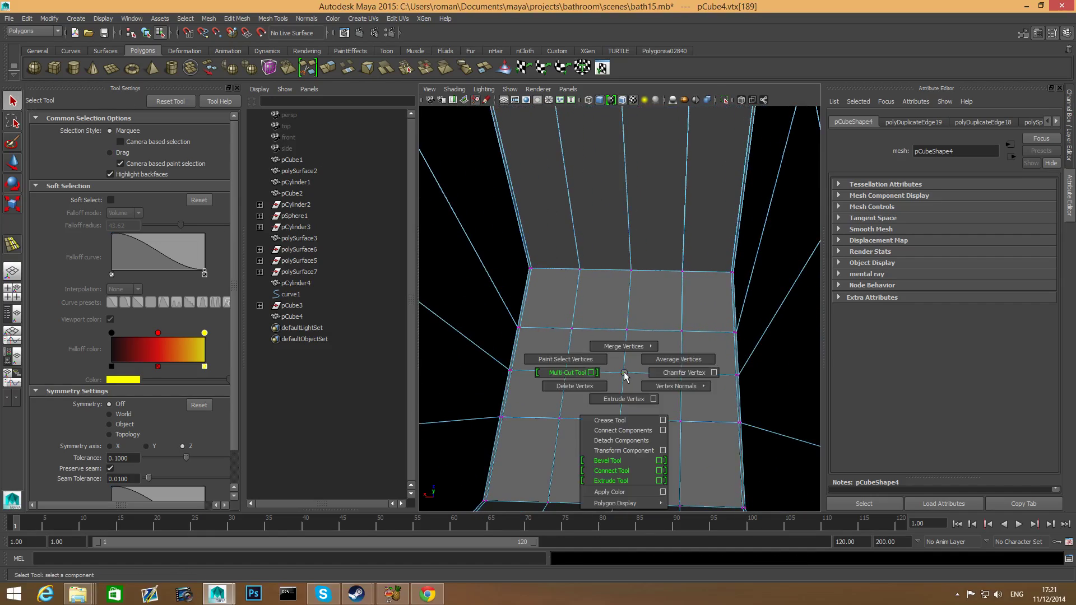
click(656, 375)
alt+drag(636, 376, 689, 394)
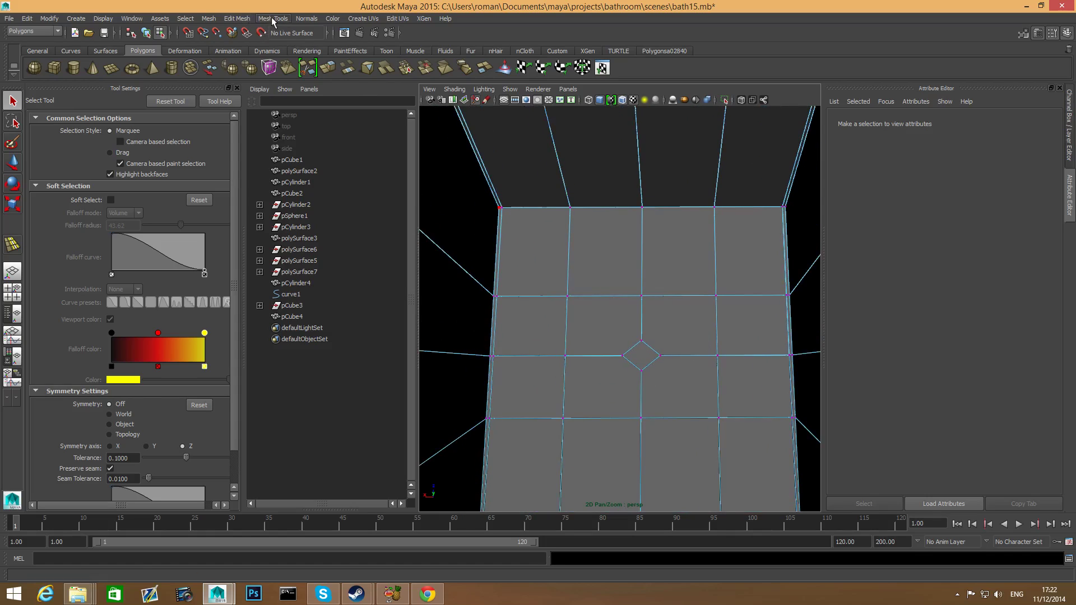
Step: Scale the diamond's two crosswise vertices slightly closer together along X
click(661, 356)
shift+click(624, 357)
key(r)
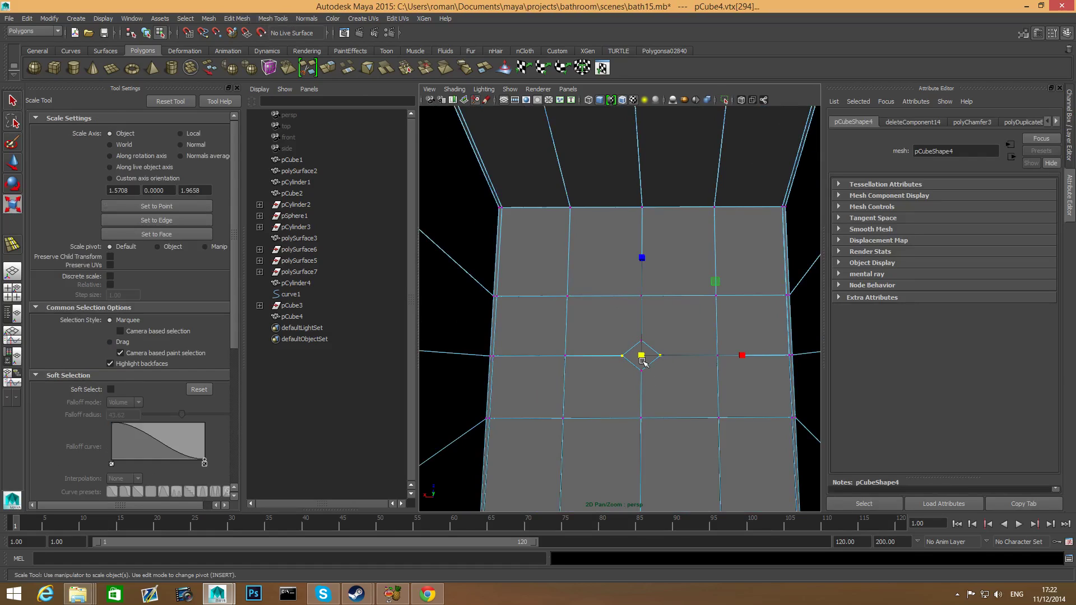
drag(742, 356, 724, 357)
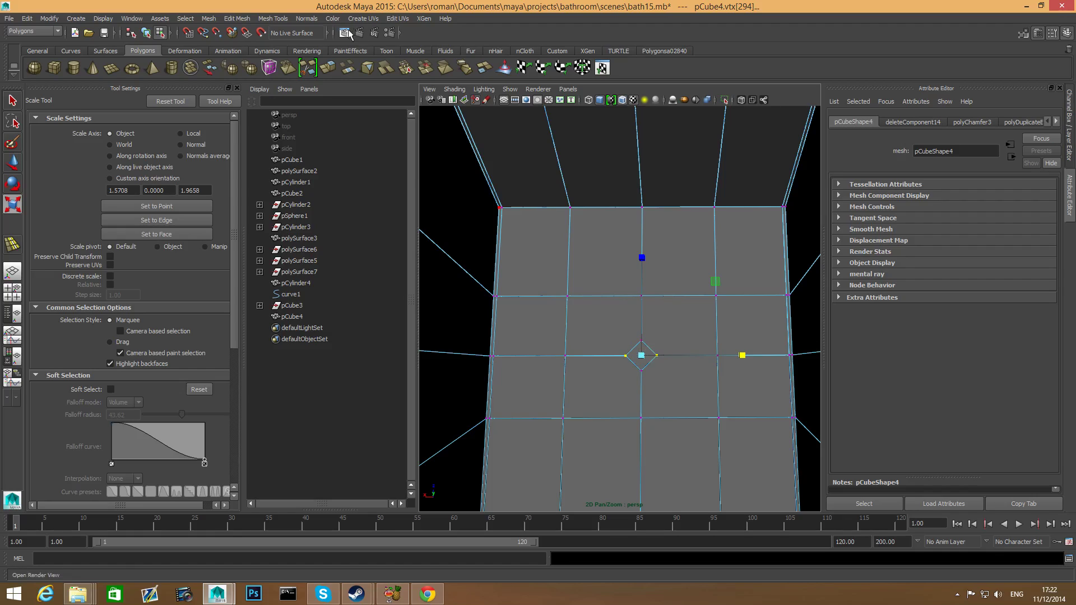
Step: Cut an edge with Multi-Cut from the grid vertex diagonally up and right of the diamond to the middle of its facing edge
click(262, 17)
click(301, 182)
click(570, 208)
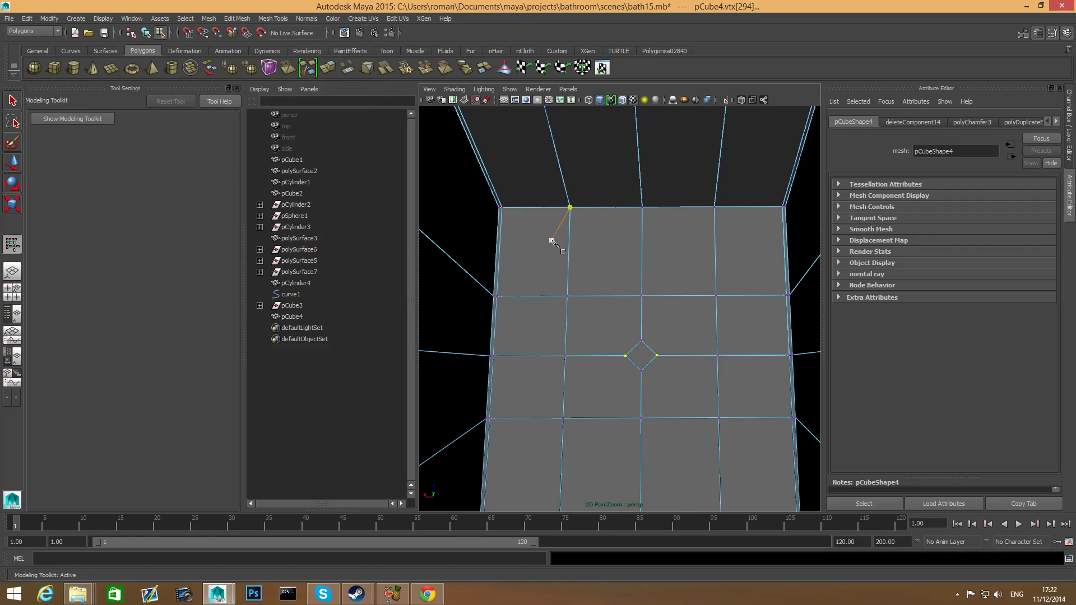
key(Escape)
click(716, 295)
click(647, 350)
key(Return)
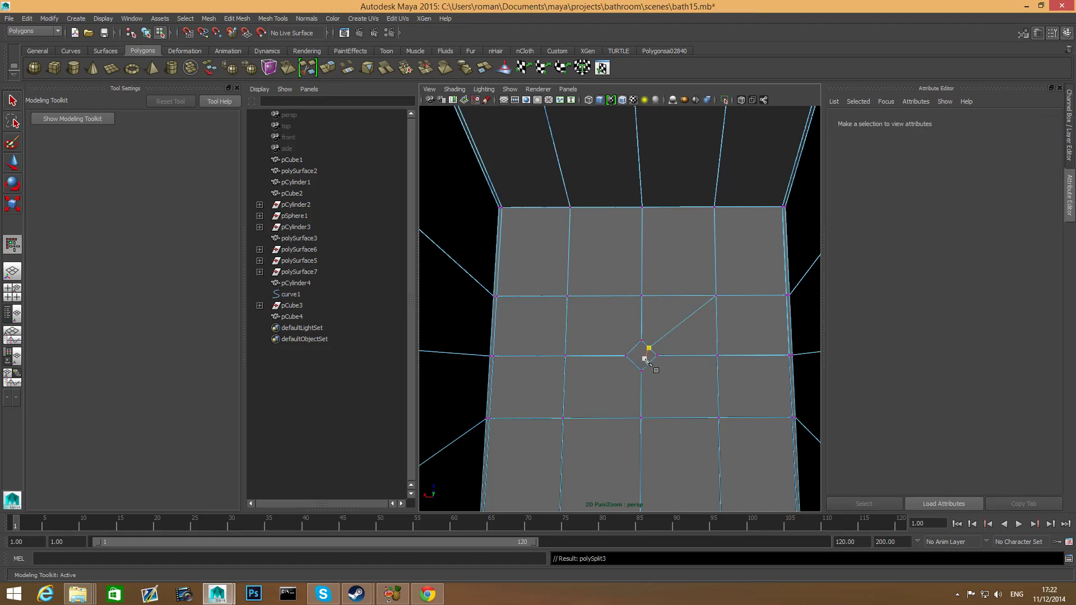
Step: Cut matching diagonal edges from the other three surrounding grid vertices to the middles of the diamond's remaining edges
click(567, 296)
click(635, 351)
key(Return)
click(563, 418)
click(639, 369)
key(Return)
click(718, 420)
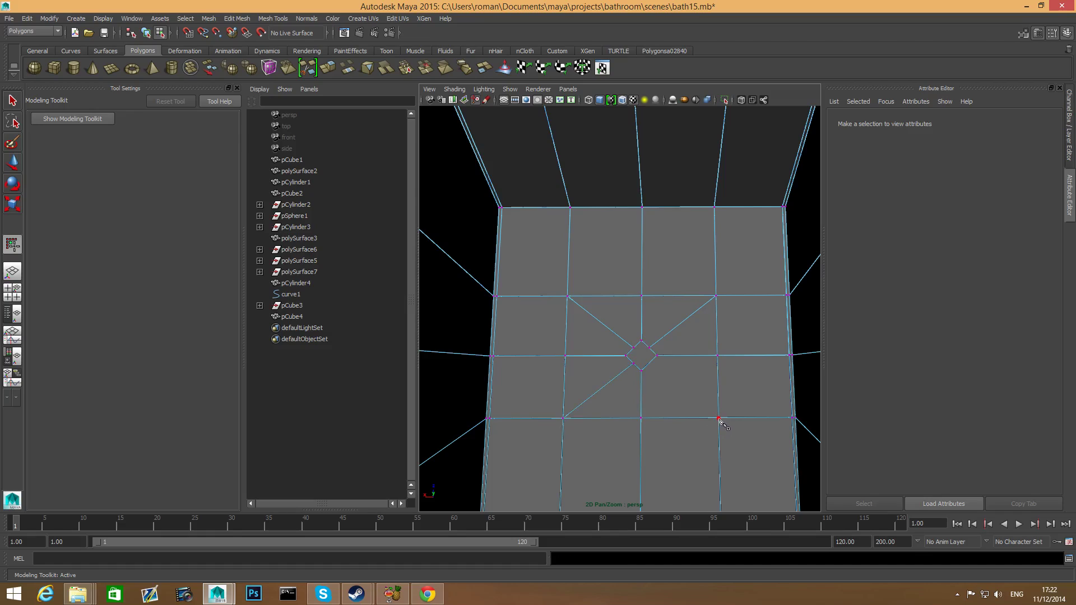
click(649, 365)
key(Return)
key(q)
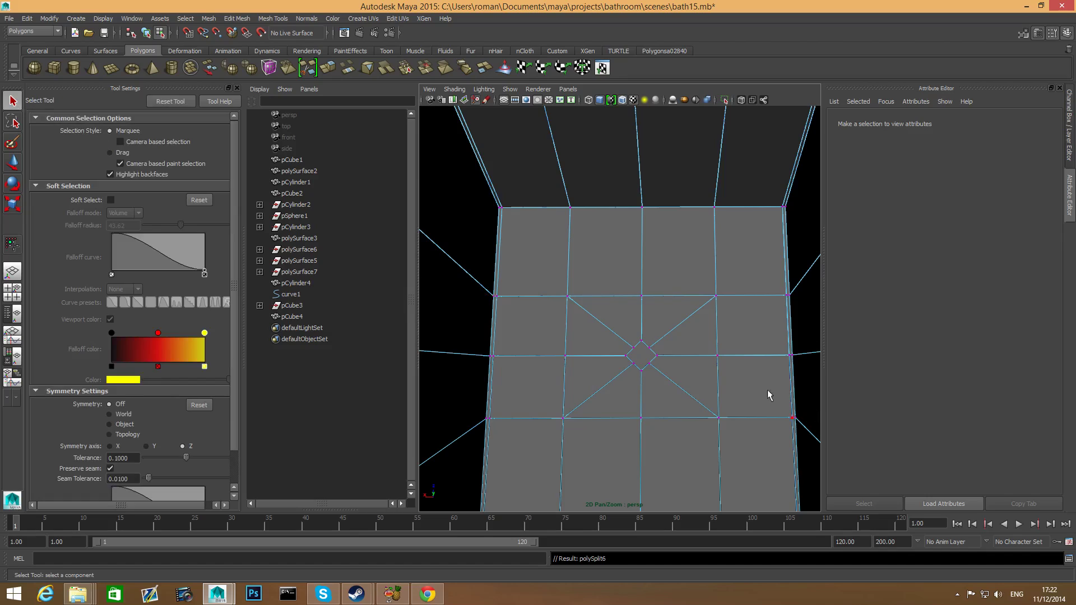
Step: Scale the four new vertices on the diamond's edges outward to round it towards an octagon
click(635, 346)
click(636, 350)
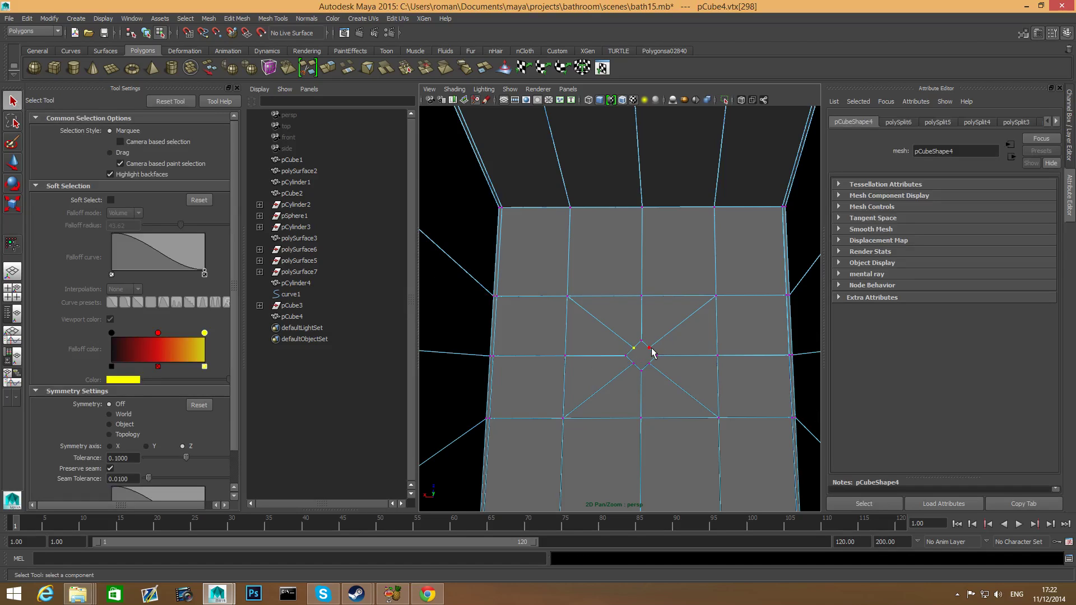
shift+click(650, 349)
shift+click(633, 364)
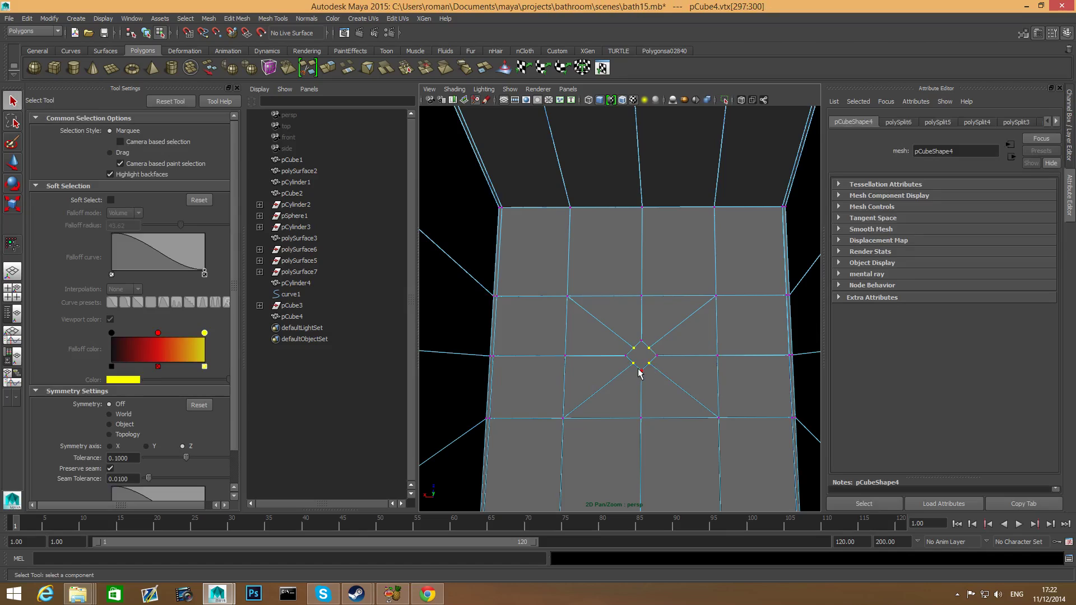
key(r)
drag(641, 357, 655, 365)
Step: Delete the small central face of the basin floor while previewing the smoothed mesh
key(3)
right_drag(661, 339, 659, 365)
click(637, 364)
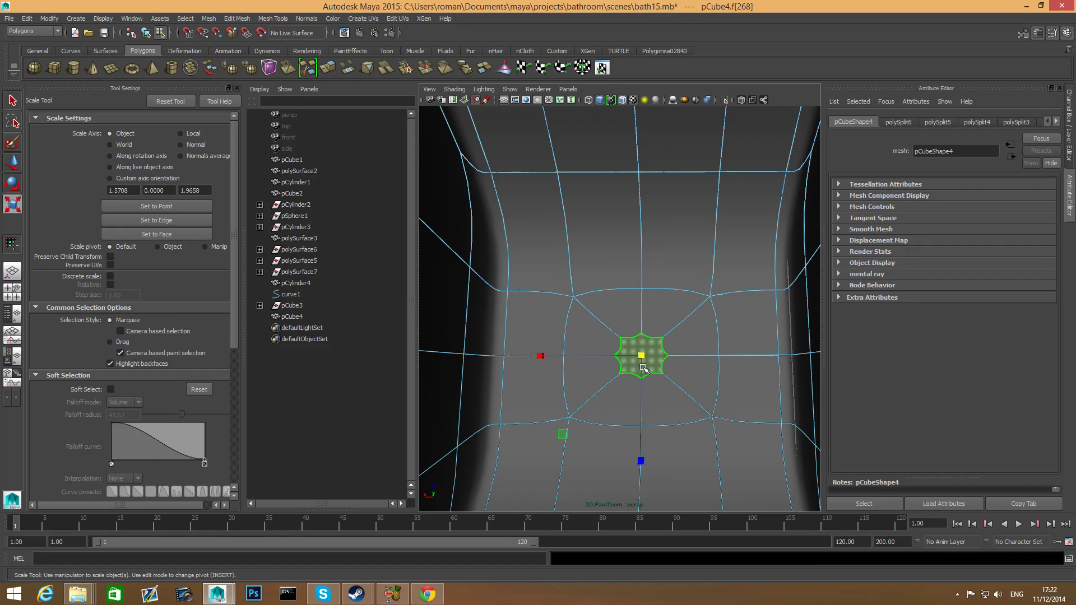
key(Delete)
Step: Scale up the border edge loop of the hole to enlarge the drain opening within the surrounding floor faces
alt+drag(651, 352, 676, 375)
right_drag(676, 375, 683, 308)
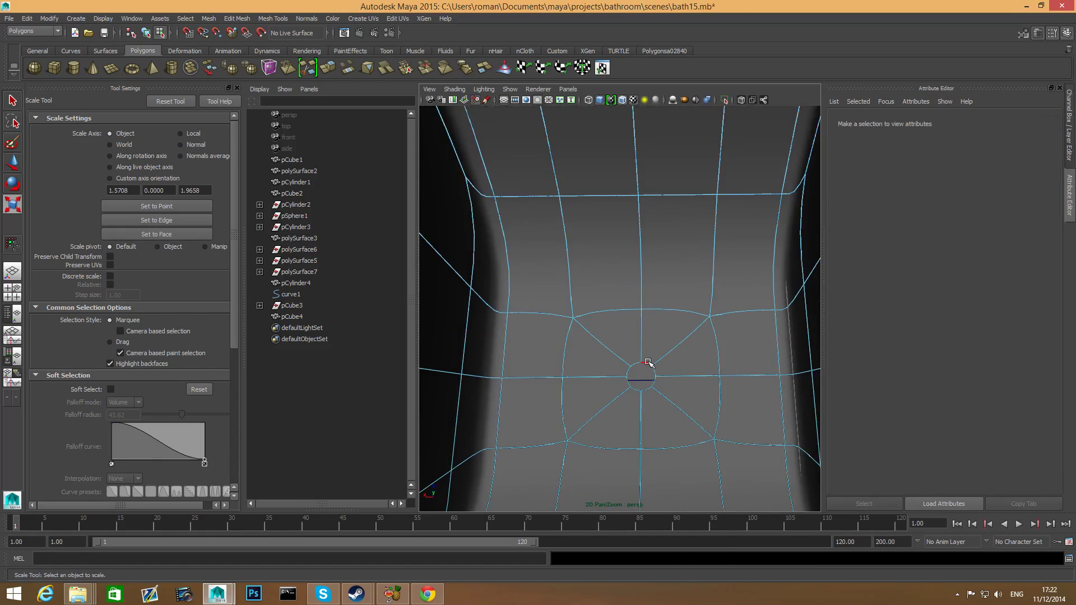
double_click(648, 363)
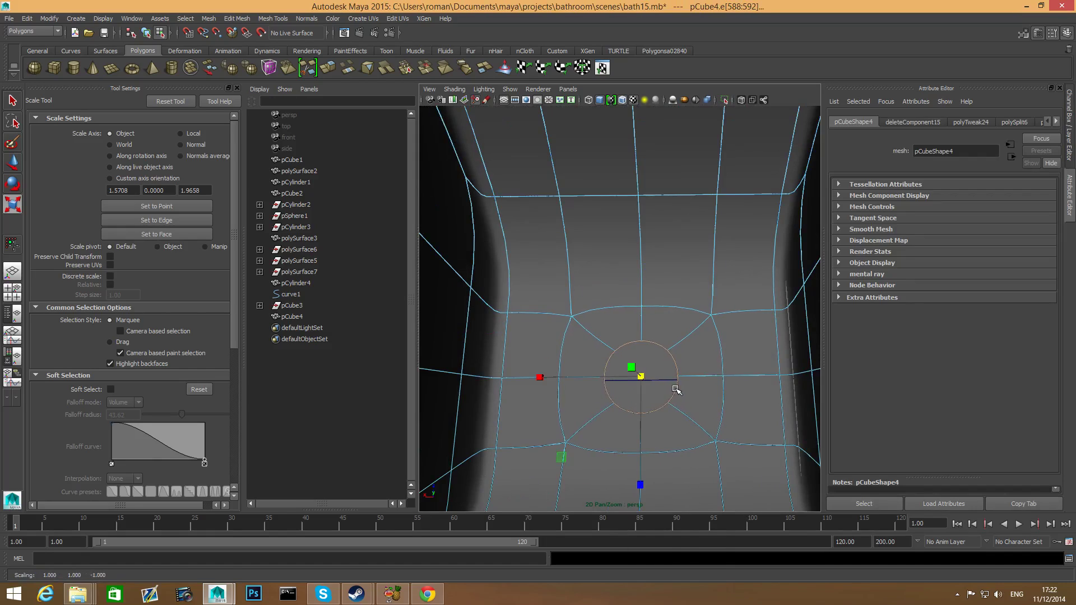
key(1)
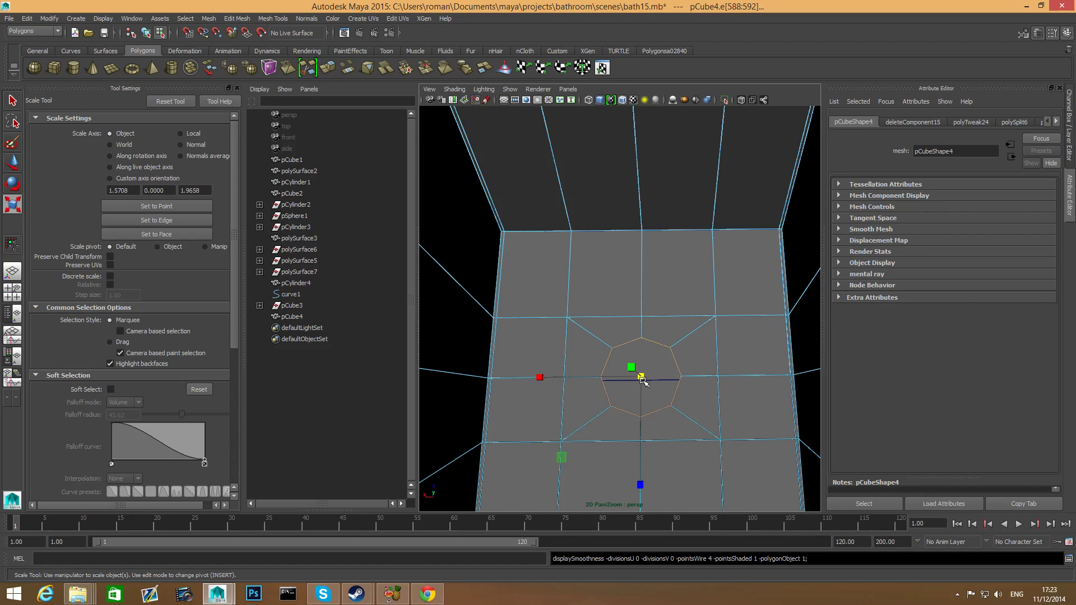
drag(642, 377, 662, 407)
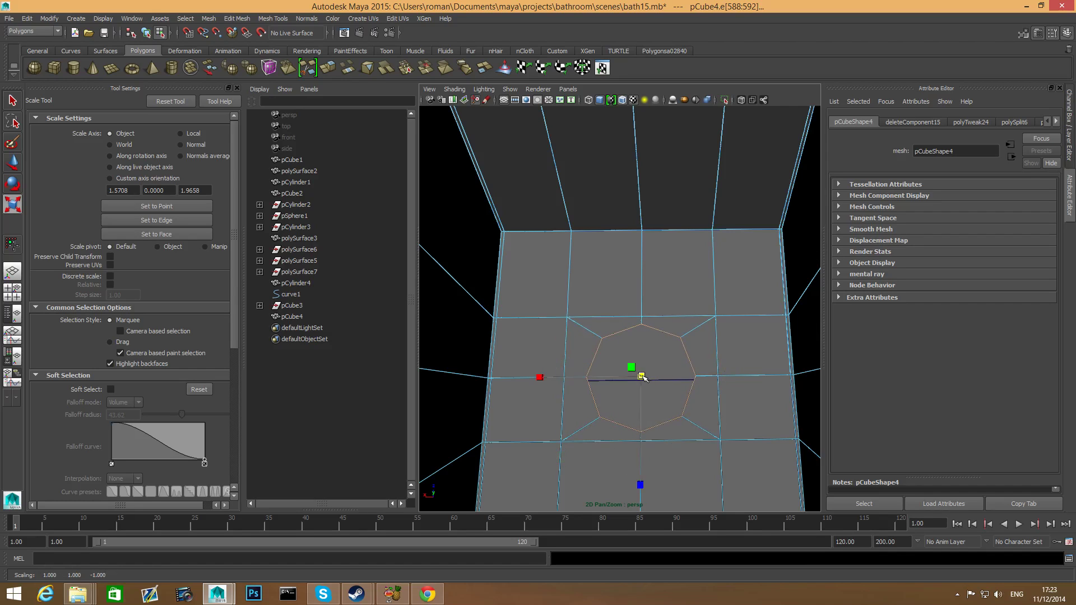
Step: Examine the enlarged drain opening in smoothed and unsmoothed display, checking it against the whole basin
key(3)
mouse_move(673, 408)
alt+mouse_down()
mouse_move(523, 404)
mouse_move(658, 409)
alt+mouse_up()
key(1)
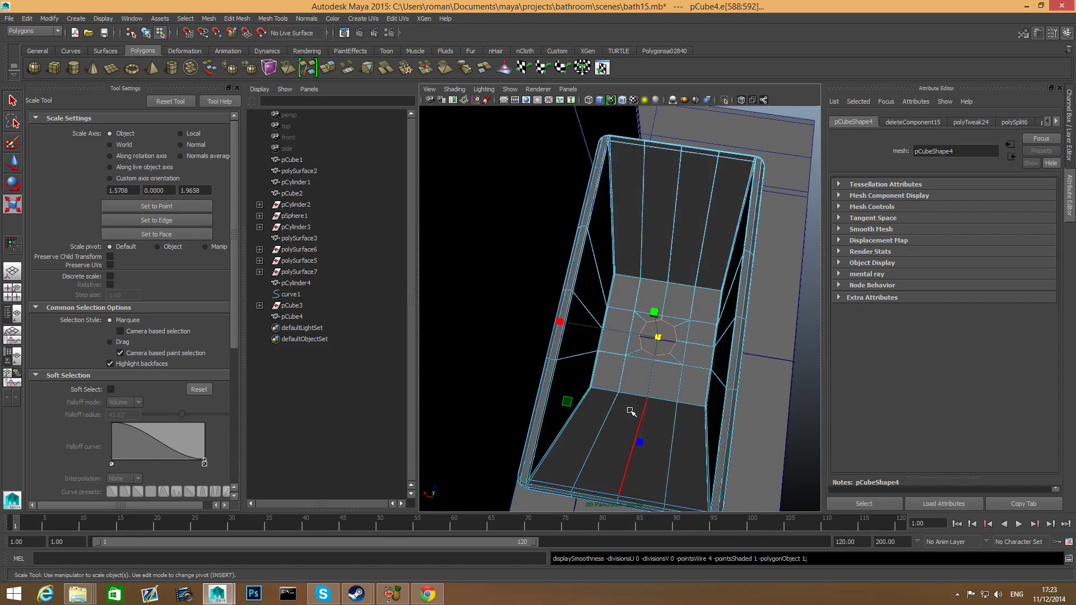
alt+right_drag(632, 410, 764, 434)
alt+drag(657, 372, 641, 441)
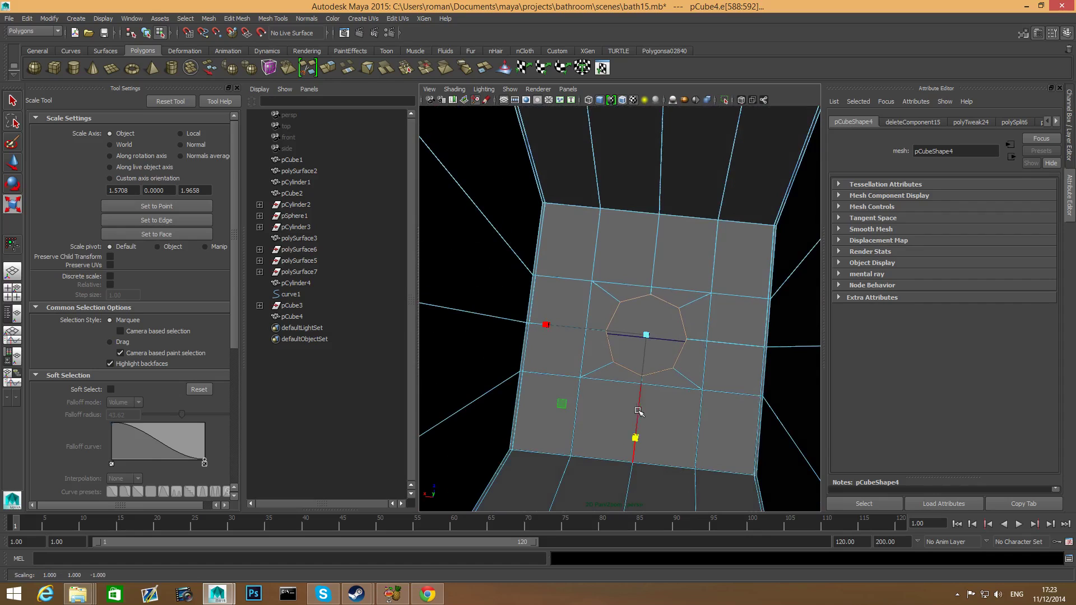
alt+right_drag(636, 440, 694, 433)
alt+drag(692, 433, 661, 396)
key(3)
key(1)
Step: Extrude the opening's border edges inward three times, making two narrow rings and one wide ring that leaves a small central hole
alt+middle_drag(661, 396, 676, 374)
alt+right_drag(676, 375, 767, 418)
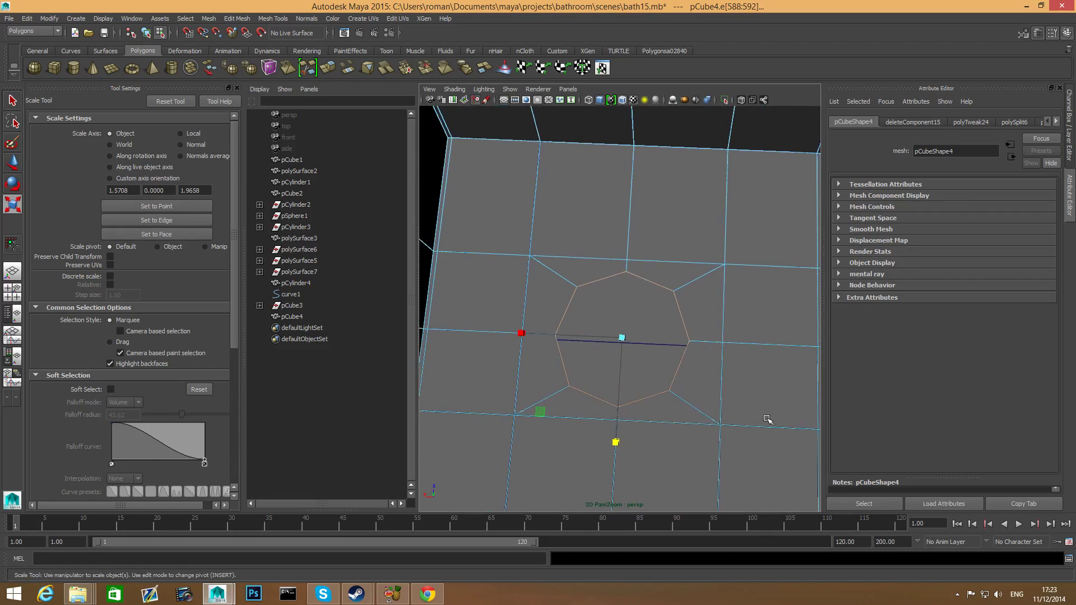
alt+drag(766, 419, 637, 423)
alt+middle_drag(636, 423, 650, 138)
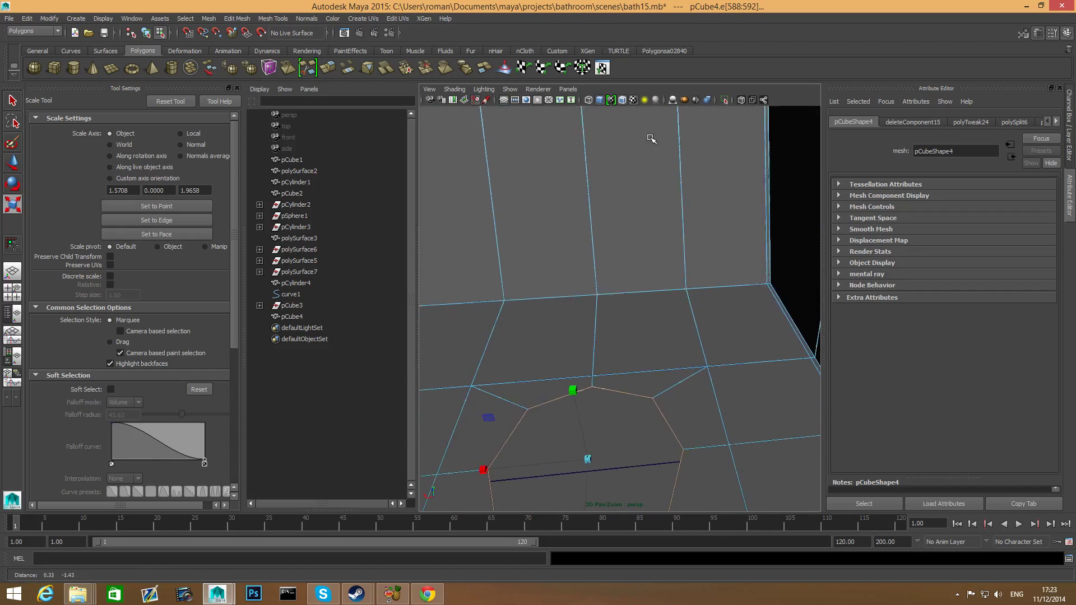
alt+drag(650, 138, 663, 278)
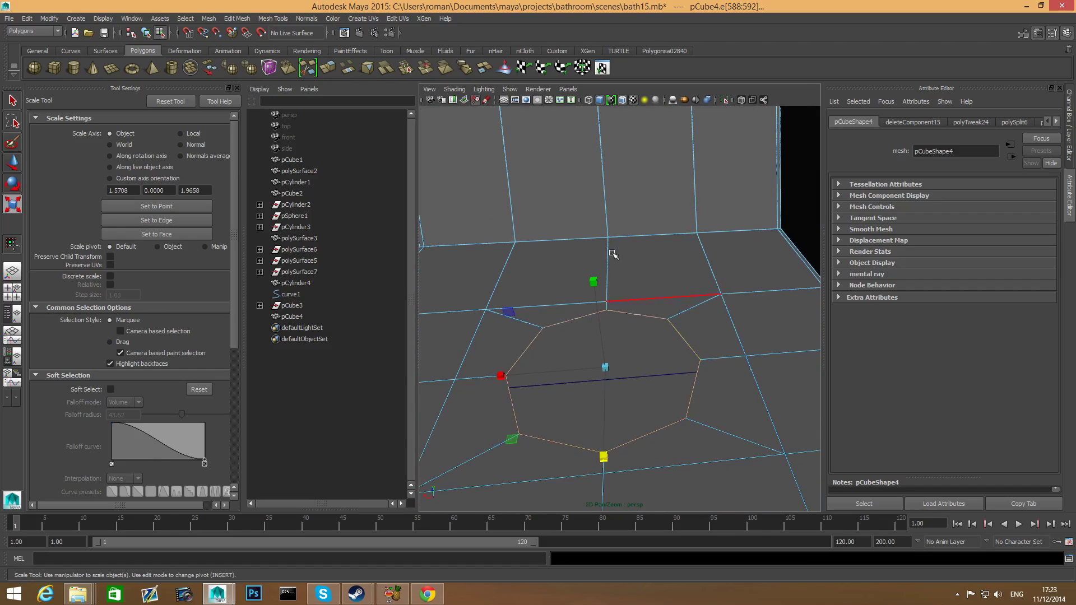
click(331, 71)
drag(576, 382, 674, 379)
key(ctrl+e)
key(ctrl+e)
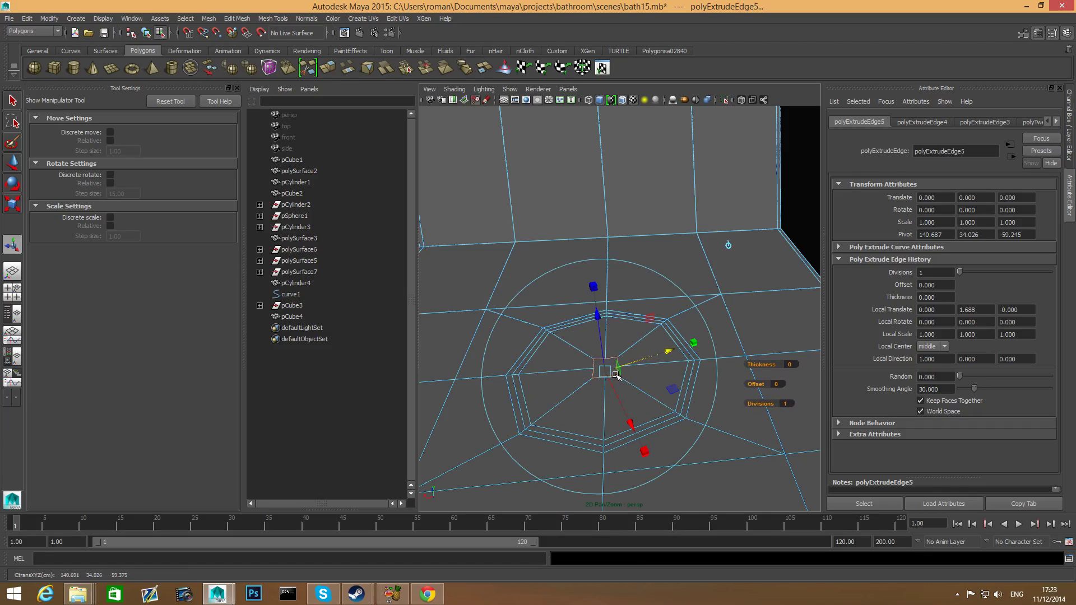
Step: Convert the selected innermost drain edges to a vertex selection
shift+right_click(629, 373)
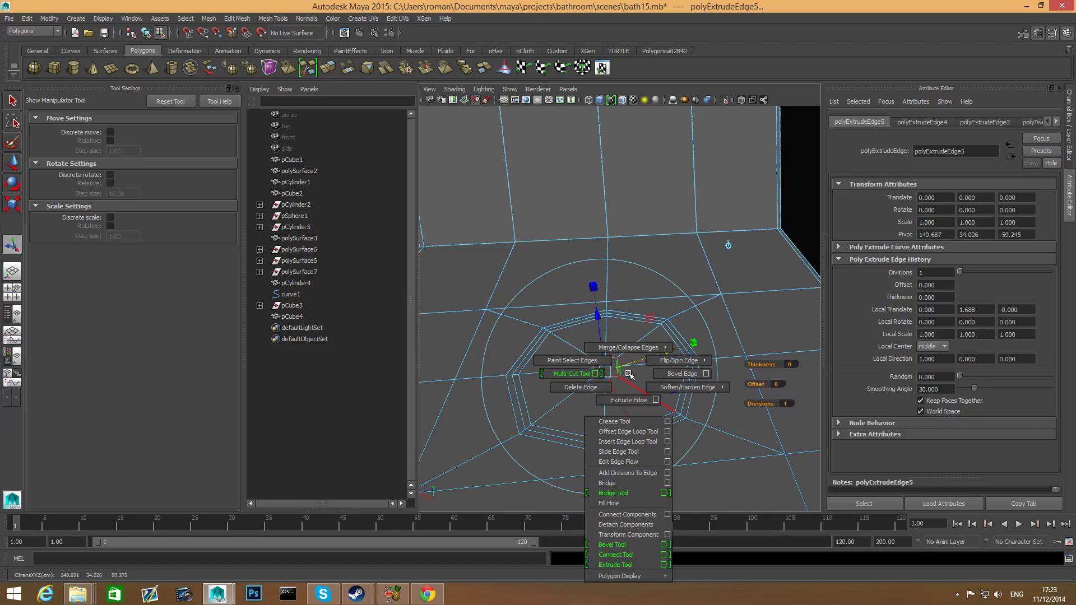
ctrl+right_click(630, 373)
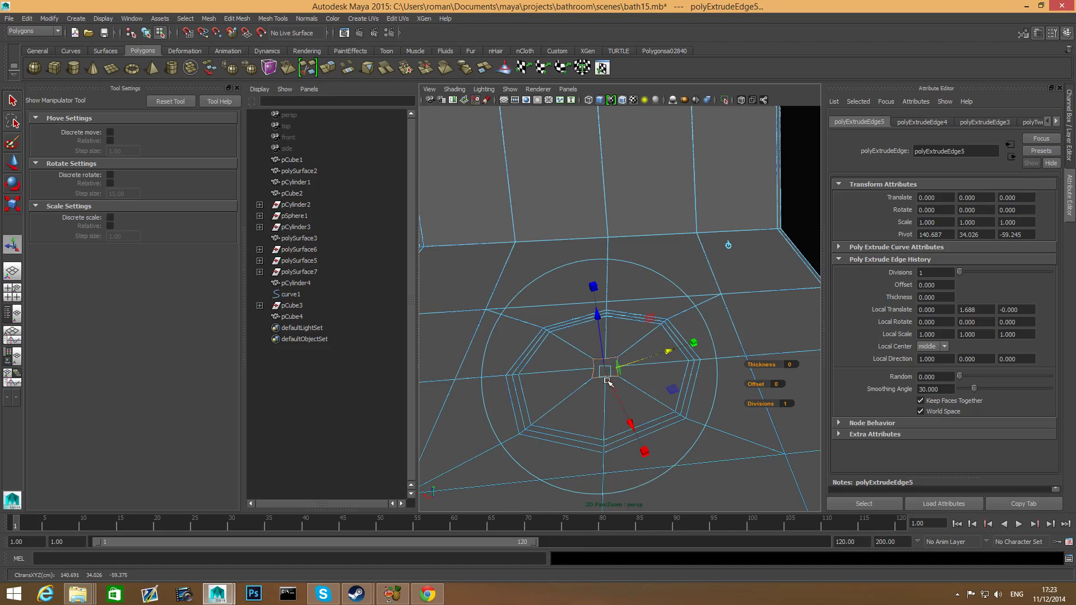
ctrl+right_click(638, 380)
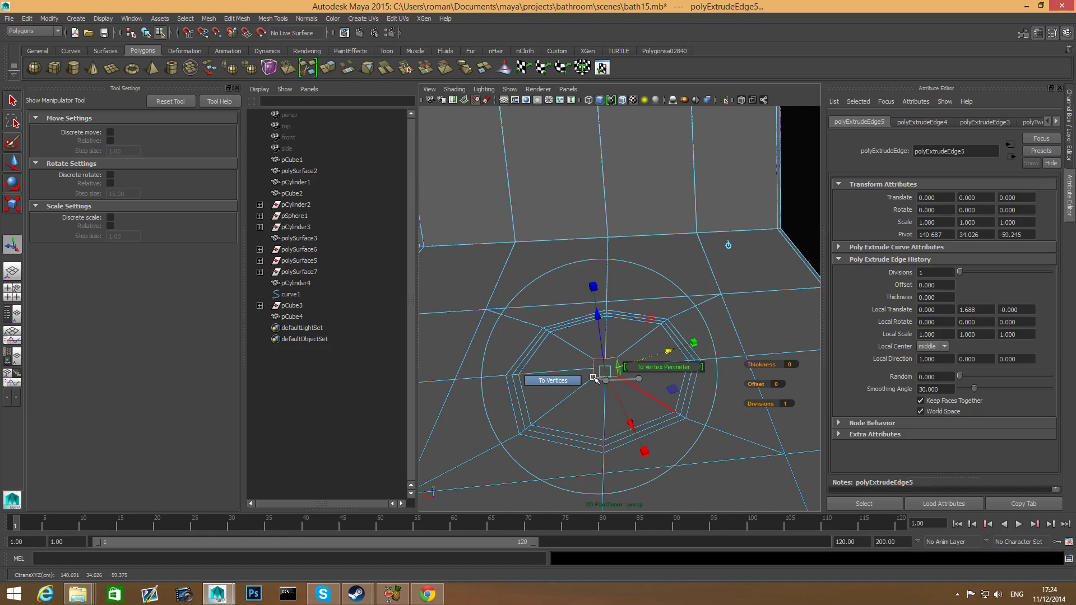
click(577, 382)
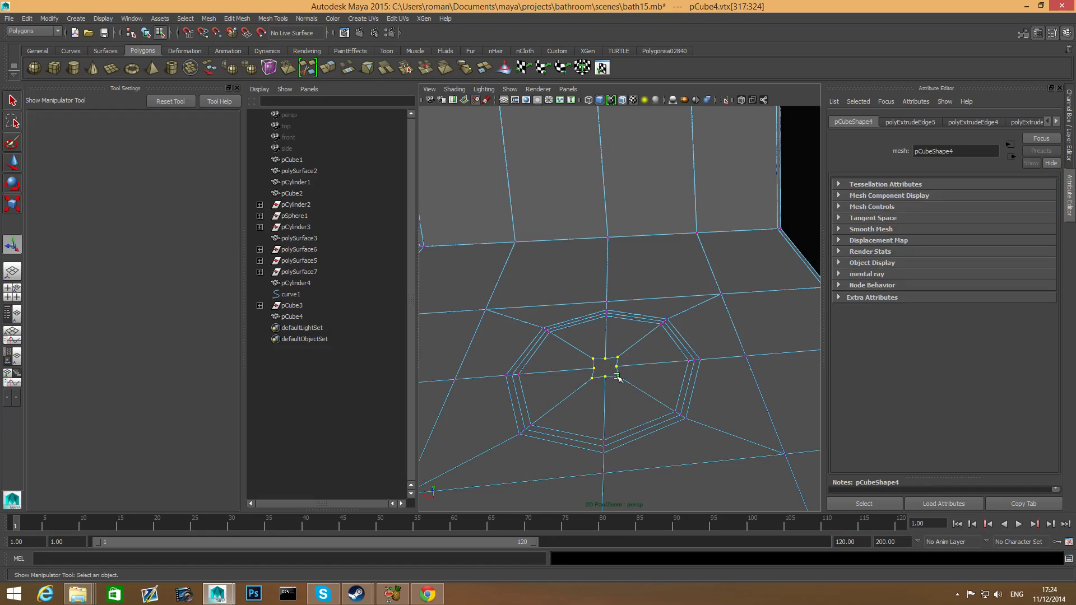
Step: Deselect the four corner vertices of the small central hole and scale the remaining four outward into an octagon, previewing it smoothed
alt+drag(632, 385, 627, 391)
alt+middle_drag(627, 391, 666, 413)
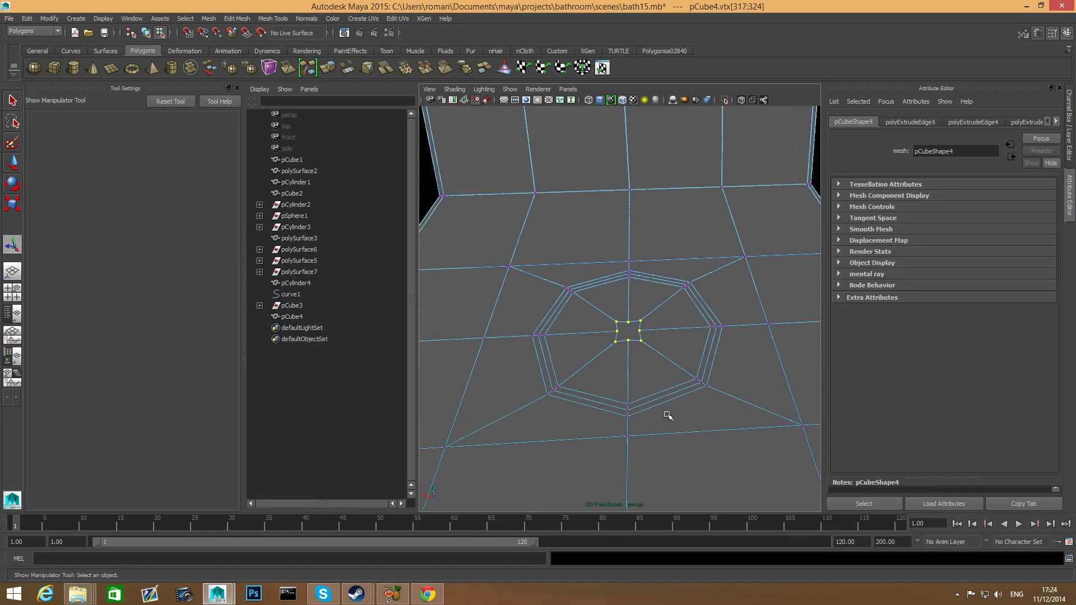
scroll(655, 419, up, 5)
scroll(619, 375, down, 4)
alt+drag(619, 375, 647, 439)
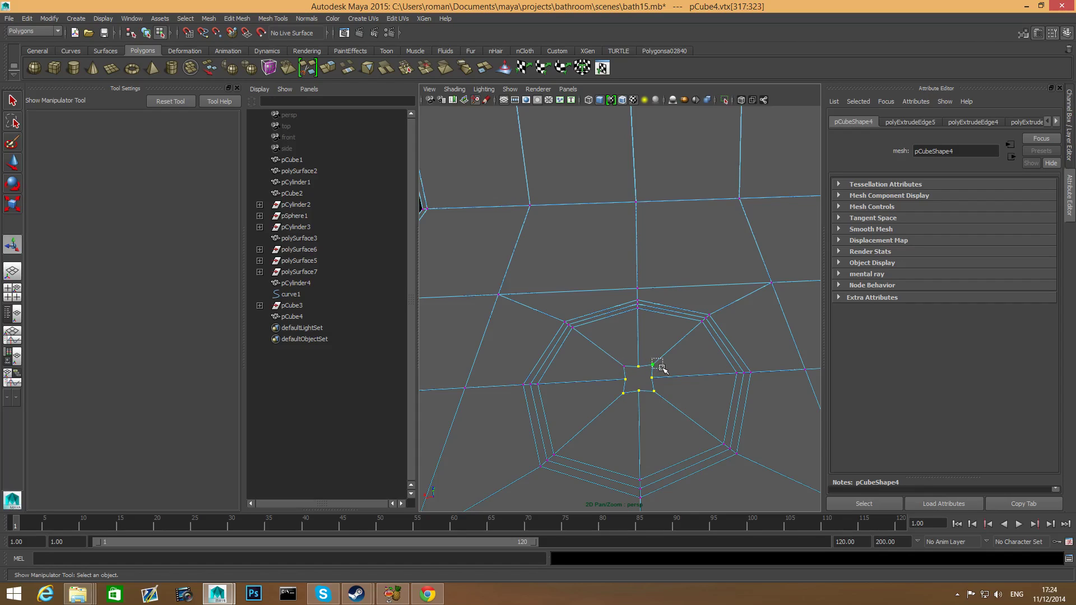
ctrl+drag(661, 368, 662, 369)
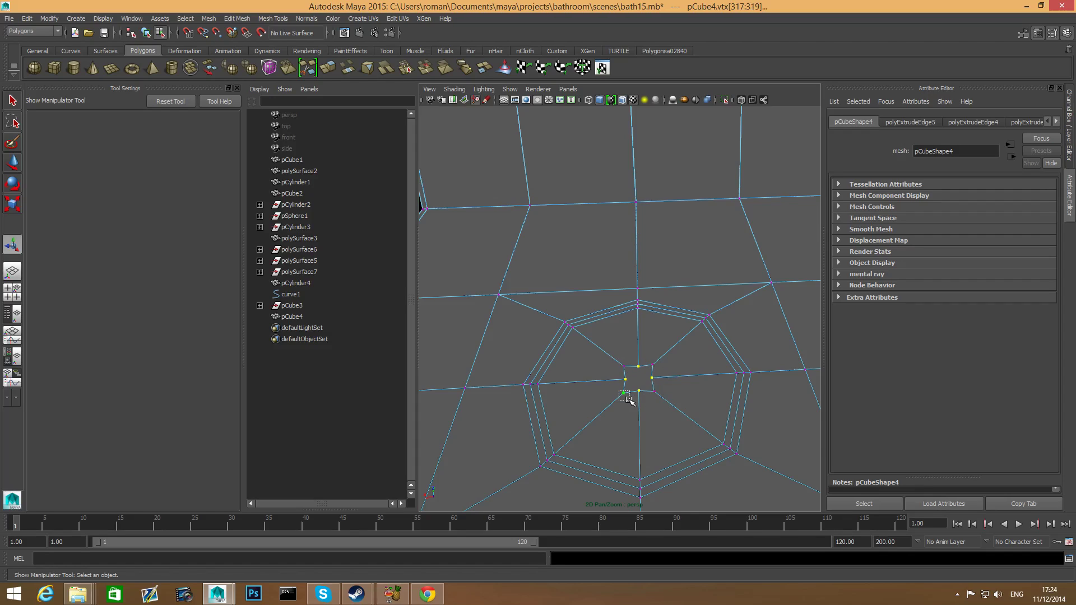
ctrl+drag(628, 399, 651, 385)
key(r)
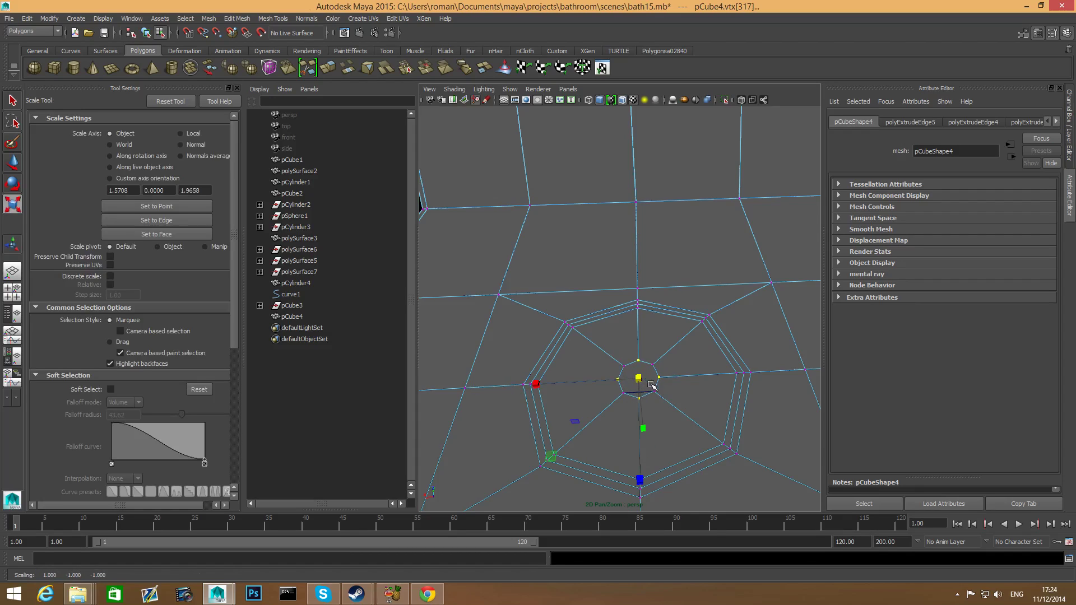
key(3)
key(1)
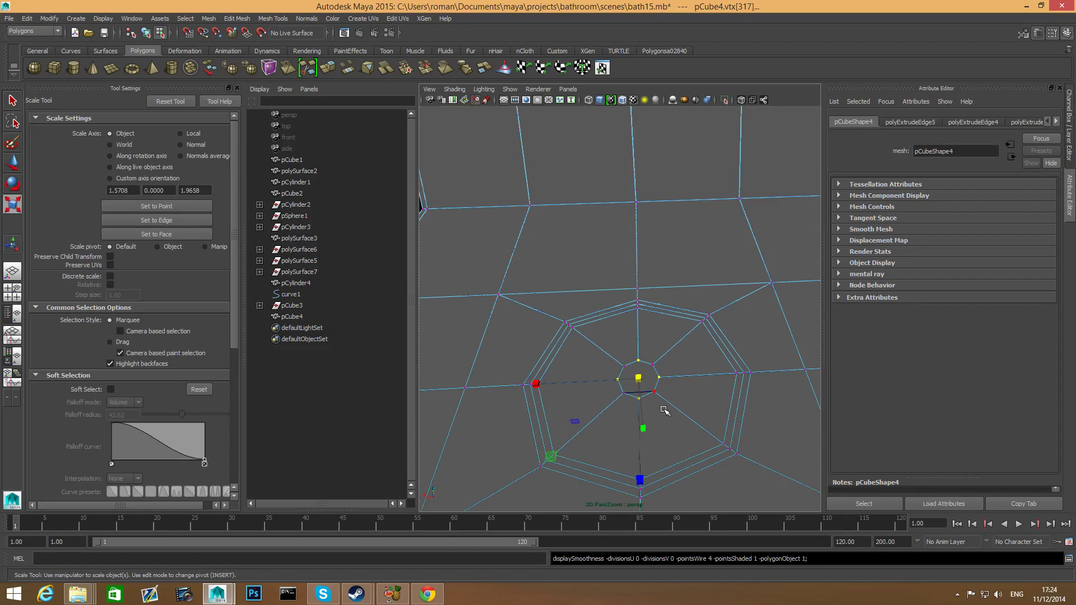
Step: Extrude the eight wedge faces around the central hole with Keep Faces Together off, scaling each inward to 0.750
right_drag(664, 410, 656, 368)
click(683, 401)
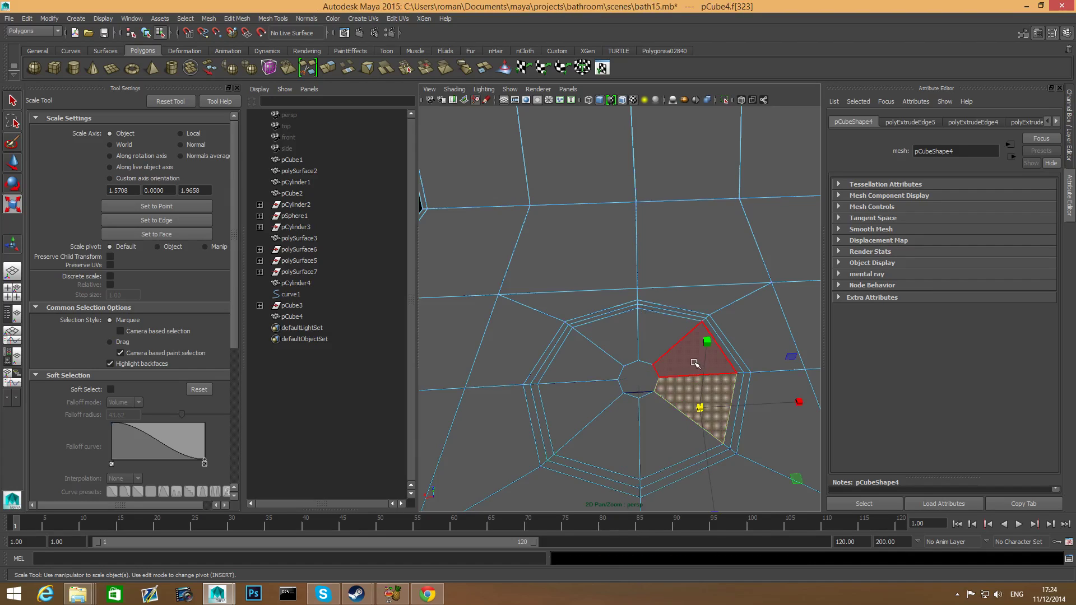
shift+click(695, 363)
shift+click(667, 341)
shift+click(612, 350)
shift+click(588, 364)
shift+click(590, 393)
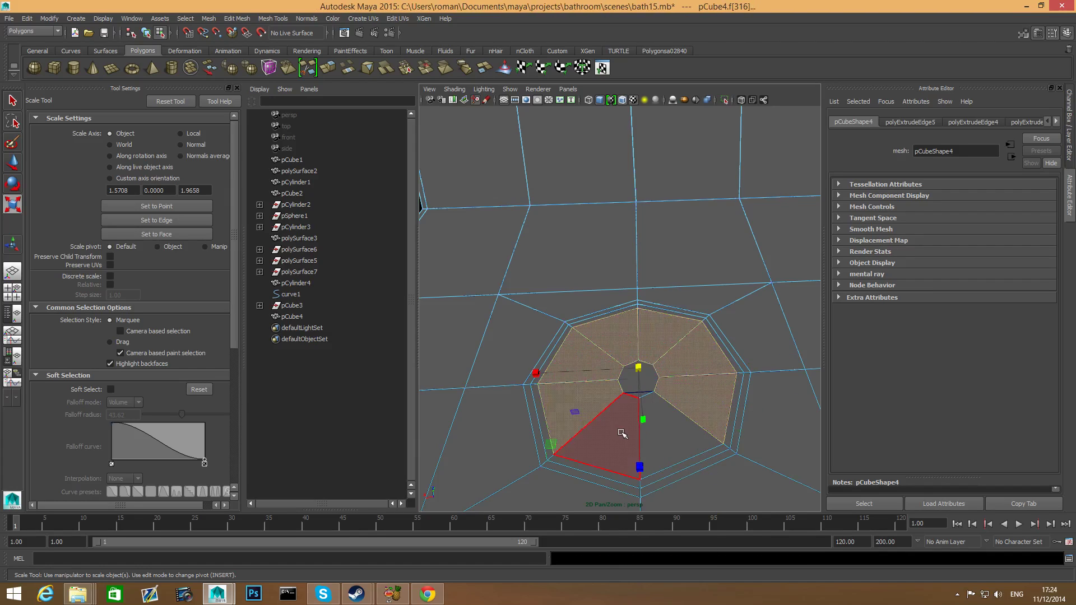
shift+click(622, 433)
shift+click(653, 427)
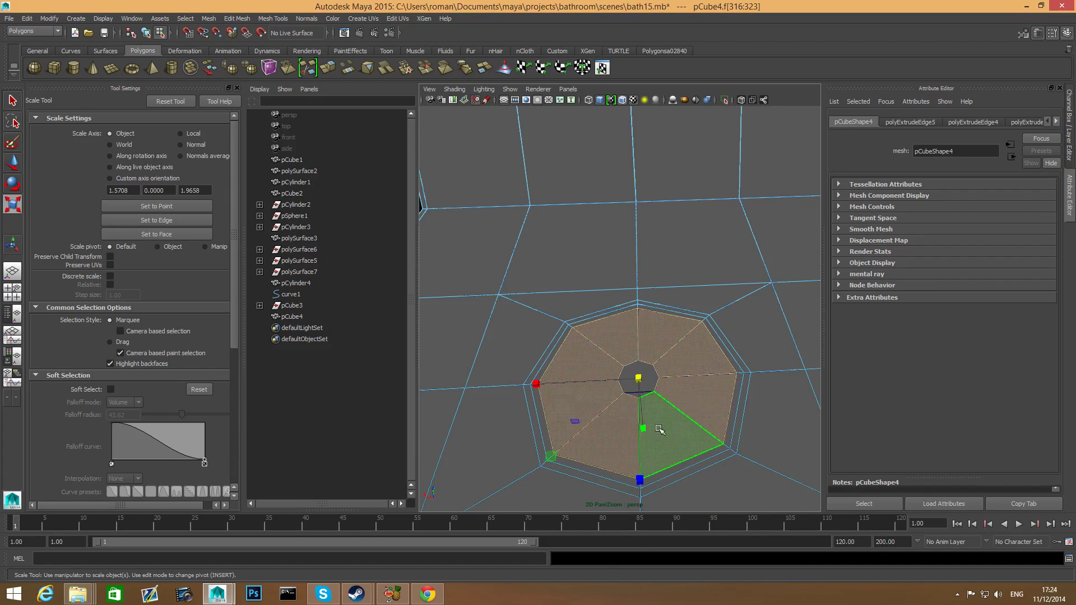
click(330, 70)
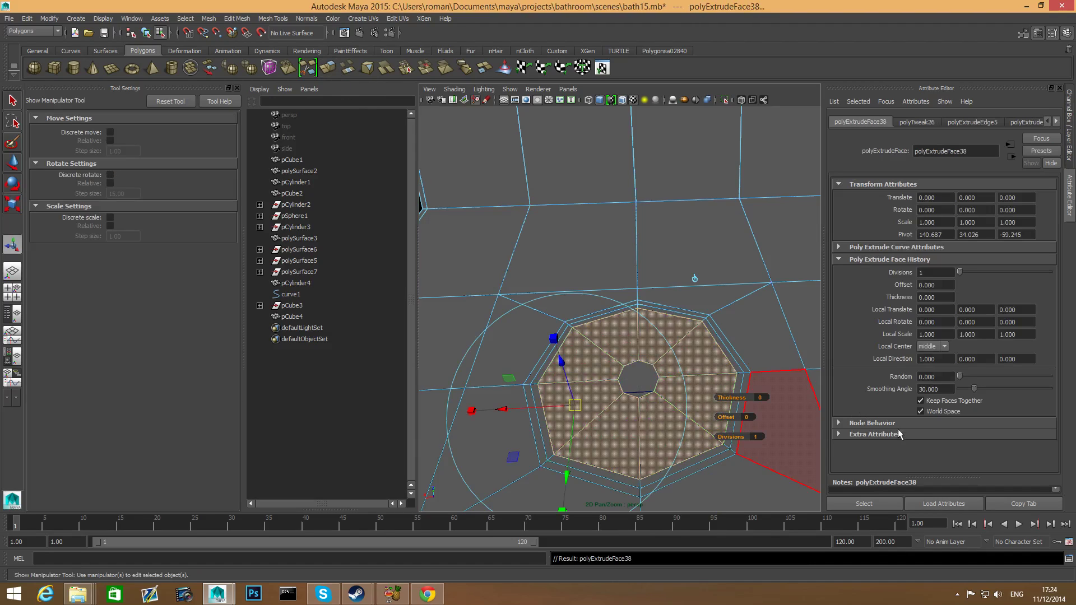
click(920, 401)
click(556, 339)
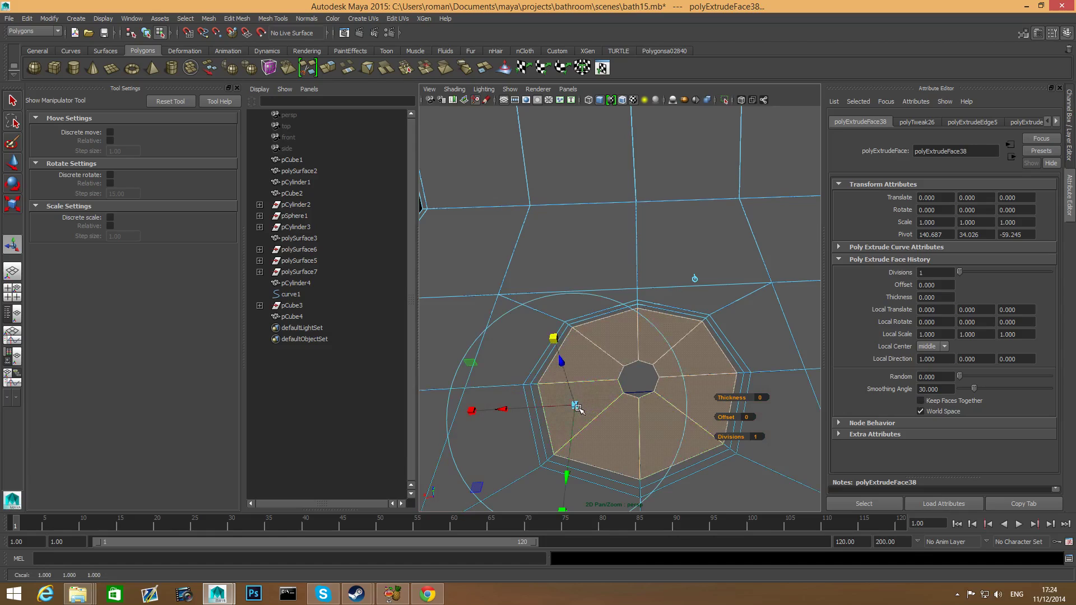
drag(577, 408, 567, 410)
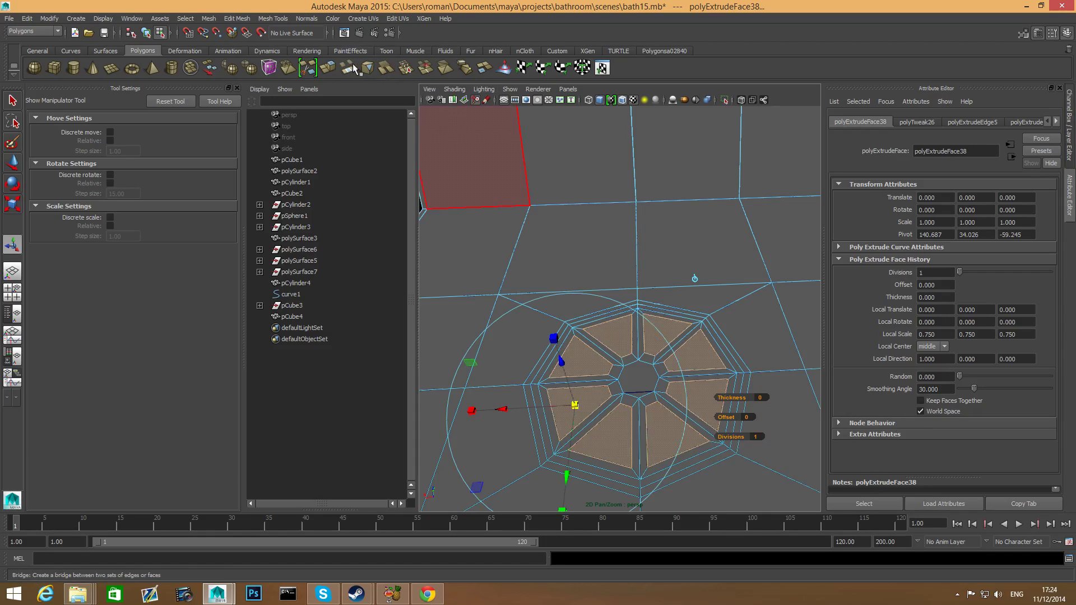
Step: Extrude the eight inset wedge faces again and scale them inward to 0.783
click(335, 69)
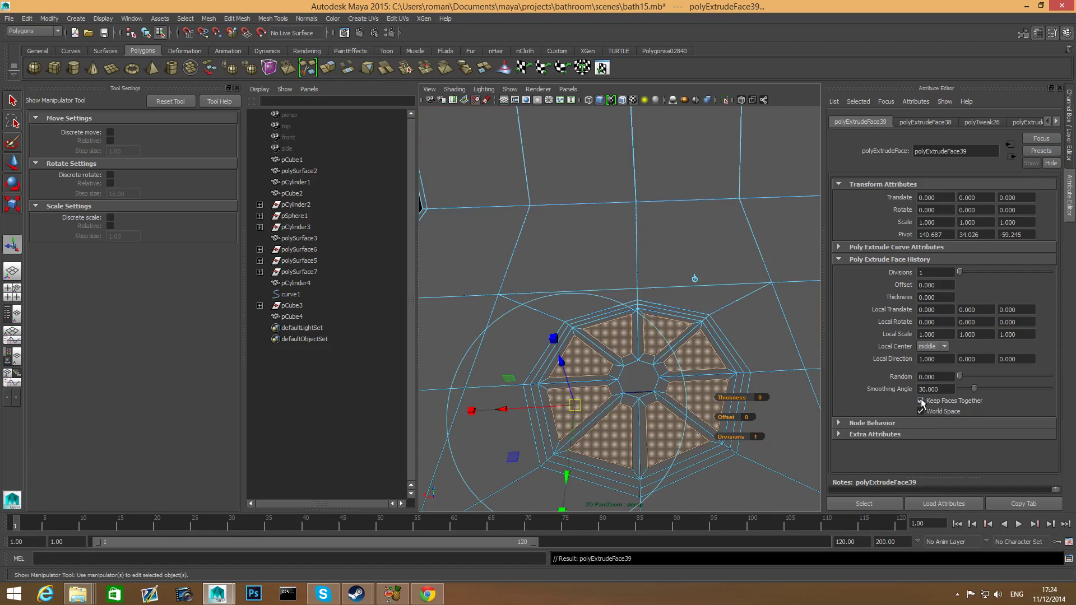
click(553, 338)
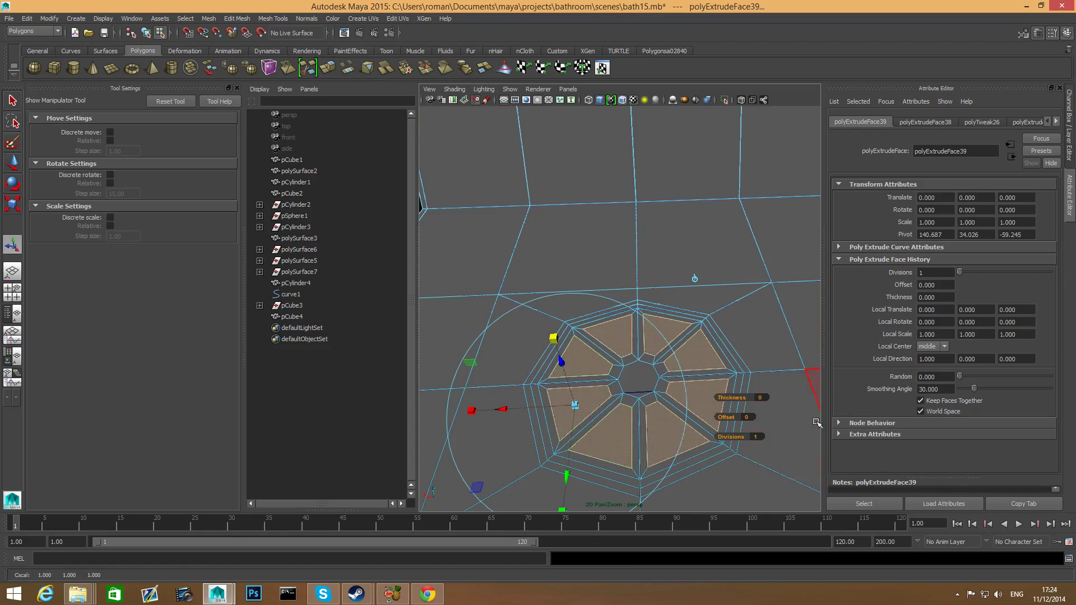
click(920, 411)
drag(578, 405, 575, 405)
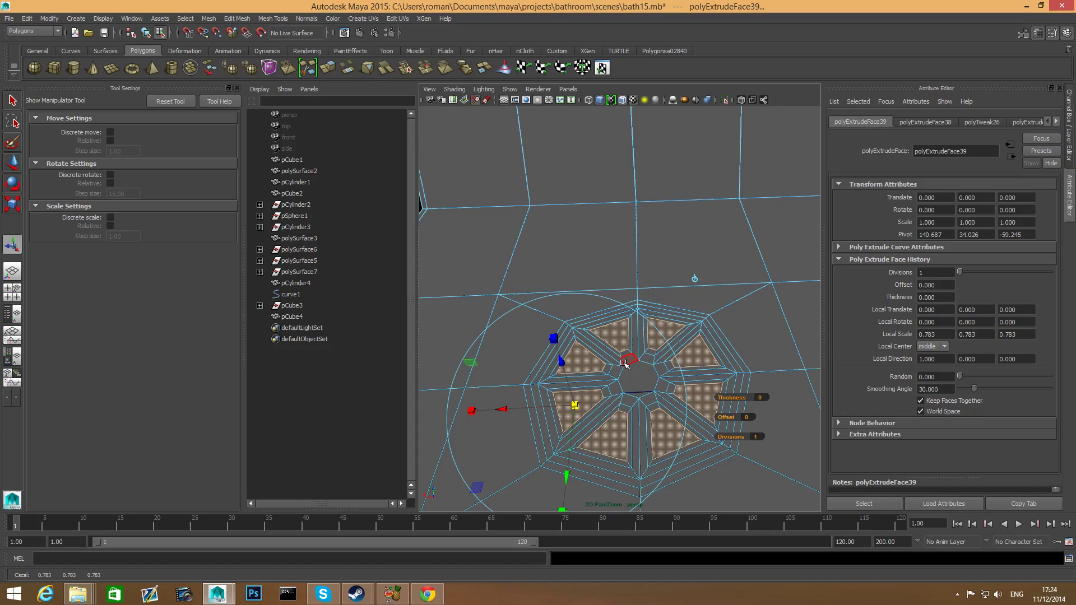
Step: Extrude the eight wedge faces of the drain grate, moving them down by 0.090 and scaling them to 0.900
click(329, 66)
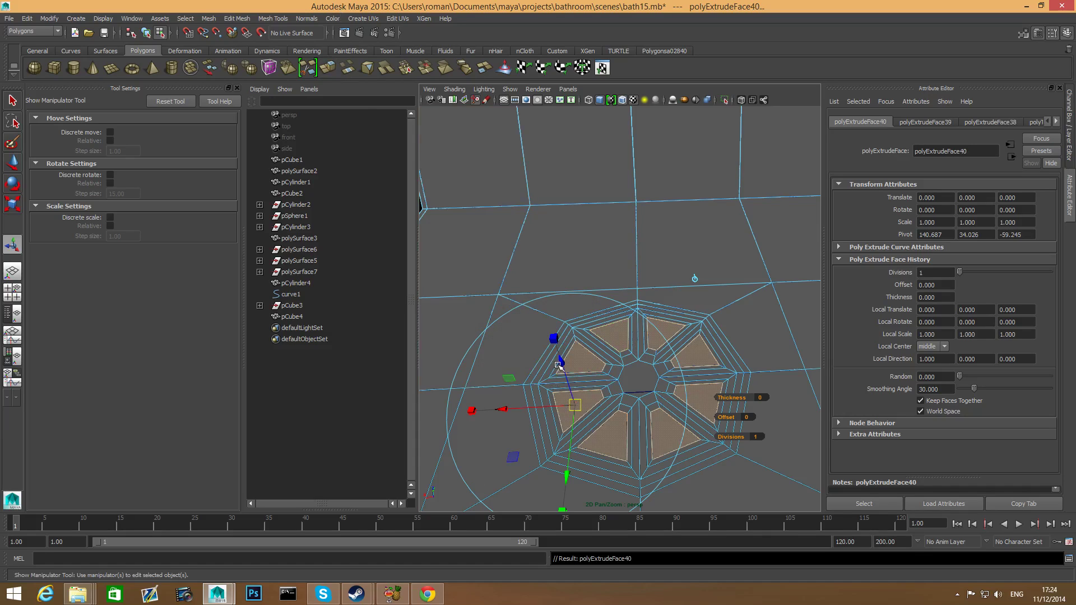
drag(561, 366, 571, 409)
click(557, 341)
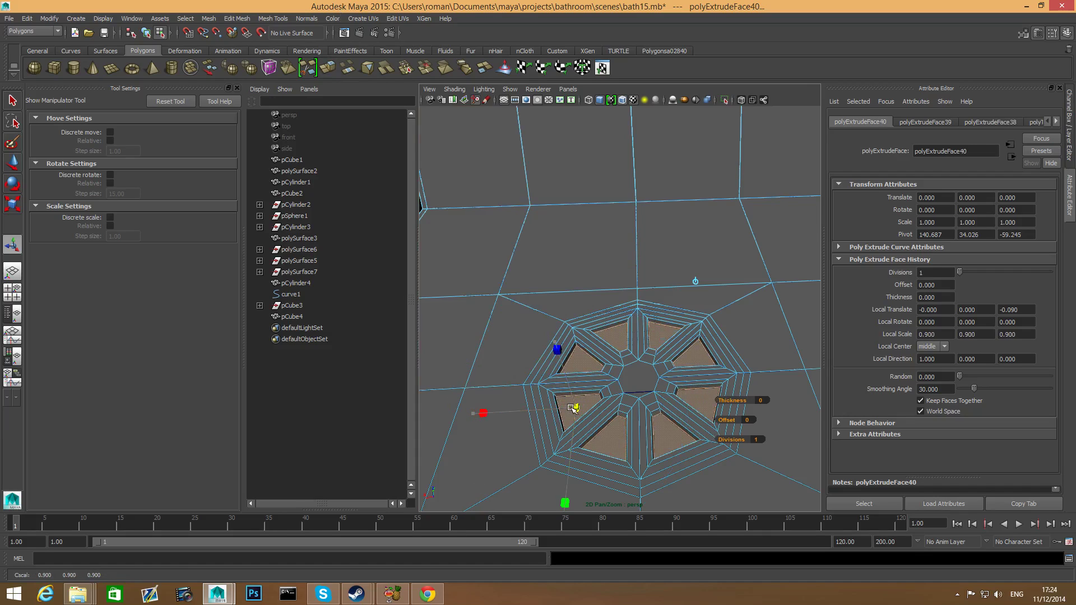
Step: Extrude the wedge faces again, moving them down by 0.137, and delete them to open the grate slots
click(331, 69)
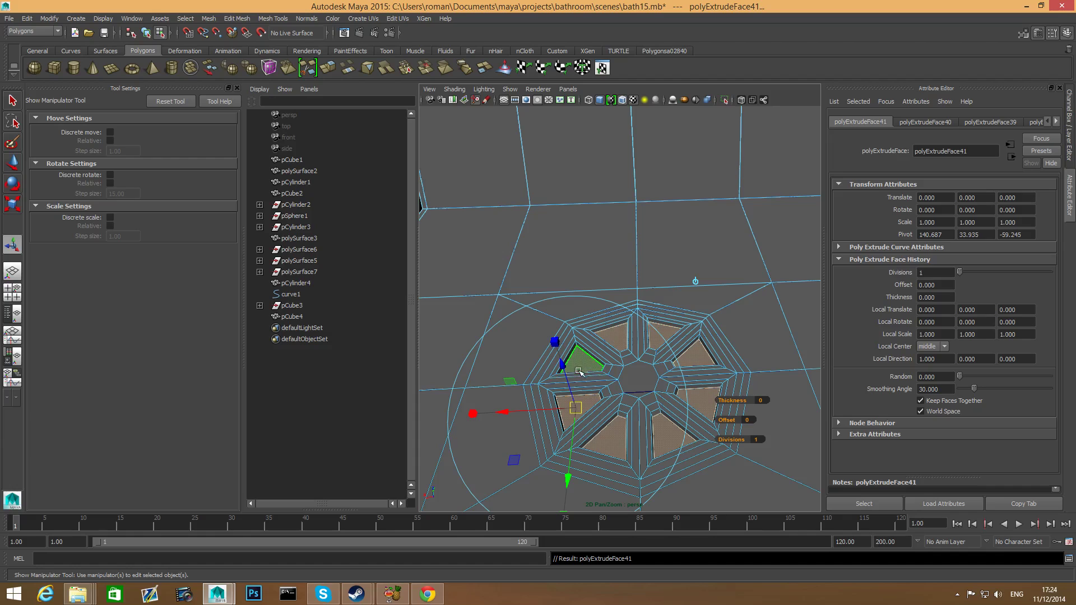
drag(563, 364, 567, 373)
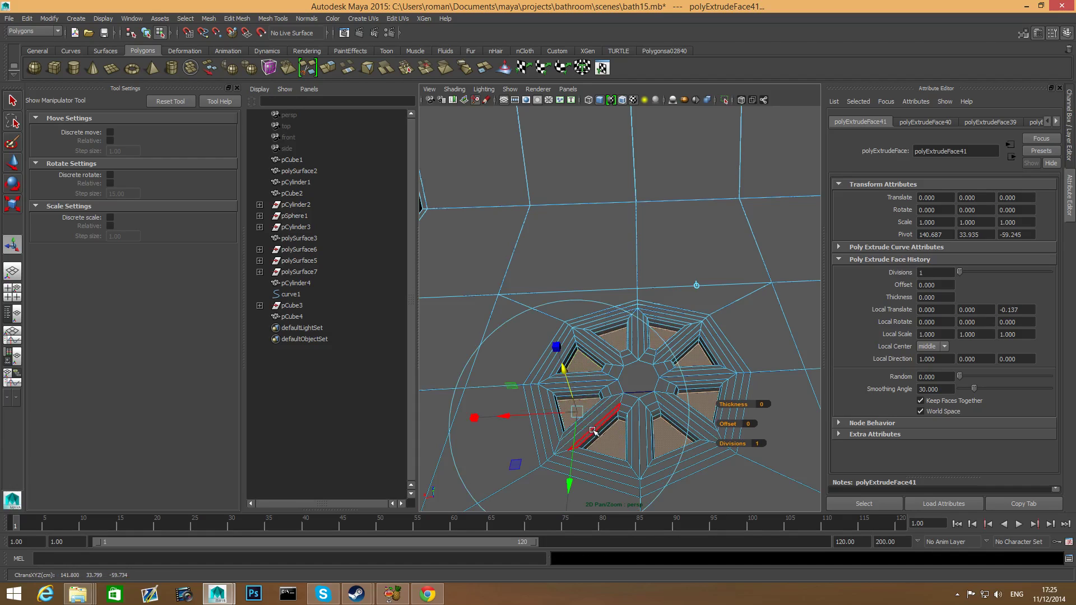
alt+drag(595, 432, 667, 461)
alt+right_drag(666, 461, 673, 434)
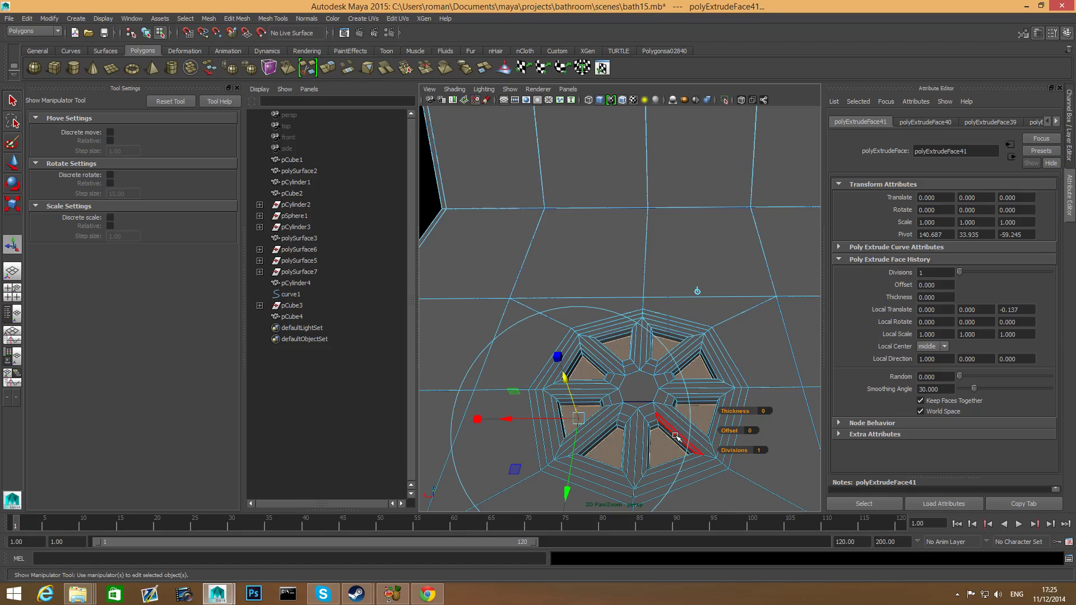
key(Delete)
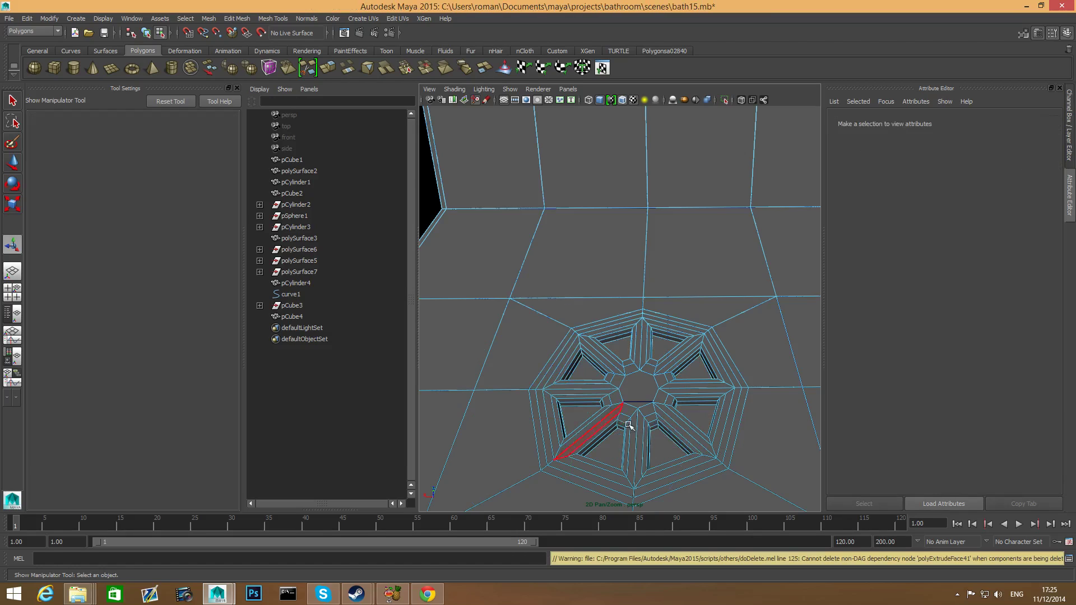
Step: Preview the whole sink smoothed in object mode and turn off Wireframe on Shaded
key(3)
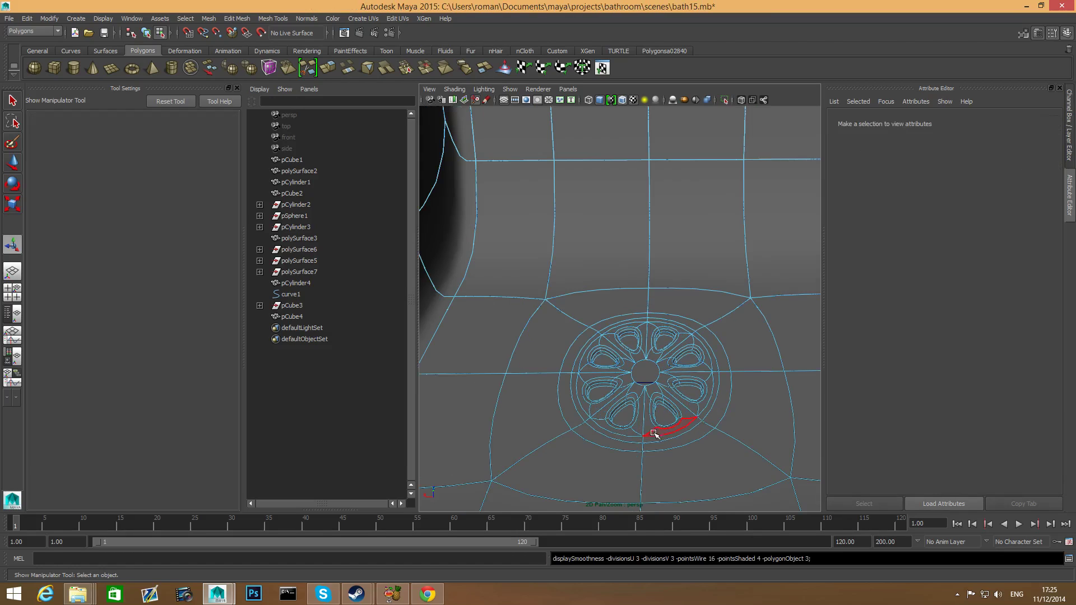
scroll(654, 433, down, 8)
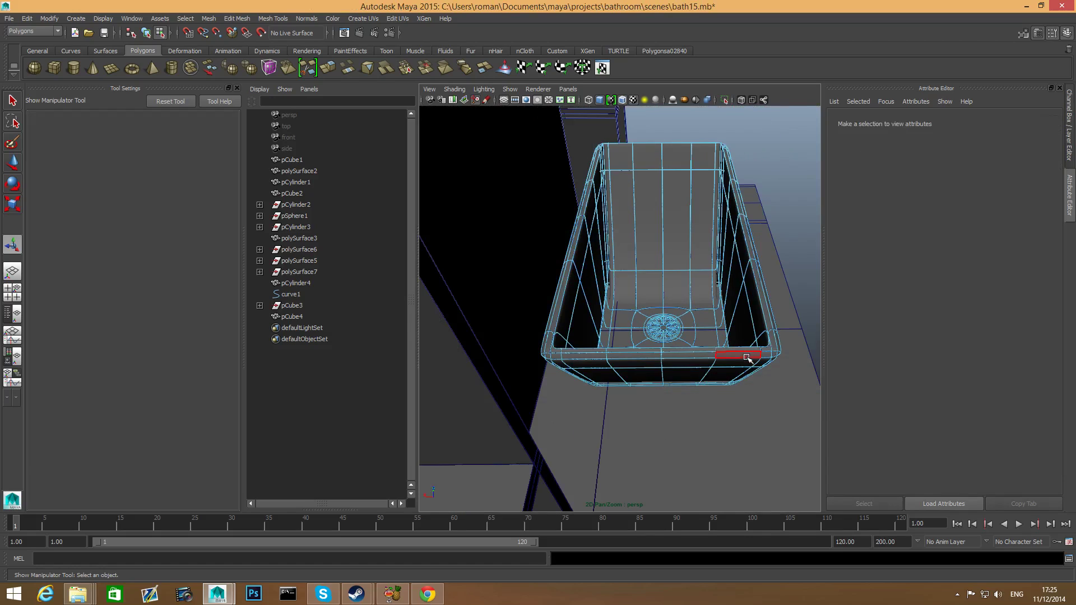
key(F8)
click(809, 309)
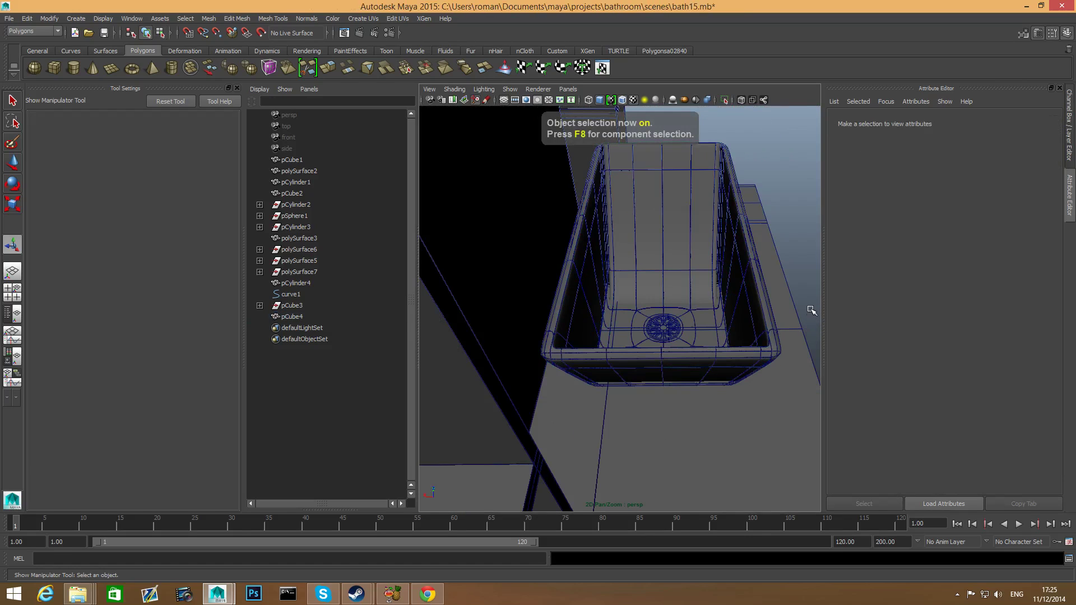
click(454, 89)
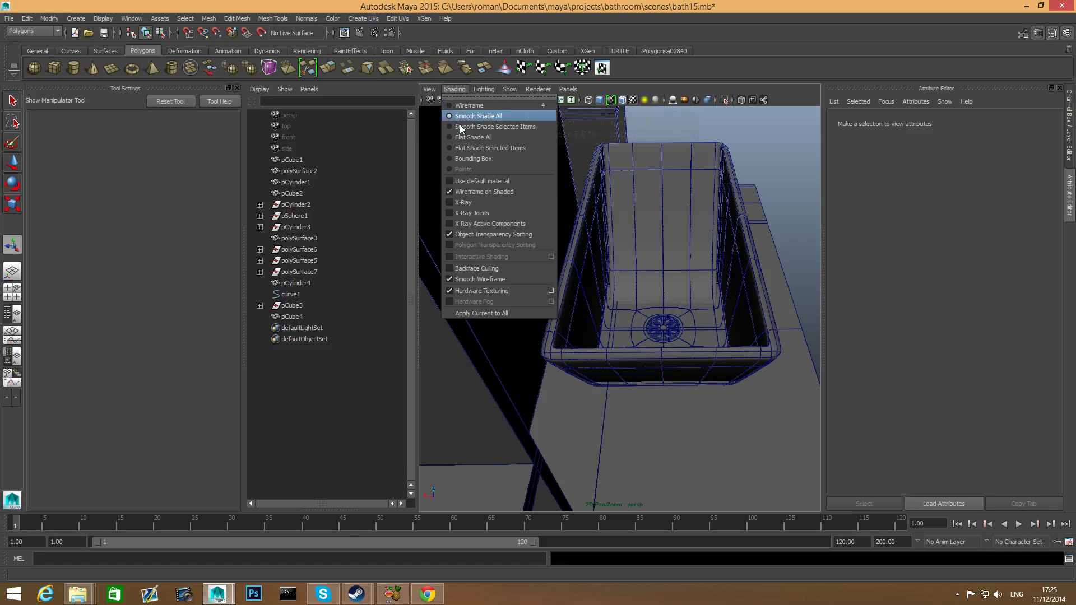
click(460, 191)
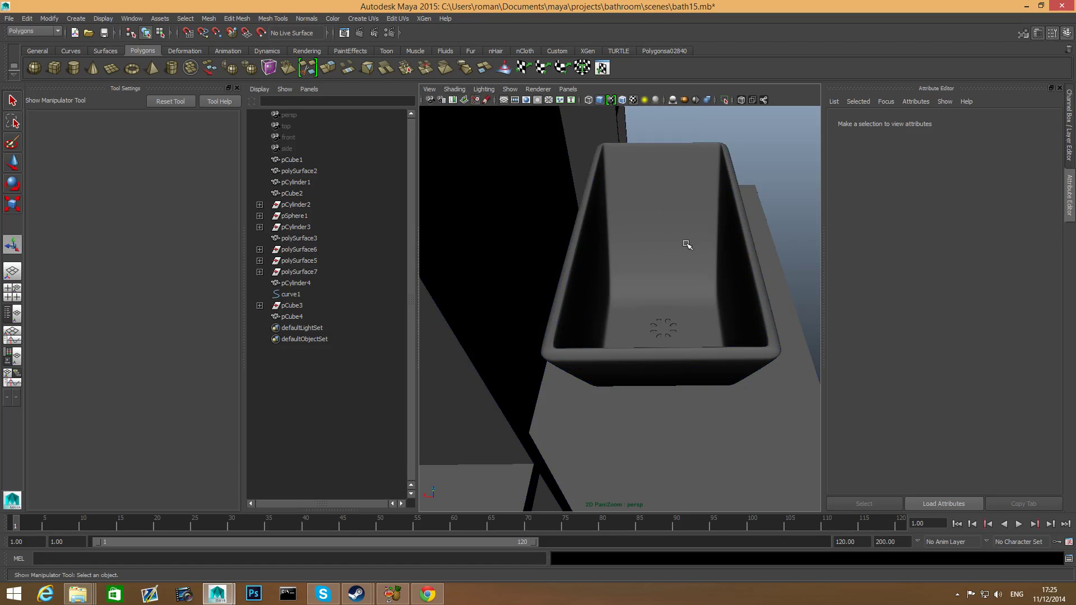
Step: Show the sink unsmoothed and select the closed loop of narrow faces around the drain grate
alt+drag(687, 245, 581, 285)
click(637, 307)
alt+drag(636, 308, 661, 332)
alt+right_drag(661, 332, 749, 385)
key(1)
alt+drag(749, 384, 732, 381)
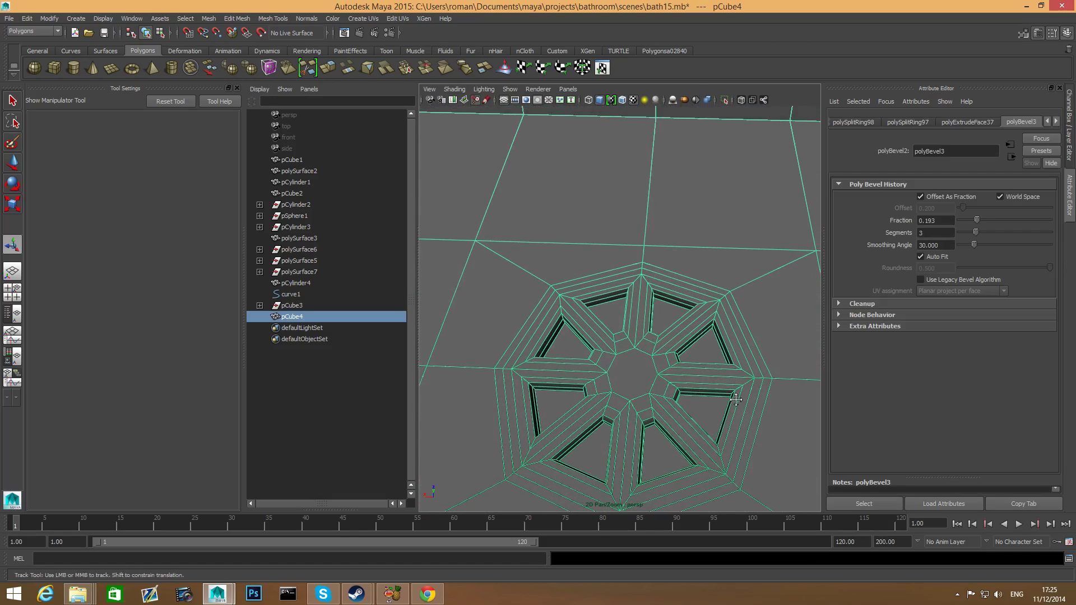
alt+middle_drag(728, 379, 705, 347)
right_drag(732, 329, 731, 352)
click(726, 351)
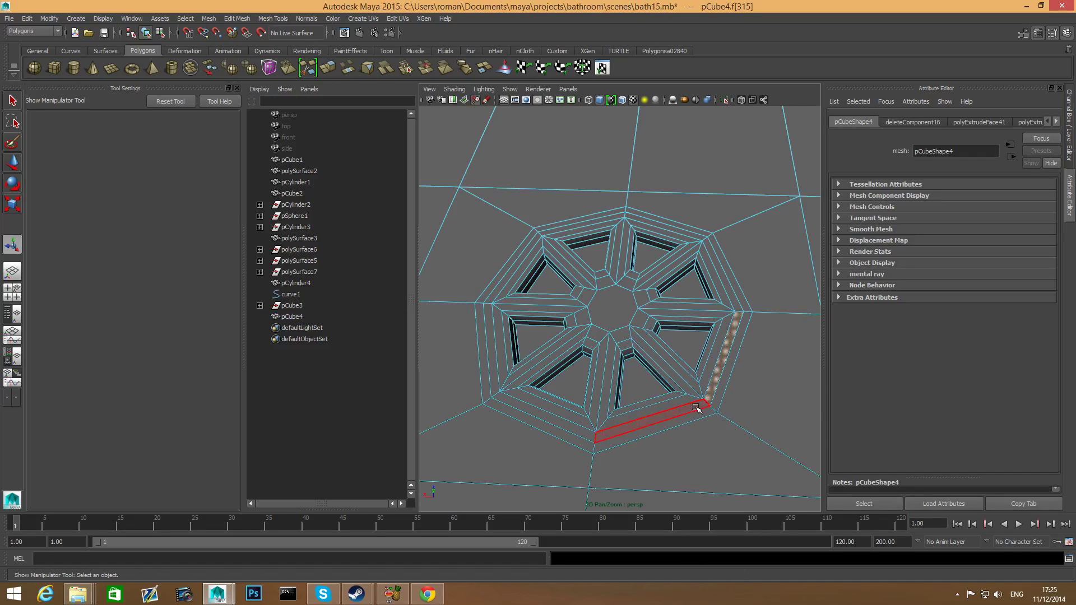
click(699, 410)
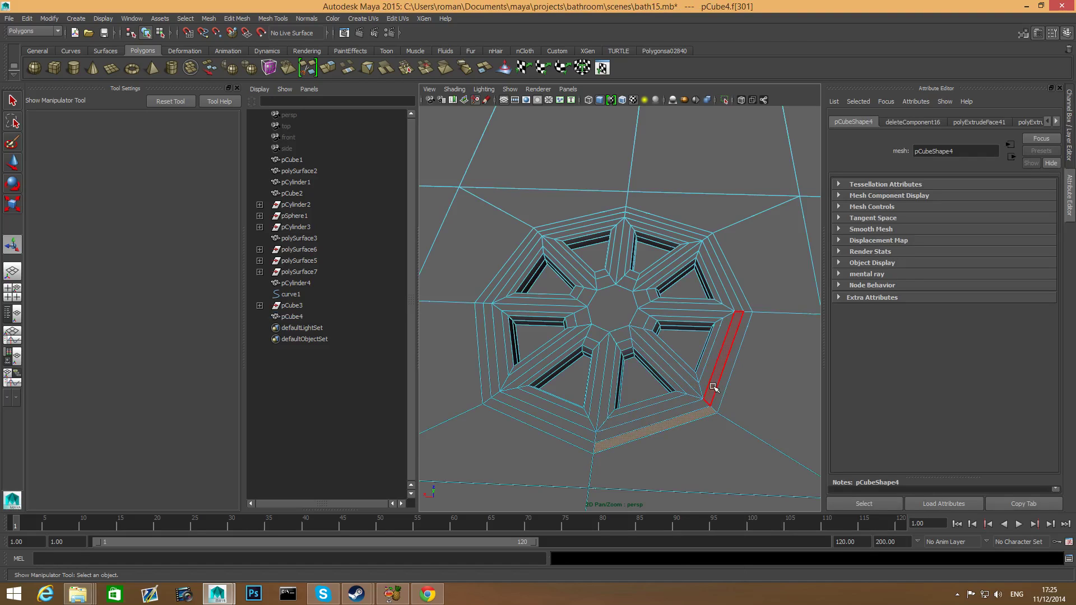
click(719, 391)
shift+double_click(693, 408)
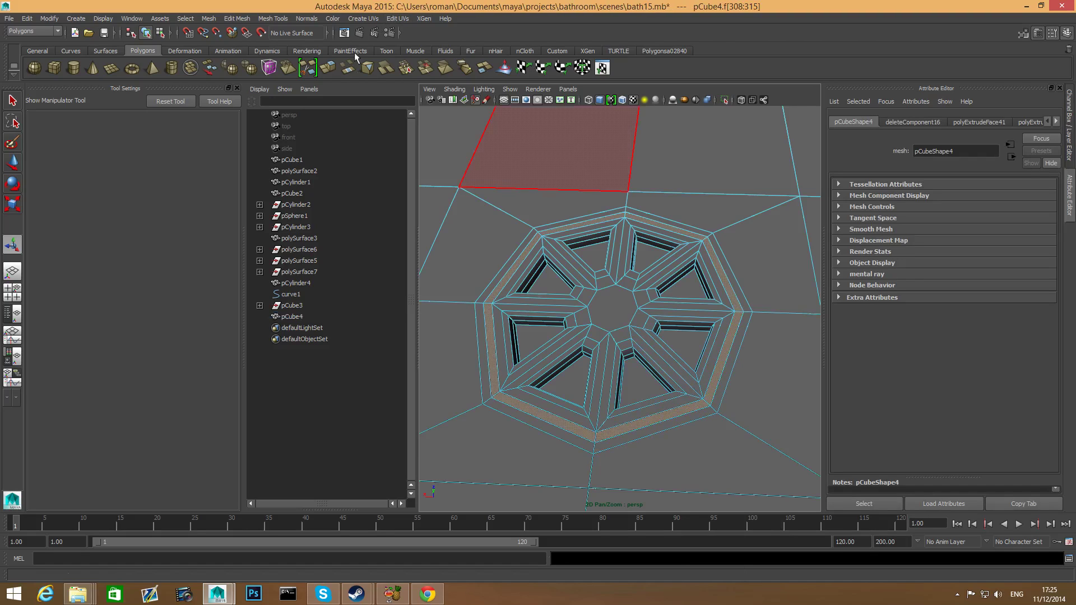
Step: Extrude the selected ring of faces and move it down by 0.134 to form a groove around the grate
click(329, 68)
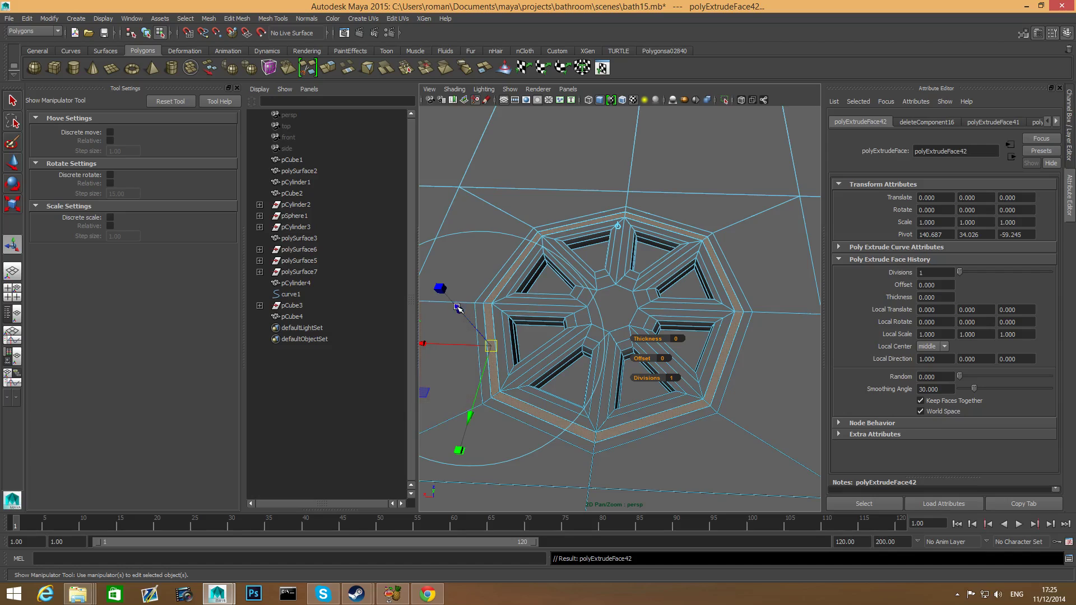
drag(457, 309, 462, 313)
alt+drag(587, 363, 554, 335)
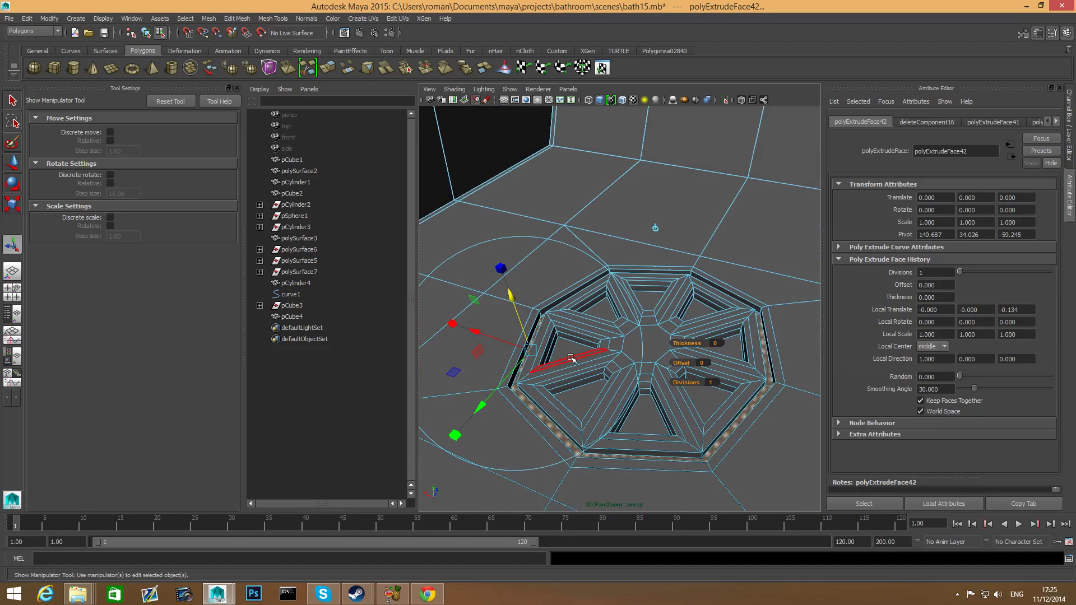
Step: Insert an edge loop in the rim just outside the groove with the Insert Edge Loop tool
key(F8)
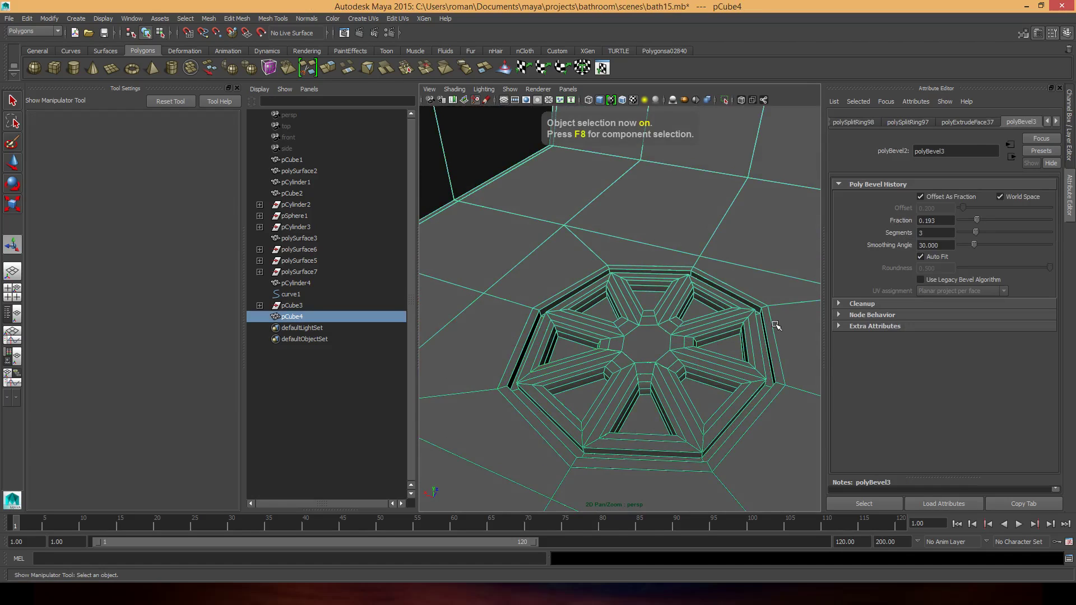
shift+right_drag(775, 325, 780, 406)
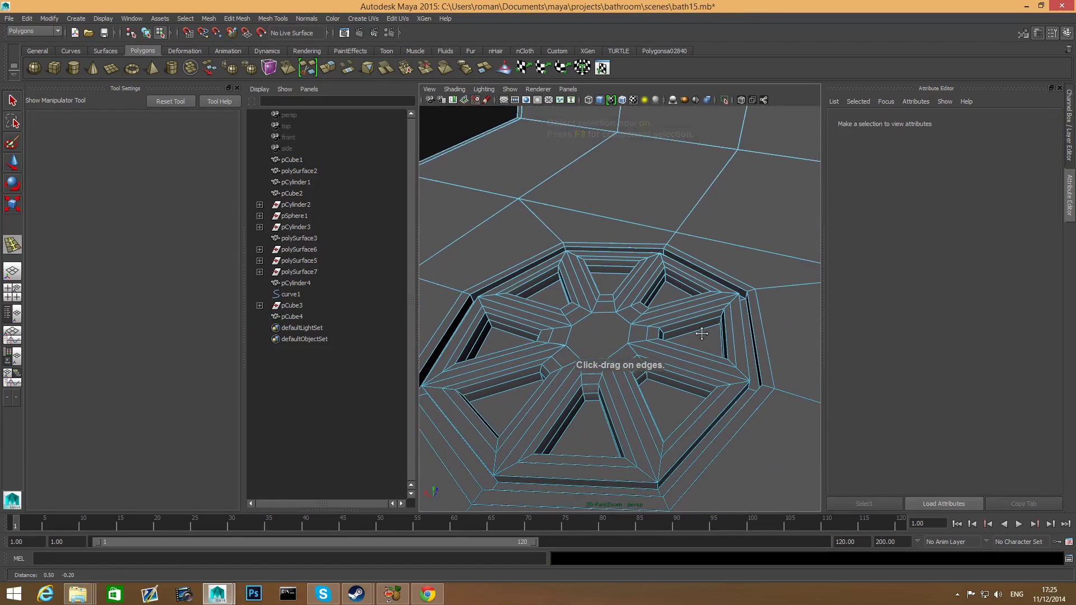
scroll(775, 403, up, 1)
alt+middle_drag(772, 402, 674, 415)
alt+drag(674, 414, 634, 349)
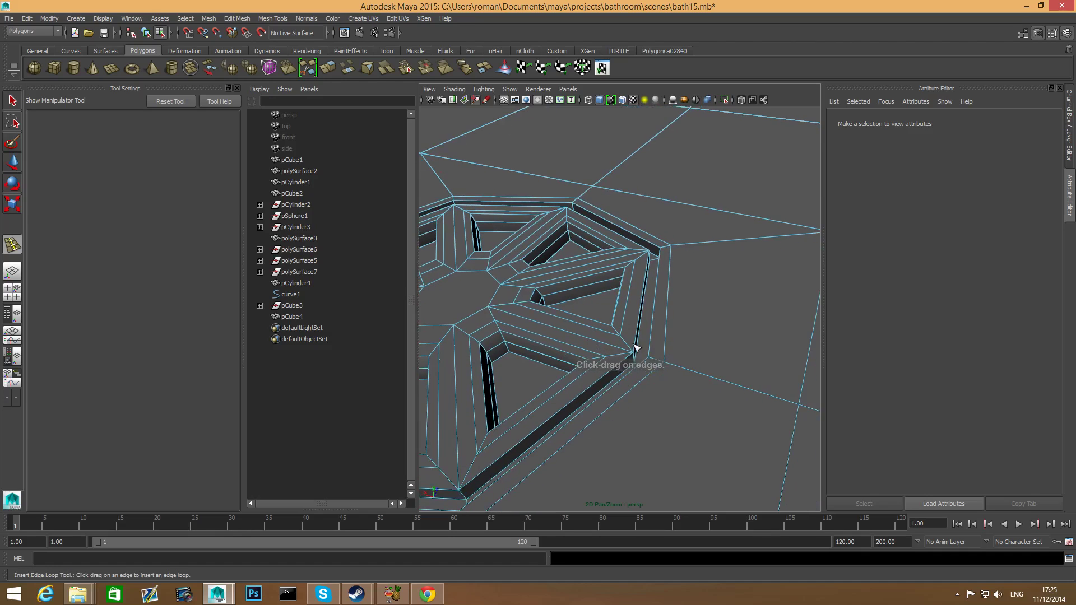
alt+right_drag(634, 349, 756, 426)
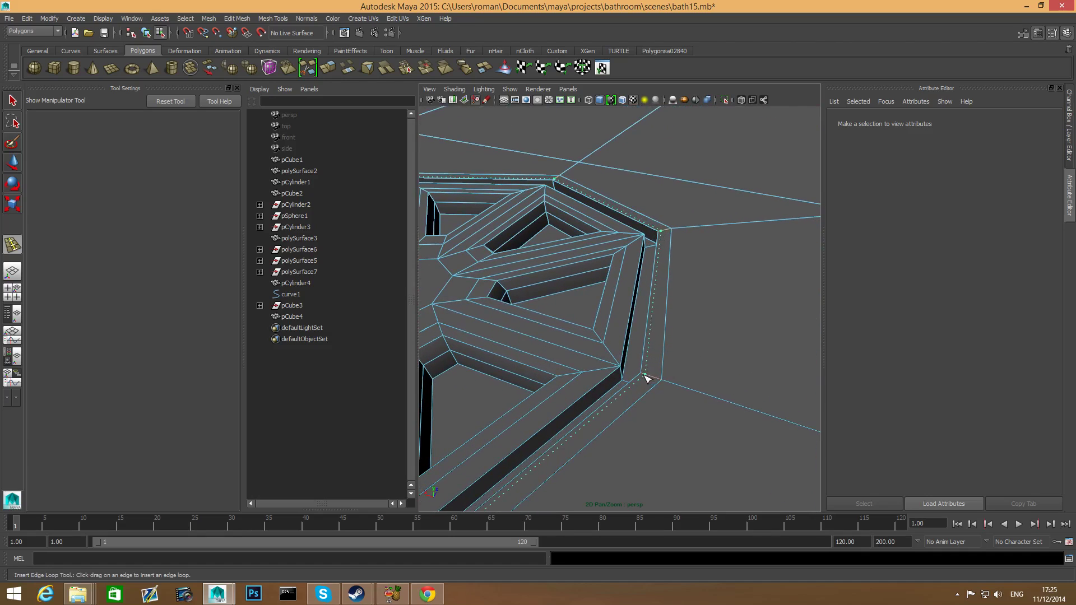
drag(645, 378, 655, 402)
Step: Insert supporting edge loops along the groove's floor and near the top of its outer wall
alt+middle_drag(518, 374, 628, 390)
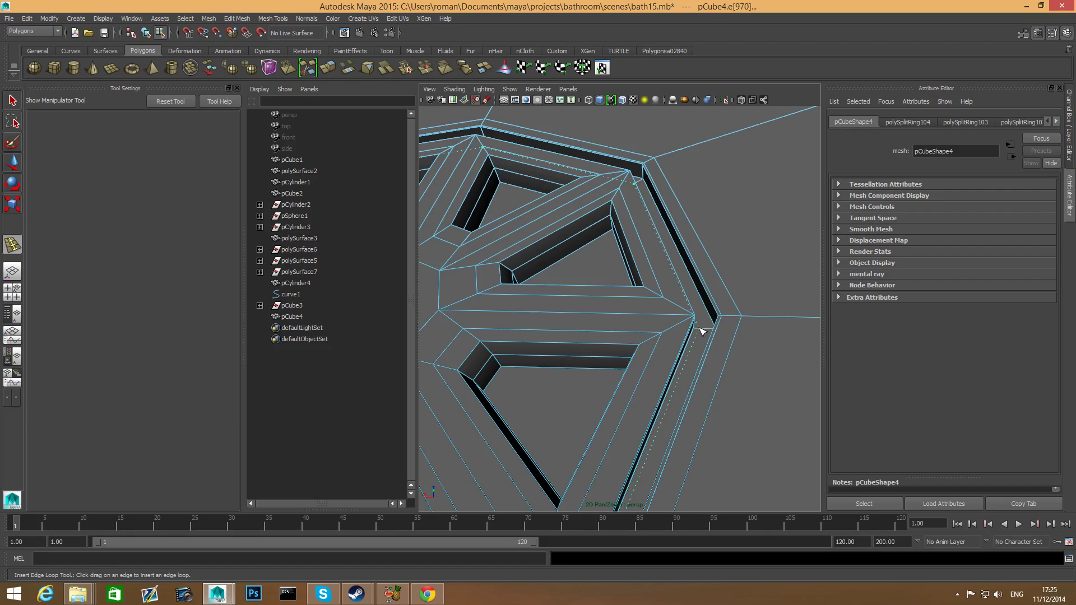
drag(698, 333, 715, 333)
alt+drag(715, 332, 715, 364)
mouse_move(716, 364)
alt+middle_down()
mouse_move(708, 372)
mouse_move(740, 344)
mouse_move(706, 359)
alt+middle_up()
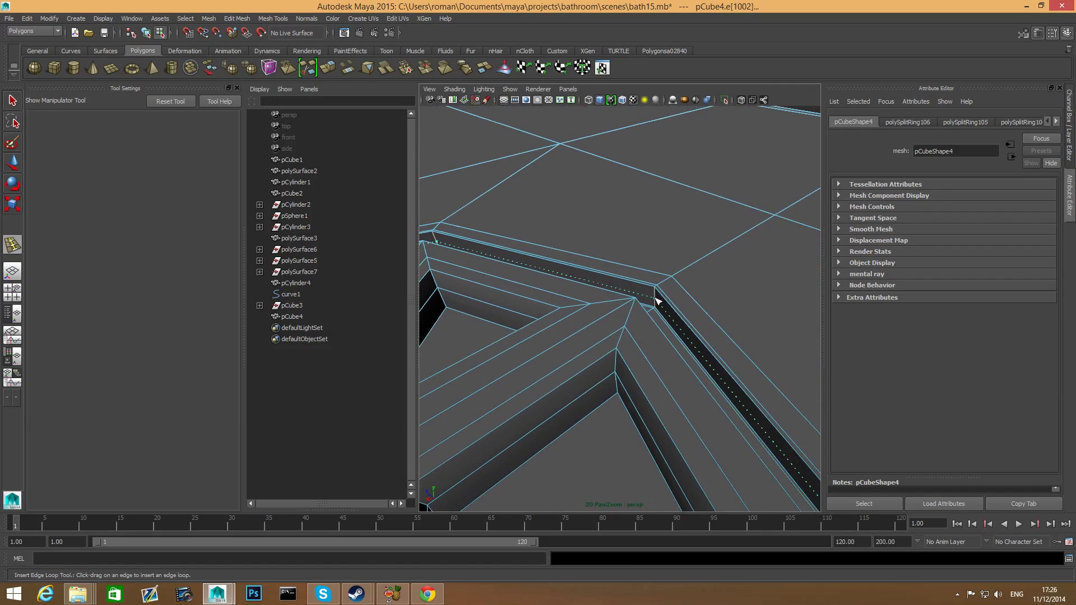
drag(657, 299, 656, 290)
alt+drag(655, 289, 598, 348)
key(f)
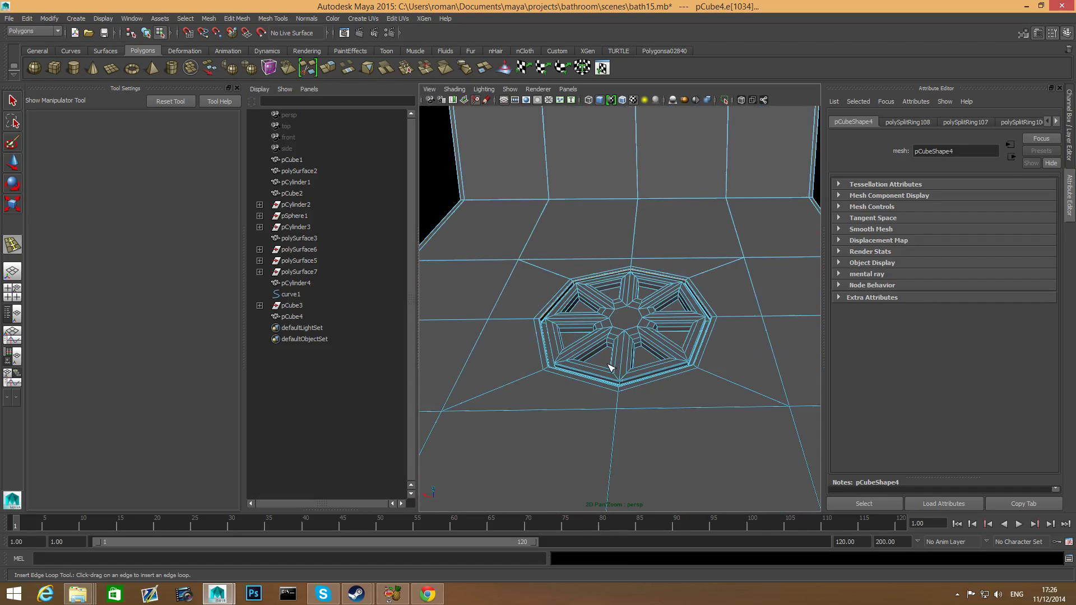
Step: Preview the drain smoothed and check the surface showing through the grate's centre
key(3)
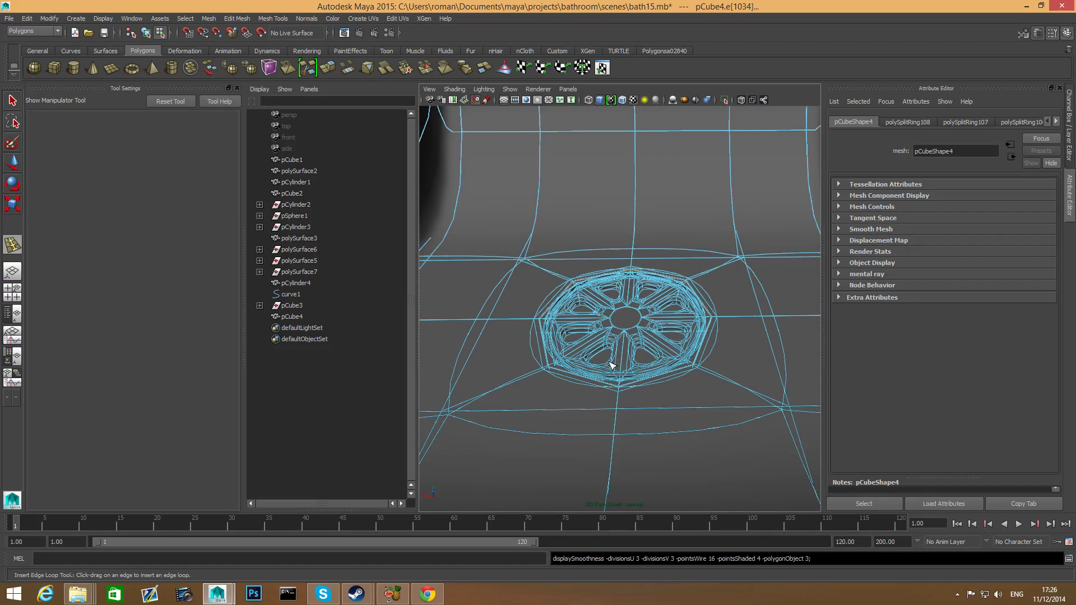
key(F8)
mouse_move(622, 364)
alt+mouse_down()
mouse_move(537, 377)
mouse_move(620, 365)
alt+mouse_up()
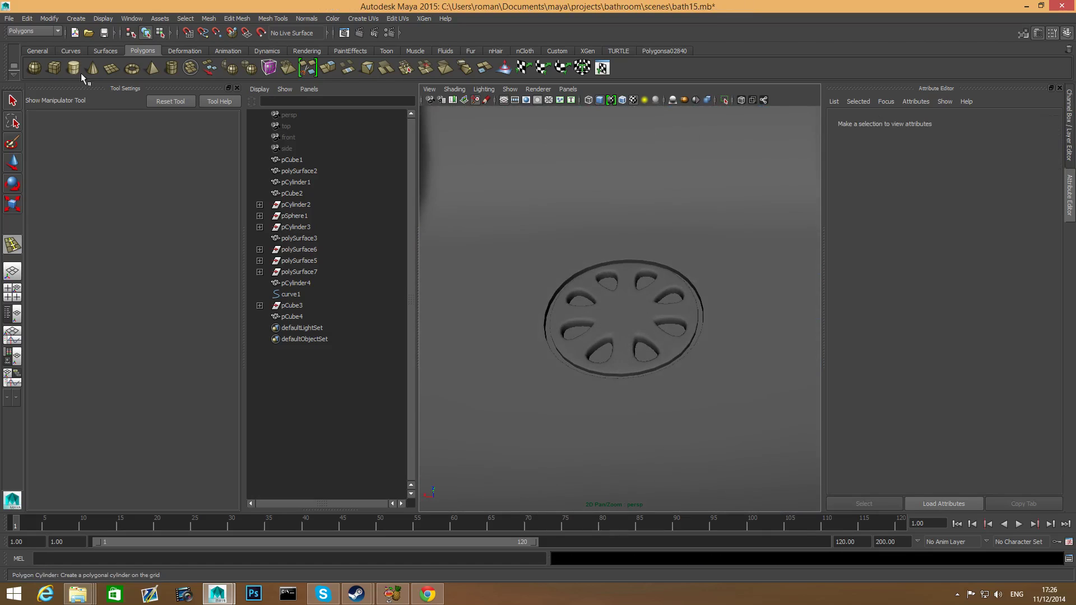
key(q)
click(626, 325)
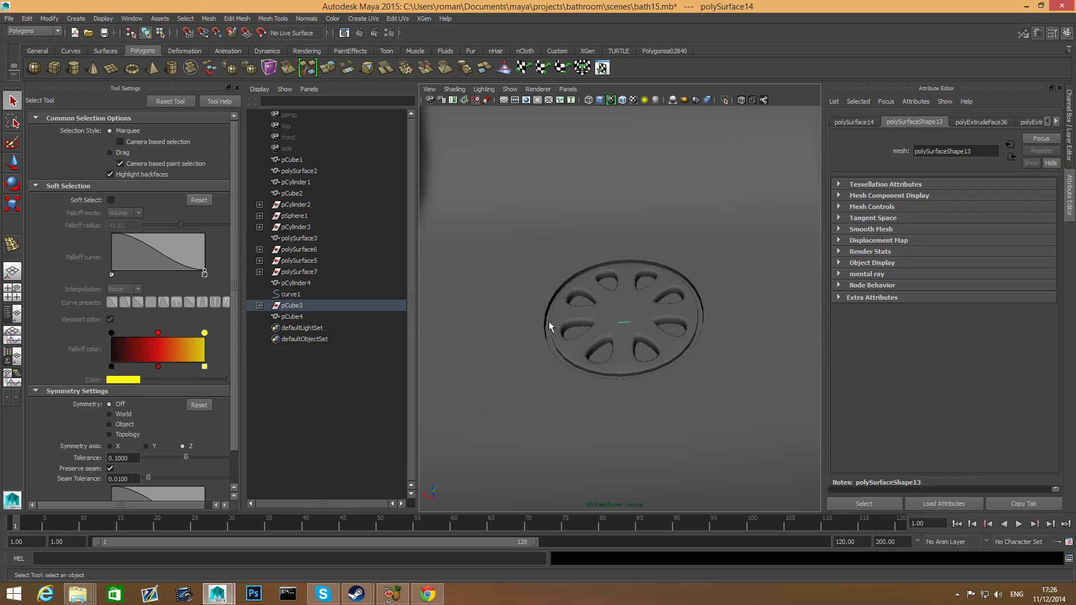
key(F8)
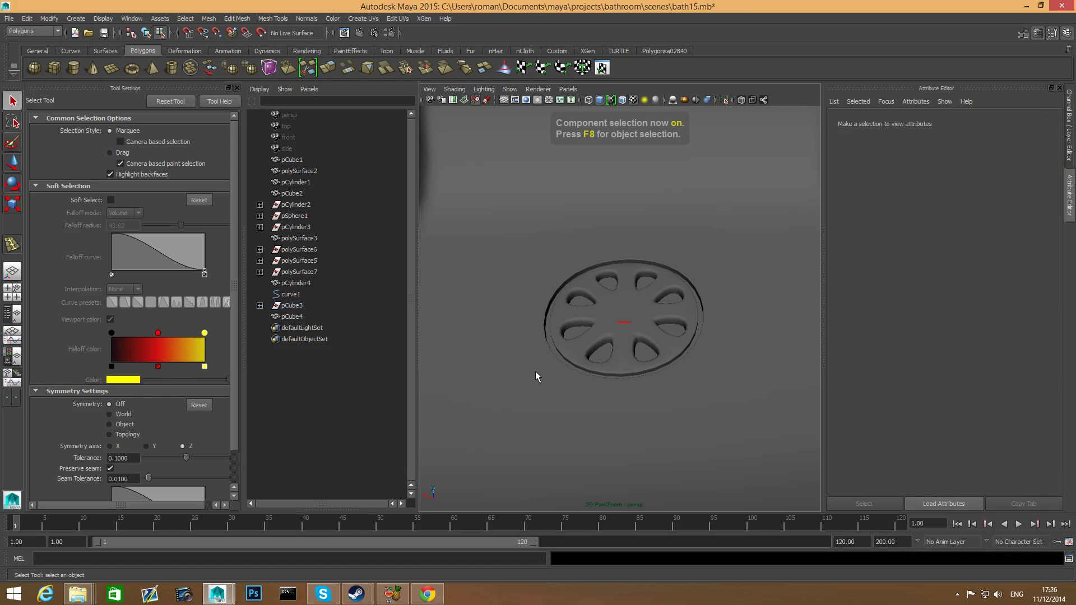
scroll(604, 348, down, 10)
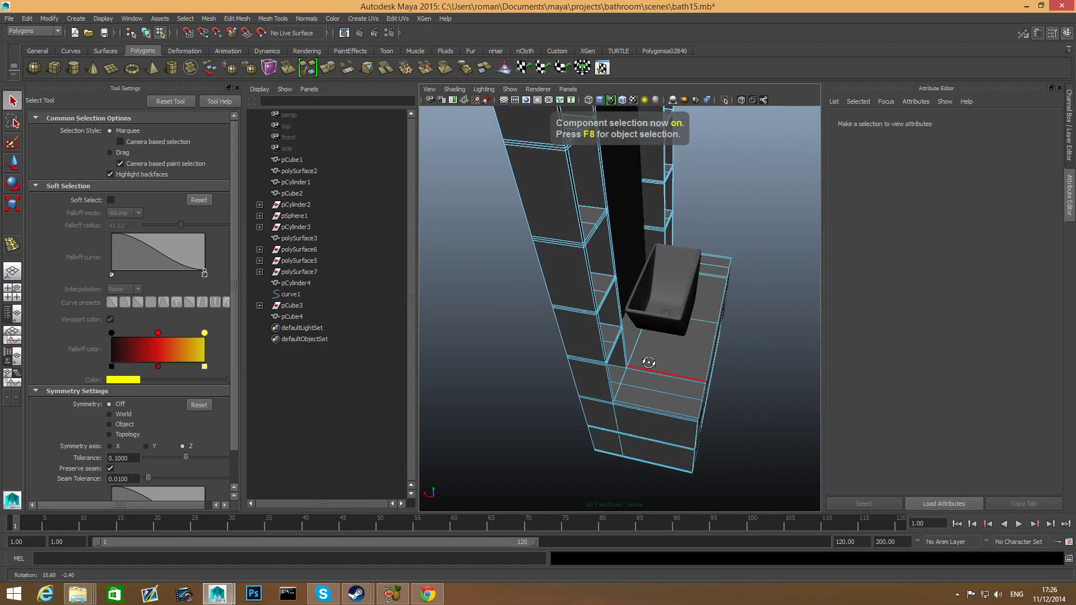
Step: Turn off the smoothed preview of the sink and select the cabinet face poking through the drain grate's centre
key(F8)
scroll(658, 353, up, 7)
click(671, 333)
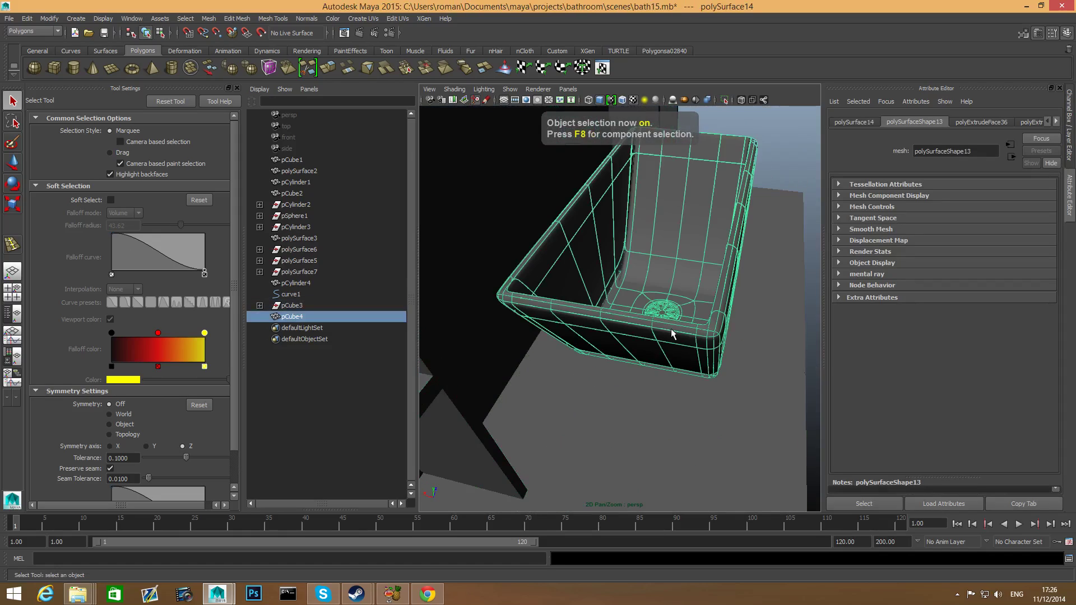
alt+drag(671, 334, 654, 360)
scroll(654, 360, up, 10)
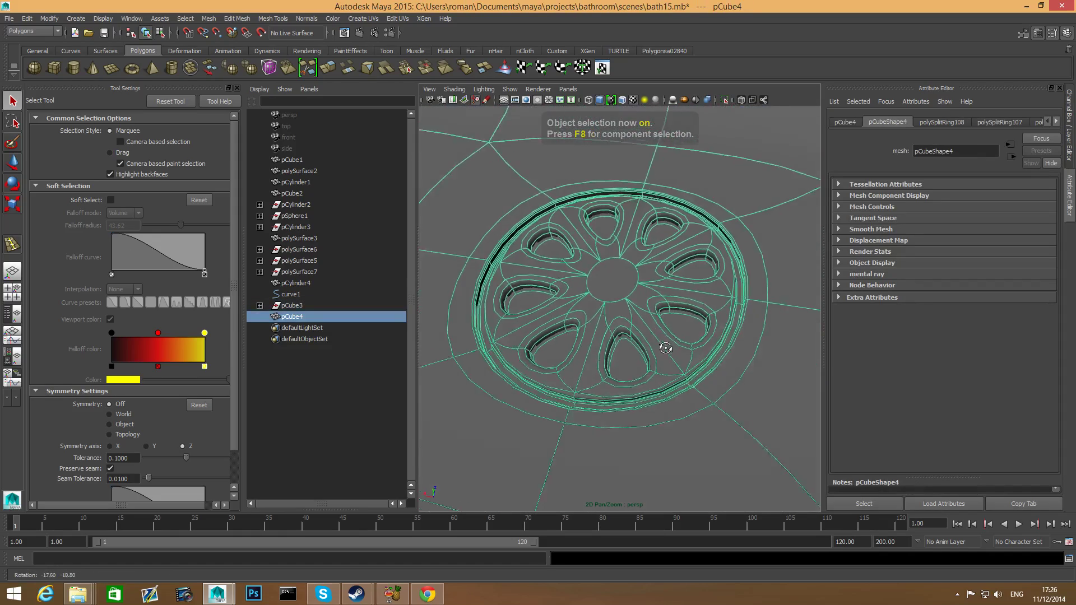
scroll(641, 361, up, 5)
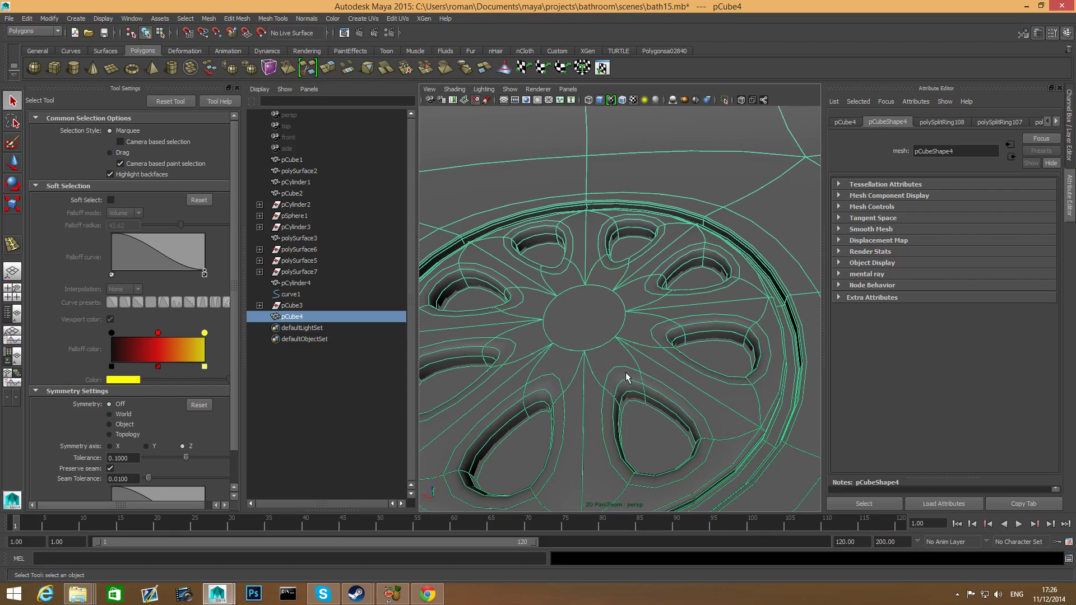
key(1)
right_drag(598, 318, 596, 330)
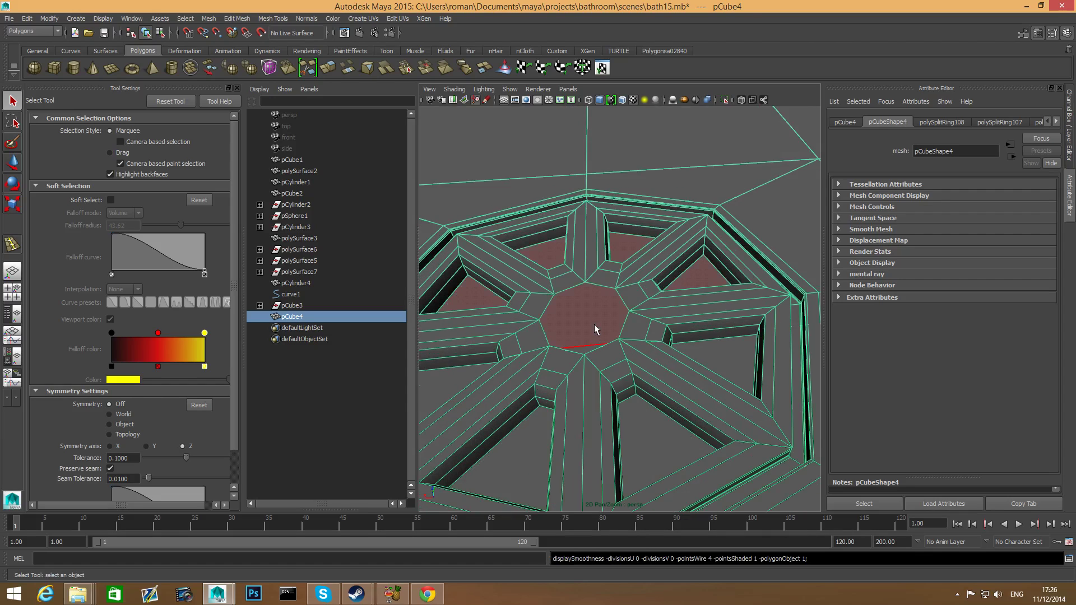
click(596, 329)
click(636, 353)
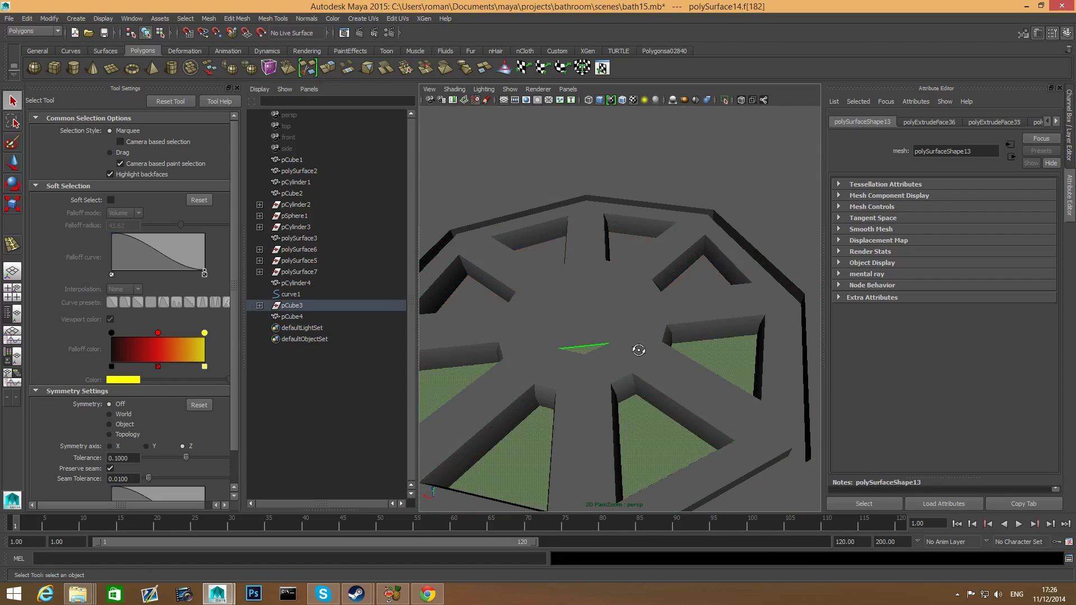
alt+drag(638, 350, 661, 362)
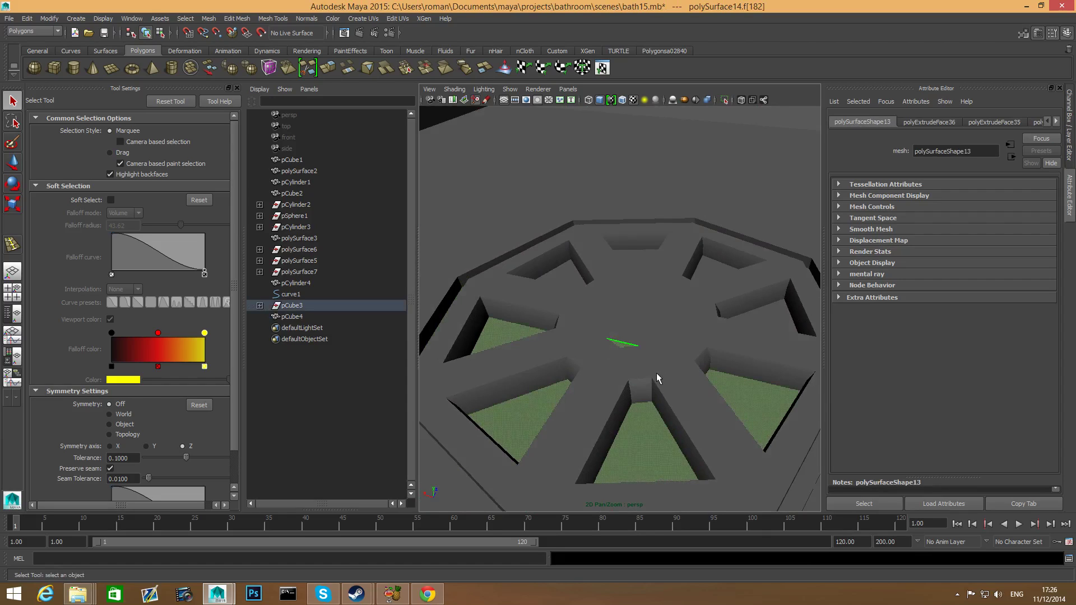
key(F8)
key(f)
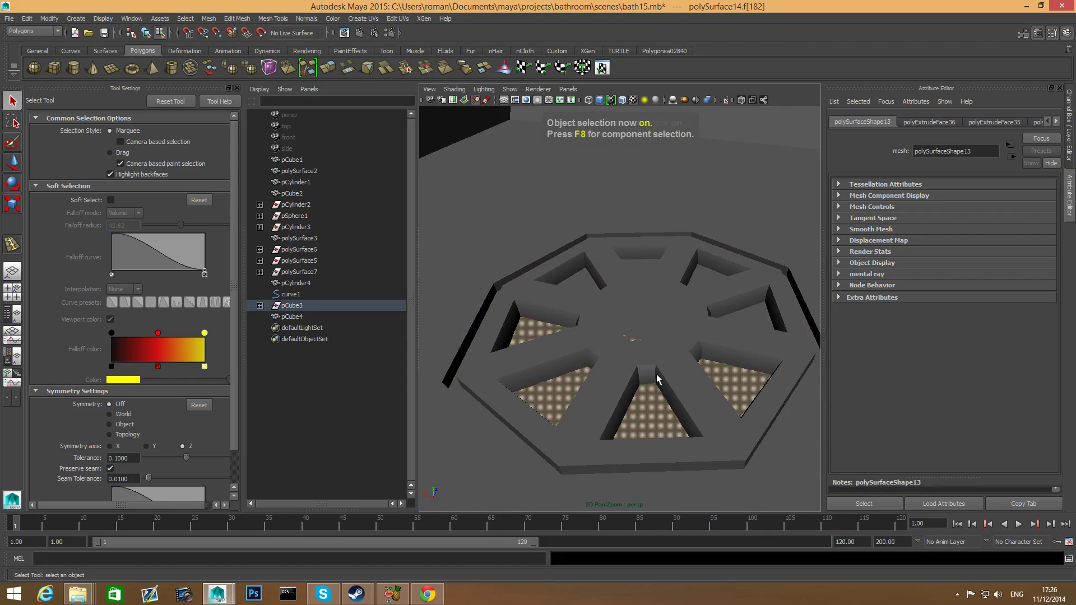
key(F8)
click(657, 374)
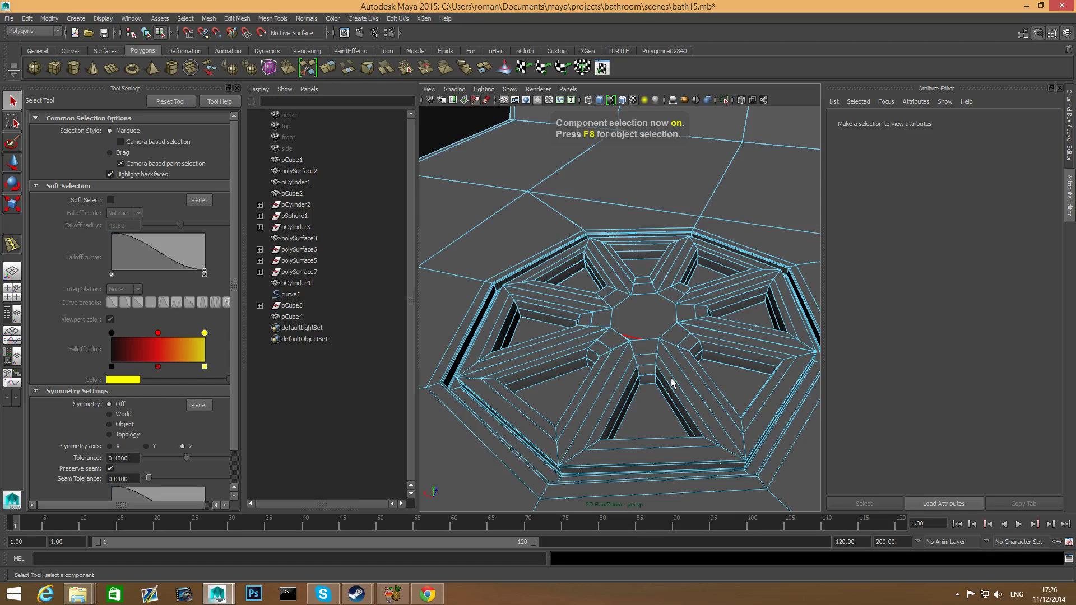
key(F8)
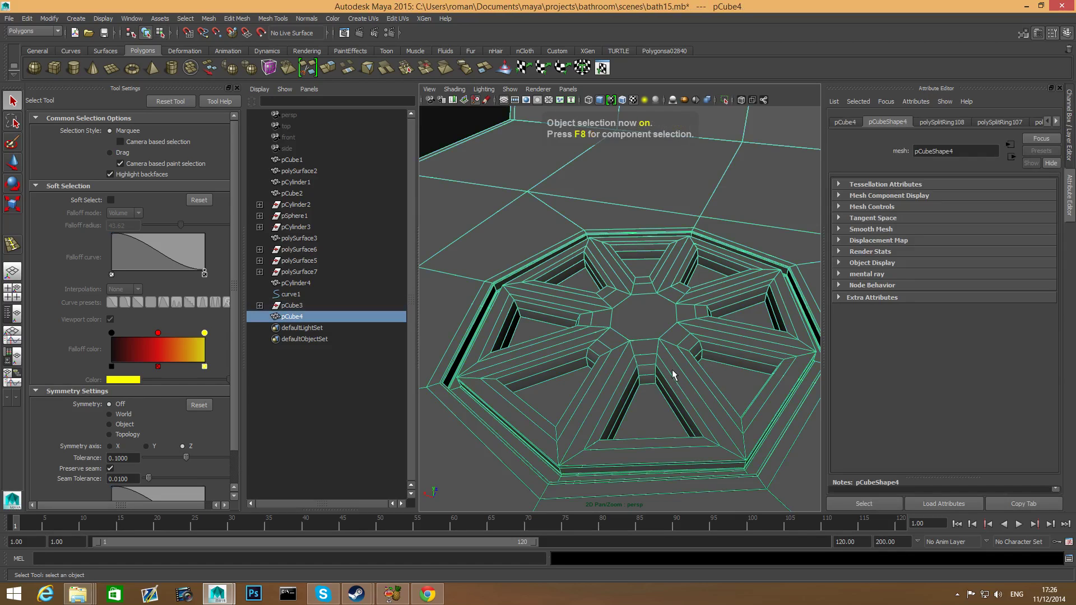
right_drag(667, 354, 653, 338)
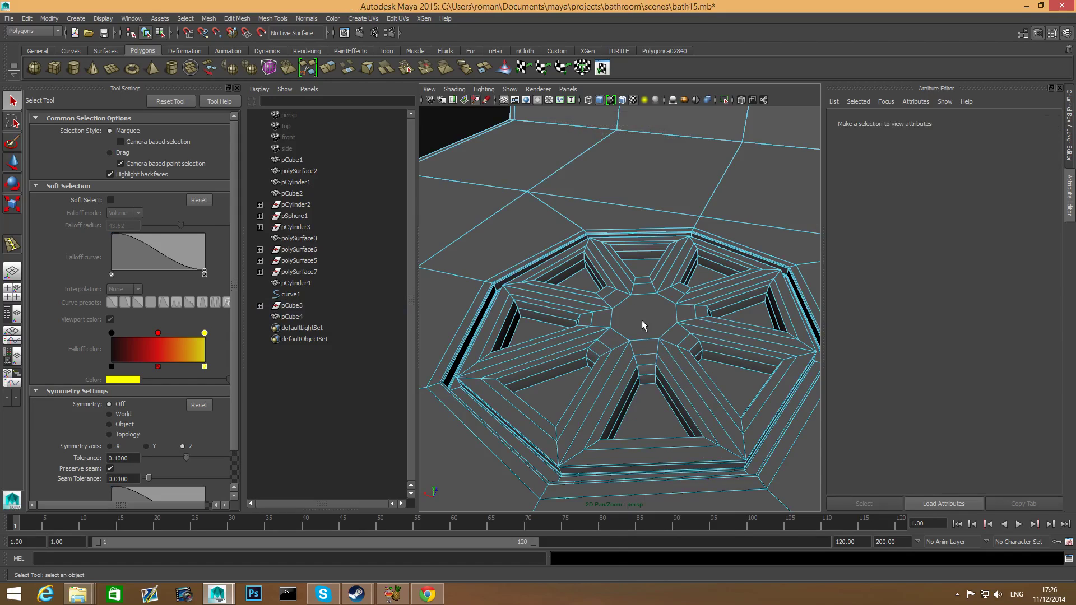
mouse_move(684, 314)
right_down()
mouse_move(685, 303)
mouse_move(685, 312)
right_up()
click(676, 317)
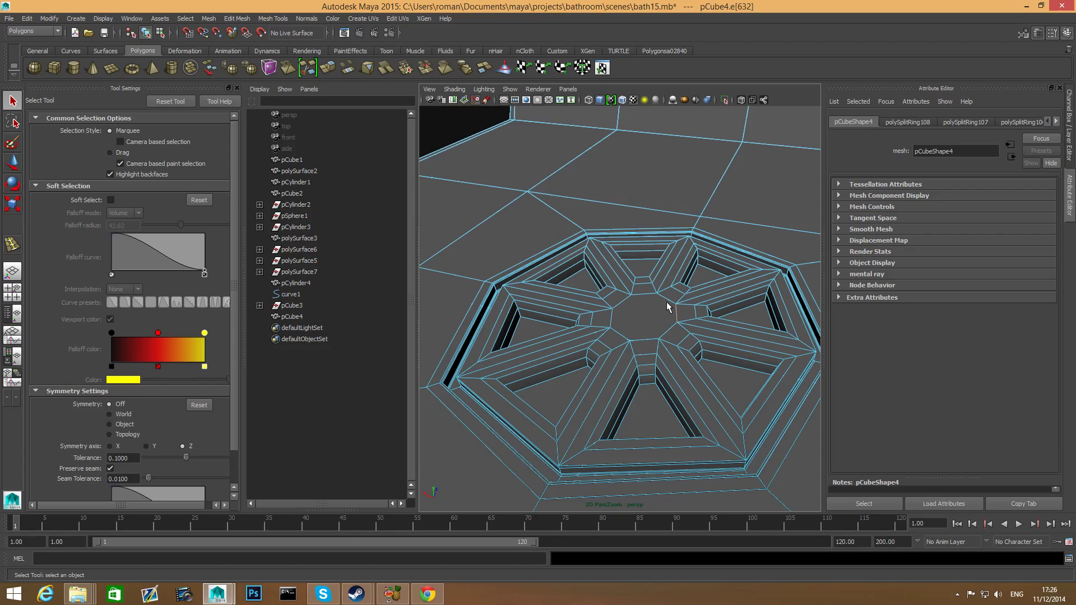
Step: Create a polygon sphere at the grid origin, away from the sink, and frame it
scroll(630, 365, down, 10)
alt+middle_drag(629, 365, 484, 349)
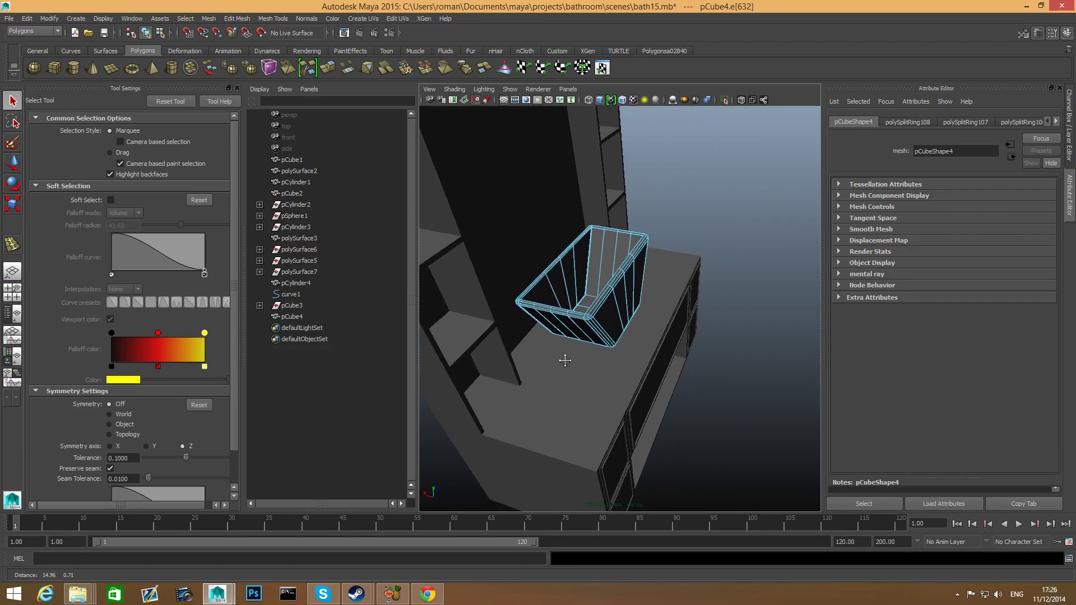
scroll(538, 361, down, 5)
alt+middle_drag(539, 387, 463, 338)
scroll(500, 402, up, 5)
scroll(507, 416, up, 2)
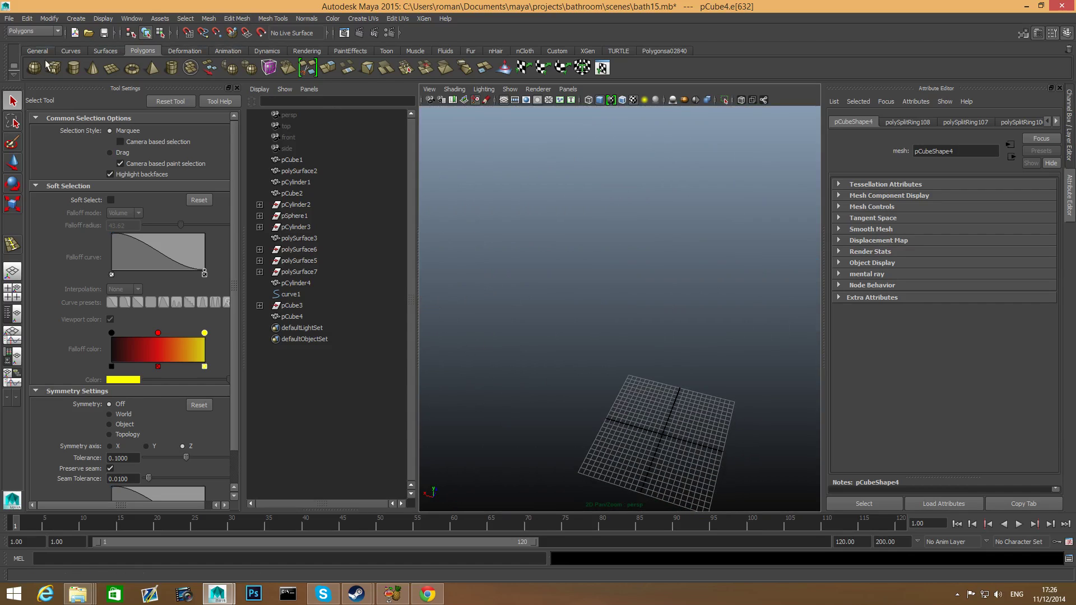
click(35, 68)
mouse_move(596, 351)
alt+middle_down()
mouse_move(638, 386)
mouse_move(593, 360)
alt+middle_up()
scroll(593, 361, up, 4)
alt+middle_drag(586, 190, 579, 150)
scroll(632, 235, up, 2)
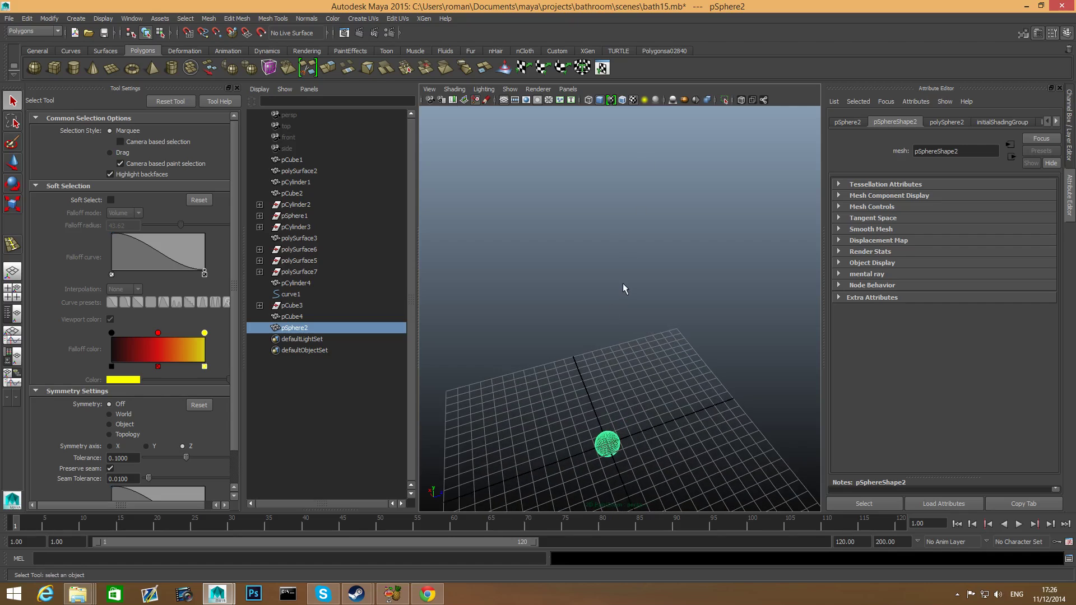
scroll(622, 295, up, 4)
key(f)
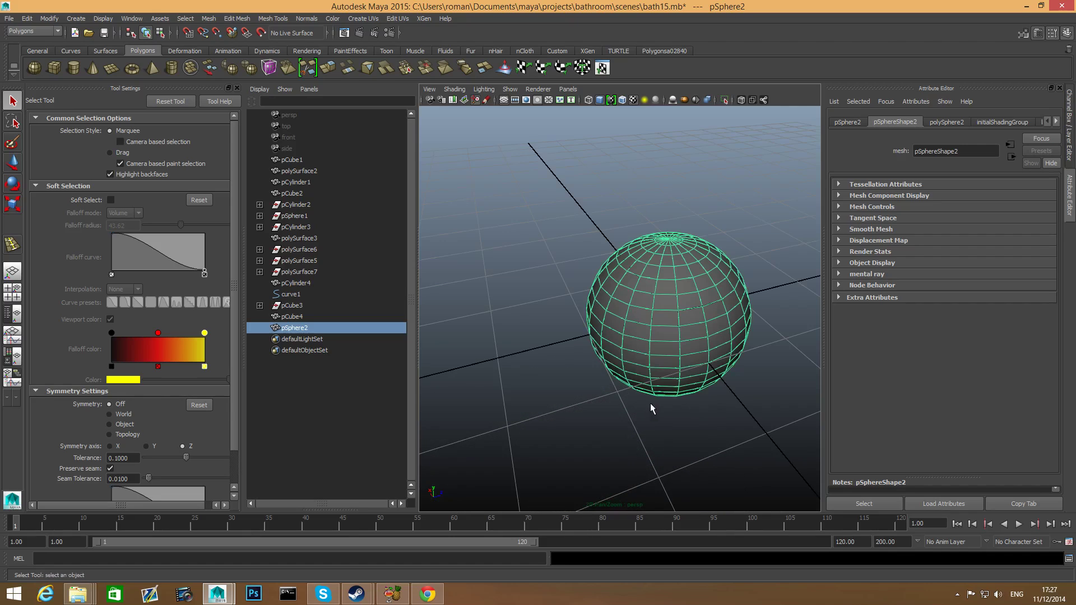
alt+drag(650, 405, 611, 375)
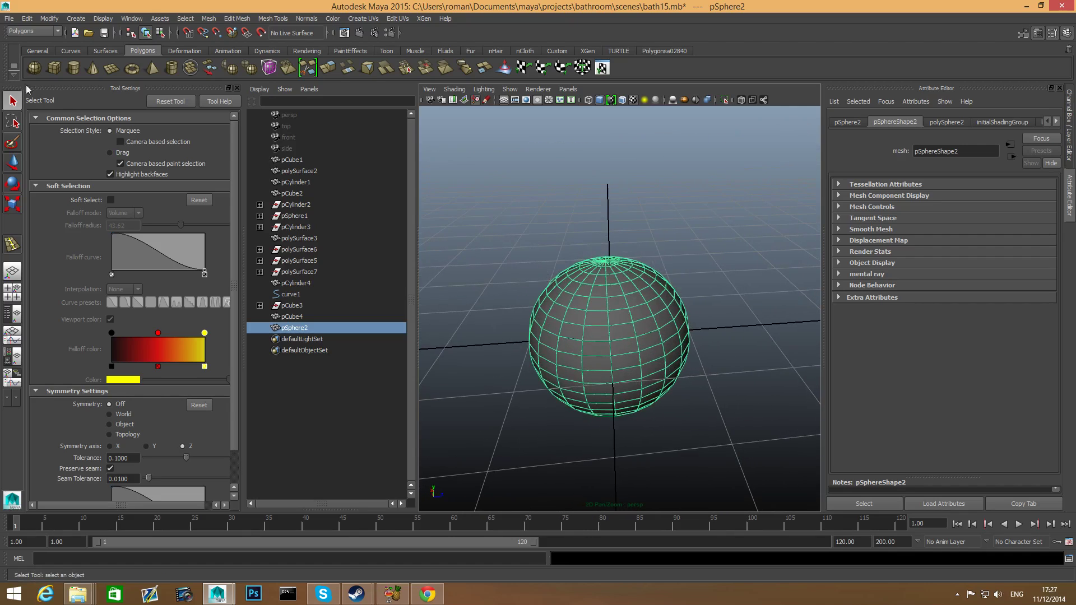
Step: Create a polygon cube and move it up above the sphere
click(54, 67)
key(w)
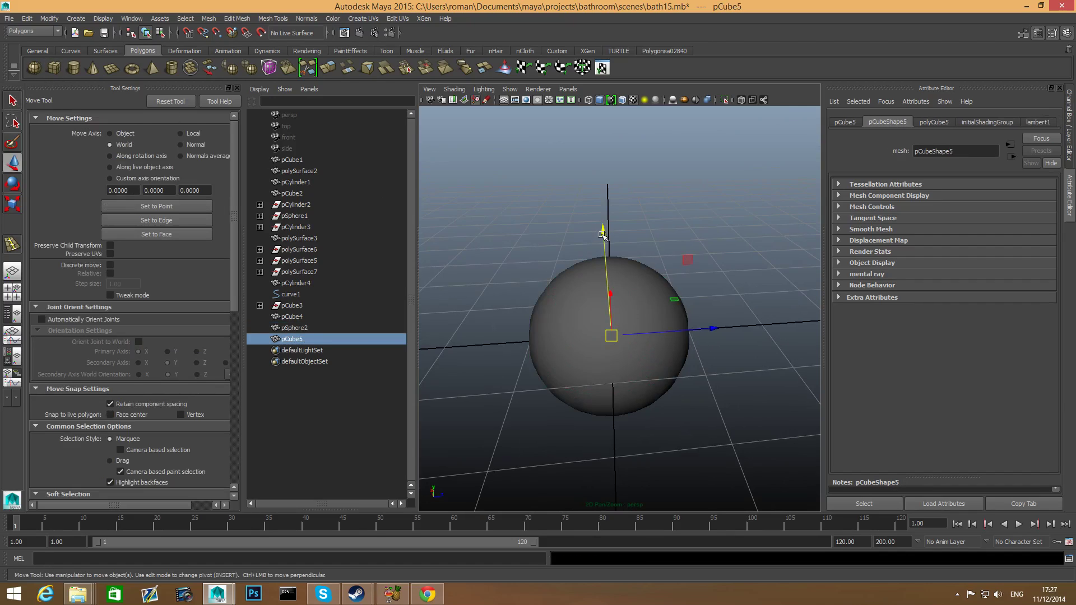
drag(602, 234, 599, 94)
Step: Extrude the cube's four side faces outward with Keep Faces Together off to form a cross
right_click(634, 171)
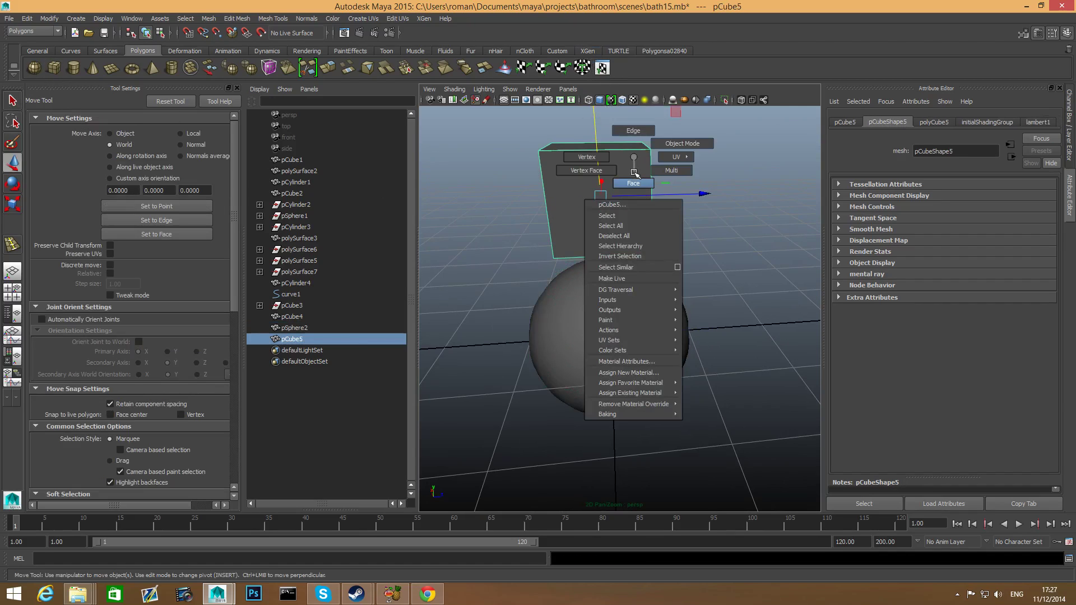
click(635, 174)
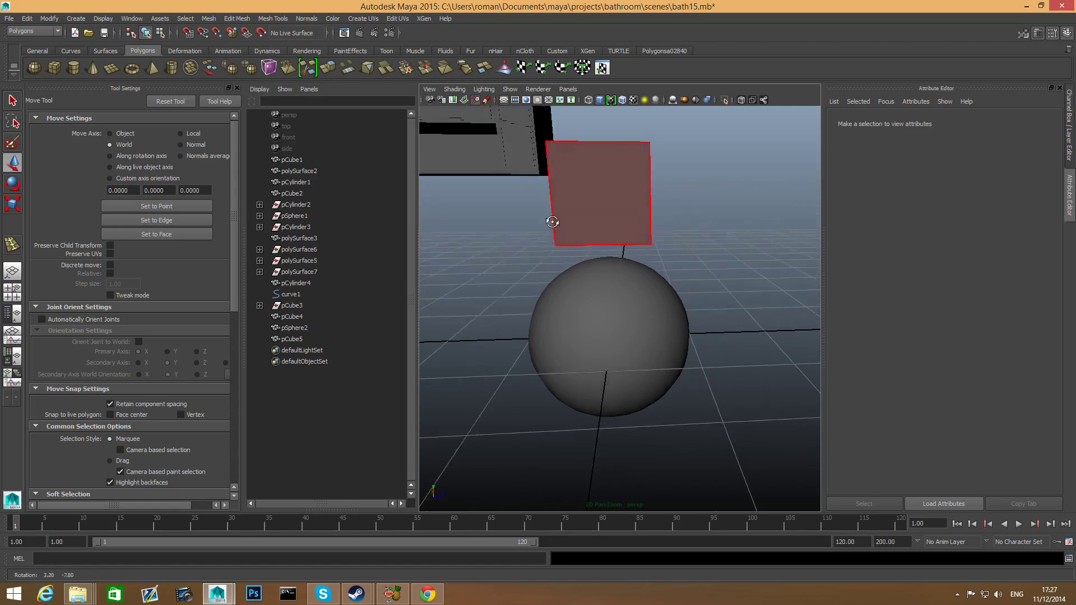
drag(544, 177, 746, 200)
alt+drag(745, 201, 723, 316)
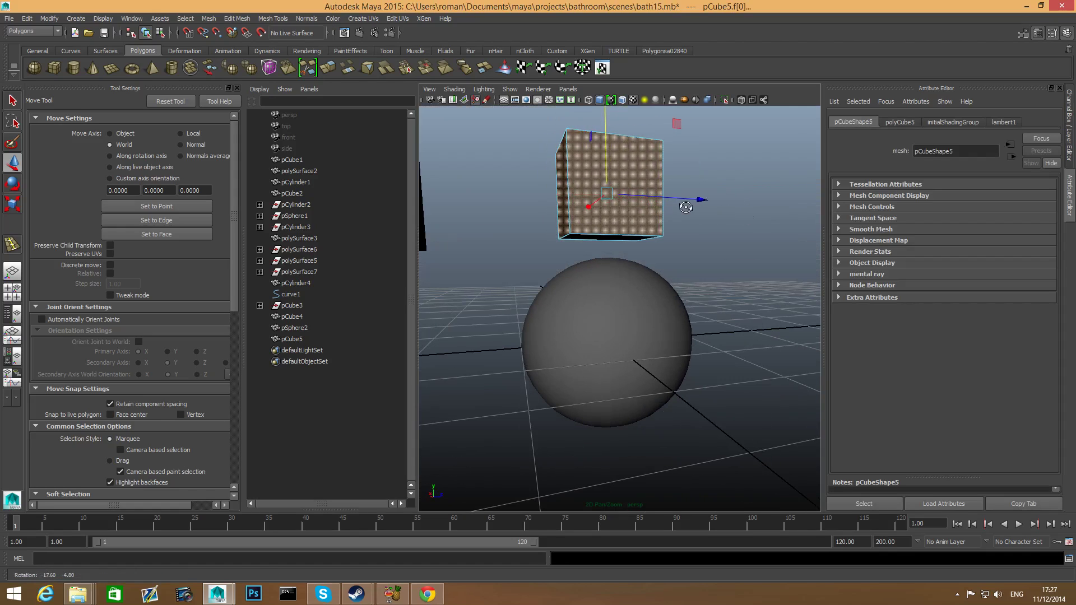
key(ctrl+e)
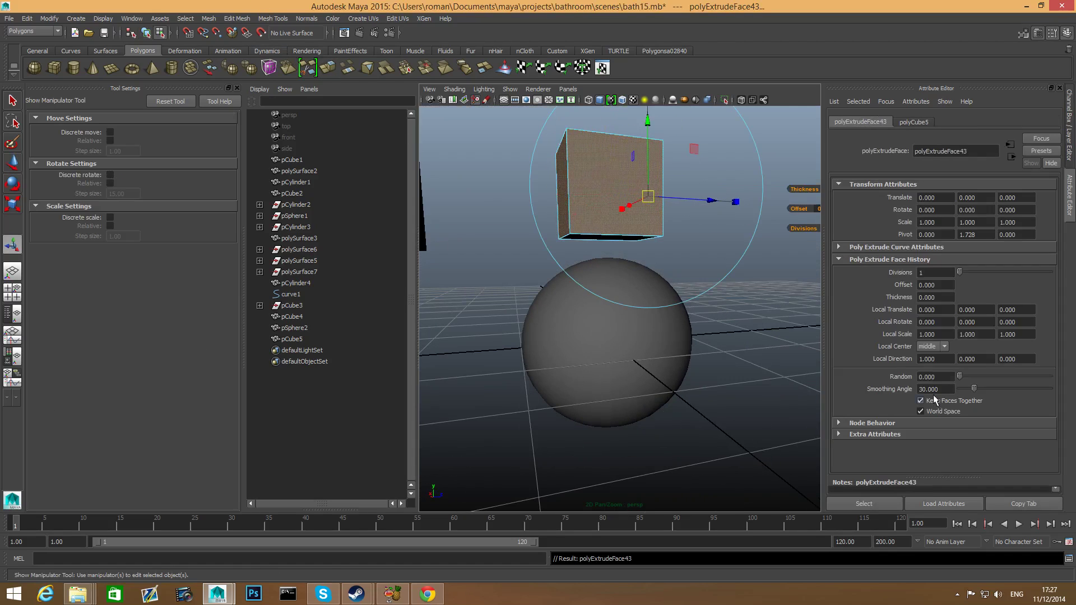
click(920, 401)
drag(711, 199, 738, 318)
scroll(759, 297, down, 5)
key(F8)
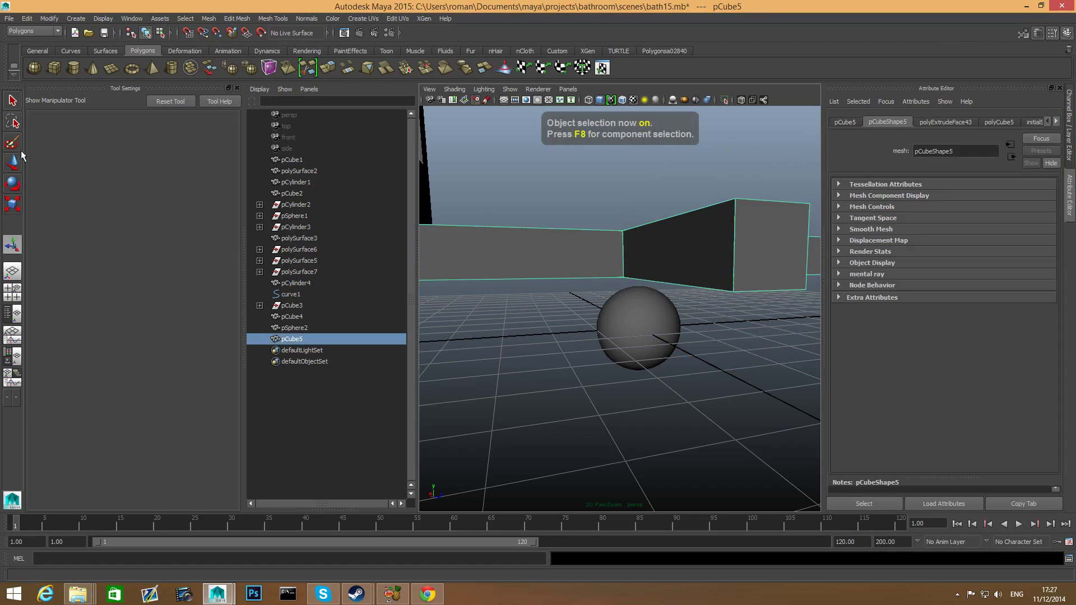
Step: Scale the cross down uniformly and lower it so that it cuts into the upper half of the sphere
click(8, 164)
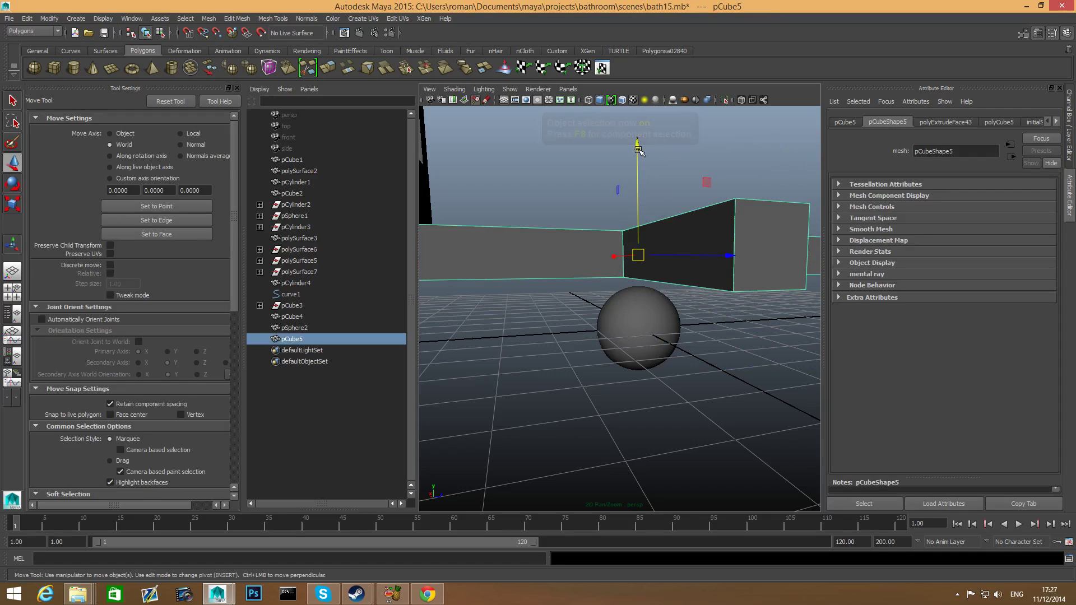
drag(634, 140, 645, 183)
key(e)
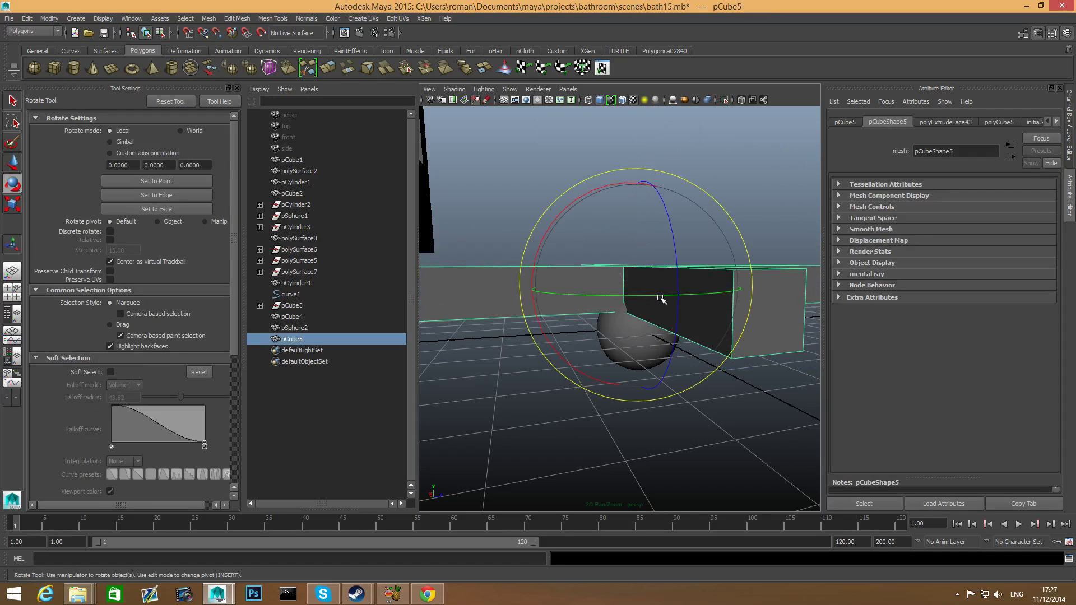
key(r)
drag(637, 289, 642, 221)
key(w)
drag(638, 184, 639, 189)
alt+drag(650, 253, 636, 189)
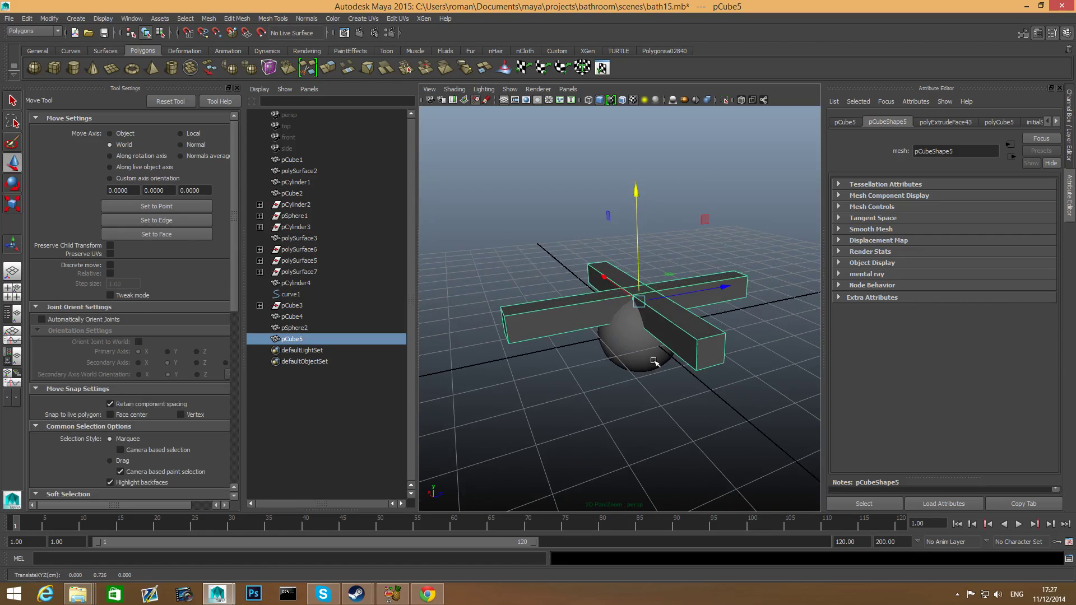
Step: Examine where the cross overlaps the sphere, selecting the two objects together and separately
scroll(653, 363, up, 3)
alt+middle_drag(650, 365, 703, 377)
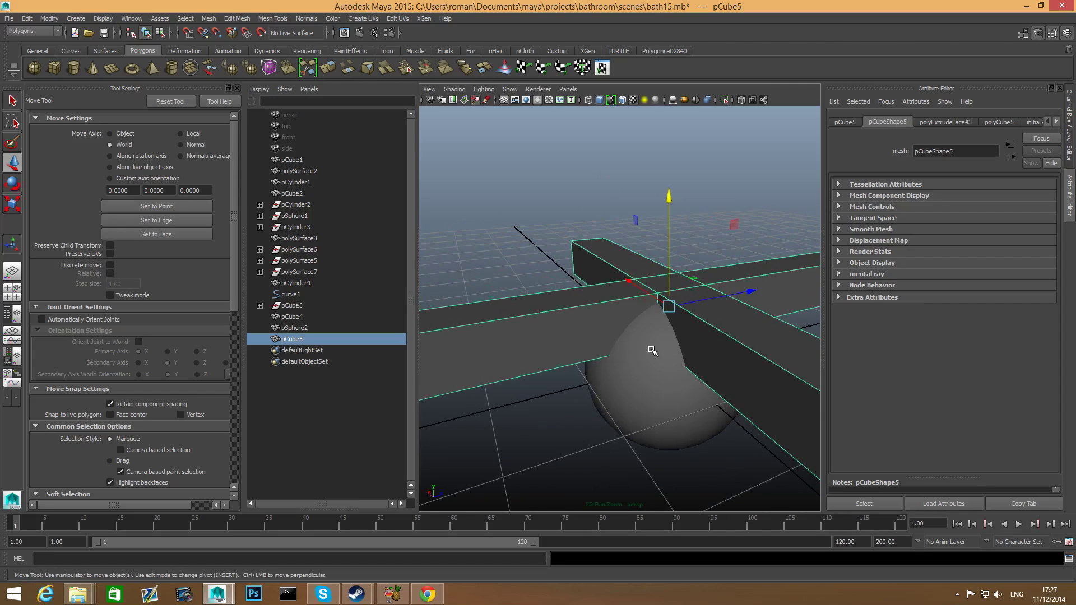
click(661, 397)
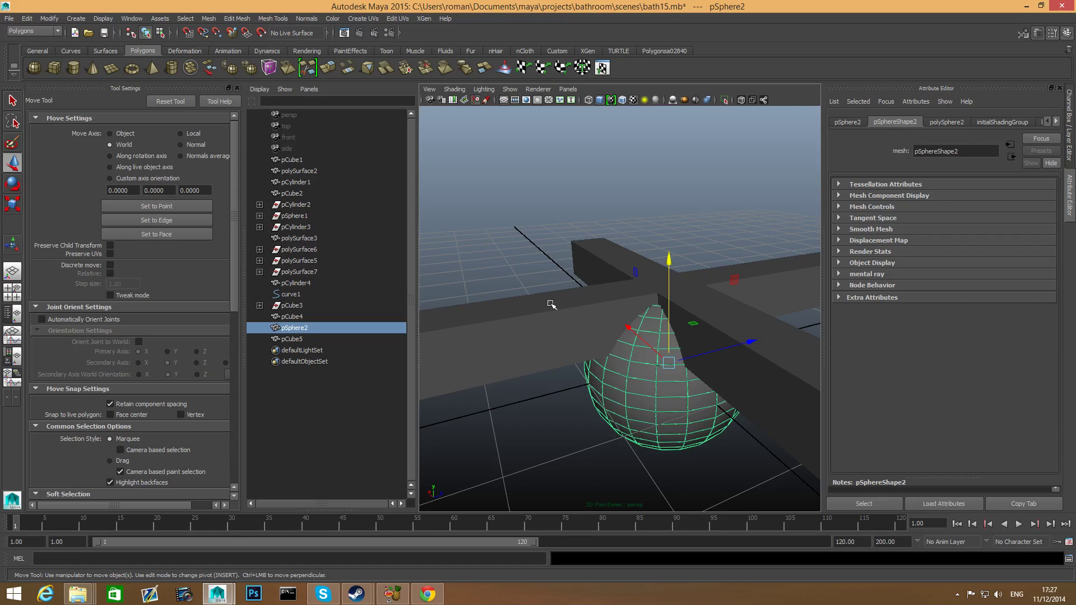
shift+click(592, 309)
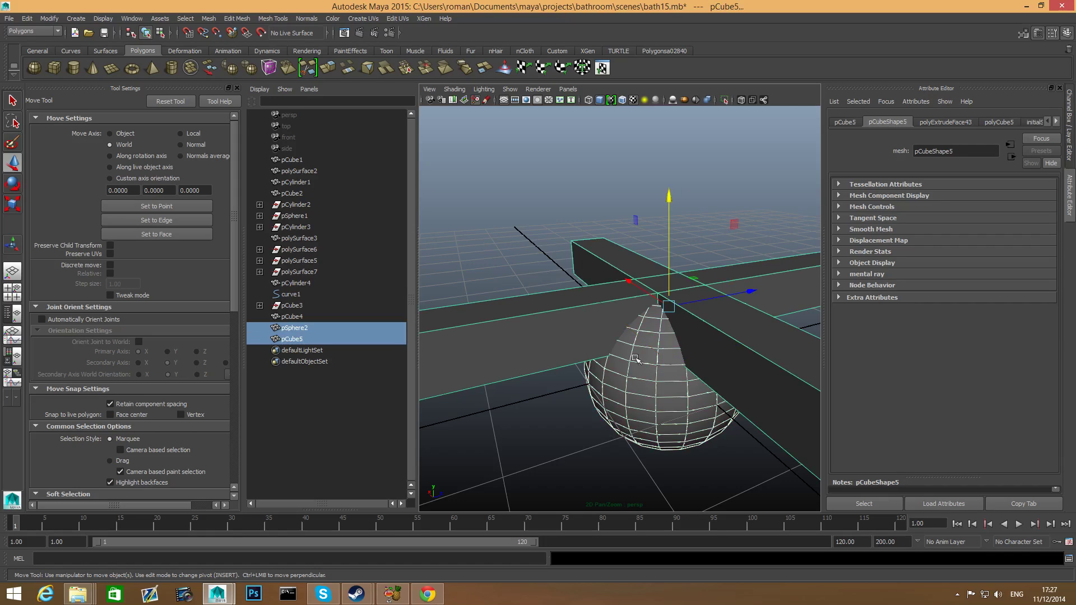
scroll(627, 398, down, 2)
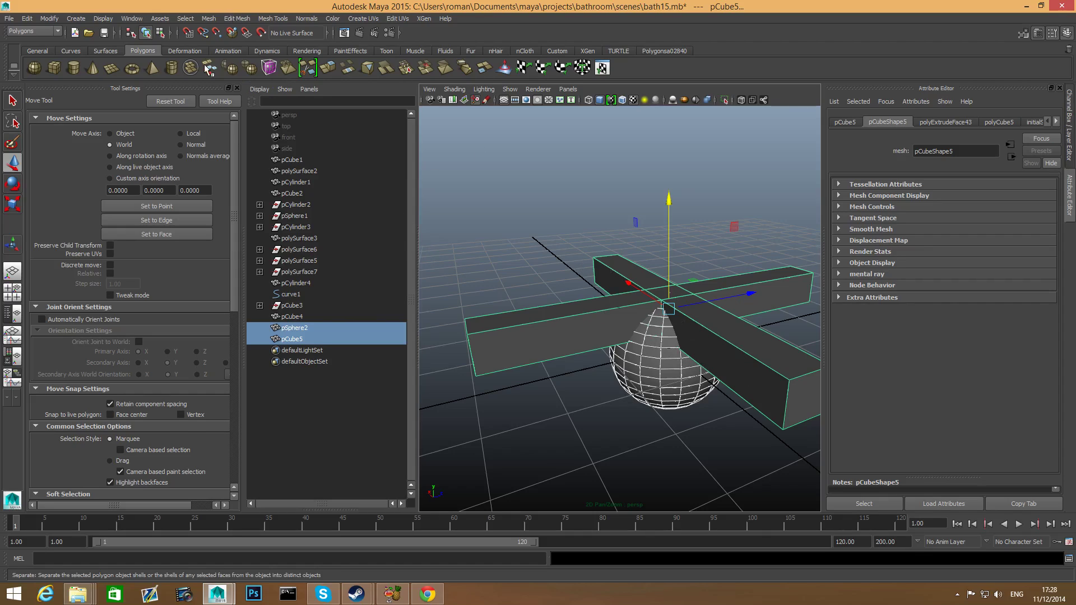
alt+drag(672, 332, 673, 241)
click(709, 322)
click(682, 354)
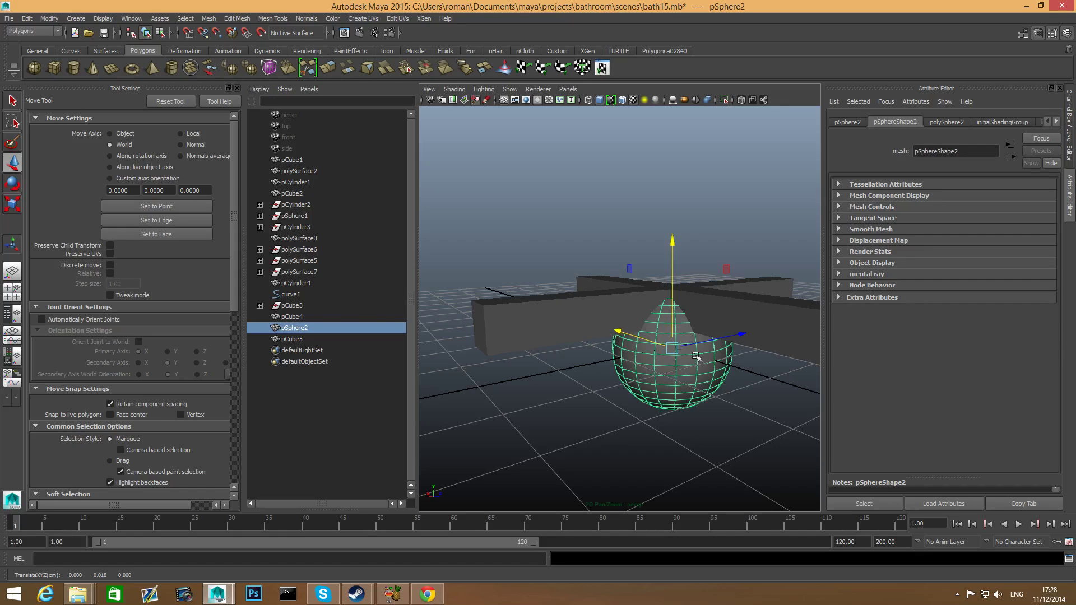
scroll(697, 357, up, 5)
click(755, 303)
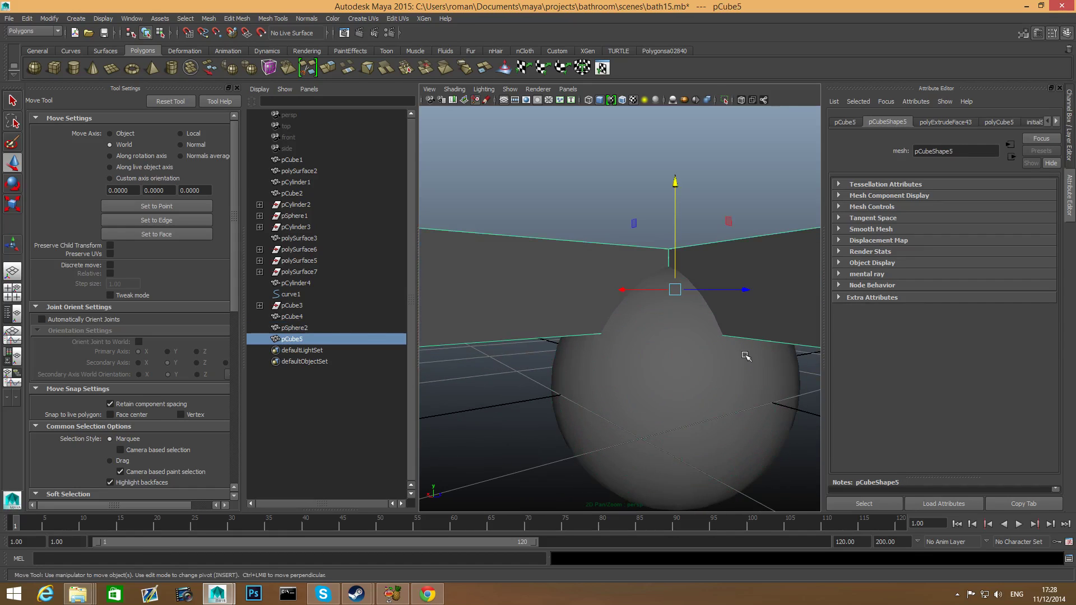
Step: Subtract the cross from the sphere with a boolean Difference, leaving cross-shaped grooves in the sphere's upper half
click(728, 367)
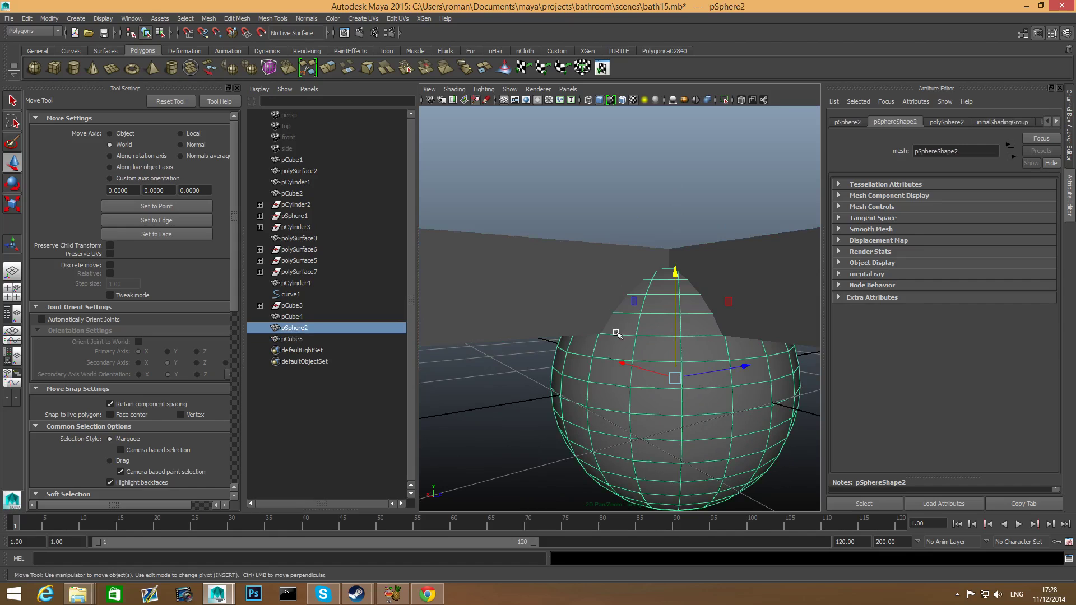
alt+drag(605, 336, 699, 329)
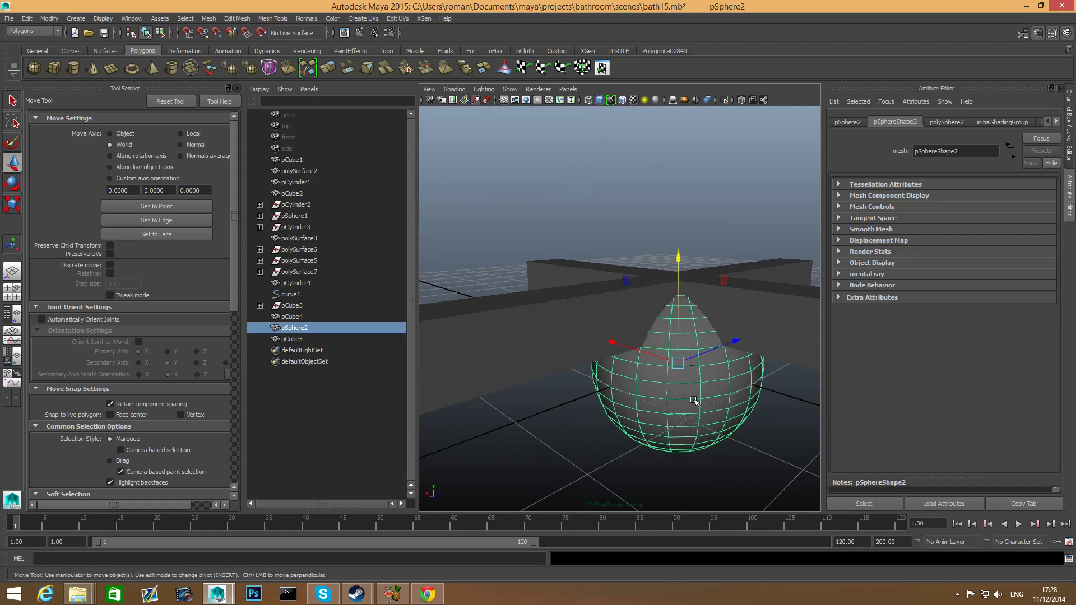
shift+click(734, 294)
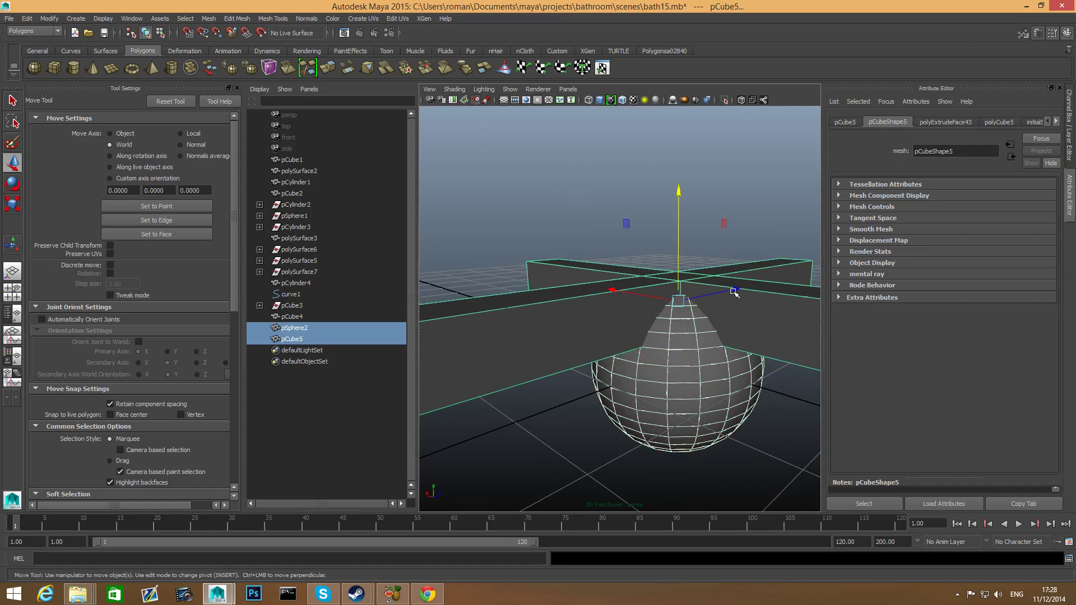
click(208, 19)
mouse_move(228, 41)
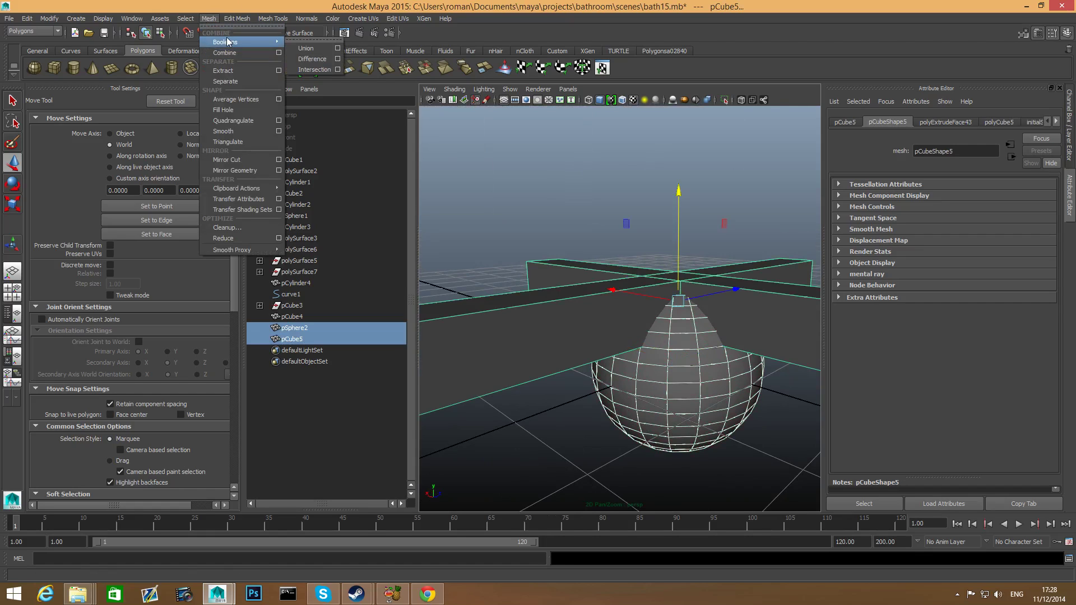
click(302, 59)
alt+drag(674, 366, 642, 329)
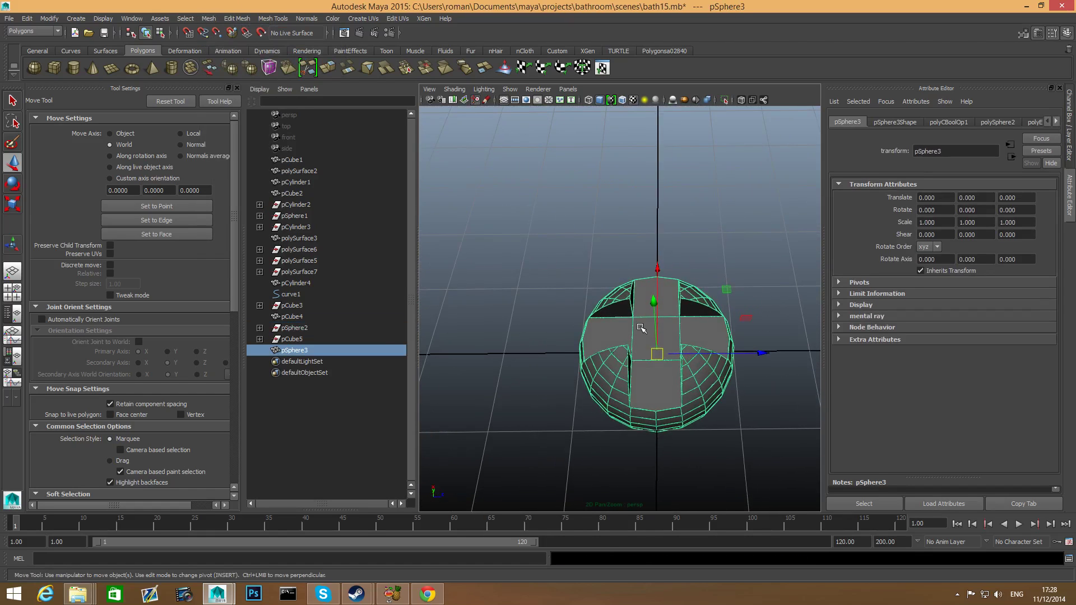
alt+drag(711, 328, 680, 333)
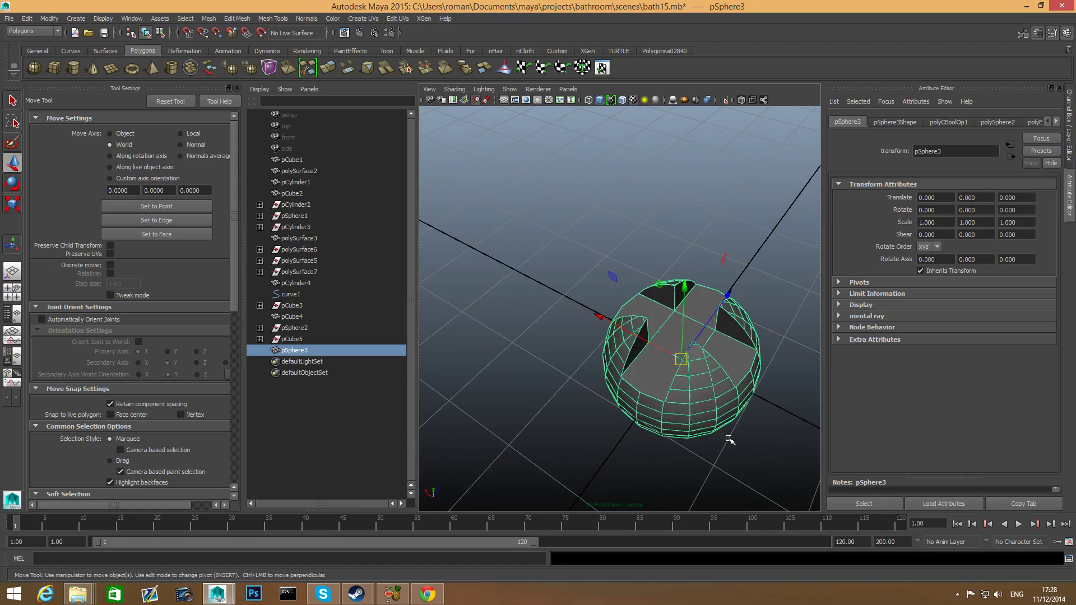
Step: Delete the faces of the grooved sphere's lower half and return to object selection
alt+drag(729, 440, 645, 359)
scroll(662, 393, down, 3)
right_drag(643, 338, 651, 362)
drag(618, 352, 794, 446)
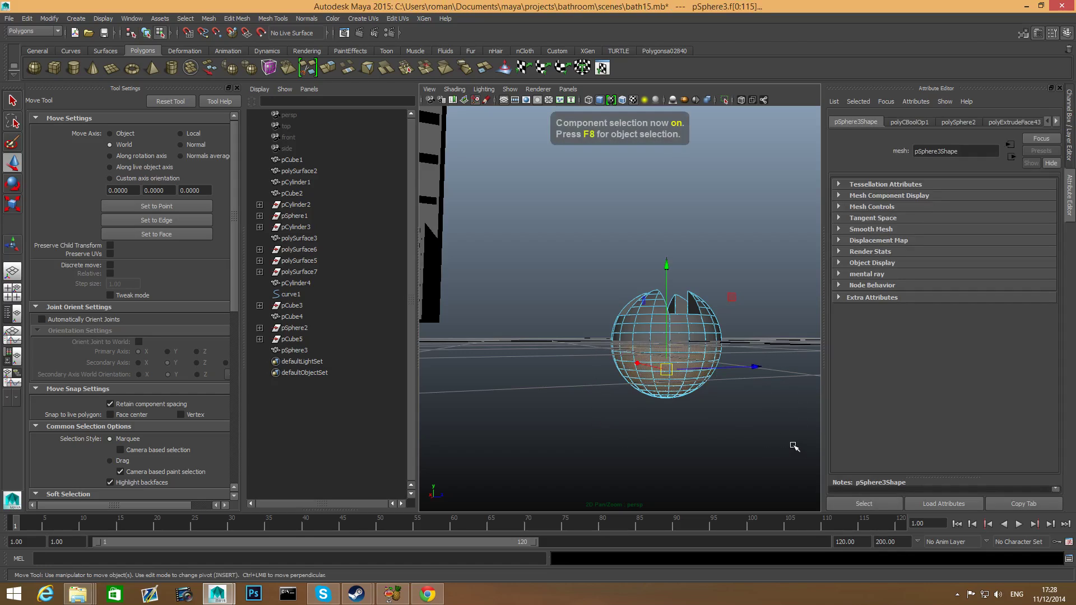
key(Delete)
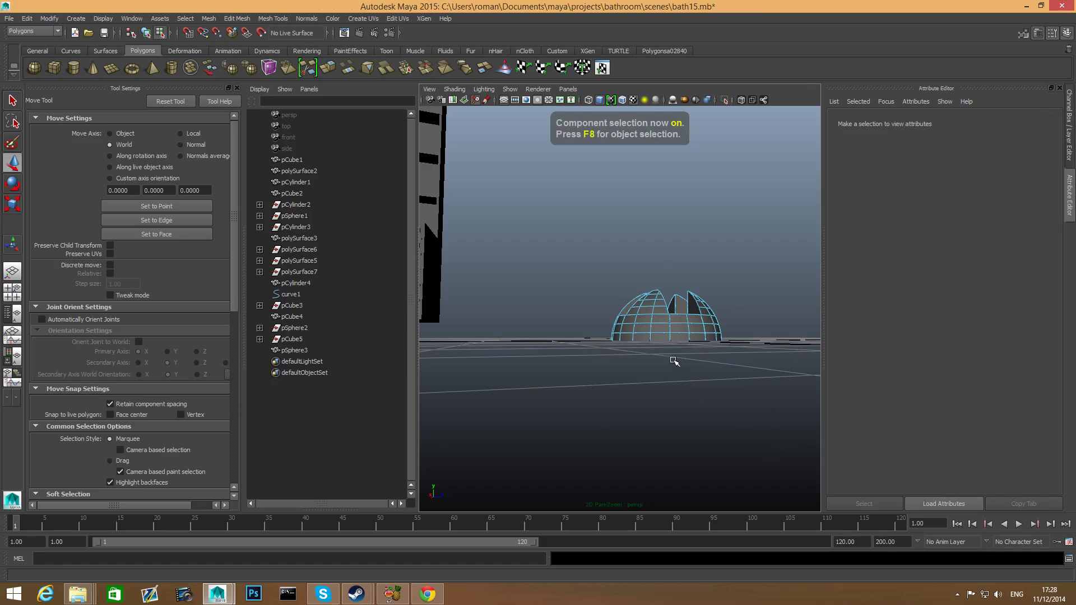
key(F8)
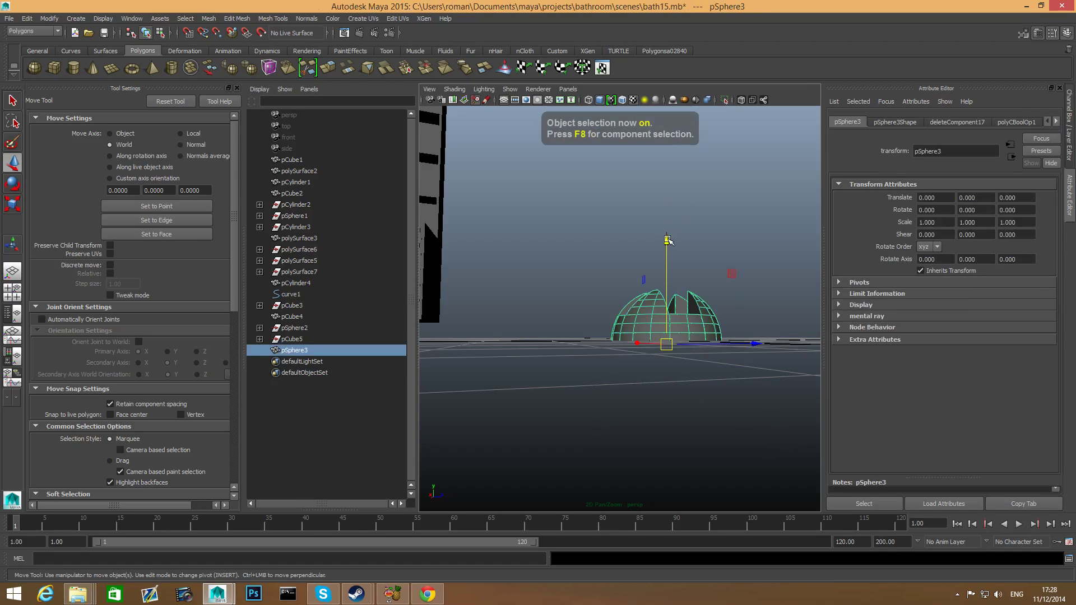
Step: Raise the half sphere to about Y 1.9 and move it along X to about 168, towards the sink
drag(667, 239, 667, 150)
alt+right_drag(792, 240, 469, 362)
alt+drag(469, 363, 550, 401)
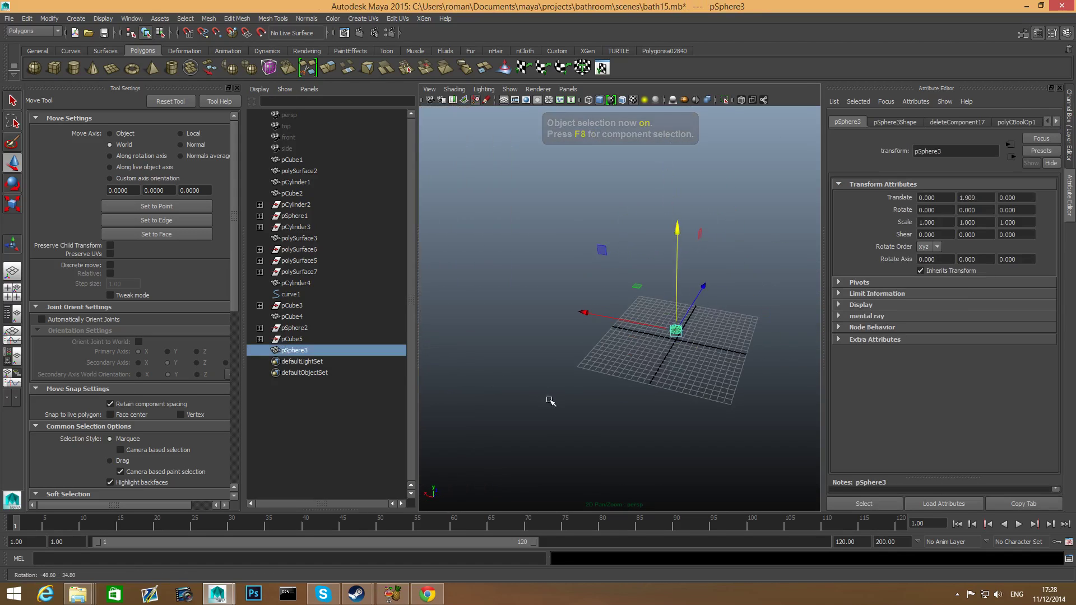
alt+right_drag(550, 400, 543, 368)
alt+middle_drag(543, 368, 675, 412)
drag(709, 347, 465, 300)
alt+right_drag(502, 317, 537, 344)
alt+middle_drag(536, 343, 652, 392)
alt+right_drag(598, 336, 633, 347)
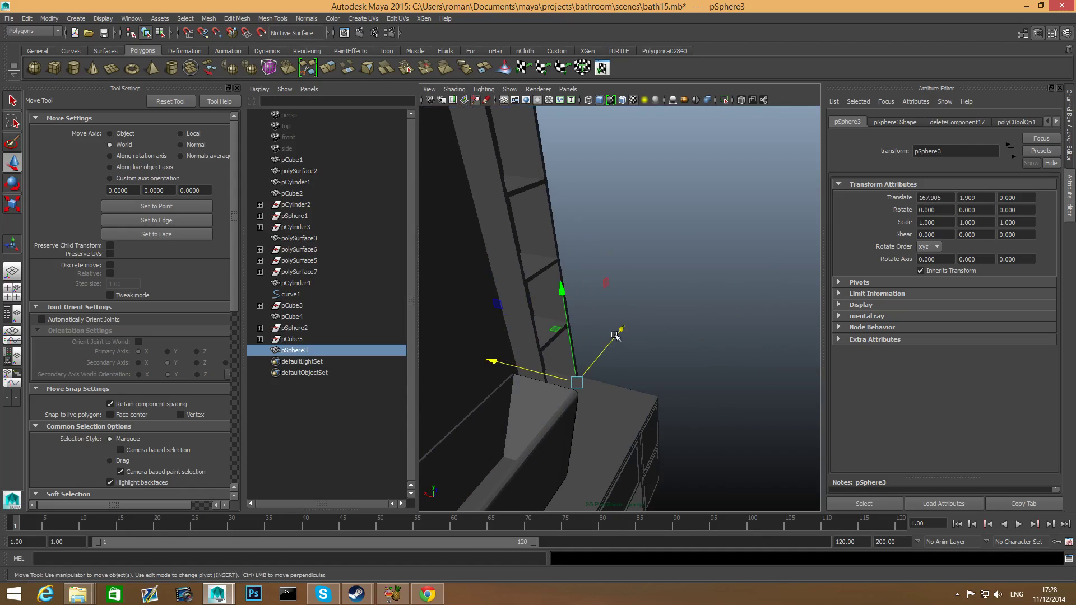
Step: Move the half sphere nearer to the sink's drain, to about X 146, Y 7.3 and Z -33
drag(619, 331, 550, 405)
alt+middle_drag(549, 404, 632, 358)
drag(475, 438, 502, 443)
drag(630, 396, 654, 354)
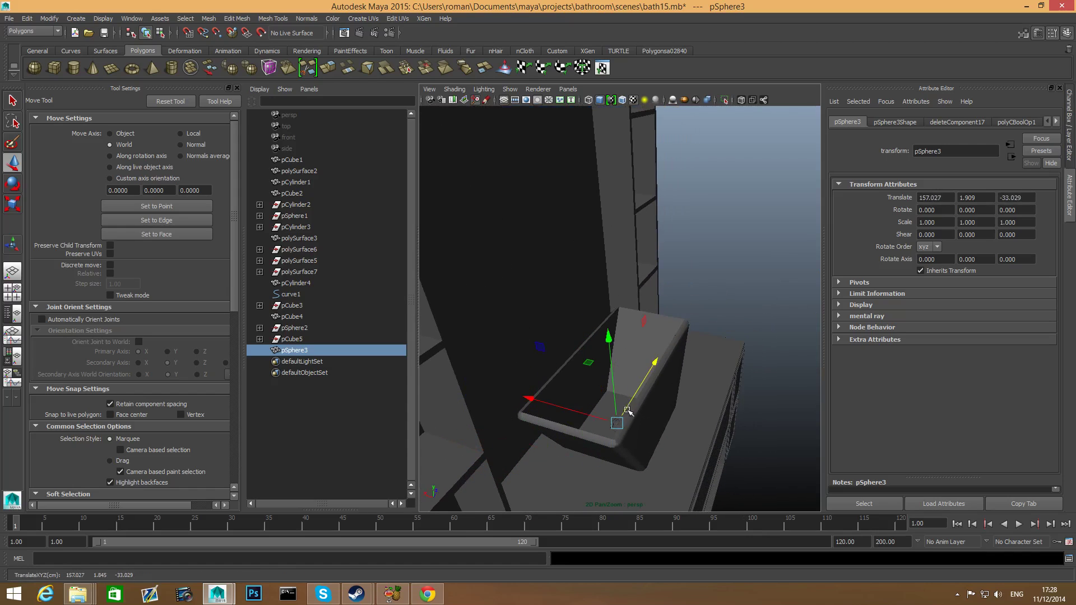
scroll(589, 427, up, 3)
drag(589, 427, 587, 399)
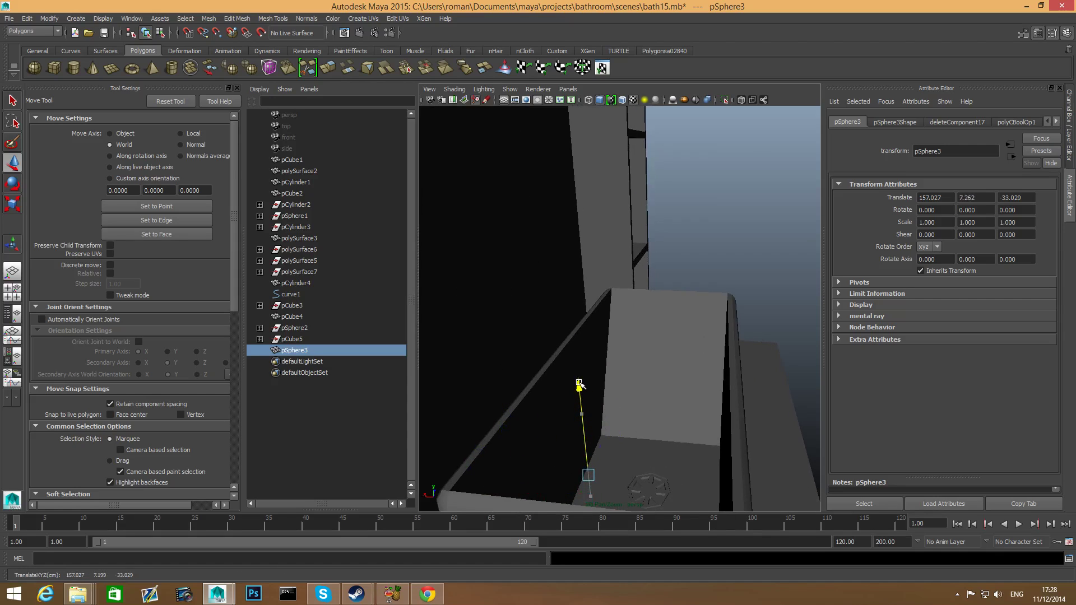
drag(496, 468, 549, 471)
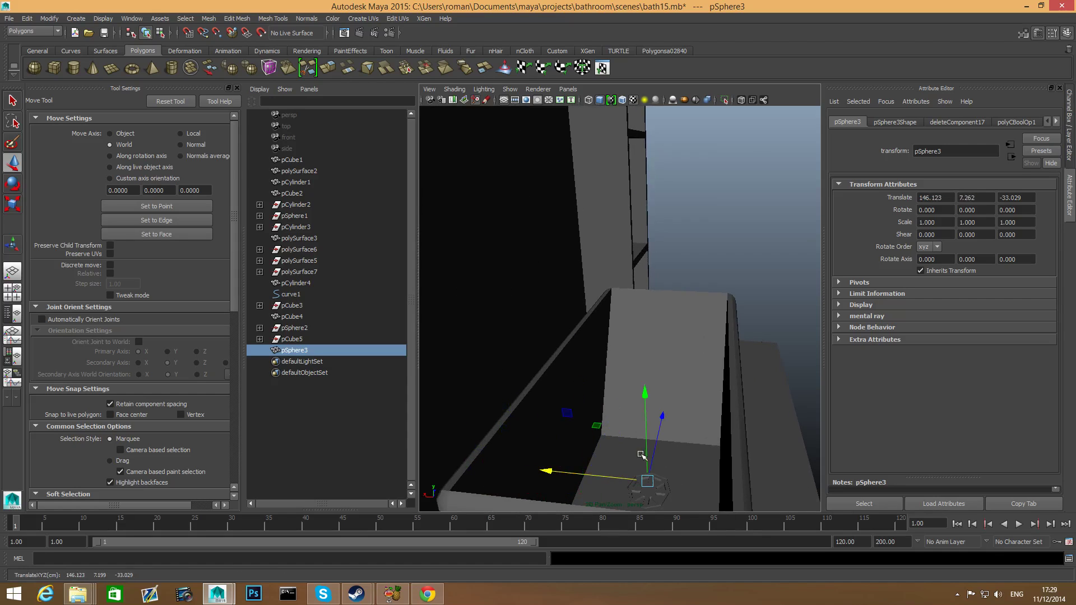
Step: Bring the half sphere inside the basin just above the drain grate, at about X 142.3, Y 33.6 and Z -55.3
alt+drag(640, 454, 694, 438)
mouse_move(708, 383)
mouse_down()
mouse_move(685, 415)
mouse_move(697, 401)
mouse_up()
drag(595, 451, 558, 438)
drag(636, 382, 610, 365)
alt+middle_drag(596, 433, 622, 394)
alt+drag(624, 425, 632, 425)
key(v)
middle_drag(638, 428, 646, 452)
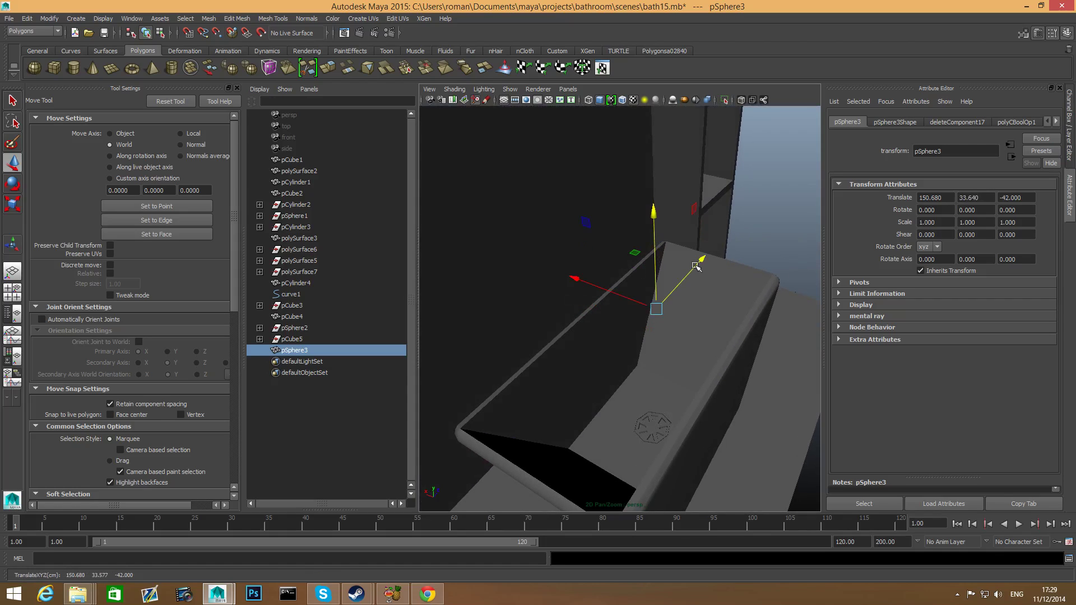
drag(695, 266, 572, 363)
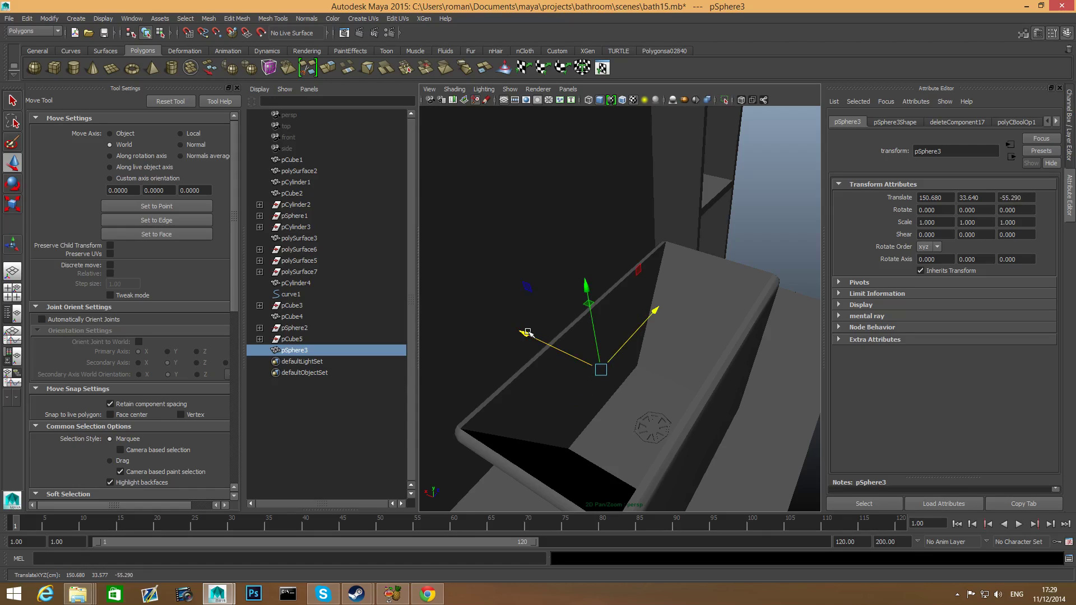
drag(527, 333, 557, 384)
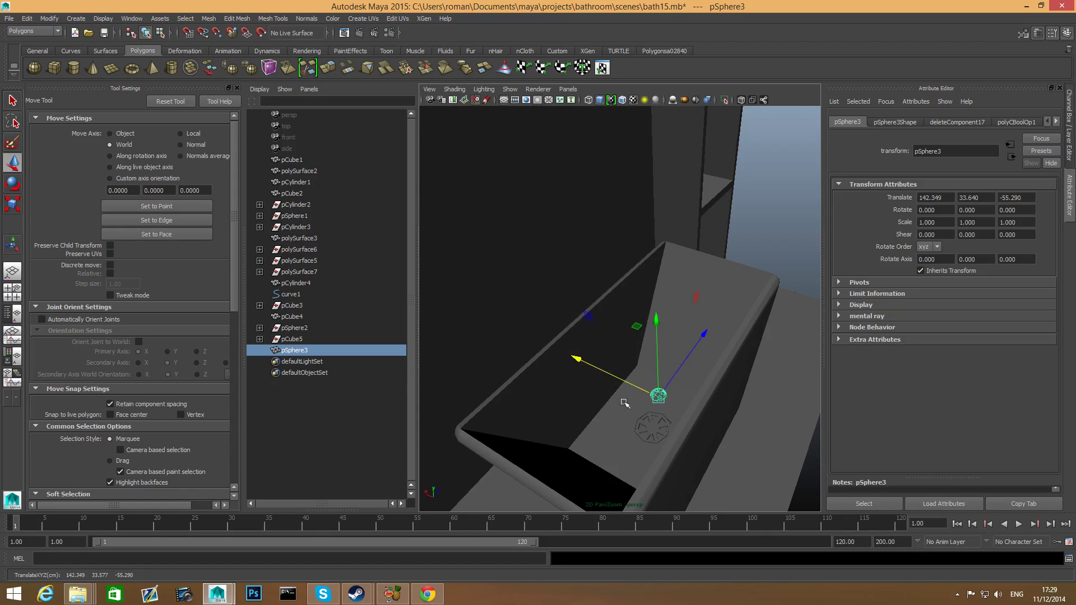
Step: Place the half sphere over the middle of the drain grate, at about X 140.8 and Z -59.2
alt+middle_drag(687, 379, 704, 365)
alt+right_drag(704, 365, 754, 425)
alt+middle_drag(737, 426, 711, 336)
alt+middle_drag(691, 448, 676, 337)
drag(704, 217, 569, 268)
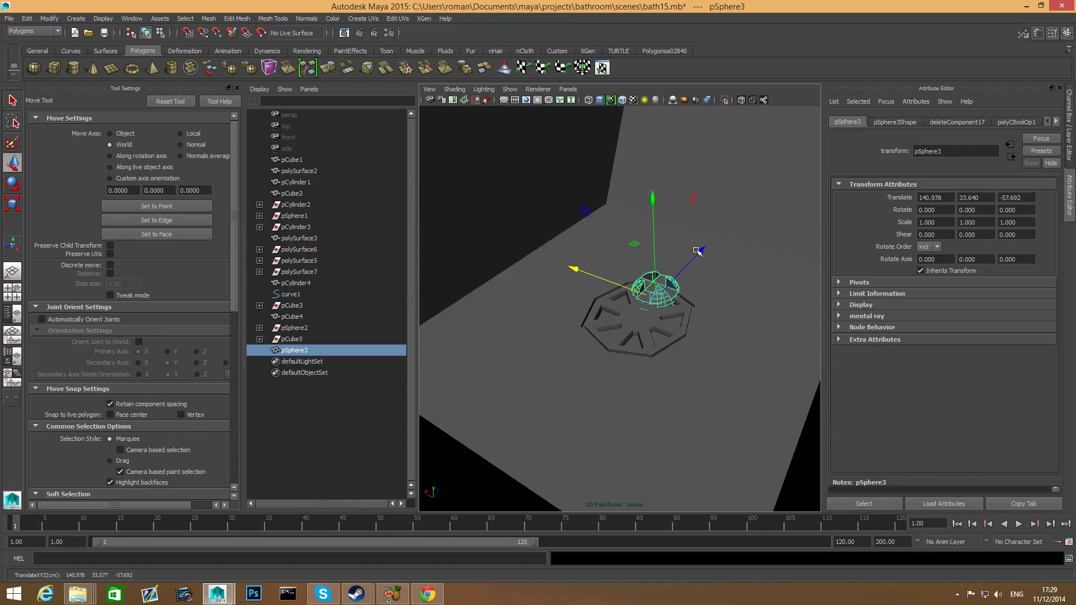
drag(701, 249, 691, 275)
drag(562, 291, 568, 295)
Step: Scale the half sphere down uniformly to about 0.366 in a wireframe top view so that it fits the grate's hub
click(13, 292)
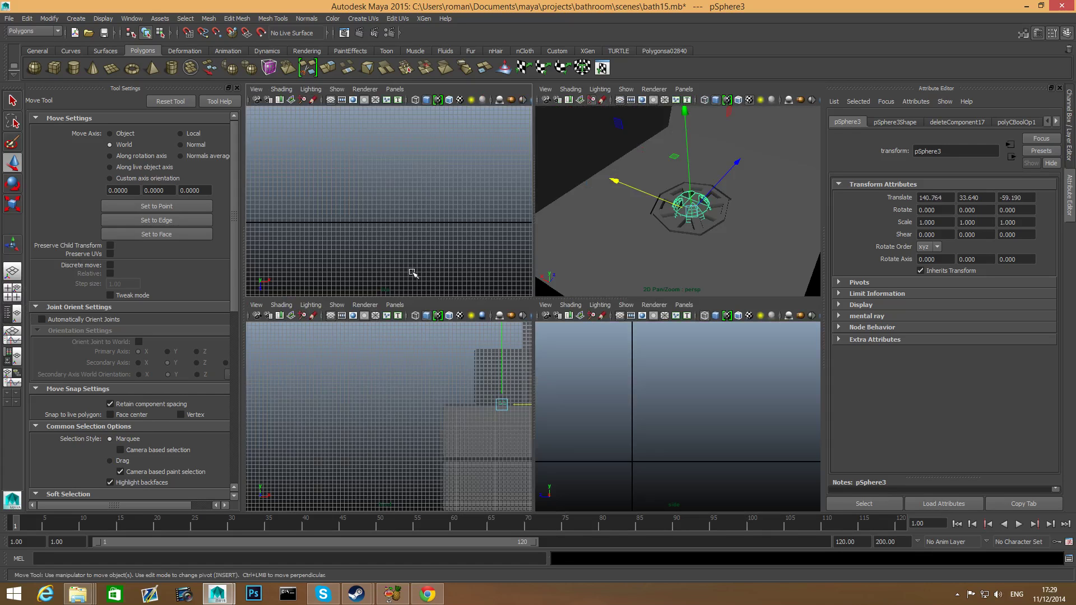
key(space)
scroll(524, 427, down, 3)
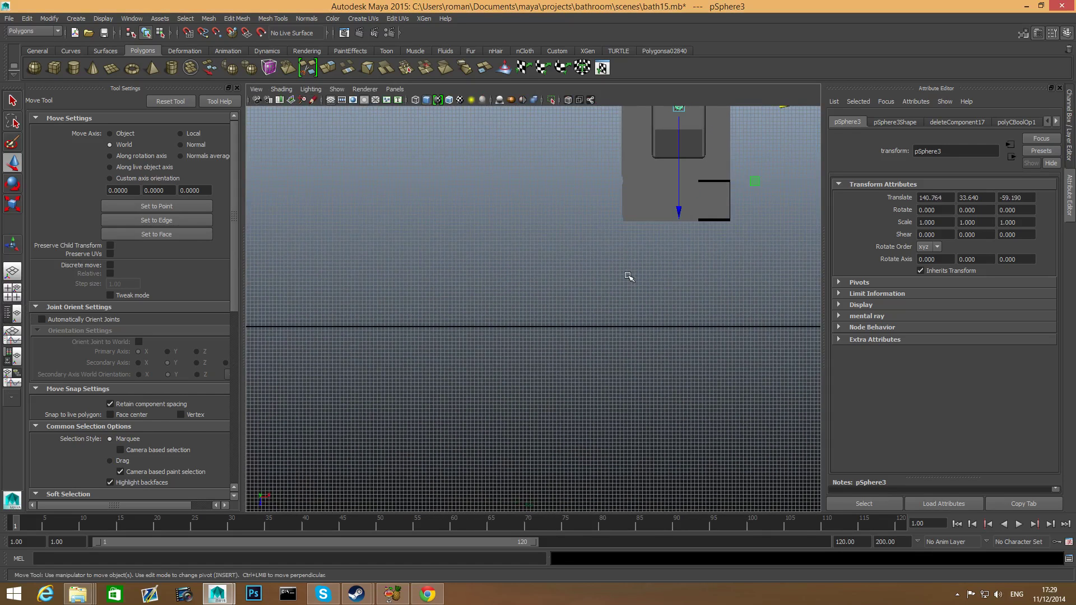
alt+middle_drag(674, 235, 536, 432)
scroll(536, 429, up, 10)
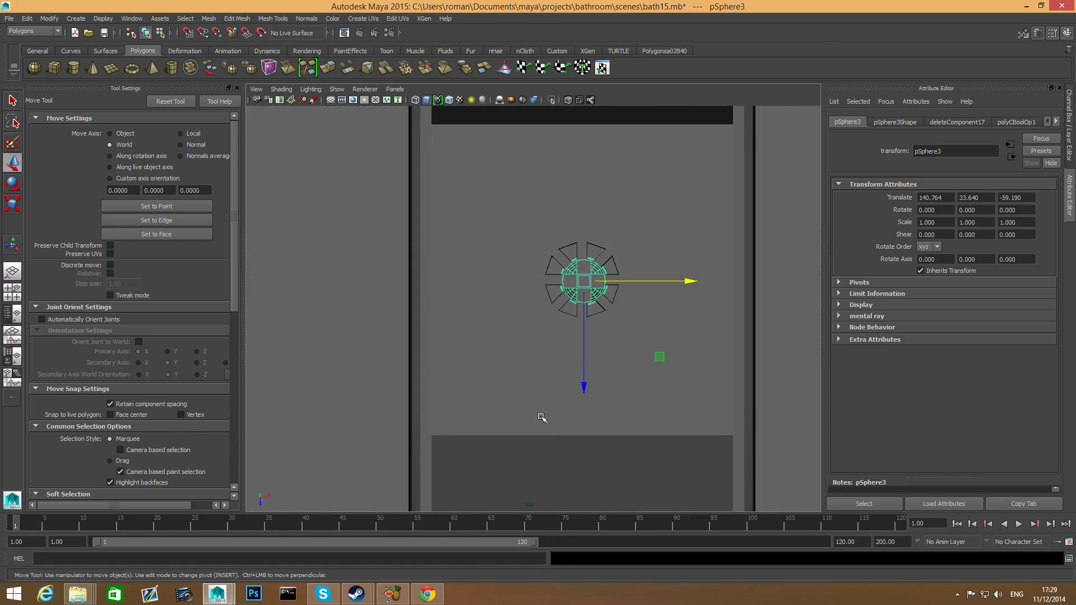
alt+middle_drag(606, 284, 561, 294)
scroll(550, 346, up, 7)
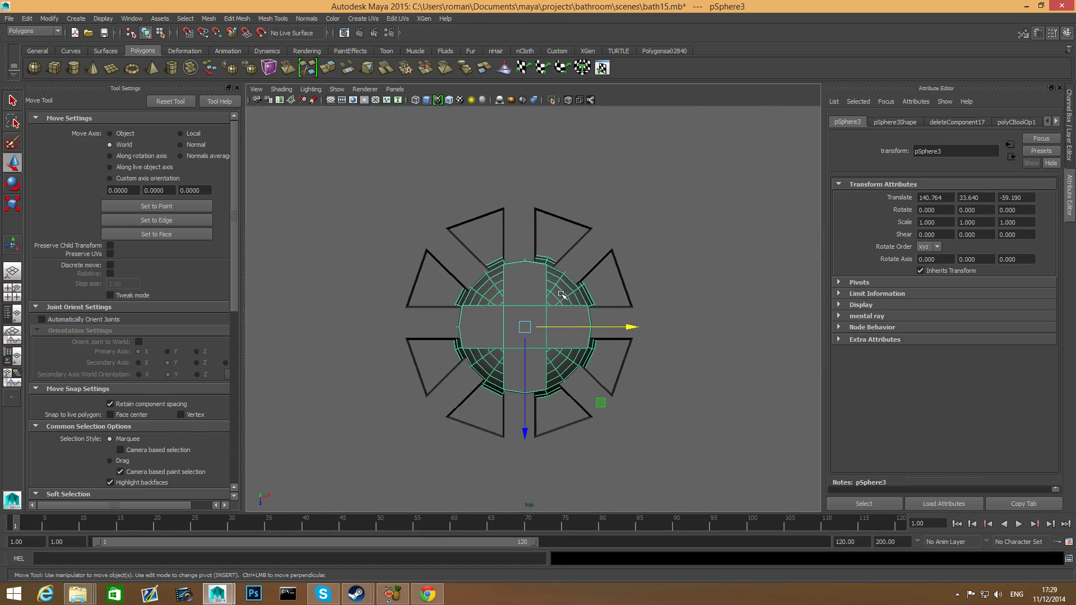
key(4)
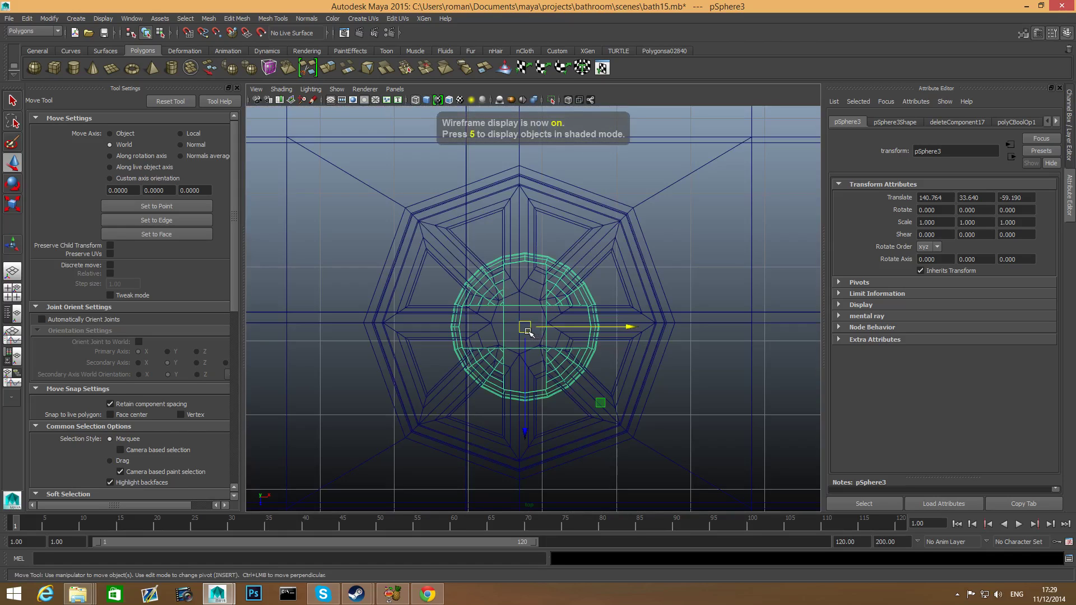
key(r)
drag(525, 329, 446, 350)
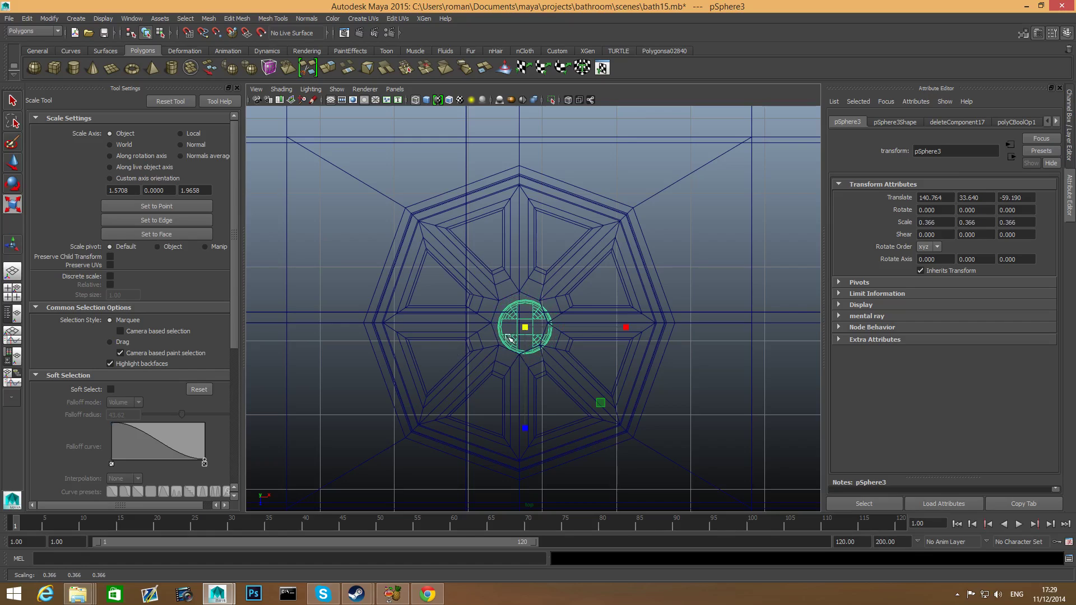
Step: Centre the small half sphere on the grate's hub at about X 140.696 and Z -59.250
key(w)
drag(630, 327, 626, 330)
drag(521, 436, 521, 431)
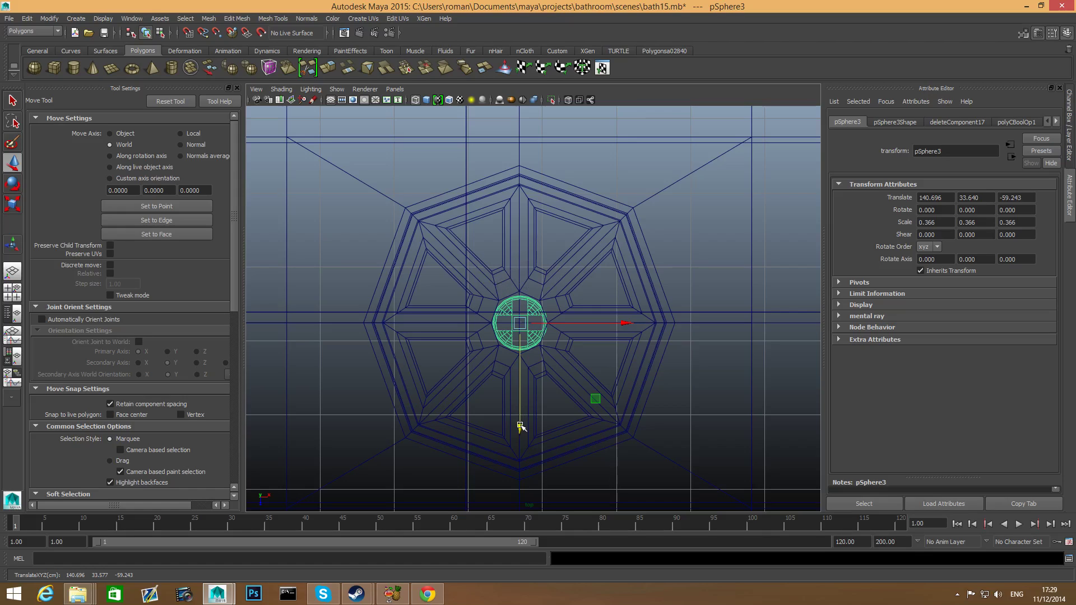
drag(521, 427, 521, 427)
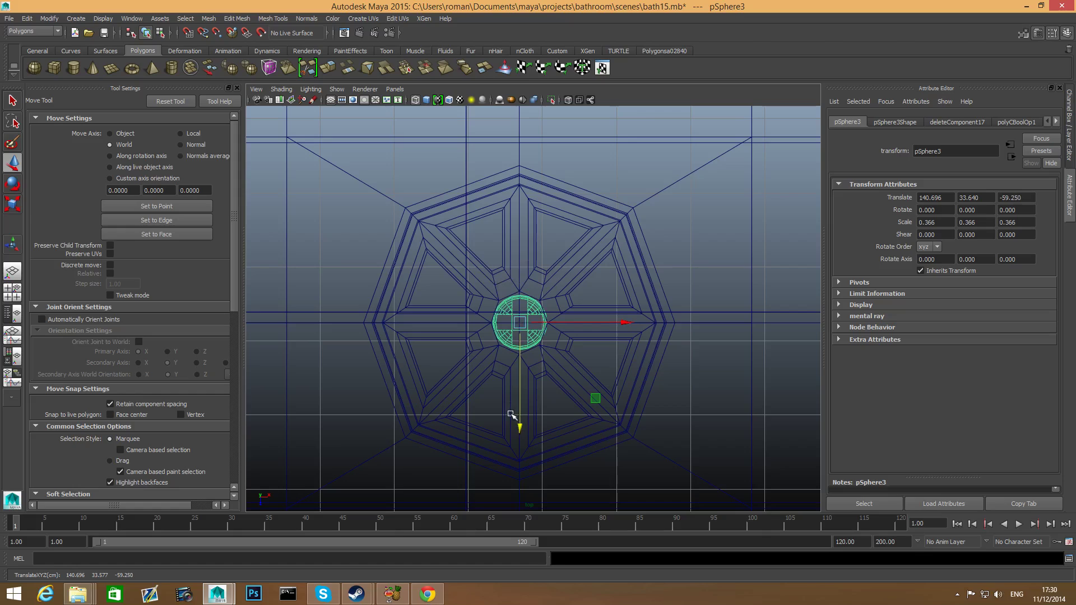
Step: Turn on the smooth mesh preview for the sink, then reselect the half sphere in the perspective view
click(542, 267)
key(3)
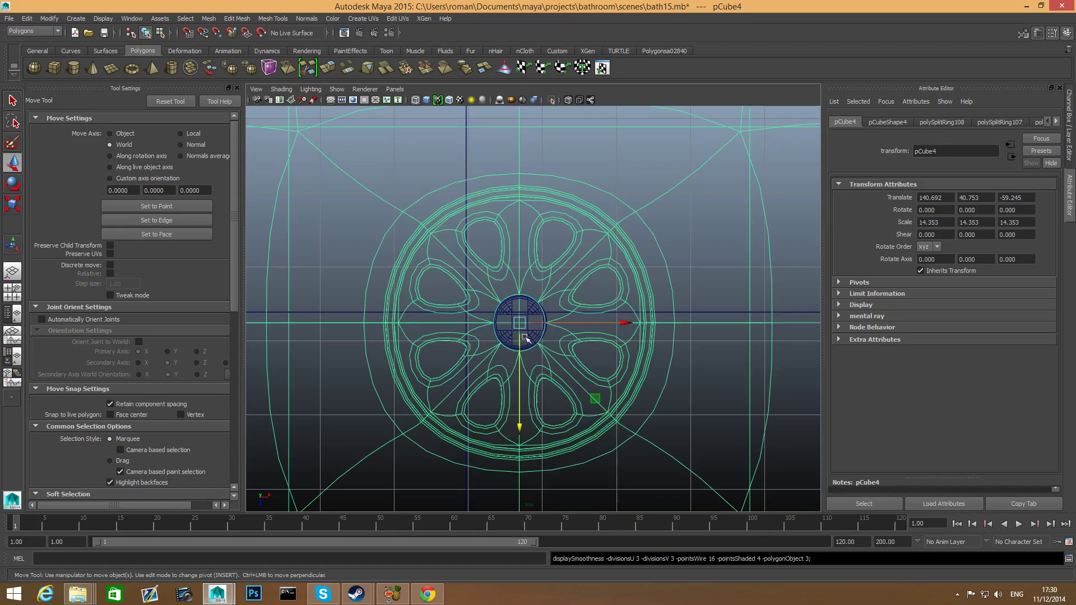
click(533, 338)
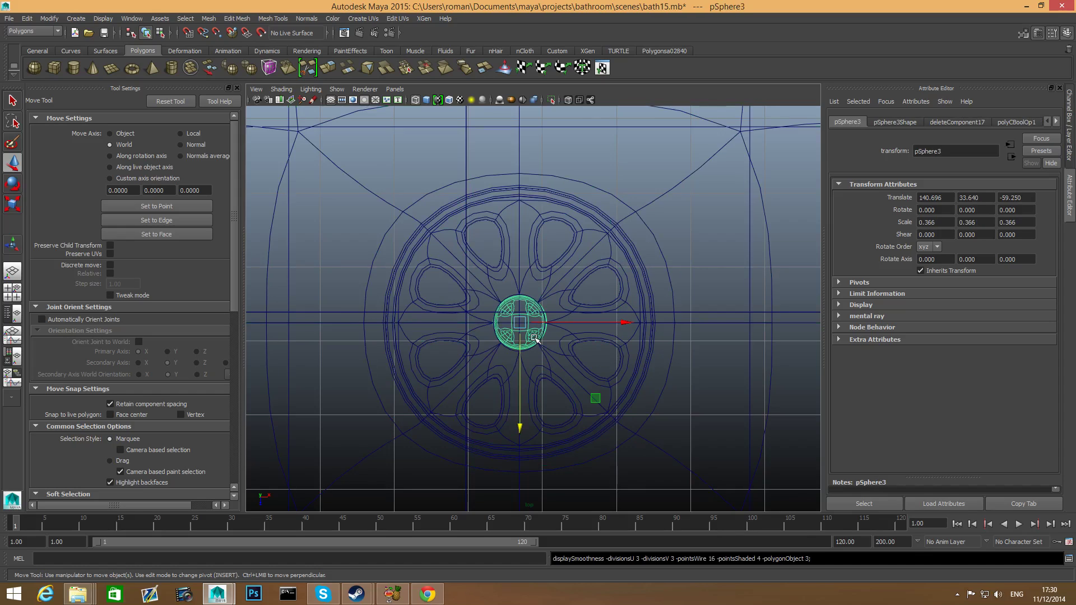
key(space)
key(space)
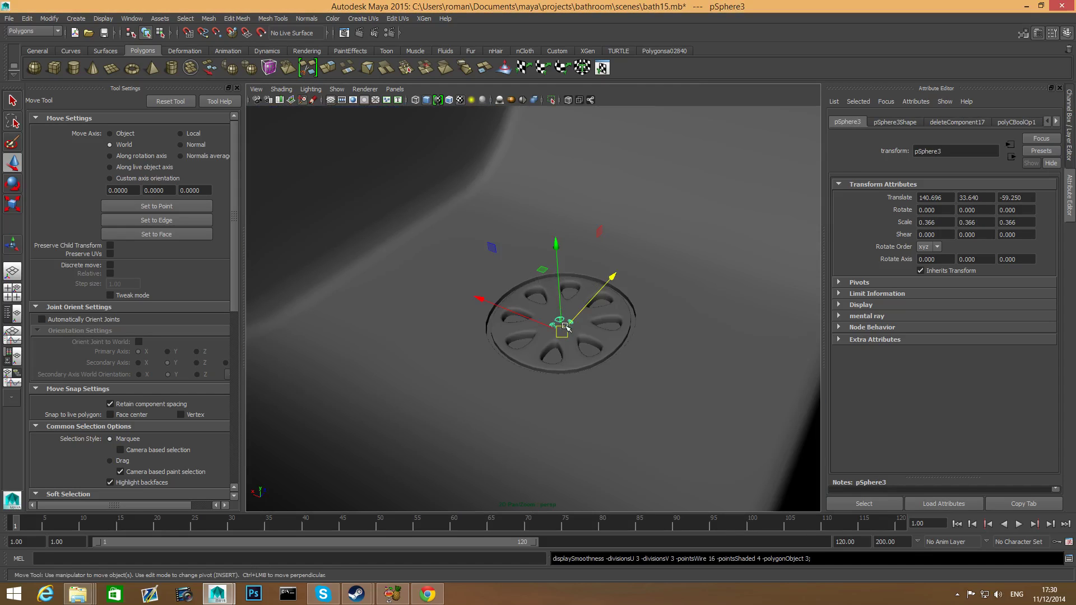
Step: Raise the half sphere to about Y 33.98 so that it protrudes from the grate, keeping it unsmoothed
drag(557, 243, 570, 230)
key(space)
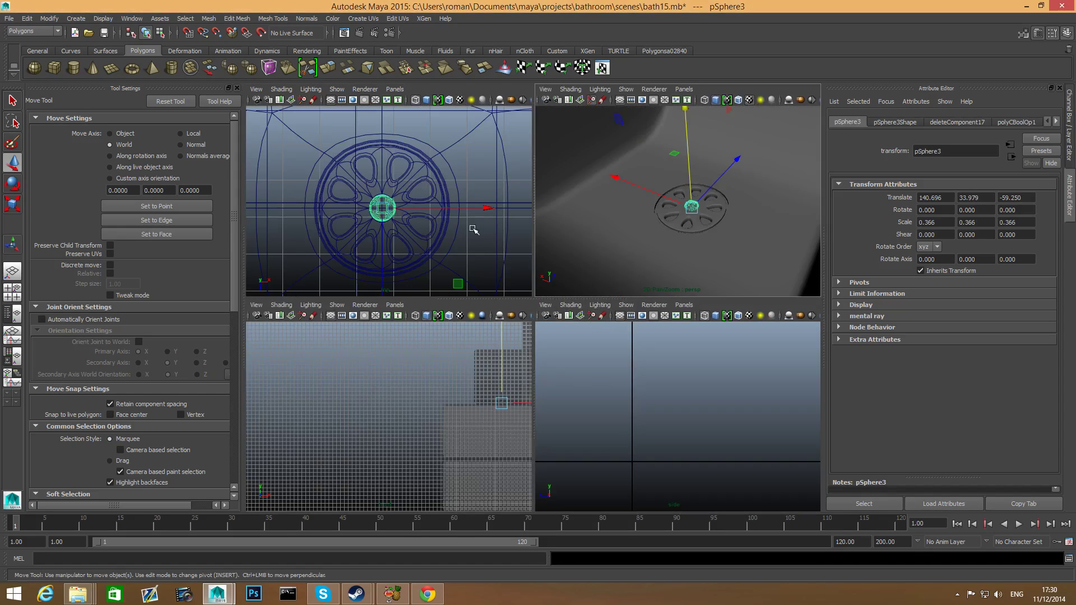
key(space)
key(1)
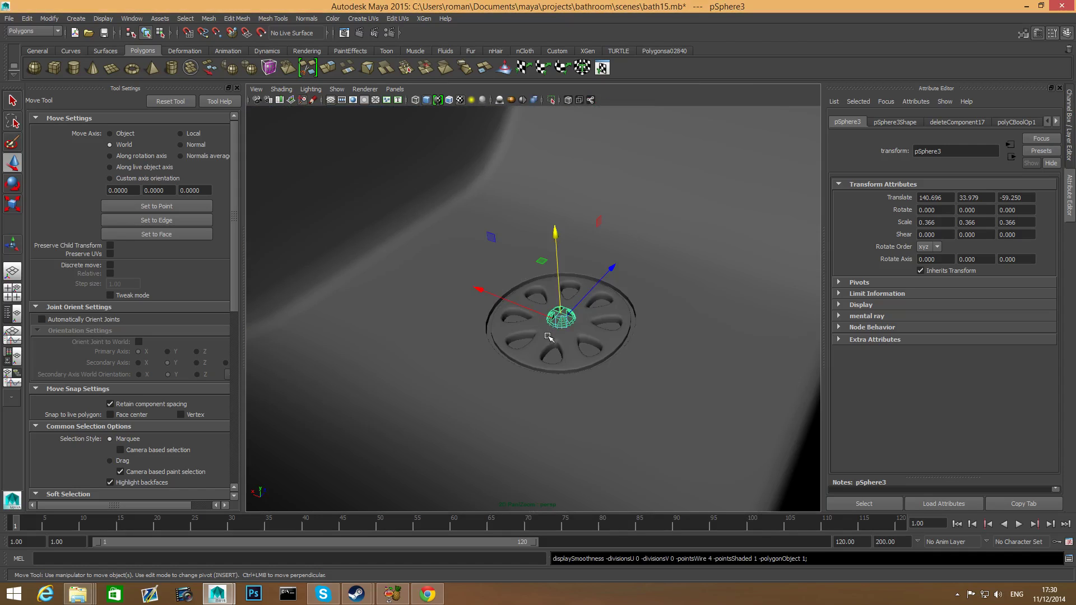
Step: Examine the smoothed sink and its drain from several angles, selecting the cabinet beneath it
key(space)
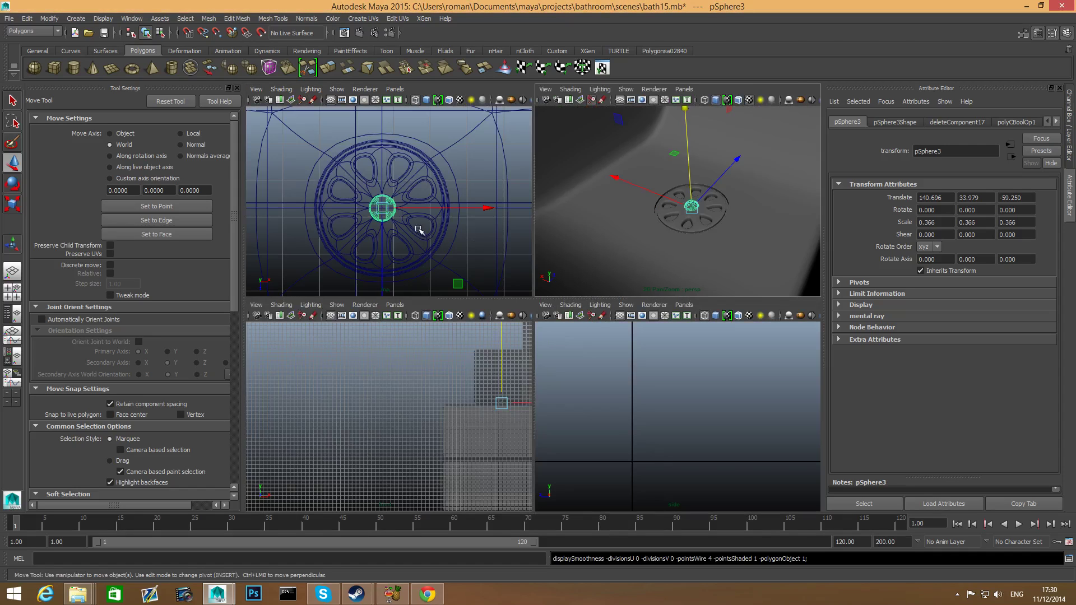
key(space)
scroll(651, 377, down, 5)
click(777, 345)
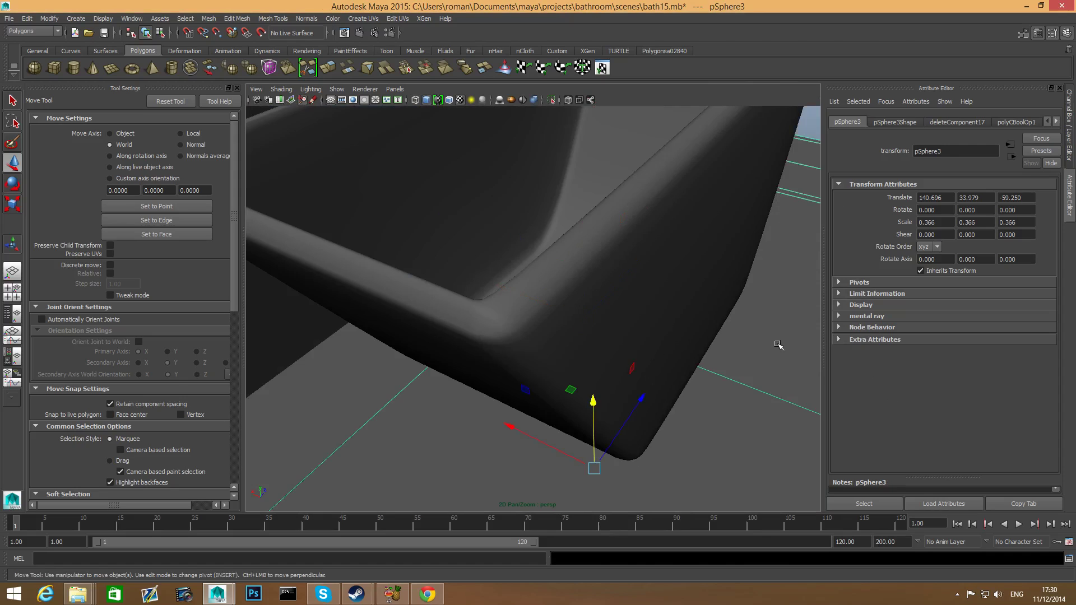
key(space)
alt+drag(637, 344, 485, 266)
alt+drag(561, 297, 624, 361)
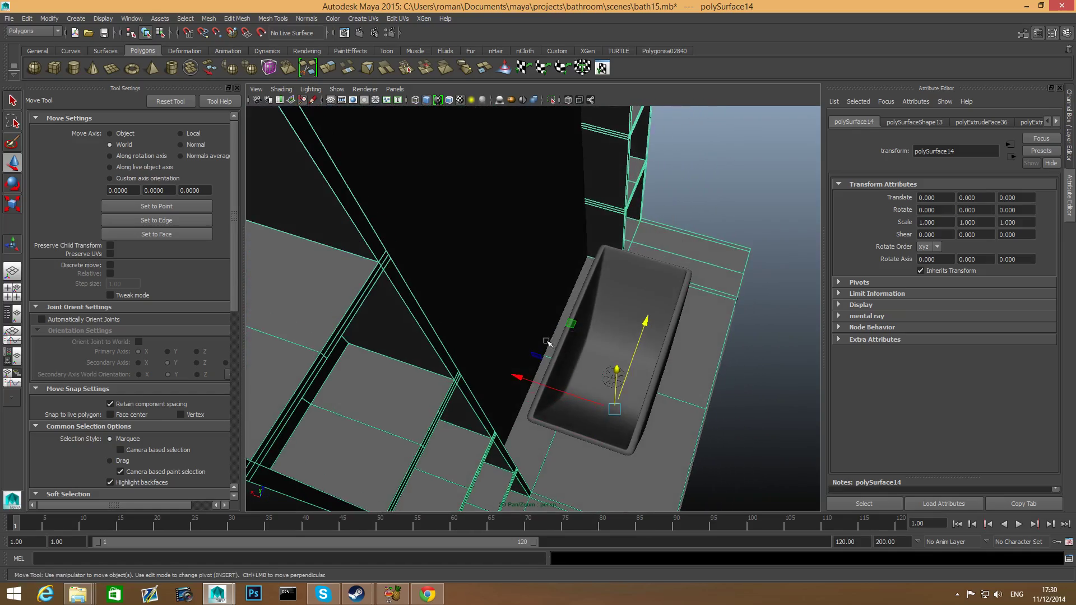
alt+drag(598, 322, 494, 293)
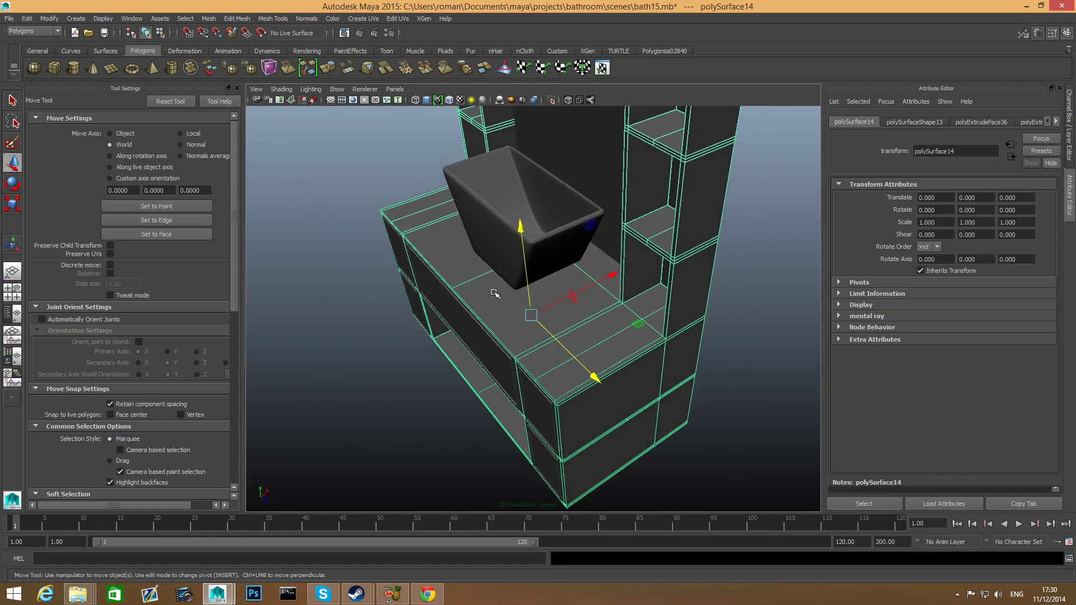
Step: Create a polygon cube and scale it uniformly to about 3.009
alt+drag(538, 332, 623, 340)
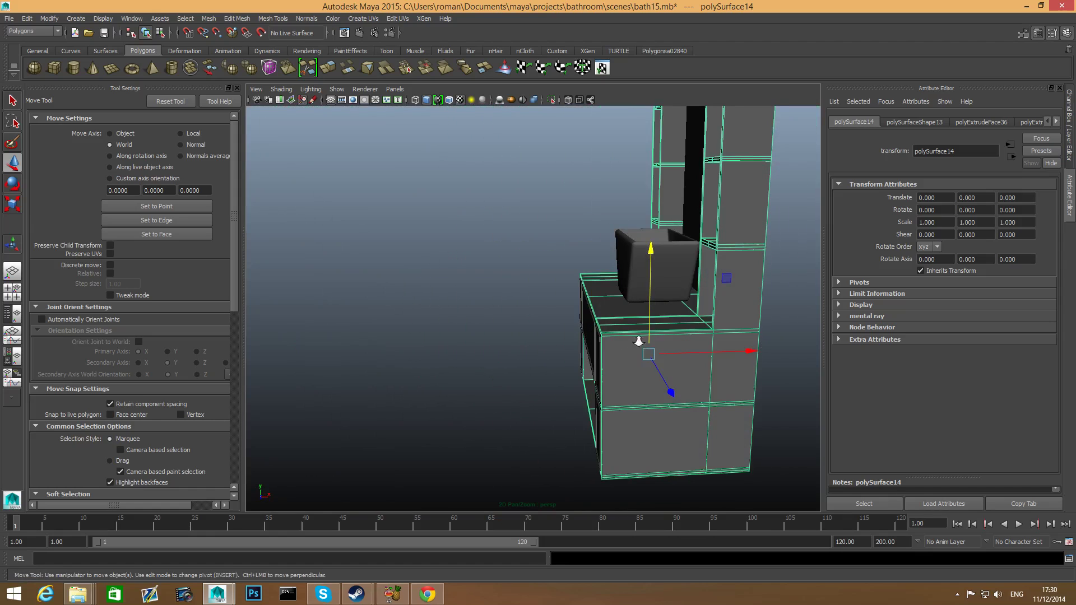
alt+right_drag(638, 342, 510, 334)
alt+drag(509, 334, 550, 341)
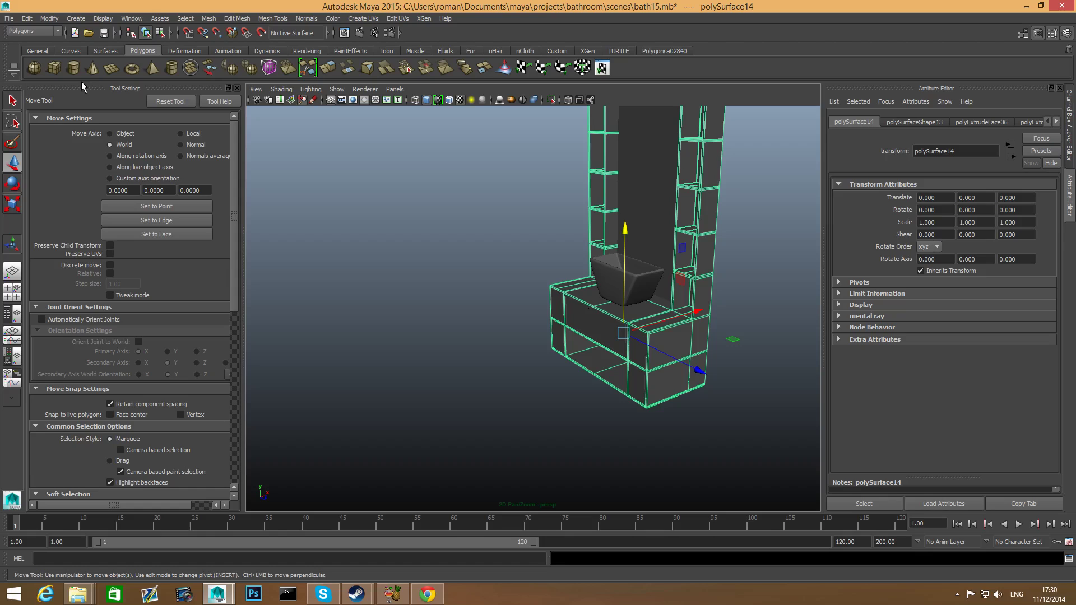
click(53, 67)
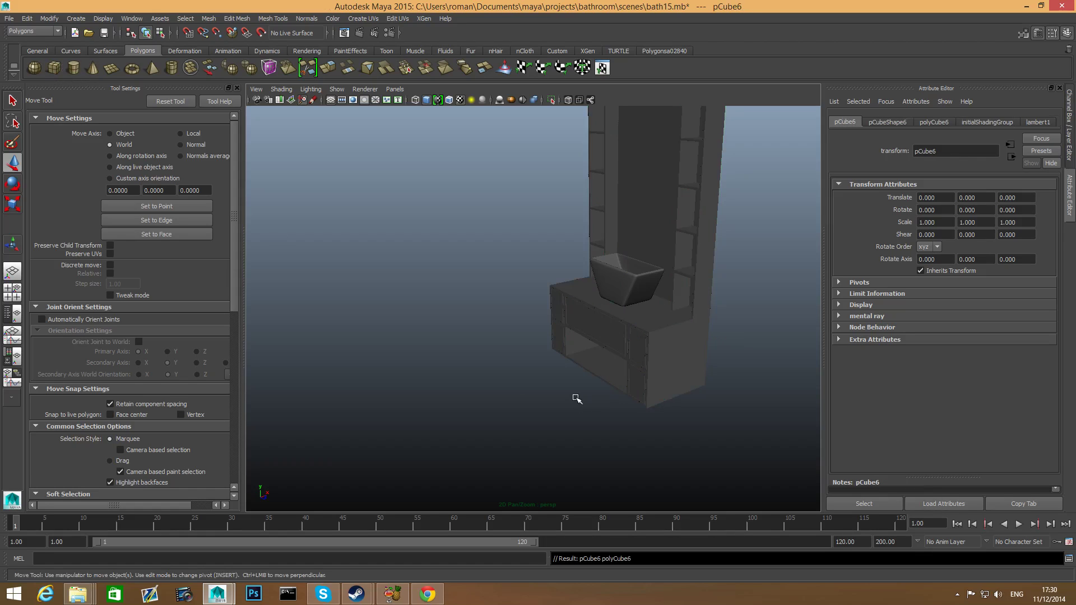
alt+right_drag(577, 399, 537, 402)
alt+middle_drag(510, 423, 541, 372)
alt+right_drag(477, 392, 526, 442)
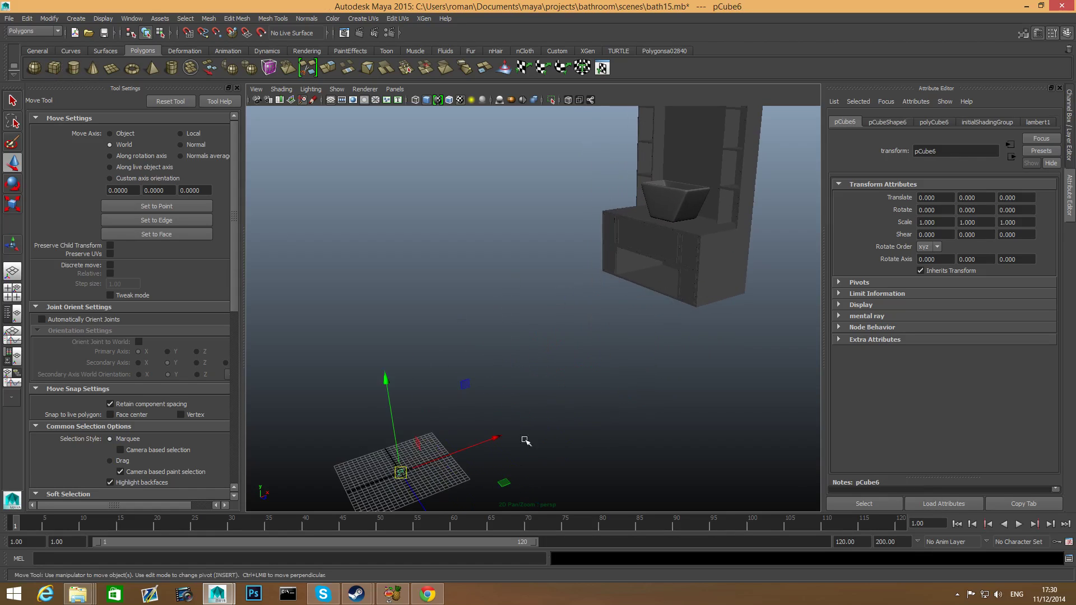
alt+middle_drag(527, 442, 616, 353)
alt+right_drag(393, 347, 459, 367)
key(r)
key(e)
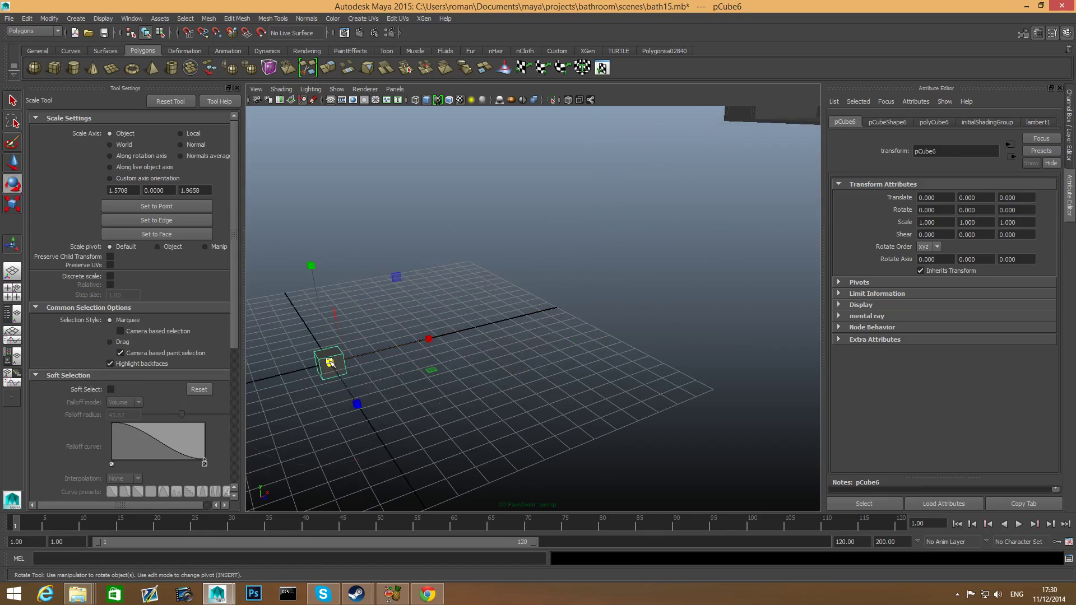
key(r)
drag(331, 363, 364, 364)
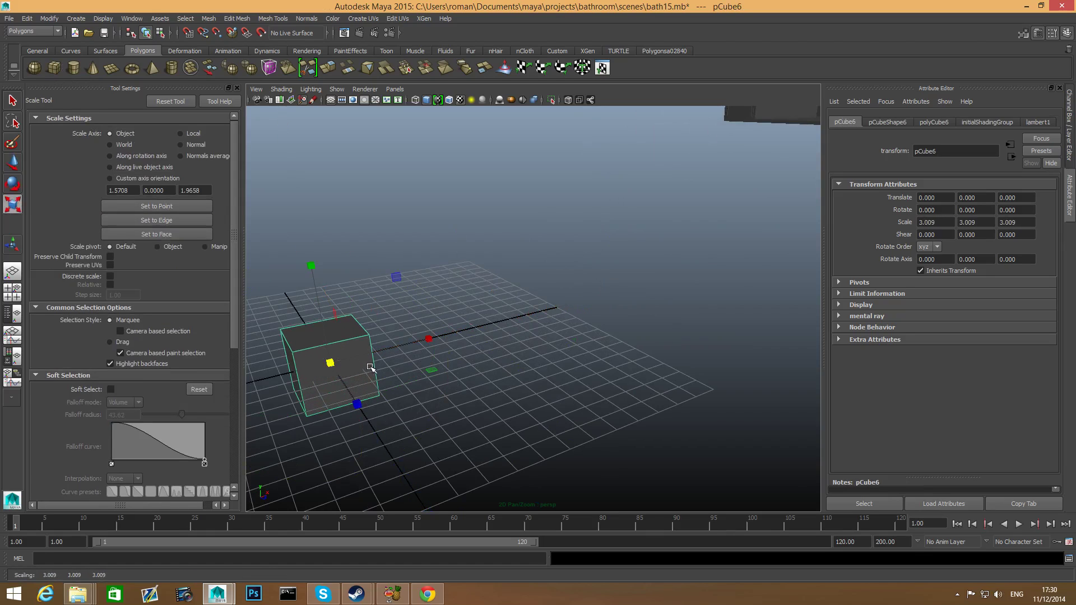
Step: Move the cube from the origin to the sink cabinet, at about X 145.920, Y 35.600 and Z -93.729
key(w)
drag(420, 341, 682, 303)
alt+middle_drag(676, 302, 459, 416)
alt+right_drag(588, 388, 348, 425)
alt+drag(348, 425, 802, 343)
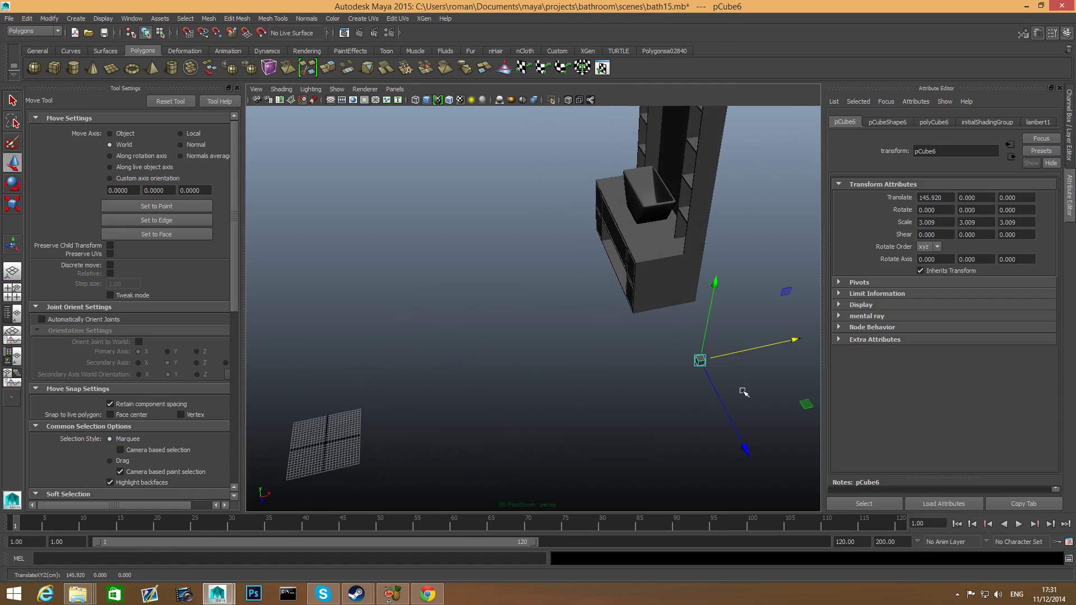
drag(740, 443, 655, 269)
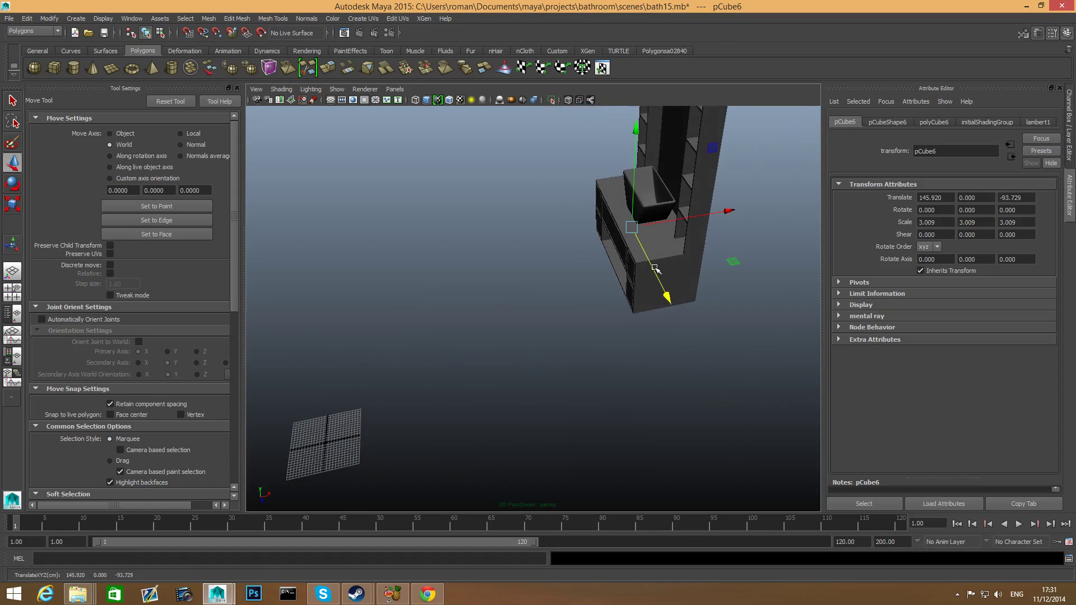
drag(636, 132, 646, 58)
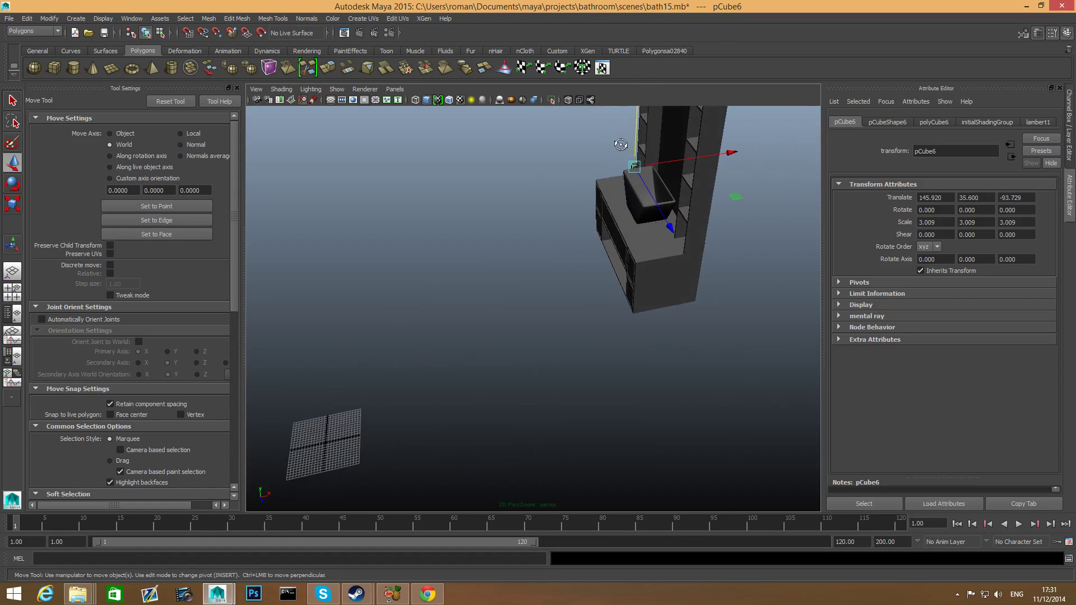
Step: Position the cube on the countertop behind the middle of the sink, at about X 150.580 and Z -58.988
alt+drag(620, 144, 700, 128)
alt+middle_drag(558, 255, 567, 386)
alt+right_drag(566, 387, 802, 466)
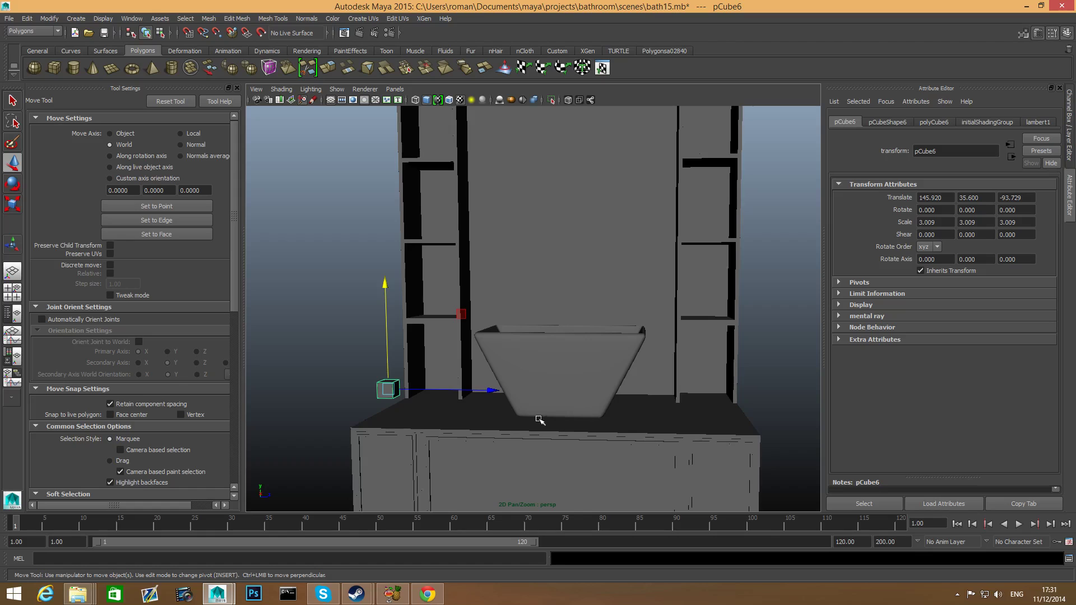
drag(489, 386, 677, 431)
alt+drag(677, 431, 591, 448)
alt+middle_drag(656, 432, 515, 491)
alt+drag(515, 491, 565, 533)
mouse_move(593, 297)
mouse_down()
mouse_move(617, 285)
mouse_move(603, 331)
mouse_move(601, 313)
mouse_up()
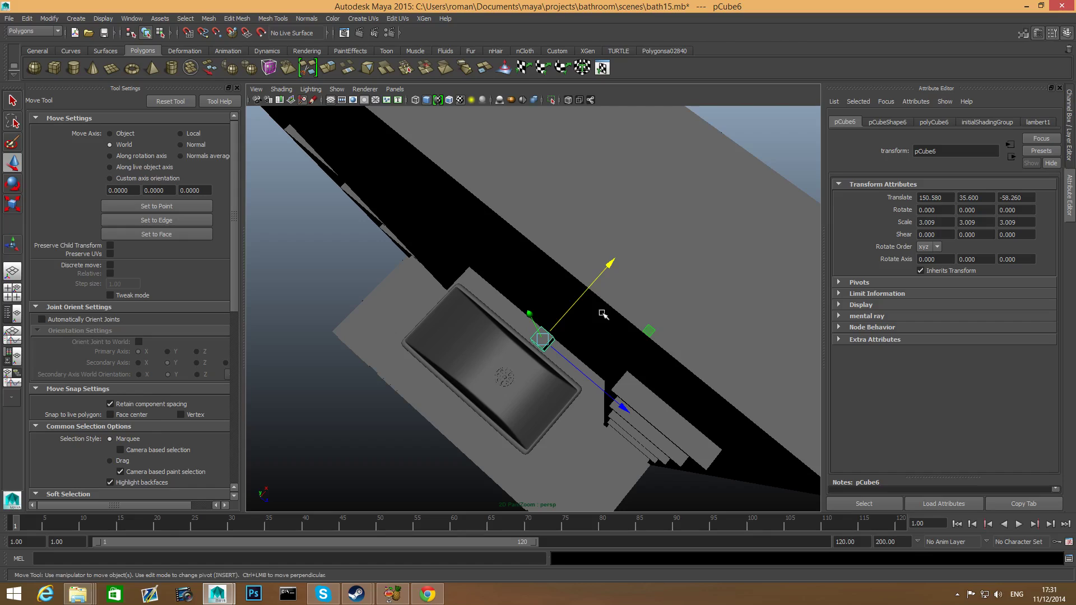
drag(610, 264, 610, 264)
alt+drag(596, 329, 641, 346)
alt+middle_drag(641, 346, 687, 313)
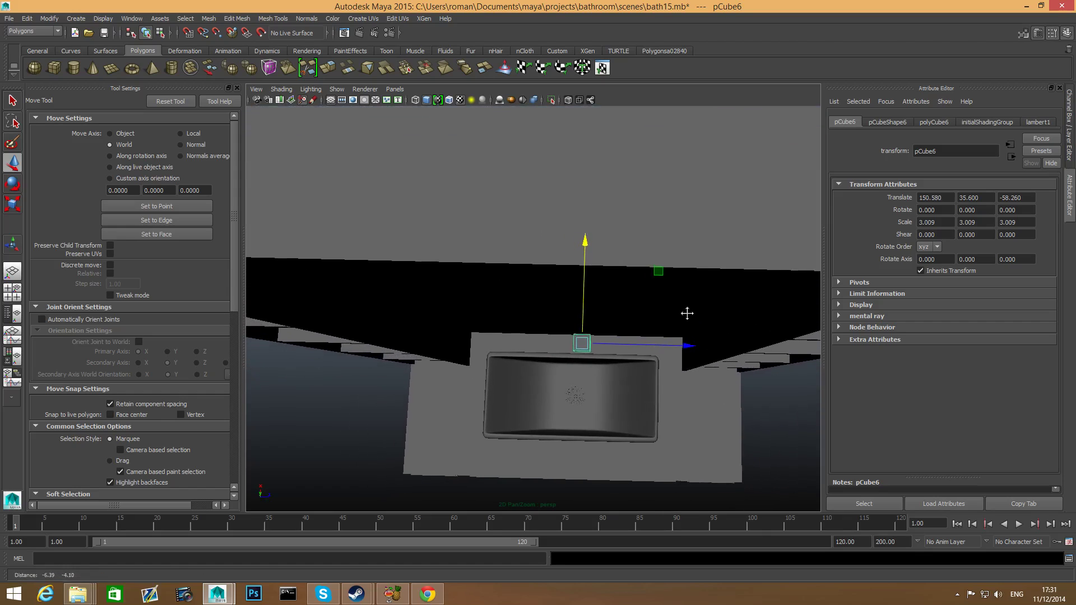
drag(684, 342, 683, 342)
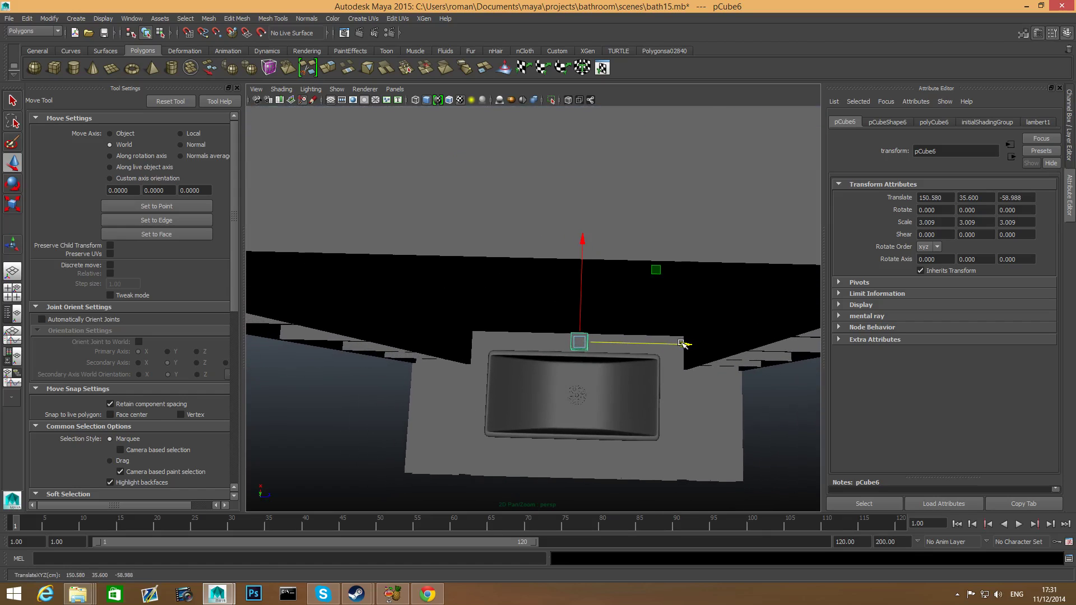
Step: Align the cube with the cabinet's centre line in the top view by moving it to about Z -59.425
click(12, 292)
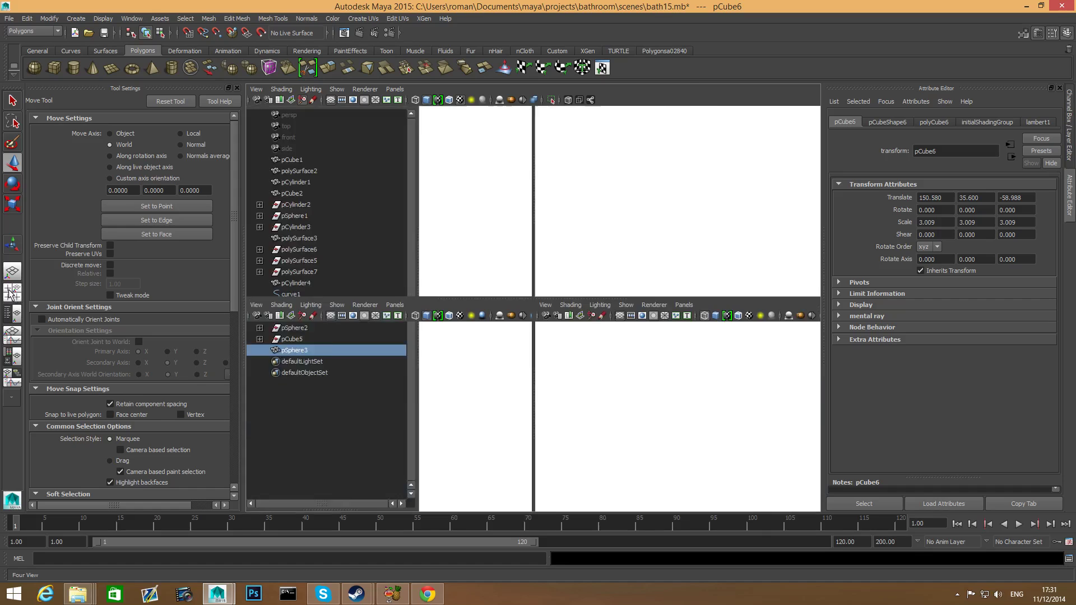
key(space)
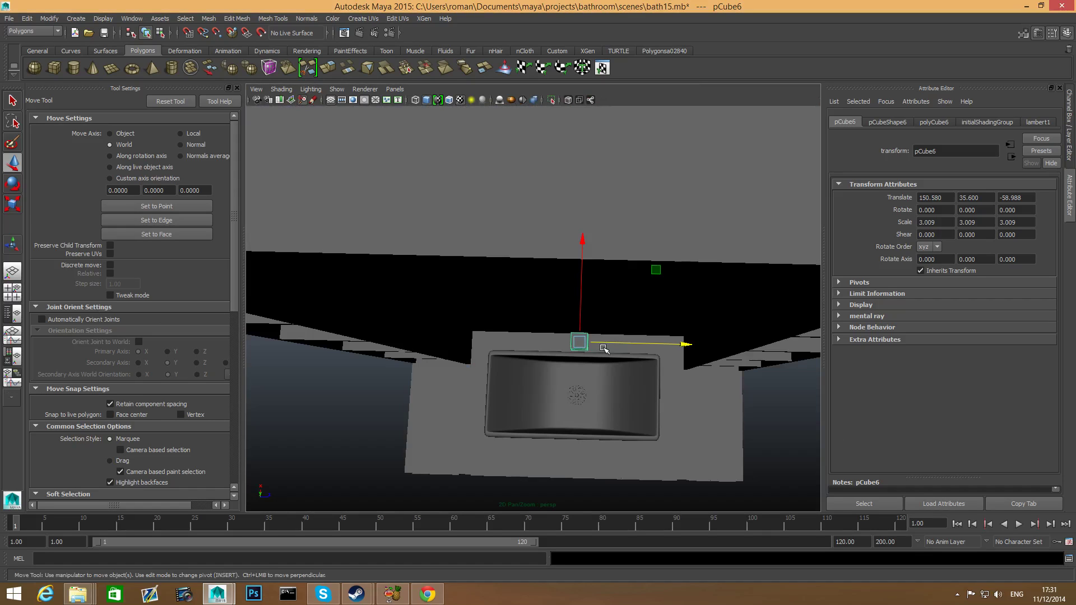
key(space)
key(space)
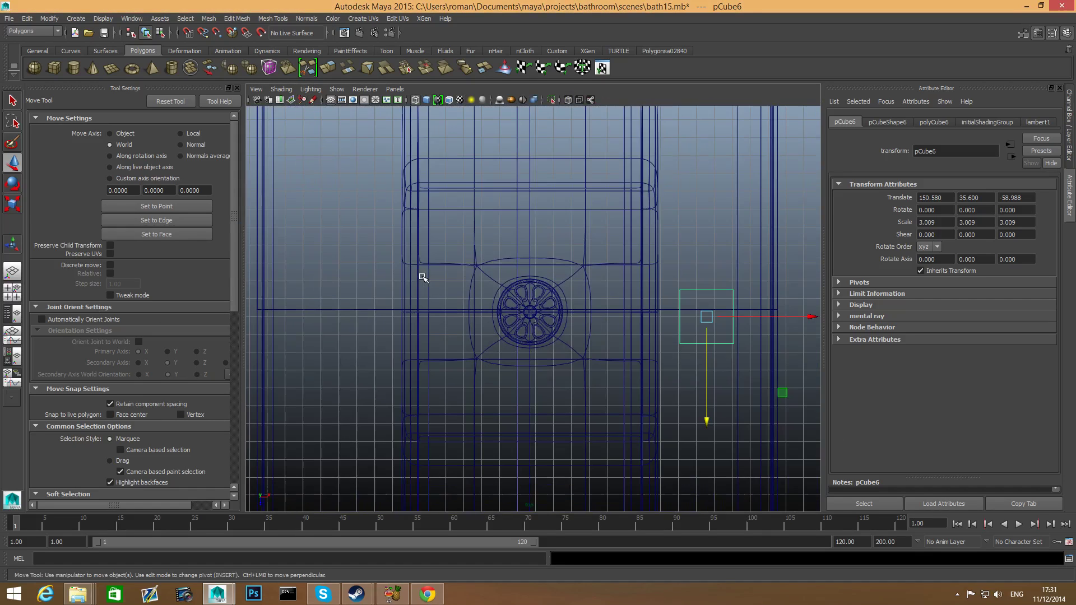
alt+middle_drag(511, 293, 419, 288)
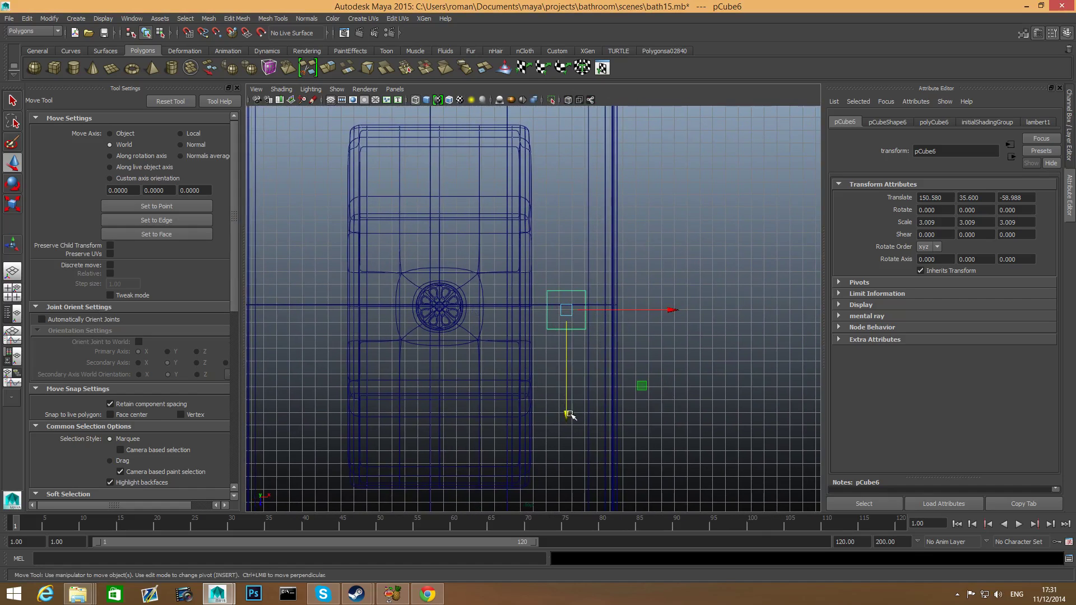
drag(569, 415, 567, 408)
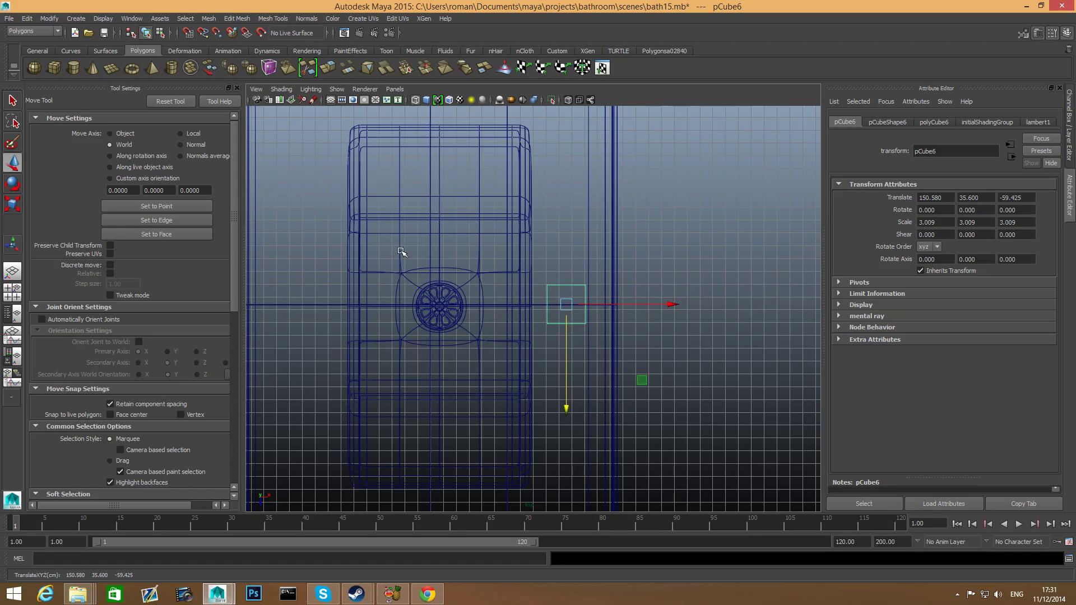
Step: Shift the sink and drain parts together until the half sphere is at about Z -59.381, and move the cube to about X 150.099
click(448, 326)
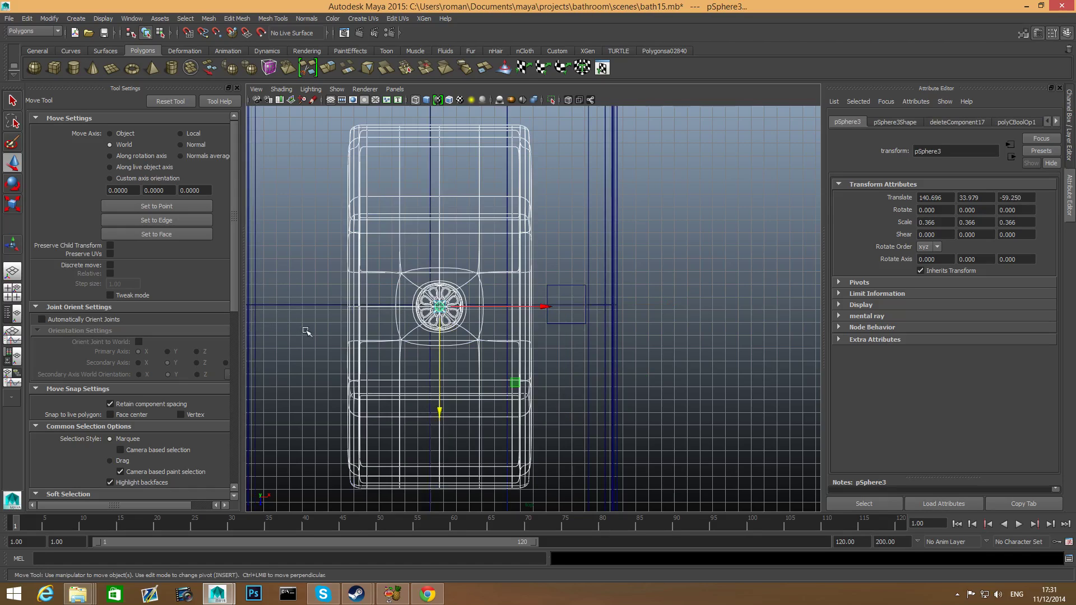
drag(437, 412, 441, 410)
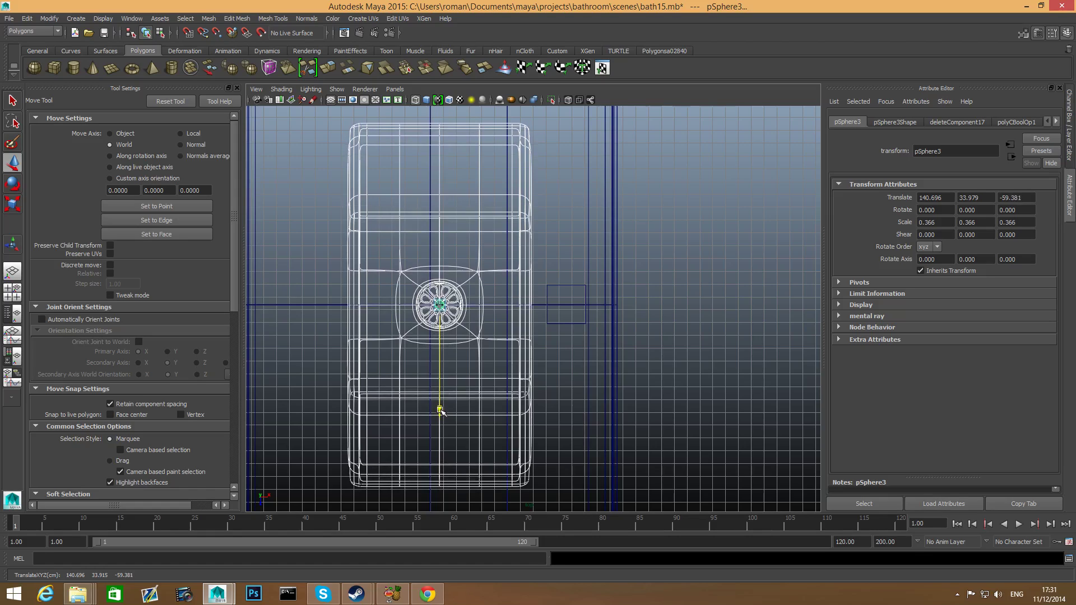
click(565, 289)
drag(670, 306, 664, 305)
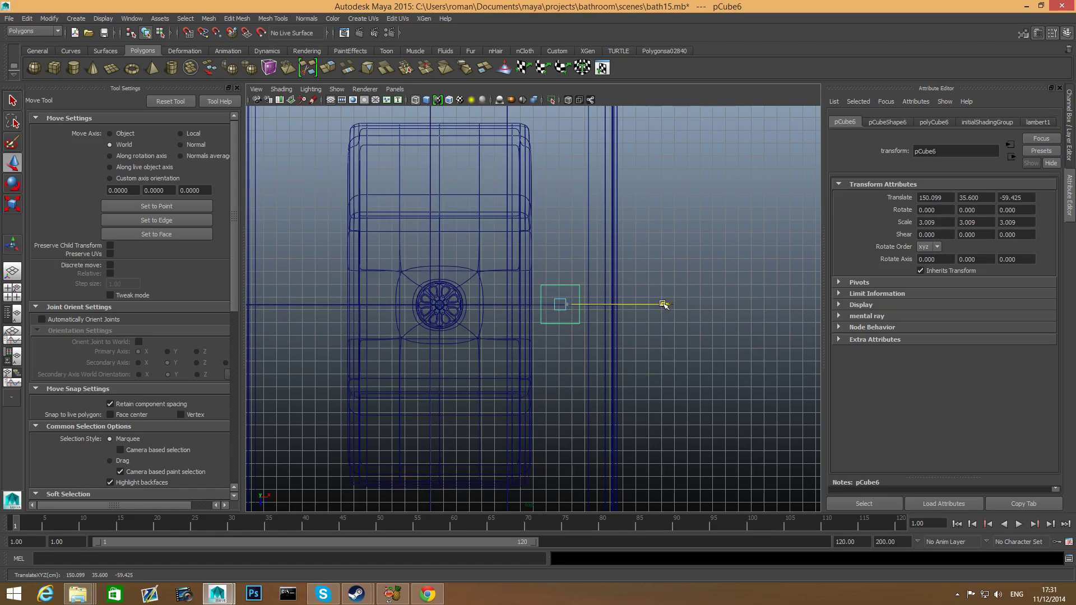
key(space)
key(space)
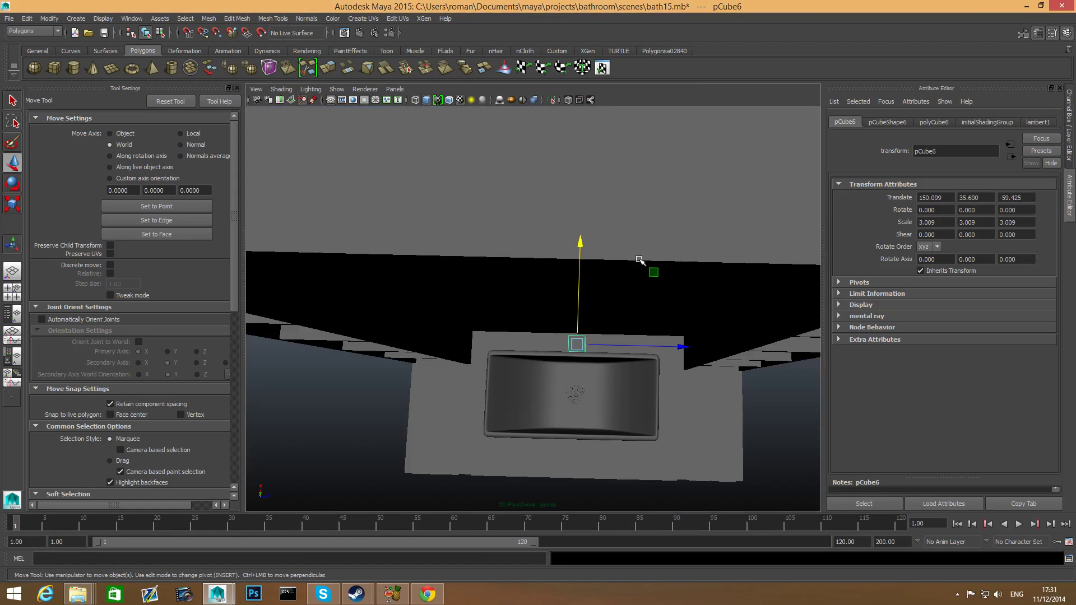
Step: Isolate the cube in the perspective view and frame it closely
alt+drag(610, 298, 606, 357)
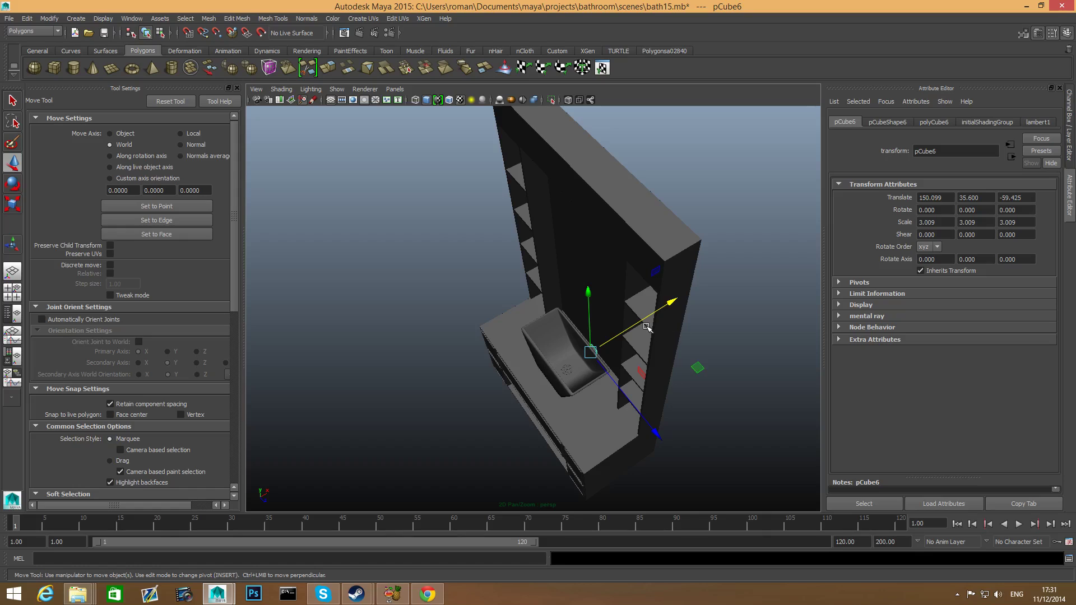
key(ctrl+1)
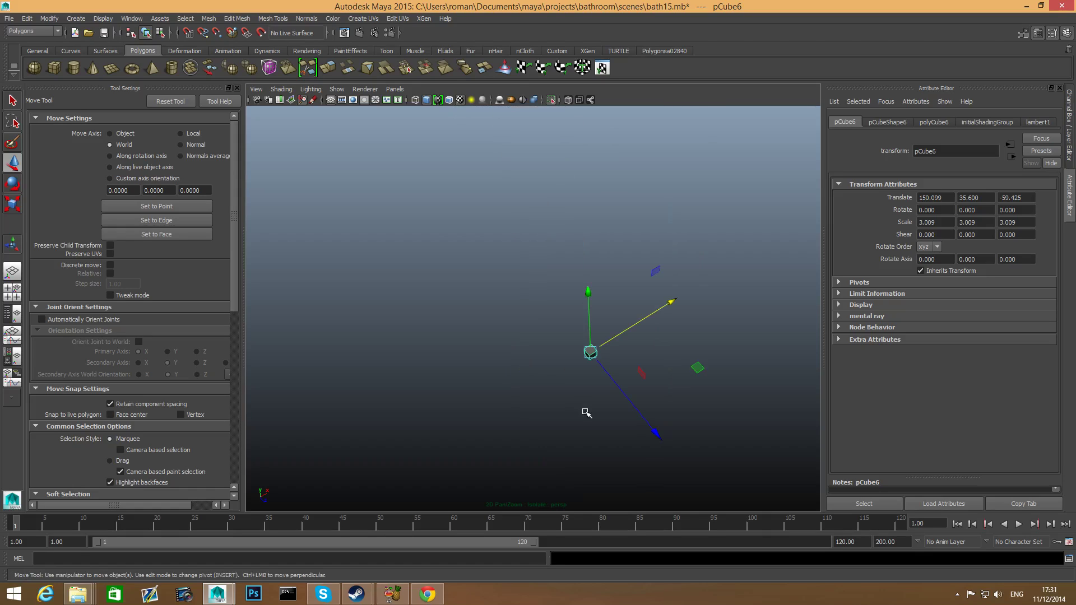
alt+right_drag(551, 361, 611, 381)
alt+drag(600, 387, 661, 373)
alt+middle_drag(598, 398, 612, 300)
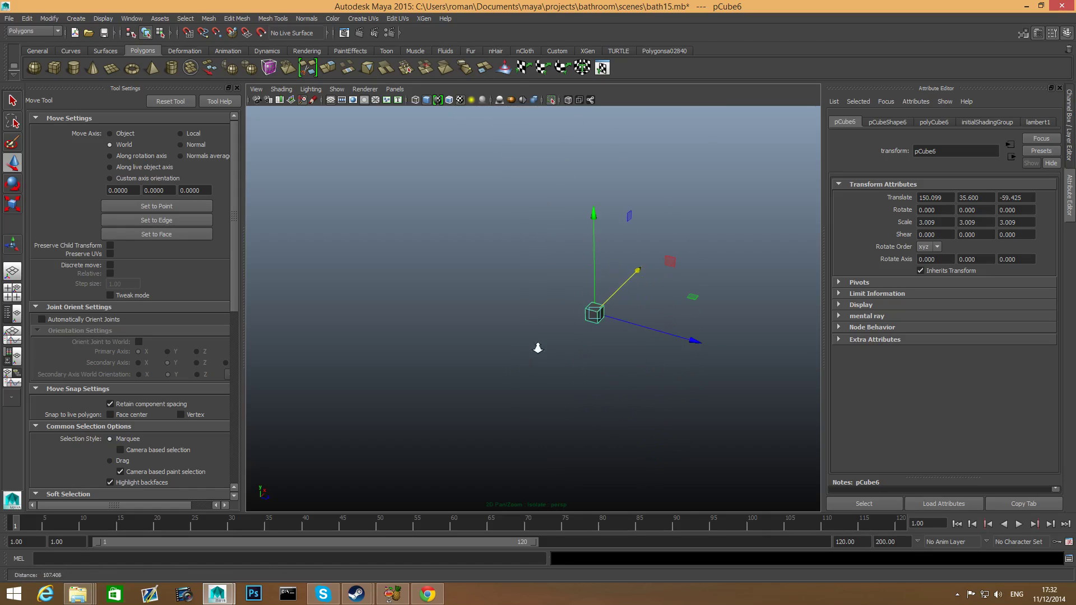
alt+right_drag(538, 348, 771, 392)
Step: Extrude the cube's top face upward by about 32.505 with 9 divisions to form a tall column
right_drag(582, 303, 628, 305)
click(581, 292)
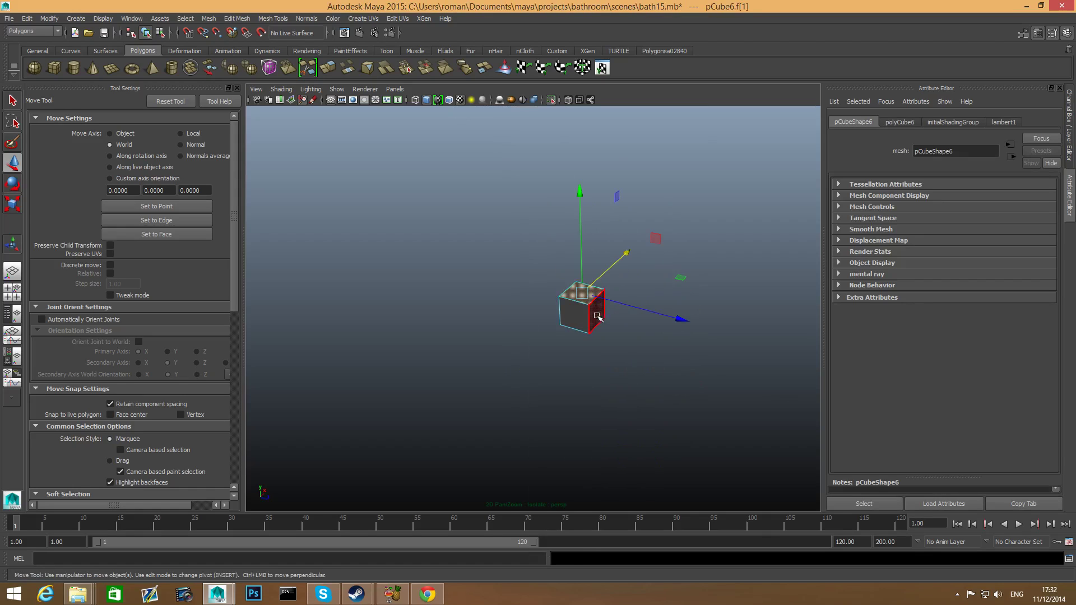
click(328, 68)
alt+middle_drag(742, 310, 727, 358)
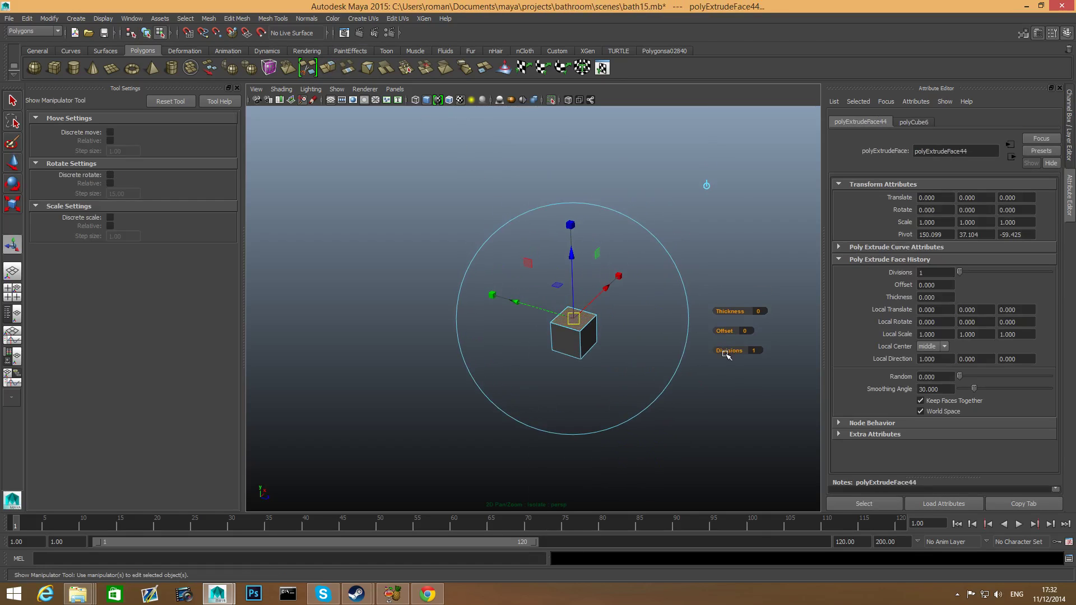
alt+drag(728, 357, 677, 343)
drag(677, 299, 677, 48)
alt+middle_drag(697, 175, 634, 321)
alt+middle_drag(745, 281, 645, 312)
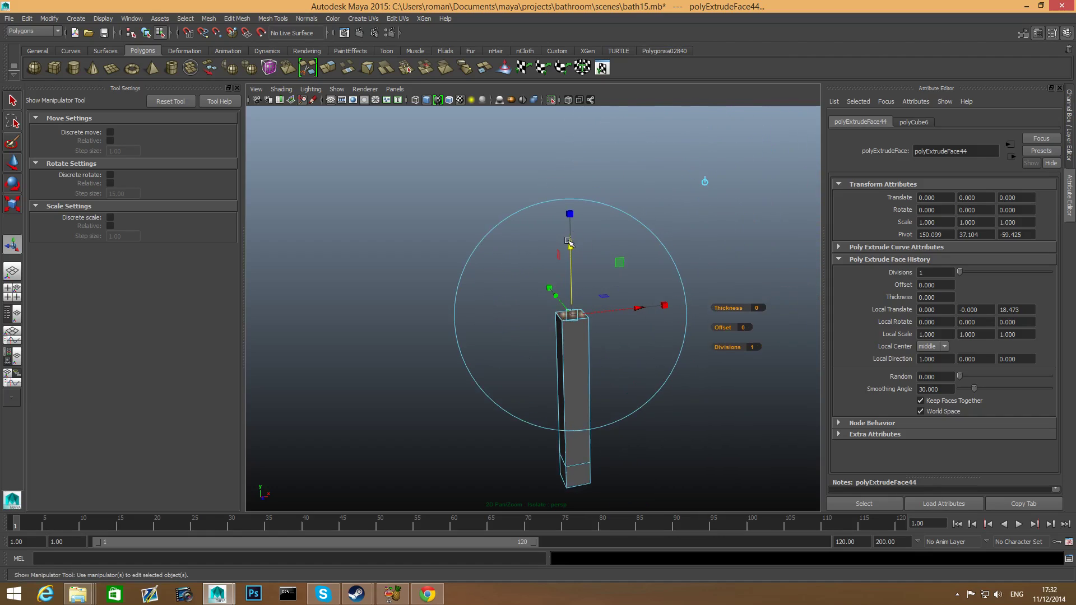
drag(569, 242, 568, 112)
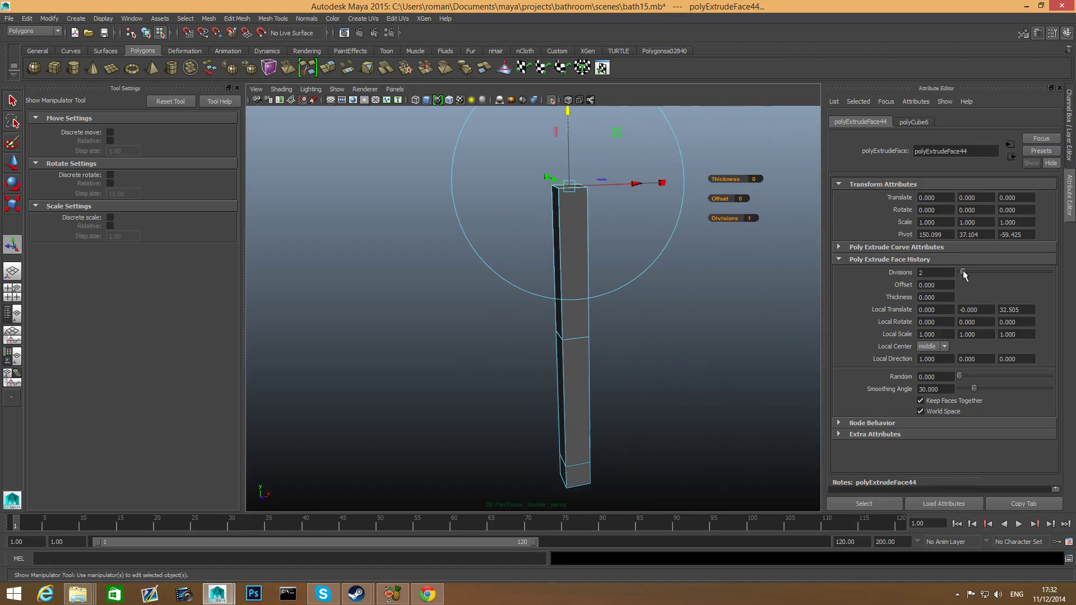
drag(964, 274, 991, 279)
alt+middle_drag(773, 281, 749, 317)
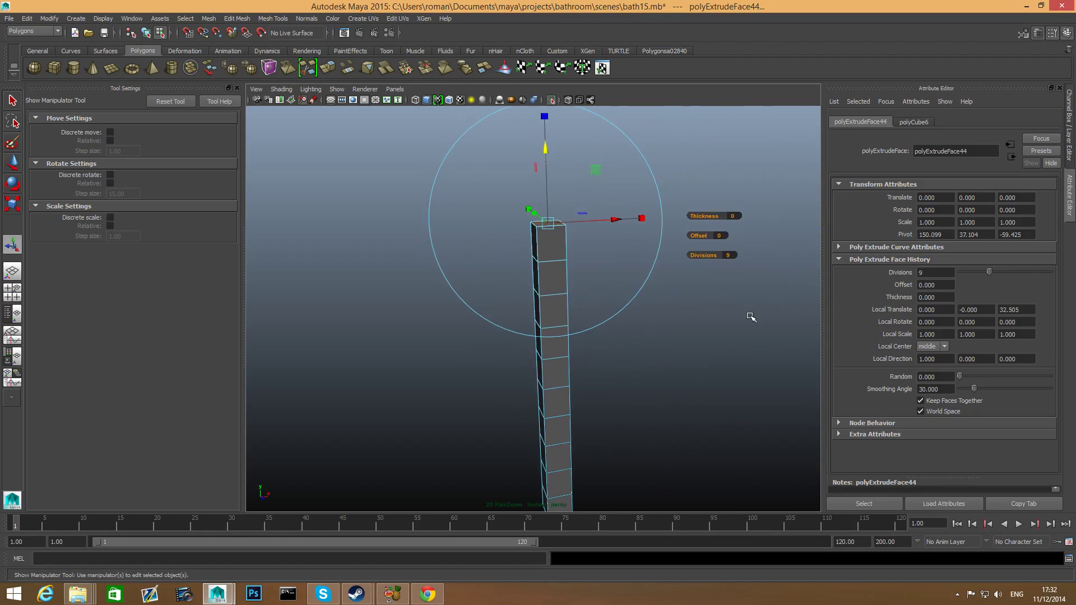
Step: Tilt the column's top face towards the sink side and shift it to about X 149.043 and Y 69.032
alt+drag(749, 317, 723, 316)
key(e)
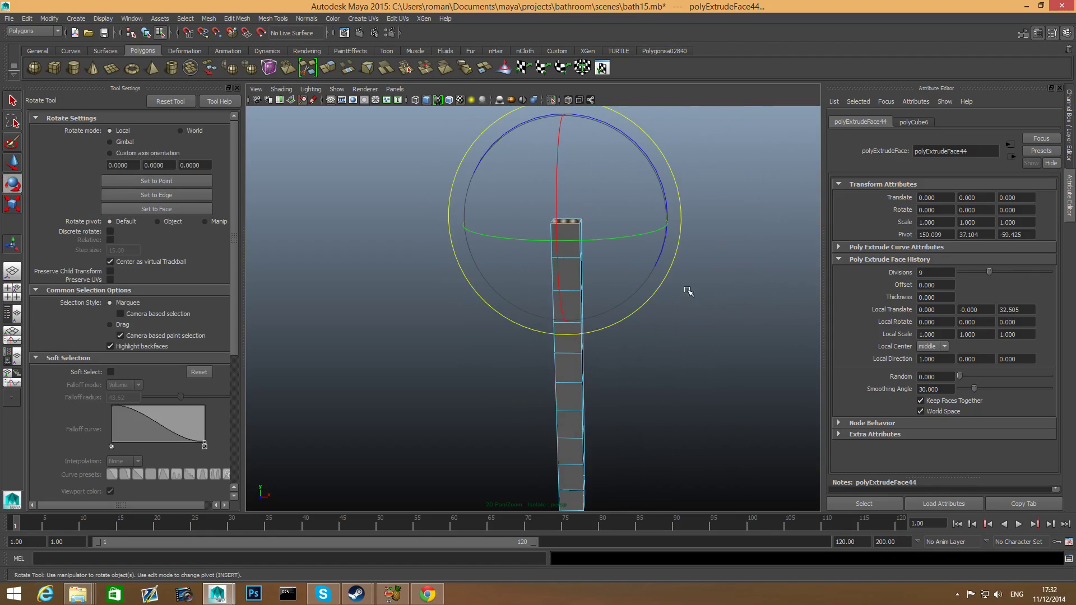
drag(661, 173, 633, 168)
key(w)
drag(673, 228, 725, 283)
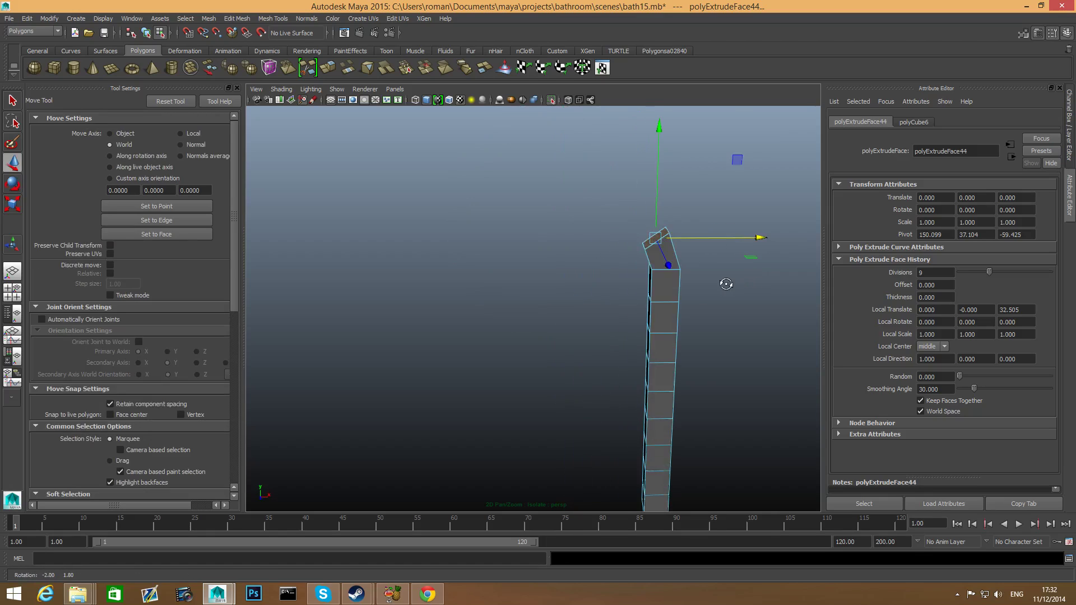
Step: Extrude the column's angled end face by about 4.180 and tilt the new face further towards the sink side
click(330, 69)
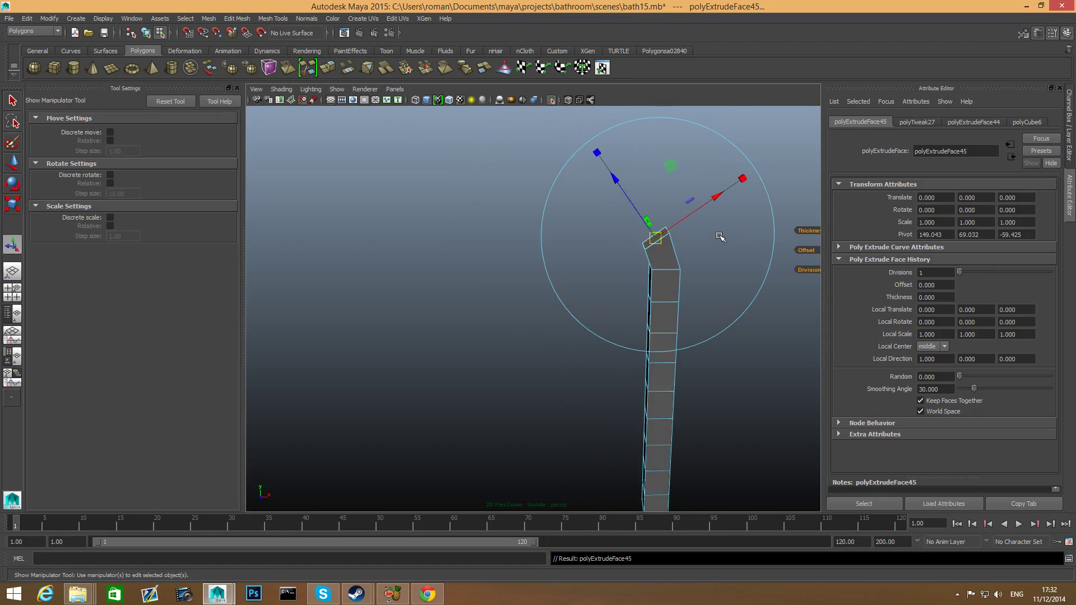
drag(618, 179, 595, 147)
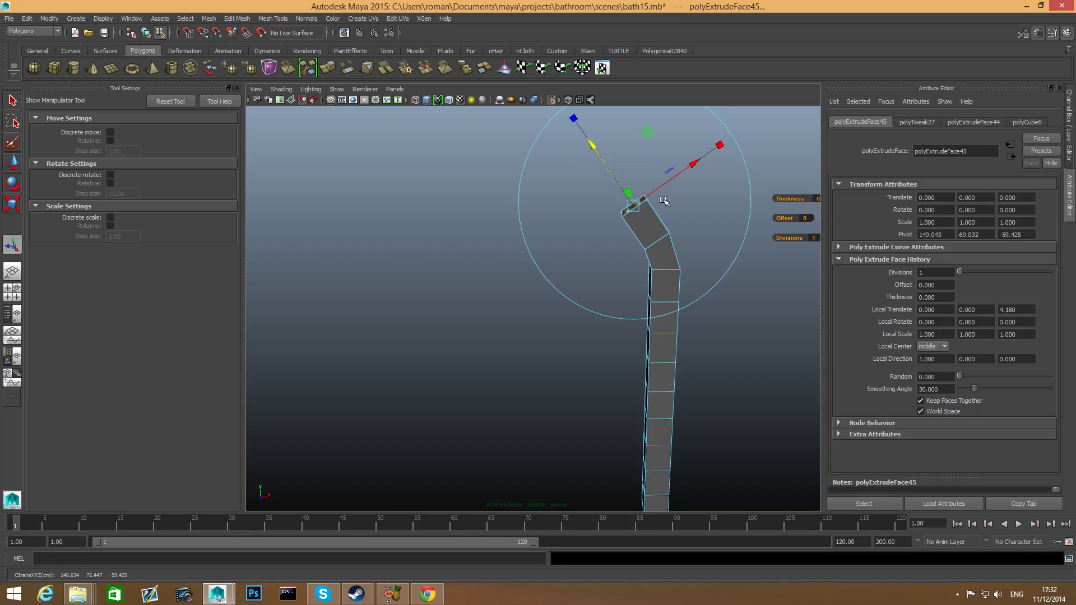
key(r)
key(e)
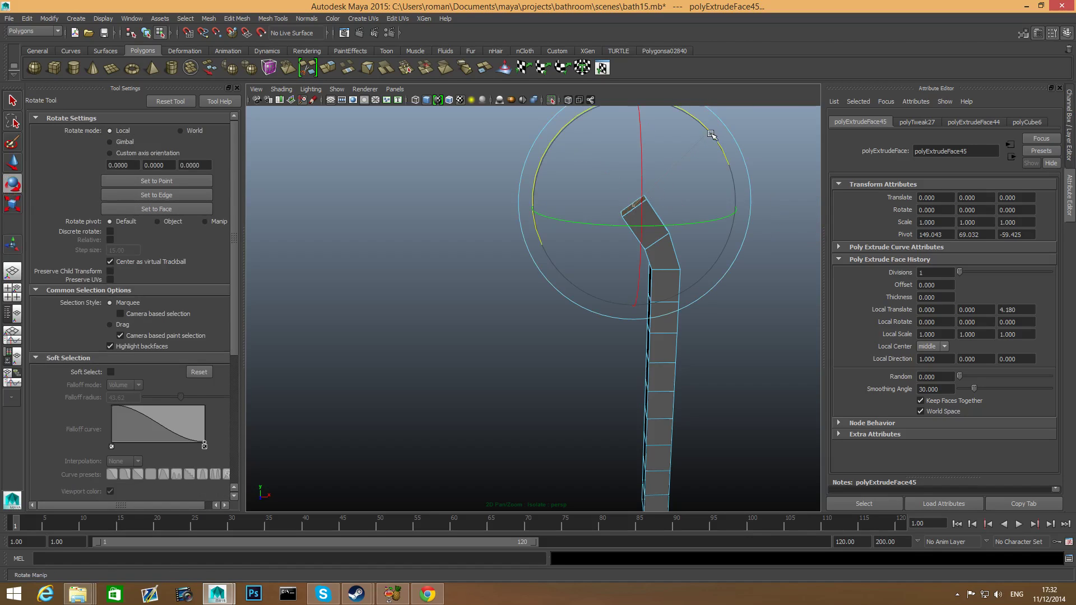
drag(680, 121, 795, 339)
Step: Lower the tilted end face to about Y 71.492 and widen it along Z
key(w)
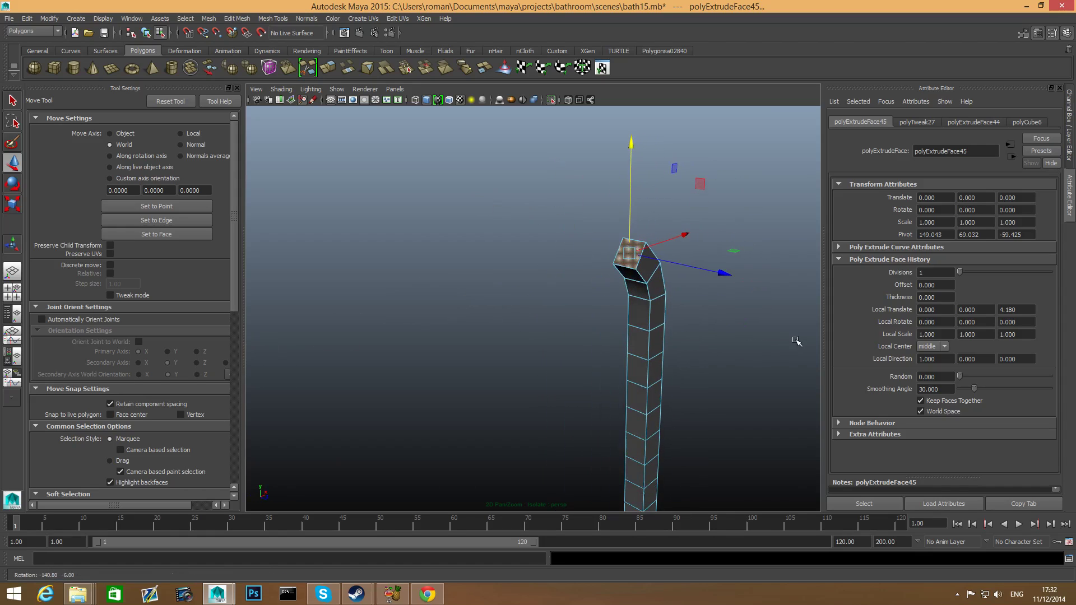
mouse_move(664, 304)
alt+mouse_down()
mouse_move(666, 289)
mouse_move(658, 319)
alt+mouse_up()
key(r)
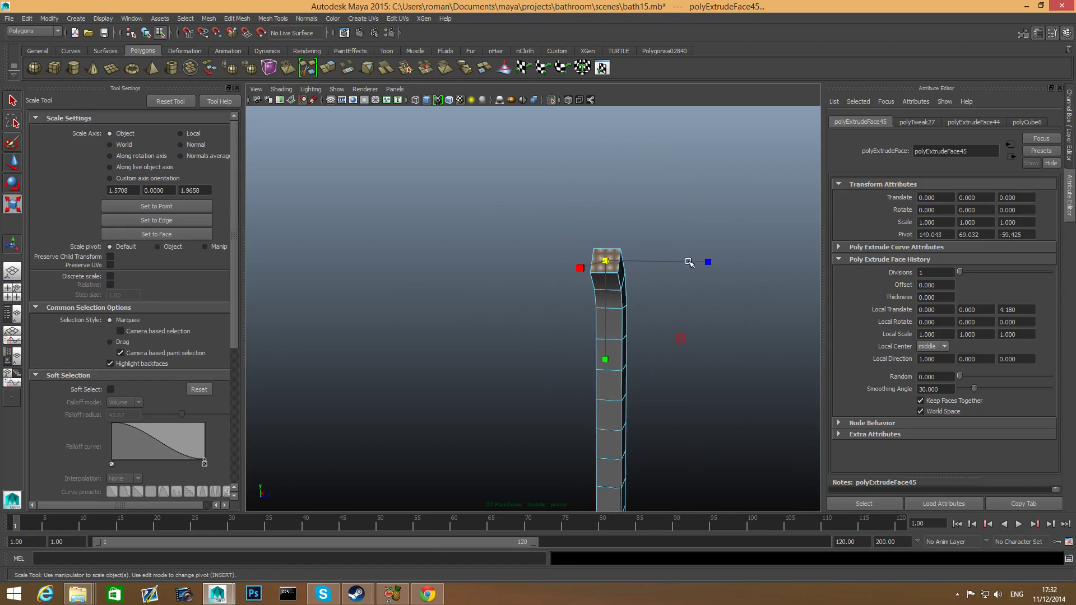
drag(706, 261, 579, 278)
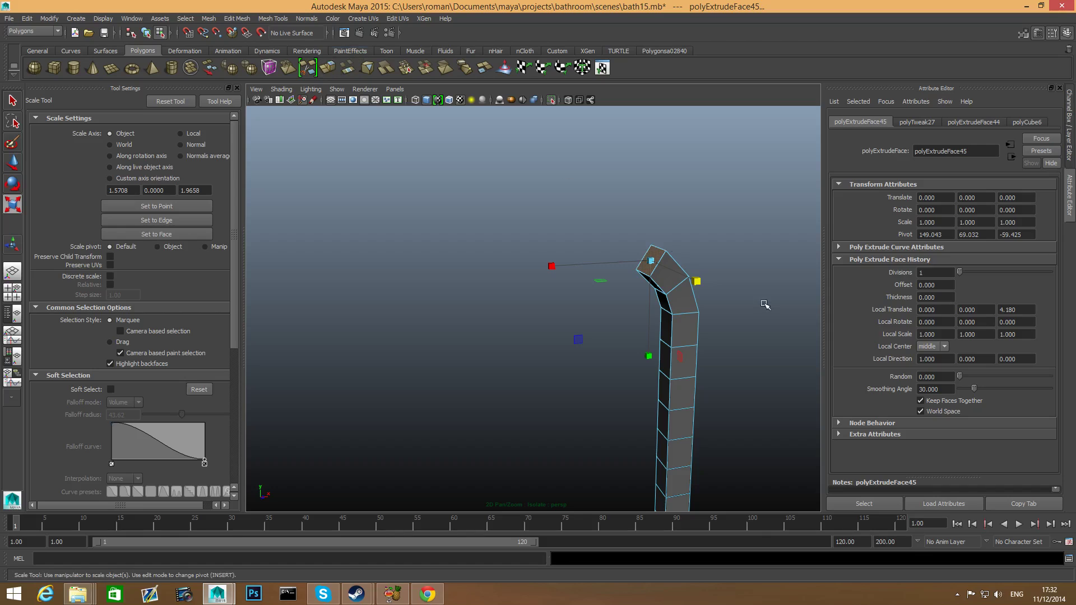
Step: Extrude the end face by about 2.009 and widen it with a local Y scale of about 1.288
key(ctrl+e)
drag(596, 222, 577, 216)
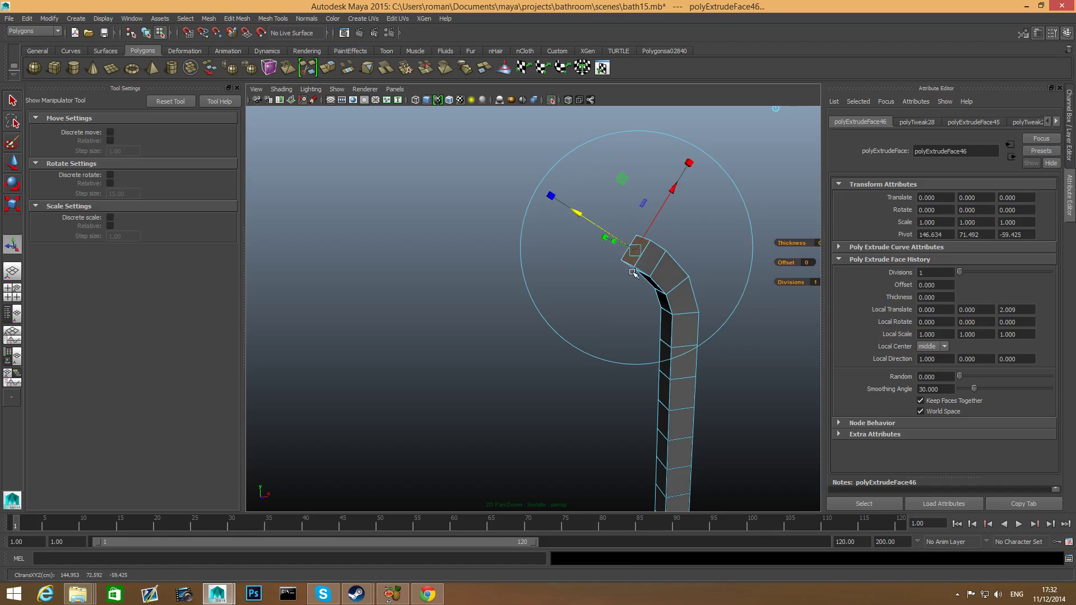
alt+drag(635, 273, 749, 247)
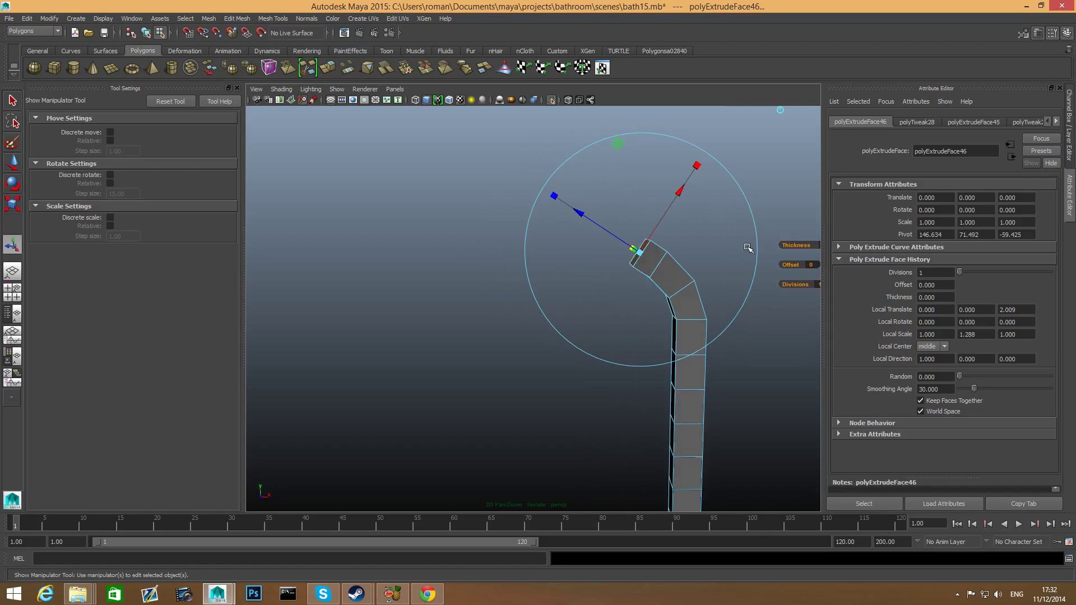
Step: Rotate the end face closer to vertical and shift it to about X 144.111
key(e)
drag(613, 156, 622, 155)
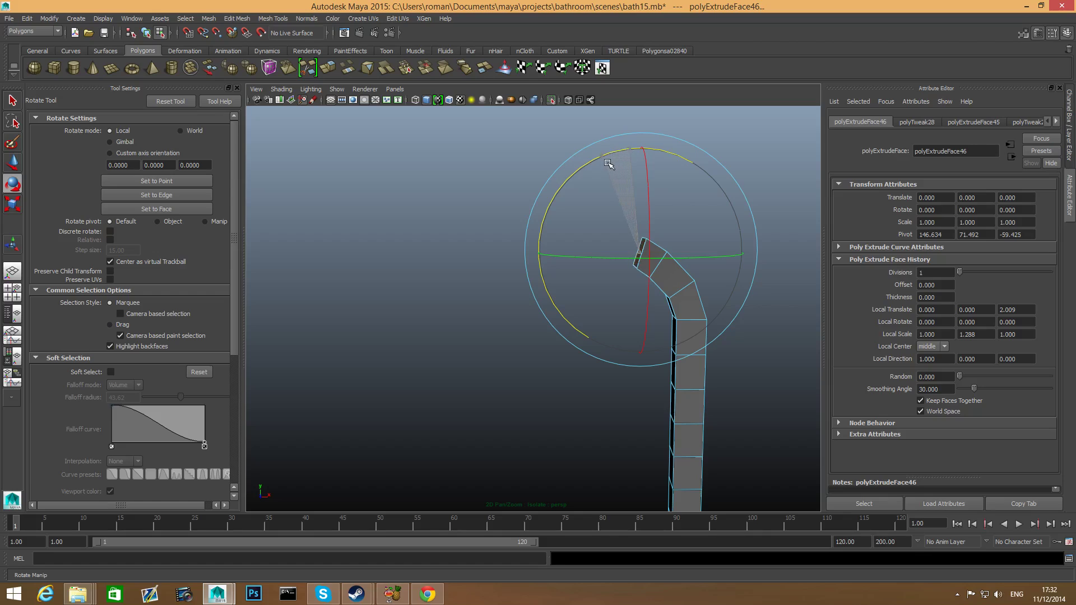
key(w)
drag(744, 251, 710, 272)
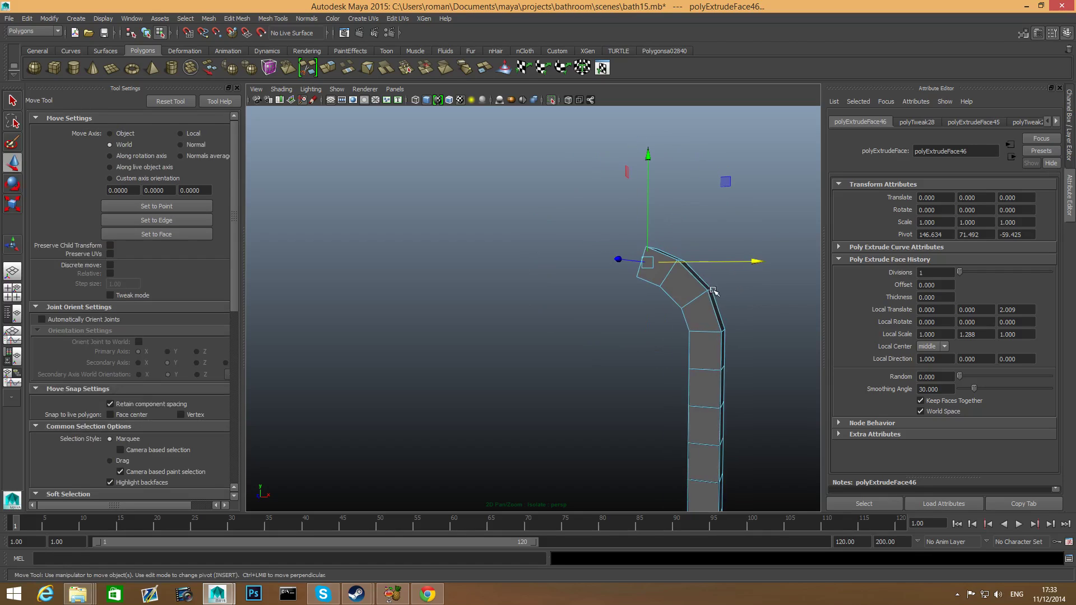
alt+middle_drag(697, 280, 708, 296)
Step: Extrude the end face by about 3.173 towards the sink side and lower it to about Y 72.720
key(ctrl+e)
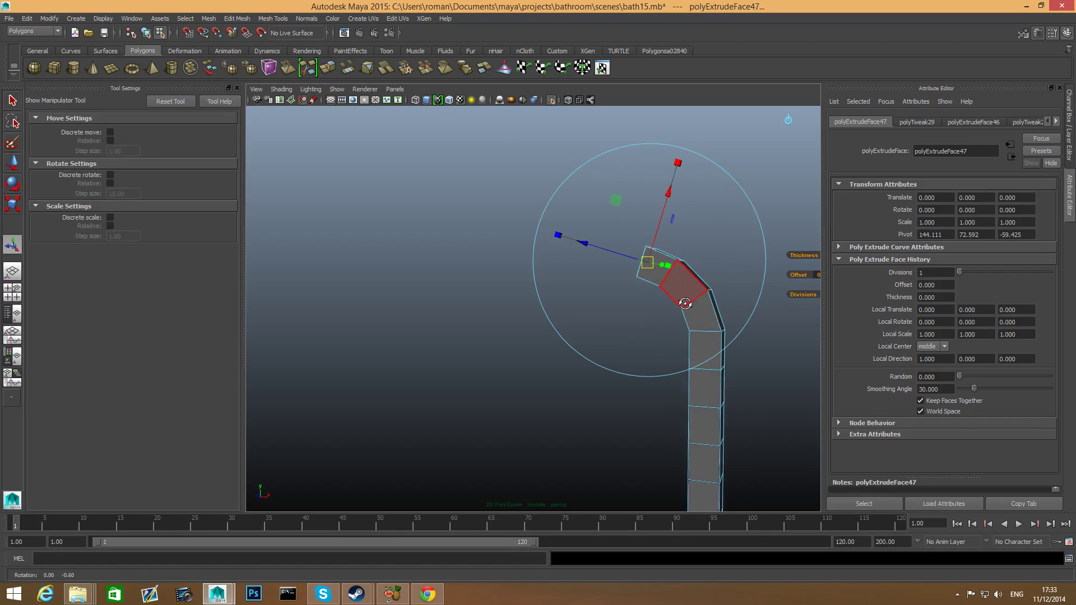
drag(580, 242, 549, 232)
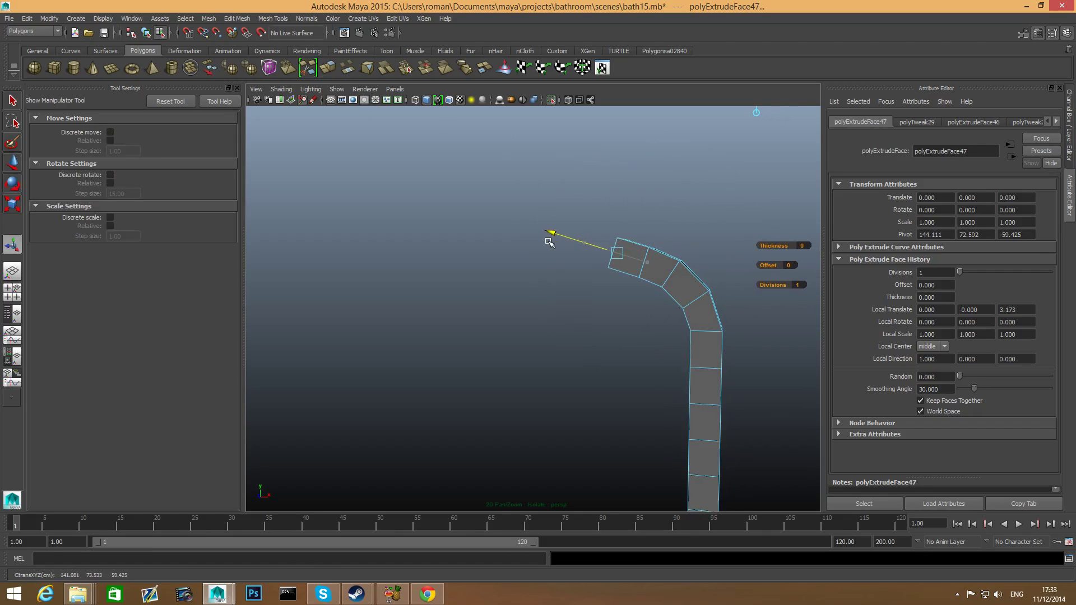
alt+drag(591, 266, 629, 272)
key(w)
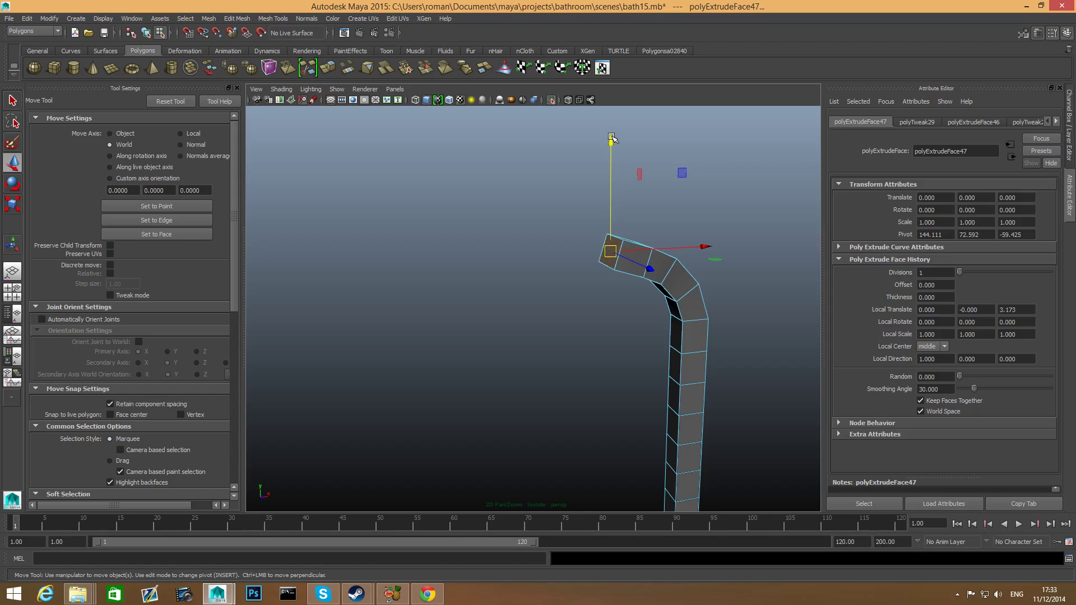
Step: Widen the spout's end face along Z and rotate it to stand vertical
key(r)
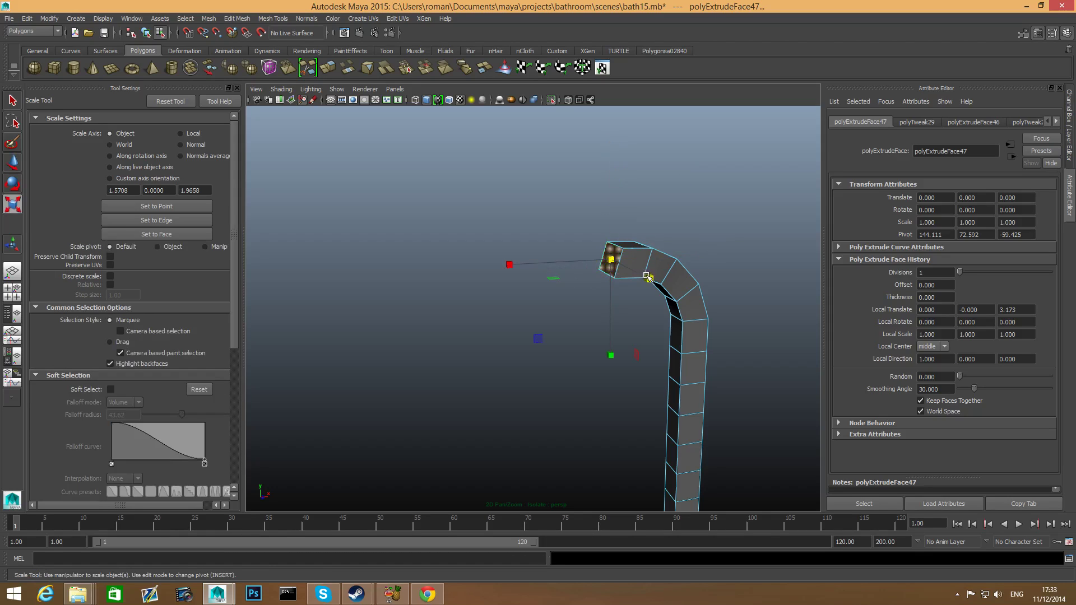
alt+drag(648, 278, 617, 295)
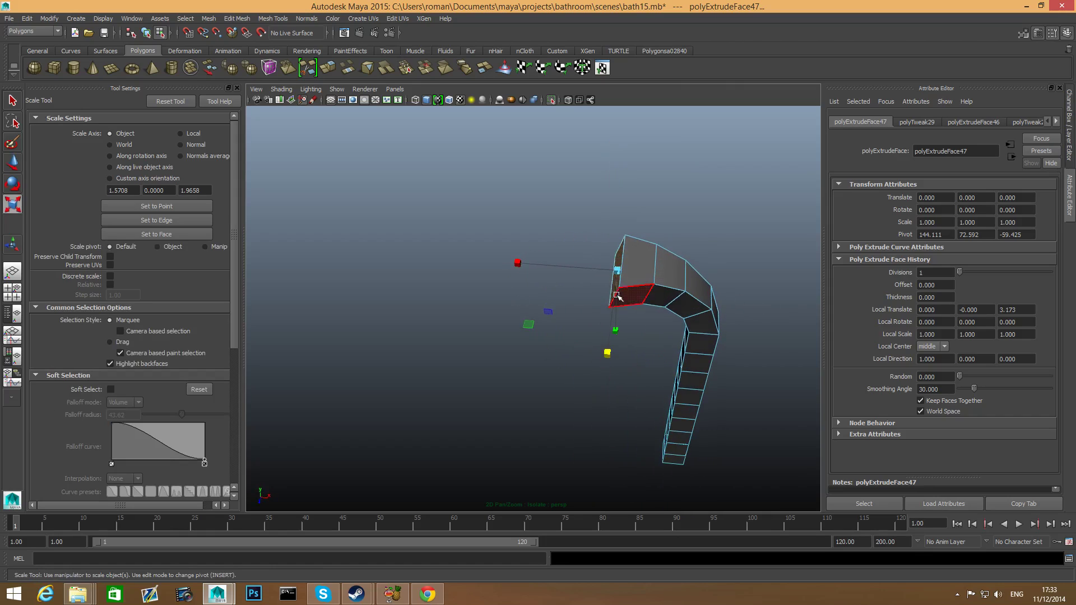
key(e)
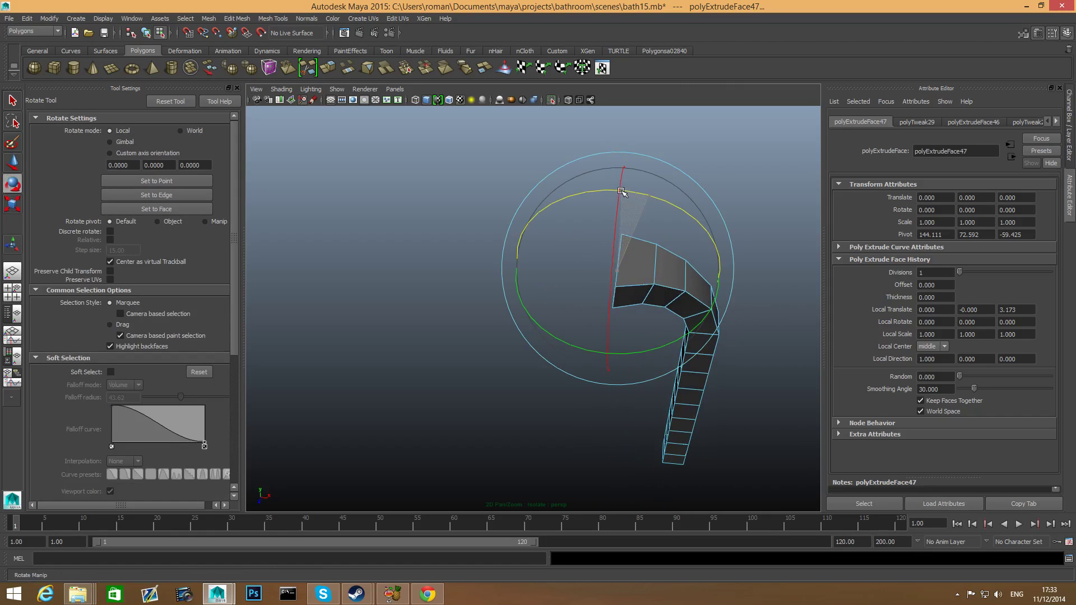
drag(618, 190, 619, 169)
Step: Extrude the vertical end face by about 2.335 and tilt it downward to start the descending curve
click(328, 68)
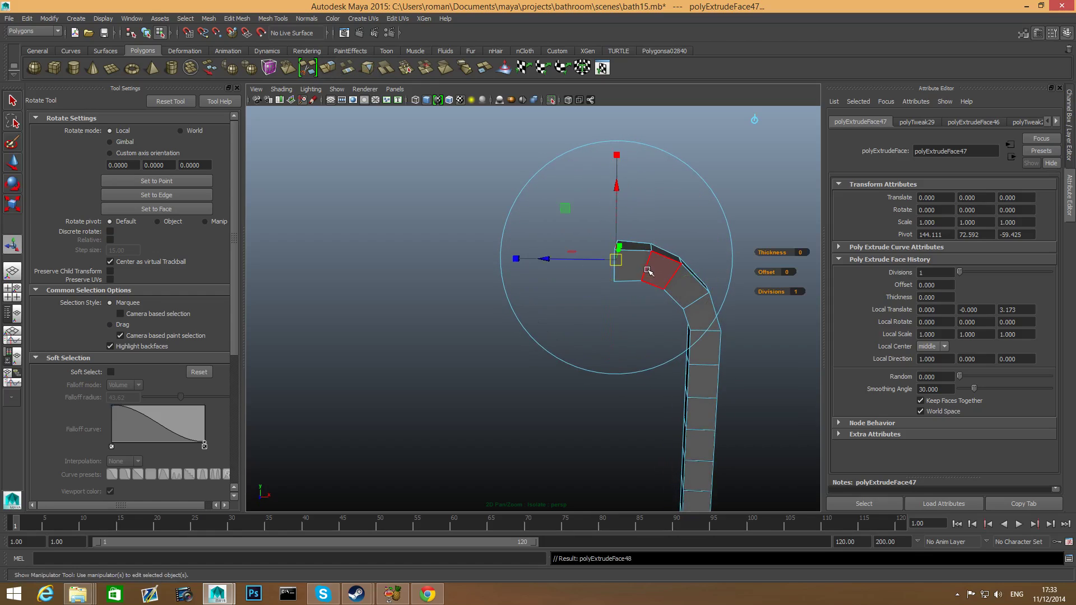
drag(548, 262, 524, 257)
key(e)
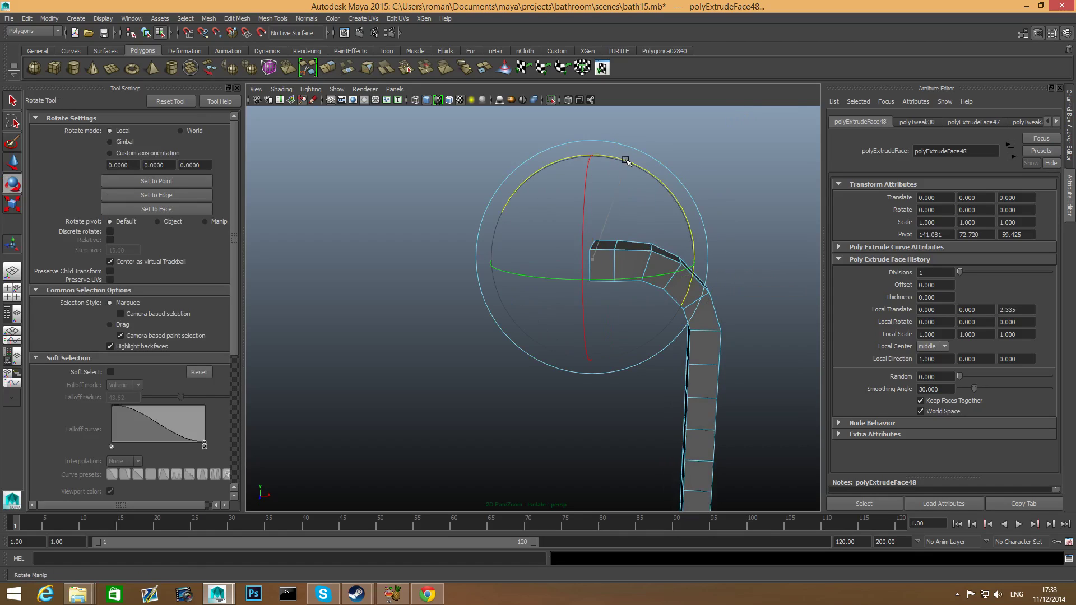
Step: Lower the spout's end face to about Y 71.859 and widen it along Z
key(w)
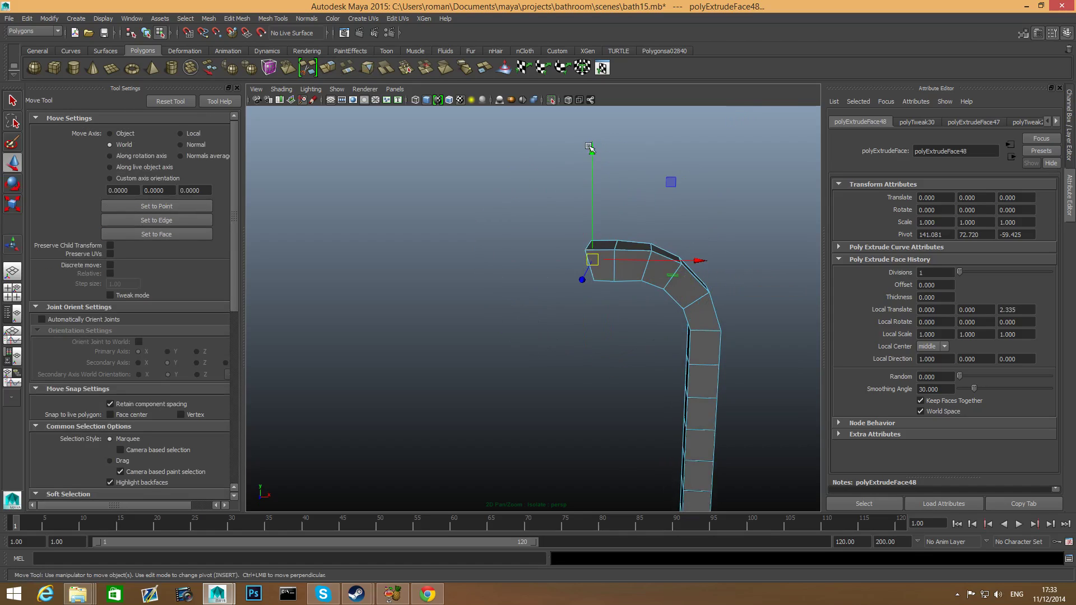
drag(589, 147, 593, 156)
alt+drag(606, 197, 617, 295)
key(r)
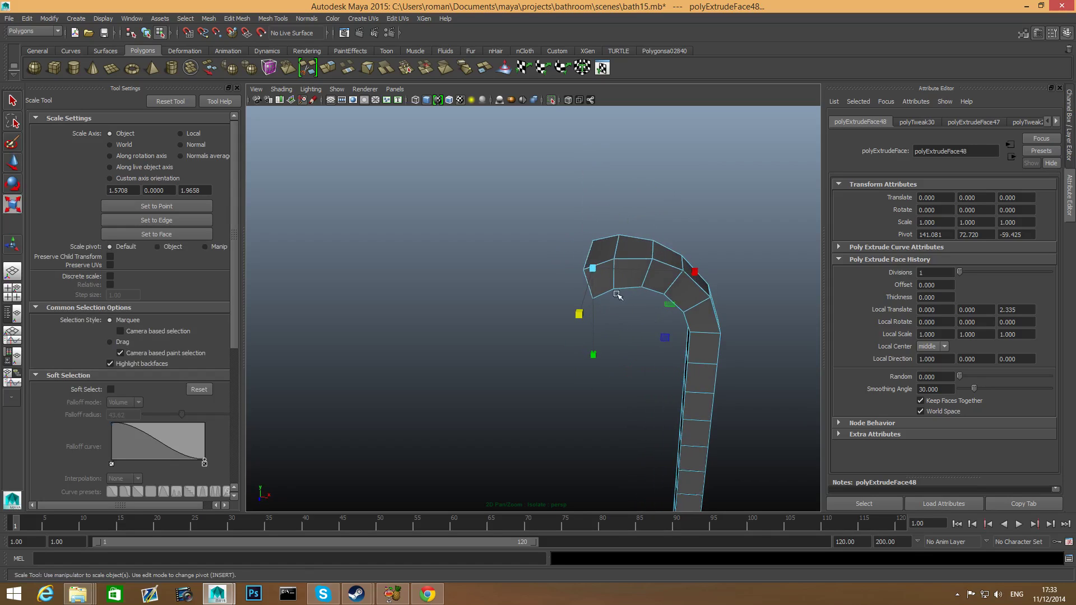
Step: Extrude the end face by about 1.746 and widen it with a local Y scale of about 1.111
click(328, 68)
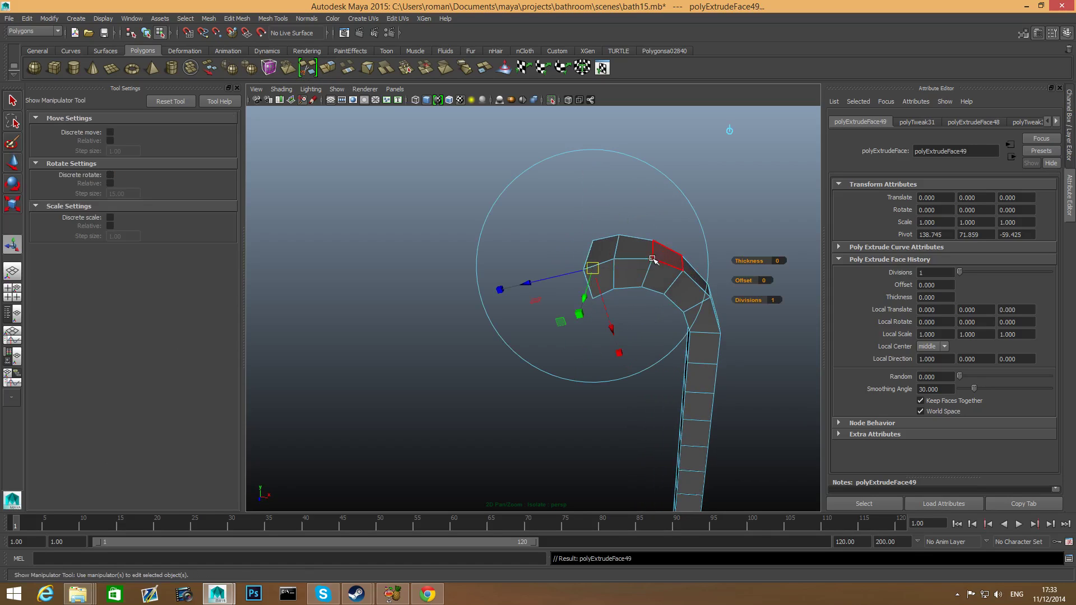
drag(525, 282, 510, 290)
alt+drag(578, 328, 569, 300)
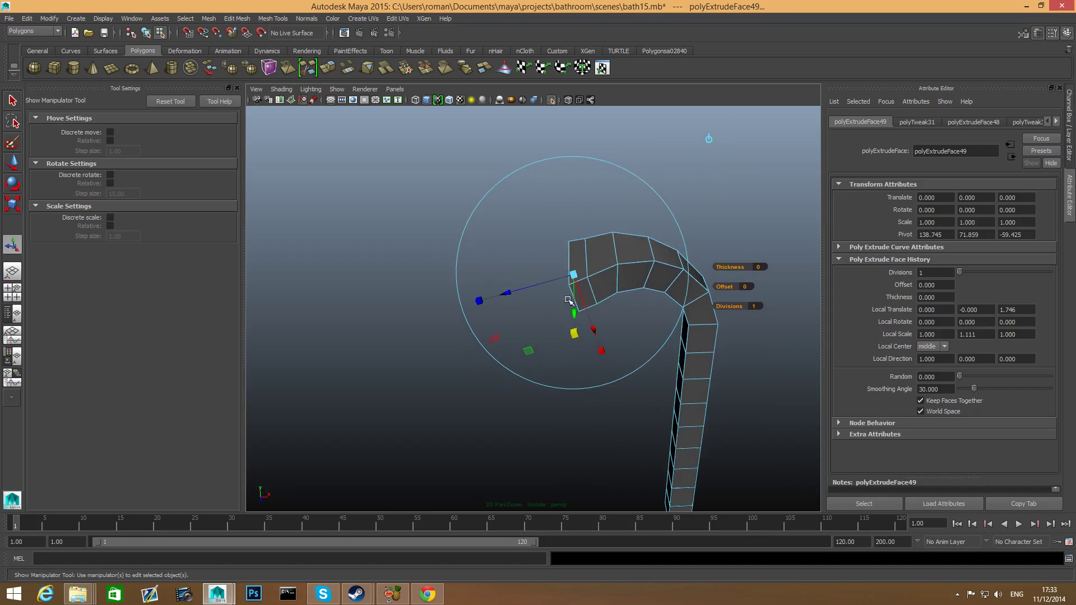
Step: Tilt the end face further downward and move it to about X 136.263 and Y 69.661
key(e)
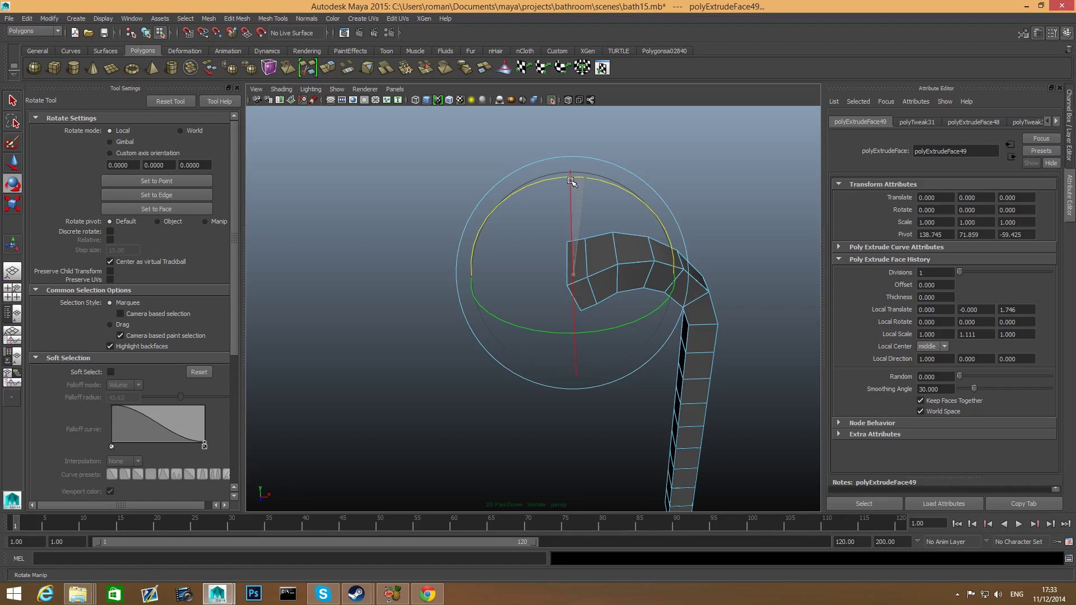
key(w)
alt+drag(587, 250, 586, 223)
drag(574, 168, 679, 285)
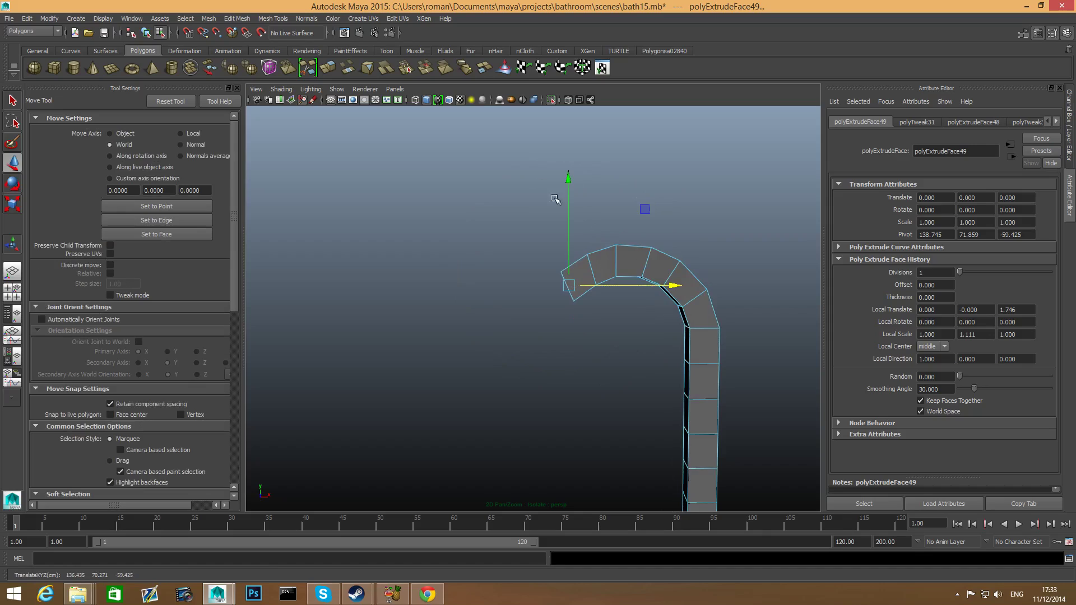
drag(569, 180, 569, 187)
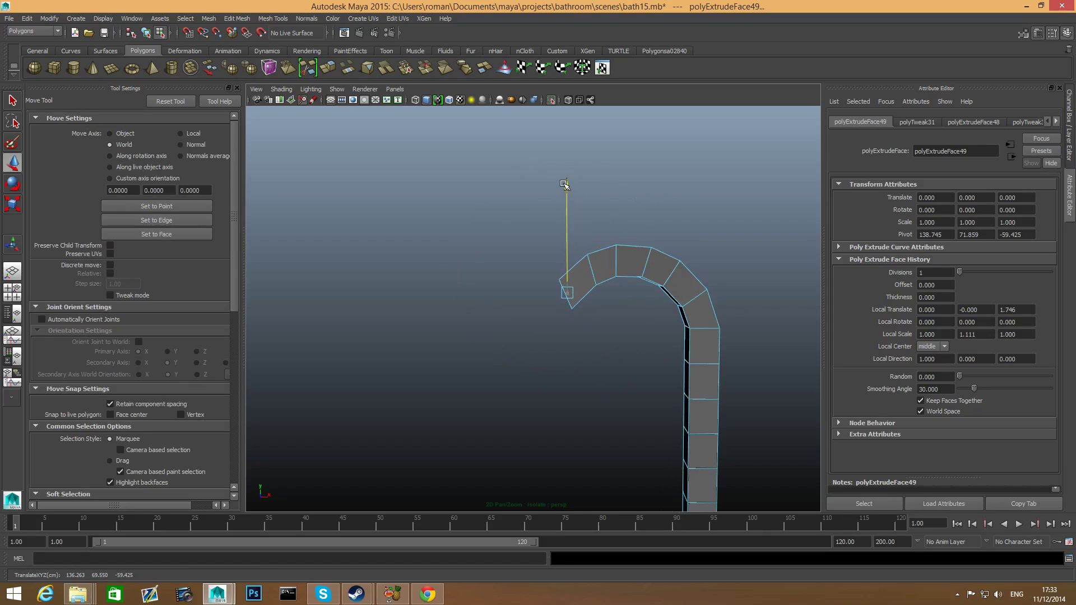
Step: Check the spout's taper from several sides, then extrude the end face by about 1.367 with a local Y scale of about 1.160
alt+drag(692, 277, 621, 263)
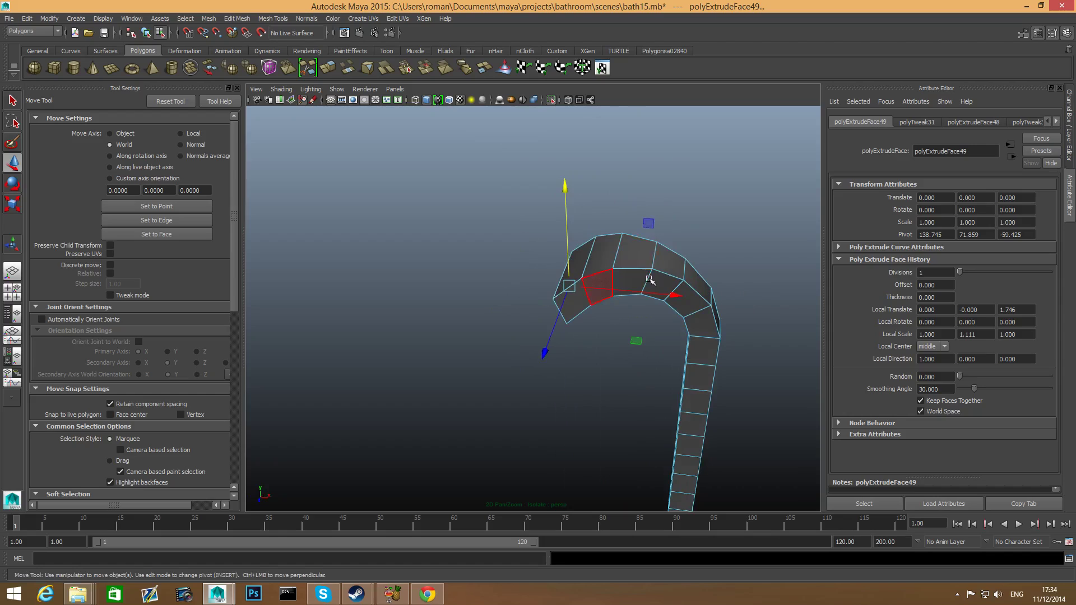
alt+drag(712, 294, 591, 370)
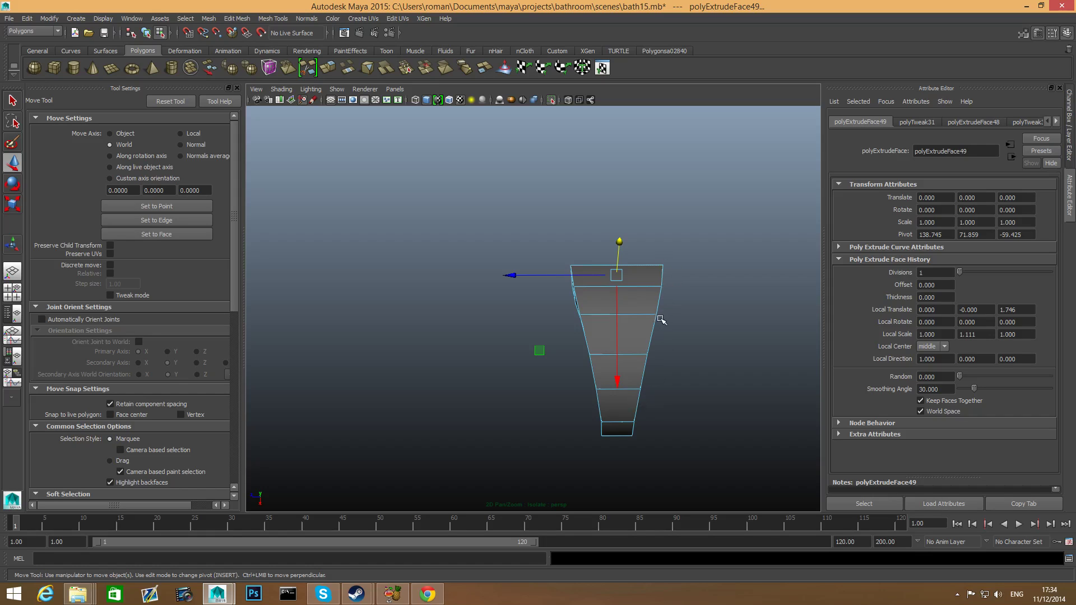
alt+drag(636, 319, 590, 353)
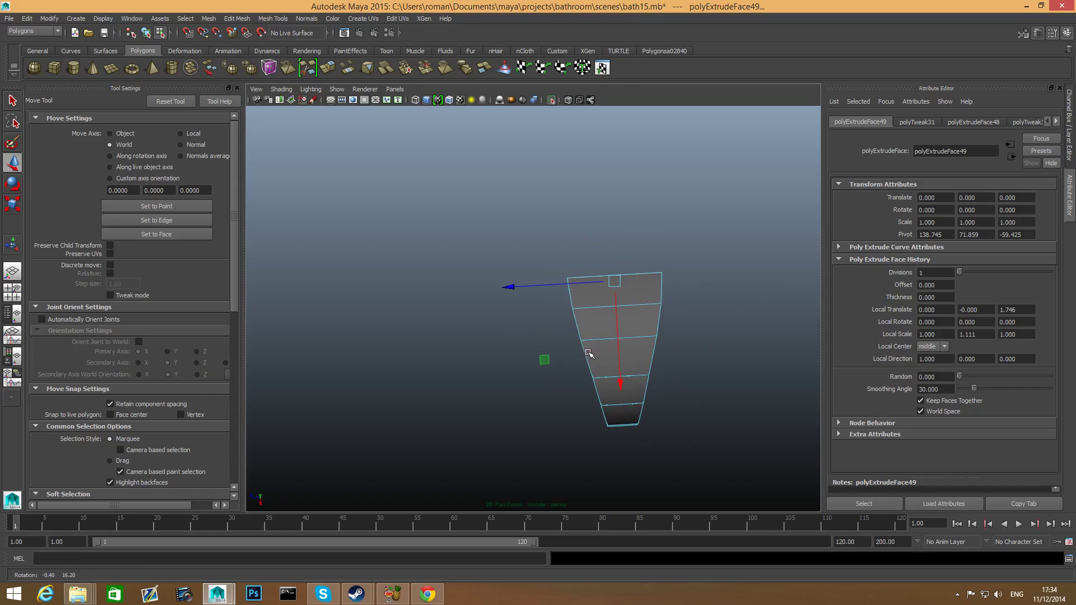
alt+middle_drag(590, 353, 556, 347)
alt+drag(556, 347, 591, 374)
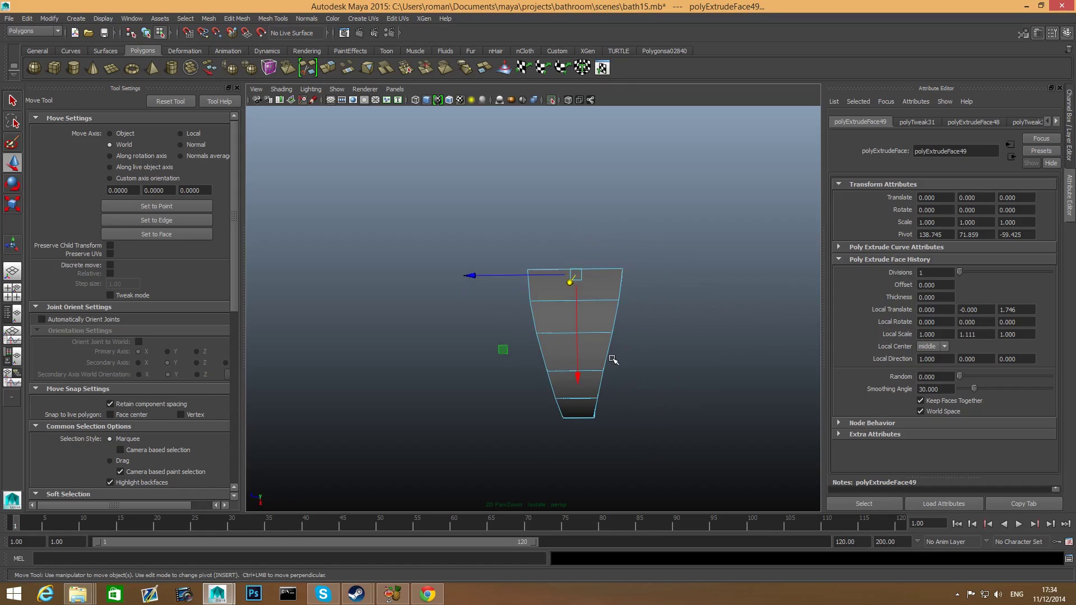
alt+drag(564, 313, 644, 308)
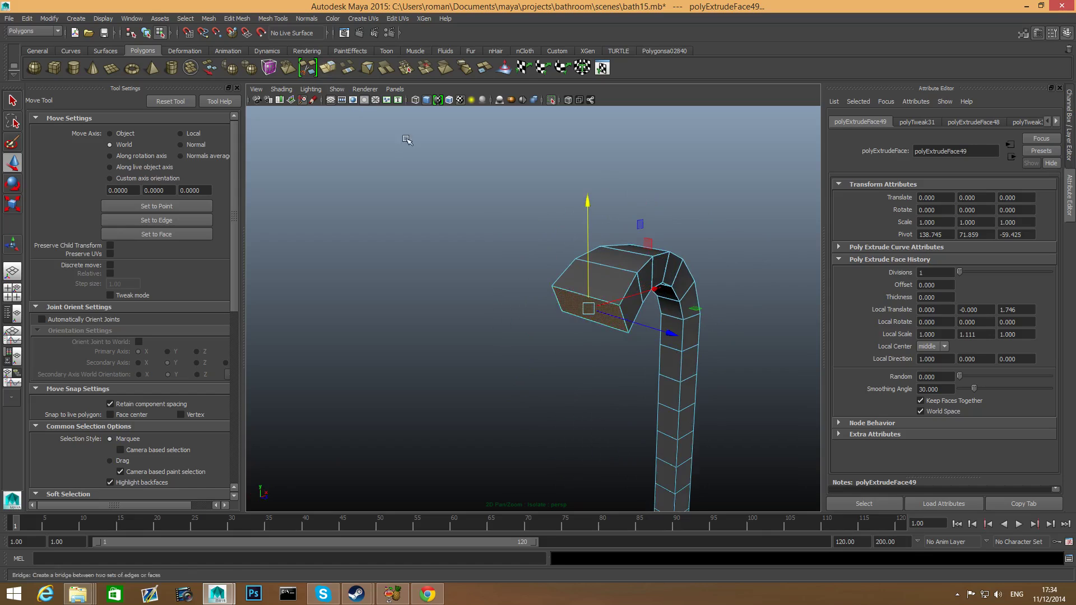
key(ctrl+e)
drag(539, 349, 525, 362)
drag(656, 343, 647, 398)
Step: Pull the spout's end face outward along X and narrow it along Z
key(w)
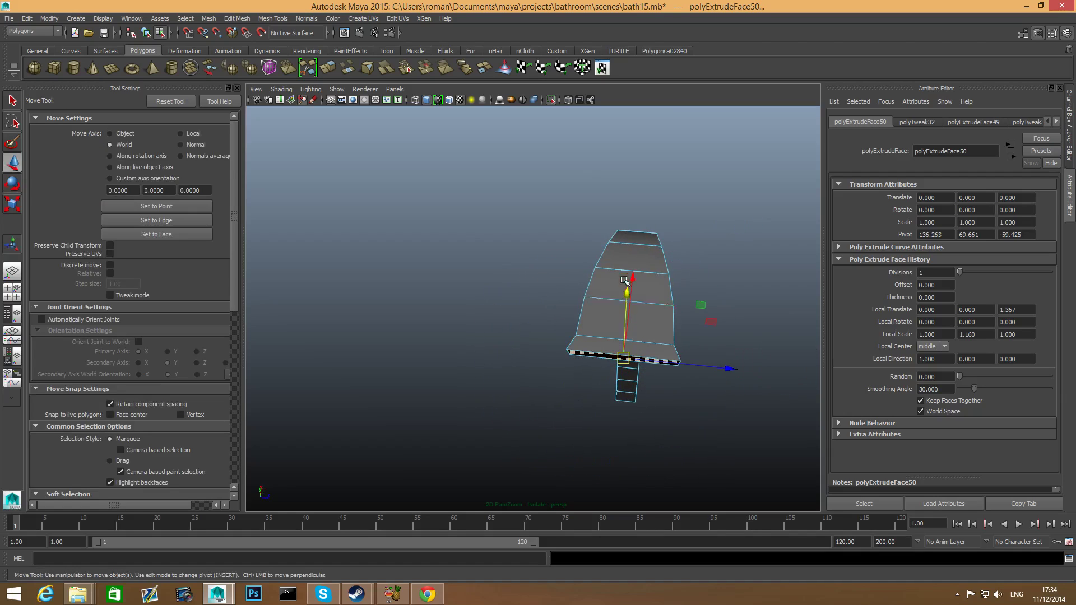
drag(633, 281, 633, 305)
key(r)
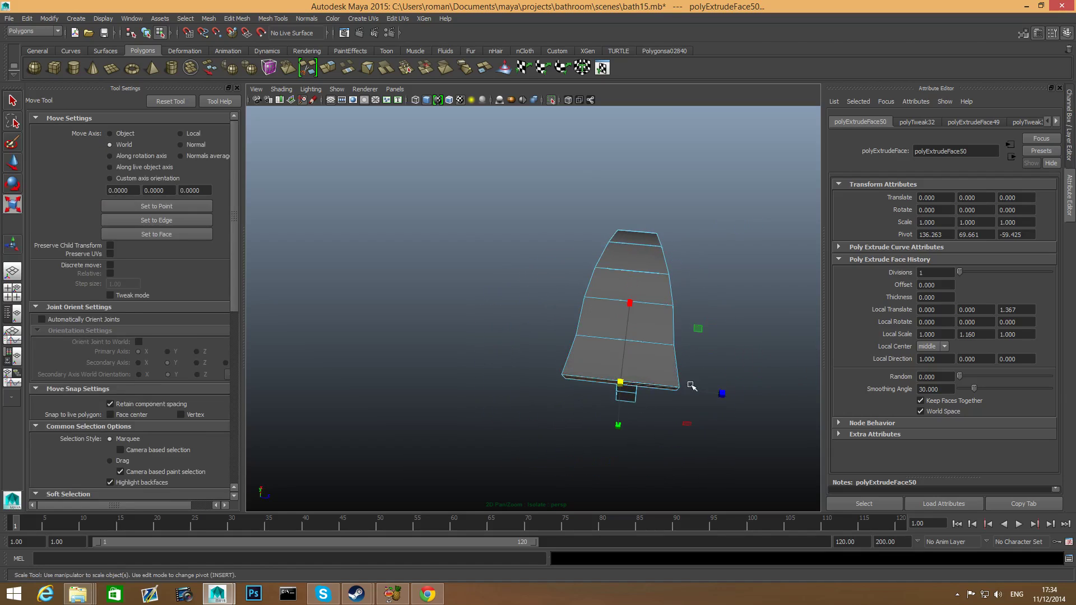
drag(724, 397, 581, 253)
Step: Lower the spout's end face to about Y 65.053 and adjust its position along X
key(w)
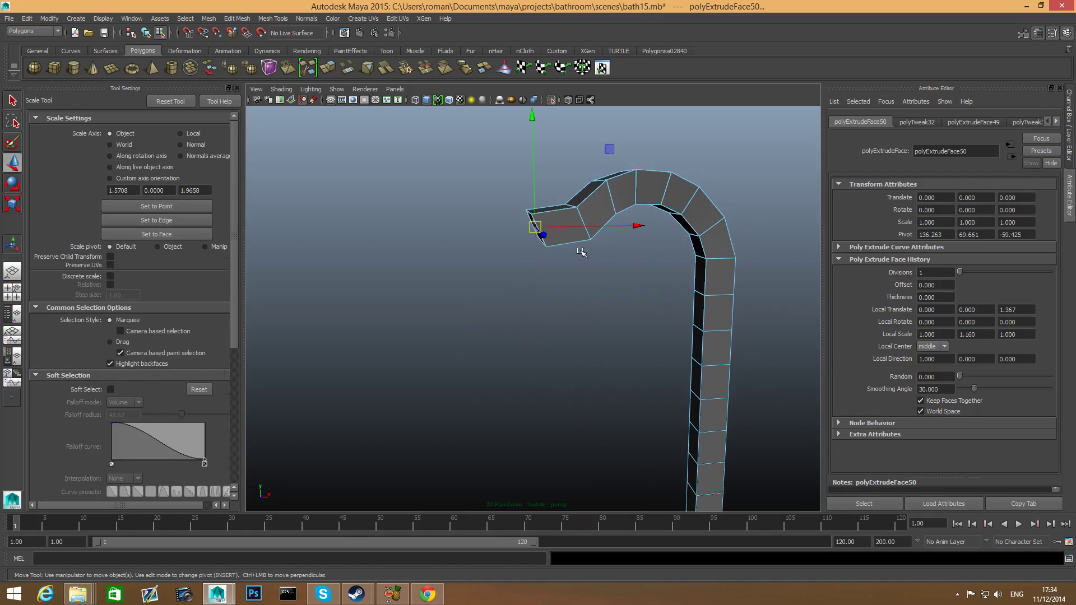
drag(531, 128, 548, 172)
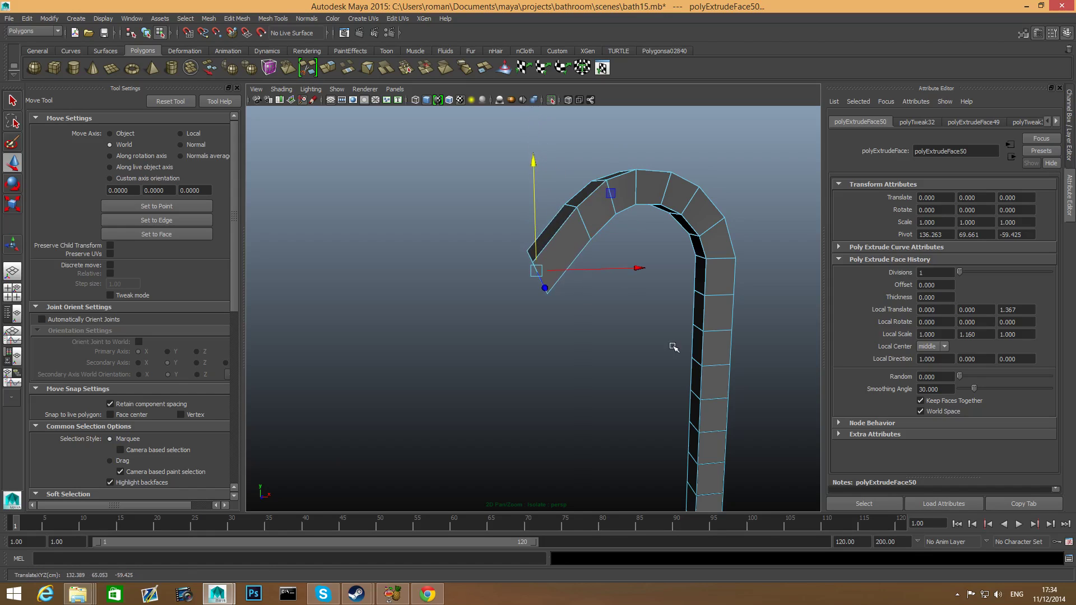
drag(641, 272, 781, 308)
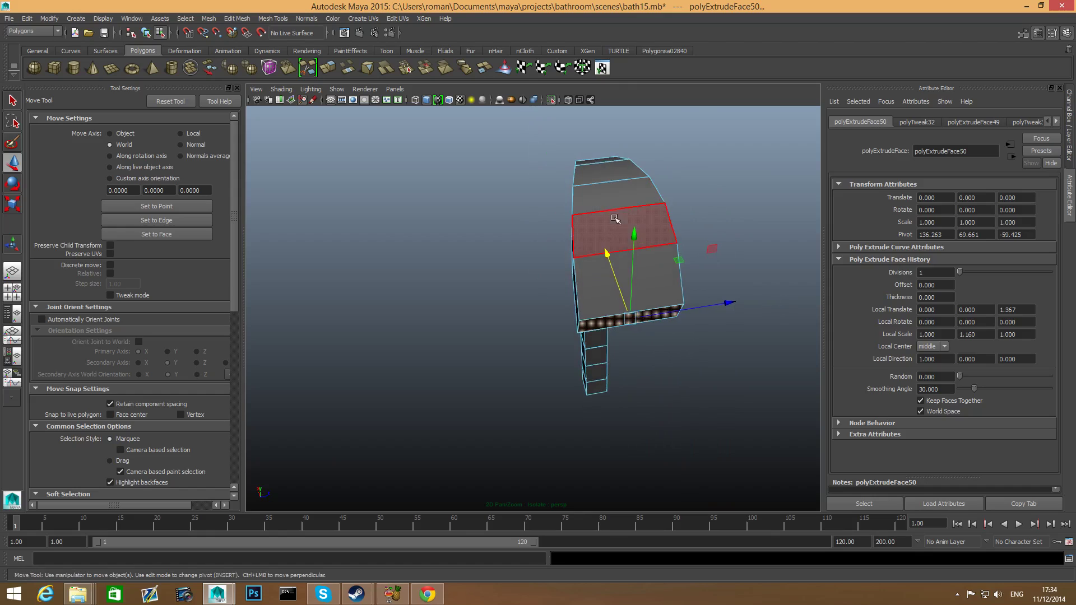
Step: Shift the spout's end face to about X 133.792 and raise it slightly along Y
alt+drag(633, 227, 775, 257)
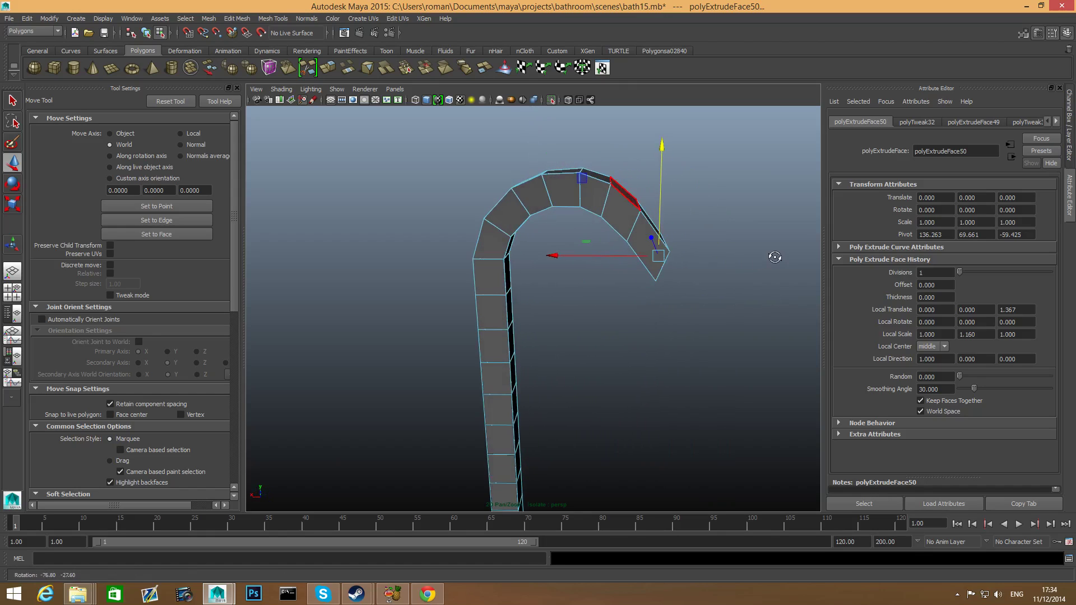
drag(553, 255, 551, 255)
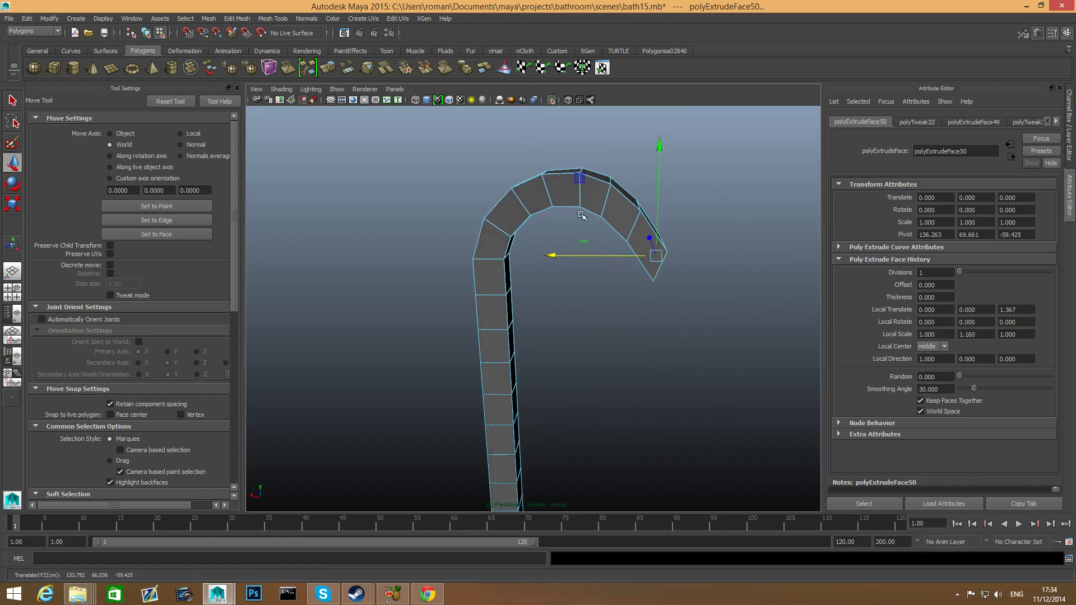
click(656, 141)
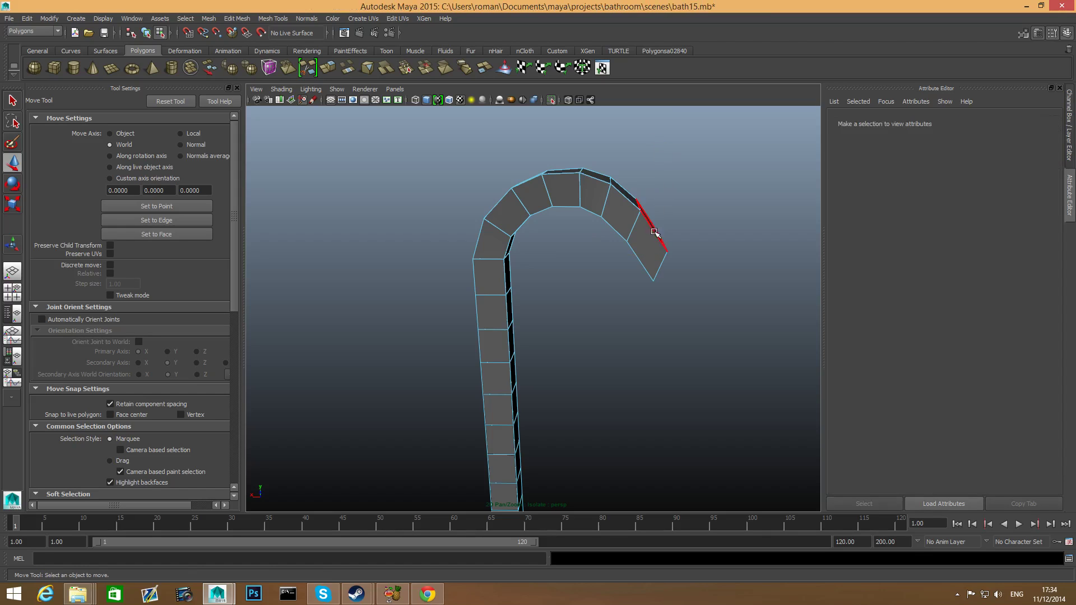
alt+drag(666, 189, 669, 262)
key(ctrl+z)
drag(659, 156, 660, 149)
alt+drag(608, 238, 639, 230)
Step: Select the vertex ring just above the faucet's bottom edge and lower it along Y to form a thin base section
alt+drag(560, 245, 609, 338)
right_drag(598, 370, 564, 343)
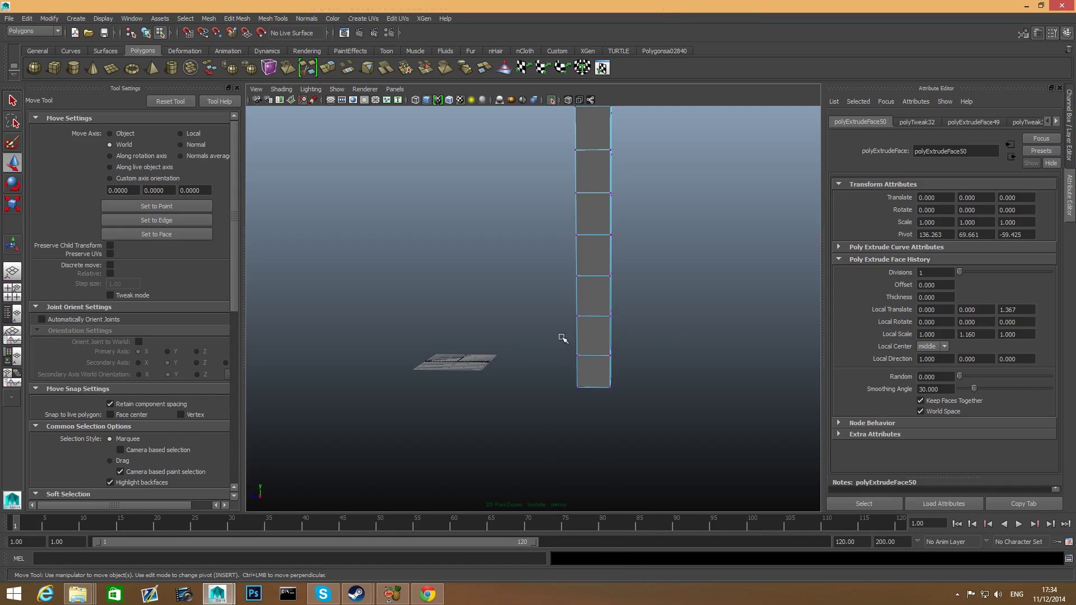
drag(560, 339, 663, 415)
alt+drag(595, 374, 671, 370)
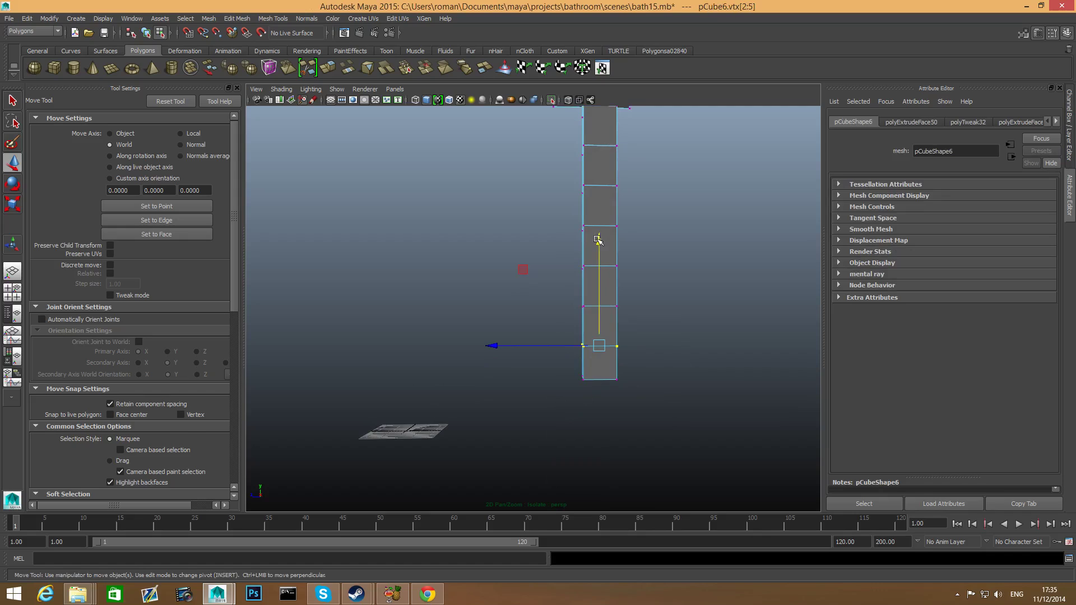
drag(598, 240, 604, 261)
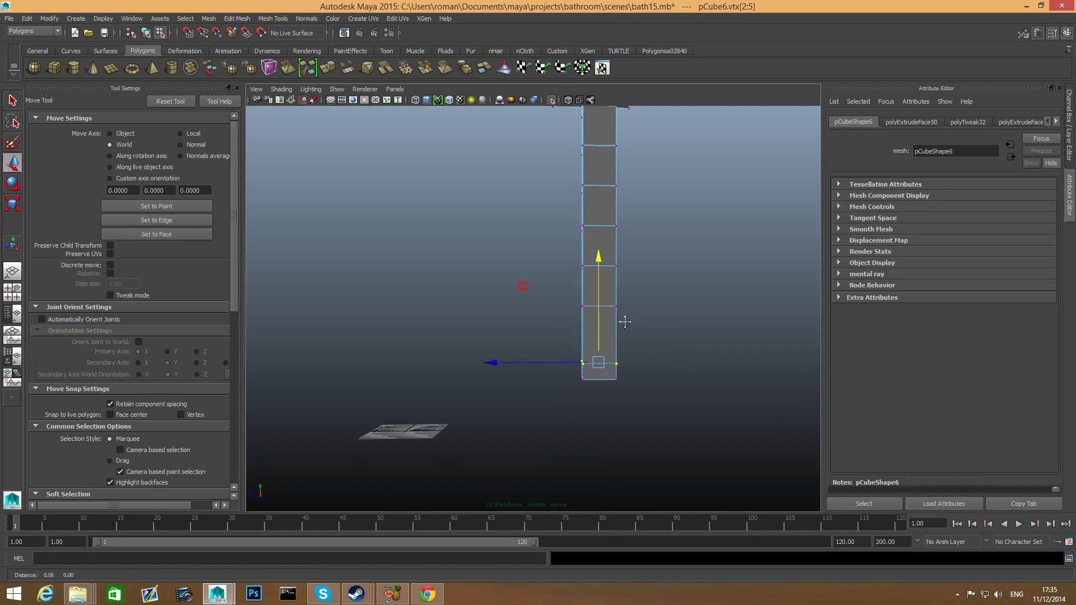
alt+middle_drag(626, 322, 607, 332)
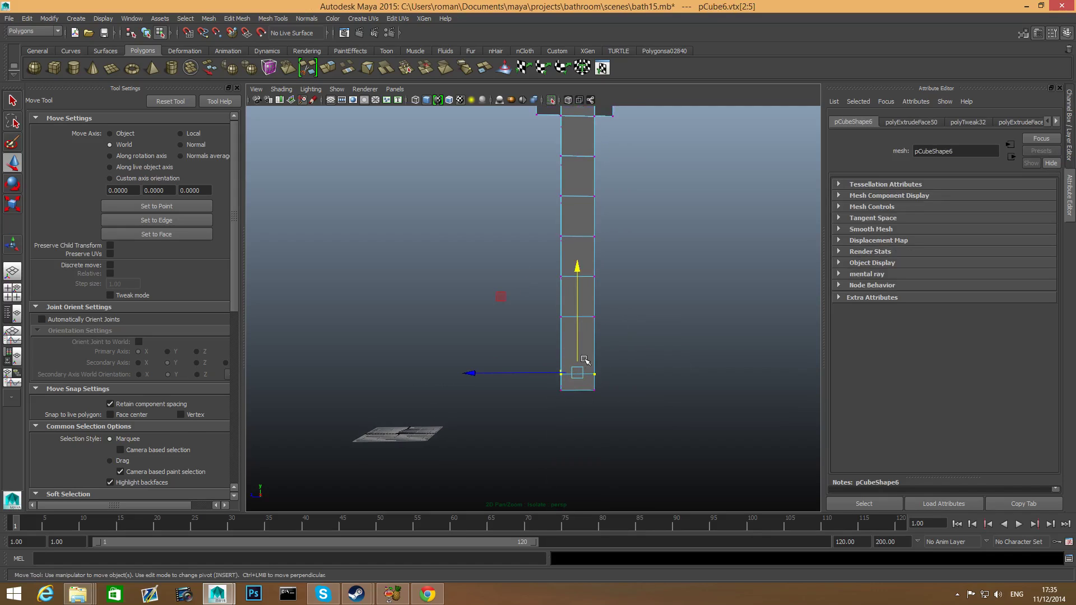
Step: Scale the faucet's two lowest vertex rings along Z to about three times their width
right_drag(585, 361, 547, 335)
drag(557, 353, 619, 413)
key(r)
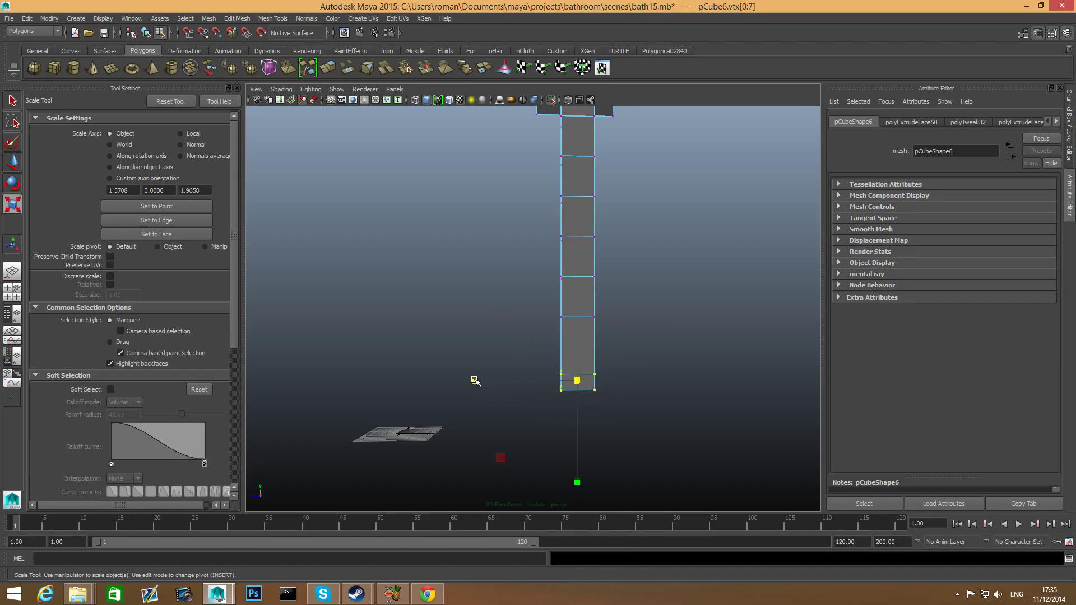
drag(475, 382, 278, 384)
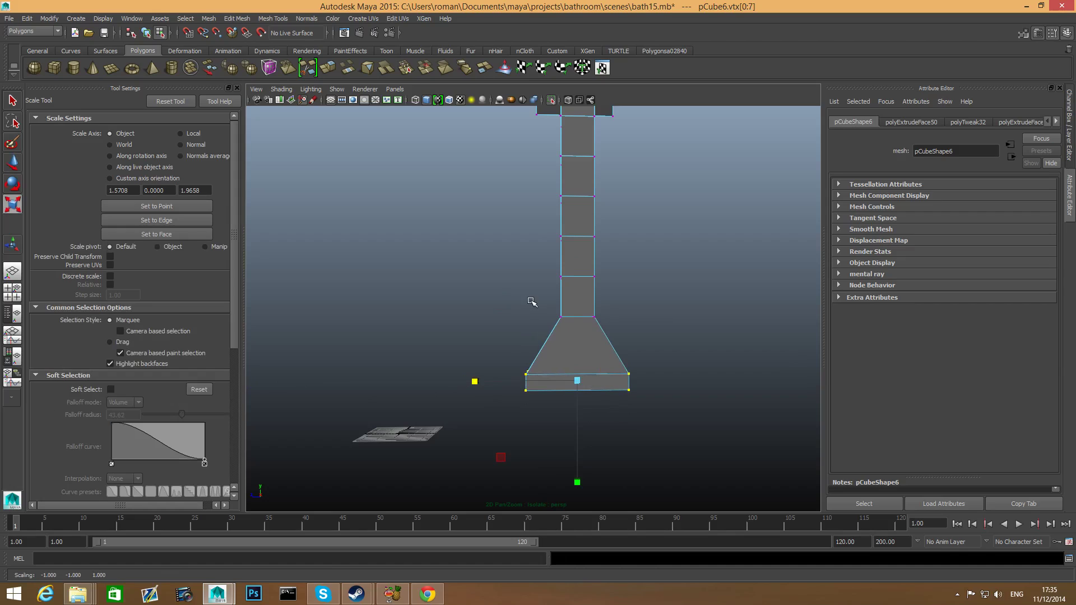
Step: Lower the vertex ring directly above the widened base and scale it along Z to about twice its width
drag(532, 302, 620, 339)
key(w)
drag(578, 212, 579, 238)
key(r)
drag(475, 343, 350, 354)
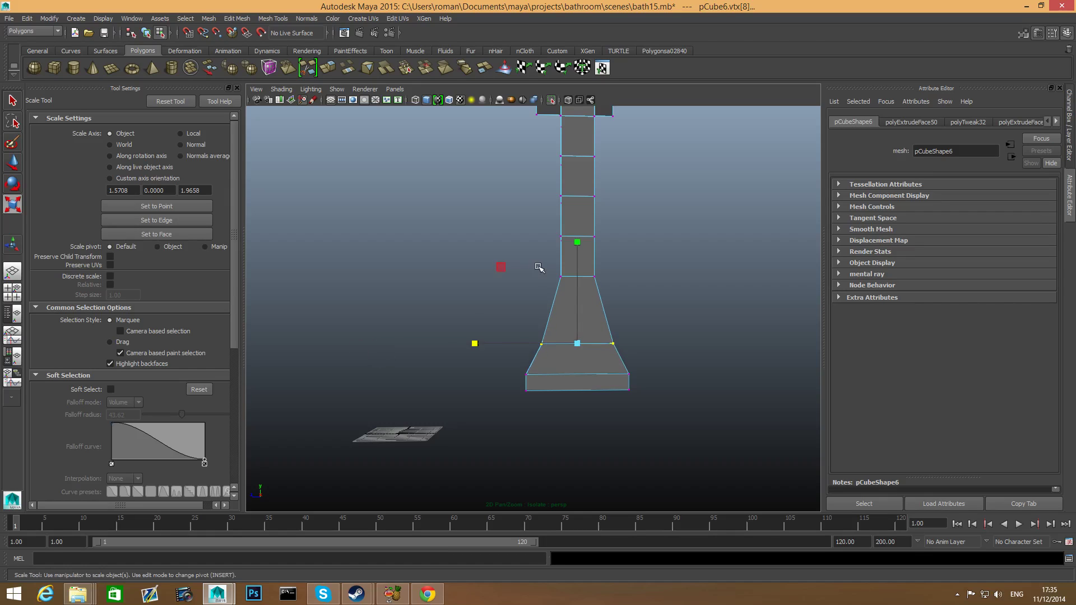
Step: Lower the fourth vertex ring from the bottom and widen it slightly along Z to continue the flare
drag(538, 268, 611, 287)
key(w)
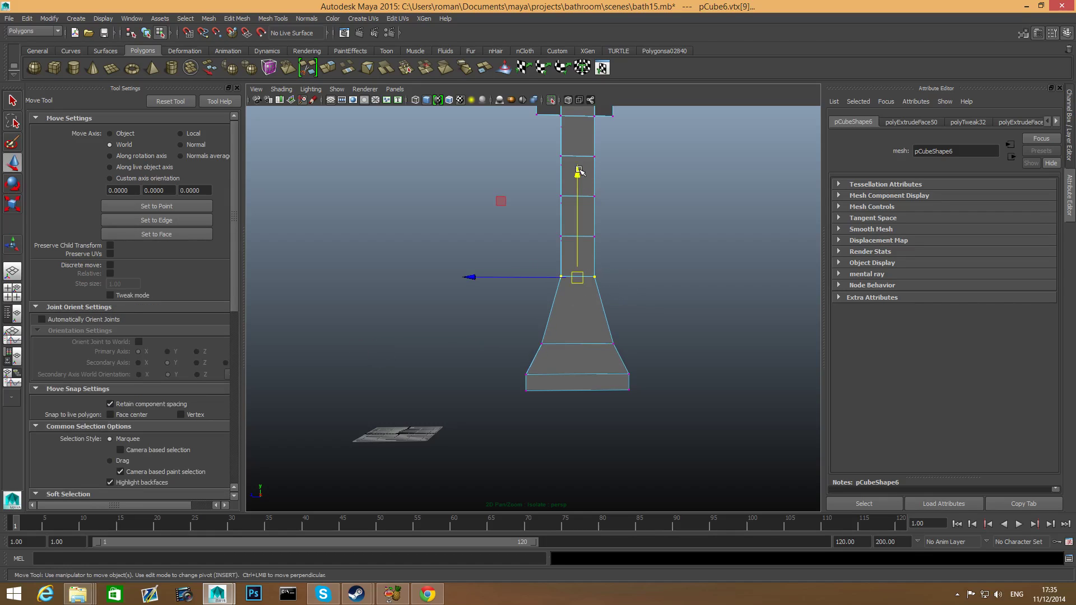
drag(579, 171, 577, 197)
key(r)
drag(476, 304, 425, 305)
Step: Lower the fifth vertex ring from the bottom to about Y 45.603
alt+middle_drag(636, 298, 634, 319)
drag(630, 283, 631, 283)
key(w)
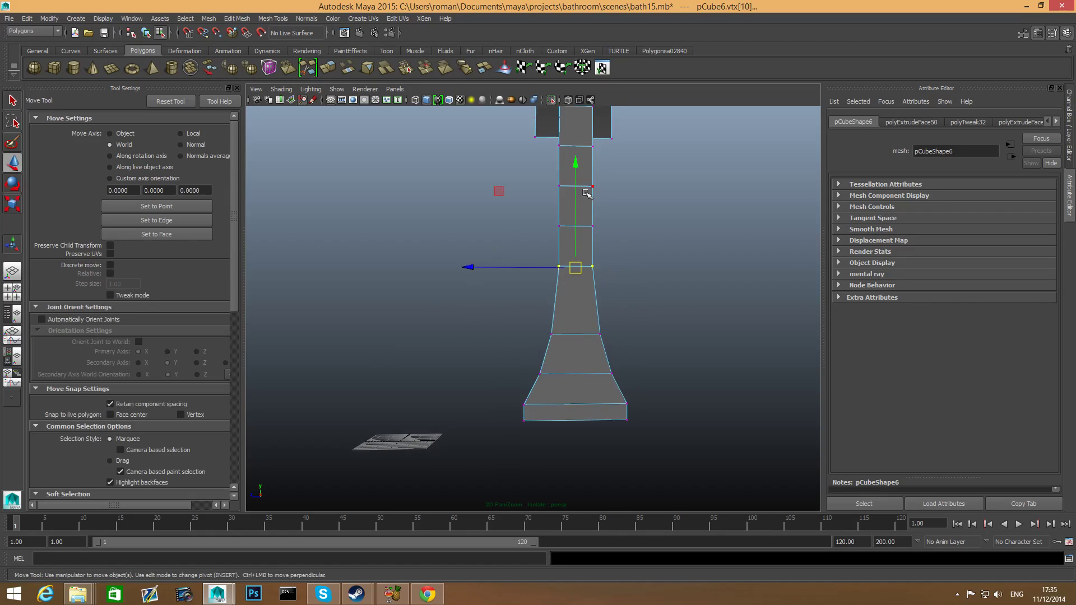
drag(575, 163, 580, 187)
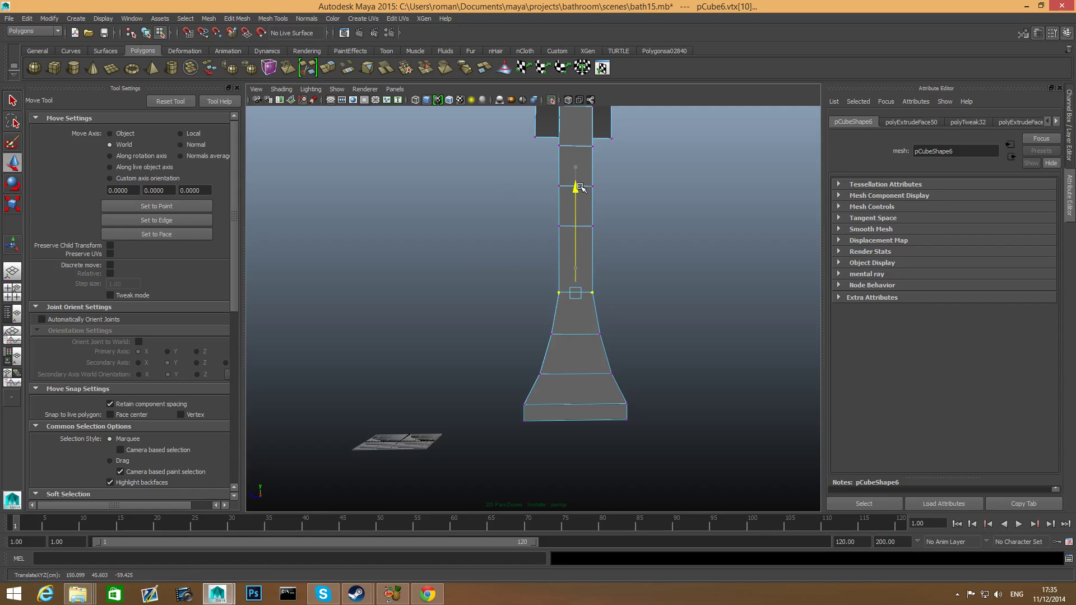
Step: Move the spout-side vertices of the two lowest rings out to about X 147.394
mouse_move(636, 321)
alt+mouse_down()
mouse_move(774, 334)
mouse_move(634, 336)
alt+mouse_up()
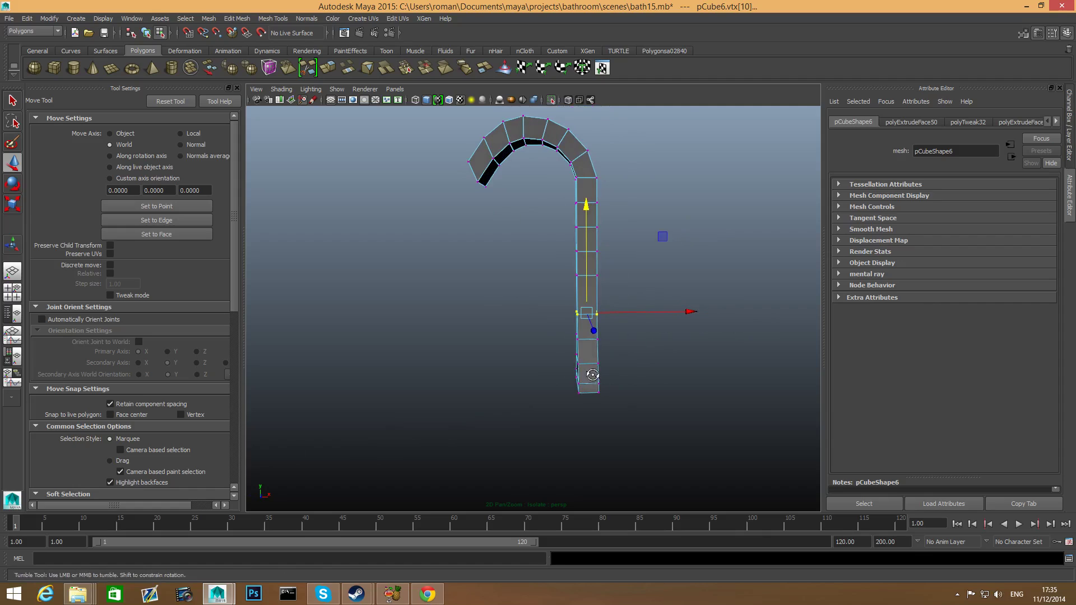
alt+drag(552, 373, 561, 380)
alt+right_drag(561, 380, 635, 384)
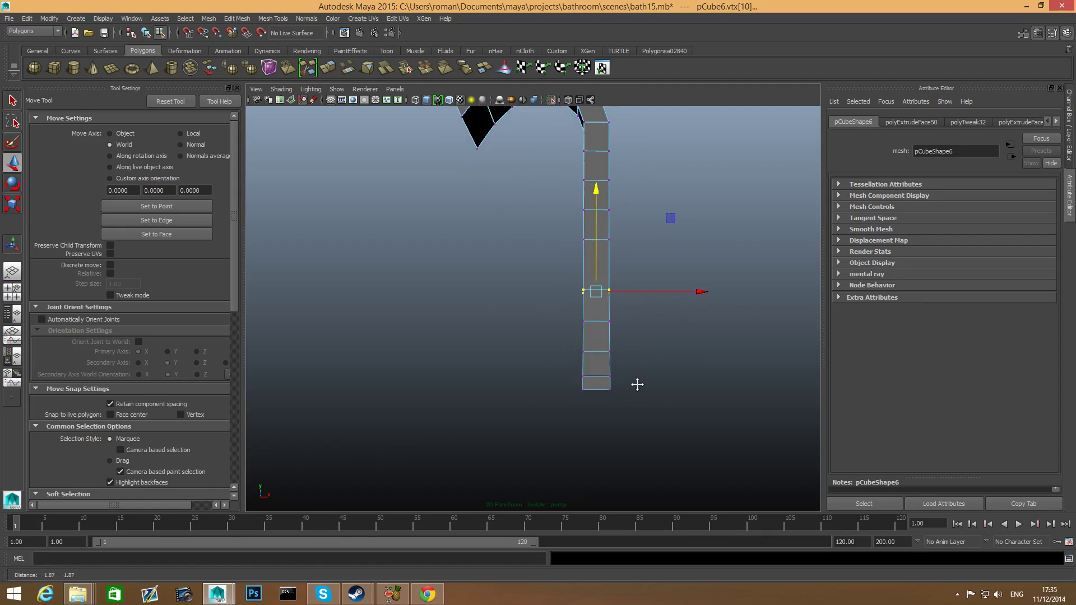
drag(596, 397, 597, 398)
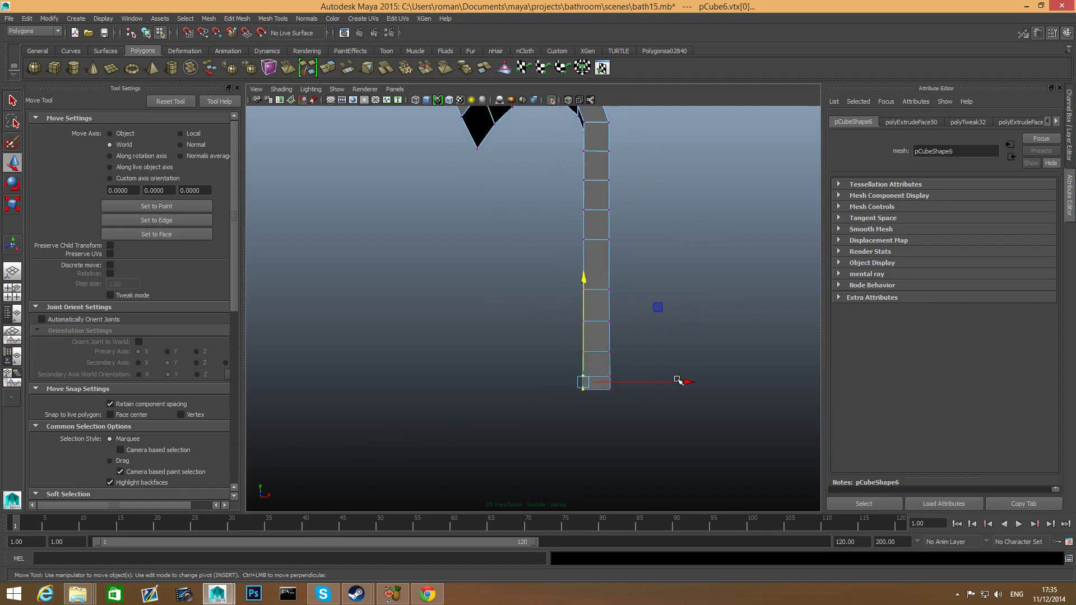
drag(690, 384, 683, 385)
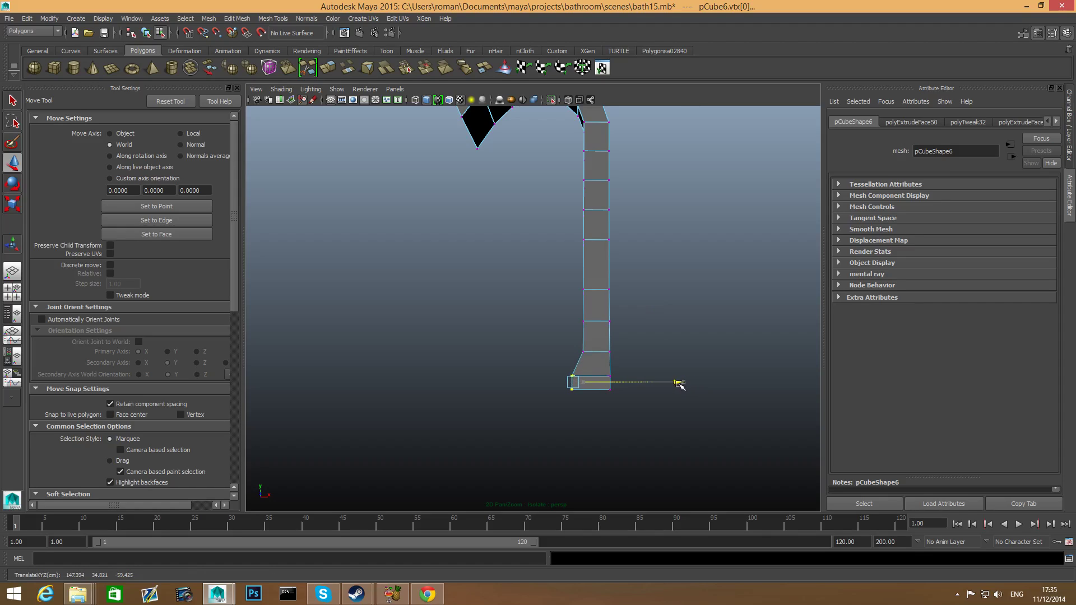
Step: Try to reshape the spout-side vertices of the rings above the base by shifting them along X and Y
drag(541, 325, 596, 358)
drag(687, 351, 691, 353)
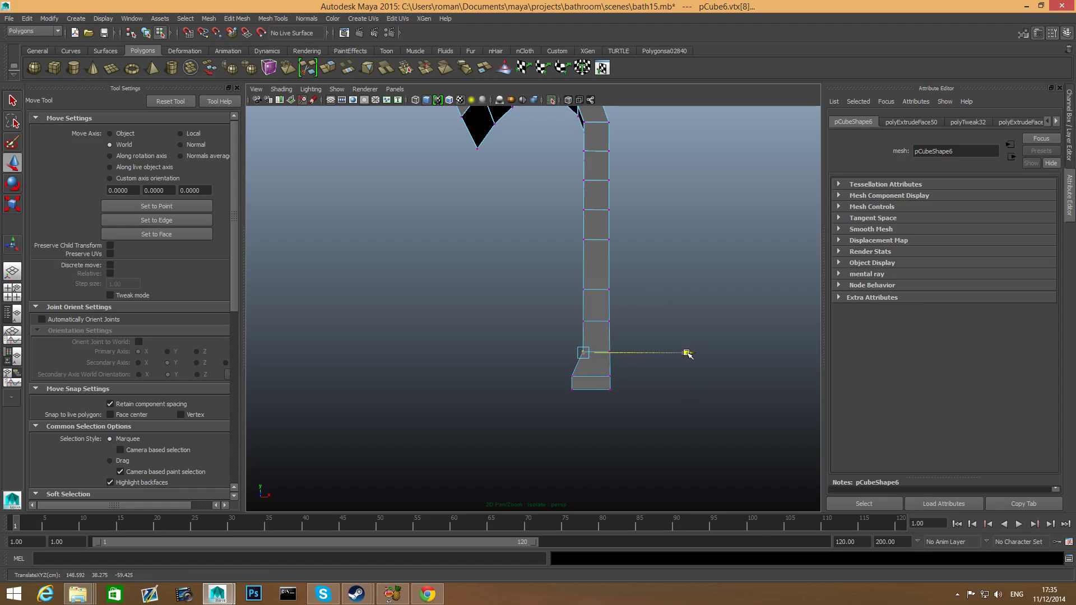
drag(577, 254, 584, 259)
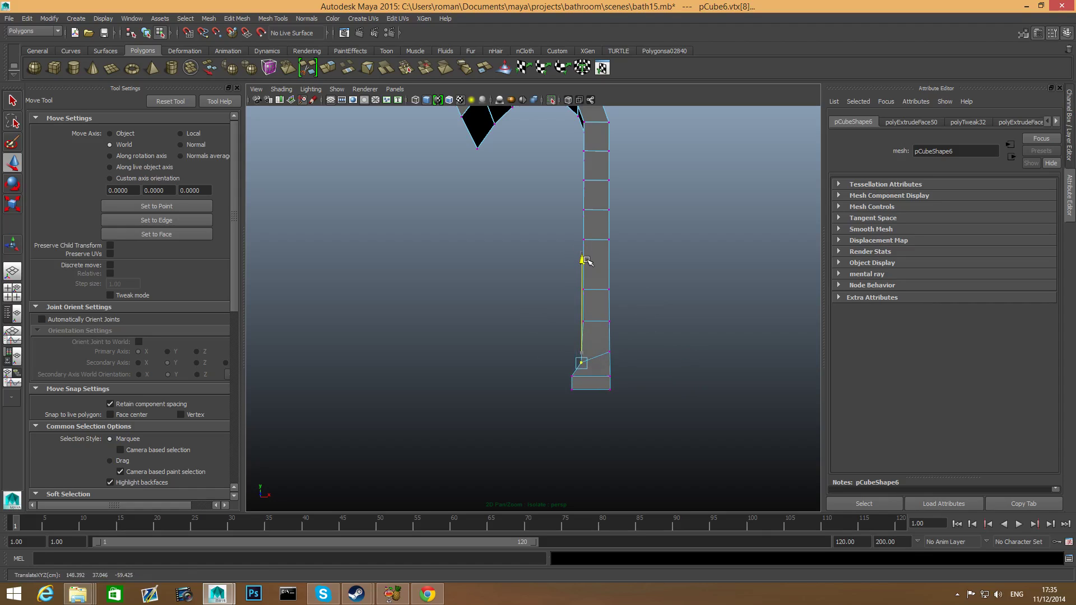
drag(537, 356, 587, 414)
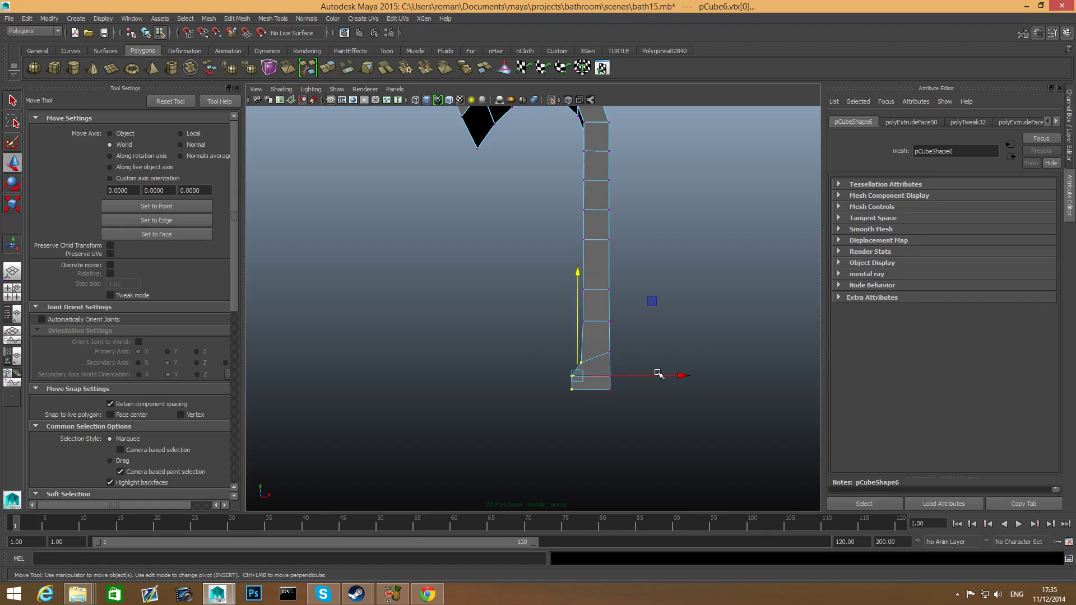
drag(556, 309, 589, 324)
drag(583, 223, 585, 227)
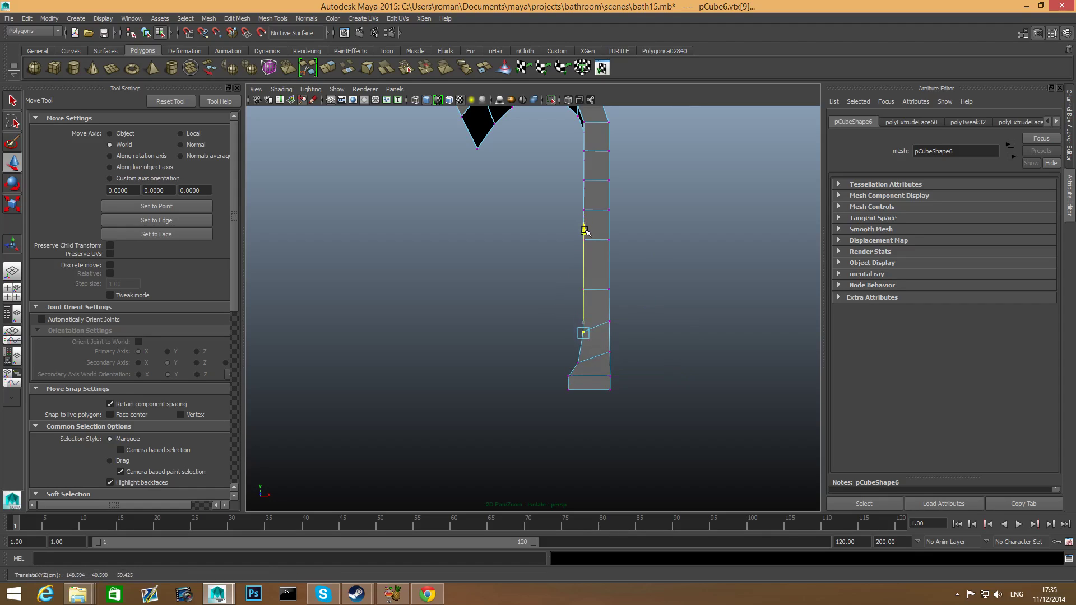
drag(692, 329, 694, 325)
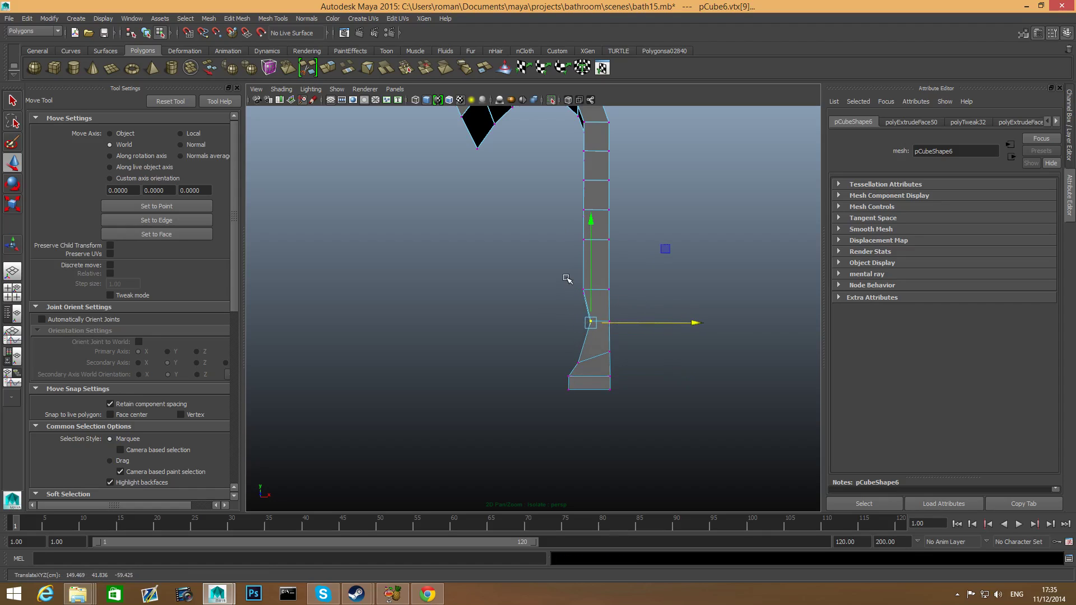
Step: Undo the latest edits to the spout-side vertices above the base
key(ctrl+z)
key(ctrl+z)
key(ctrl+z)
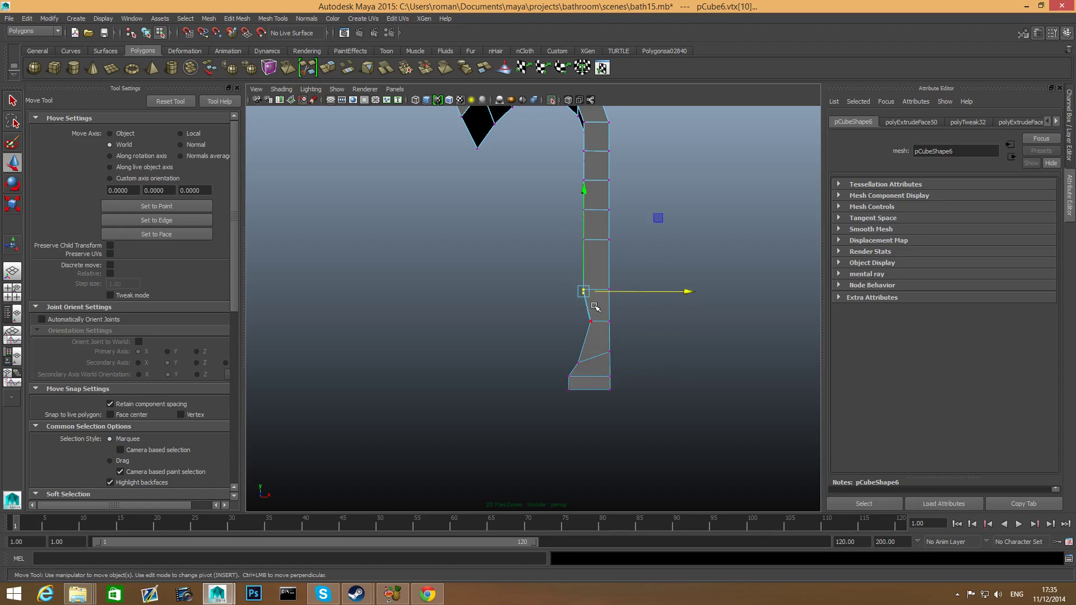
key(ctrl+z)
key(ctrl+z)
key(ctrl+z)
key(ctrl+z)
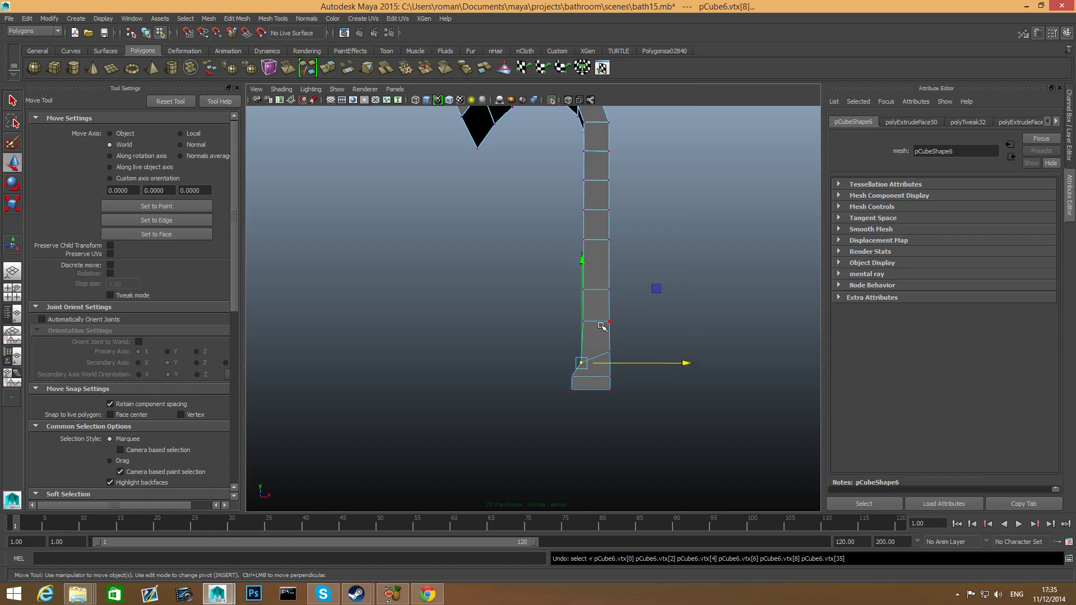
Step: Move the spout-side vertices of the five lowest rings together along X to about 147.257
alt+middle_drag(593, 300, 597, 343)
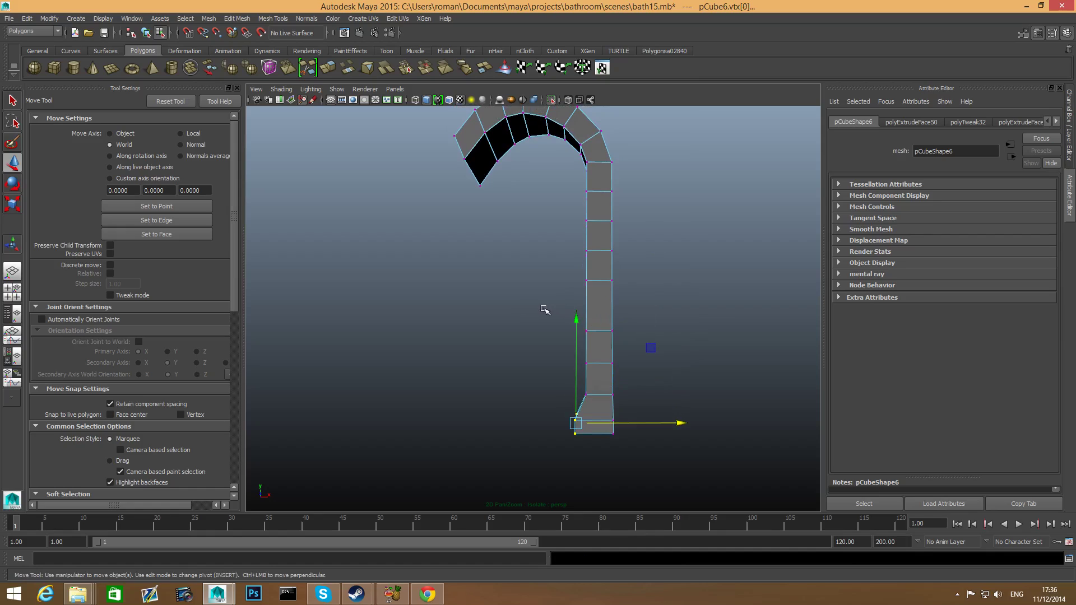
drag(544, 309, 591, 446)
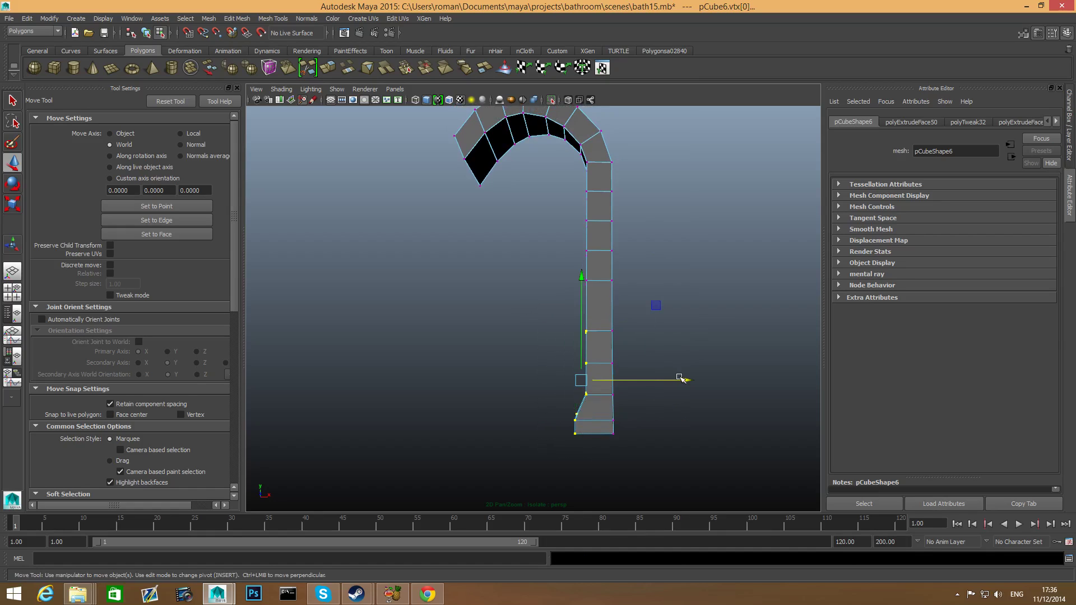
drag(680, 379, 677, 381)
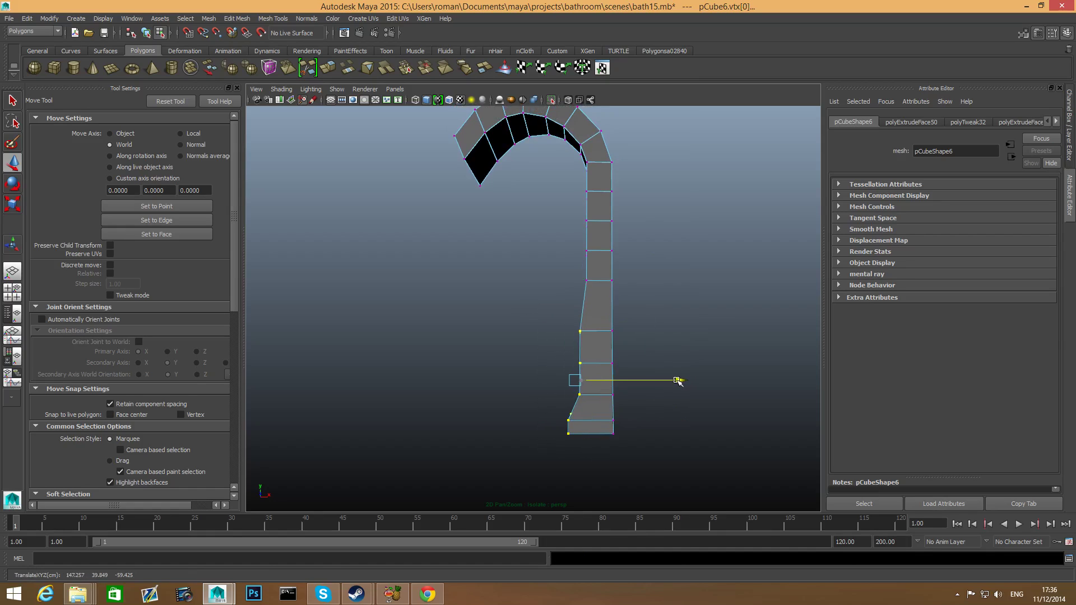
Step: Taper the stem by moving the spout-side vertices of the fifth ring to about X 148.532 and the fourth to 148.193
click(577, 335)
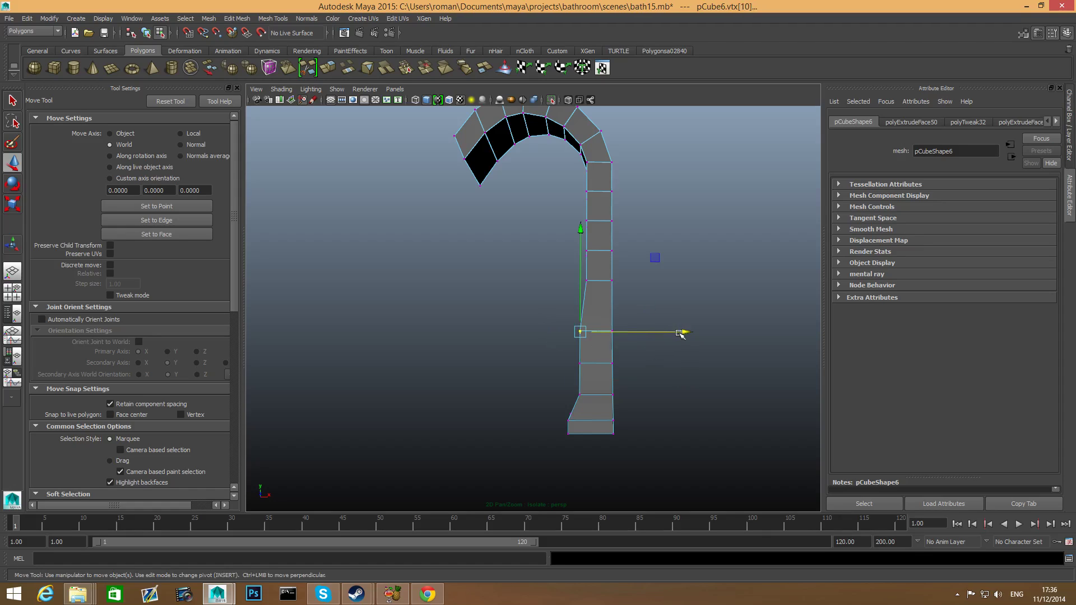
drag(680, 334, 689, 335)
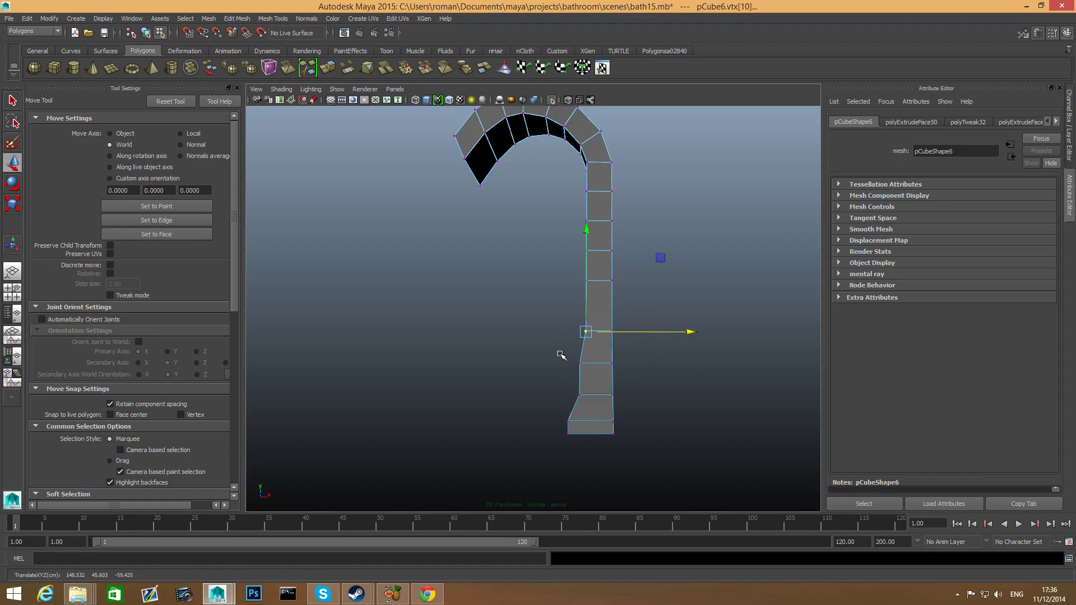
click(582, 365)
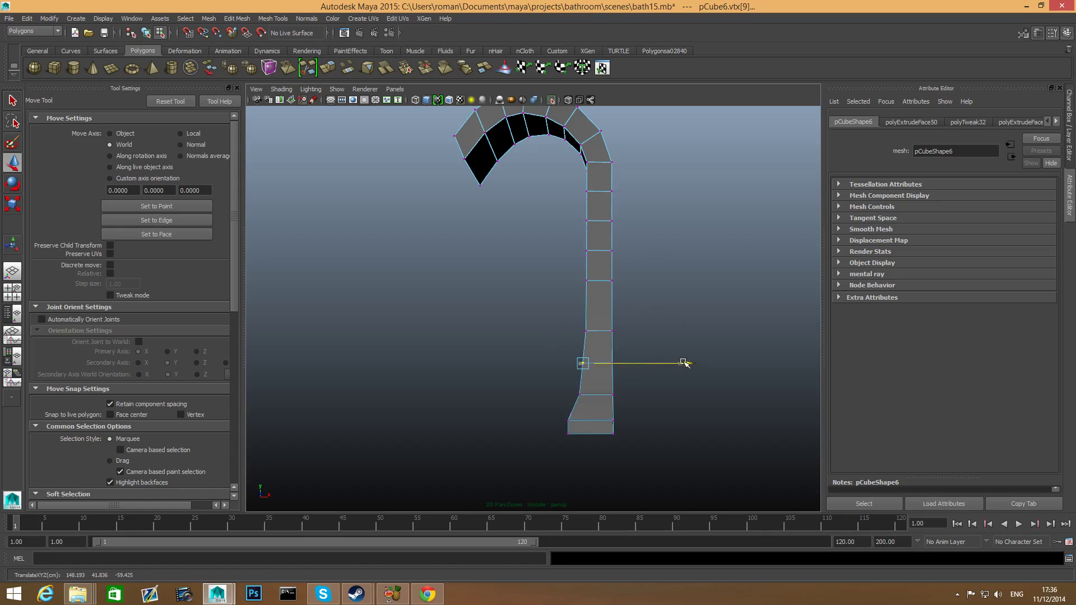
Step: Return to object mode and turn off isolation to show the faucet with the sink and bathroom
alt+drag(597, 410, 523, 340)
key(F8)
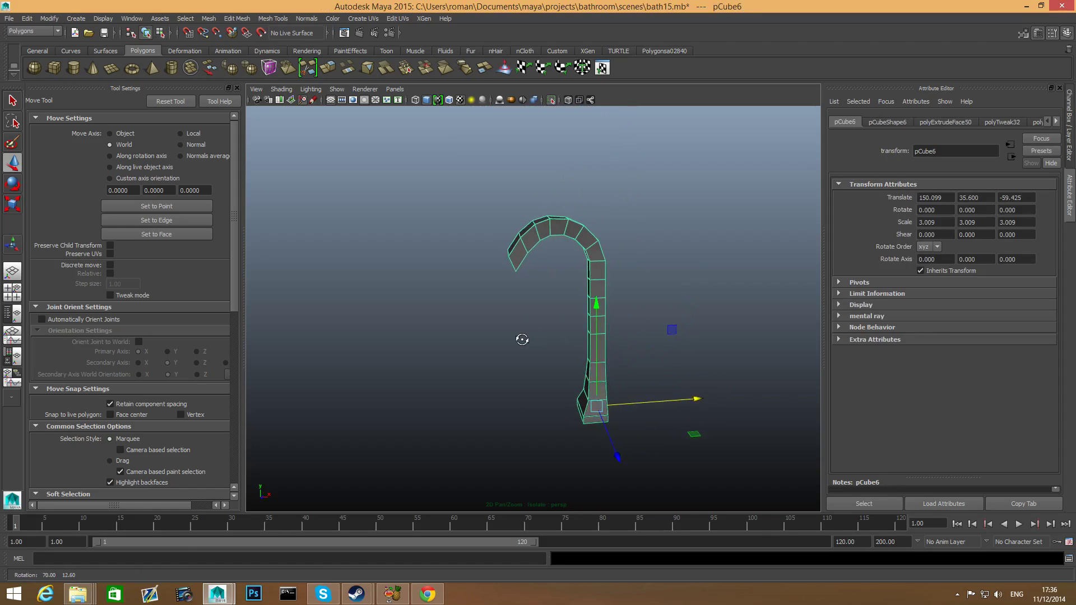
click(552, 101)
alt+drag(562, 311, 671, 463)
Step: Scale the faucet uniformly to 1.689 and move it to X 150.520 behind the sink
key(r)
key(w)
alt+drag(606, 397, 644, 394)
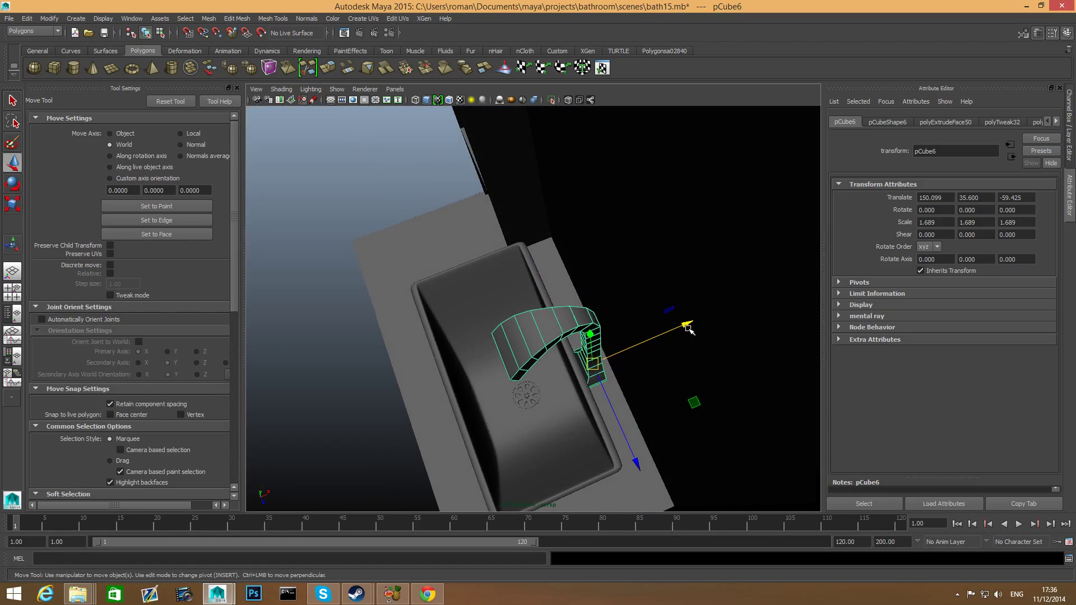
drag(687, 324, 507, 332)
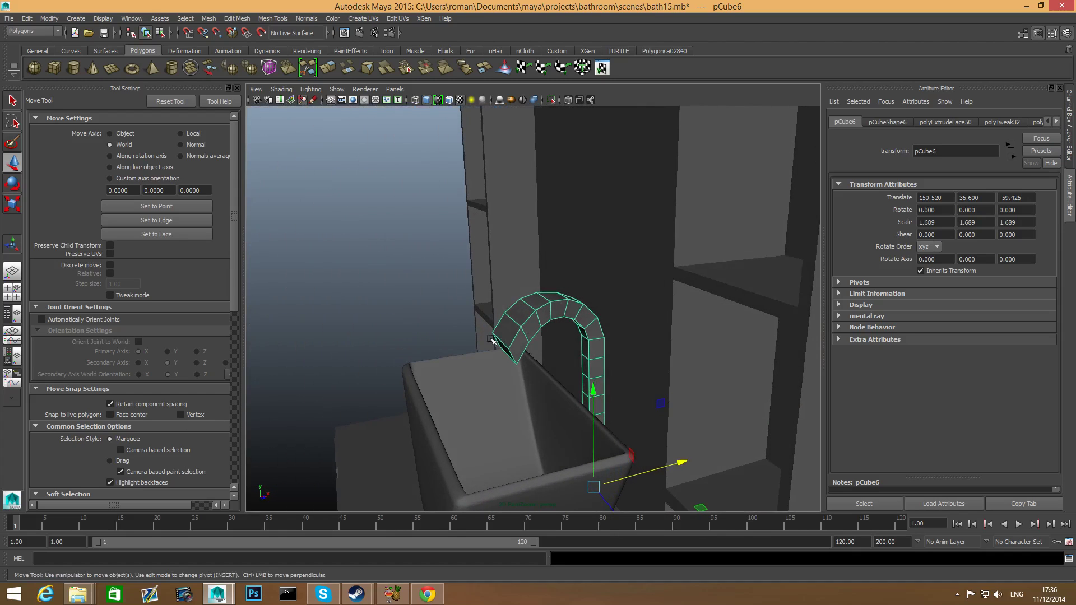
Step: Delete the faces of the last segment at the tip of the faucet's spout
right_click(507, 331)
click(514, 359)
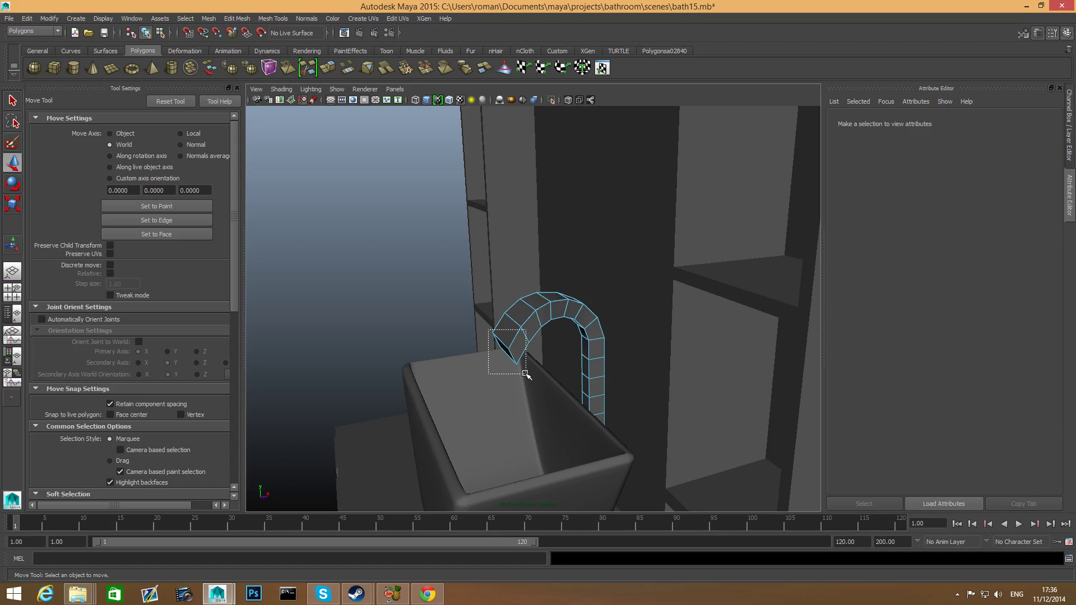
drag(520, 374, 519, 375)
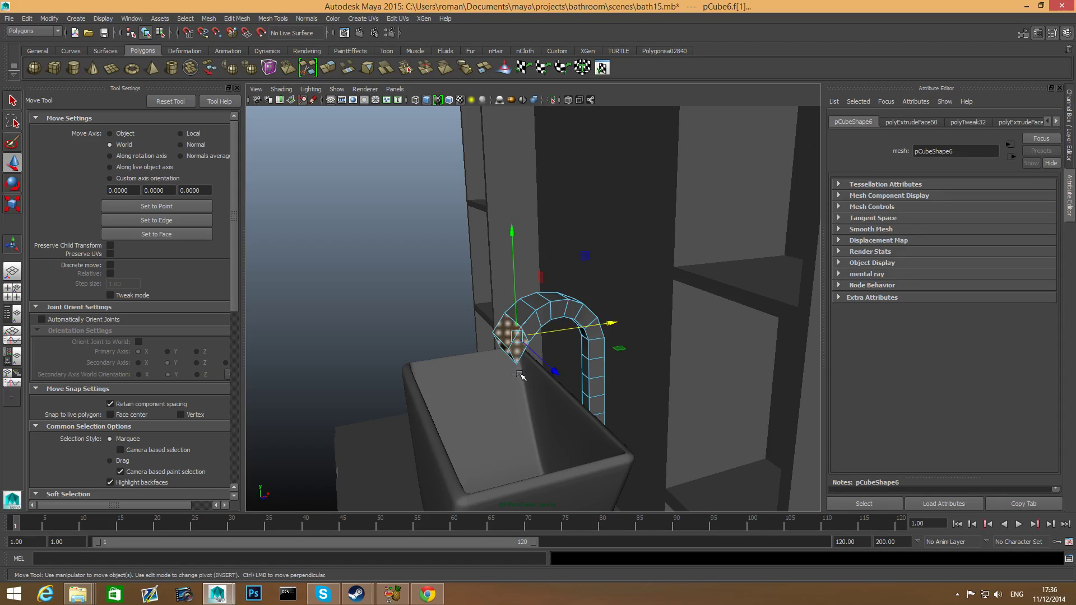
key(ctrl+z)
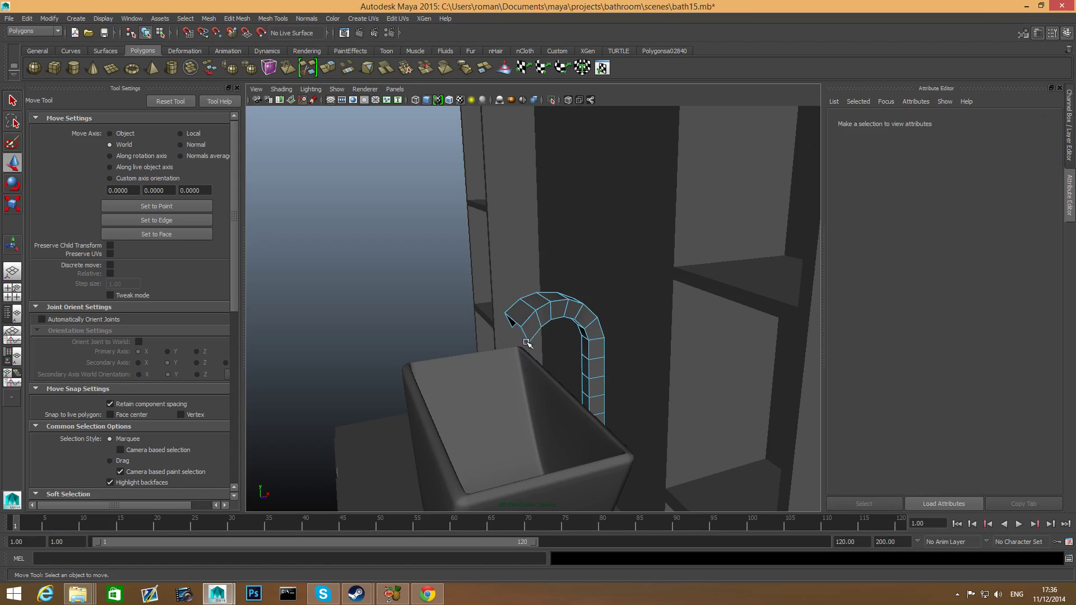
mouse_move(523, 336)
alt+mouse_down()
mouse_move(577, 307)
mouse_move(529, 315)
mouse_move(547, 351)
mouse_move(620, 353)
mouse_move(515, 317)
alt+mouse_up()
key(Delete)
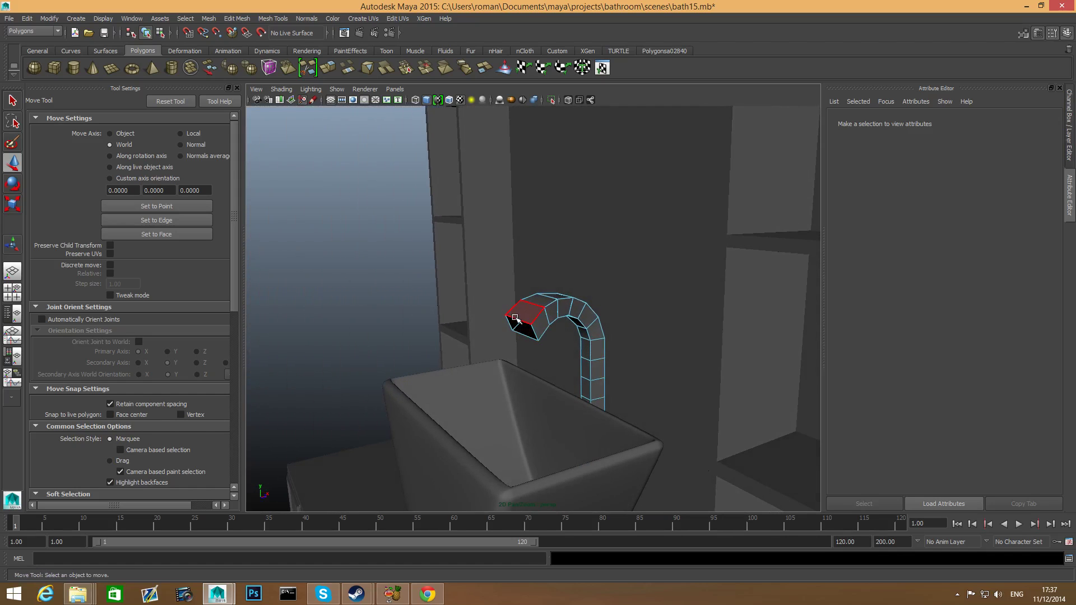
Step: Select the open border edges at the spout tip and close them with Fill Hole
right_drag(517, 319, 522, 292)
double_click(522, 321)
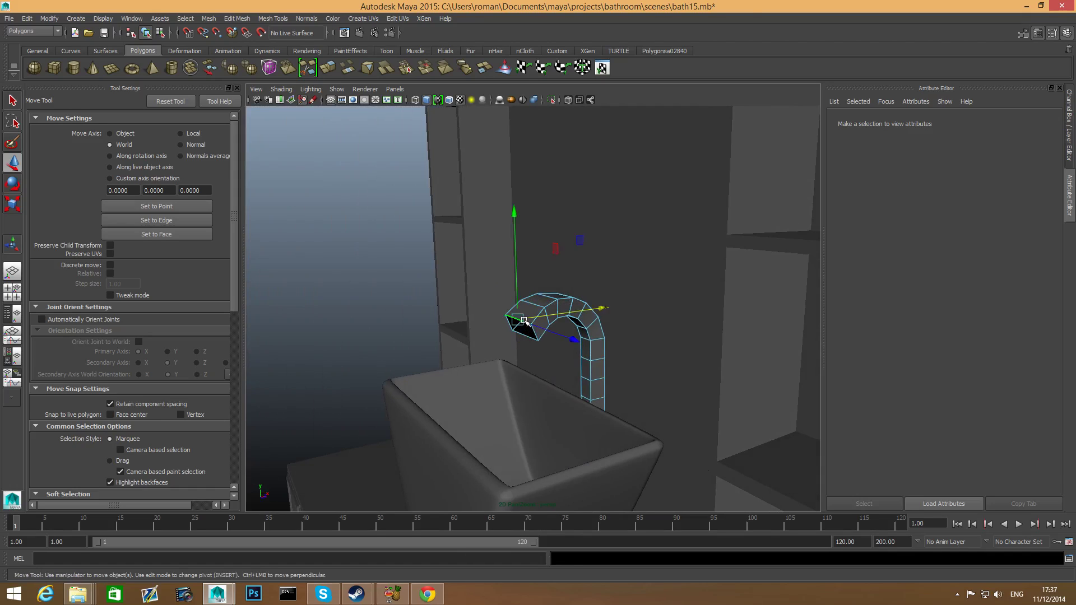
click(235, 18)
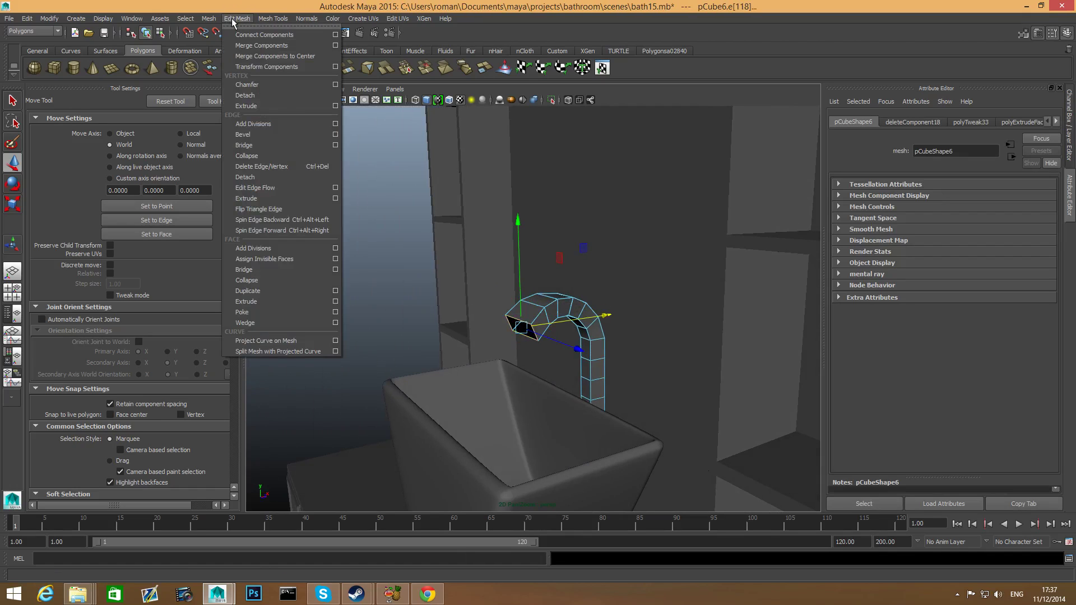
mouse_move(208, 19)
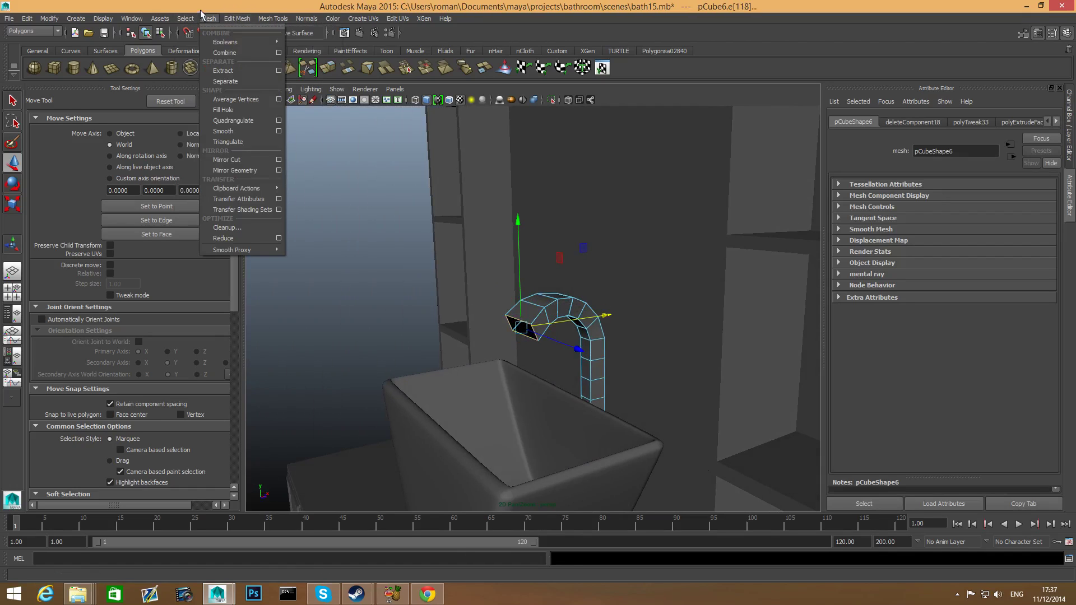
click(224, 110)
alt+drag(560, 374, 593, 365)
alt+right_drag(555, 371, 577, 371)
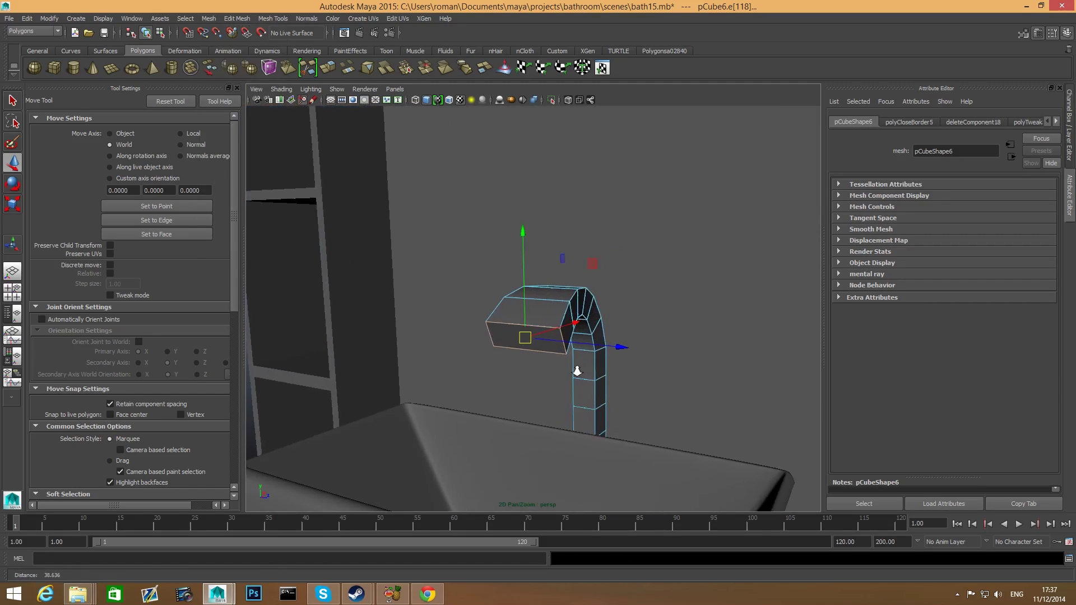
Step: Insert a lengthwise edge loop along the middle of the faucet's broad faces and another along the middle of its sides
key(F8)
key(F8)
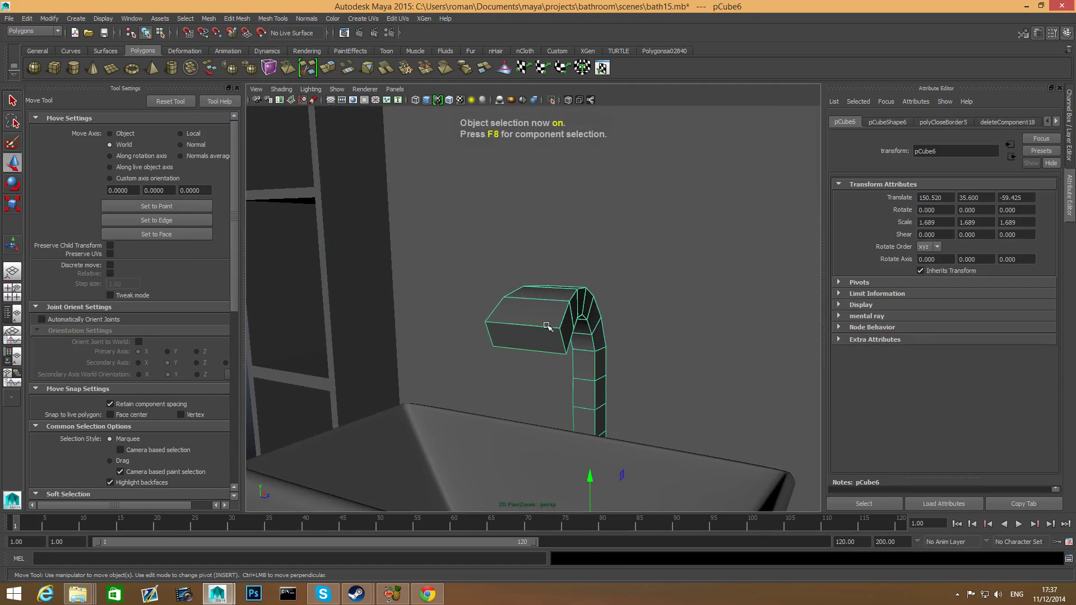
shift+right_drag(542, 307, 540, 267)
click(532, 326)
ctrl+right_drag(533, 326, 482, 345)
click(526, 359)
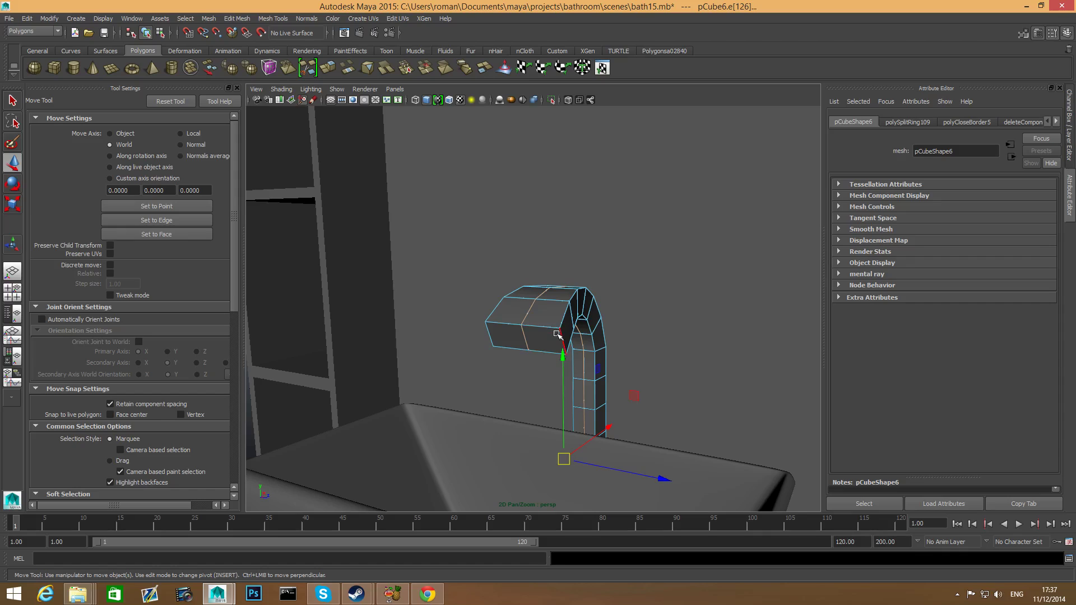
click(561, 335)
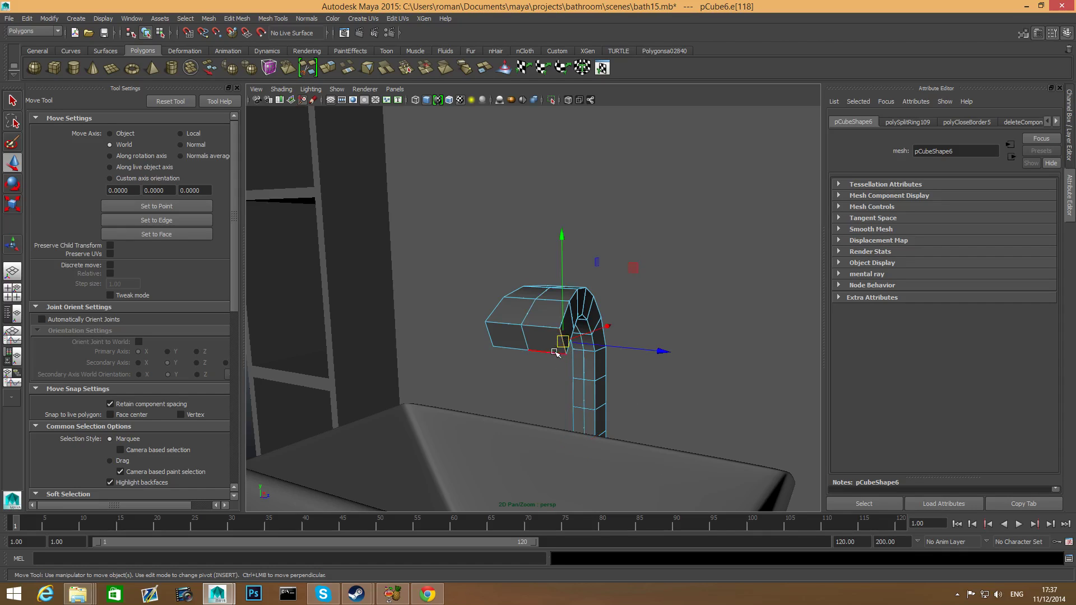
key(g)
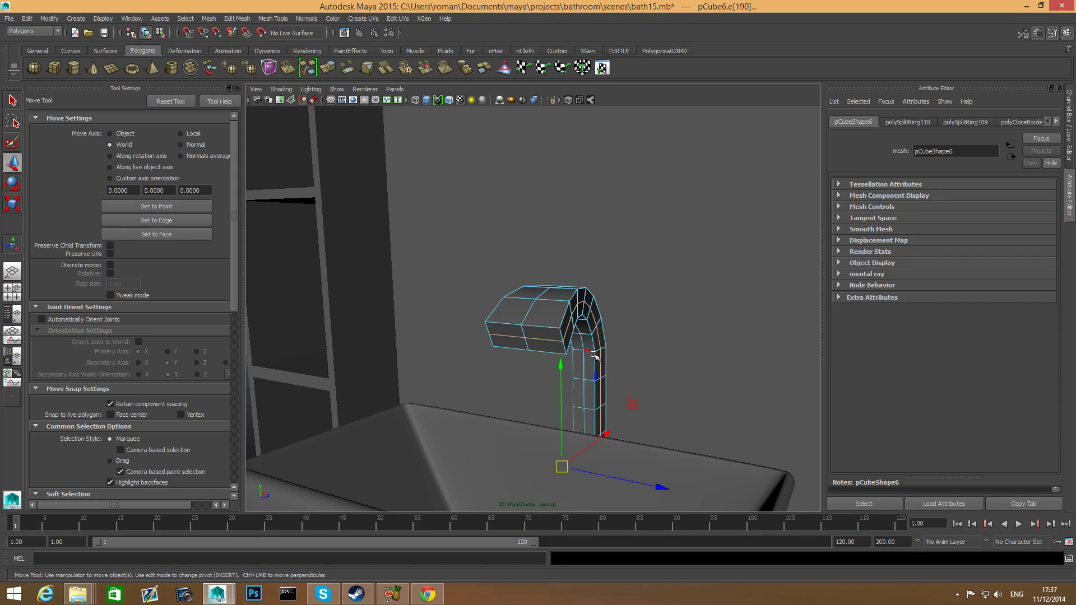
Step: Add supporting edge loops on both sides of the lengthwise center loops with Duplicate Edge Loop, and return to object mode
alt+drag(594, 354, 588, 327)
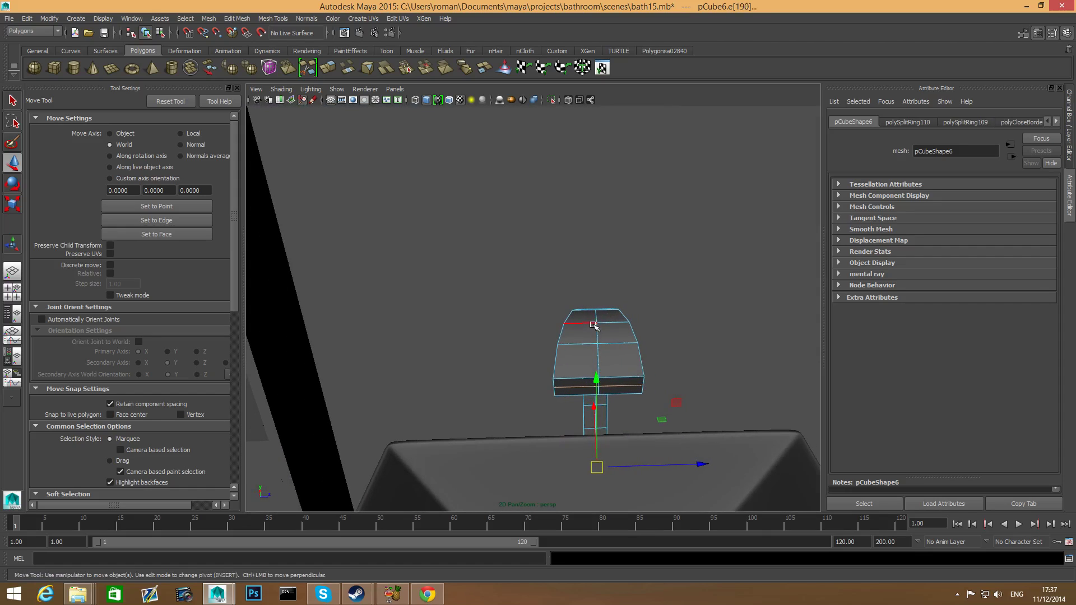
shift+right_click(594, 325)
click(593, 383)
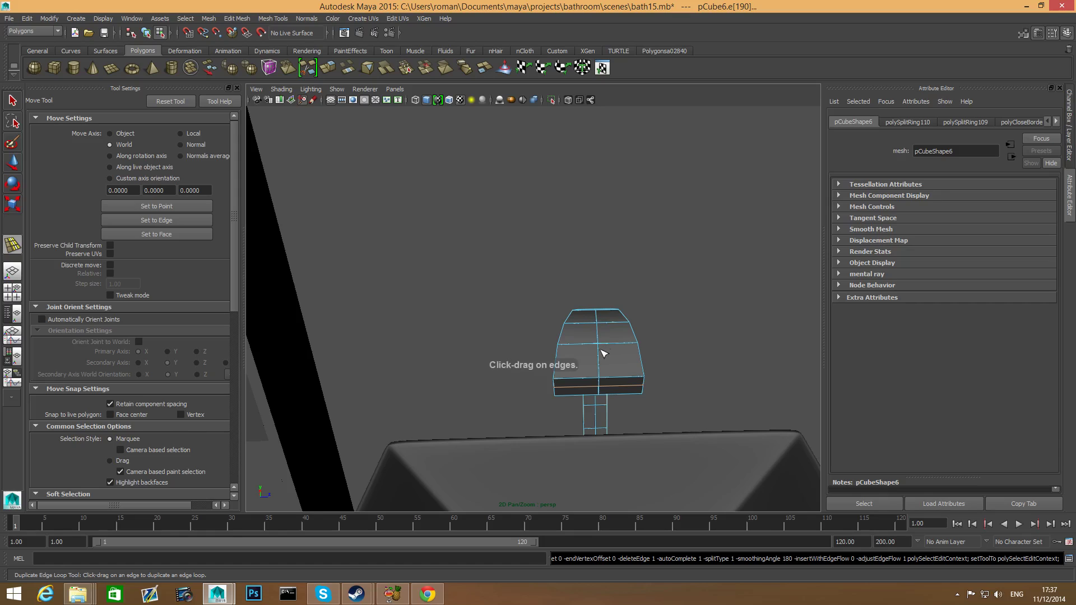
mouse_move(599, 379)
mouse_down()
mouse_move(614, 381)
mouse_move(600, 368)
mouse_up()
alt+right_drag(600, 367, 620, 387)
alt+drag(619, 386, 567, 394)
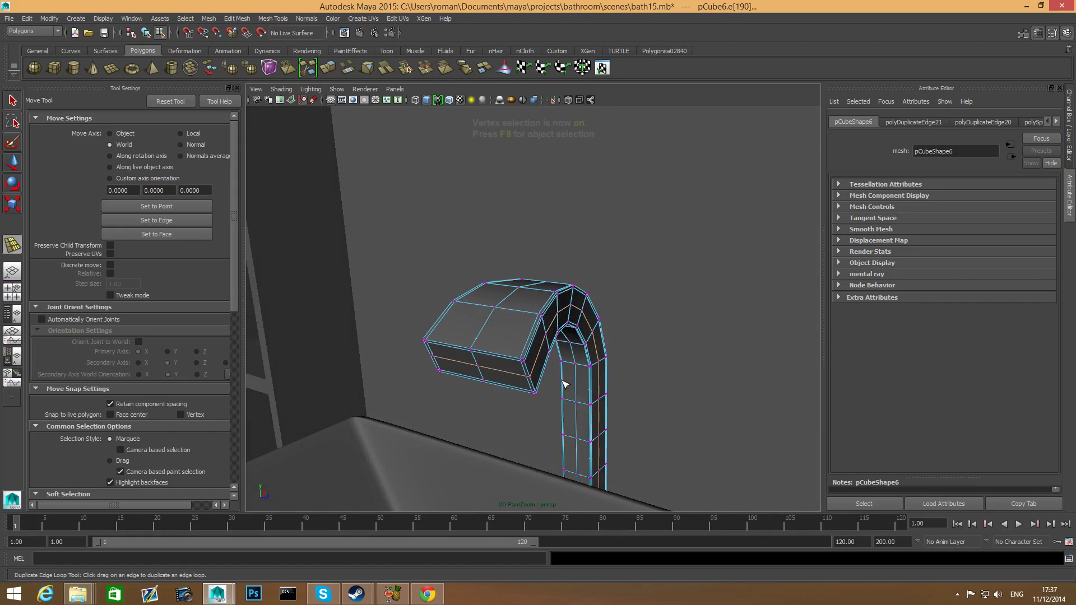
key(F9)
key(F9)
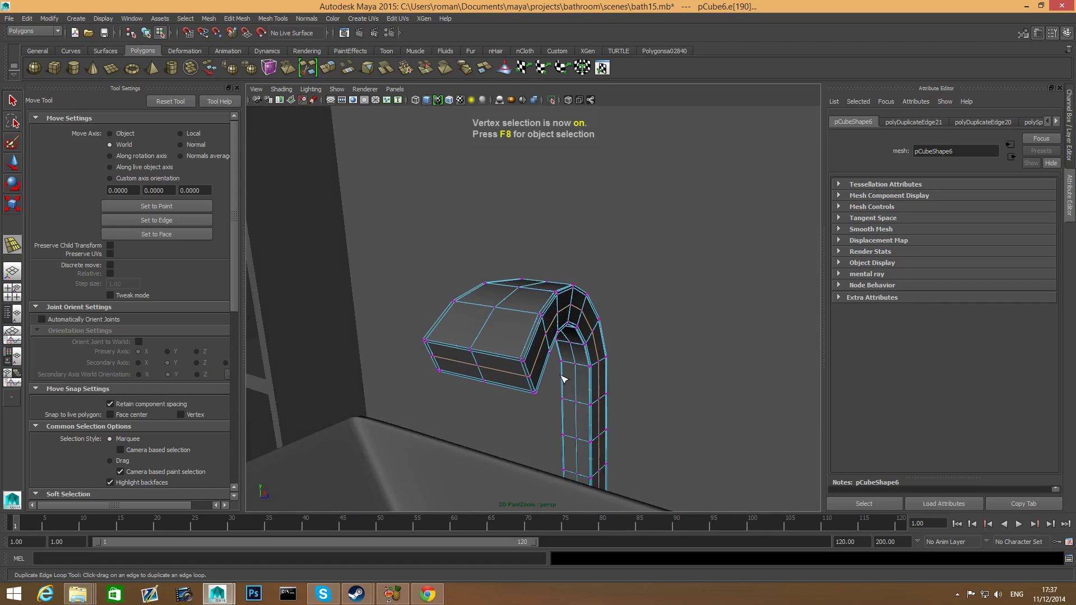
click(563, 380)
key(F8)
click(527, 347)
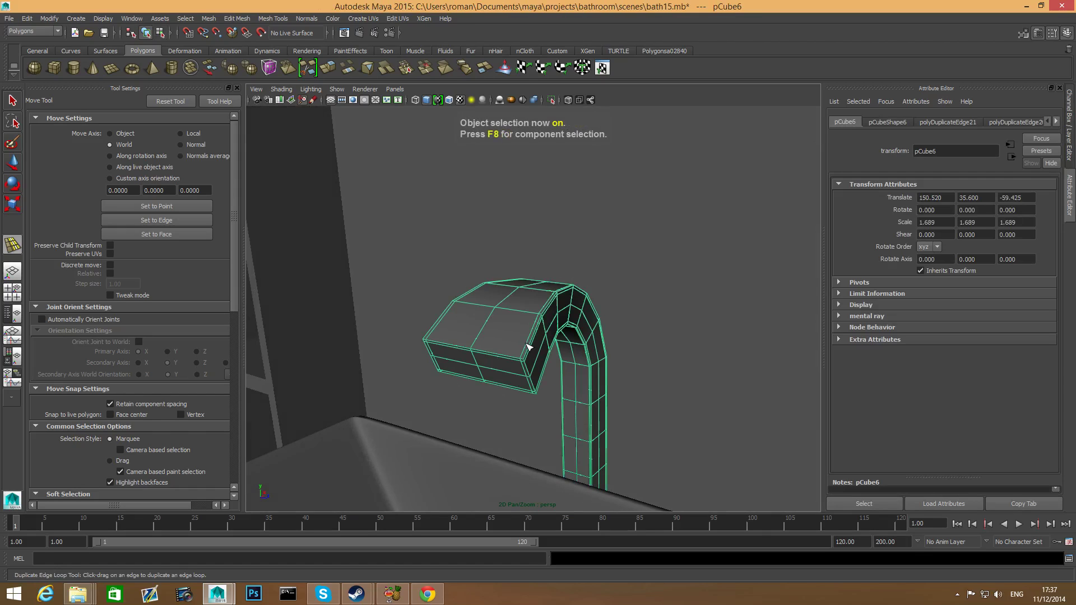
Step: Move the spout tip vertices to about X 143.048 and Y 54.398, and rotate them slightly to follow the curve
key(w)
alt+drag(525, 344, 459, 294)
right_drag(459, 294, 379, 292)
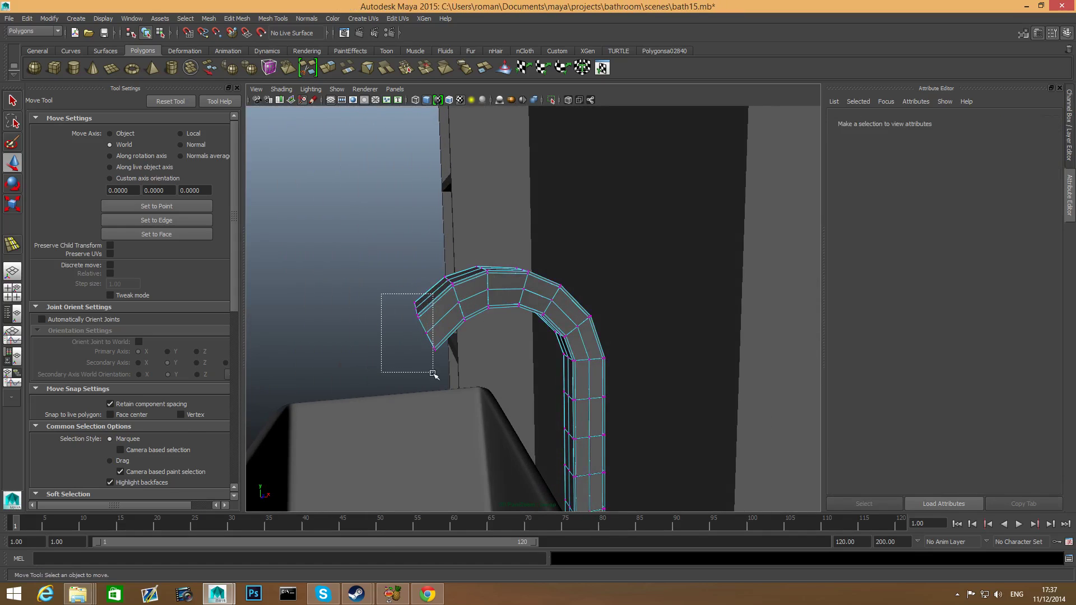
drag(440, 385, 420, 307)
key(e)
key(w)
drag(431, 217, 436, 224)
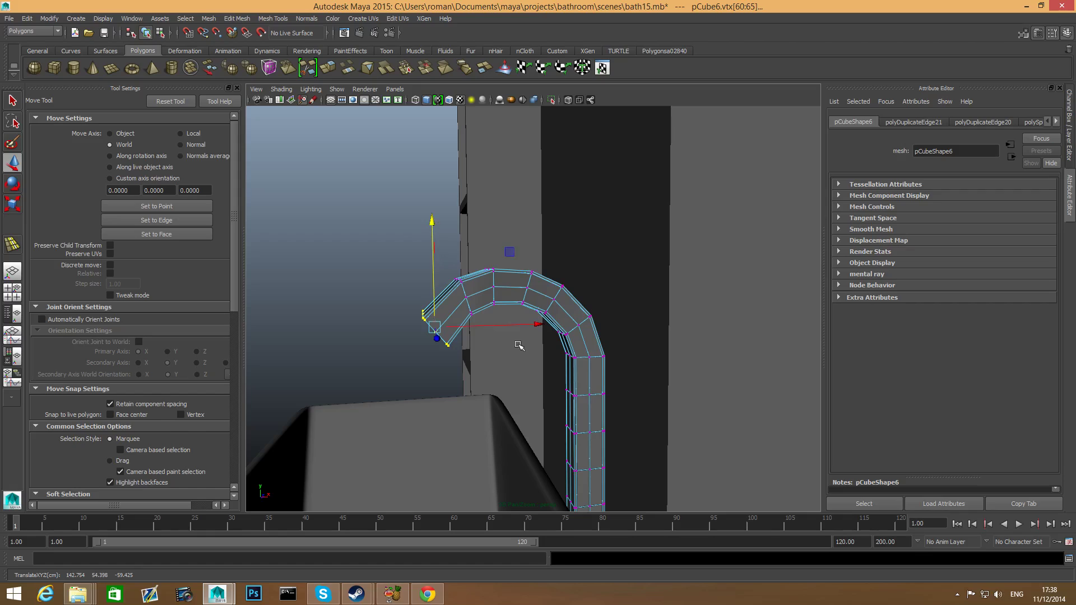
drag(535, 325, 543, 327)
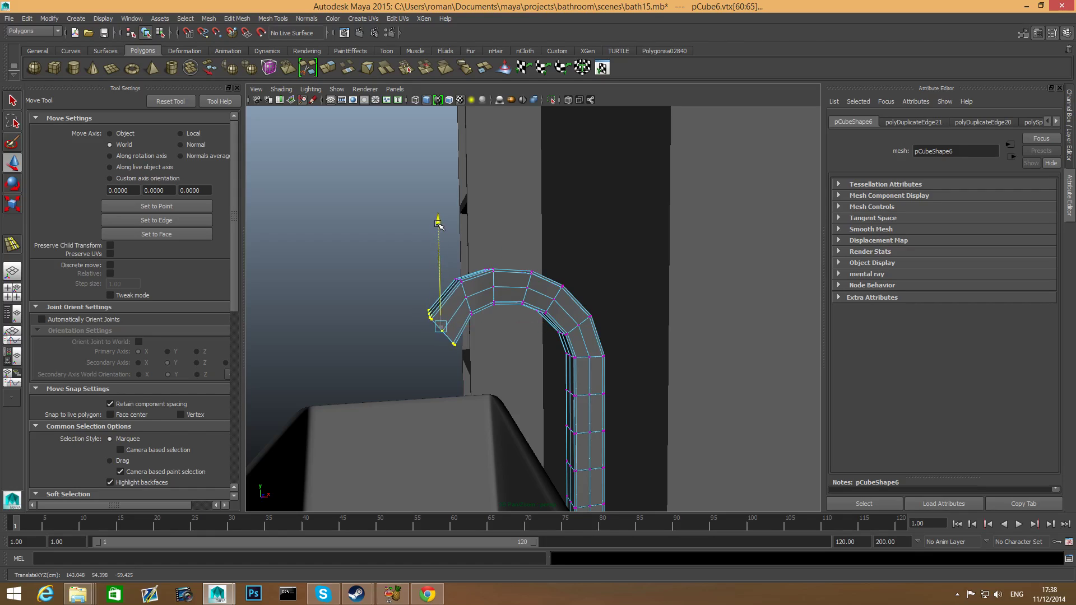
key(e)
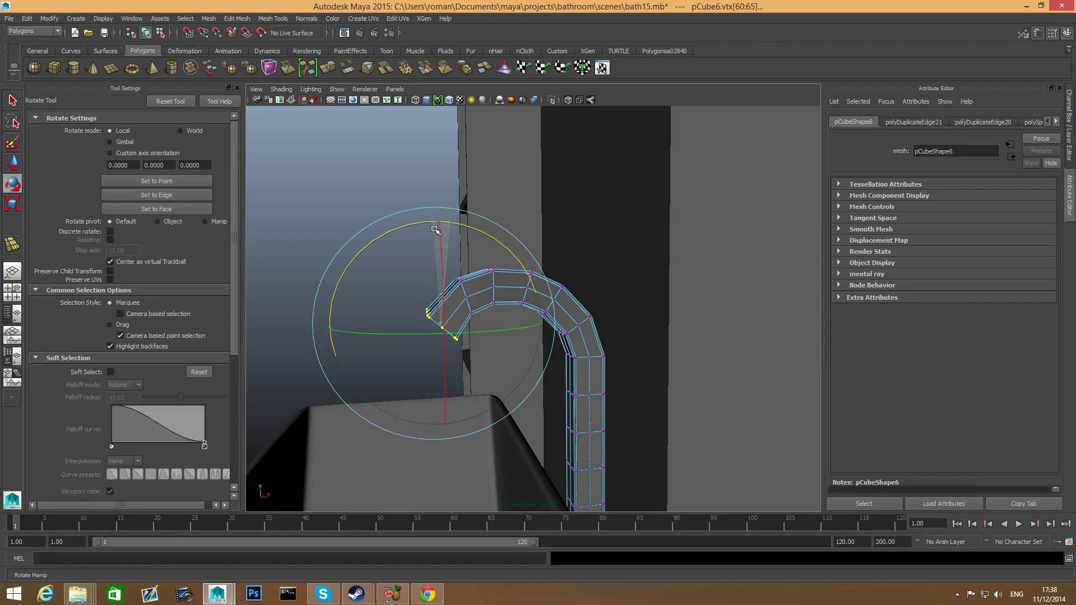
alt+drag(433, 230, 481, 306)
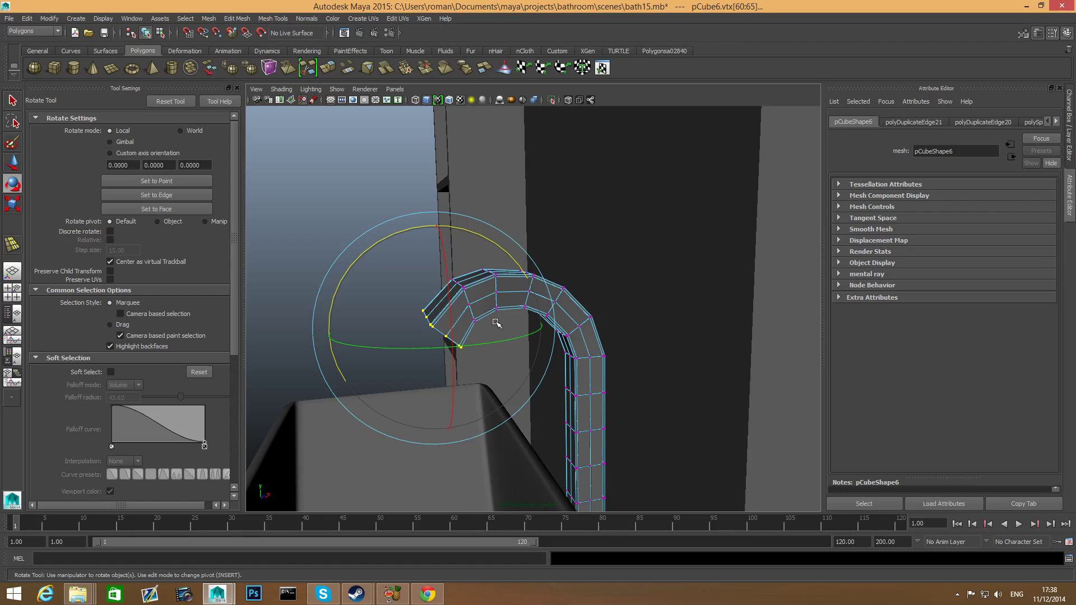
Step: Examine the faucet in object mode with smooth preview on
key(F8)
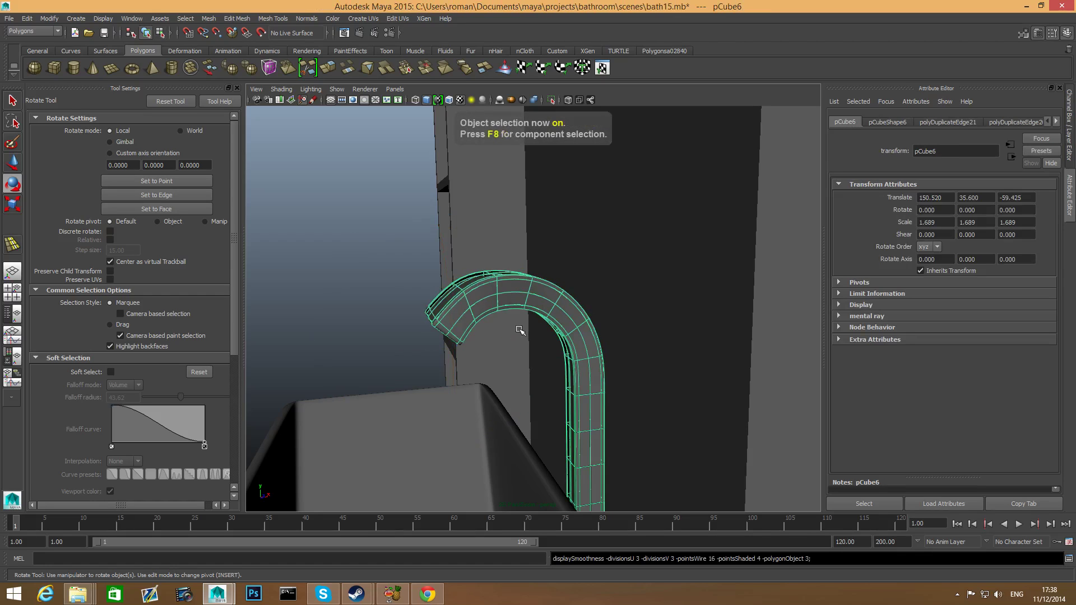
alt+drag(523, 329, 660, 350)
alt+drag(696, 300, 536, 307)
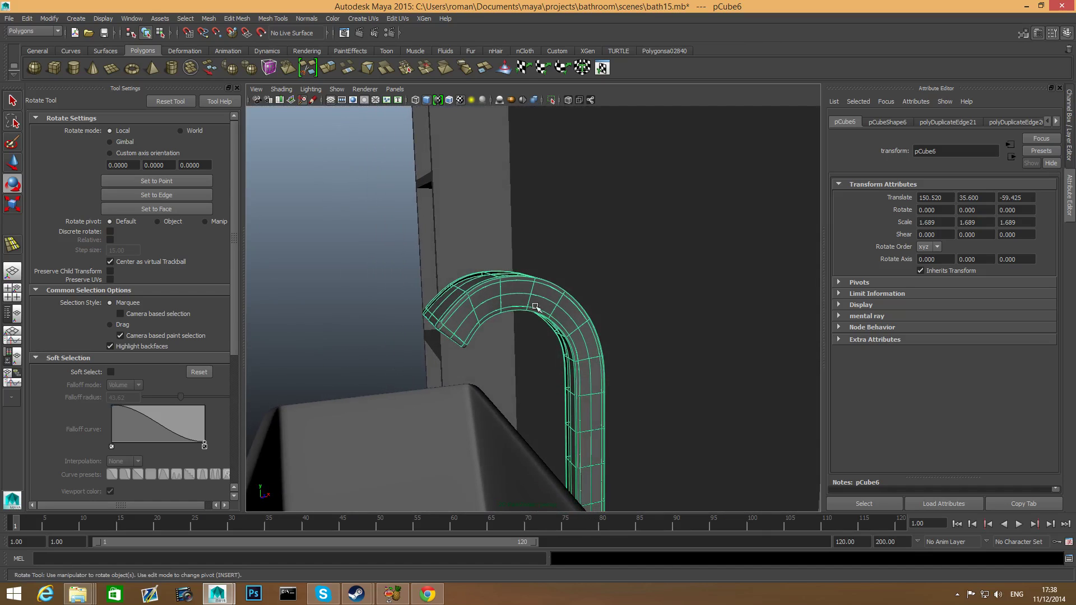
Step: Turn off the smooth preview and insert a supporting edge loop close to the spout tip
key(1)
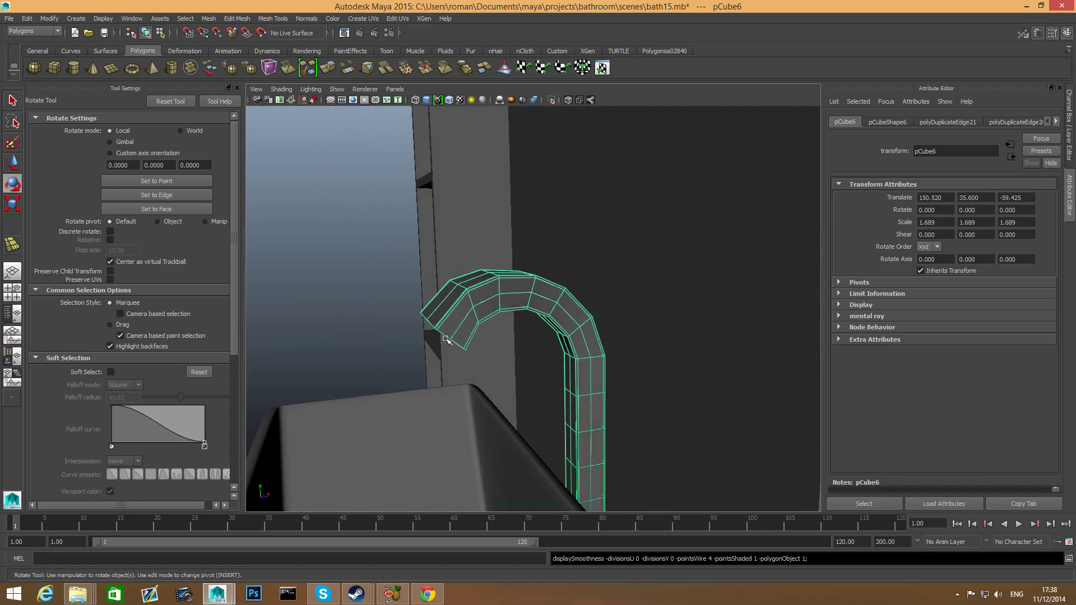
mouse_move(446, 340)
alt+mouse_down()
mouse_move(433, 339)
mouse_move(465, 340)
alt+mouse_up()
right_click(433, 339)
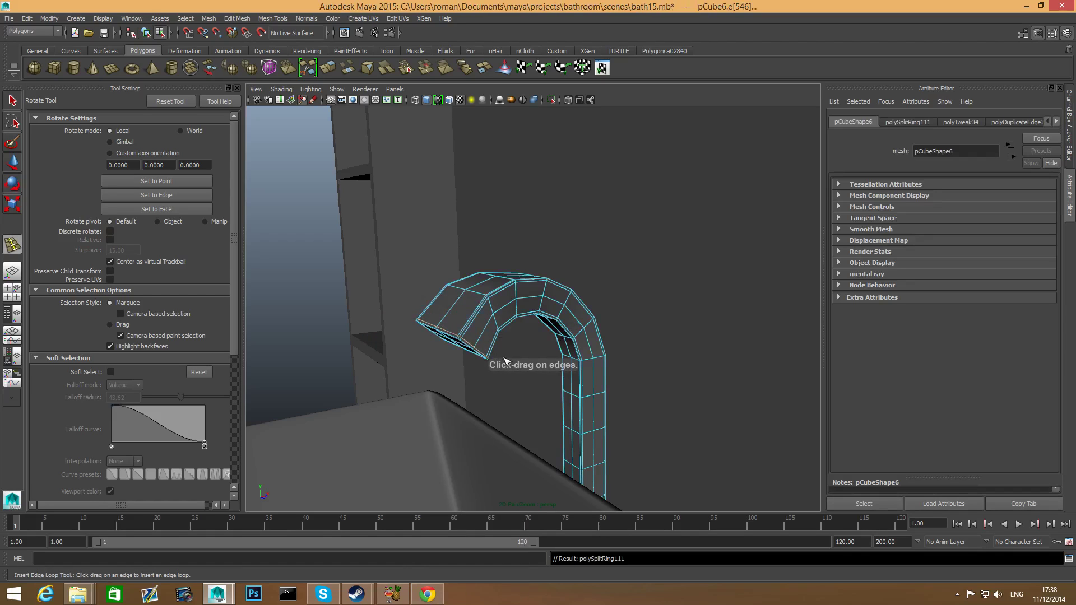
Step: Insert supporting edge loops near the lower and upper edges of the faucet's foot
alt+middle_drag(524, 377, 516, 336)
alt+drag(518, 336, 495, 361)
alt+middle_drag(555, 362, 578, 247)
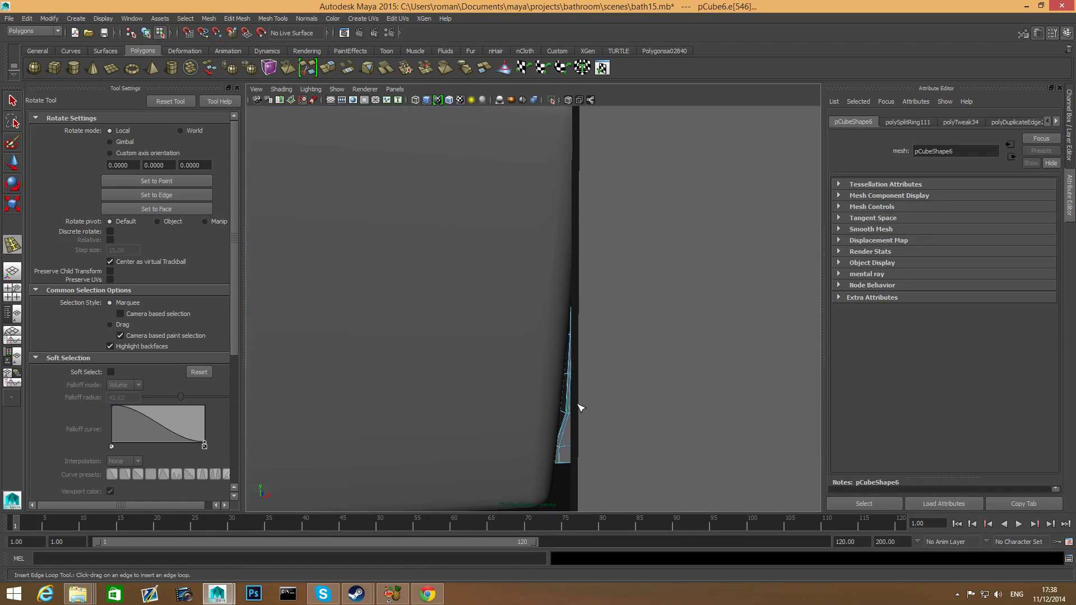
alt+drag(579, 409, 586, 406)
alt+middle_drag(586, 406, 567, 353)
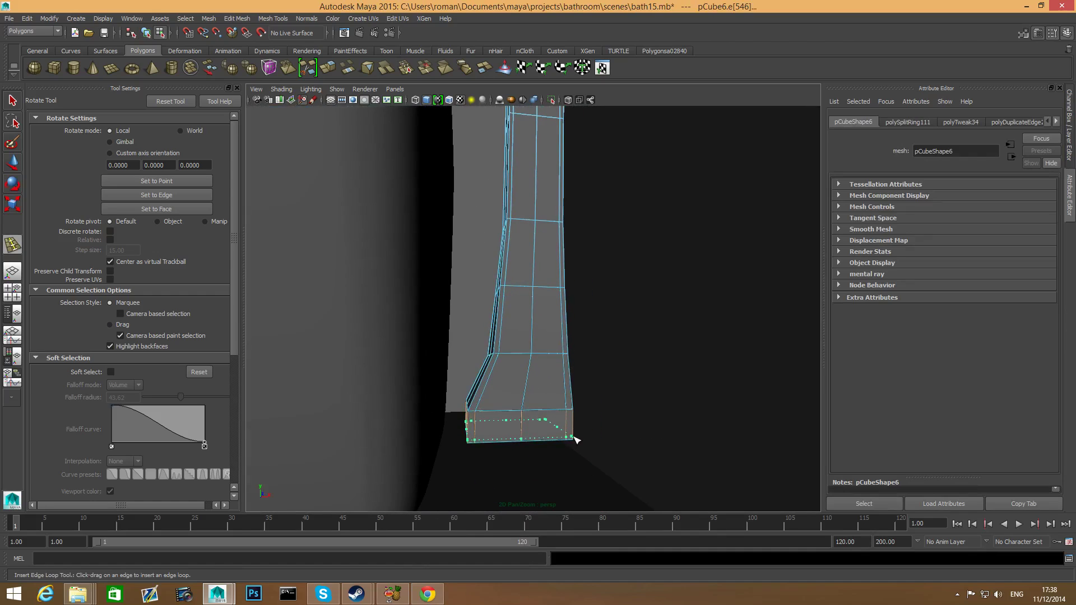
drag(576, 440, 575, 438)
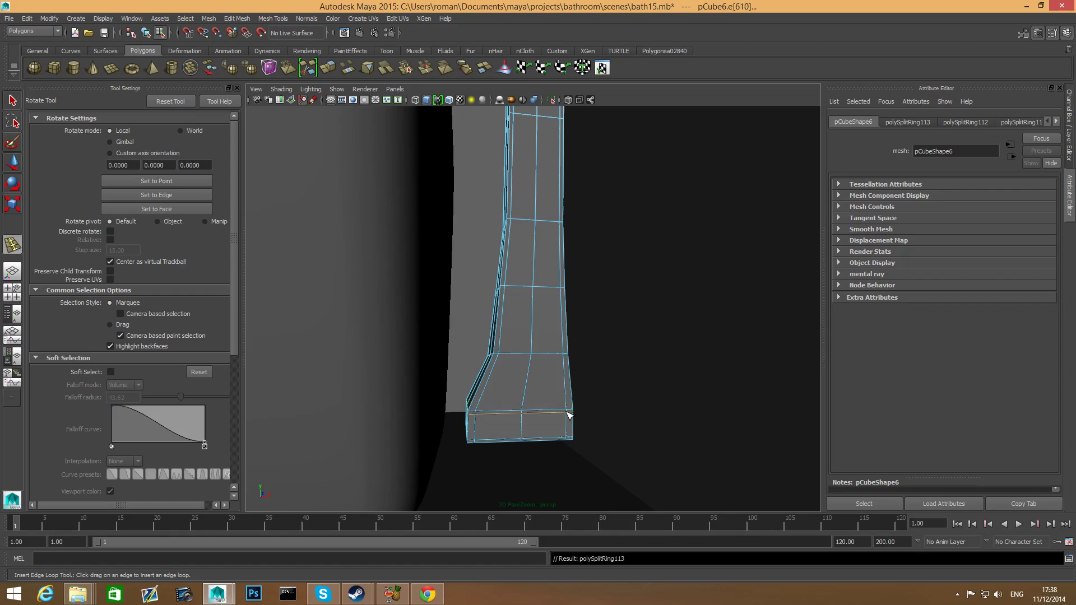
Step: Turn on smooth preview for the faucet, return to object mode and leave the edge loop tool
key(3)
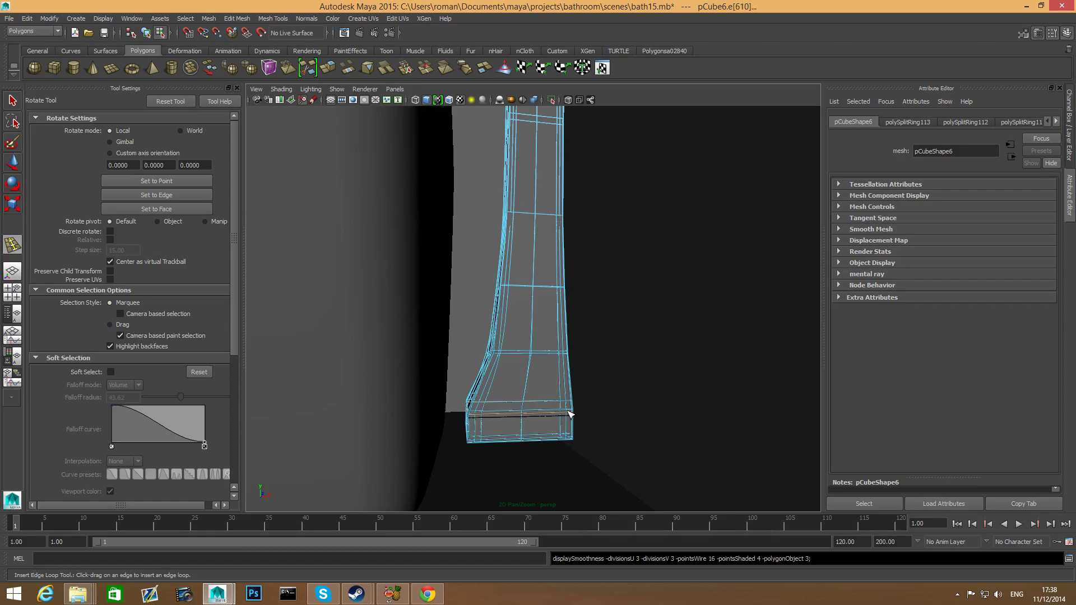
key(F8)
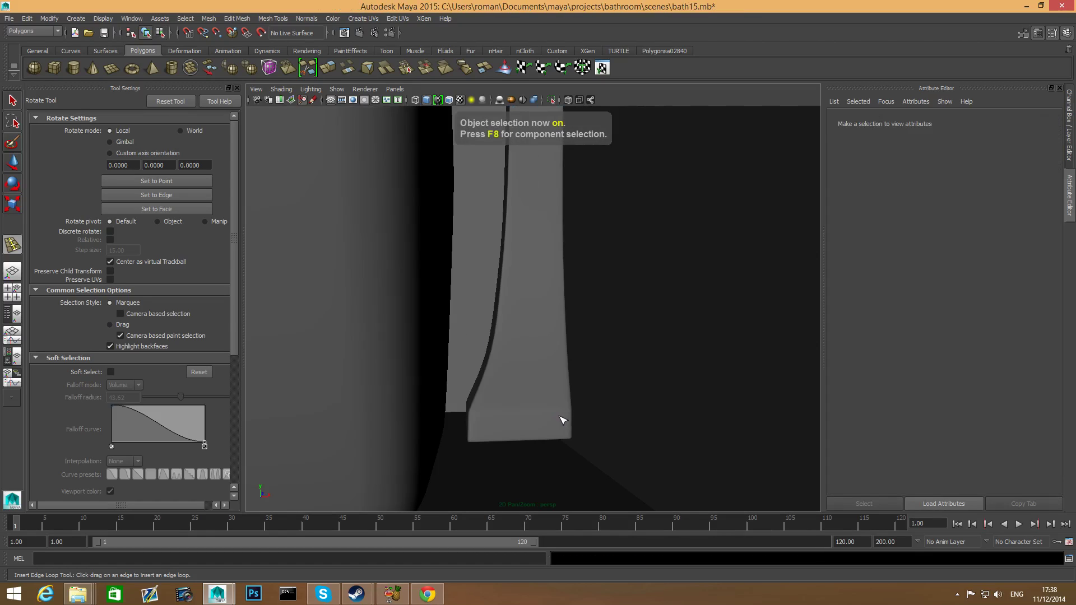
alt+drag(562, 420, 547, 415)
key(q)
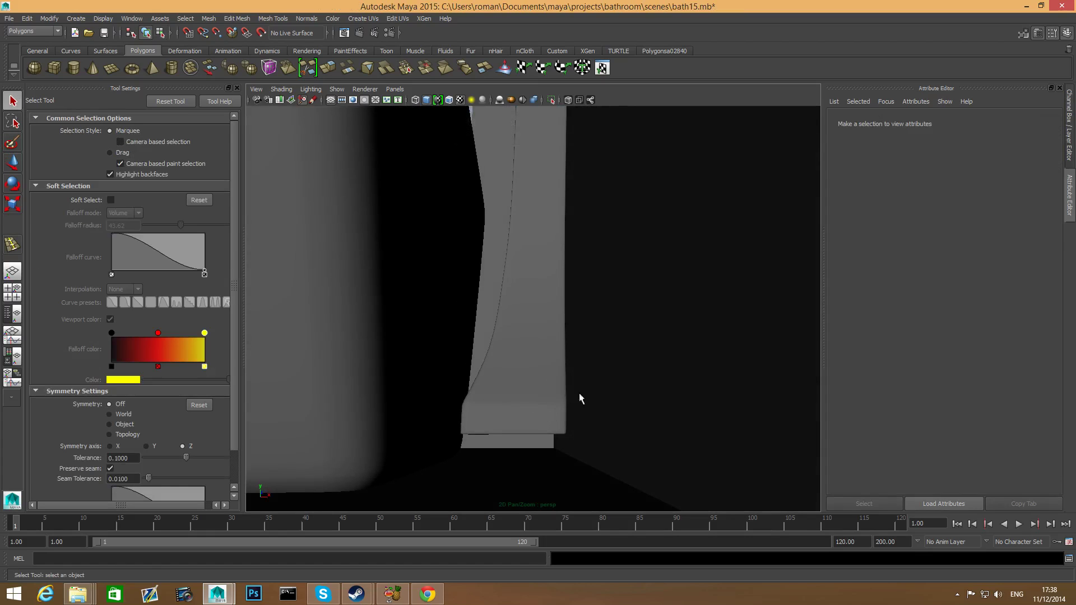
Step: Switch the faucet to vertex mode, select the vertices of its lower column and foot, and turn on X-Ray shading
click(535, 394)
right_drag(535, 394, 476, 350)
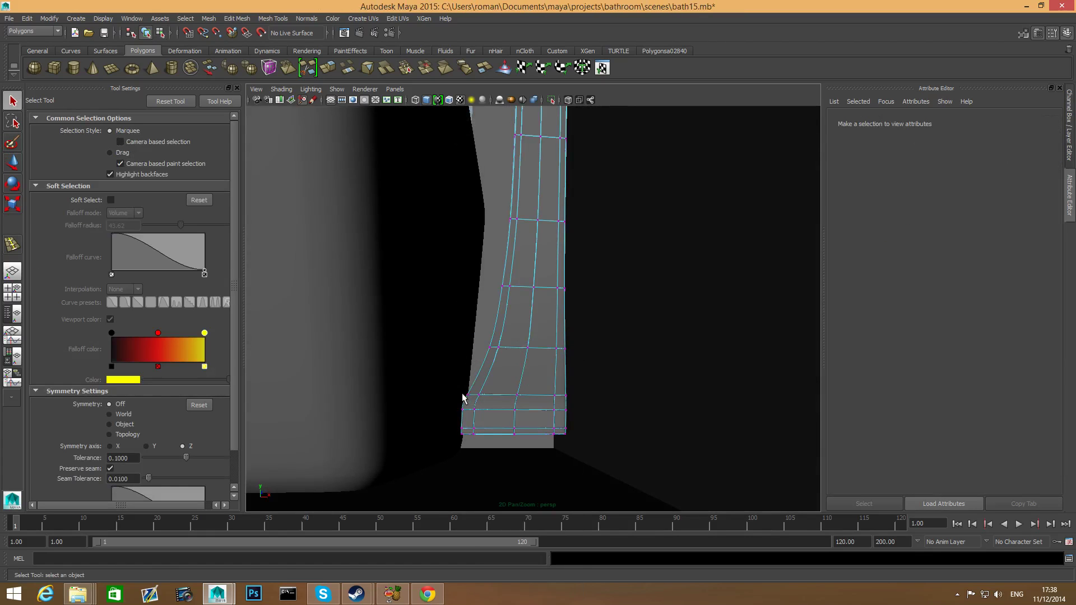
drag(441, 382, 635, 460)
drag(397, 322, 625, 513)
scroll(469, 238, up, 1)
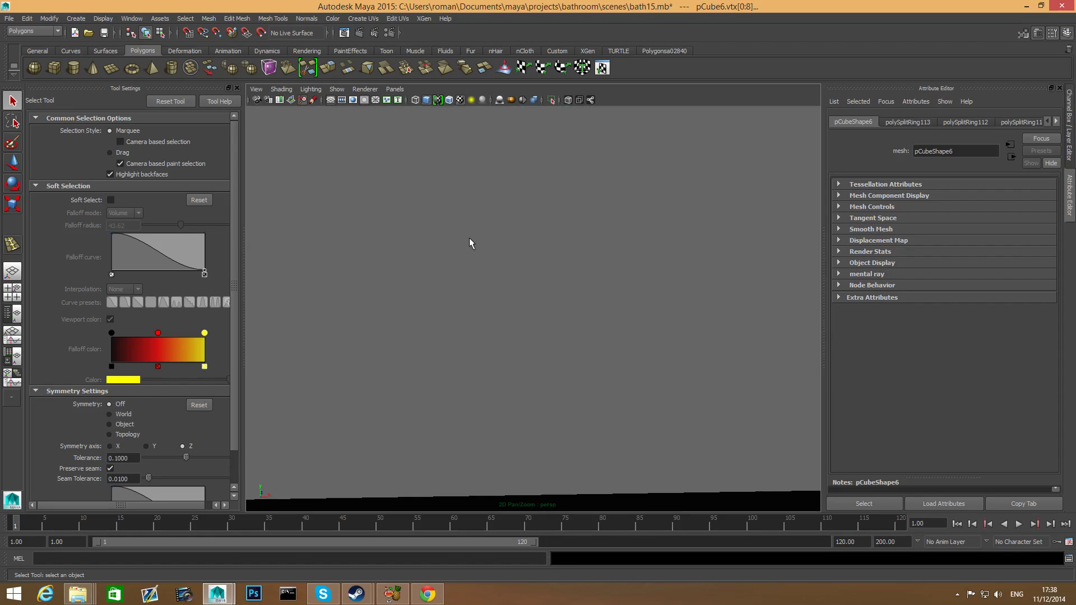
scroll(537, 302, down, 1)
alt+middle_drag(537, 302, 540, 390)
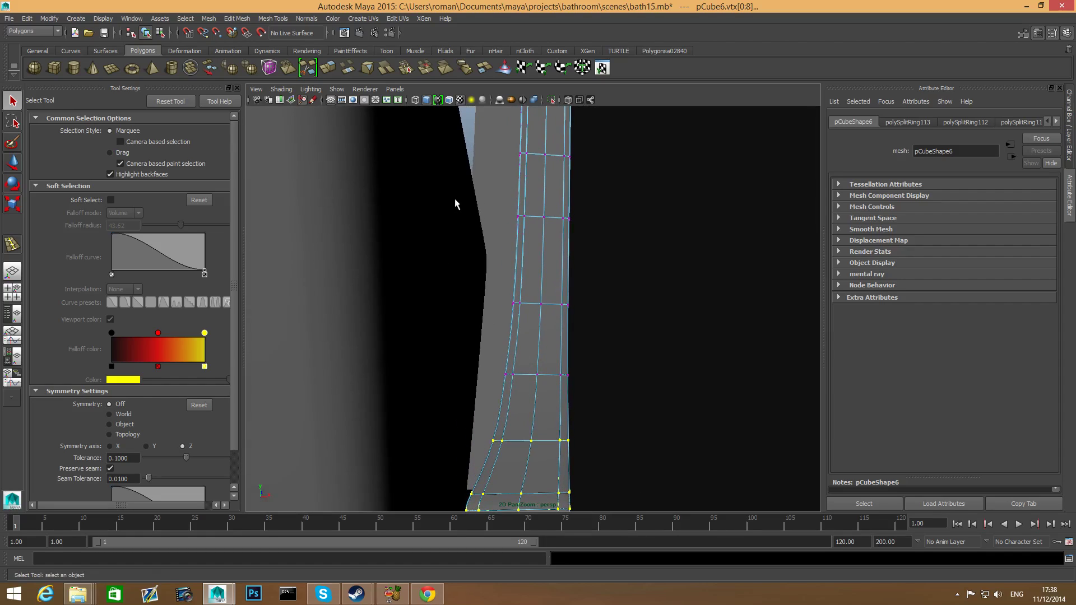
drag(470, 195, 687, 513)
alt+drag(594, 396, 582, 419)
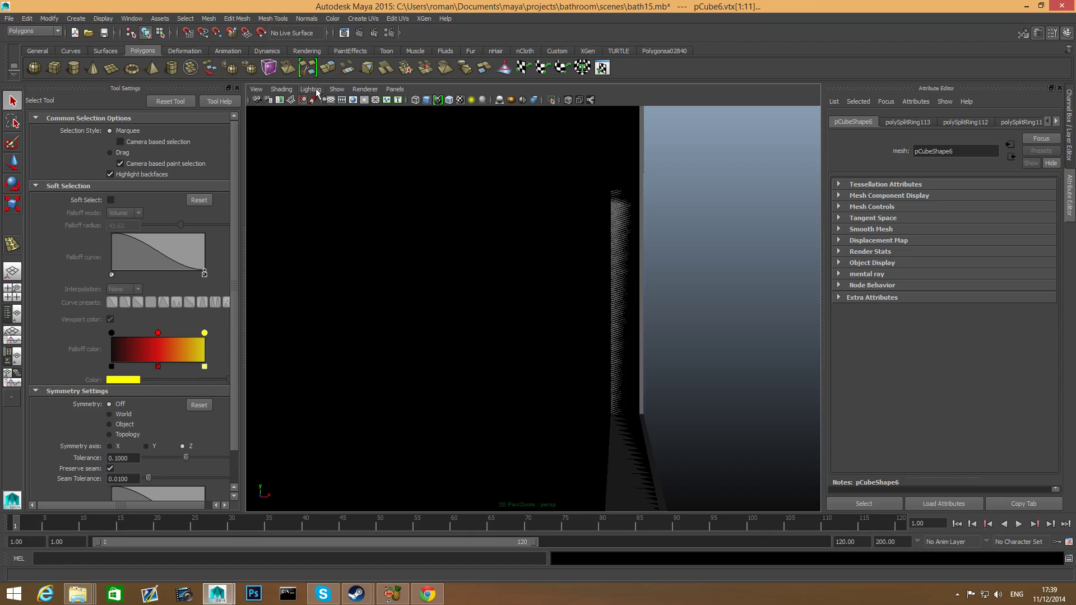
click(280, 89)
click(301, 204)
alt+middle_drag(486, 360, 557, 323)
scroll(557, 328, down, 3)
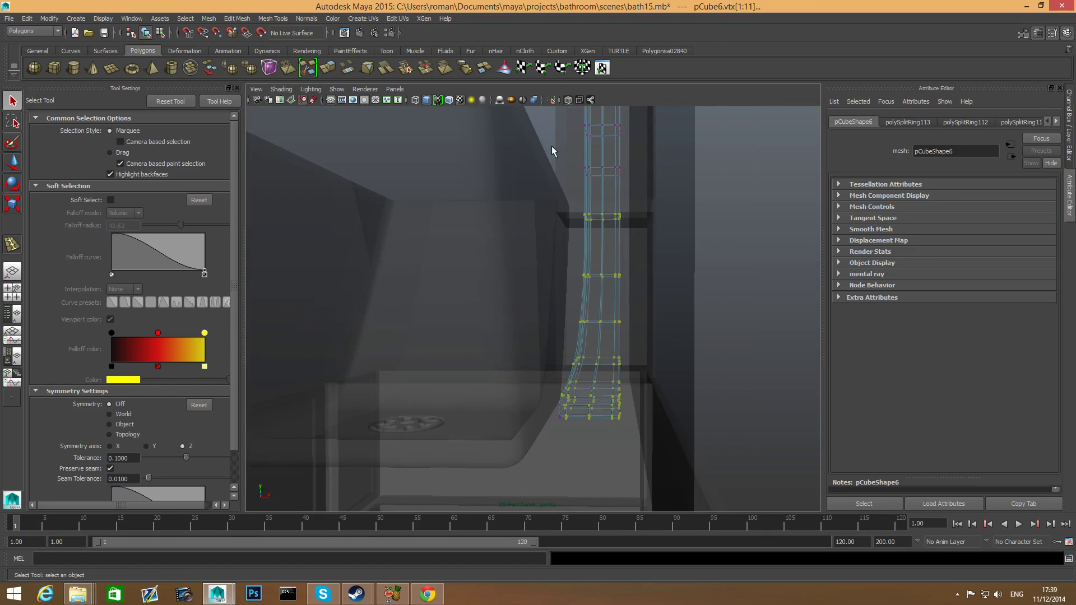
Step: Lower the vertices of the faucet's foot and lower column to the countertop, and turn off X-Ray shading
drag(553, 150, 676, 456)
key(w)
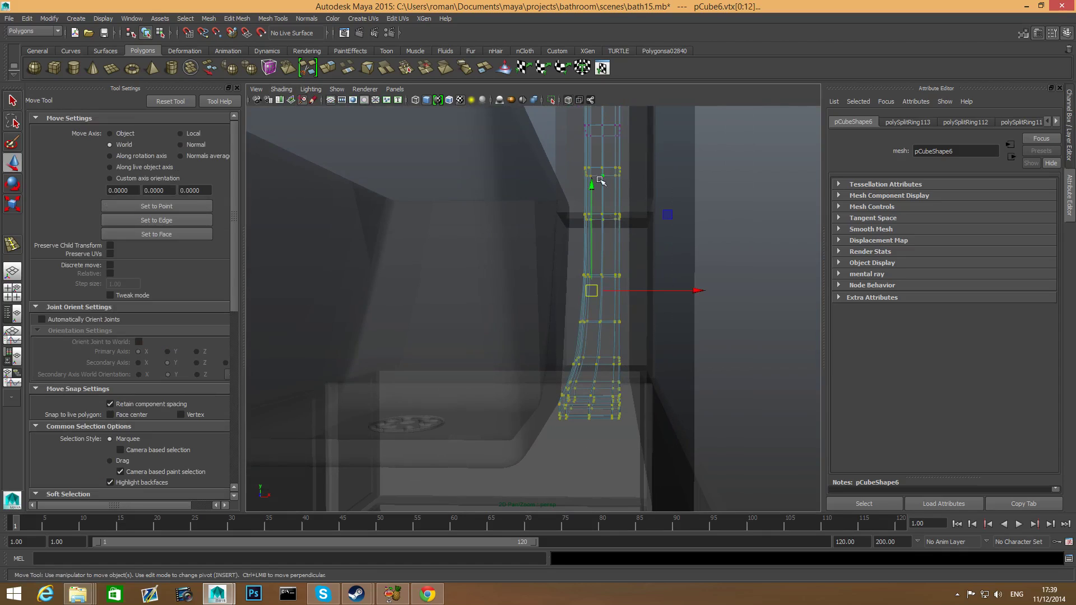
drag(593, 184, 594, 207)
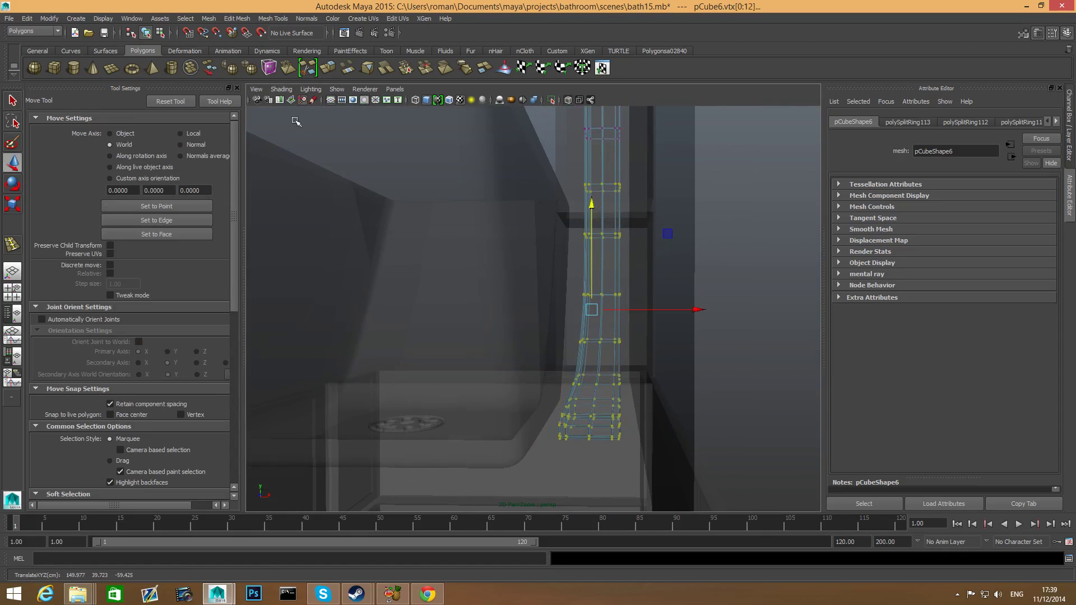
click(281, 89)
click(297, 202)
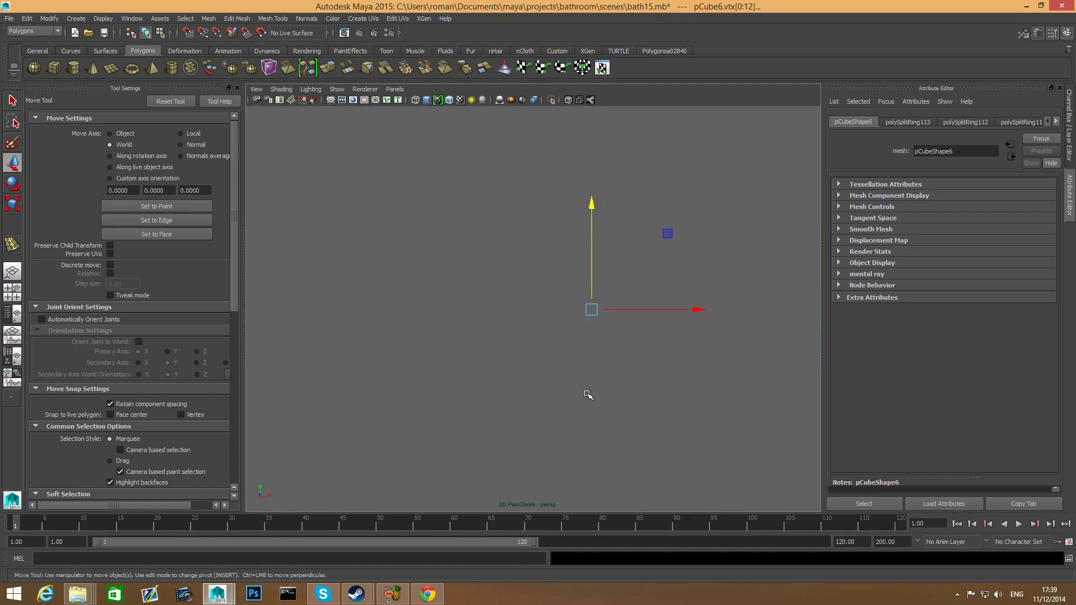
Step: Fine-tune the height of the selected foot vertices against the countertop and return to object mode
alt+drag(588, 395, 610, 391)
alt+middle_drag(611, 392, 606, 305)
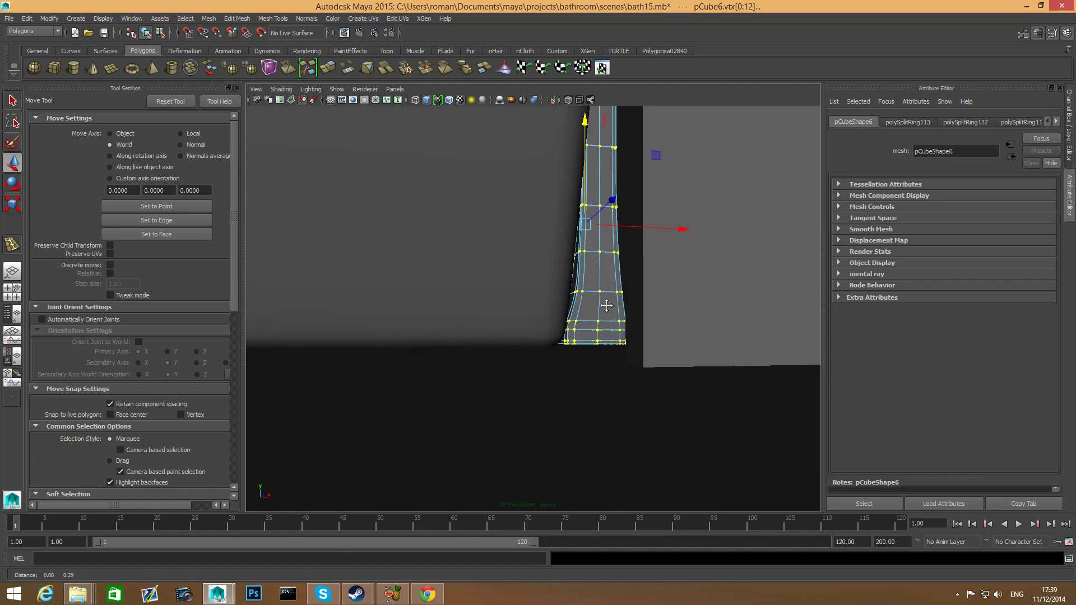
drag(583, 113, 587, 123)
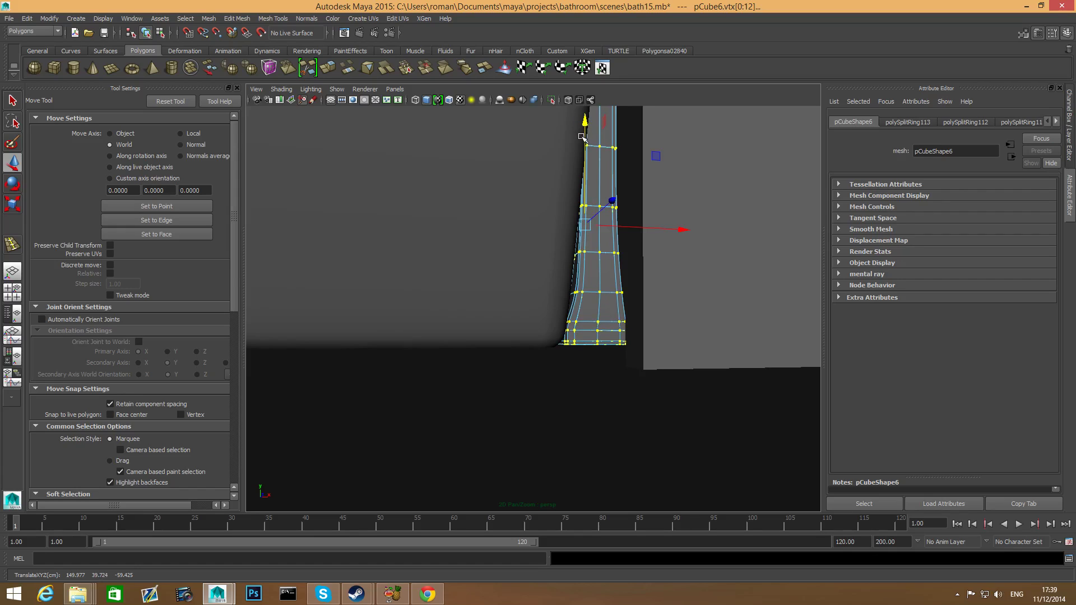
key(F8)
key(F8)
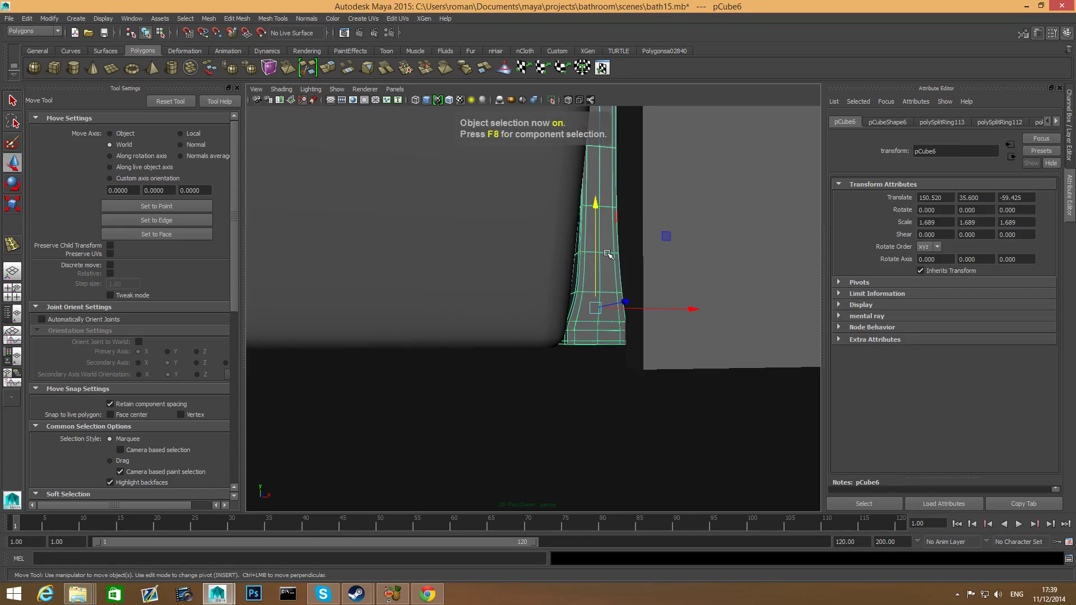
Step: Turn off the smooth preview for the faucet and inspect the end of its spout
alt+drag(608, 254, 588, 269)
alt+middle_drag(566, 247, 573, 325)
alt+drag(573, 325, 559, 229)
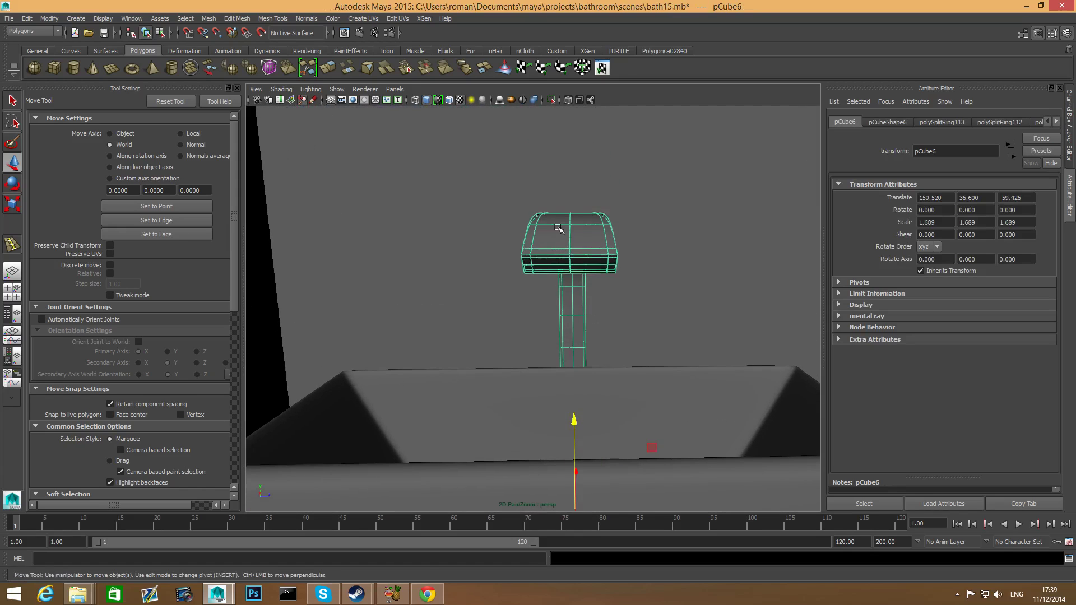
key(1)
alt+right_drag(551, 257, 644, 284)
alt+middle_drag(644, 283, 648, 341)
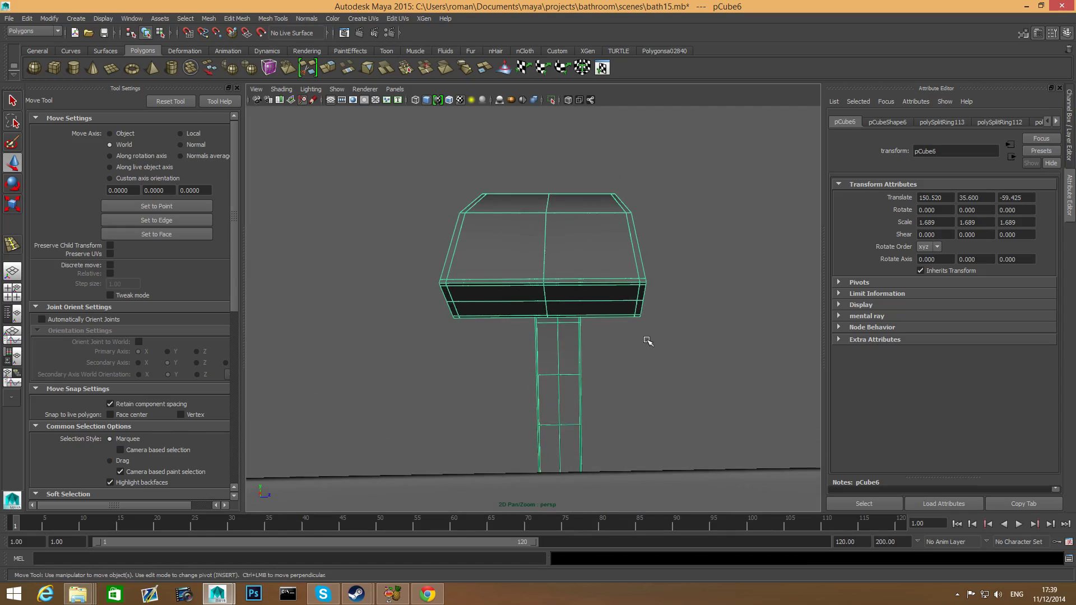
alt+drag(648, 340, 512, 239)
Step: Extrude the spout's end faces inward by about 1.9 and scale them to about 0.64 by 0.59 to hollow the outlet
right_drag(513, 238, 504, 238)
click(504, 237)
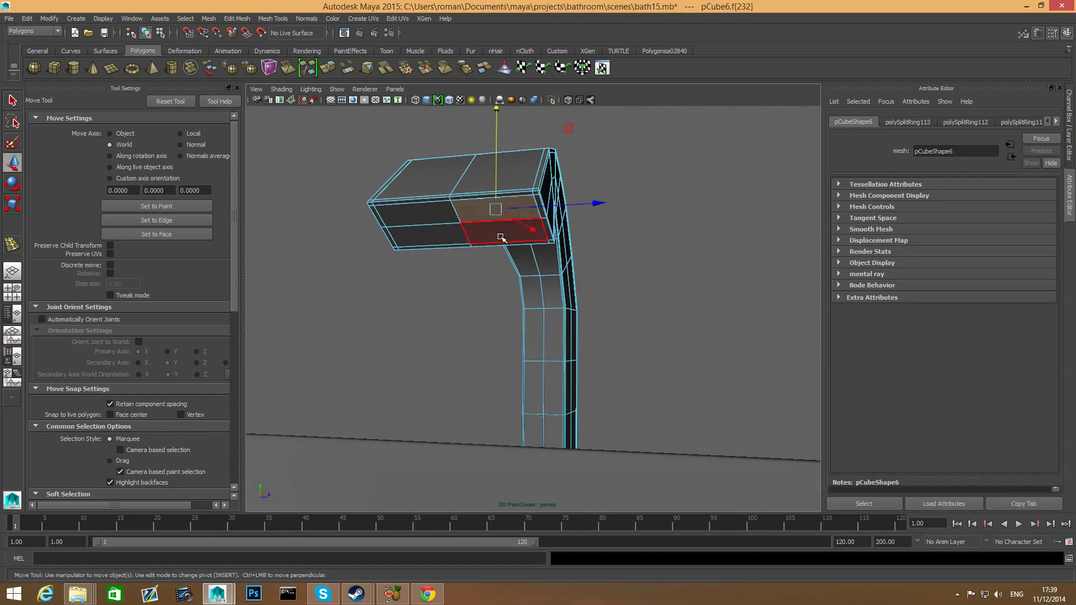
shift+click(455, 223)
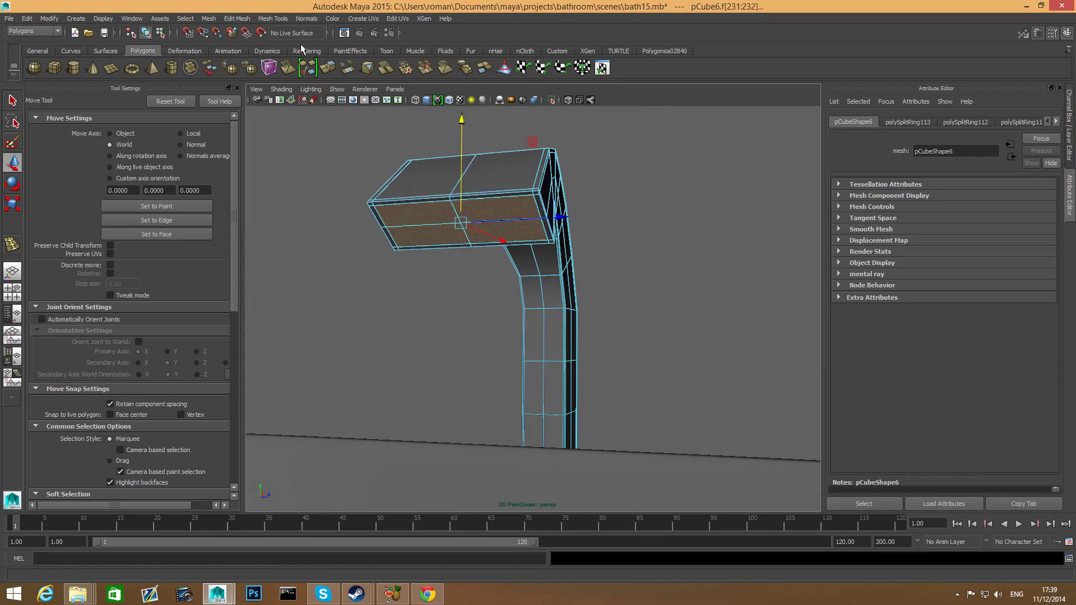
click(329, 68)
alt+drag(546, 236, 452, 261)
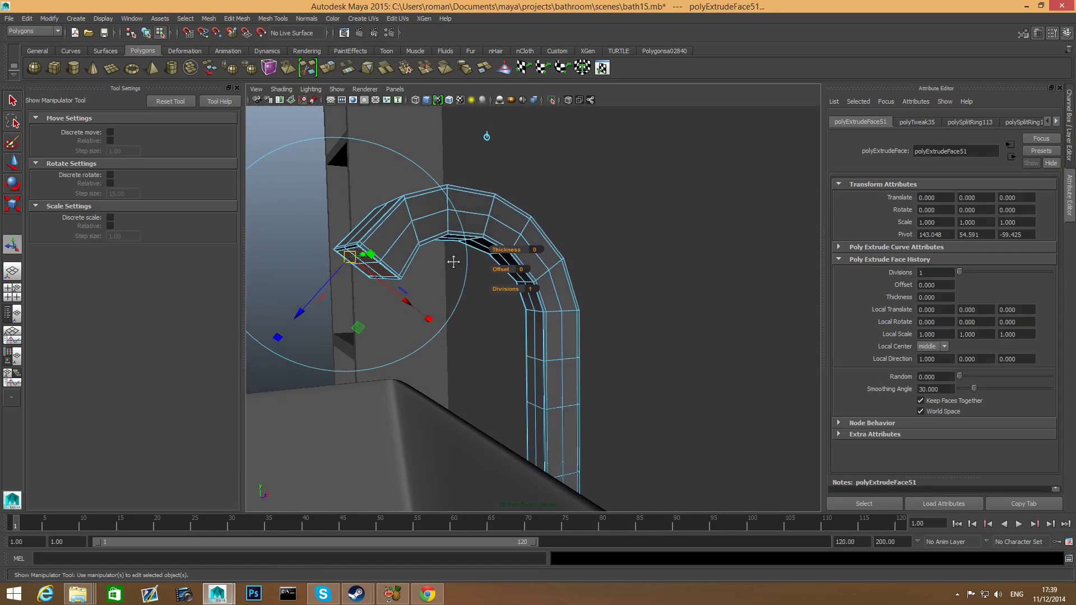
alt+middle_drag(451, 260, 514, 251)
drag(370, 303, 432, 245)
alt+drag(432, 245, 456, 278)
drag(529, 264, 524, 263)
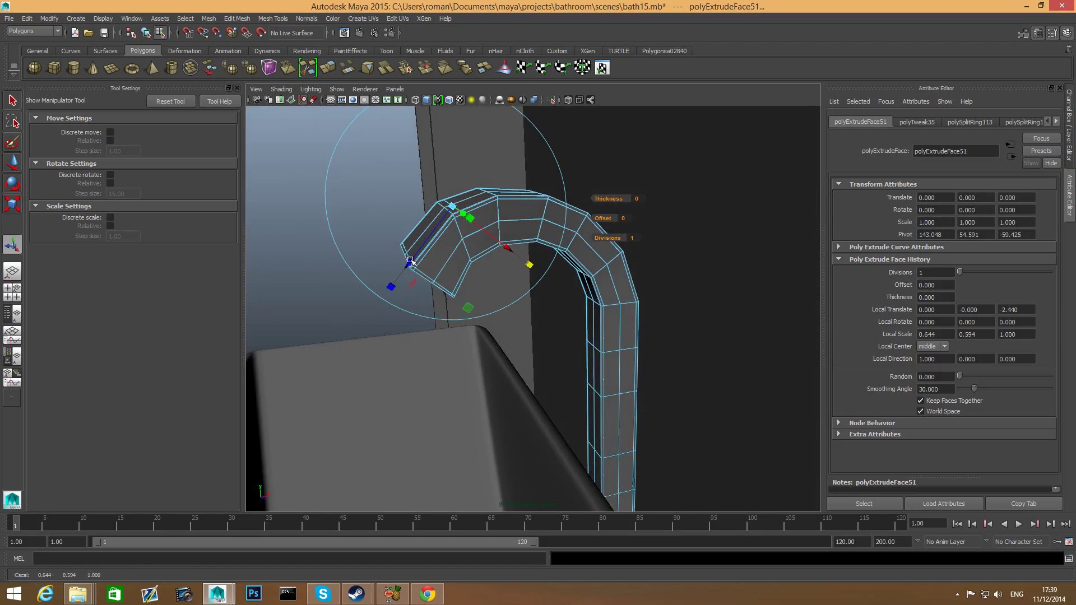
drag(411, 261, 404, 271)
alt+drag(403, 272, 449, 263)
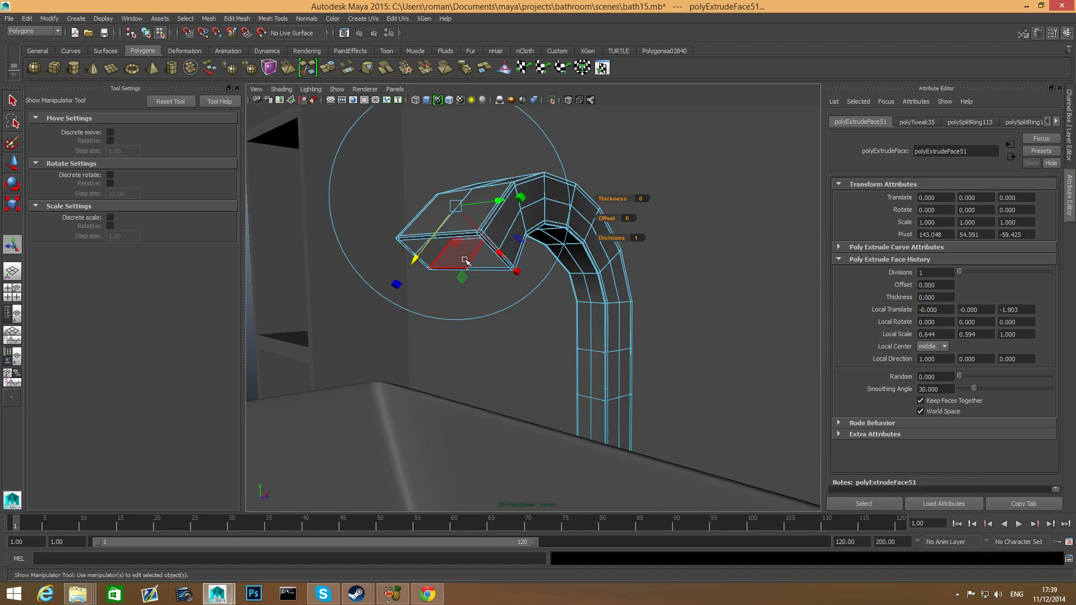
Step: Insert supporting edge loops inside the spout cavity near its mouth and inner end, and near the spout's lower and upper edges
key(F8)
shift+right_drag(468, 253, 428, 271)
alt+drag(429, 271, 530, 329)
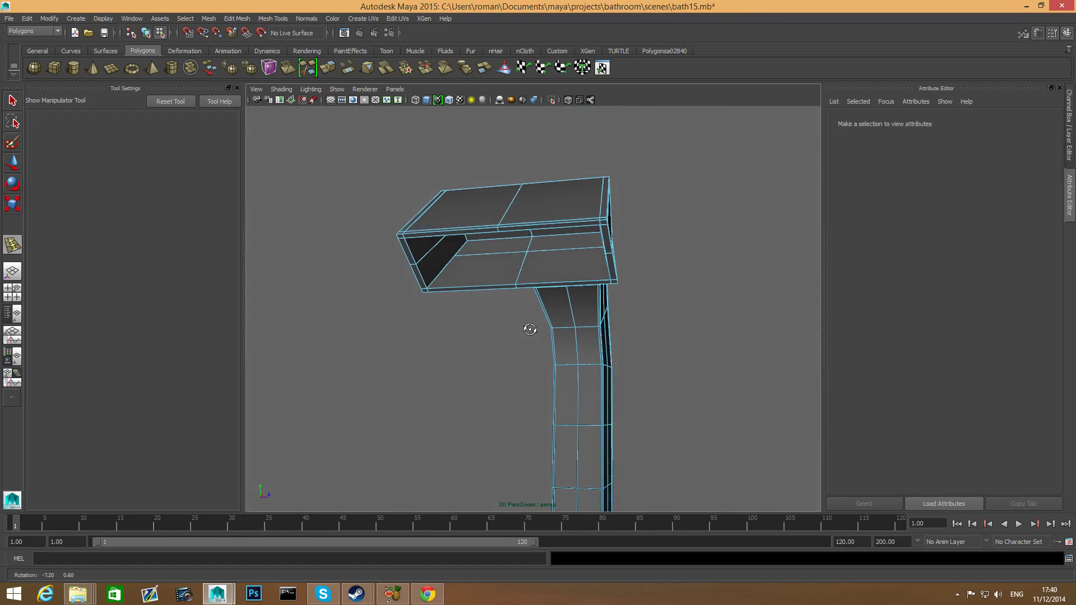
click(434, 291)
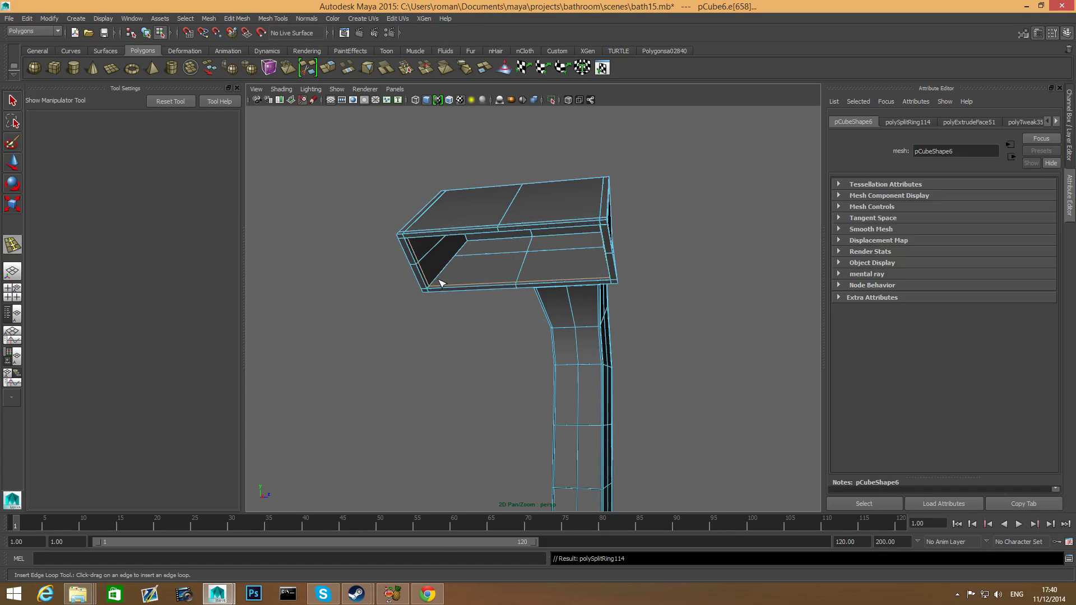
click(469, 247)
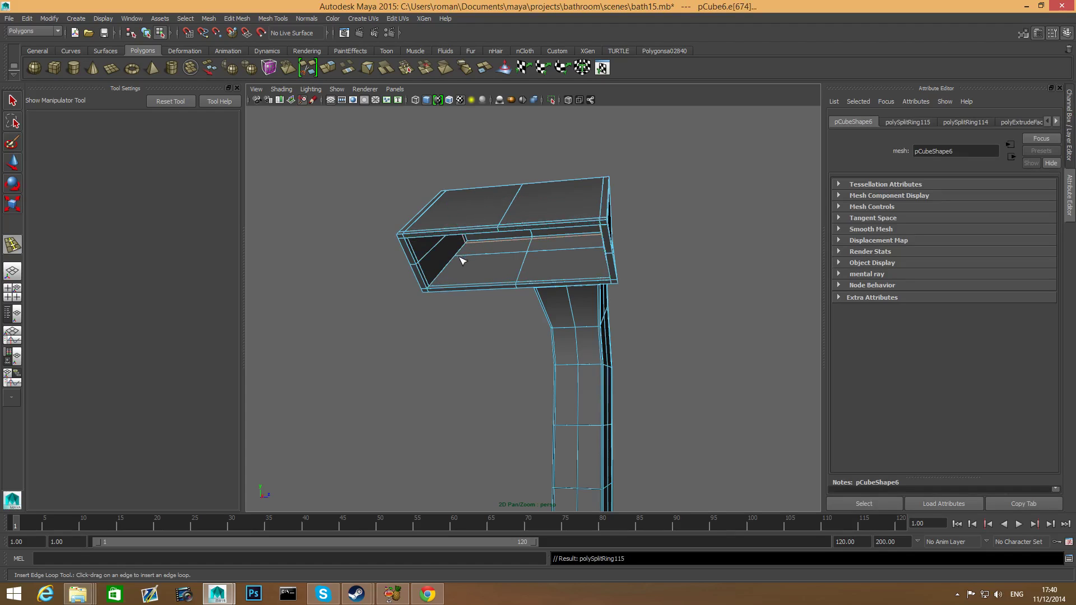
click(427, 288)
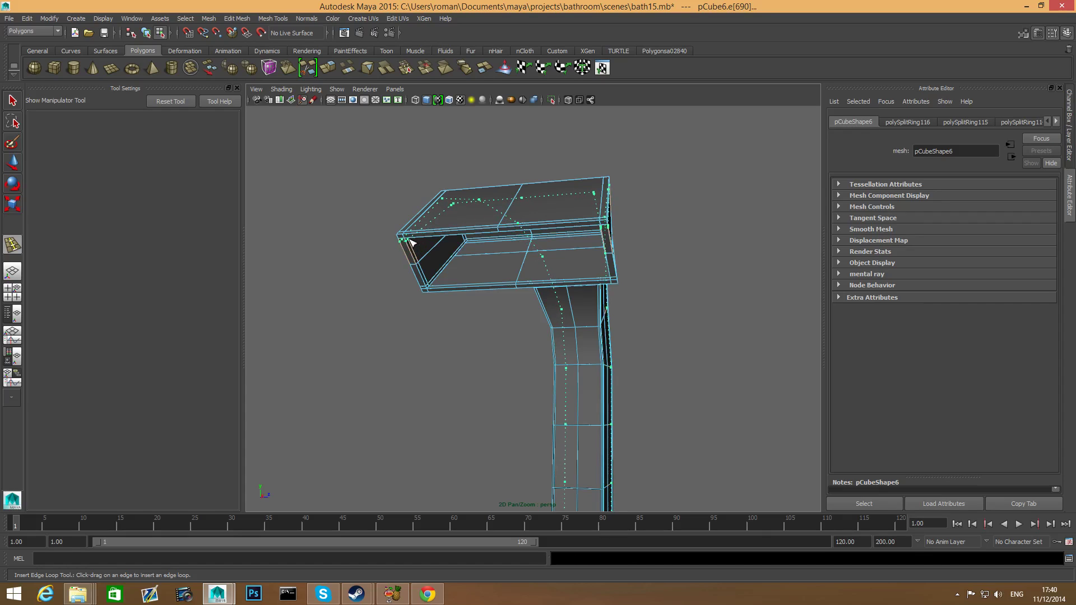
click(412, 242)
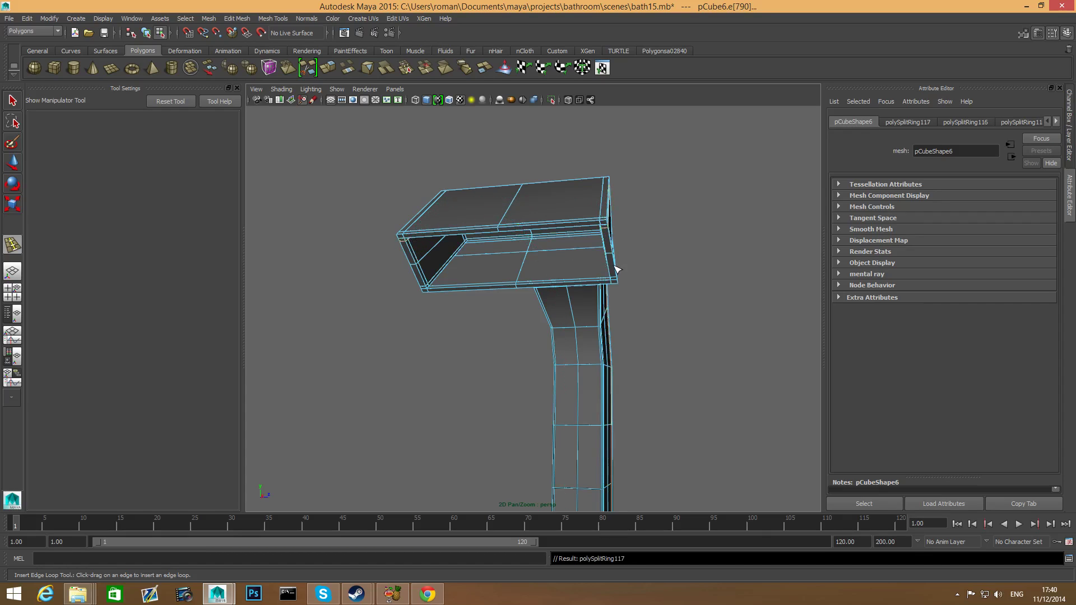
Step: Insert supporting edge loops near both side walls of the spout, then turn on smooth preview and return to object mode
alt+drag(616, 270, 629, 269)
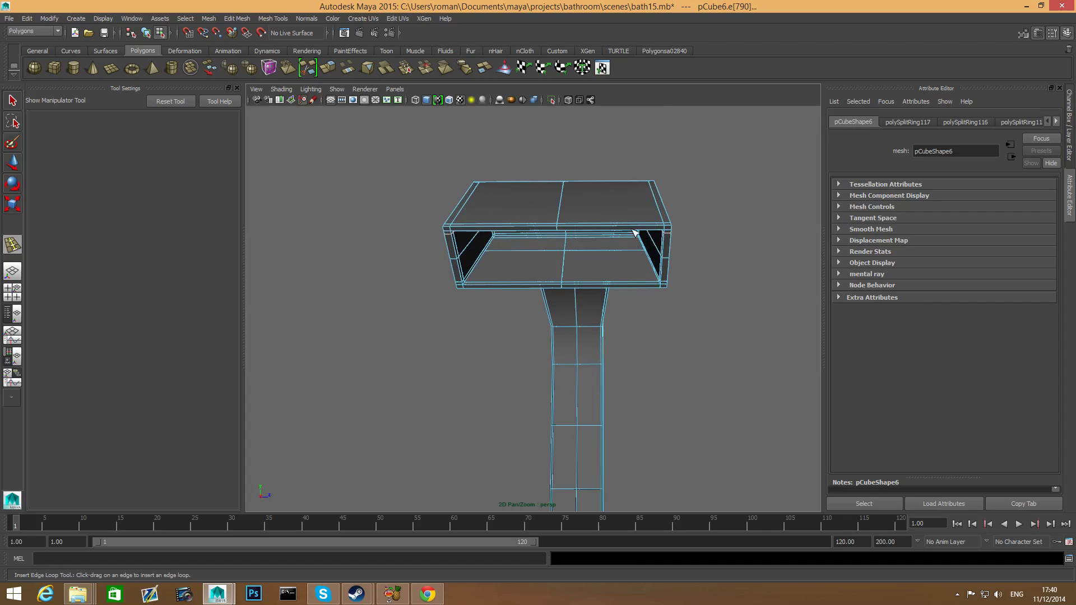
drag(639, 230, 660, 230)
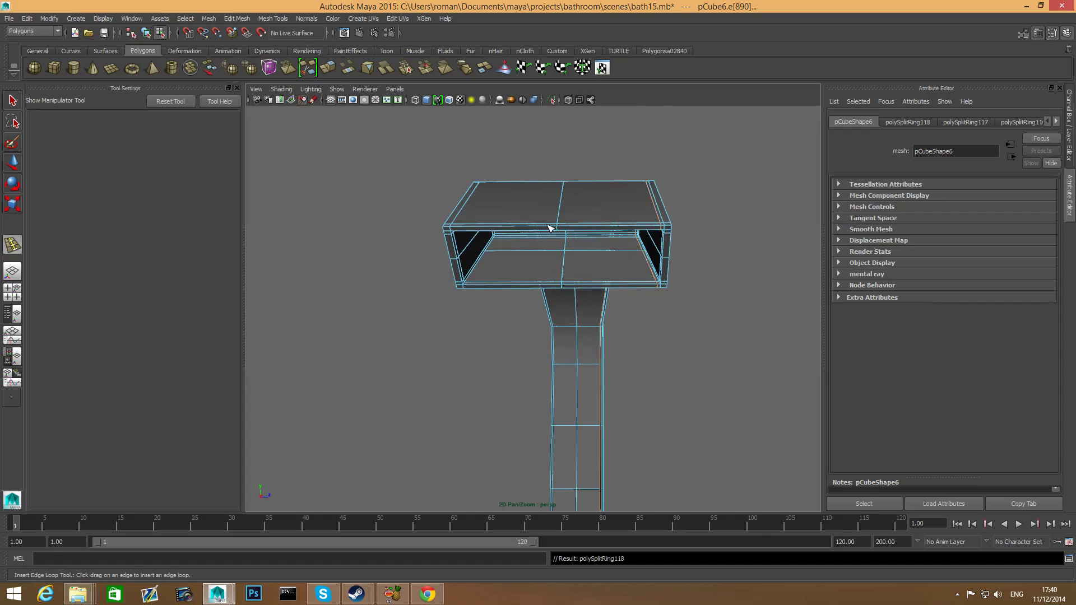
drag(506, 226, 485, 238)
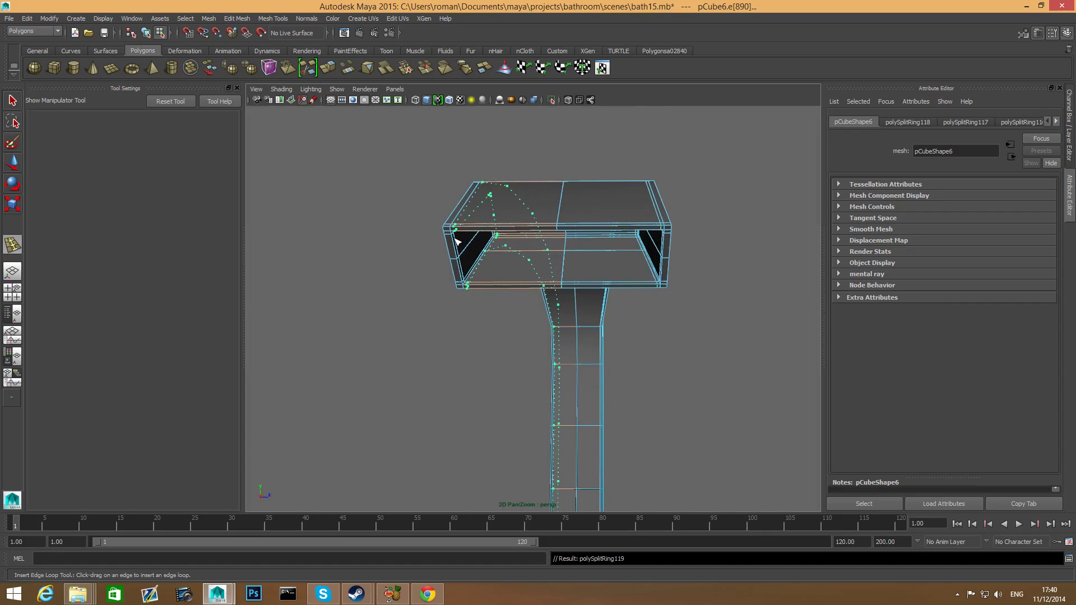
key(3)
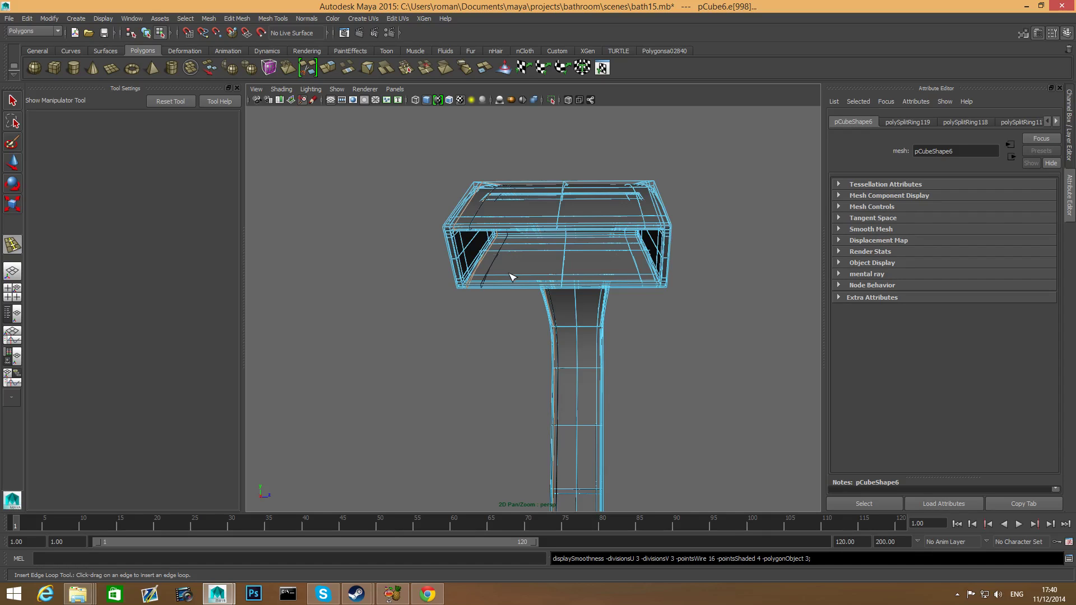
key(F8)
Step: Examine the hollow faucet spout, the sink and the surrounding cabinet from several angles
scroll(510, 276, down, 3)
alt+drag(581, 294, 442, 356)
alt+right_drag(442, 355, 557, 347)
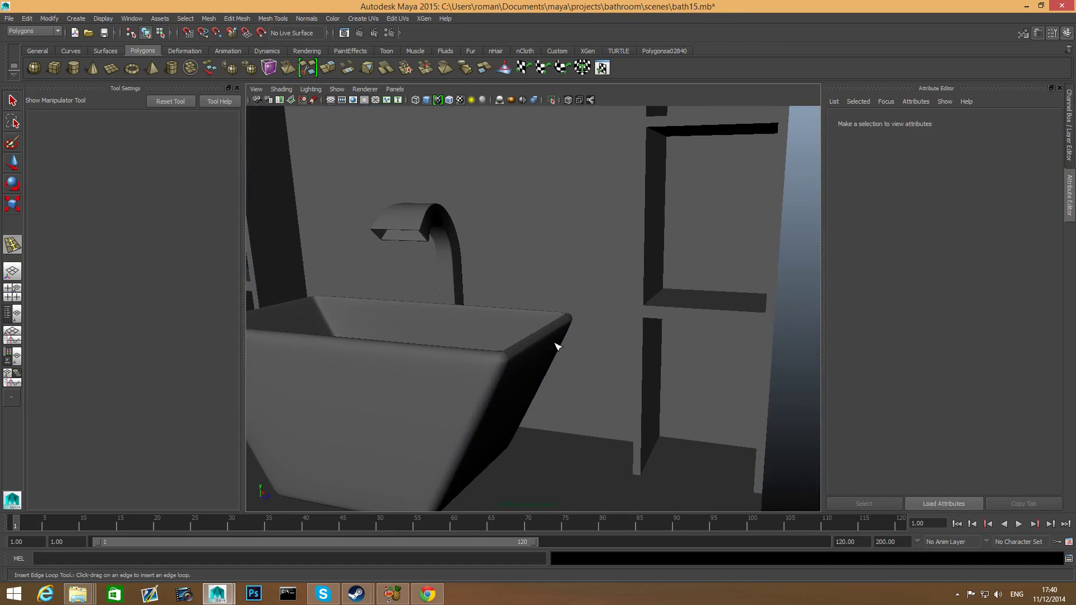
alt+drag(557, 347, 656, 330)
alt+drag(552, 290, 571, 288)
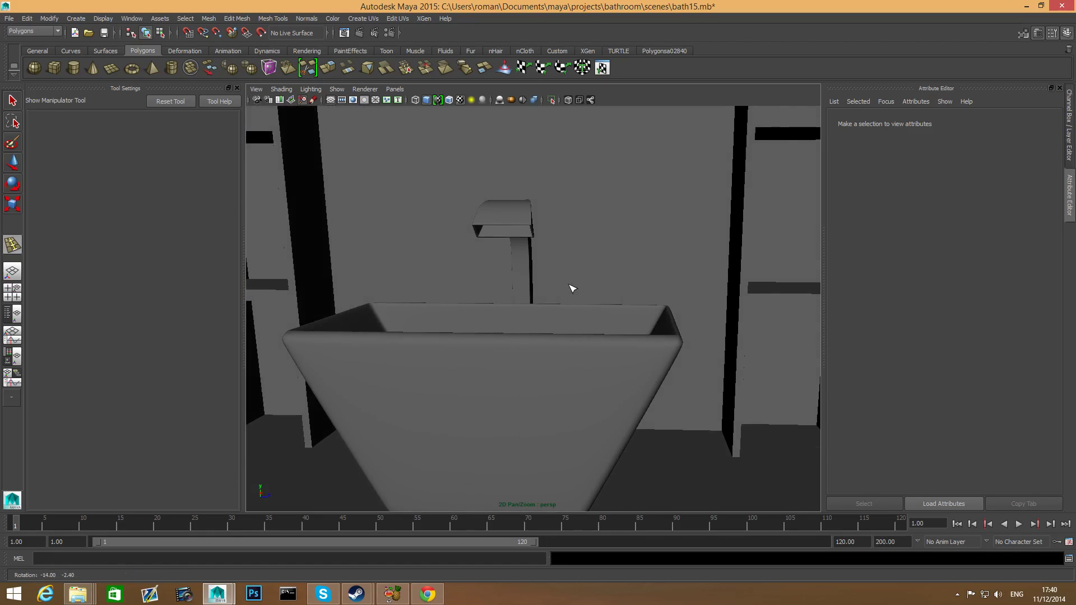
alt+middle_drag(523, 272, 539, 262)
alt+drag(546, 262, 514, 253)
alt+drag(572, 287, 458, 331)
alt+middle_drag(457, 330, 431, 173)
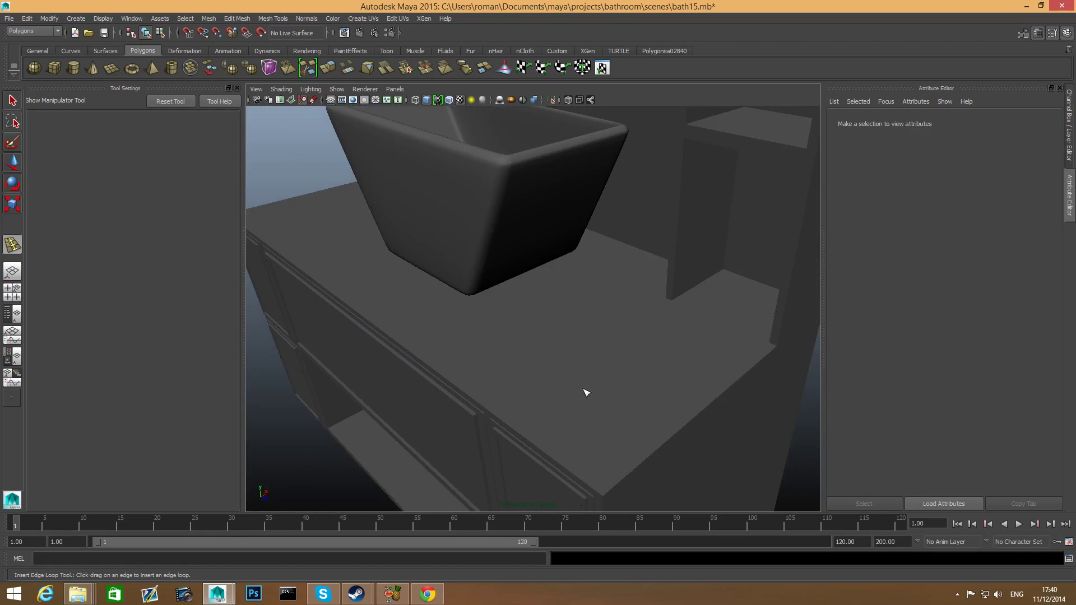
alt+drag(586, 392, 537, 301)
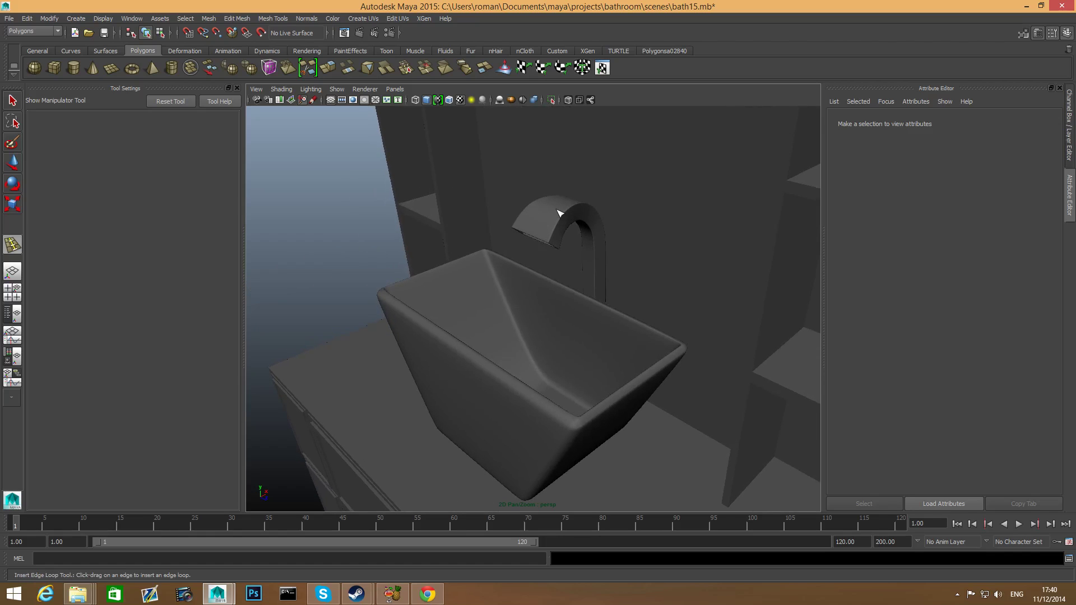
alt+drag(611, 229, 502, 328)
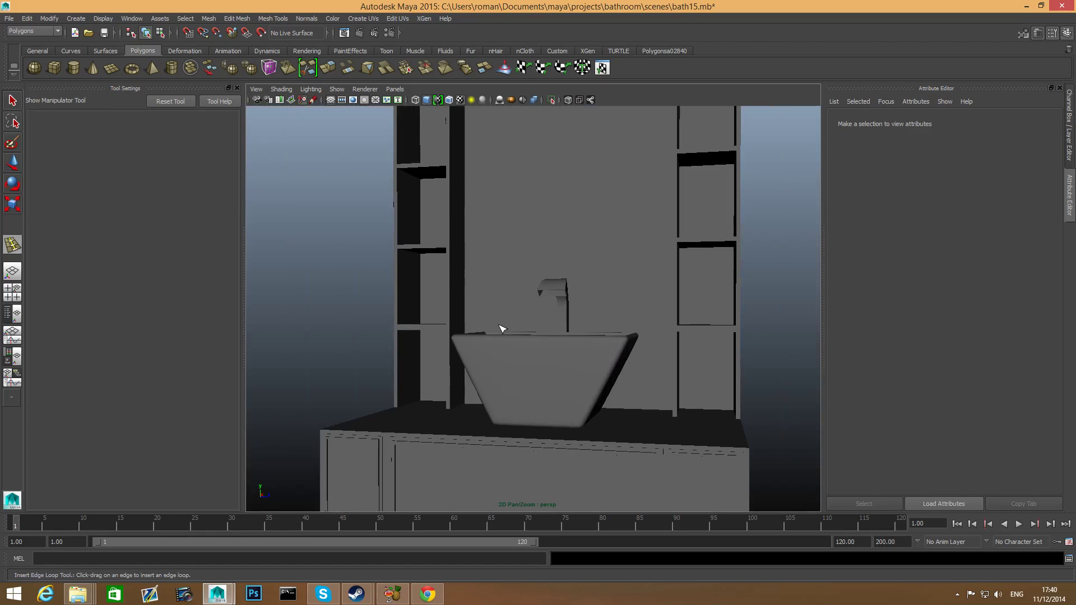
scroll(501, 329, down, 4)
alt+drag(599, 355, 565, 352)
Step: Leave the edge loop tool, inspect the selected cabinet from below and select the sink
key(q)
click(492, 356)
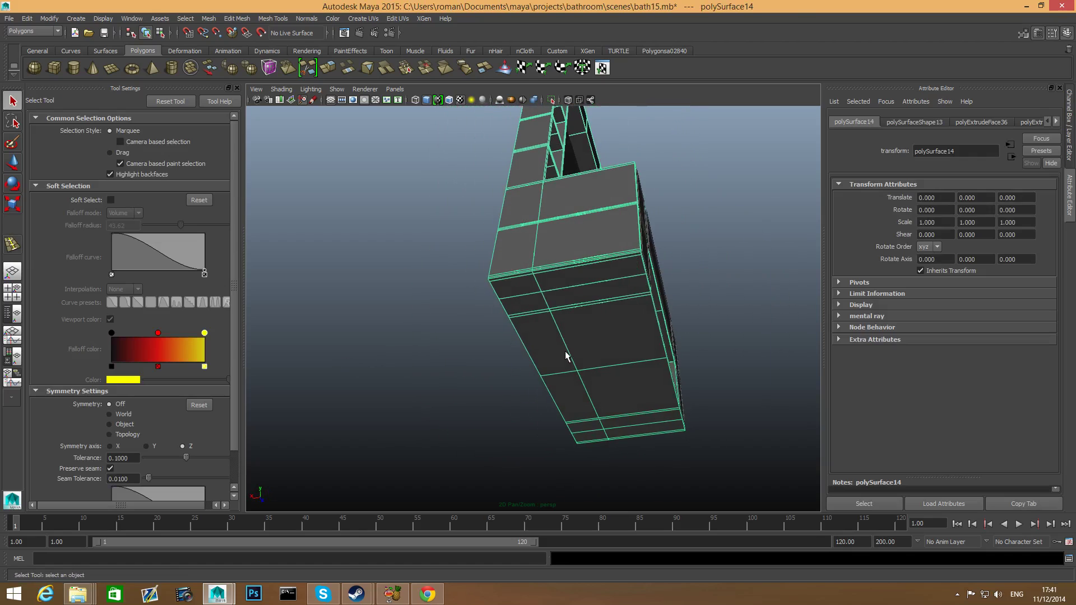
alt+drag(602, 315, 610, 294)
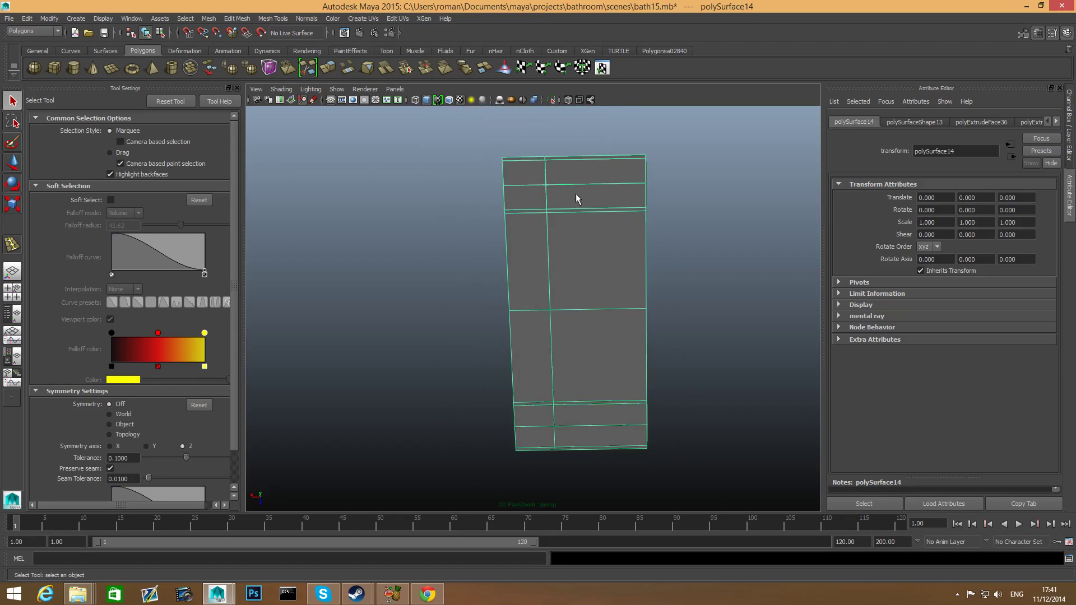
alt+drag(577, 198, 558, 290)
click(565, 288)
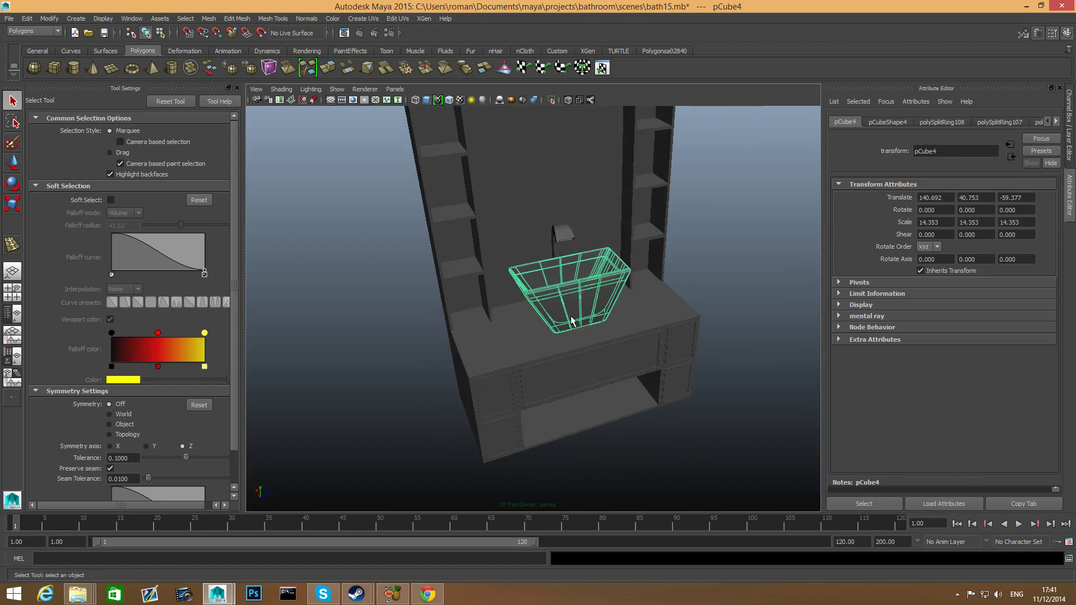
Step: Examine the cabinet's wide drawer front, side and underside from several angles
click(568, 238)
alt+middle_drag(594, 304, 589, 290)
click(610, 328)
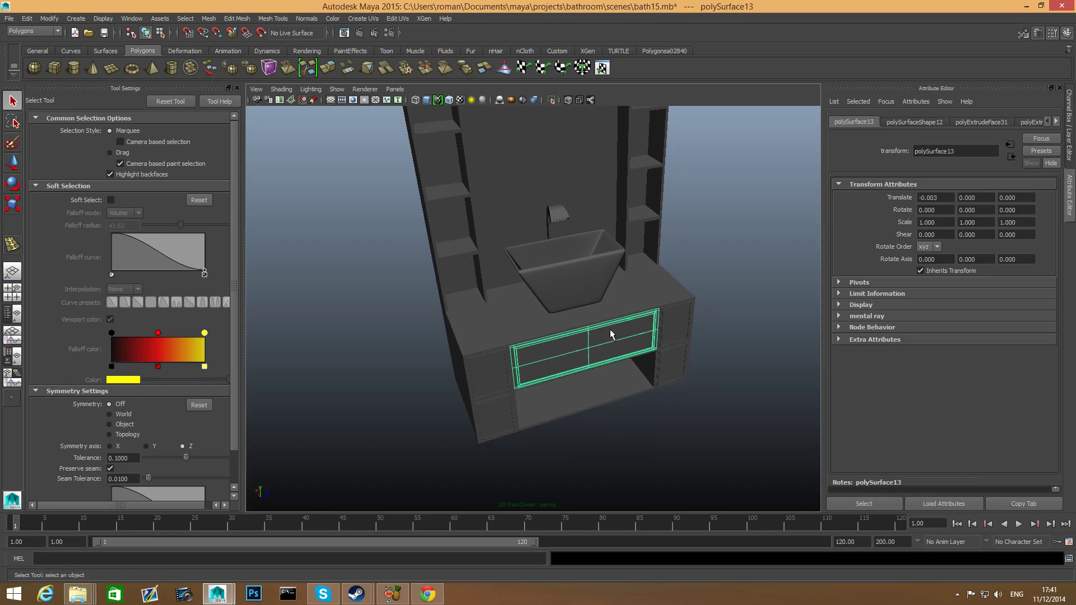
alt+drag(576, 348, 603, 348)
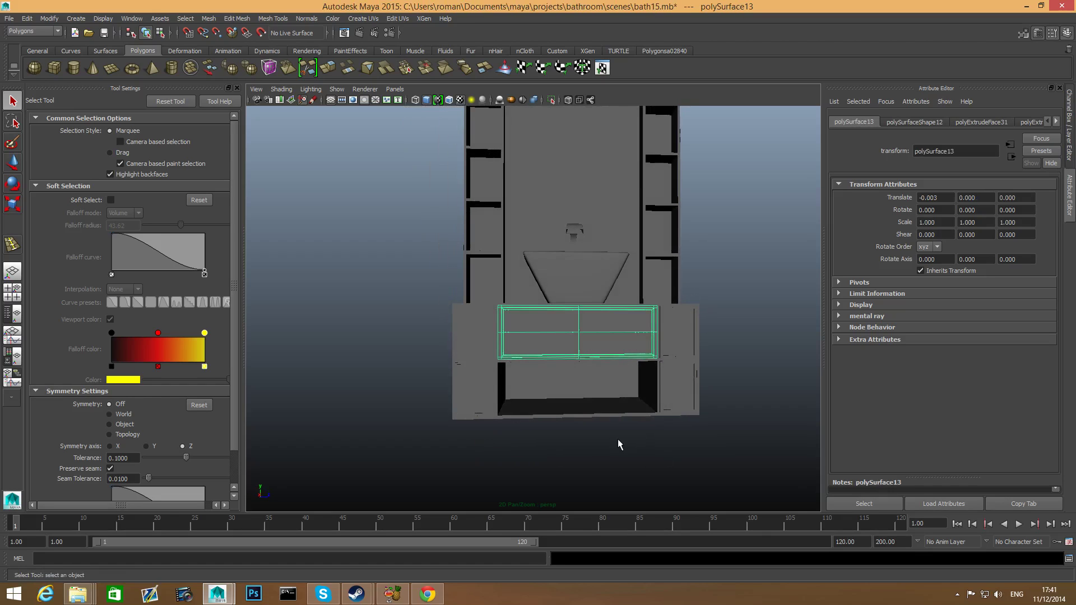
alt+drag(618, 444, 707, 369)
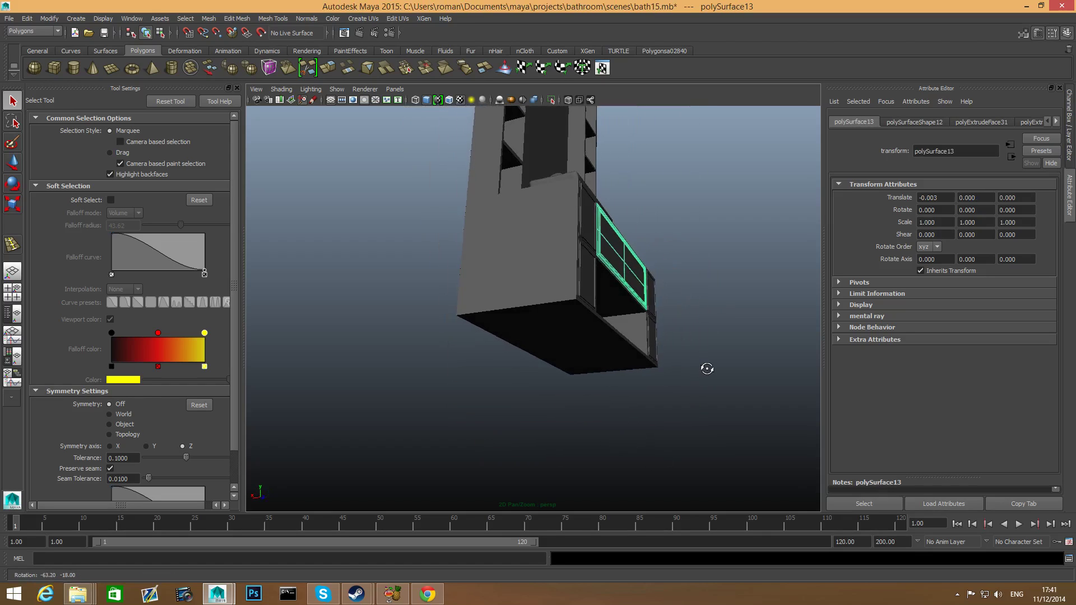
click(555, 316)
alt+drag(557, 314, 628, 349)
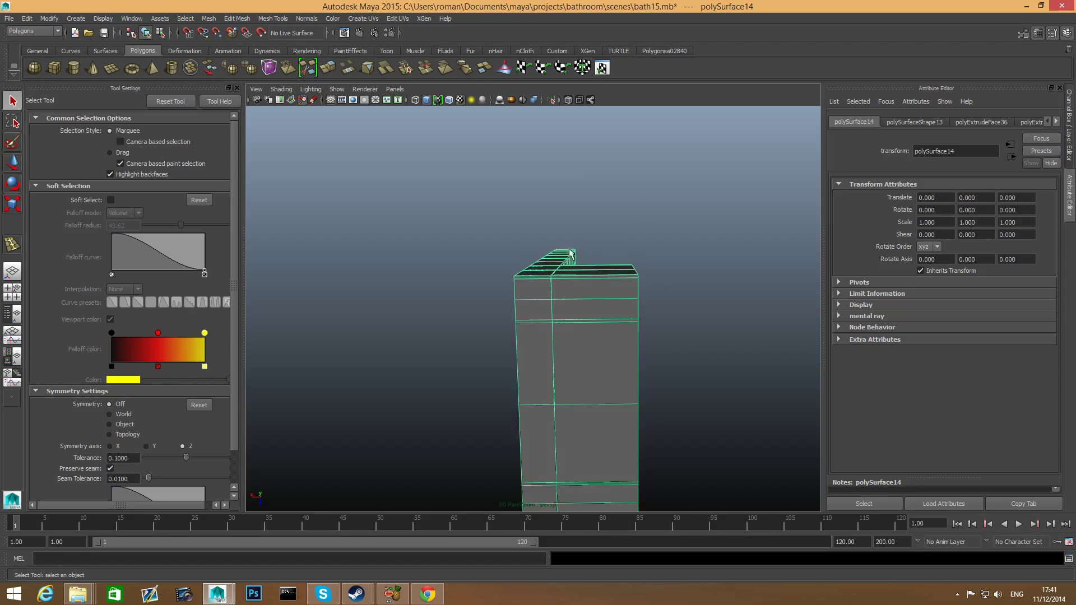
Step: Create a polygon cylinder for a cabinet leg and move it along X to about 144
click(73, 67)
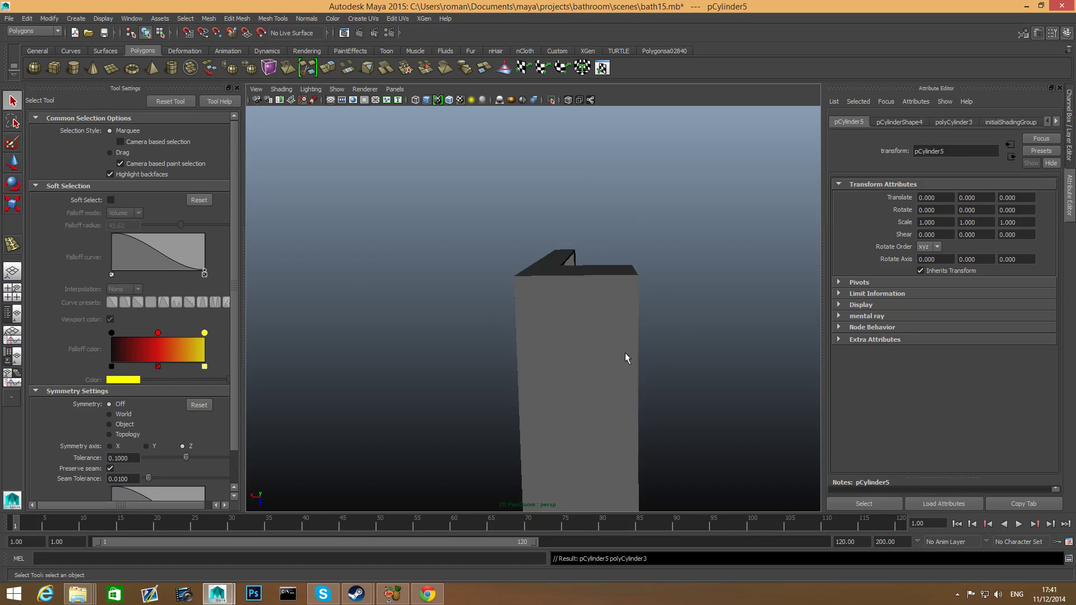
scroll(628, 368, down, 3)
alt+drag(628, 367, 538, 425)
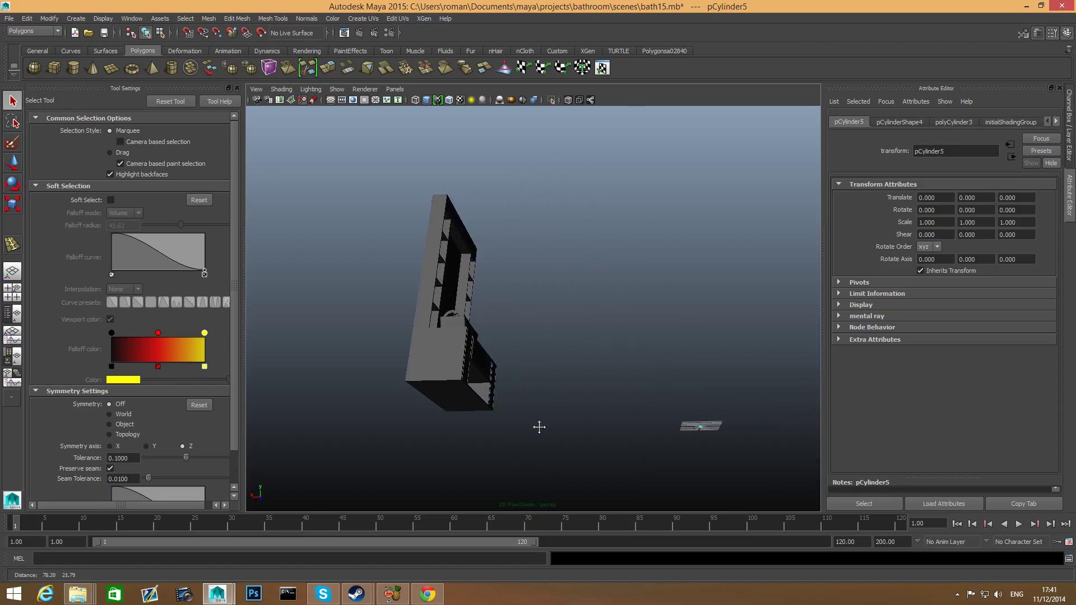
alt+drag(668, 421, 449, 408)
key(w)
alt+right_drag(449, 409, 576, 449)
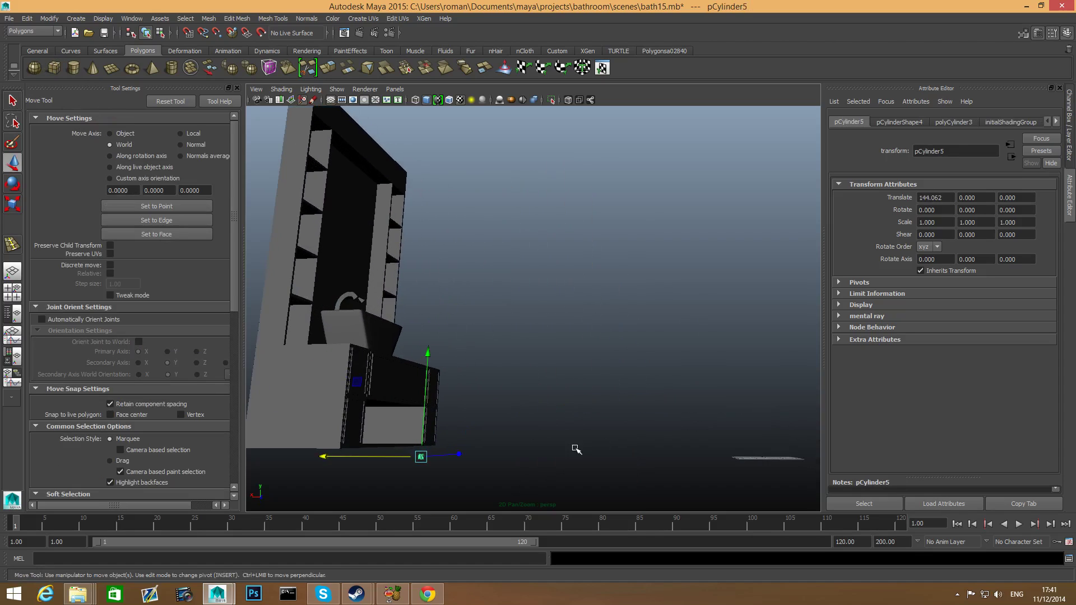
Step: Show the room layer so the cylinder can be placed relative to the floor and cabinet
alt+drag(575, 449, 528, 418)
alt+right_drag(528, 418, 614, 410)
alt+drag(614, 411, 514, 442)
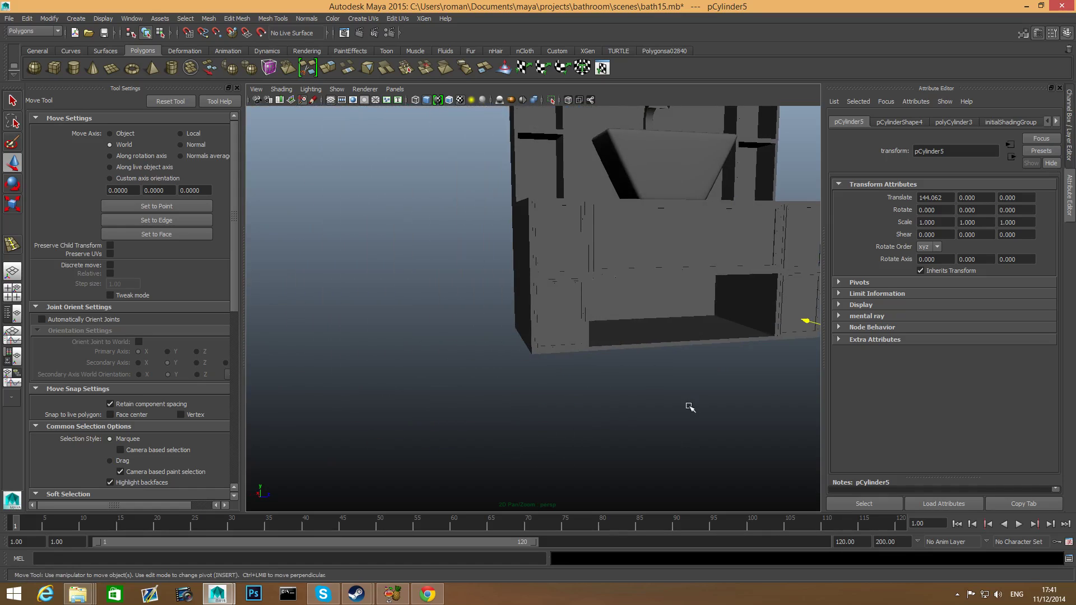
alt+right_drag(689, 408, 673, 361)
alt+drag(673, 361, 729, 422)
alt+middle_drag(679, 424, 654, 419)
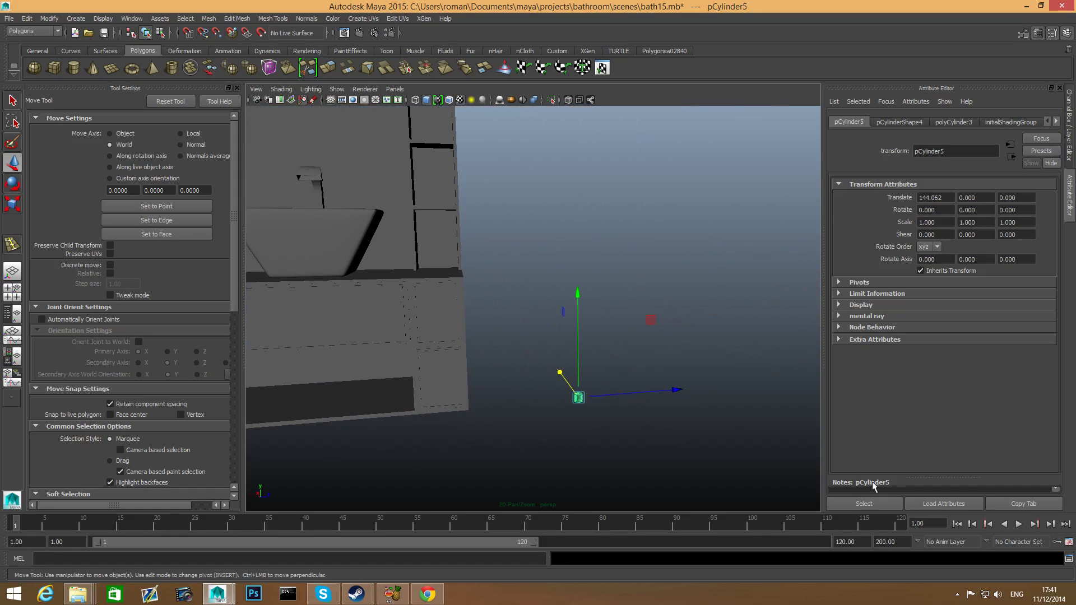
click(1066, 32)
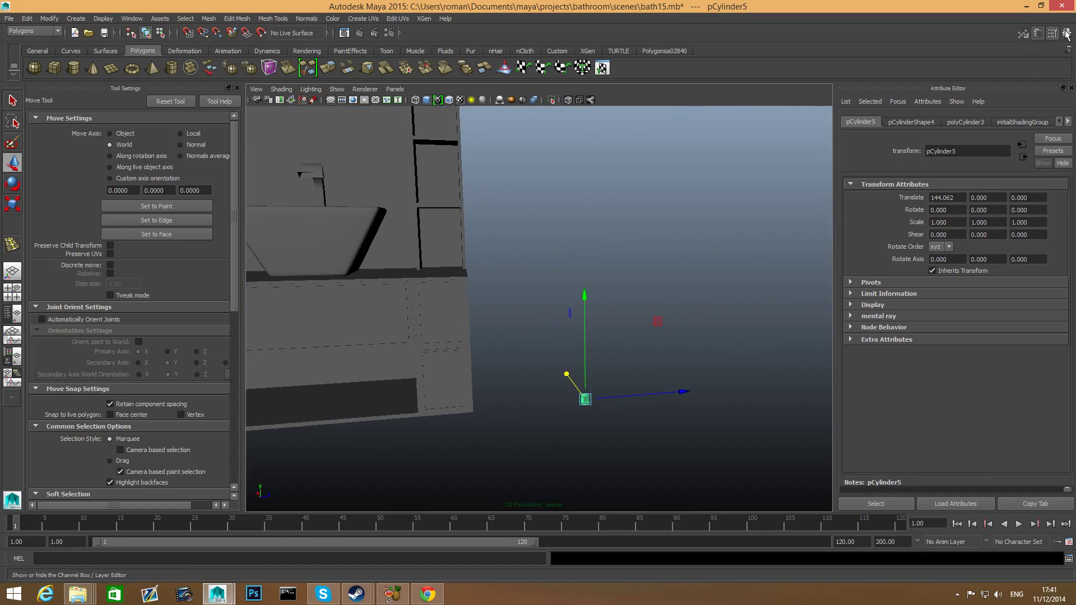
click(897, 450)
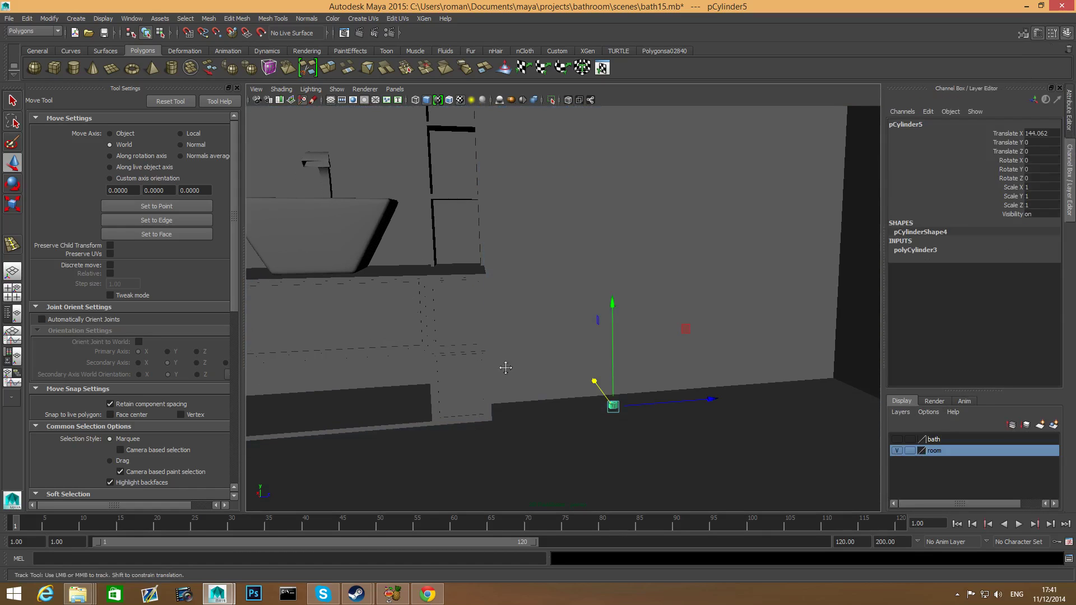
Step: Move the cylinder to about Y 2.1, Z -37.5 near the cabinet's underside and scale it to about 1.96, with Y about 2.31
alt+drag(505, 364, 667, 387)
drag(838, 429, 511, 440)
drag(543, 334, 550, 316)
key(r)
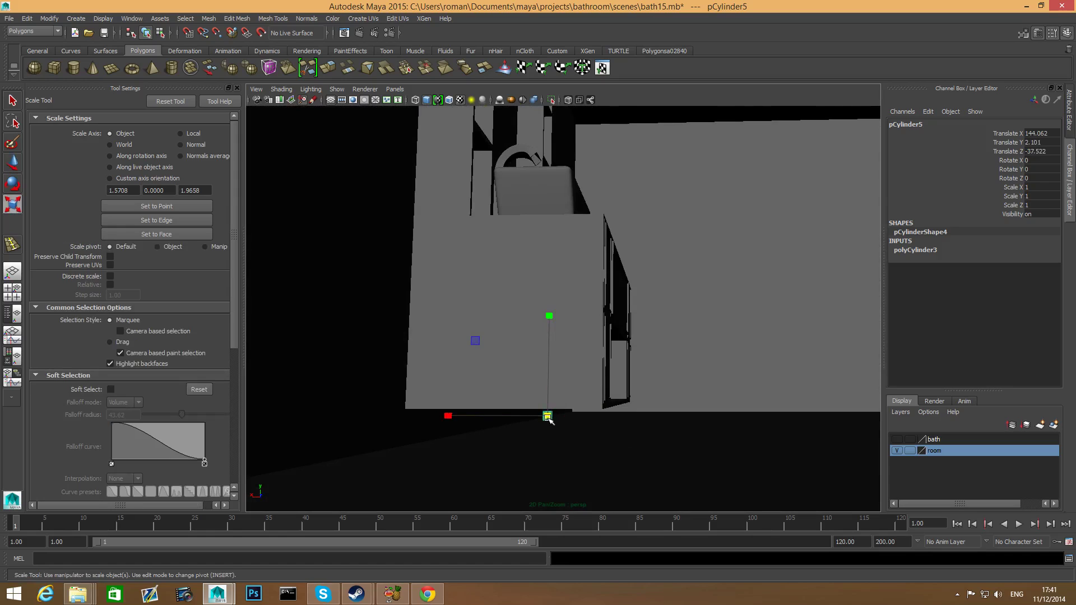
mouse_move(547, 416)
mouse_down()
mouse_move(560, 424)
mouse_move(553, 416)
mouse_move(507, 443)
mouse_move(538, 426)
mouse_up()
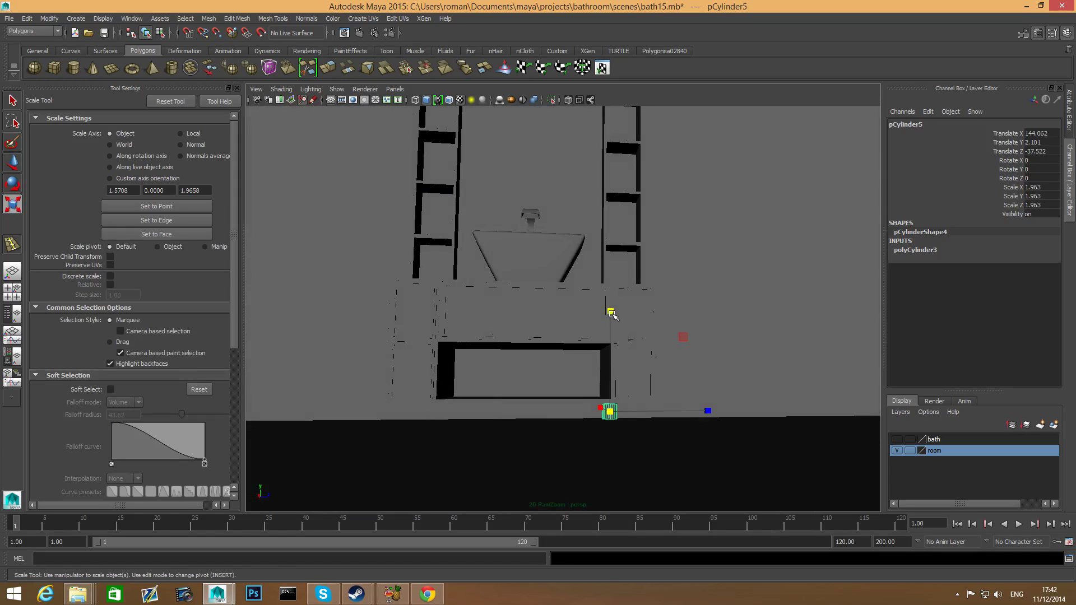
drag(613, 314, 598, 442)
Step: Position the cylinder under the cabinet's front corner at about X 129.06, Z -31.73
key(w)
drag(668, 379, 504, 424)
alt+right_drag(616, 437, 841, 465)
mouse_move(700, 432)
alt+middle_down()
mouse_move(701, 349)
mouse_move(675, 235)
mouse_move(663, 291)
alt+middle_up()
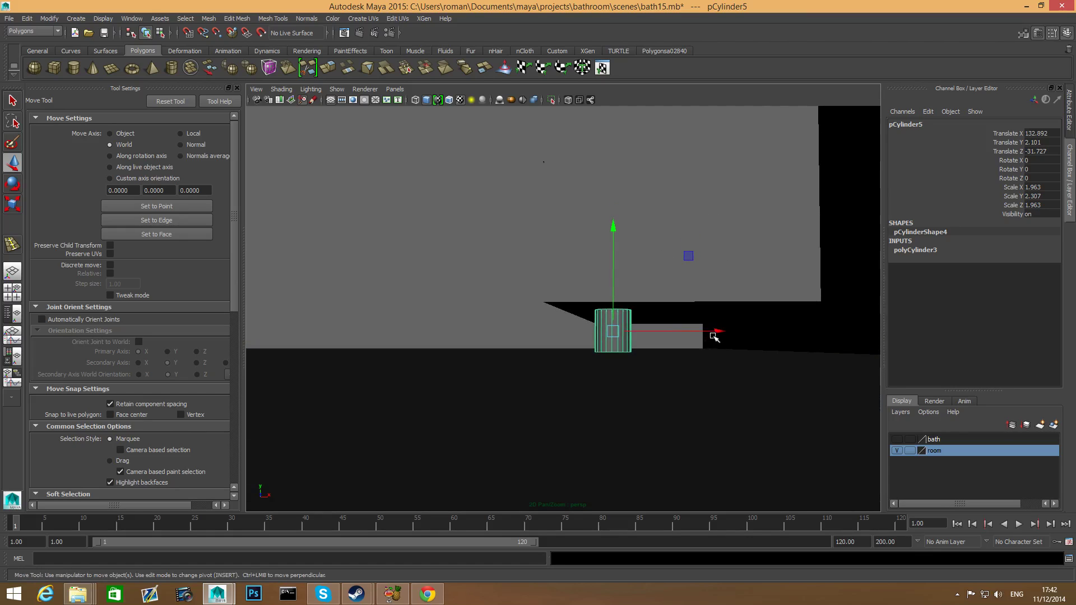
drag(712, 335, 681, 326)
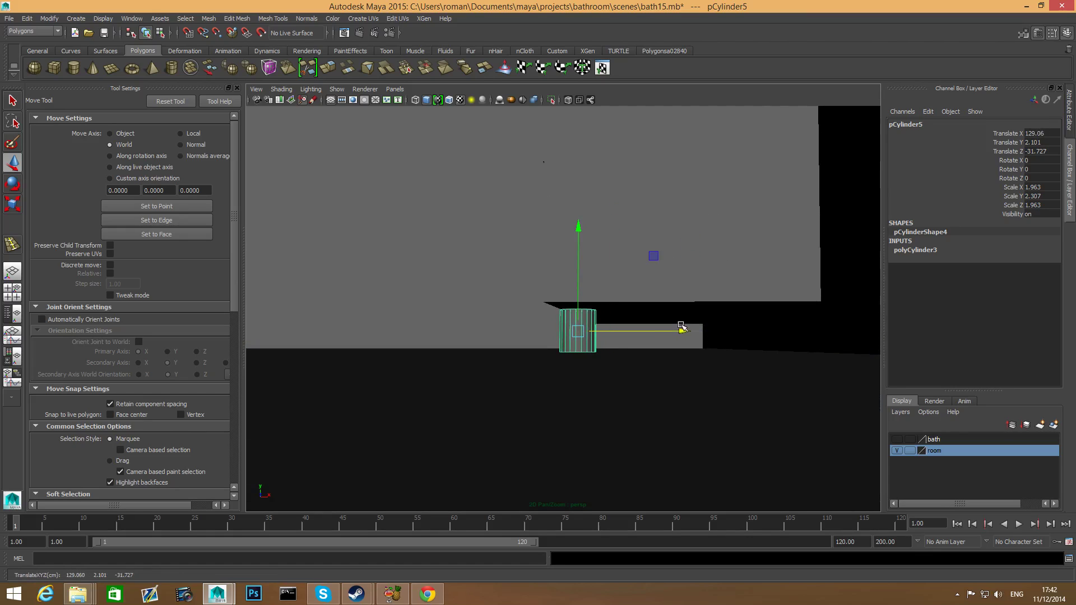
Step: Stretch the leg cylinder to a Y scale of about 2.9 and adjust its height to about Y 2.72
key(r)
drag(578, 230, 580, 234)
key(w)
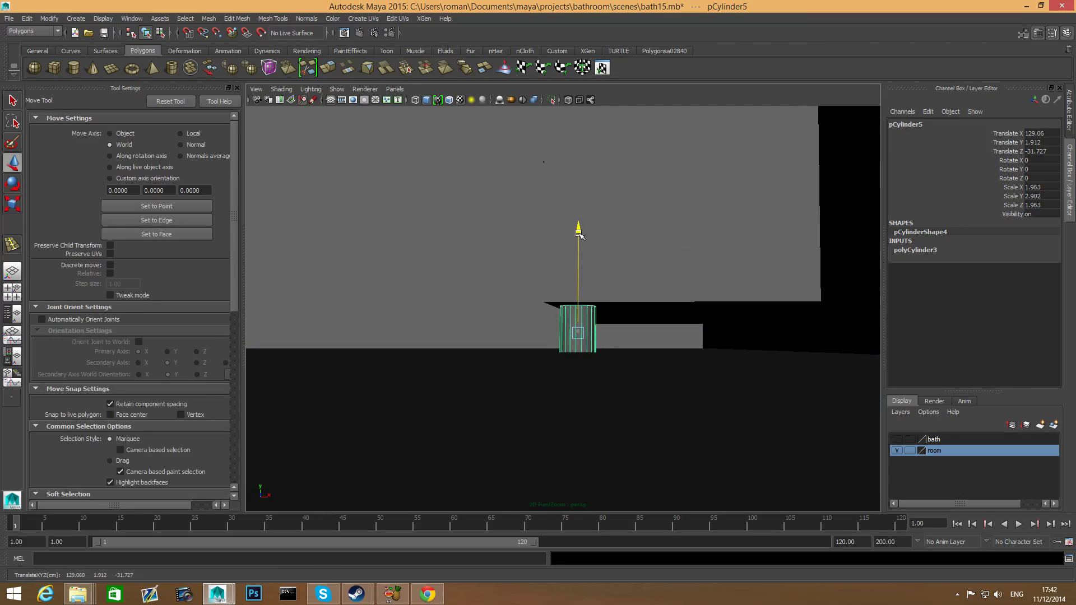
alt+middle_drag(653, 318, 688, 382)
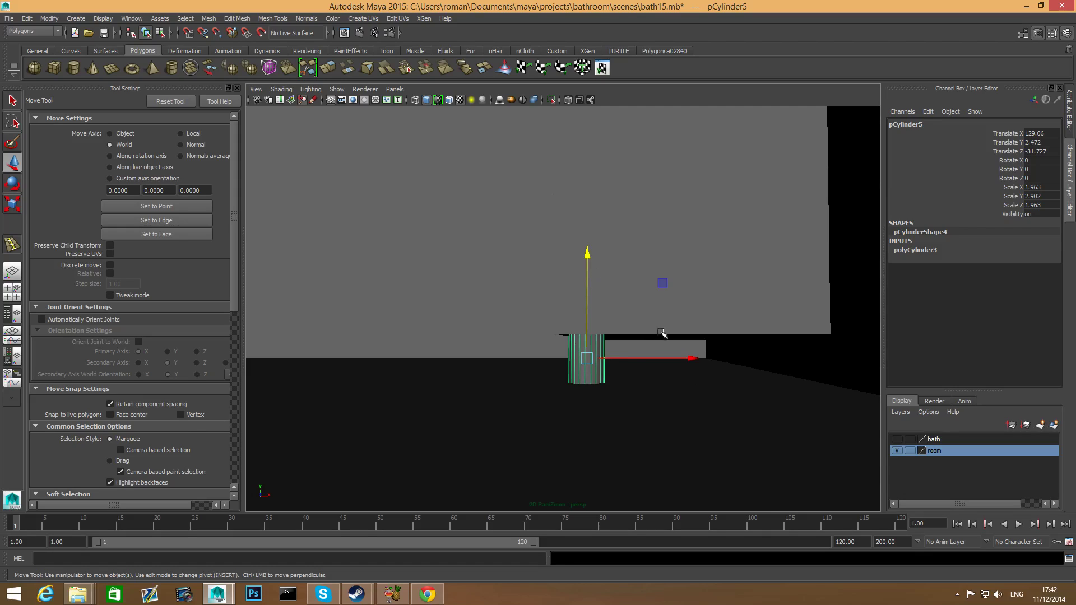
drag(591, 250, 587, 251)
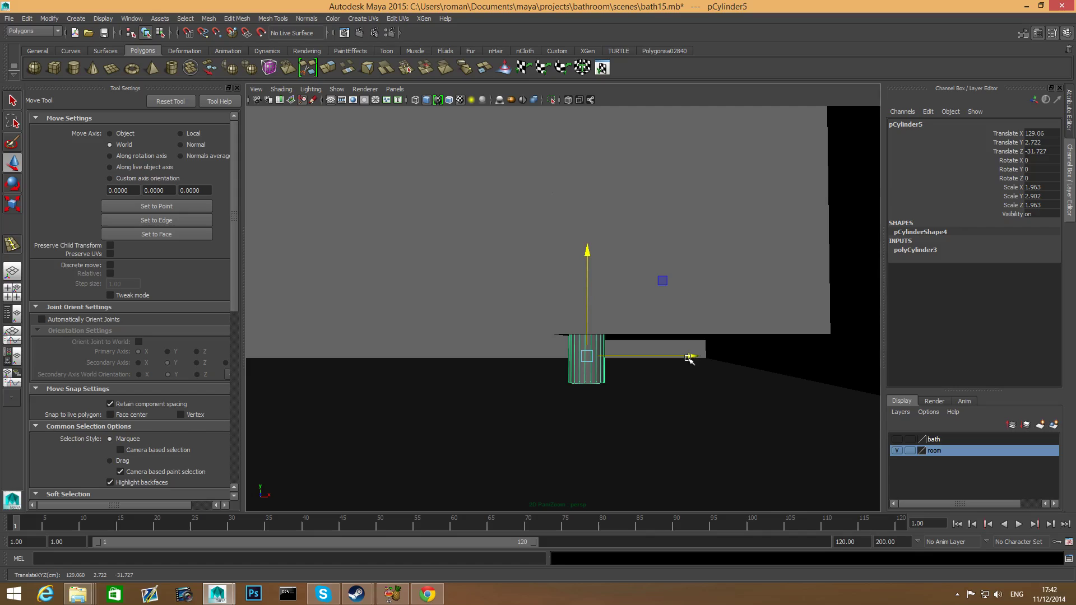
Step: Duplicate the front leg and move the copy along X to about 151.76 at the cabinet's rear corner
key(ctrl+d)
drag(693, 357, 903, 382)
alt+drag(813, 392, 701, 389)
alt+right_drag(701, 390, 650, 392)
alt+middle_drag(650, 392, 802, 427)
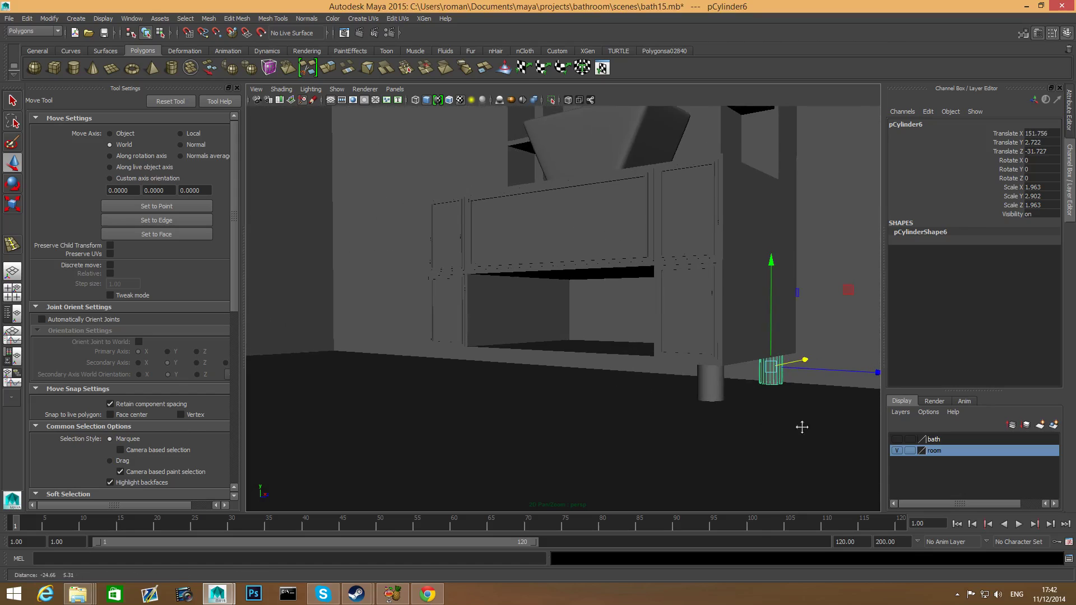
Step: Duplicate the front and rear legs together and move the copies along Z to about -87.85 under the cabinet's opposite end
click(710, 382)
alt+drag(725, 403, 702, 398)
key(ctrl+d)
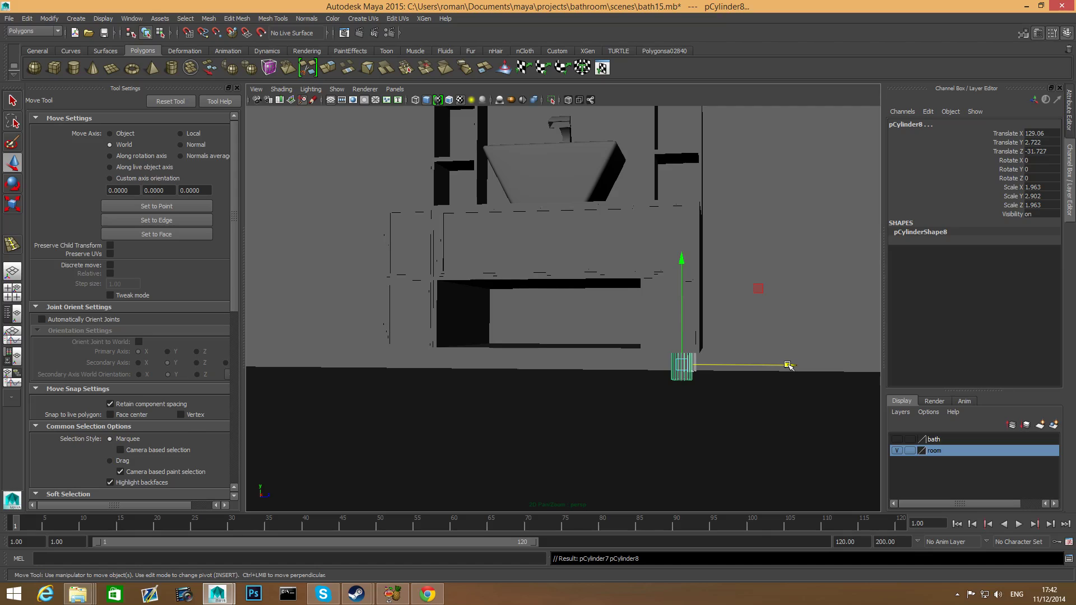
drag(789, 365, 570, 360)
alt+middle_drag(569, 360, 716, 405)
drag(735, 389, 650, 376)
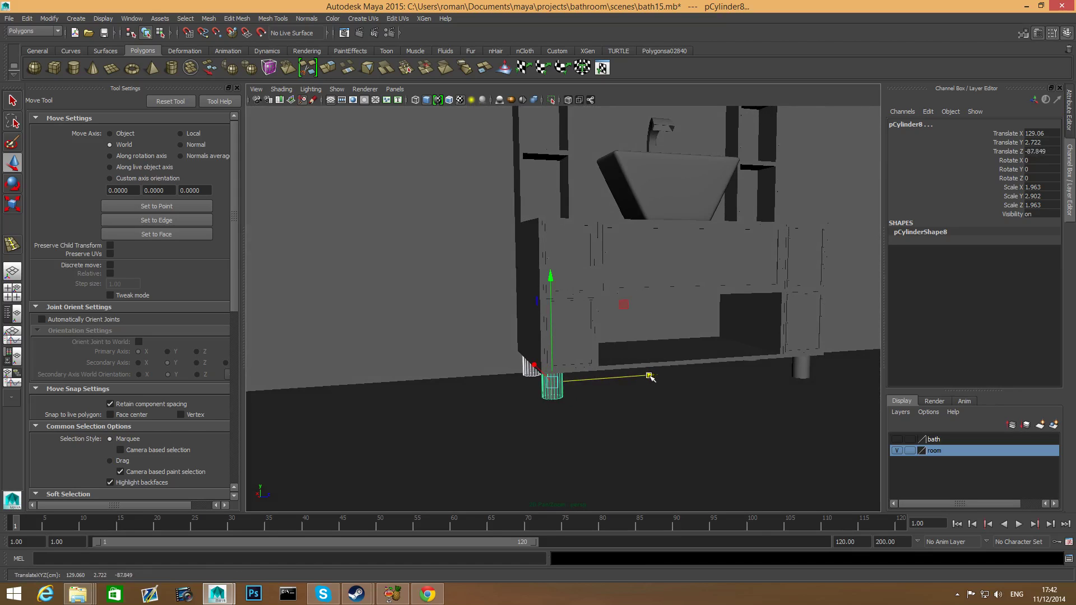
Step: Select the room and show the bath layer alongside the finished cabinet
key(F8)
key(F8)
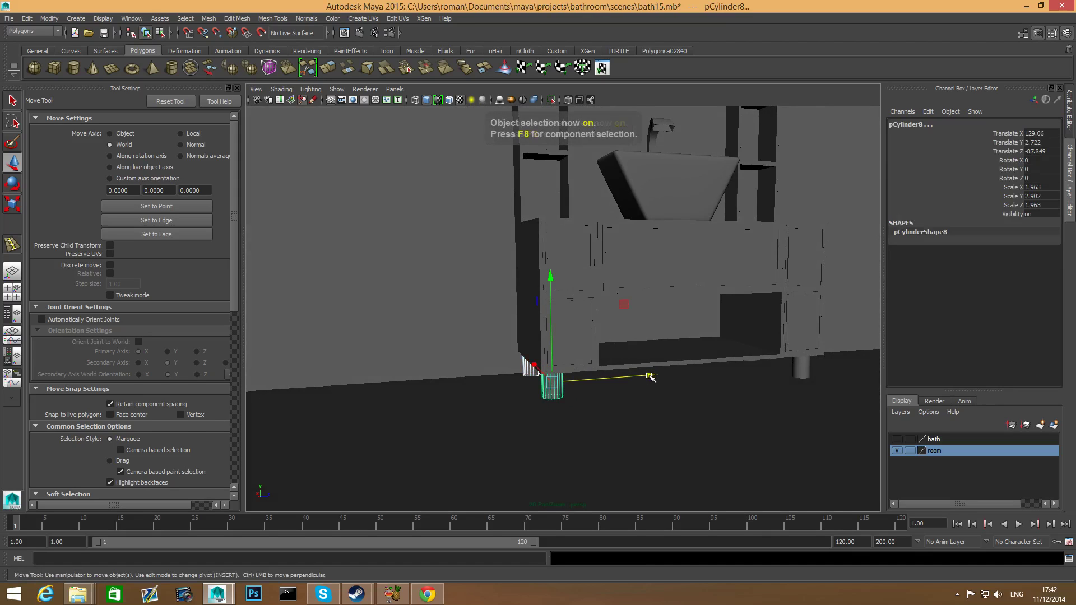
scroll(650, 377, down, 3)
click(706, 408)
scroll(706, 408, down, 4)
alt+drag(706, 409, 569, 457)
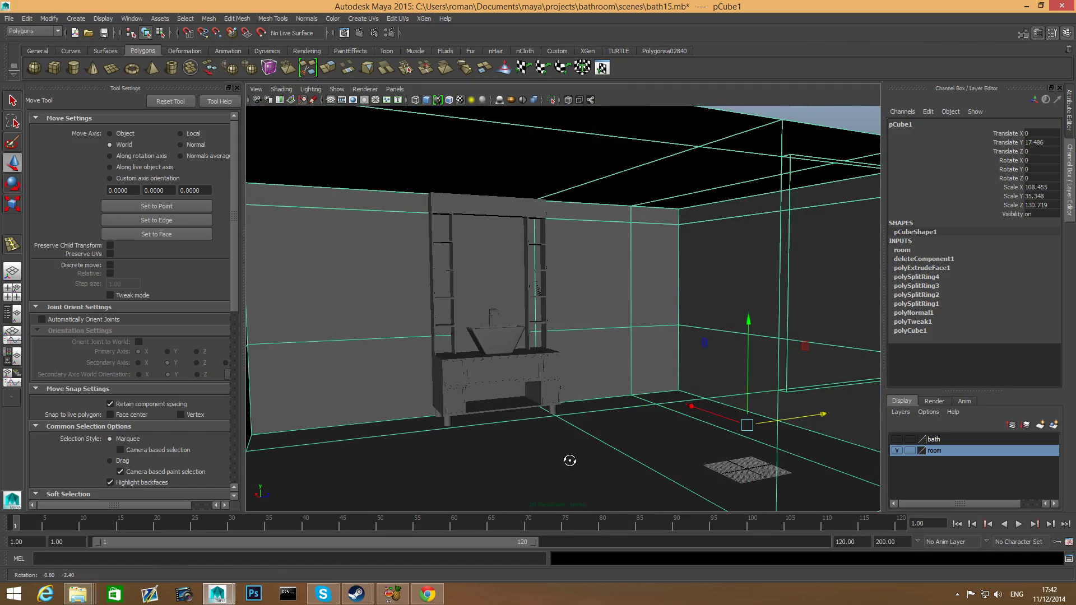
click(897, 440)
alt+drag(665, 423, 645, 413)
alt+middle_drag(533, 367, 597, 413)
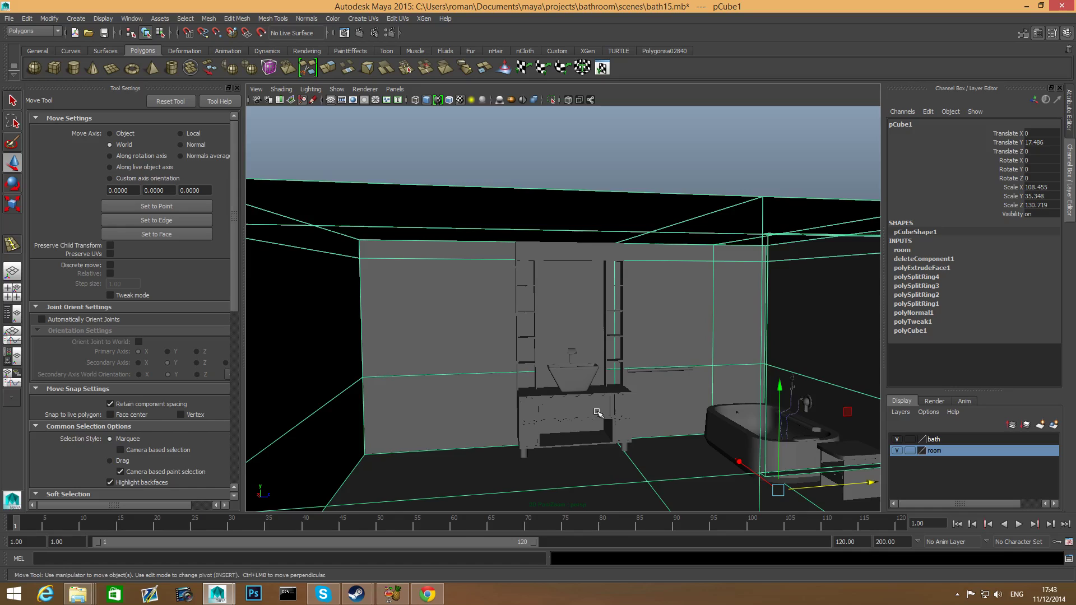
Step: Examine the sink cabinet with its four legs, the shelves and the bathtub within the room from several angles
scroll(597, 413, up, 5)
alt+drag(597, 413, 583, 422)
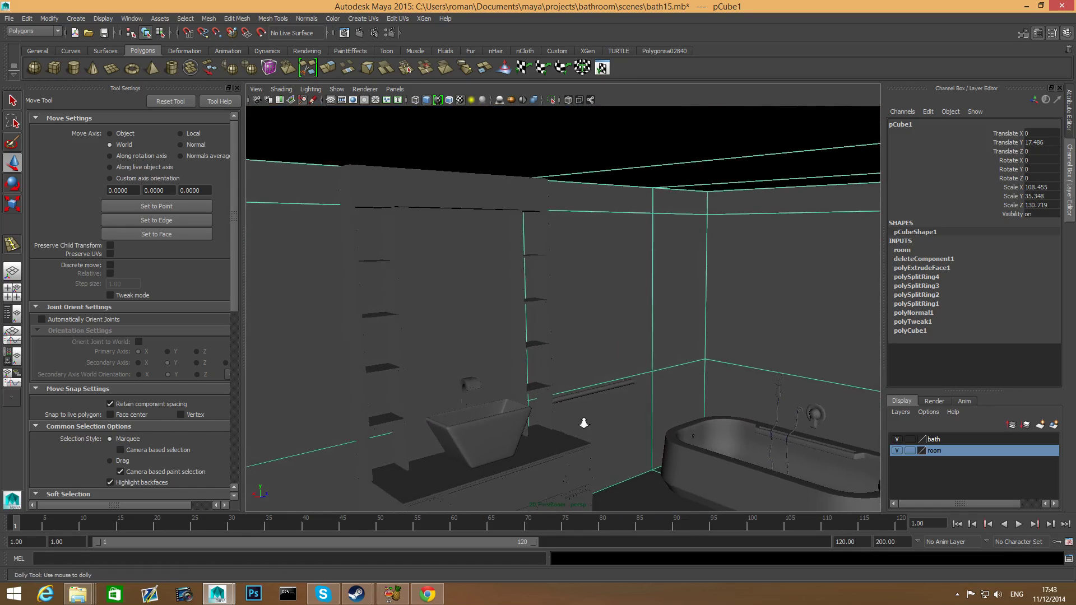
alt+right_drag(583, 422, 489, 379)
alt+drag(547, 367, 456, 385)
alt+right_drag(457, 385, 548, 408)
alt+drag(547, 407, 579, 432)
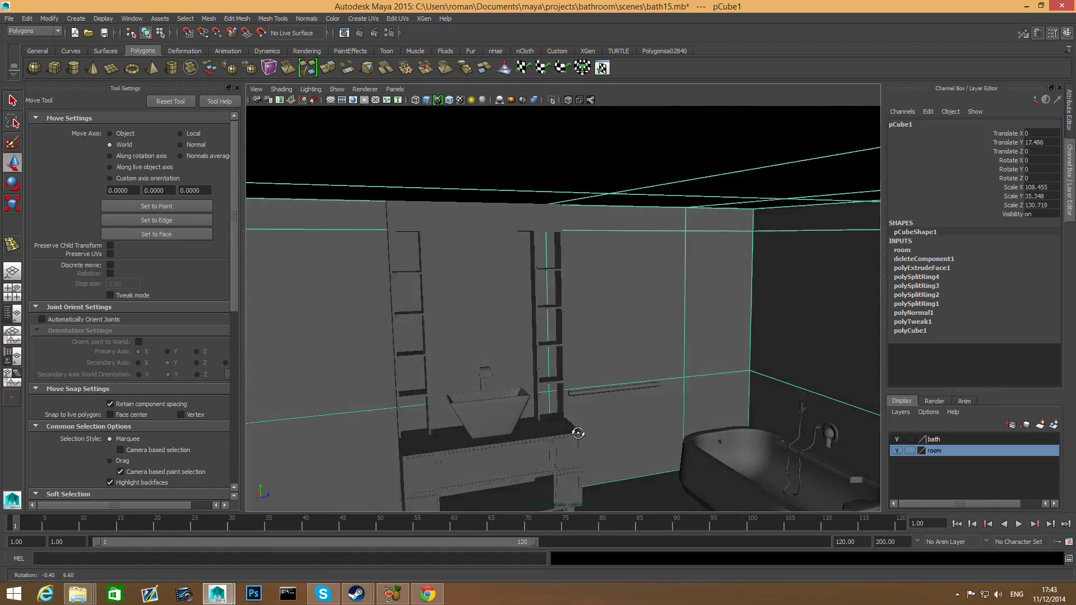
alt+middle_drag(579, 432, 603, 312)
alt+drag(585, 393, 585, 356)
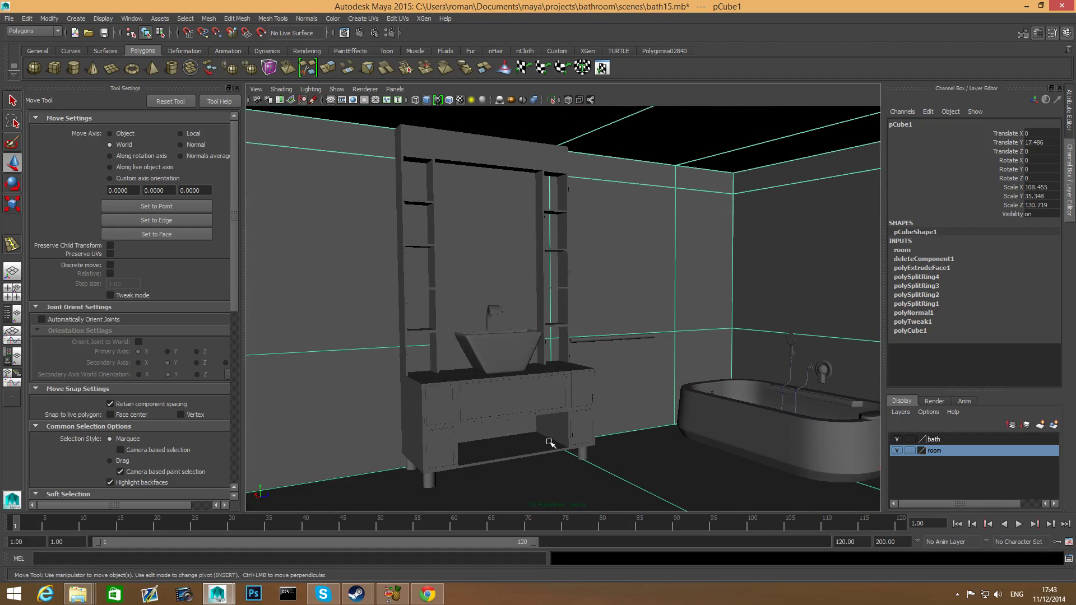
alt+drag(550, 443, 598, 436)
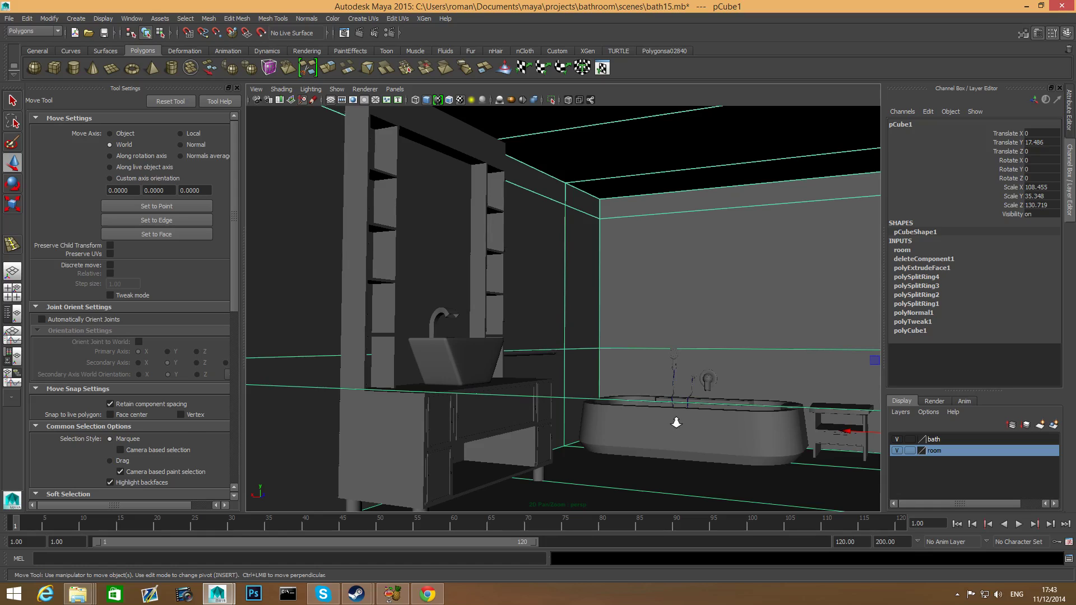
alt+right_drag(675, 422, 507, 430)
alt+drag(664, 420, 614, 429)
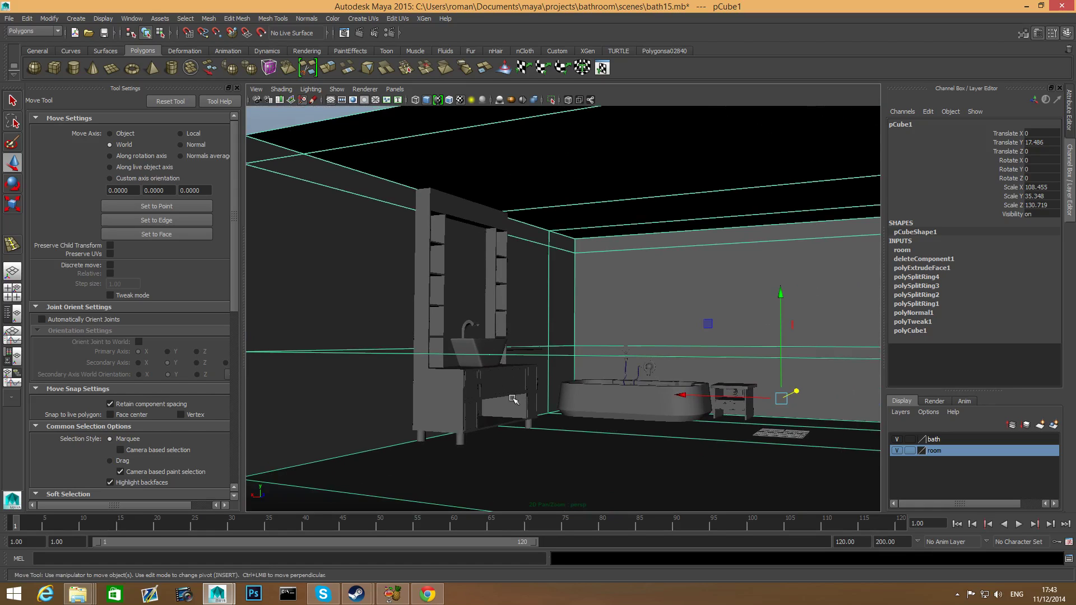
scroll(508, 395, up, 3)
alt+middle_drag(498, 404, 624, 348)
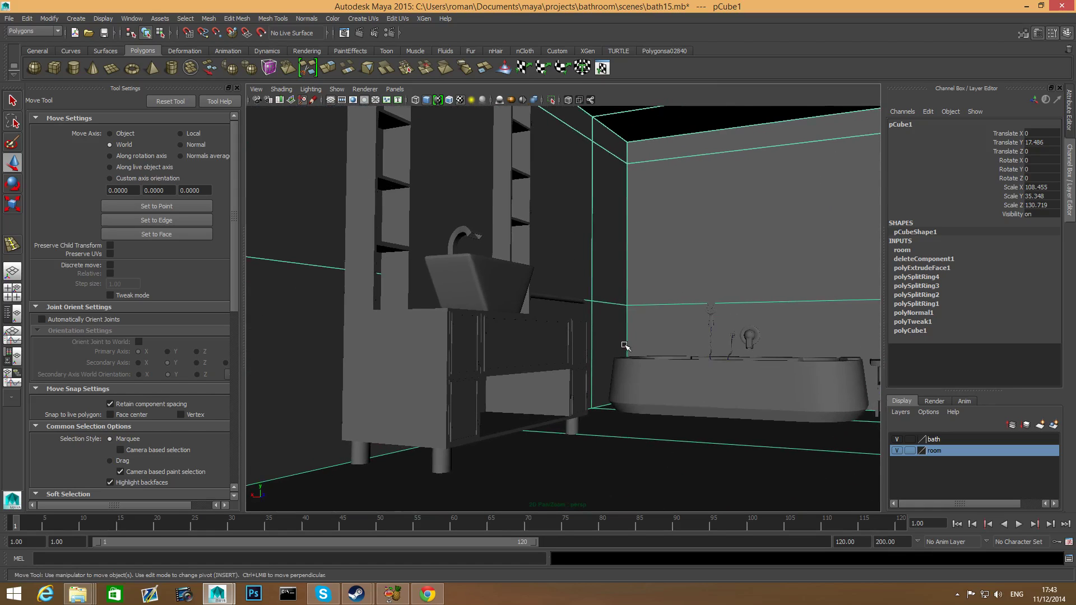
alt+drag(624, 348, 494, 358)
alt+right_drag(495, 358, 676, 378)
alt+middle_drag(592, 359, 662, 329)
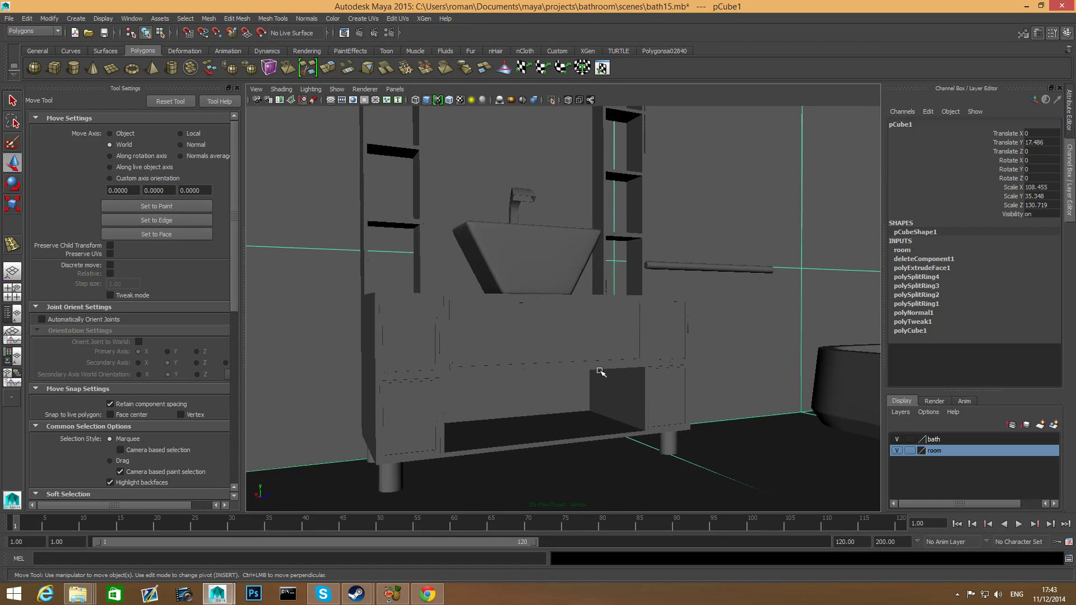
scroll(601, 372, down, 5)
alt+drag(537, 386, 495, 313)
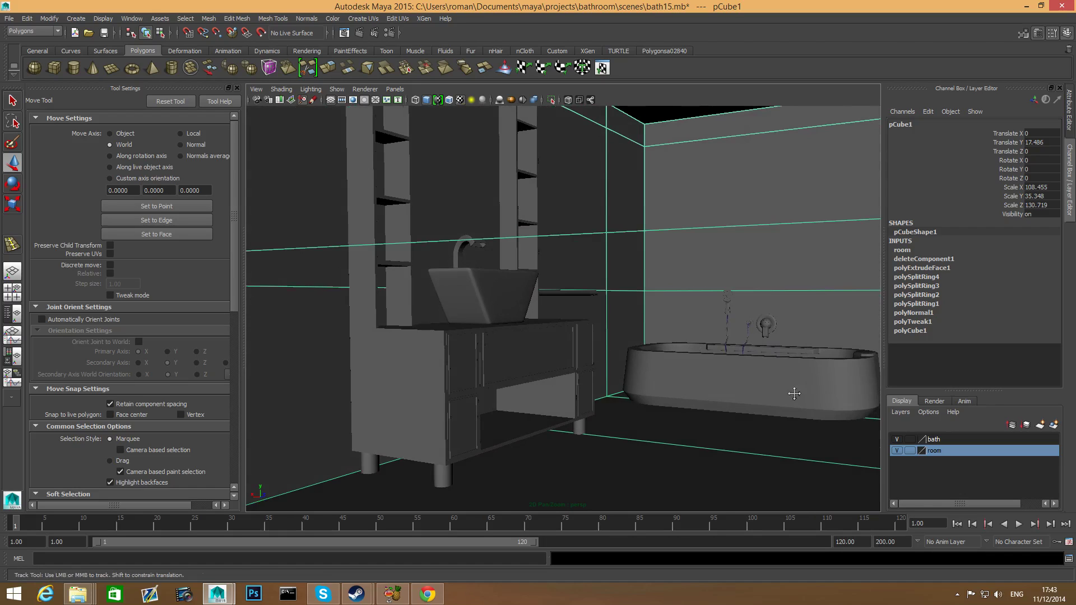
alt+drag(791, 389, 602, 392)
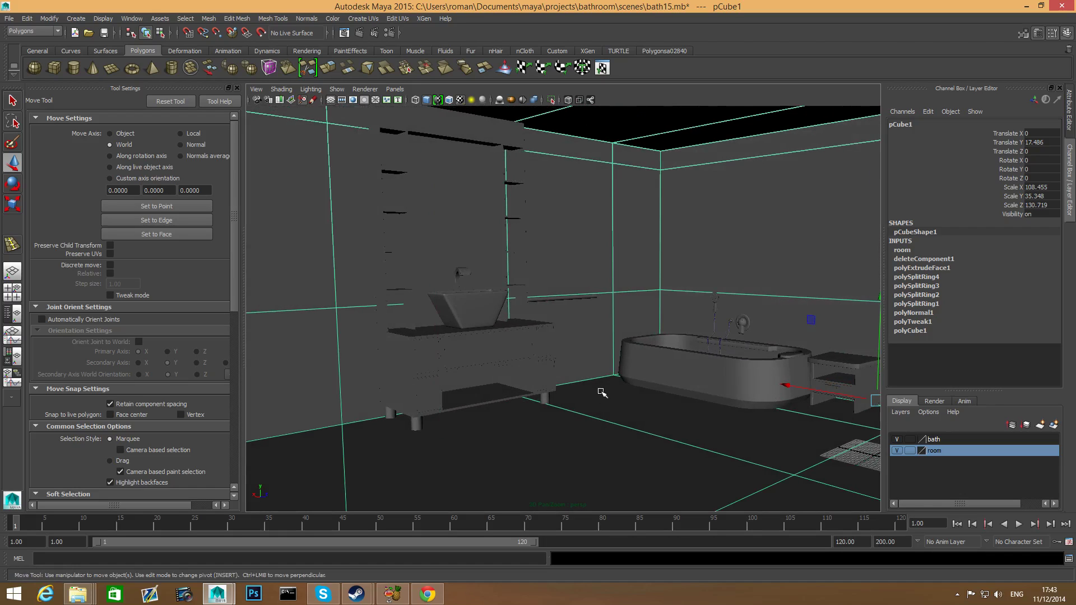